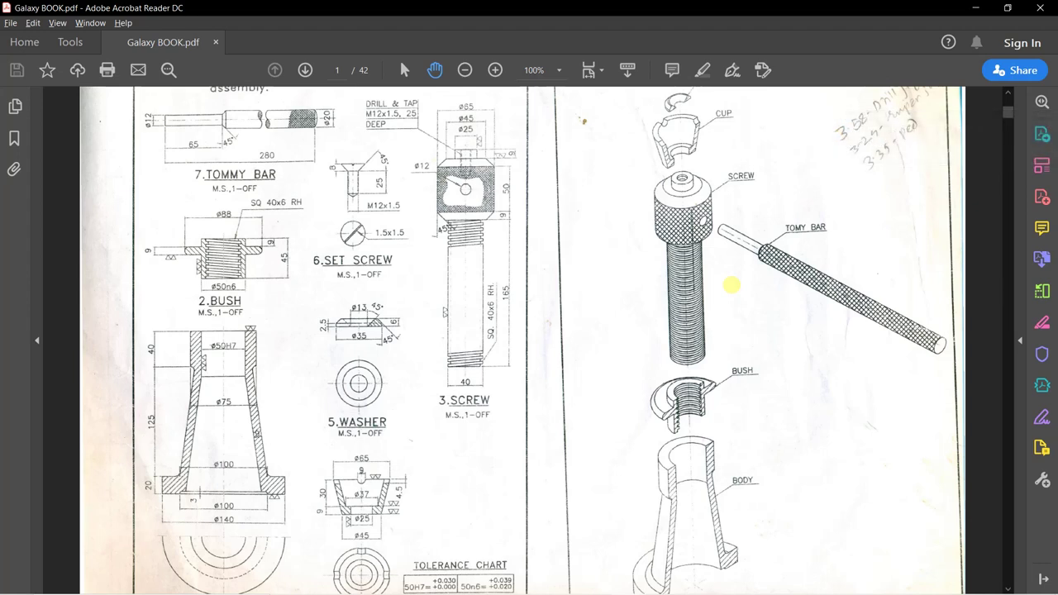
# Switch from the screw-jack drawing in Acrobat to the YouTube page in the browser.
pyautogui.hotkey('alt', 'Tab')
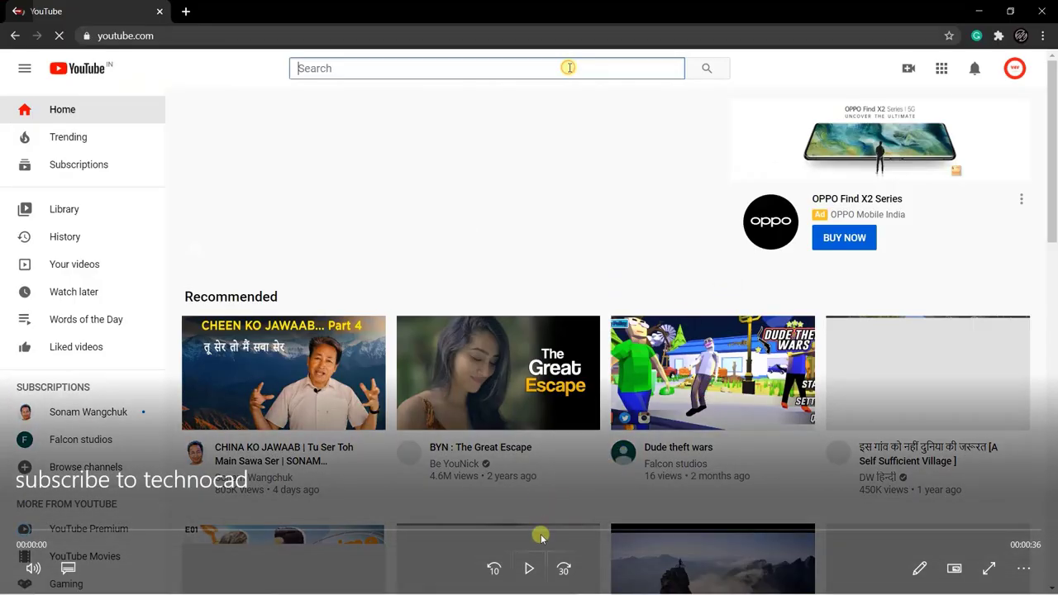
# Search YouTube for 'technocadd and educator' and open the TechnoCADD & Educator channel.
pyautogui.click(529, 568)
pyautogui.write('tech')
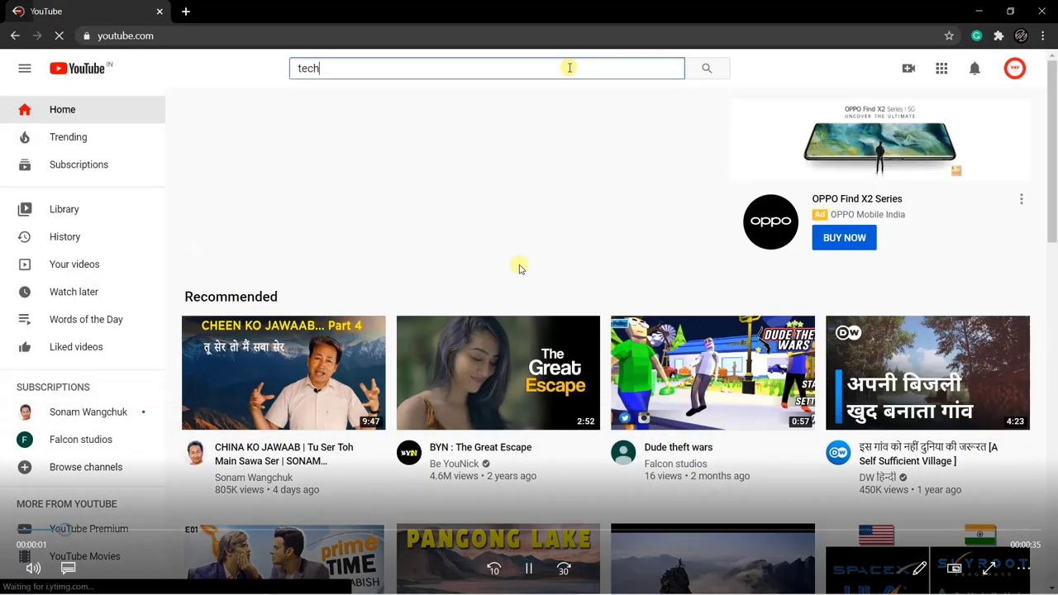
pyautogui.write('nocadd a')
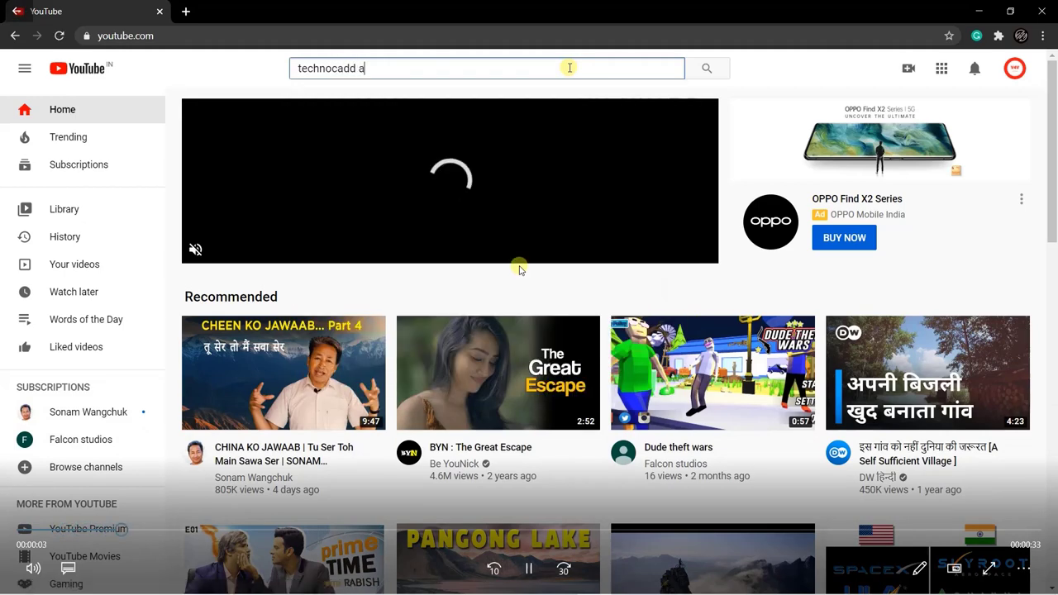
pyautogui.write('nd educator')
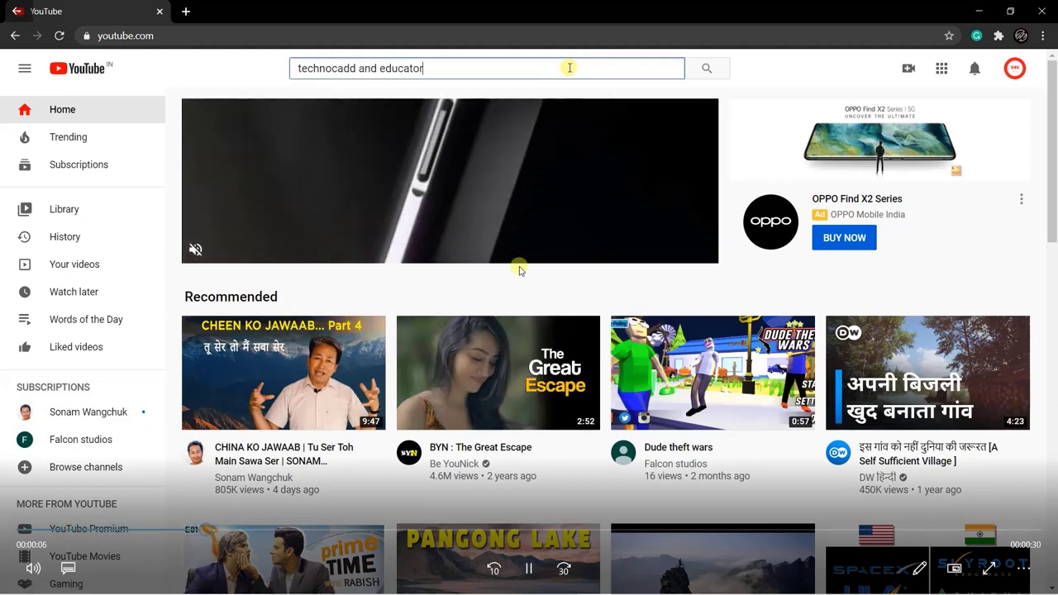
pyautogui.press('Return')
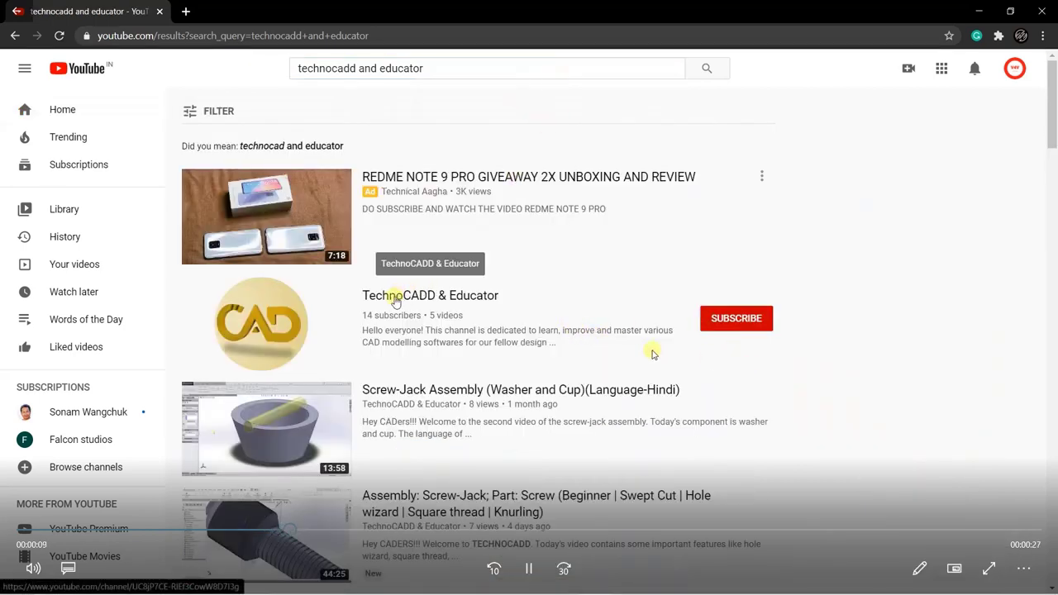
pyautogui.click(395, 295)
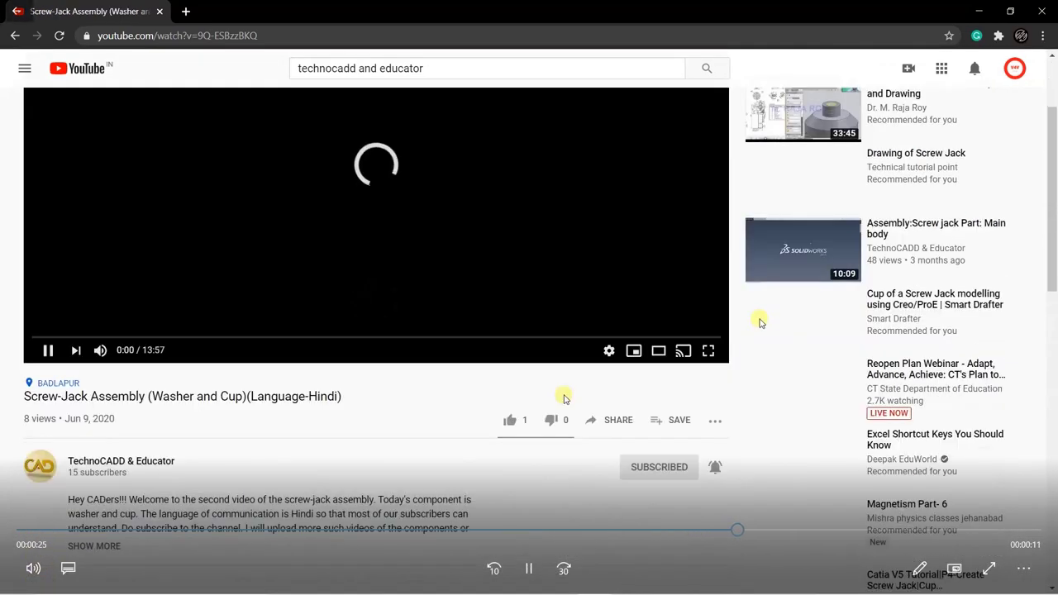
# Pause the Screw-Jack Assembly (Washer and Cup) video and switch back to SOLIDWORKS.
pyautogui.click(529, 566)
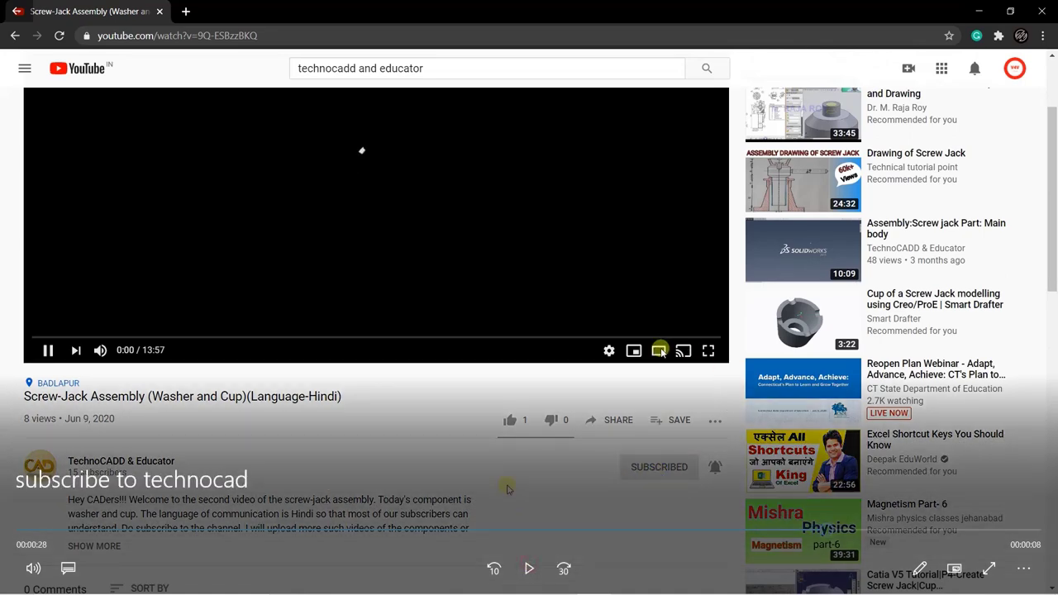
pyautogui.hotkey('alt', 'Tab')
pyautogui.press('Tab')
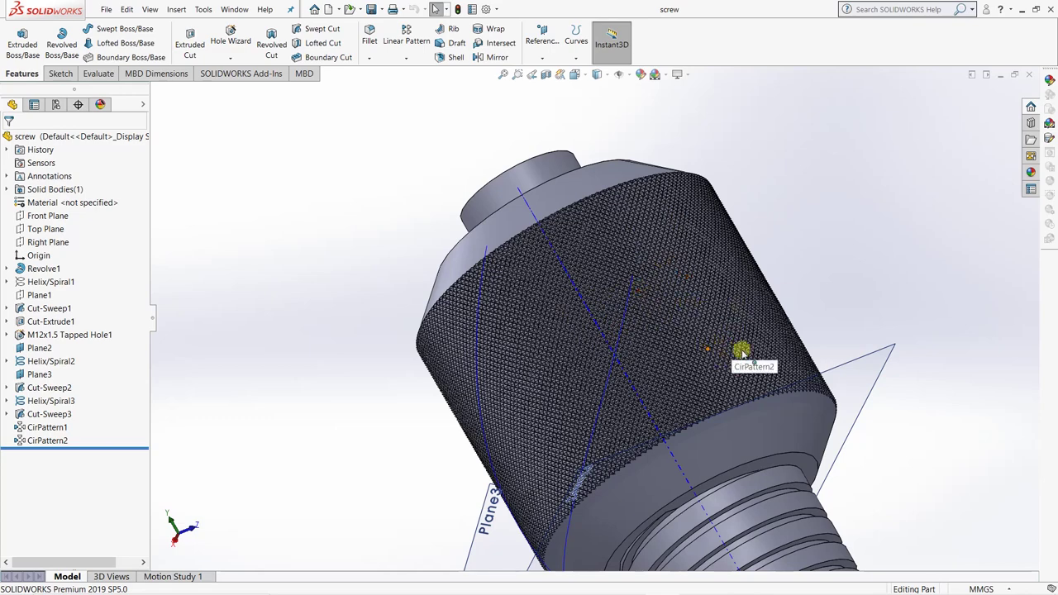
# Bring Galaxy BOOK.pdf to the front and zoom the drawing in to 300%.
pyautogui.hotkey('alt', 'Tab')
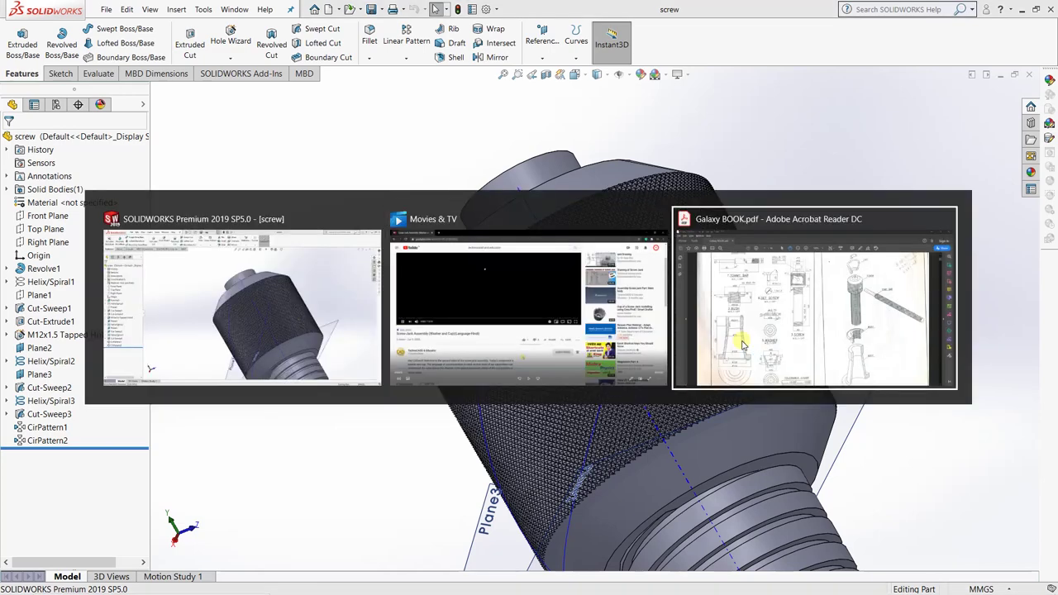
pyautogui.click(742, 344)
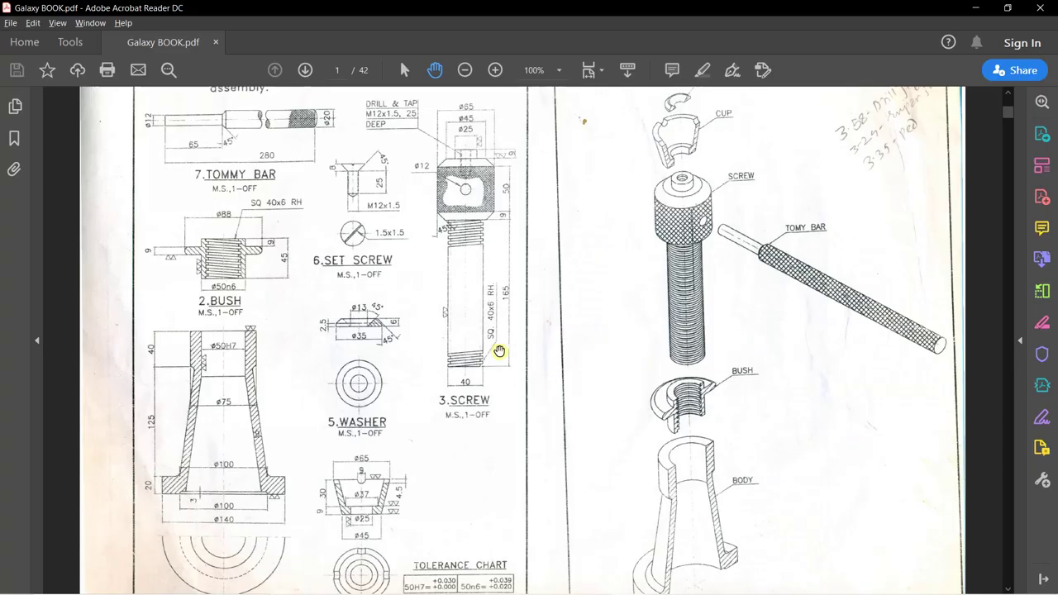
pyautogui.click(494, 70)
pyautogui.click(494, 70)
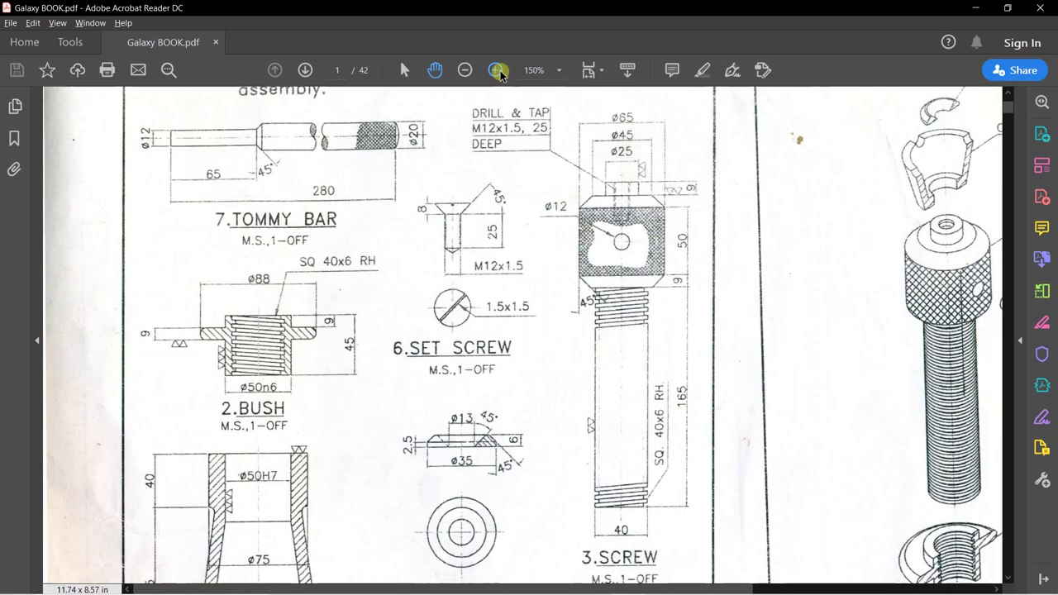
pyautogui.click(495, 70)
# Pan to the screw's knurled head detail, then return to SOLIDWORKS.
pyautogui.keyDown('ctrl'); pyautogui.scroll(1, 488, 403); pyautogui.keyUp('ctrl')
pyautogui.hscroll(4, 488, 403)
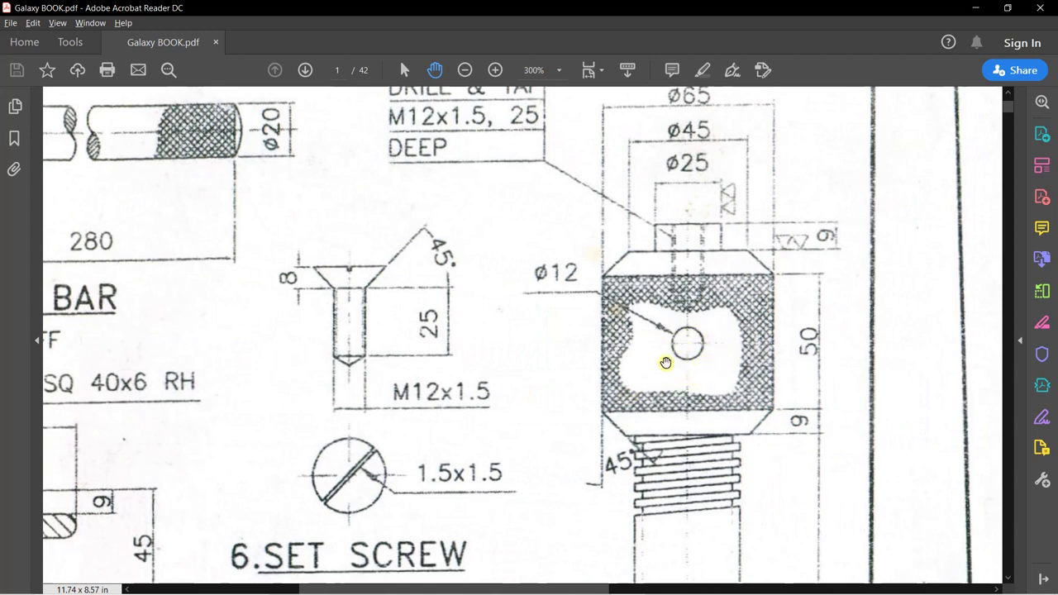
pyautogui.scroll(1, 585, 382)
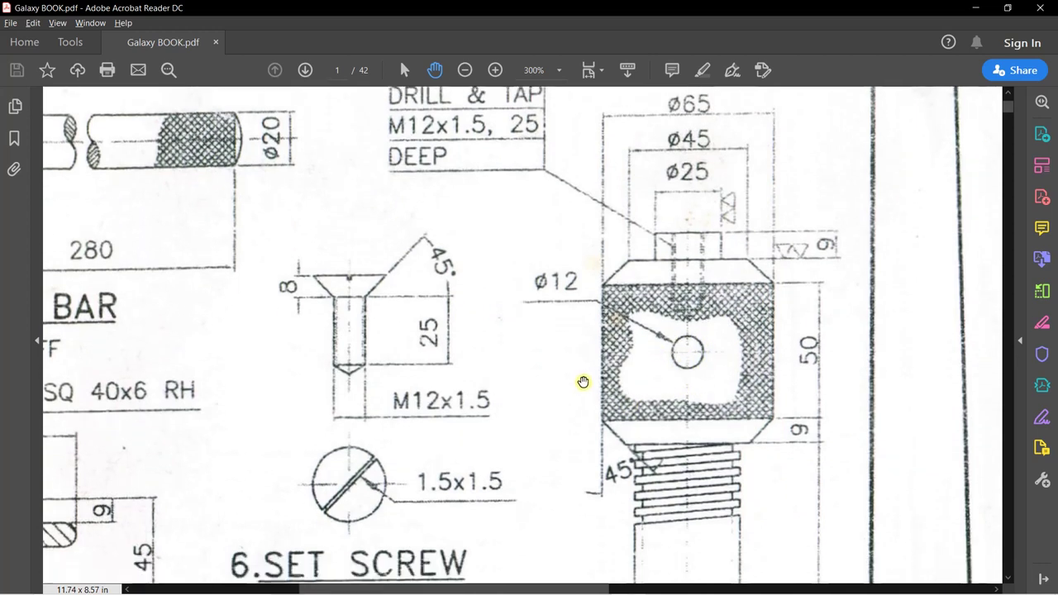
pyautogui.scroll(1, 586, 380)
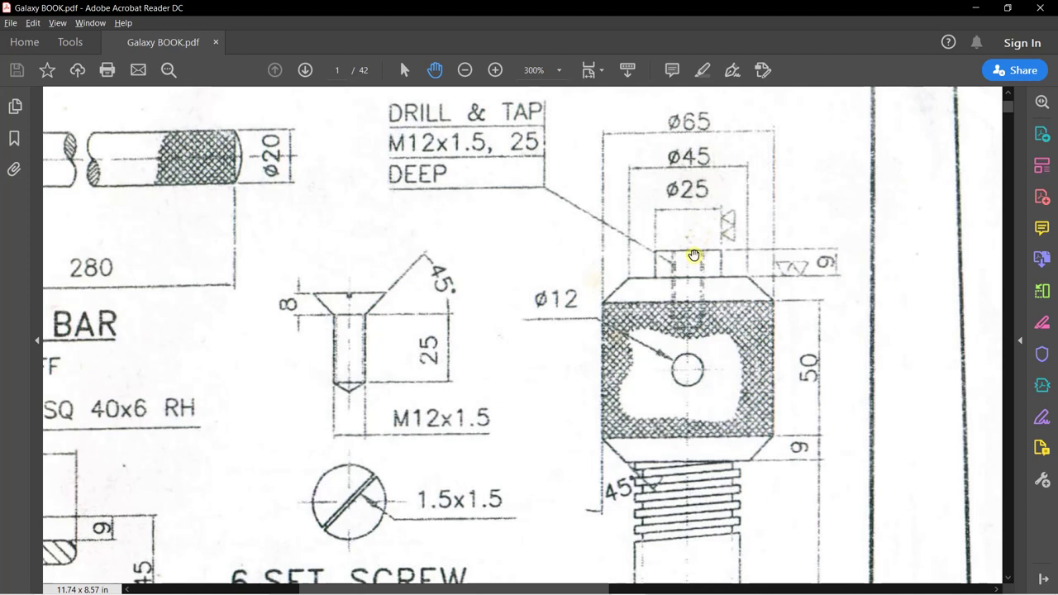
pyautogui.hotkey('alt', 'Tab')
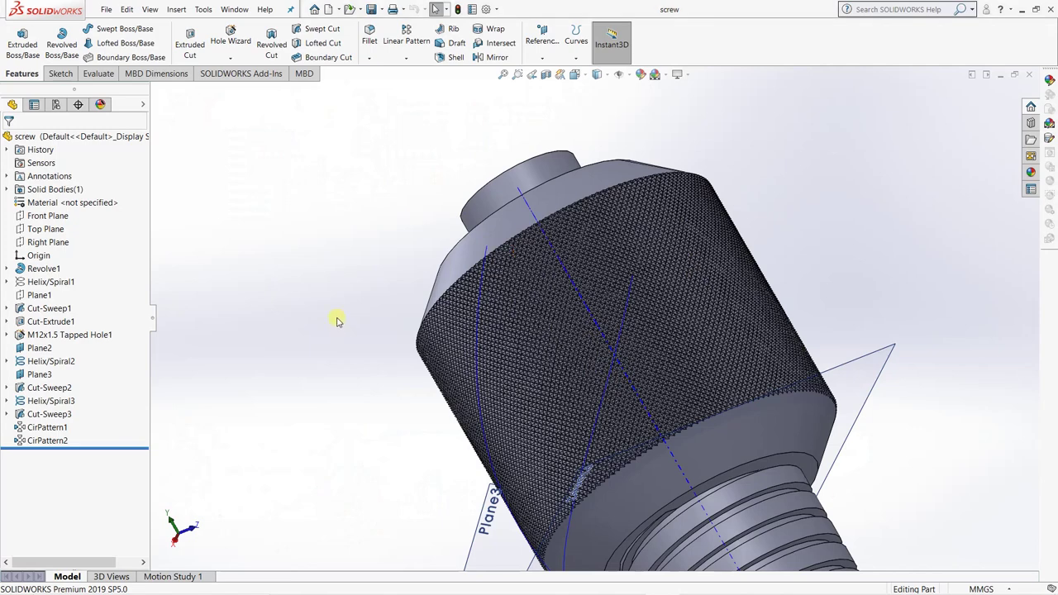
# Start a new sketch on the screw's Front Plane.
pyautogui.scroll(4, 336, 319)
pyautogui.scroll(-2, 346, 313)
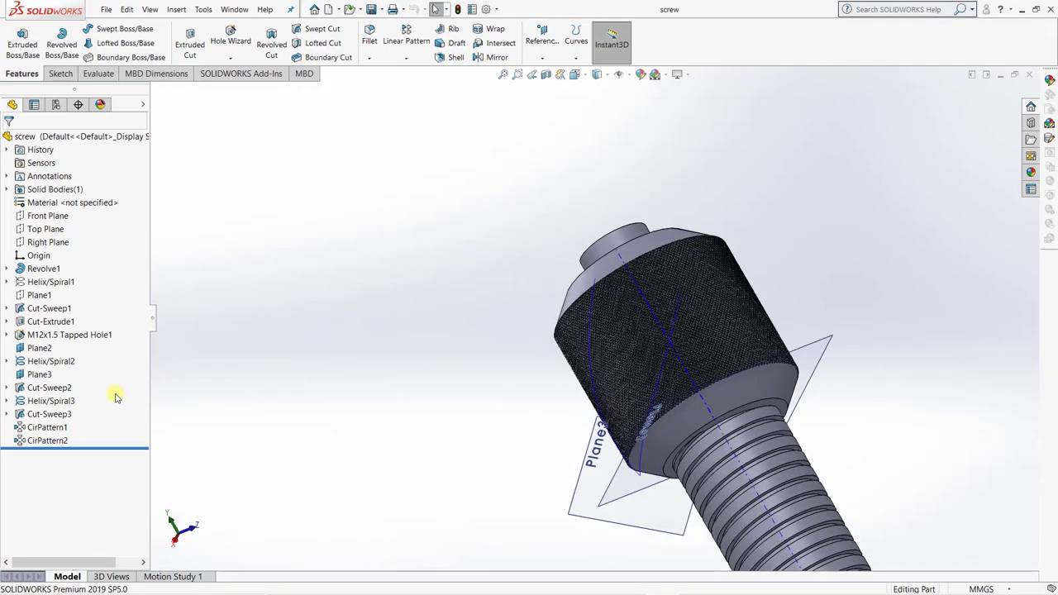
pyautogui.click(56, 218)
pyautogui.click(64, 201)
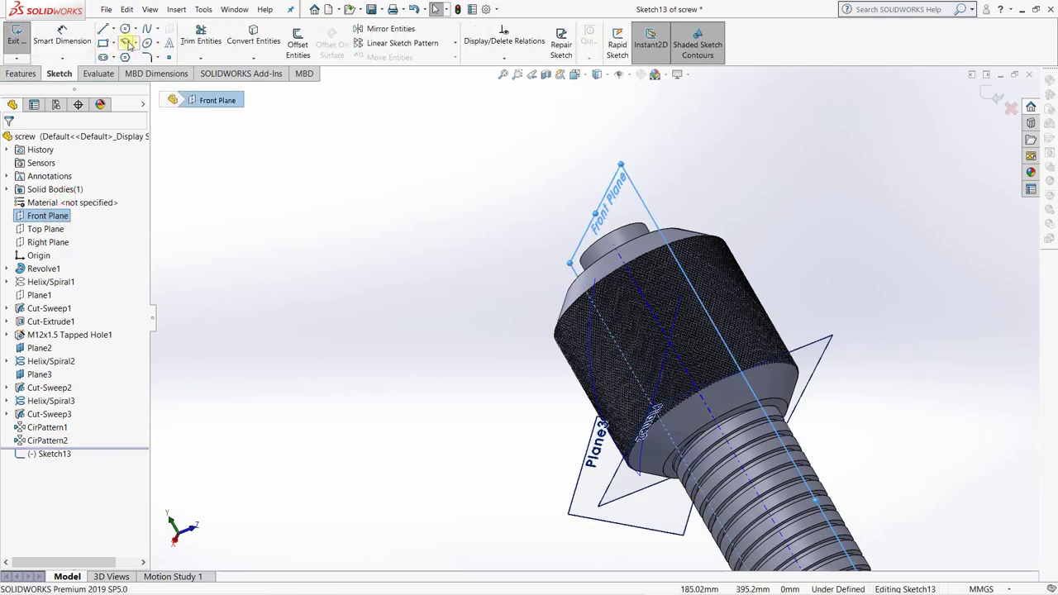
# Turn the view Normal To the Front Plane, zoom to the head, and pick the Circle tool.
pyautogui.click(574, 74)
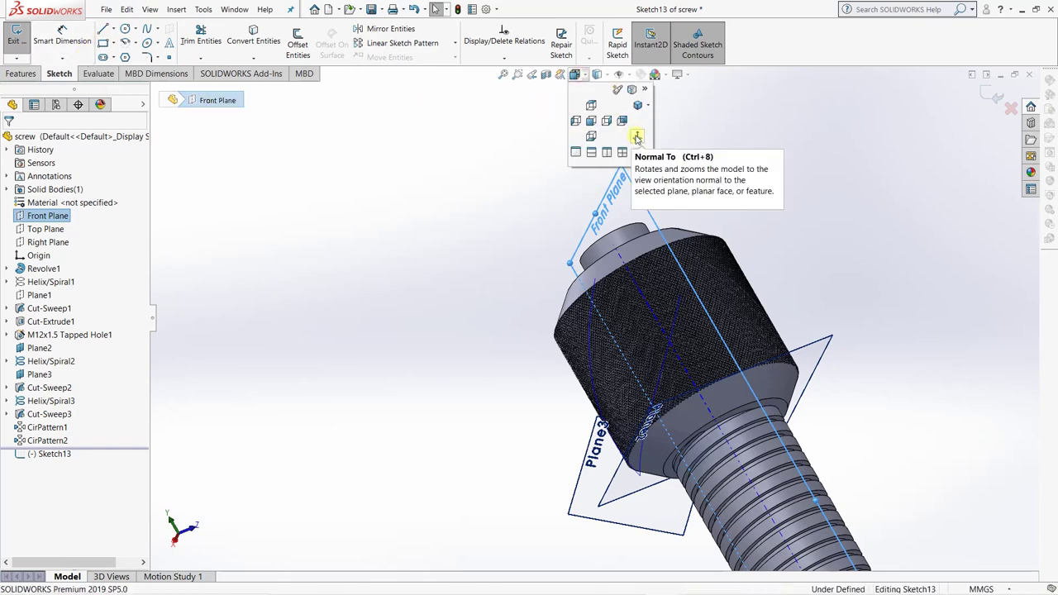
pyautogui.click(636, 137)
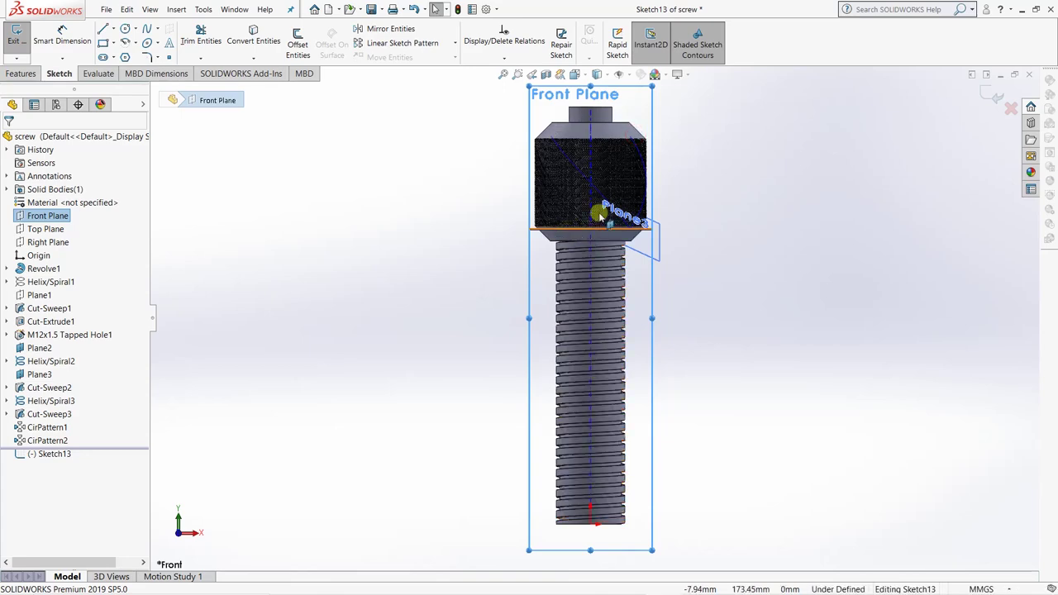
pyautogui.scroll(-2, 616, 145)
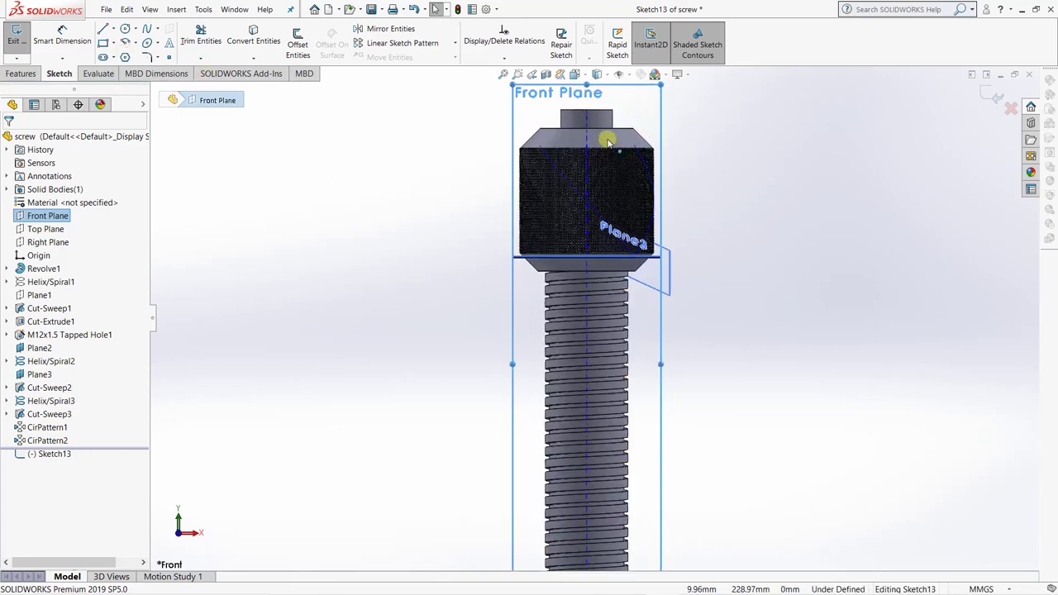
pyautogui.scroll(-3, 616, 135)
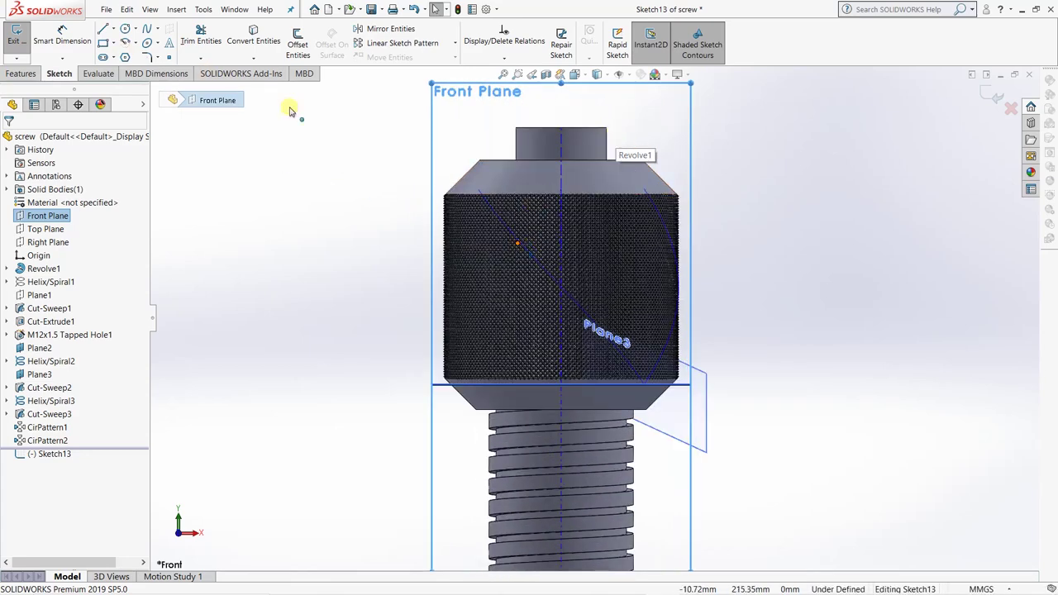
pyautogui.click(125, 29)
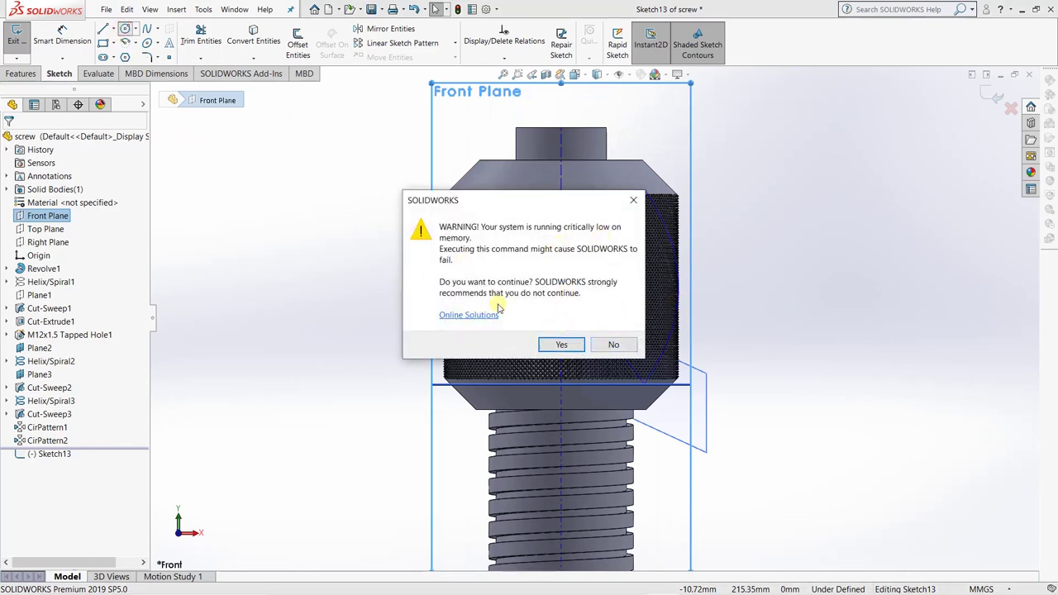
# Dismiss the low-memory warning and draw a circle of radius about 4.86 on the centreline.
pyautogui.click(561, 344)
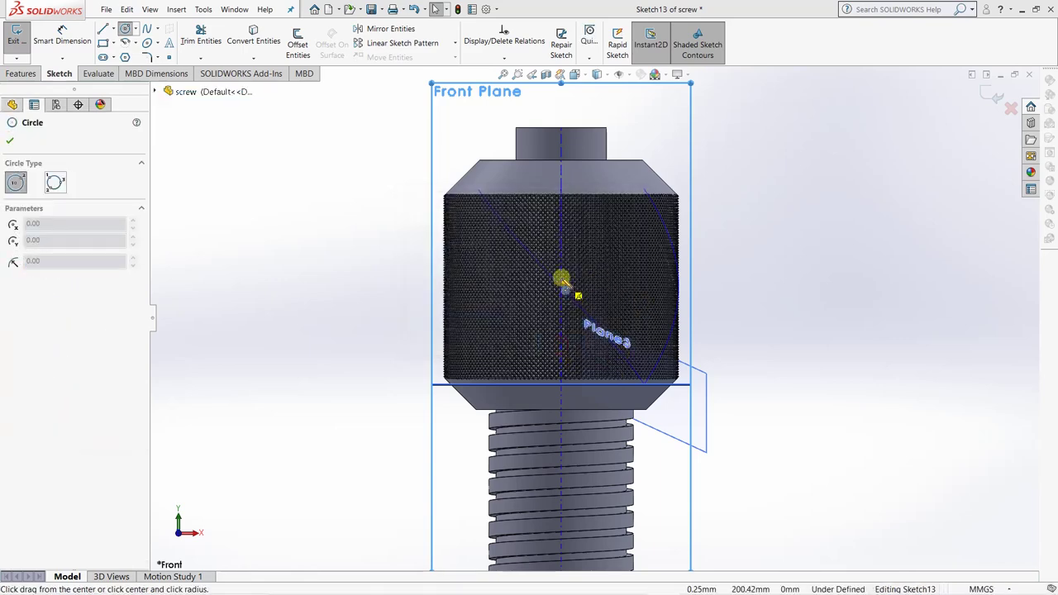
pyautogui.click(561, 110)
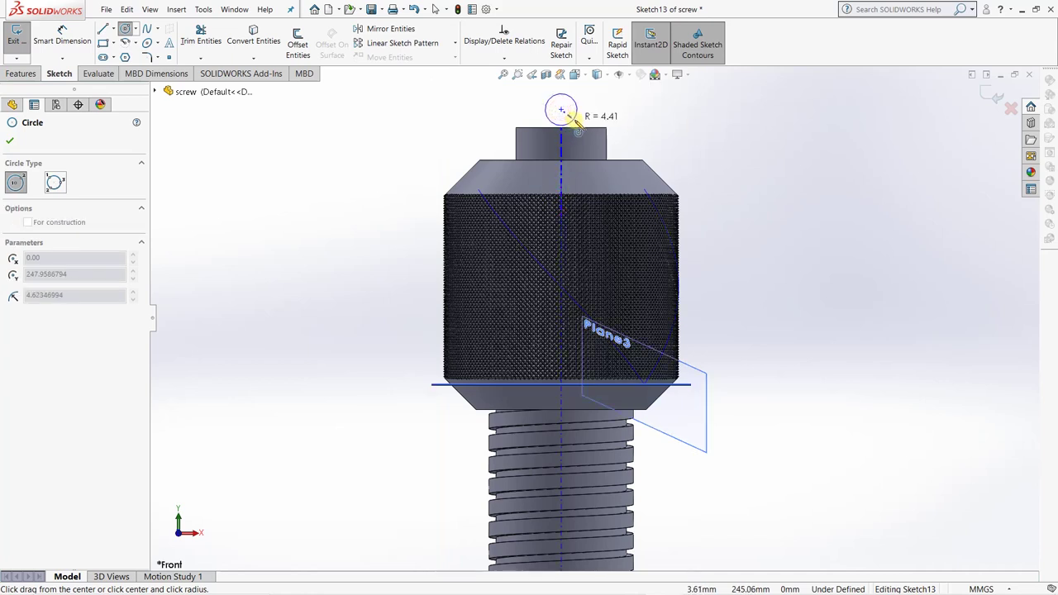
pyautogui.click(576, 120)
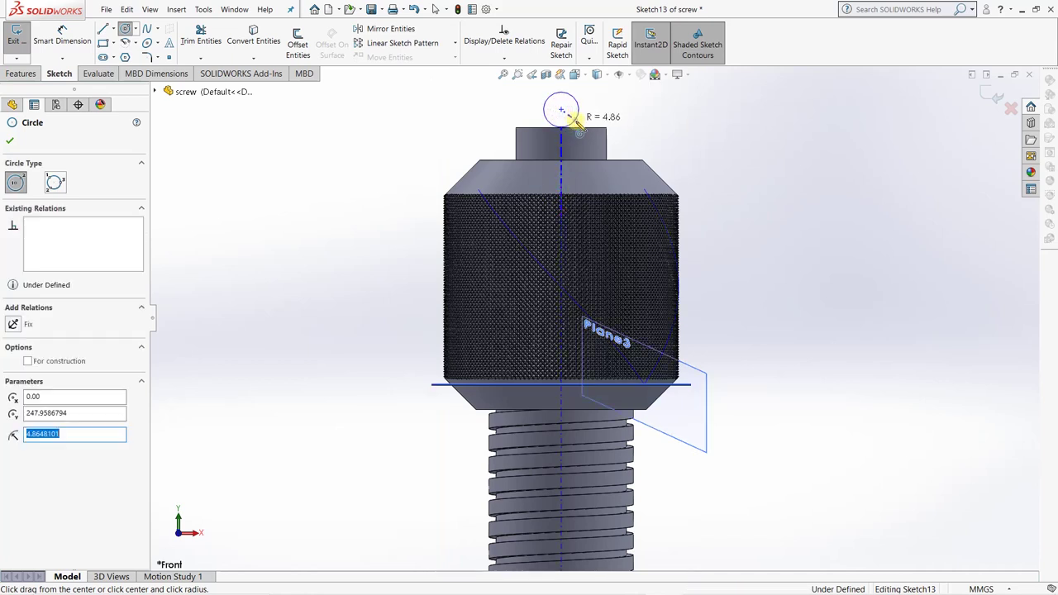
pyautogui.press('Escape')
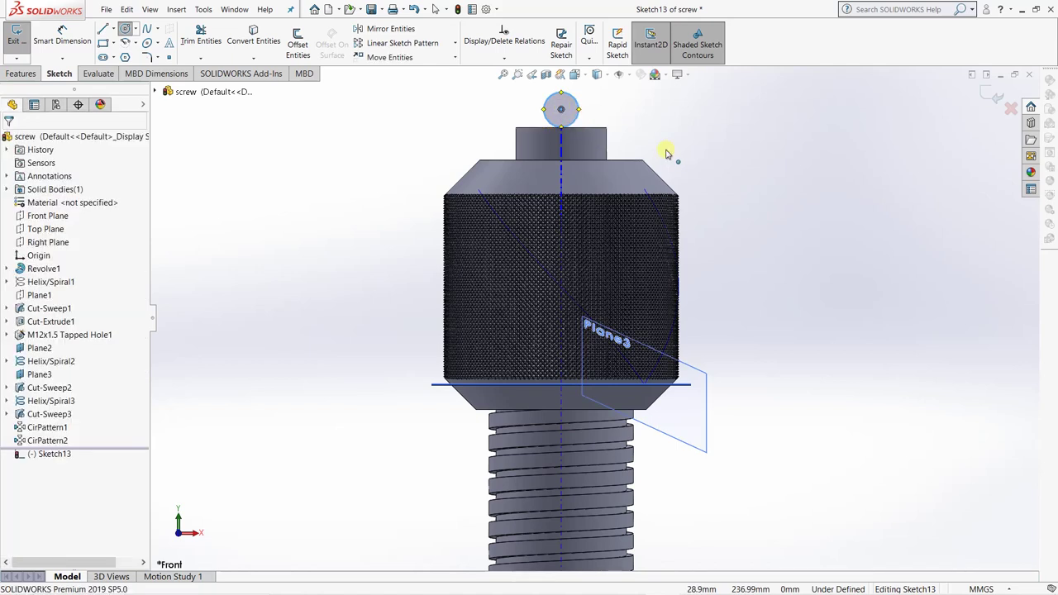
# Drag the circle down onto the knurled head and select its centre with the origin.
pyautogui.moveTo(561, 111); pyautogui.dragTo(567, 267)
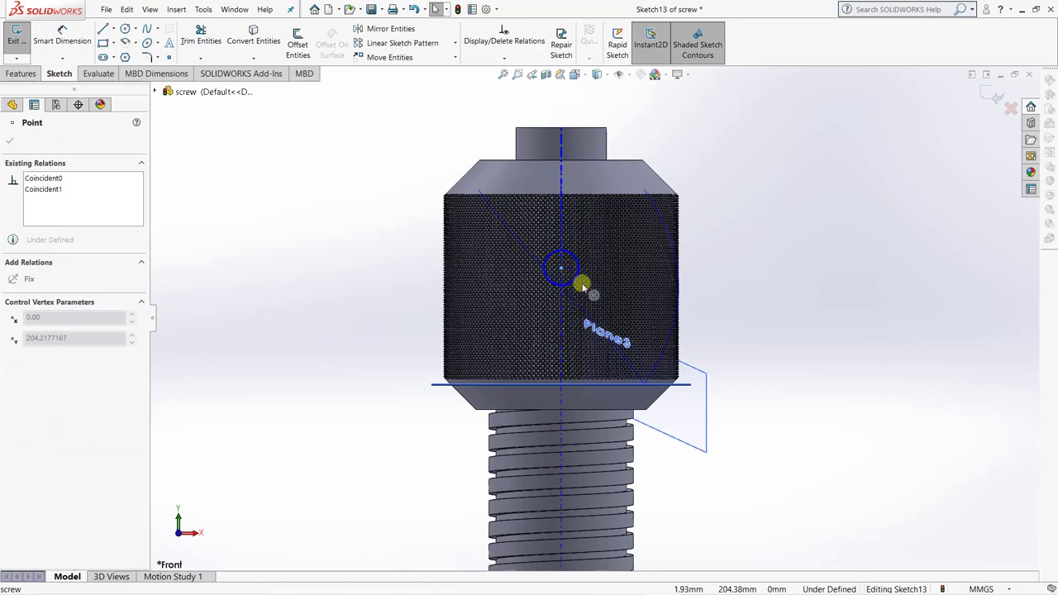
pyautogui.scroll(-4, 727, 313)
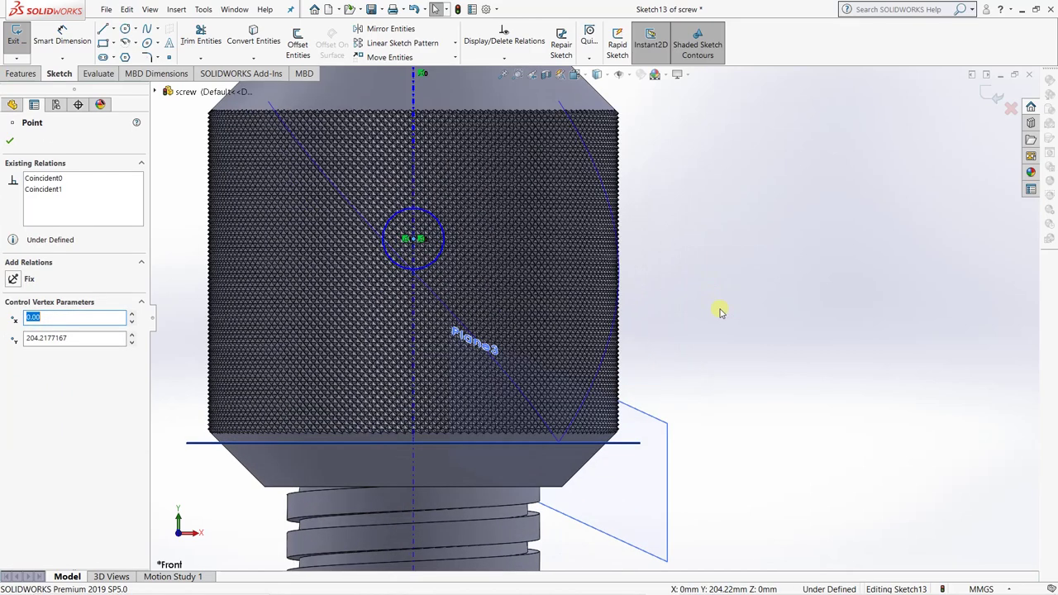
pyautogui.scroll(10, 719, 313)
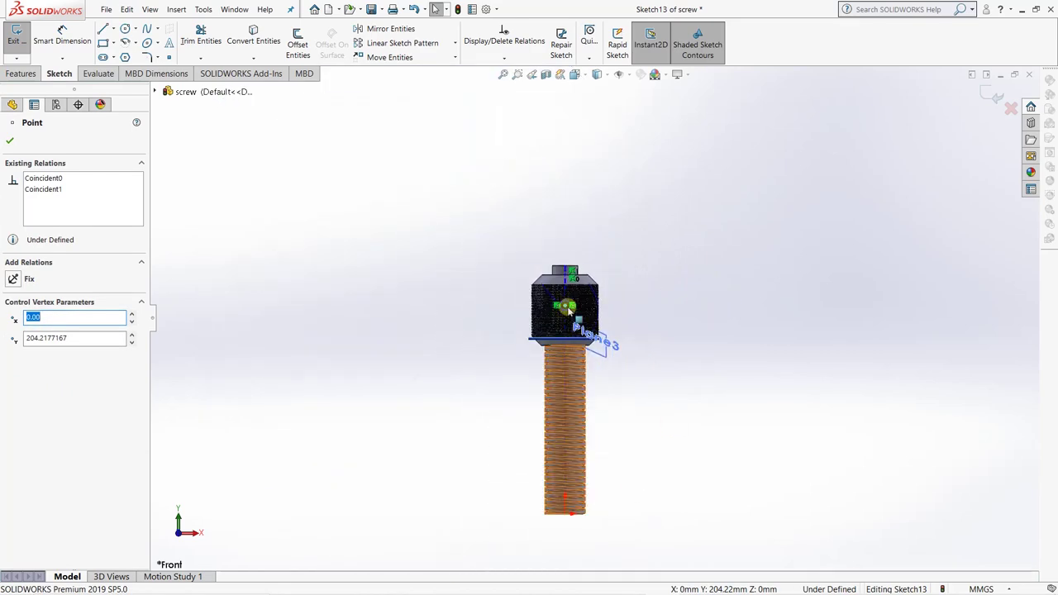
pyautogui.scroll(-4, 569, 309)
pyautogui.scroll(-5, 572, 310)
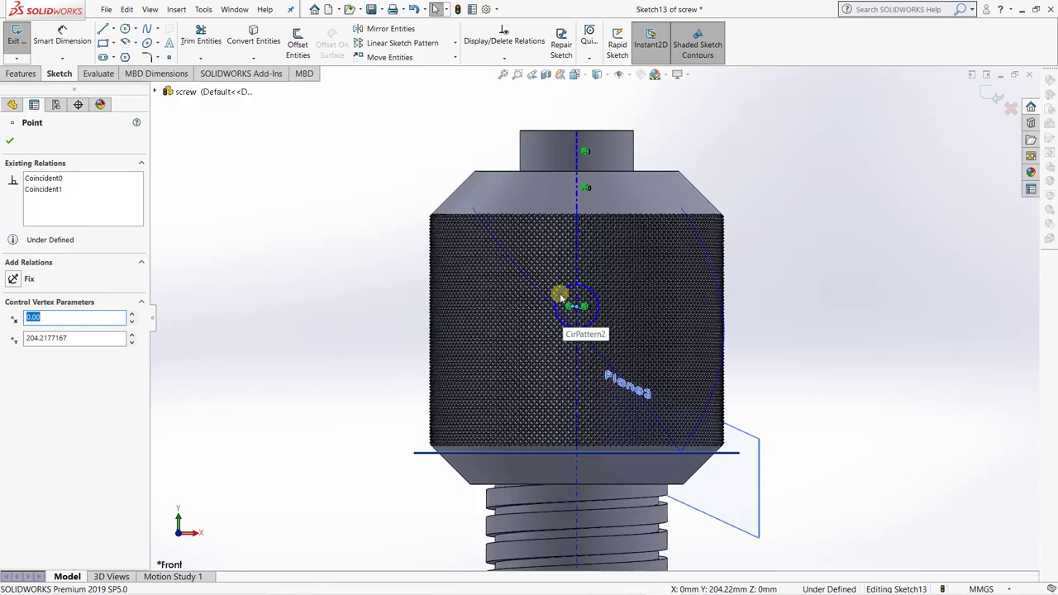
pyautogui.scroll(-4, 595, 312)
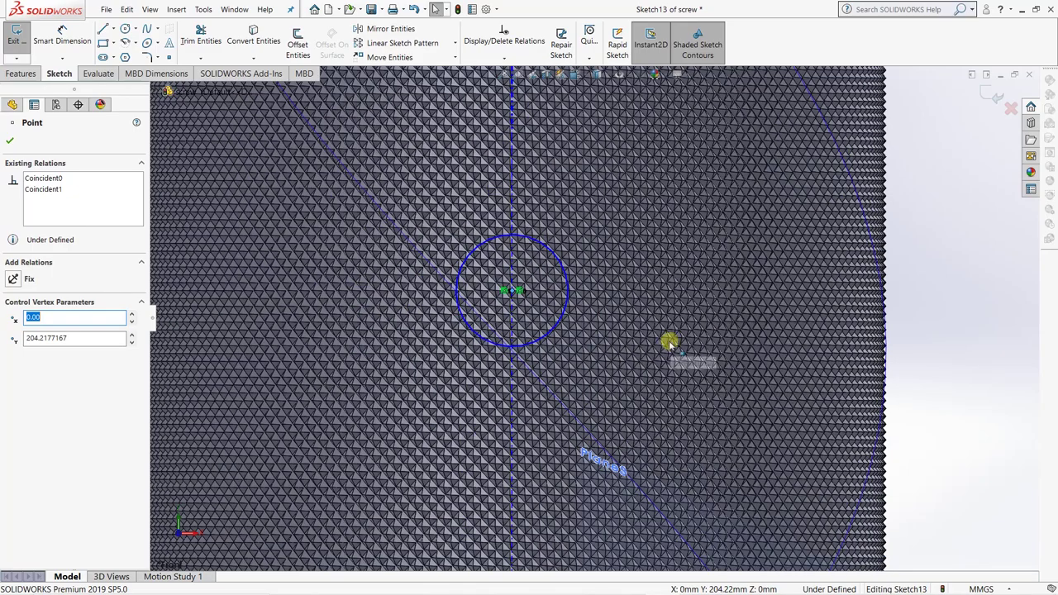
pyautogui.scroll(10, 669, 340)
pyautogui.scroll(-3, 602, 547)
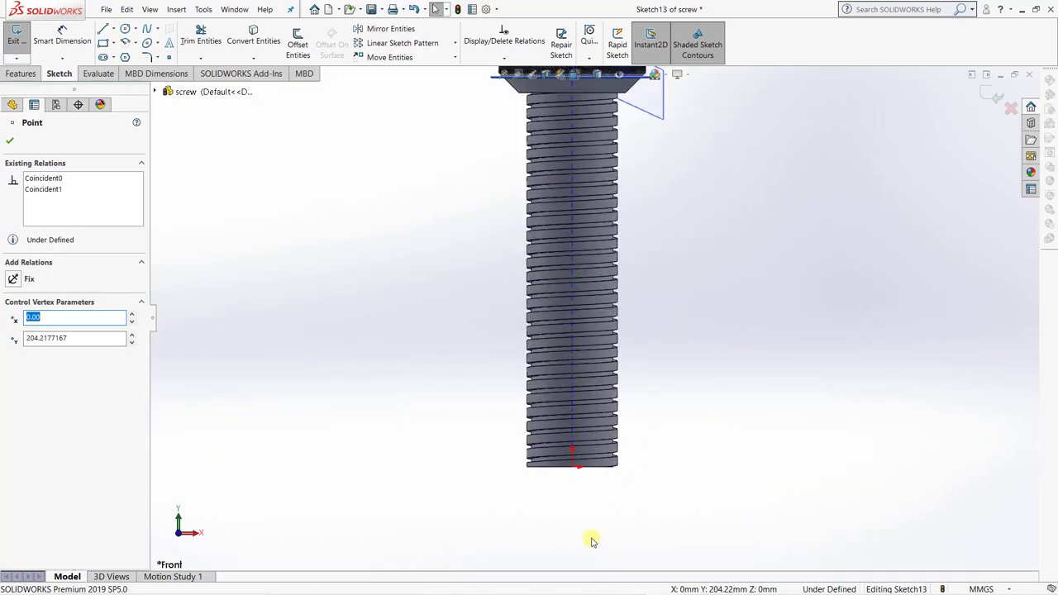
pyautogui.scroll(-3, 574, 468)
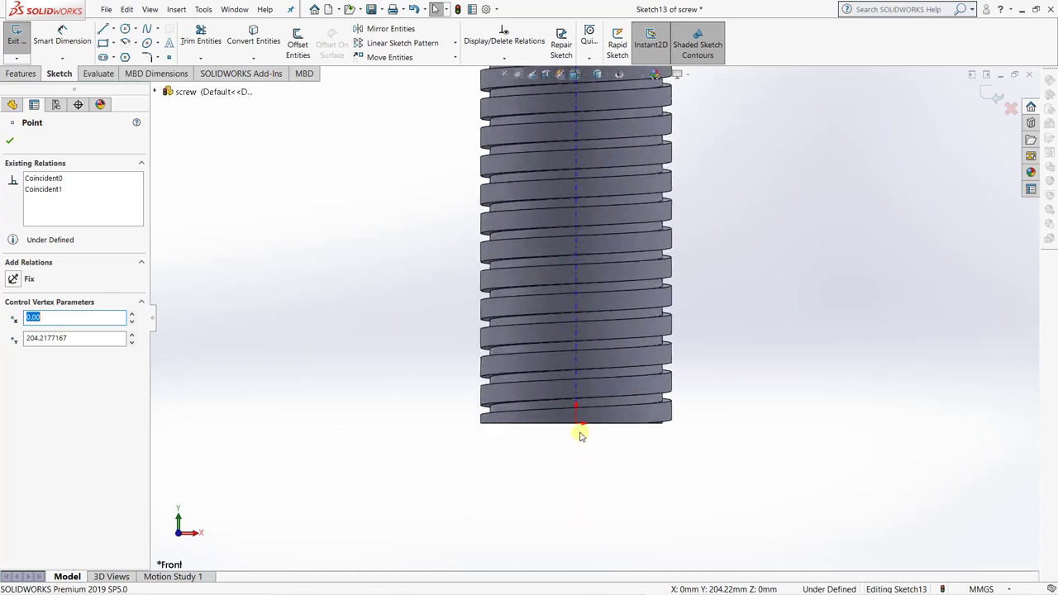
pyautogui.keyDown('ctrl'); pyautogui.click(576, 422); pyautogui.keyUp('ctrl')
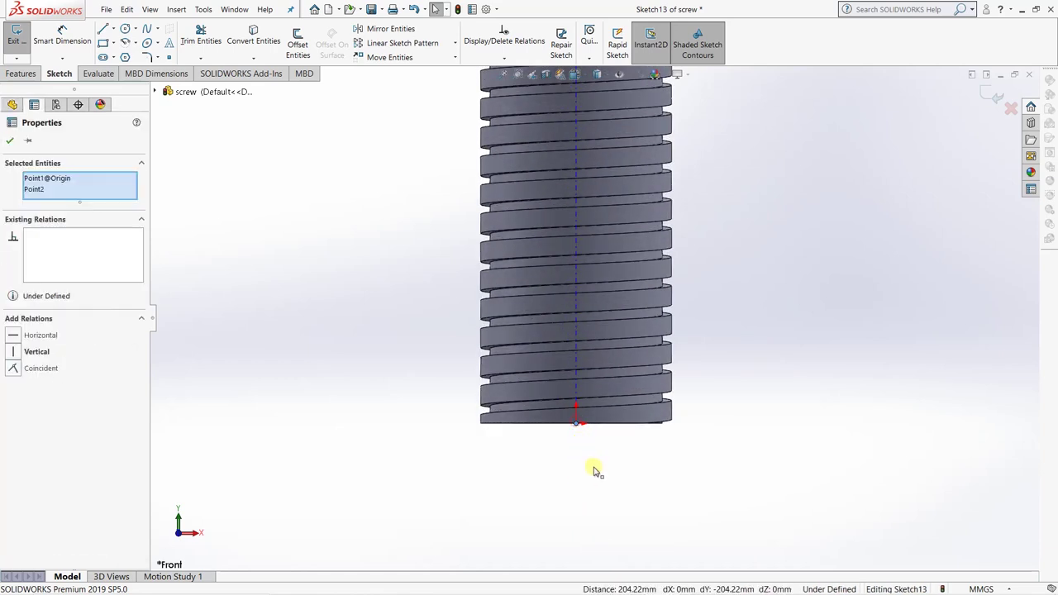
# Add a Vertical relation between the circle's centre and the origin.
pyautogui.click(15, 353)
pyautogui.click(10, 140)
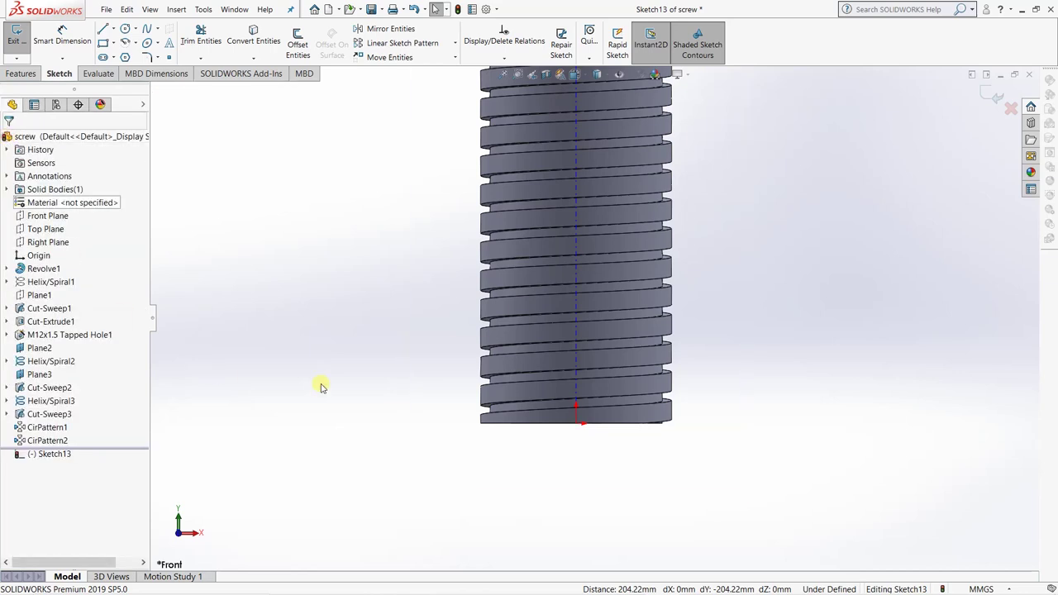
pyautogui.press('f')
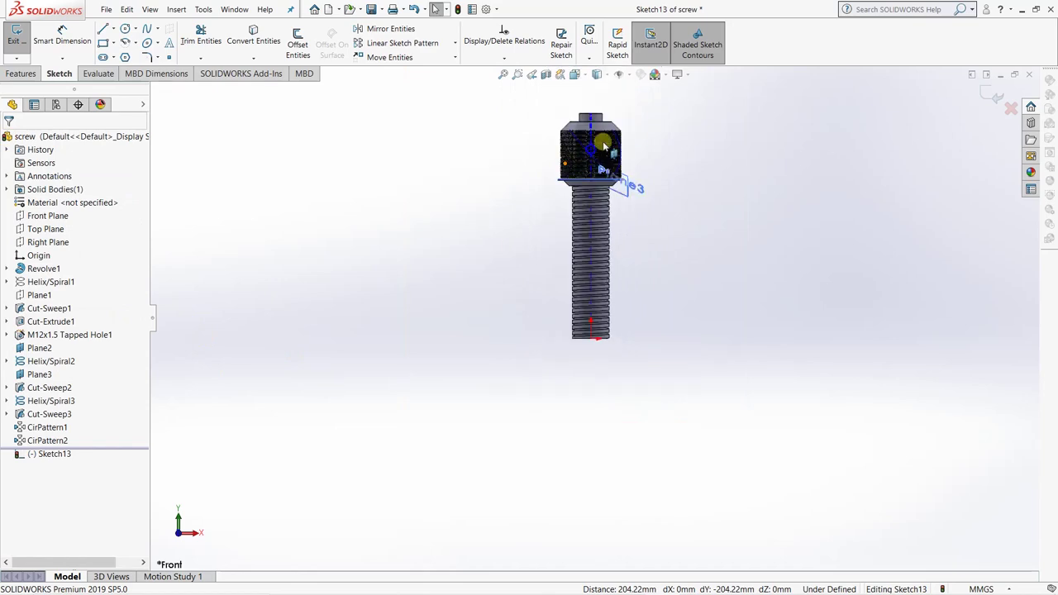
pyautogui.scroll(-5, 604, 146)
pyautogui.scroll(-1, 552, 199)
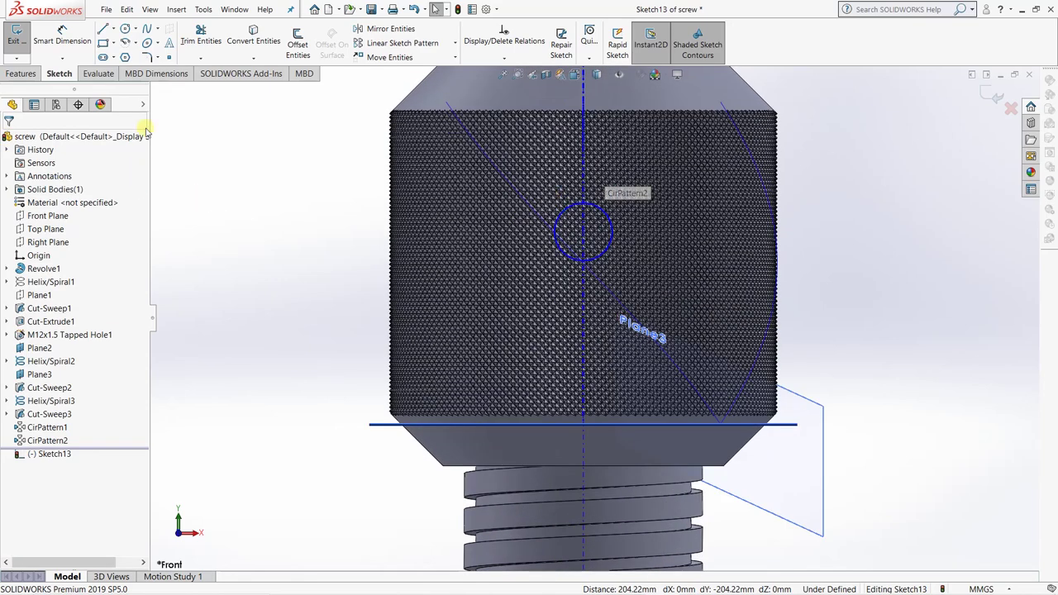
# Dimension the circle's diameter to 12 mm.
pyautogui.click(71, 39)
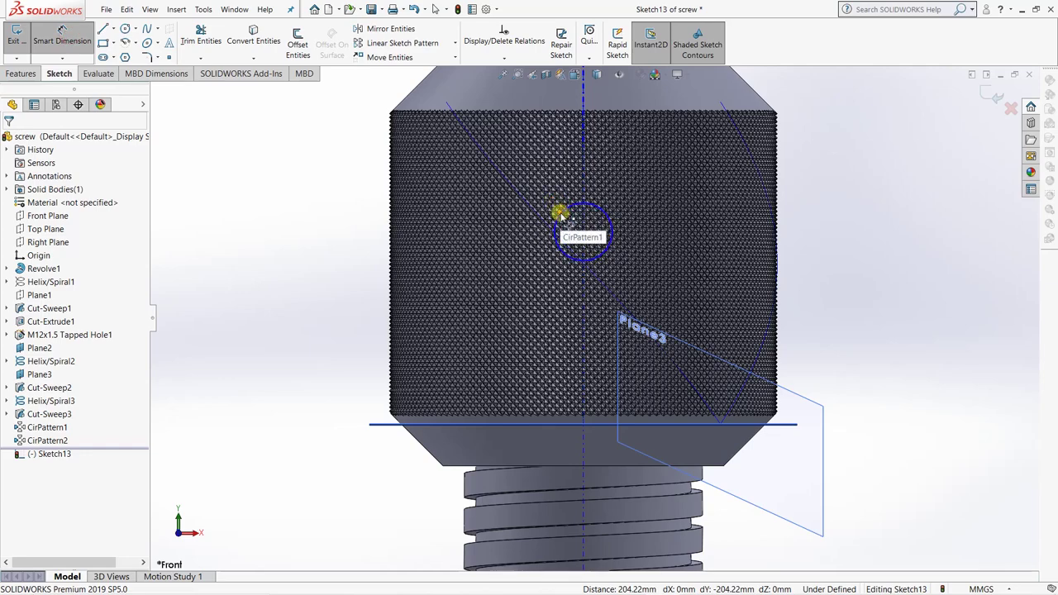
pyautogui.scroll(-6, 561, 213)
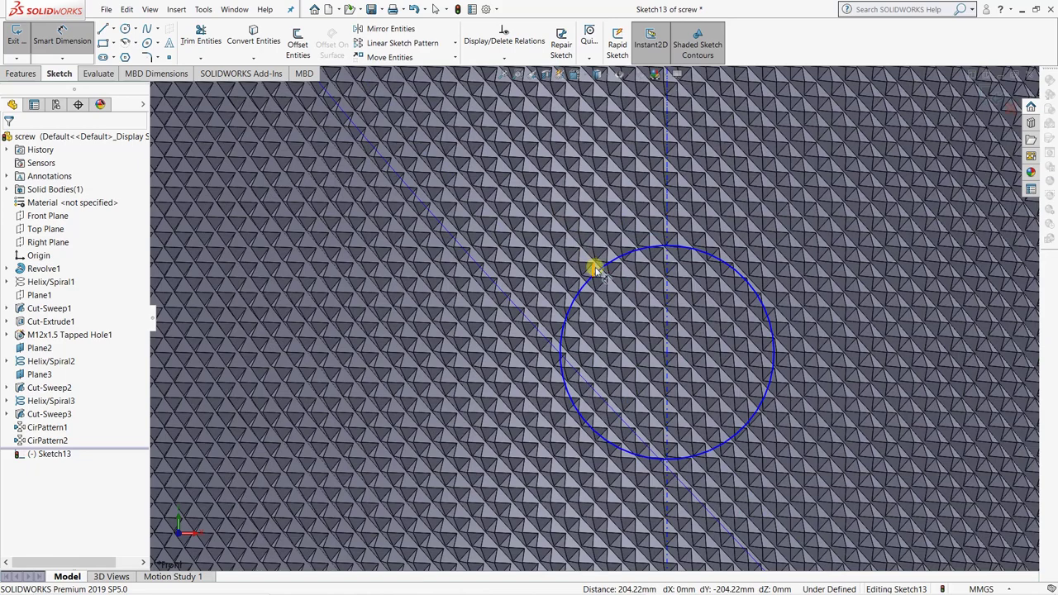
pyautogui.click(601, 271)
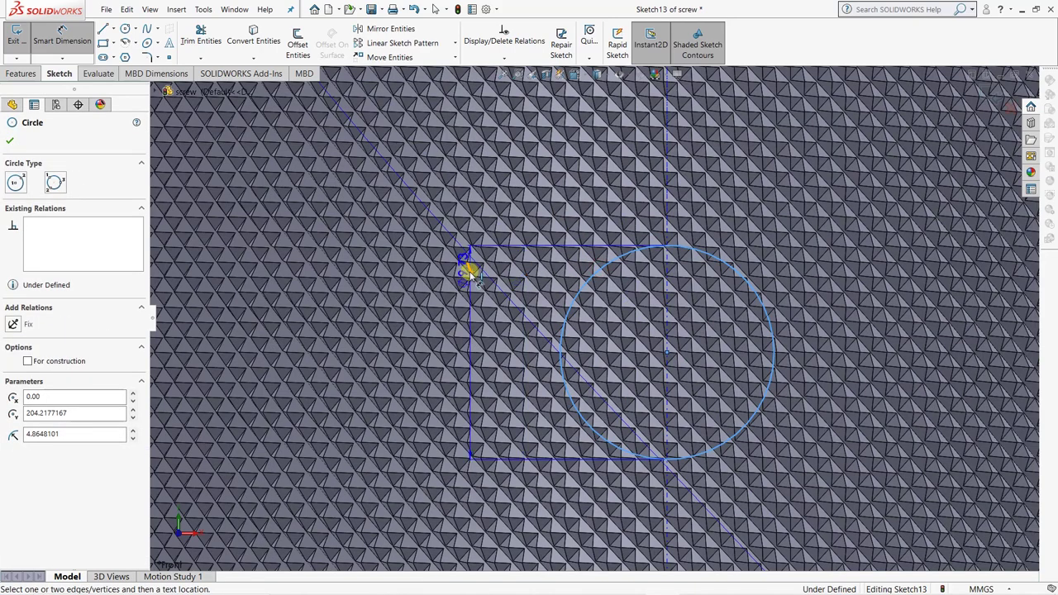
pyautogui.scroll(-1, 468, 275)
pyautogui.scroll(5, 469, 275)
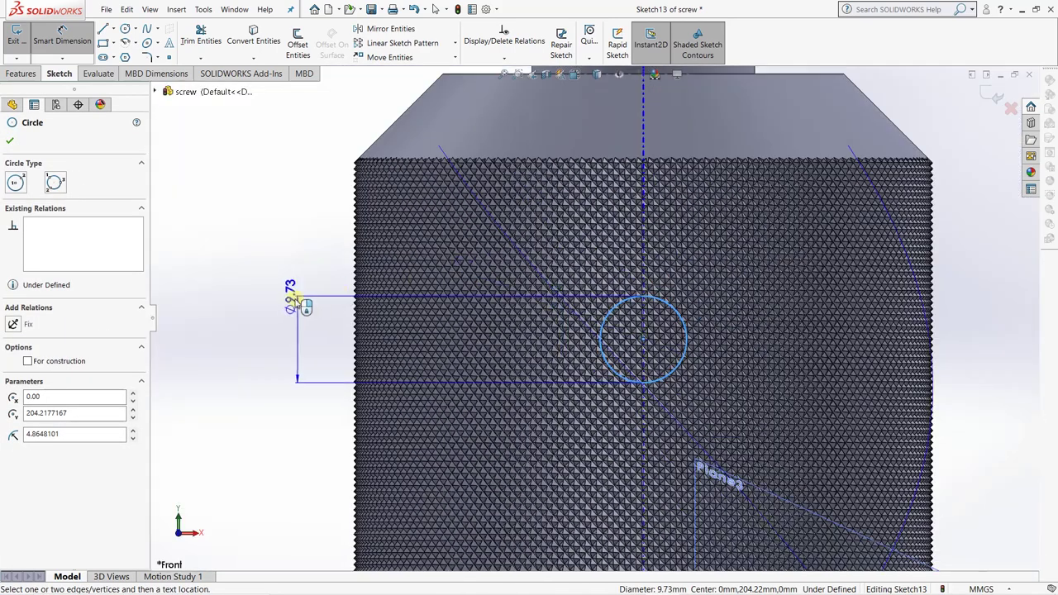
pyautogui.click(291, 300)
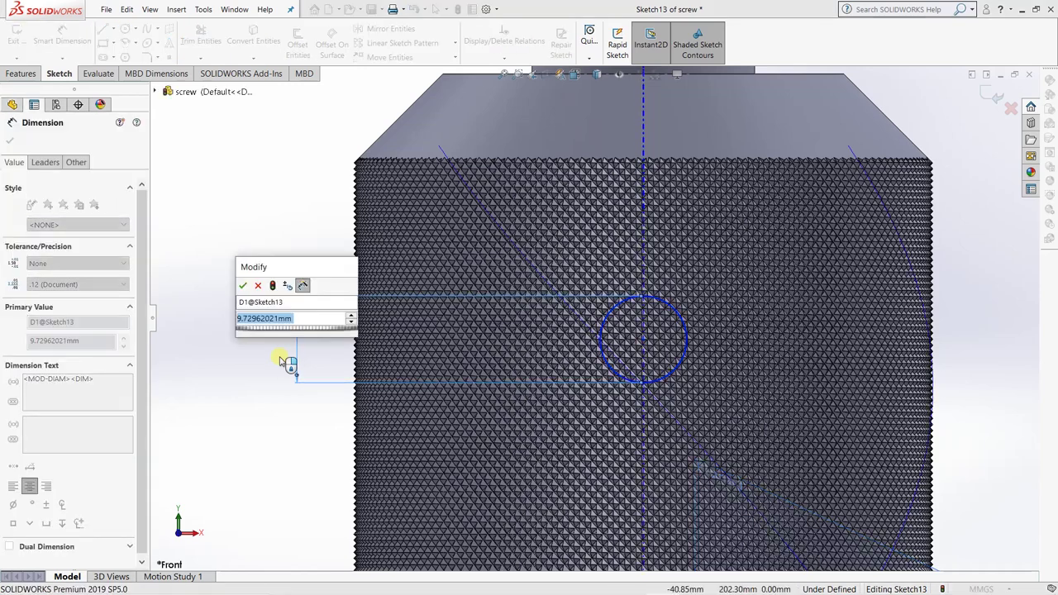
pyautogui.write('12')
pyautogui.press('Return')
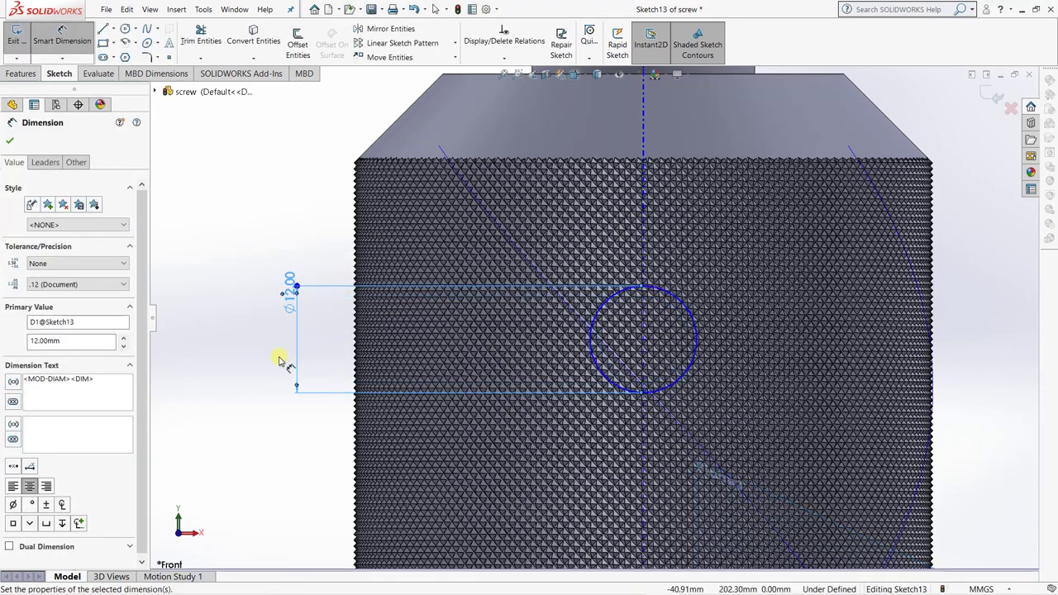
# Place the circle's centre 43 mm below the screw's top edge and exit the sketch.
pyautogui.scroll(3, 574, 324)
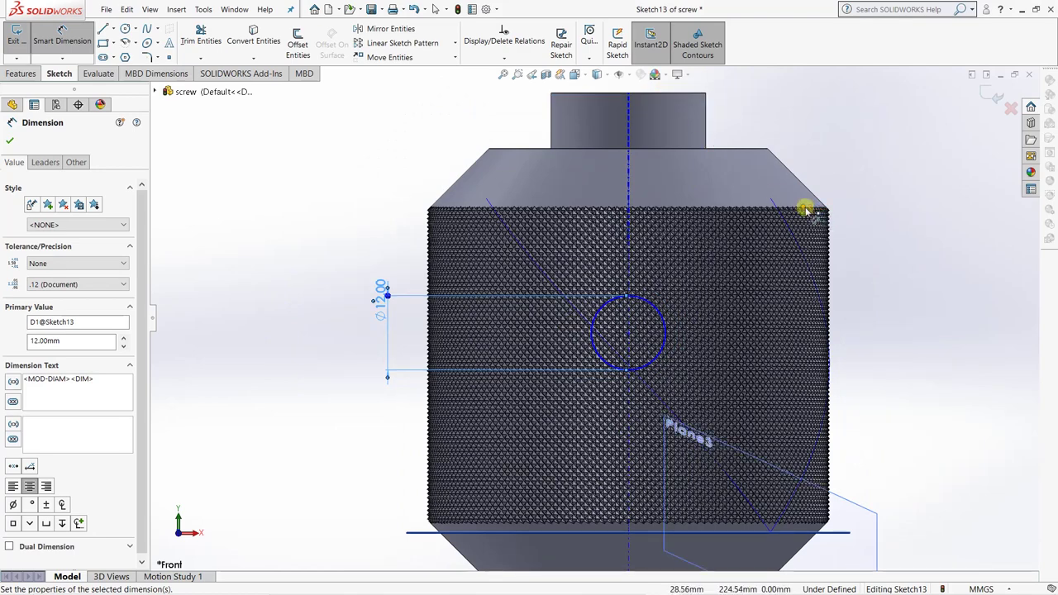
pyautogui.click(694, 94)
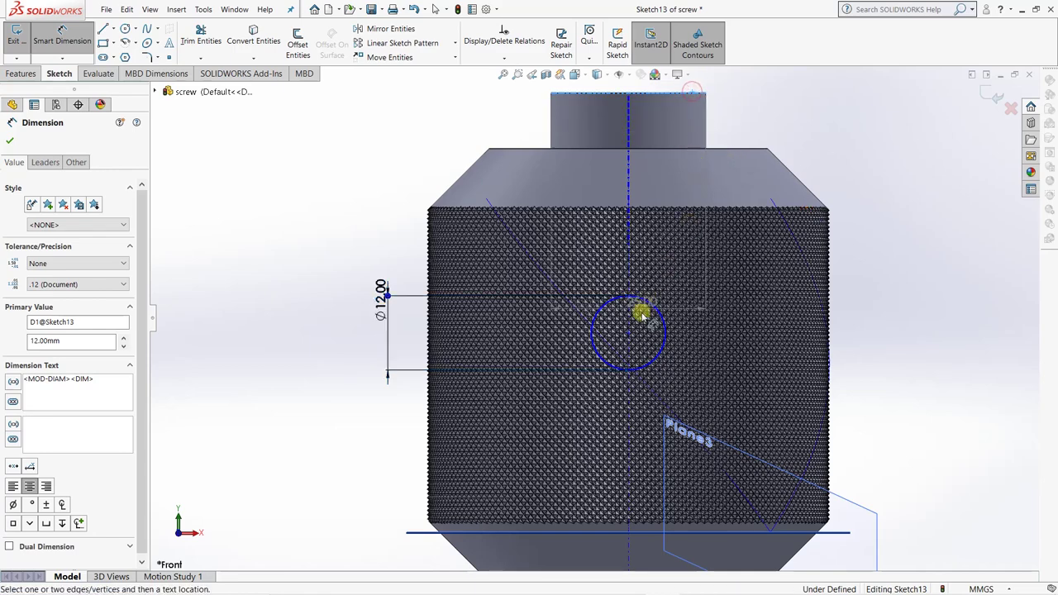
pyautogui.click(628, 333)
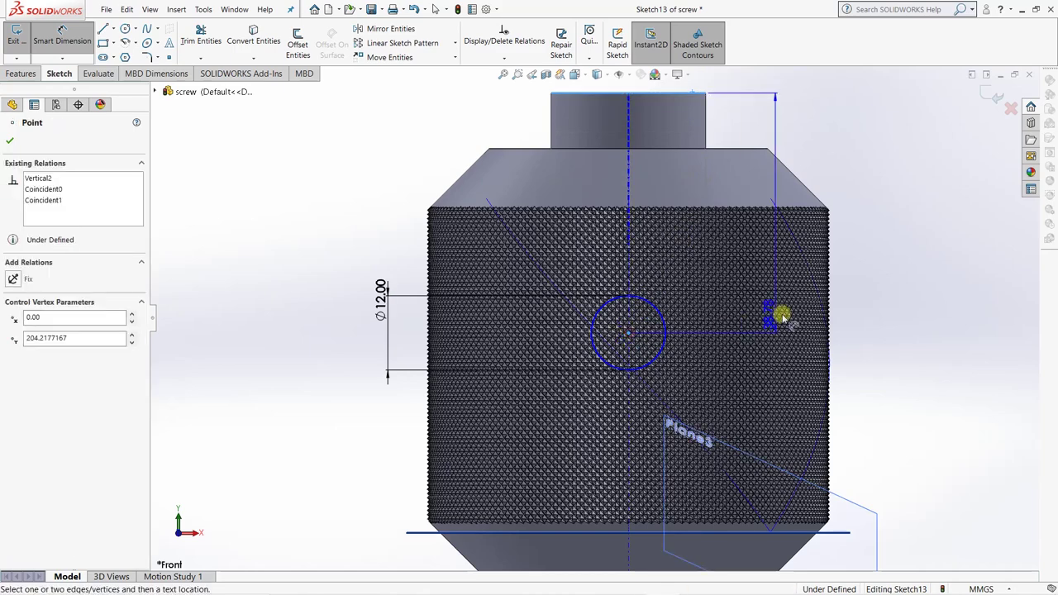
pyautogui.click(899, 320)
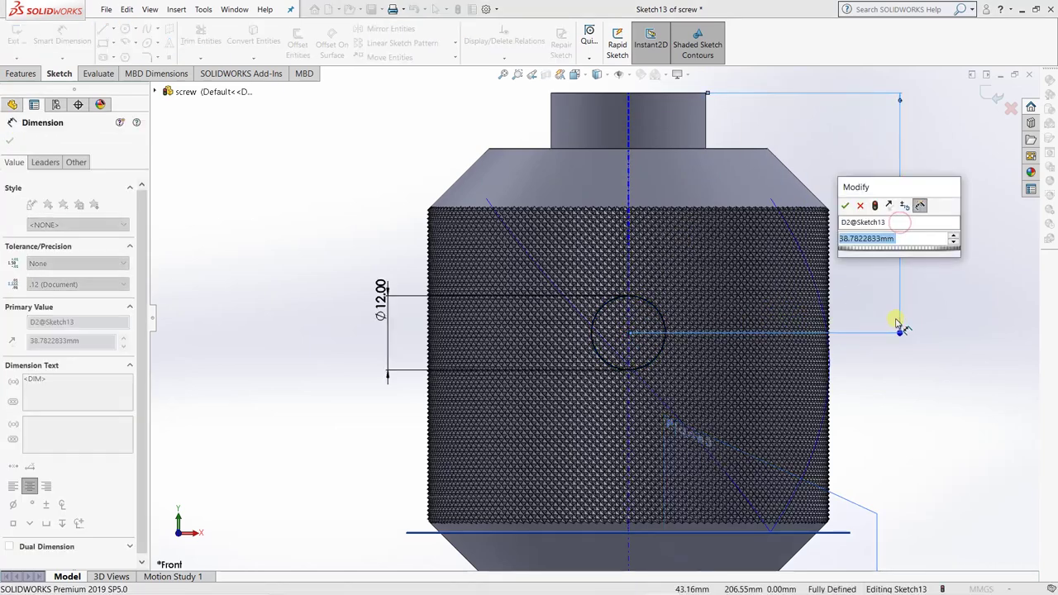
pyautogui.write('43')
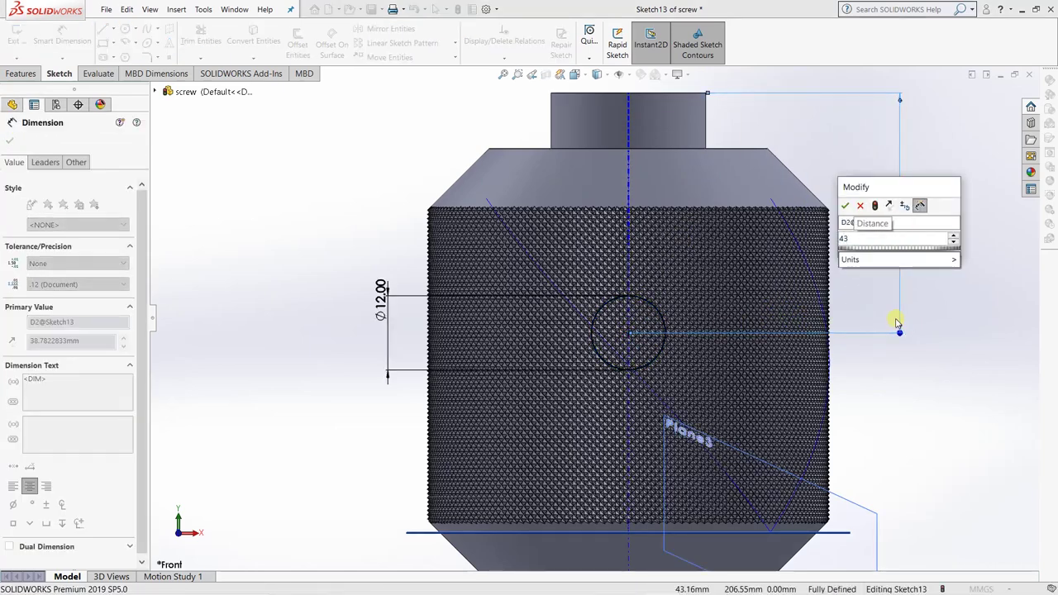
pyautogui.press('Return')
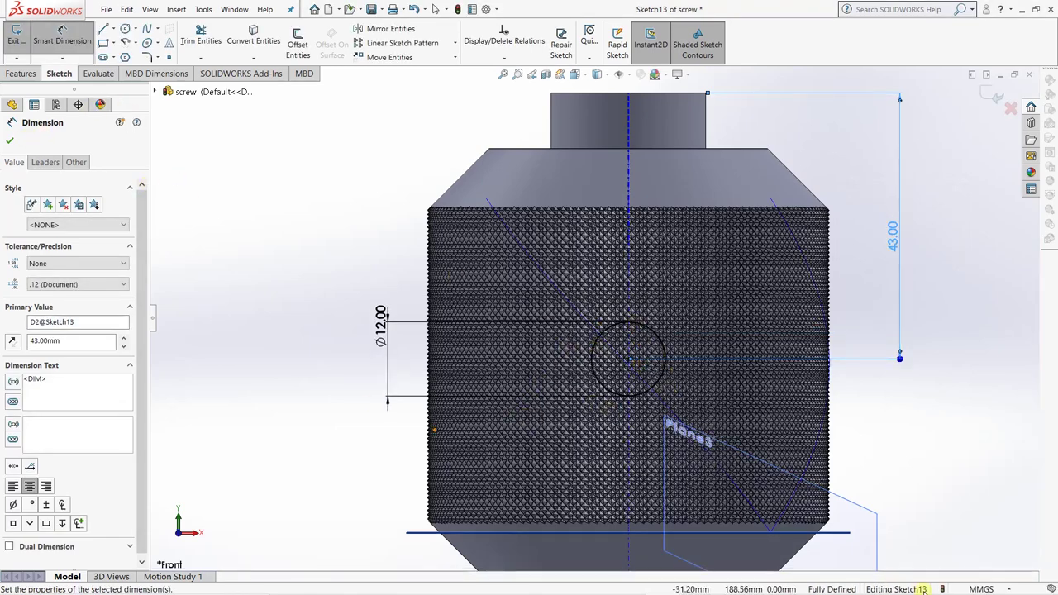
pyautogui.click(10, 140)
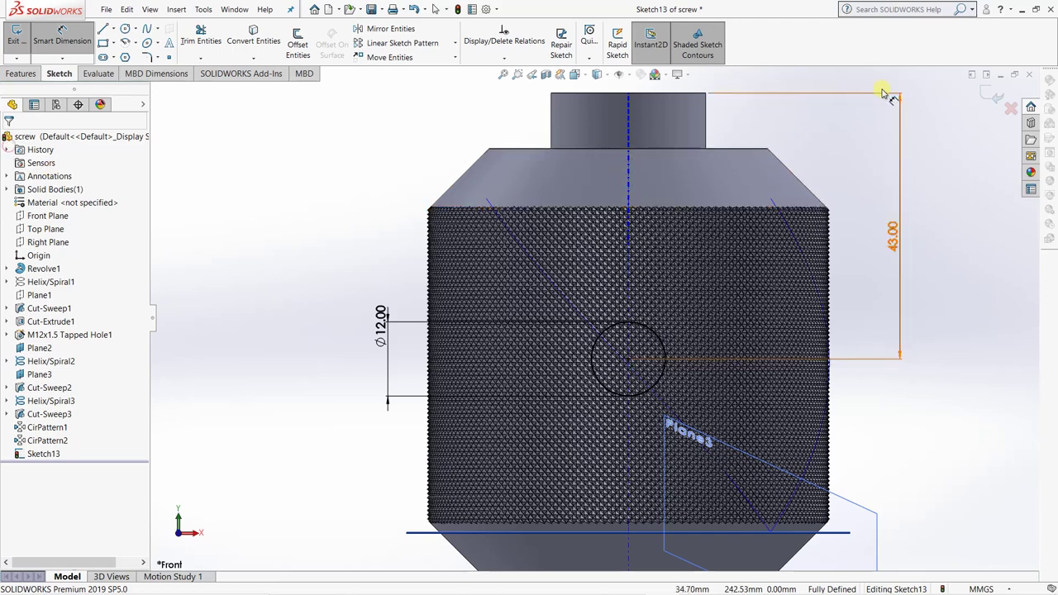
pyautogui.press('Escape')
pyautogui.click(988, 95)
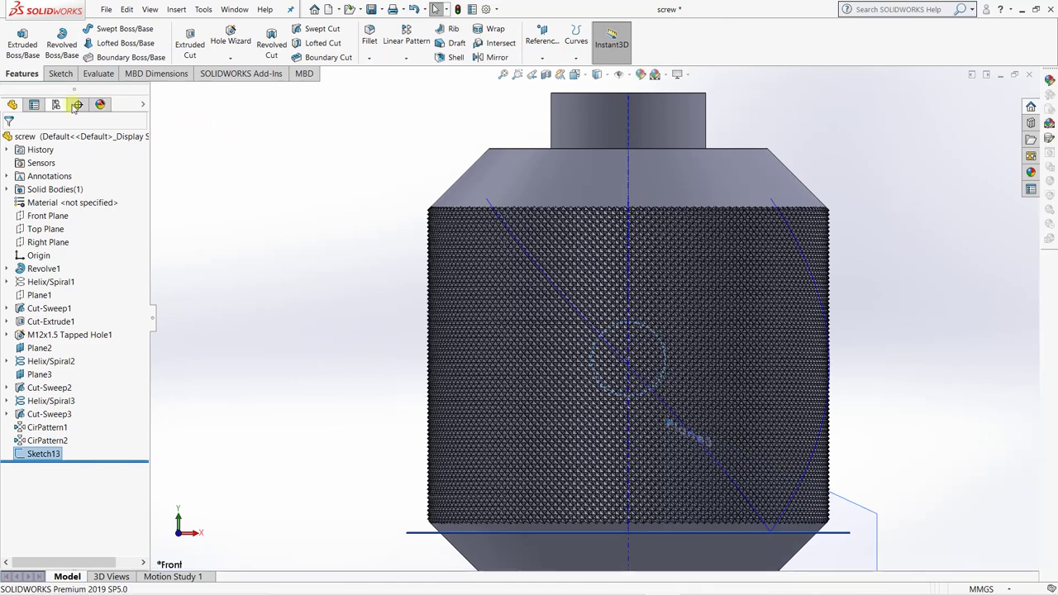
# Extruded-cut the circle Through All - Both through the knurled head.
pyautogui.click(188, 48)
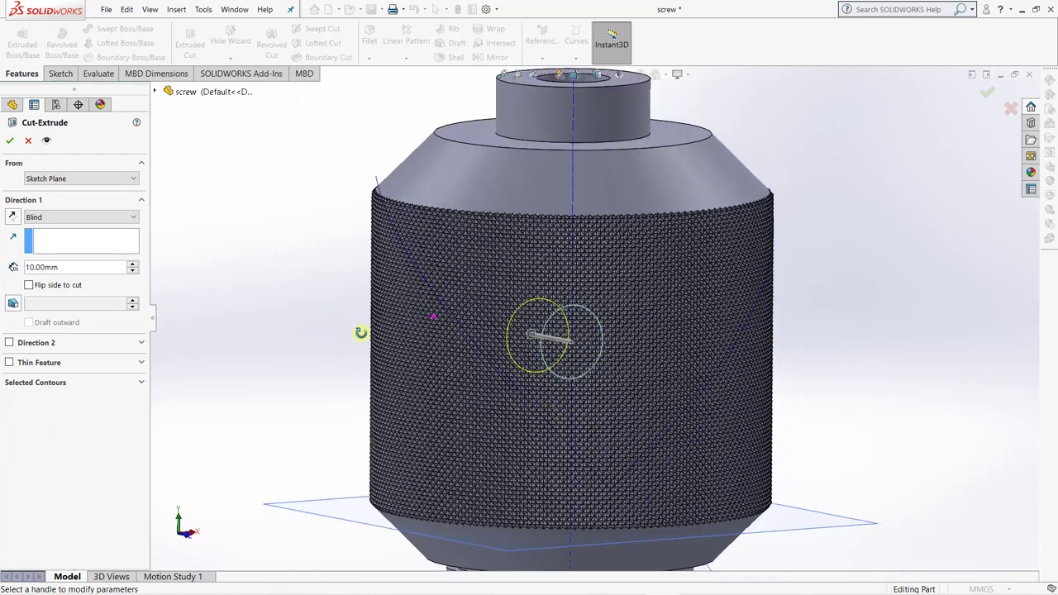
pyautogui.click(125, 219)
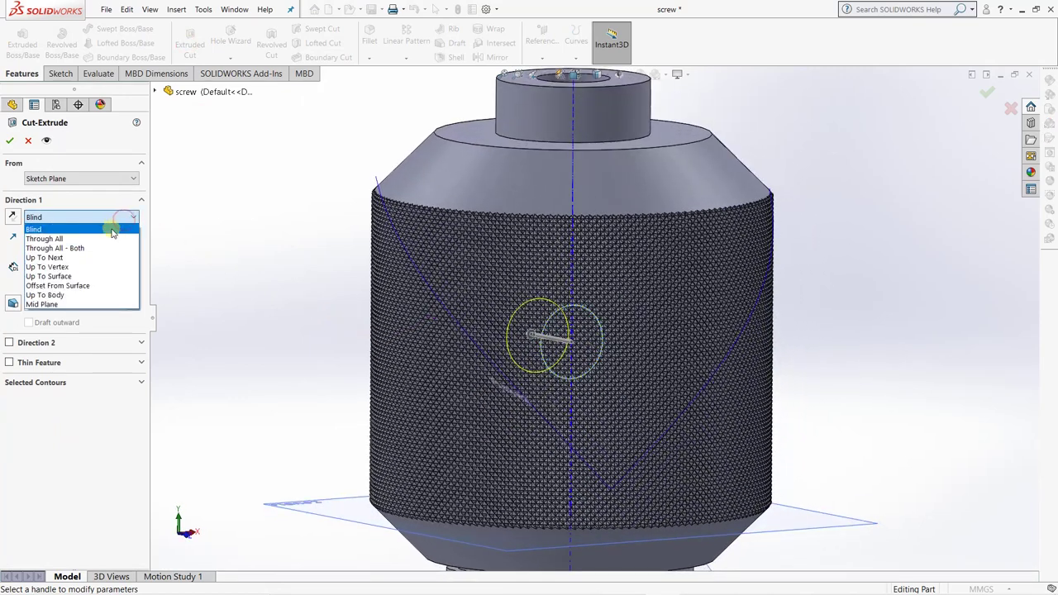
pyautogui.click(98, 249)
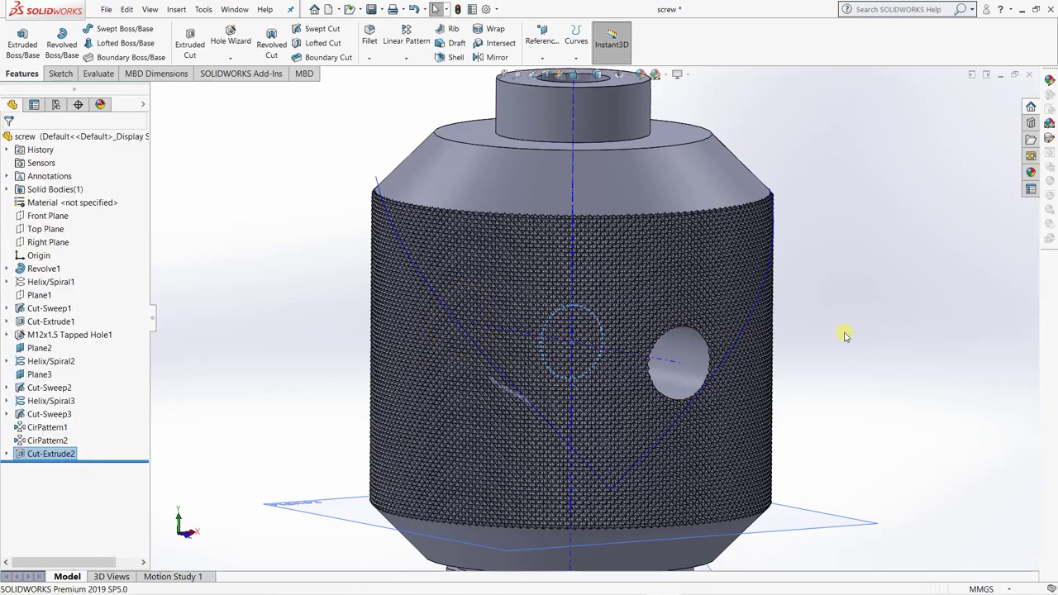
pyautogui.moveTo(838, 329); pyautogui.dragTo(807, 323, button='middle')
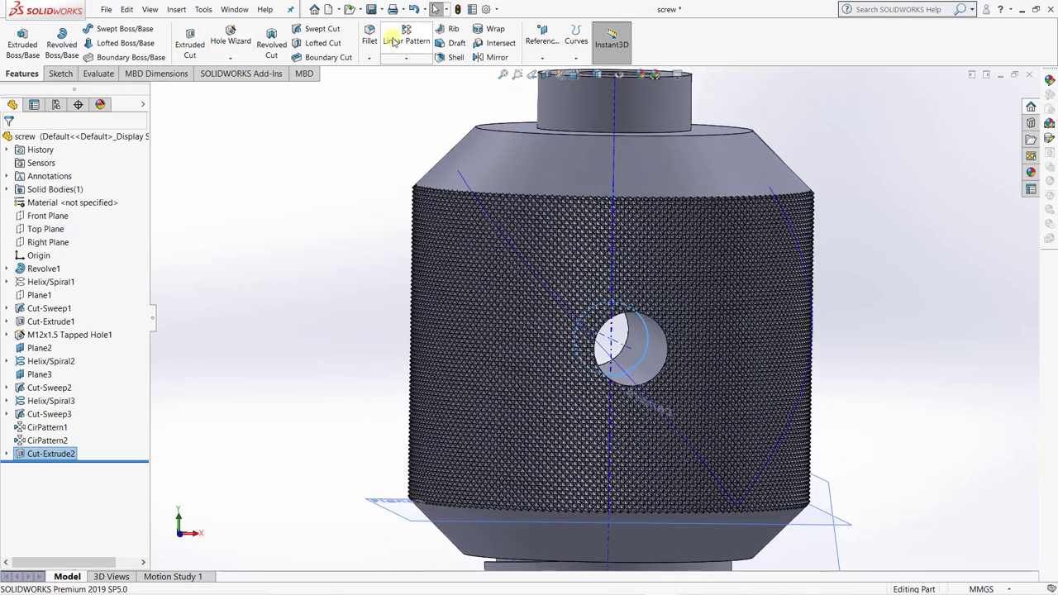
# Save the screw part and close it.
pyautogui.click(371, 10)
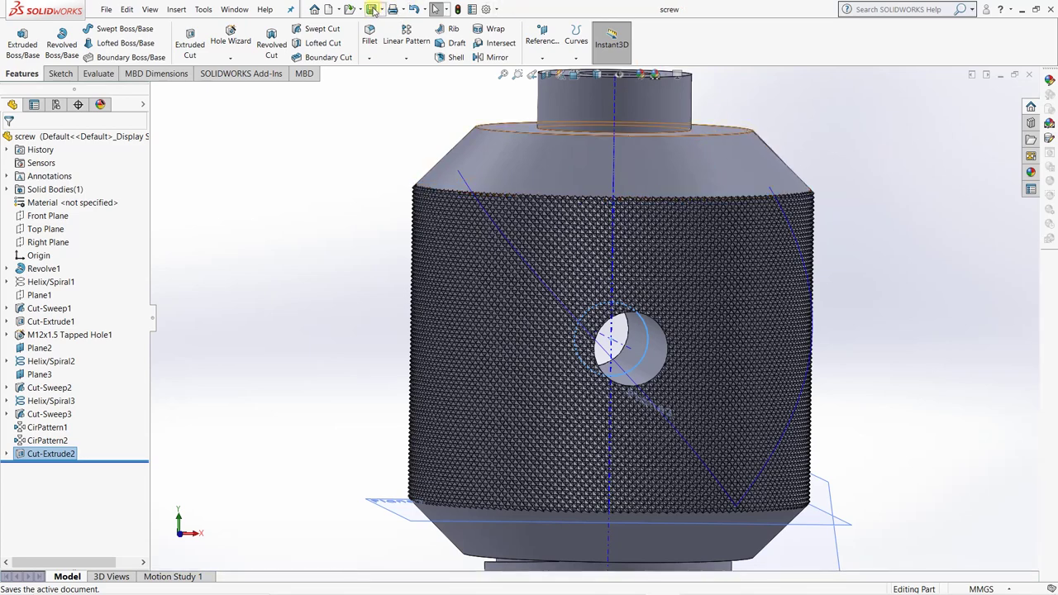
pyautogui.click(372, 10)
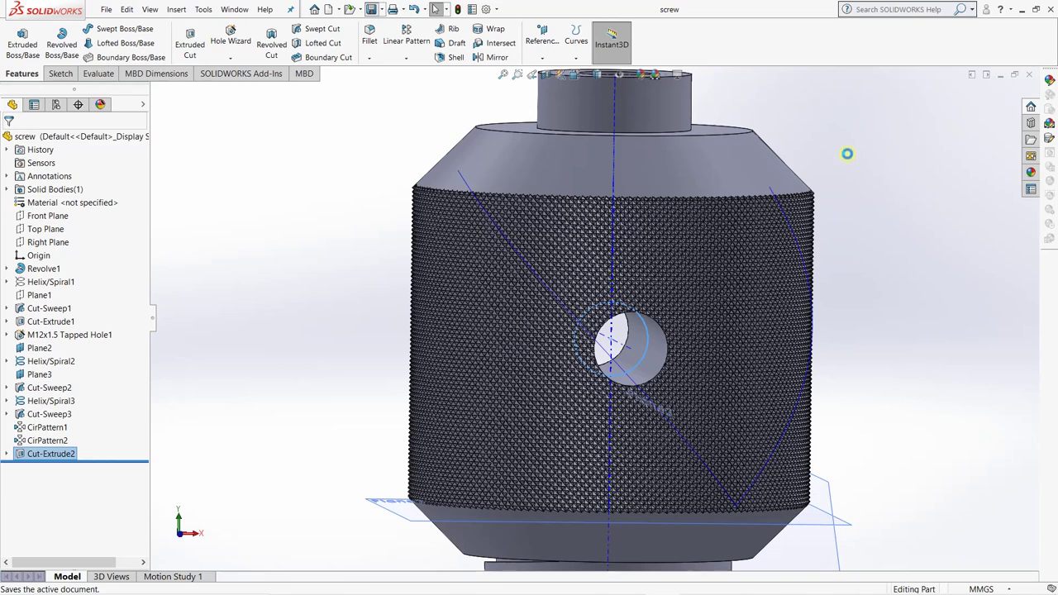
pyautogui.click(1031, 76)
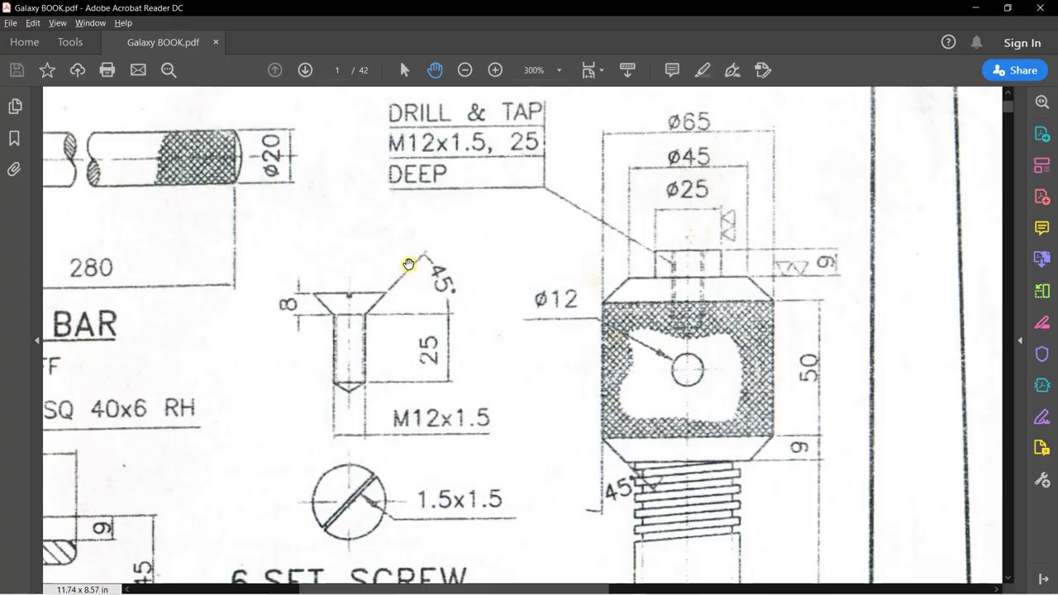
# Pan across the Tommy Bar, Set Screw and Washer drawings at 200%, ending at 2.BUSH.
pyautogui.moveTo(308, 378)
pyautogui.mouseDown()
pyautogui.moveTo(437, 305)
pyautogui.moveTo(533, 278)
pyautogui.moveTo(458, 352)
pyautogui.mouseUp()
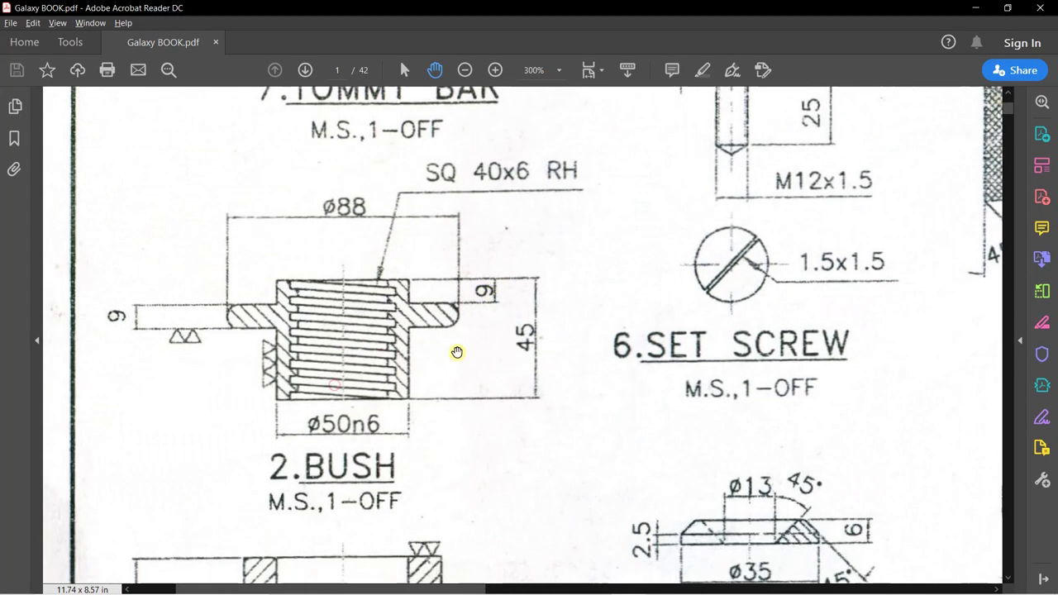
pyautogui.moveTo(477, 307); pyautogui.dragTo(408, 443)
pyautogui.moveTo(437, 283); pyautogui.dragTo(408, 389)
pyautogui.moveTo(456, 484)
pyautogui.mouseDown()
pyautogui.moveTo(428, 347)
pyautogui.moveTo(391, 260)
pyautogui.mouseUp()
pyautogui.moveTo(402, 371); pyautogui.dragTo(371, 428)
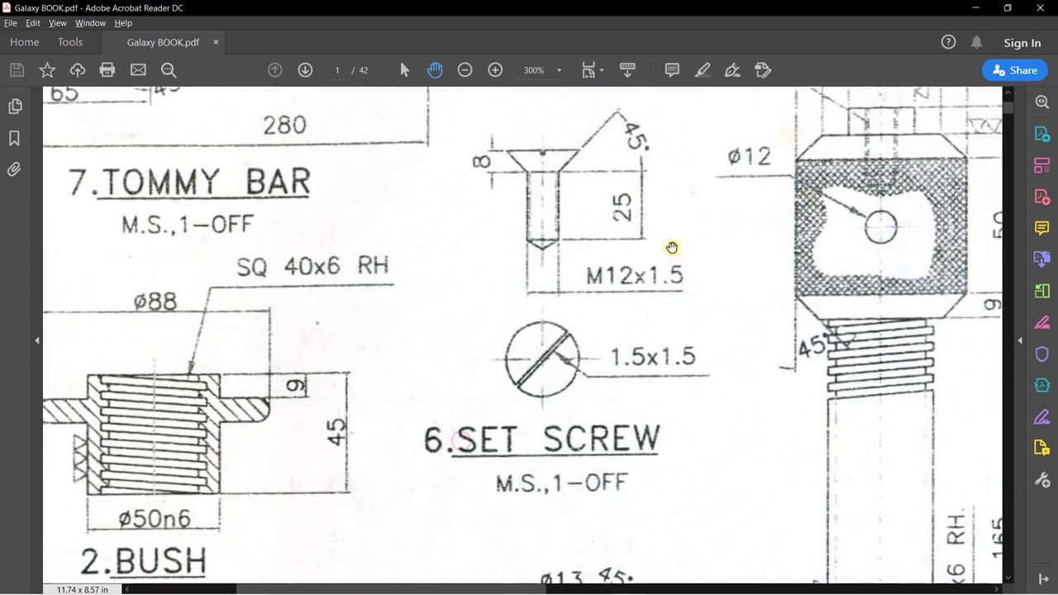
pyautogui.moveTo(443, 377)
pyautogui.mouseDown()
pyautogui.moveTo(491, 298)
pyautogui.moveTo(418, 264)
pyautogui.mouseUp()
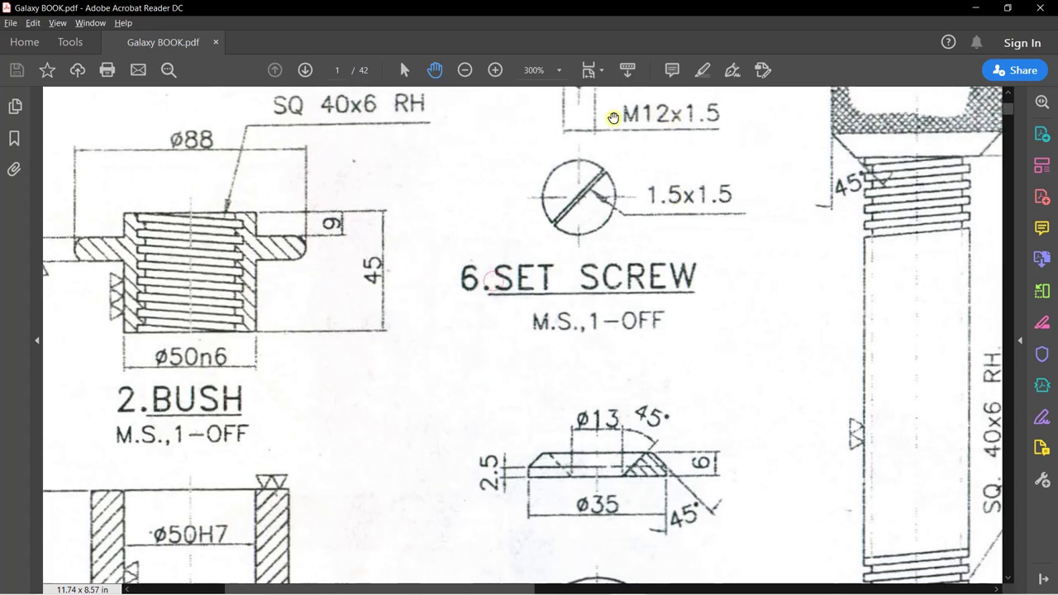
pyautogui.click(467, 71)
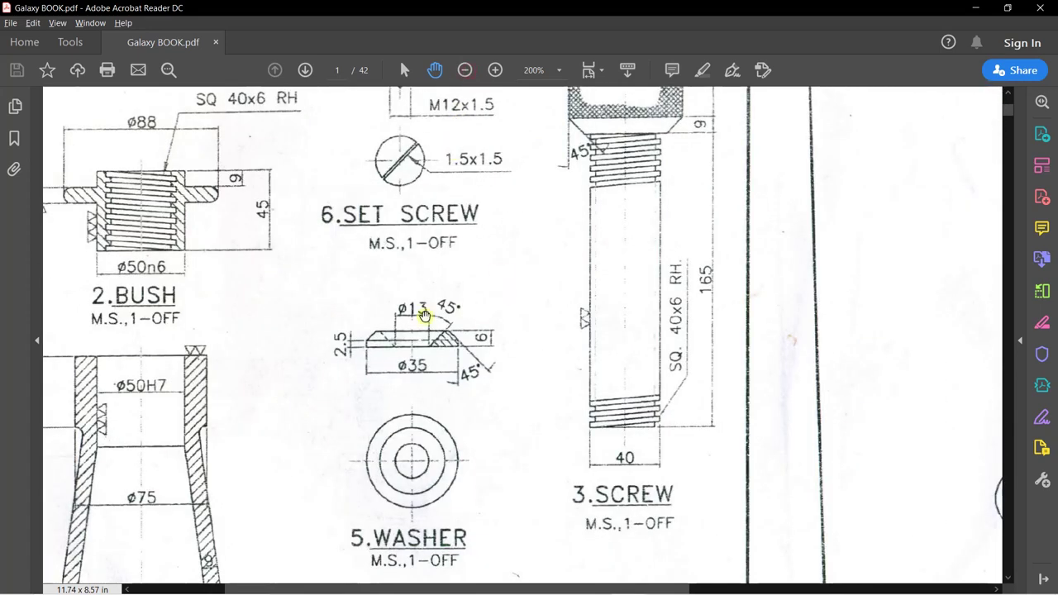
pyautogui.moveTo(545, 394)
pyautogui.mouseDown()
pyautogui.moveTo(528, 309)
pyautogui.moveTo(557, 349)
pyautogui.mouseUp()
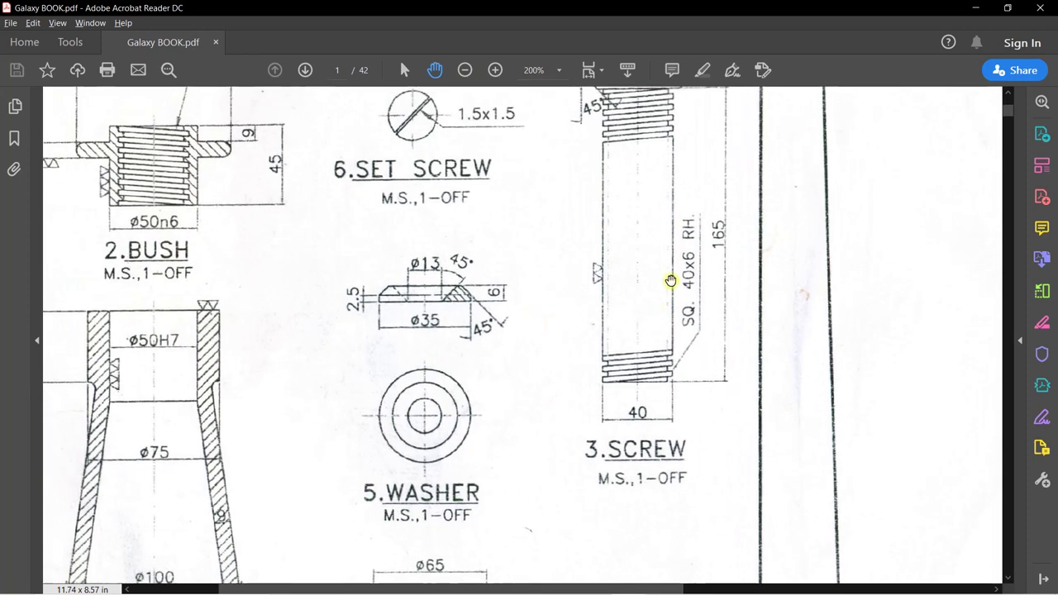
pyautogui.moveTo(560, 284); pyautogui.dragTo(538, 335)
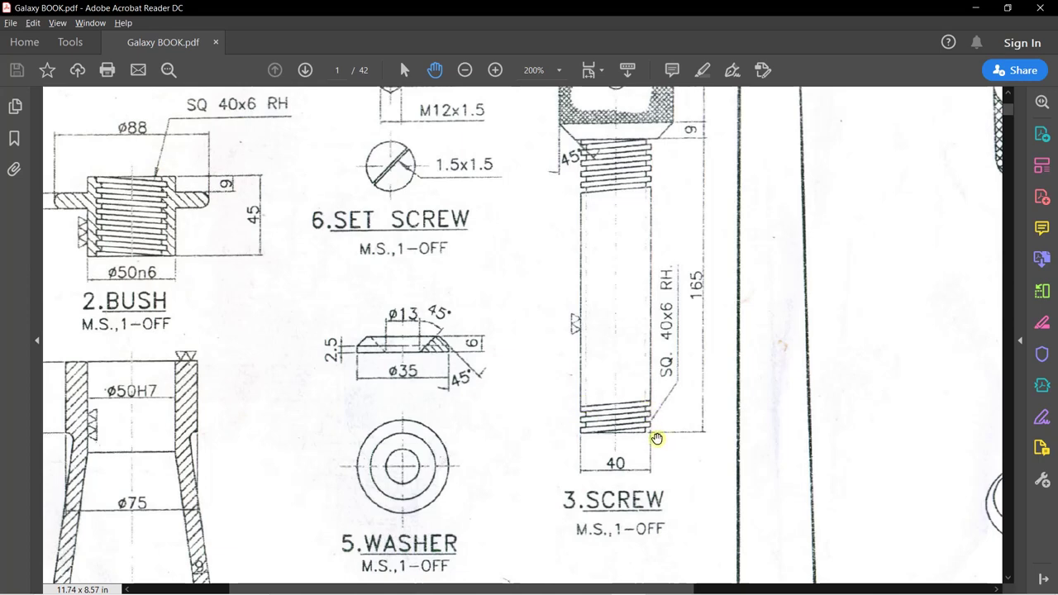
# Zoom to 300% and pan around the 2.BUSH dimensions, then switch to SOLIDWORKS.
pyautogui.click(495, 69)
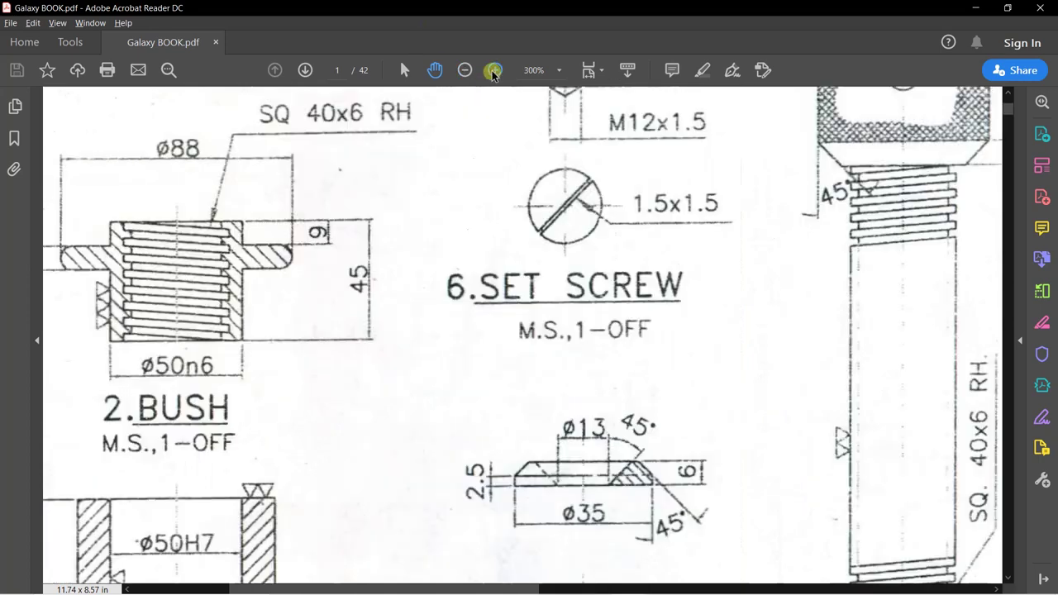
pyautogui.moveTo(685, 371); pyautogui.dragTo(665, 347)
pyautogui.scroll(-3, 665, 346)
pyautogui.hscroll(3, 665, 346)
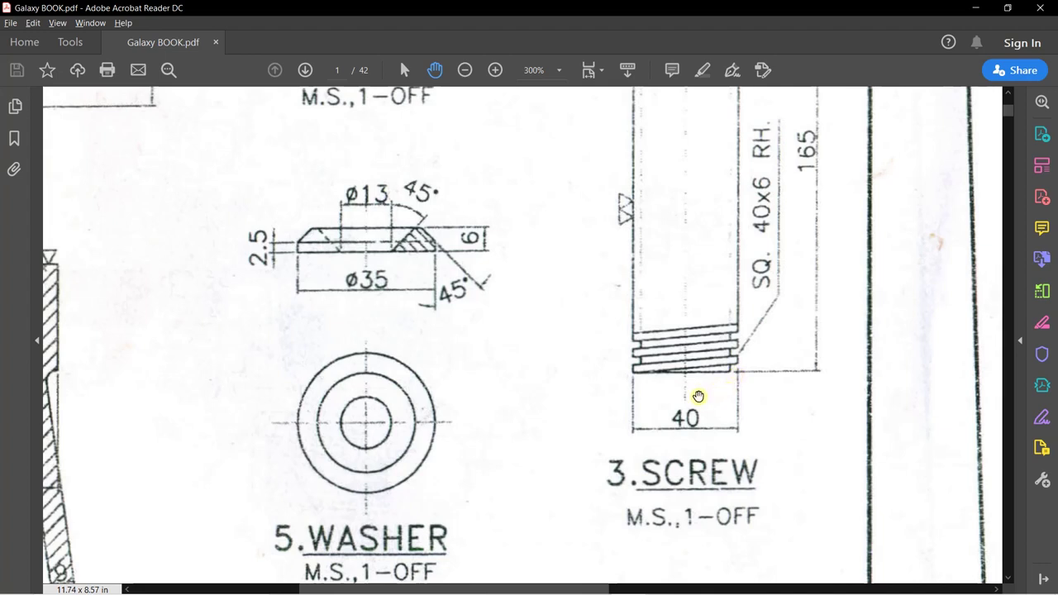
pyautogui.scroll(1, 690, 395)
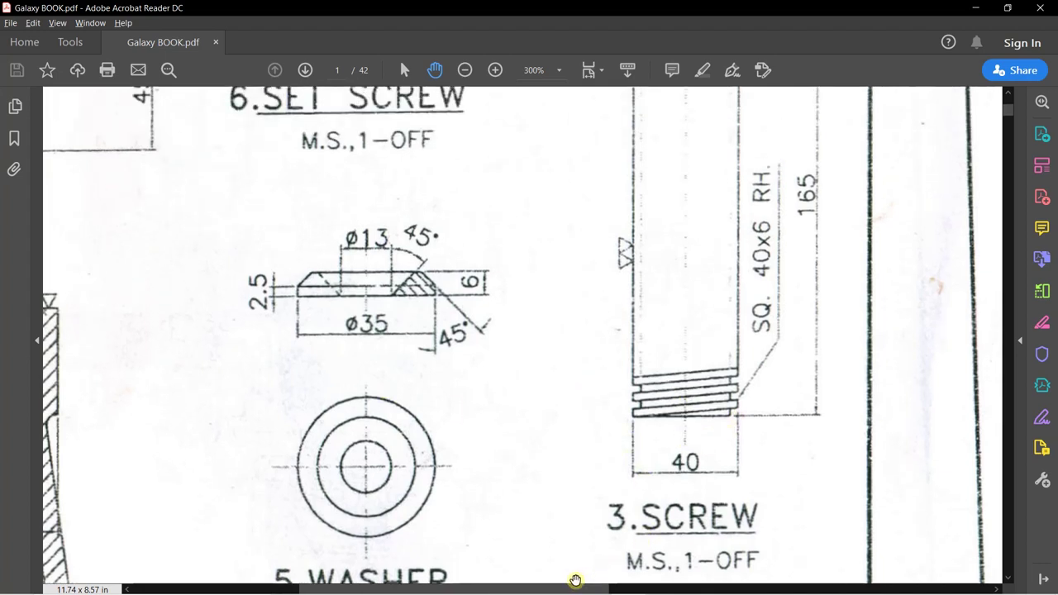
pyautogui.moveTo(575, 588); pyautogui.dragTo(459, 588)
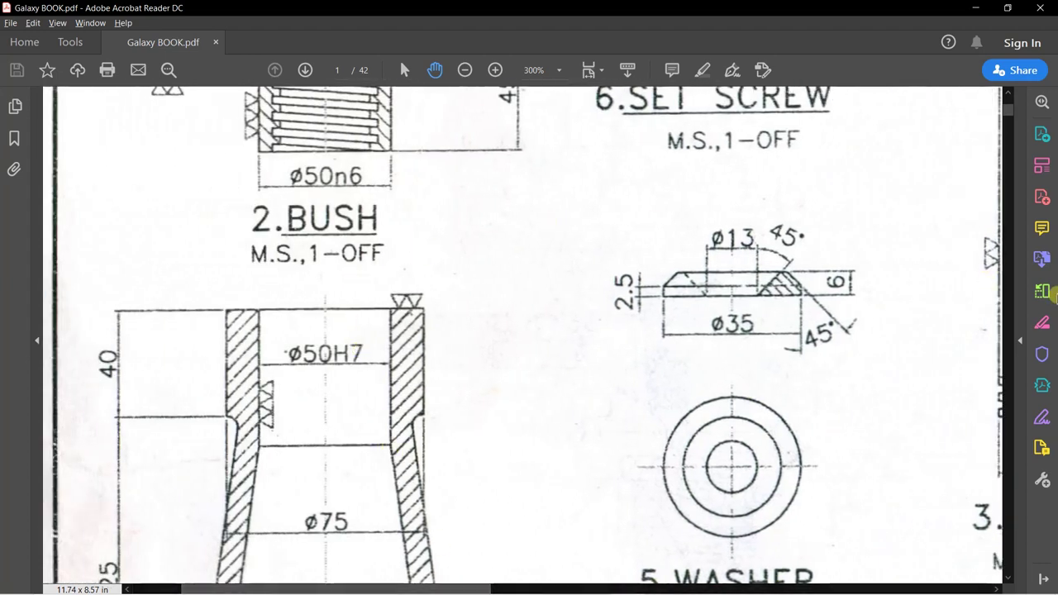
pyautogui.moveTo(1008, 116); pyautogui.dragTo(1007, 110)
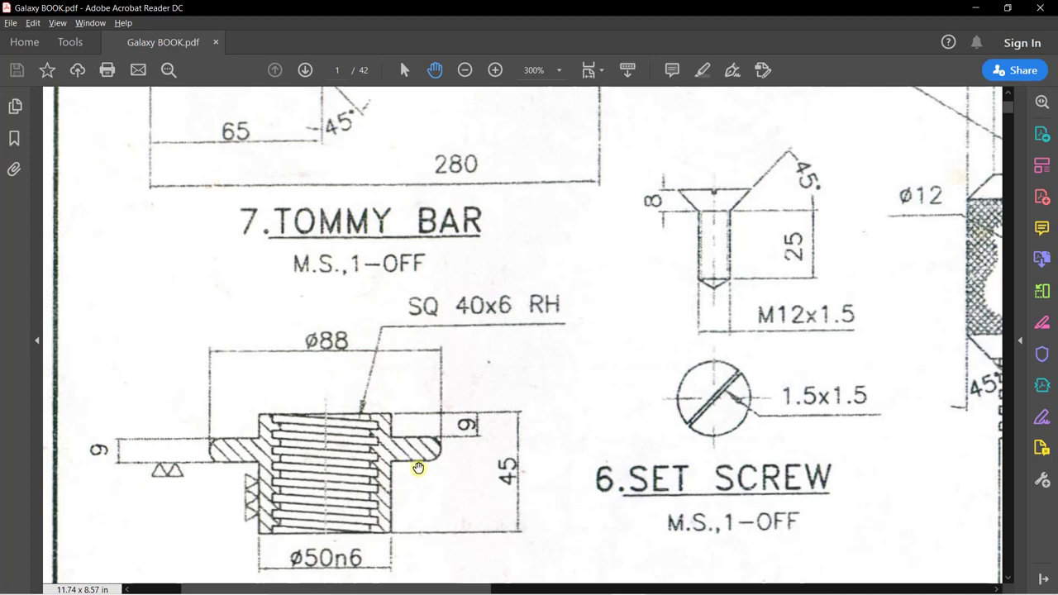
pyautogui.hotkey('alt', 'Tab')
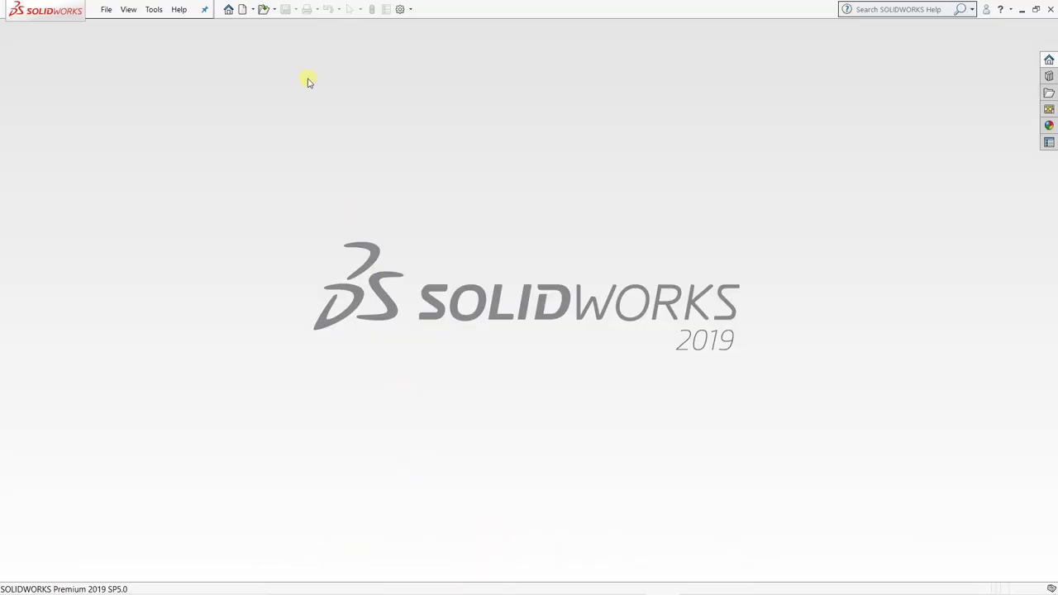
# Create a new Part document, closing the stray Movies & TV window along the way.
pyautogui.click(243, 9)
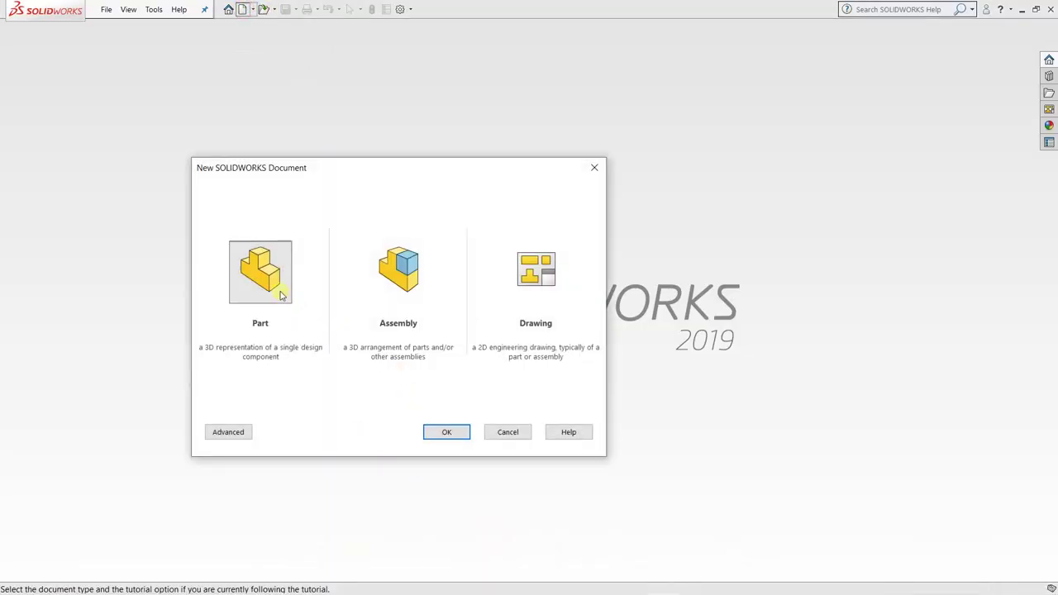
pyautogui.moveTo(639, 585)
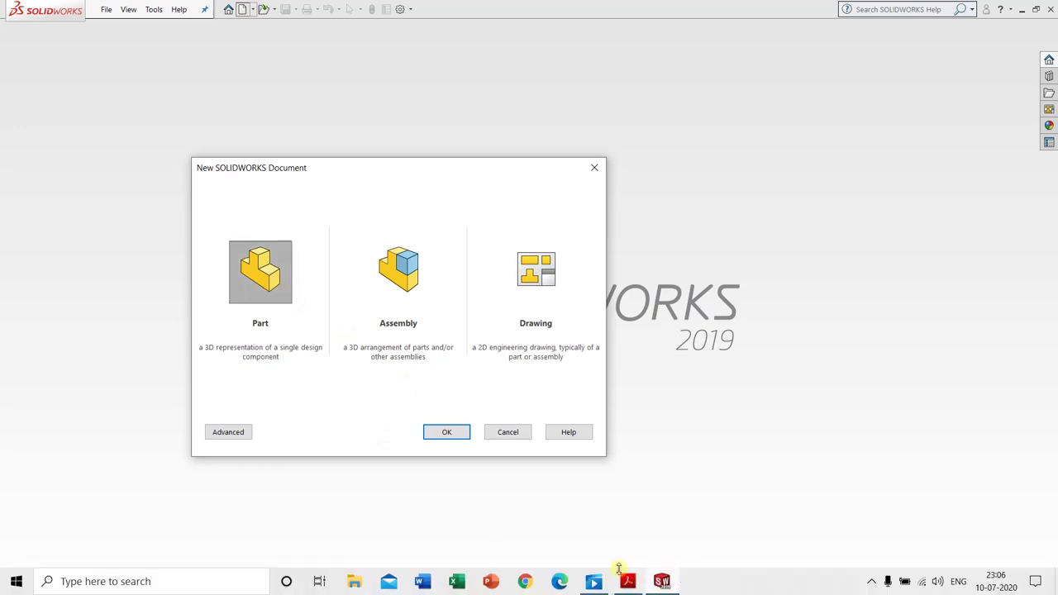
pyautogui.click(592, 583)
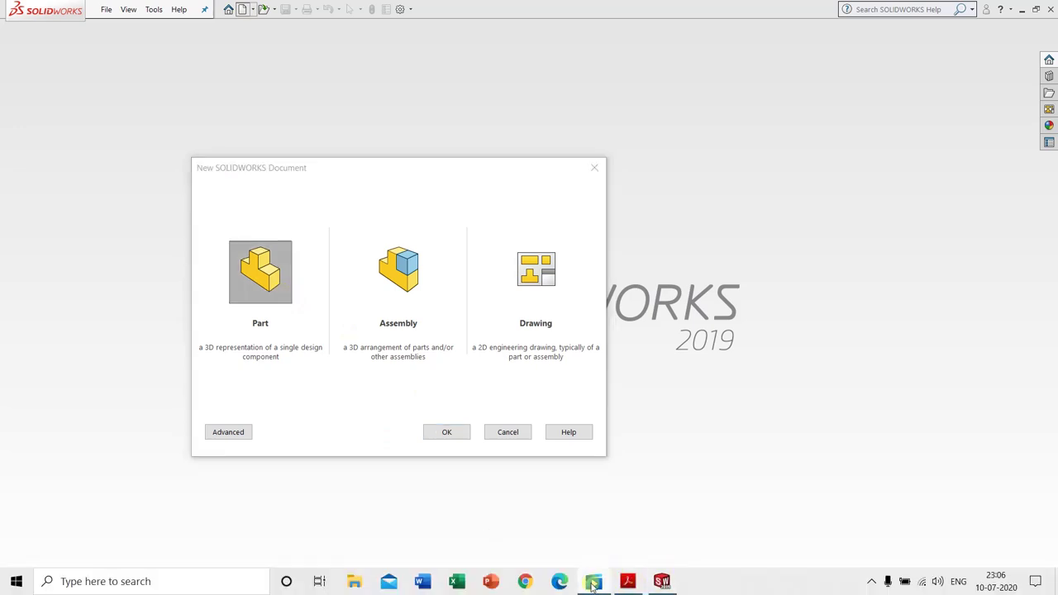
pyautogui.rightClick(595, 586)
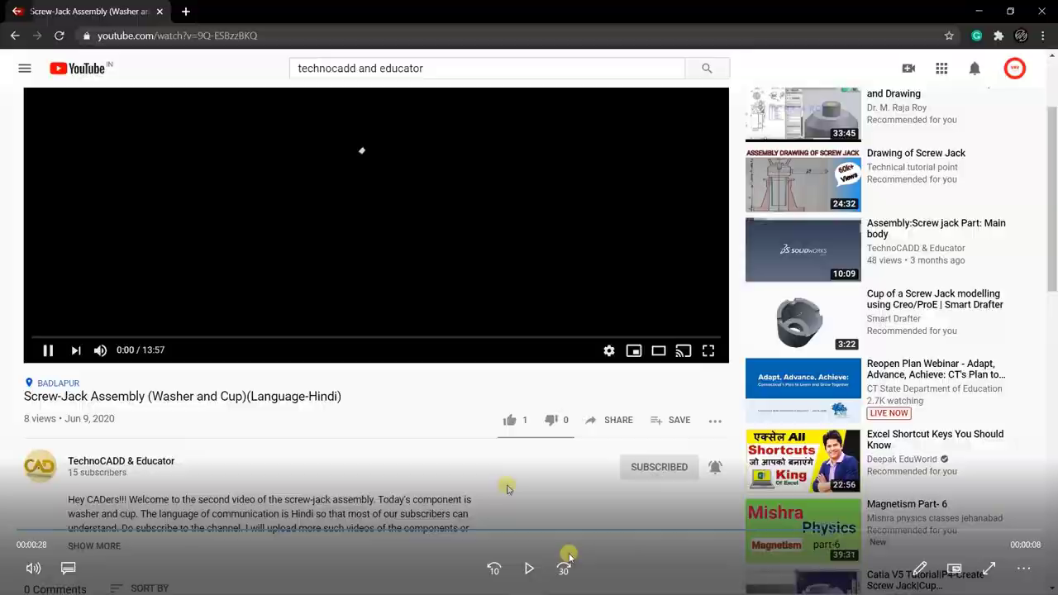
pyautogui.click(567, 552)
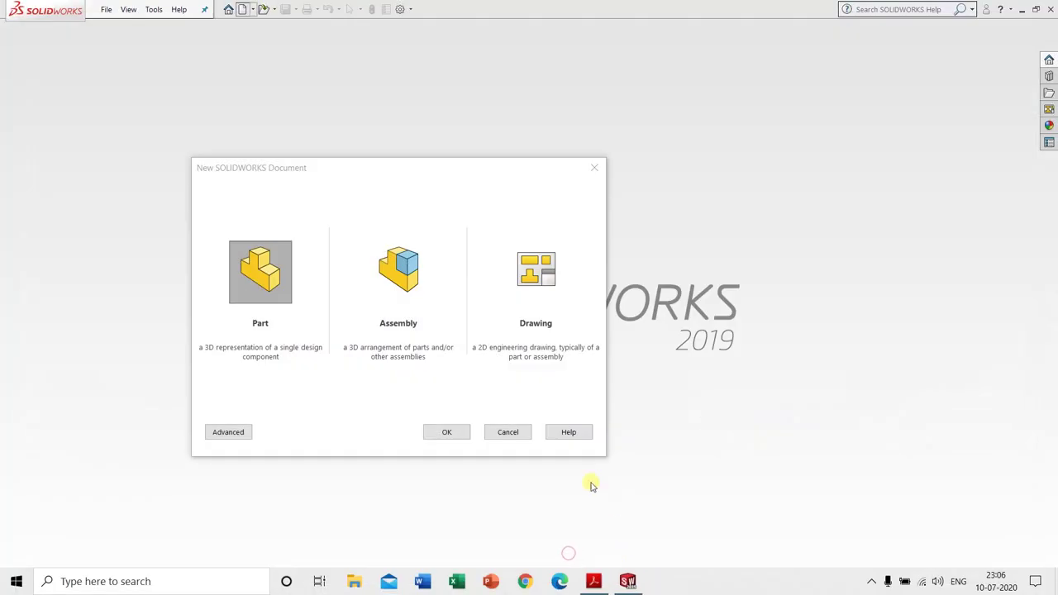
pyautogui.doubleClick(265, 282)
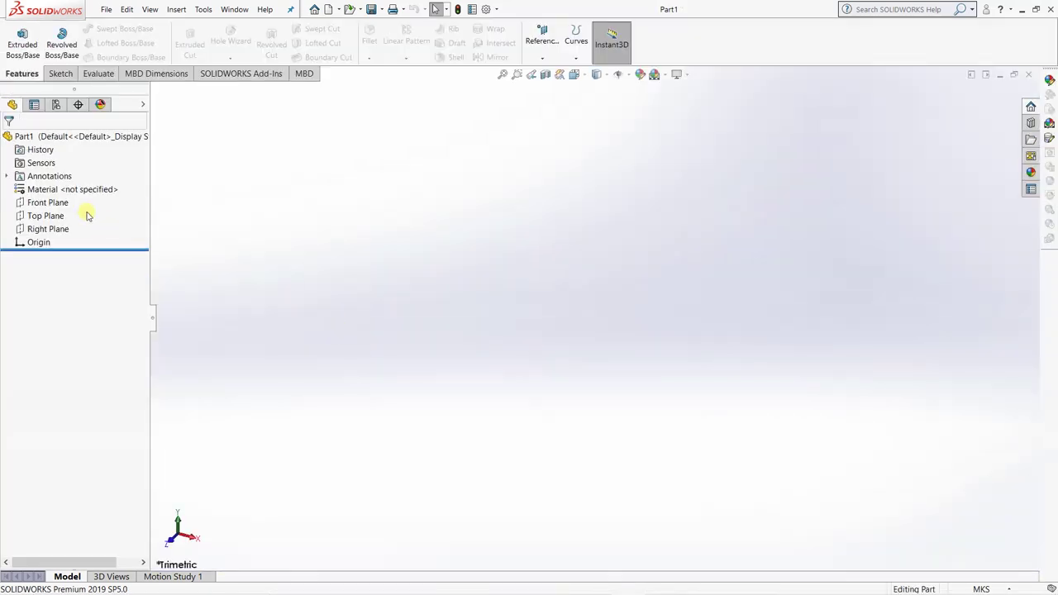
# Start a sketch on Front Plane and draw a vertical centerline through the origin.
pyautogui.click(48, 204)
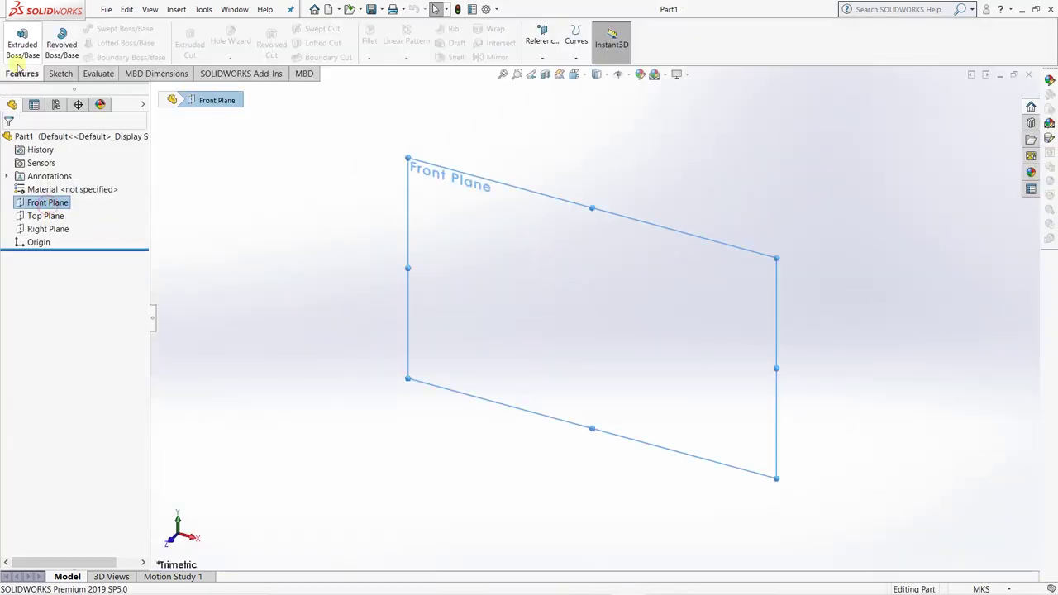
pyautogui.click(59, 75)
pyautogui.click(16, 35)
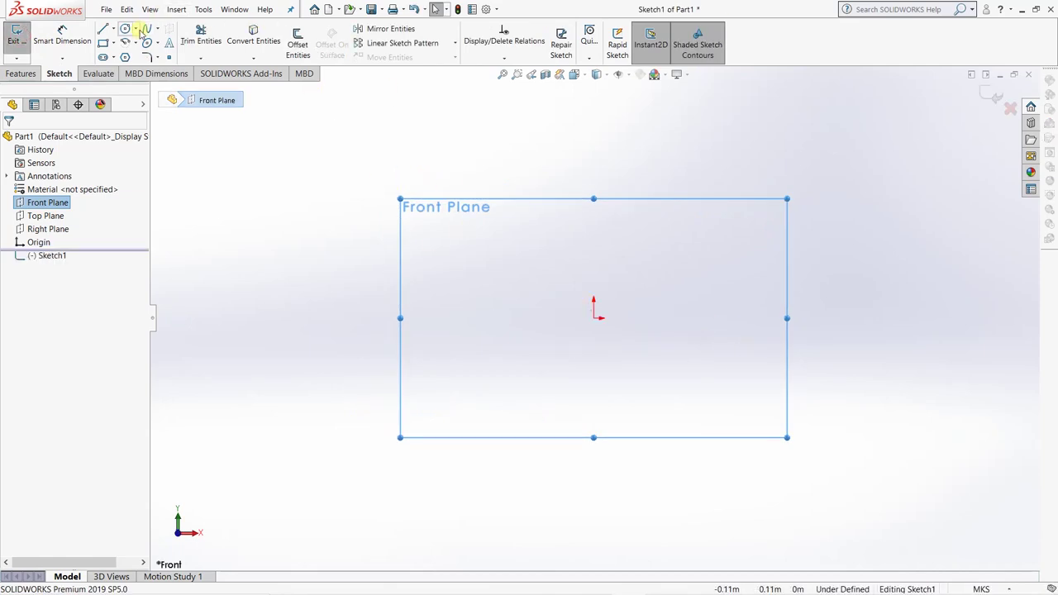
pyautogui.click(113, 30)
pyautogui.click(124, 55)
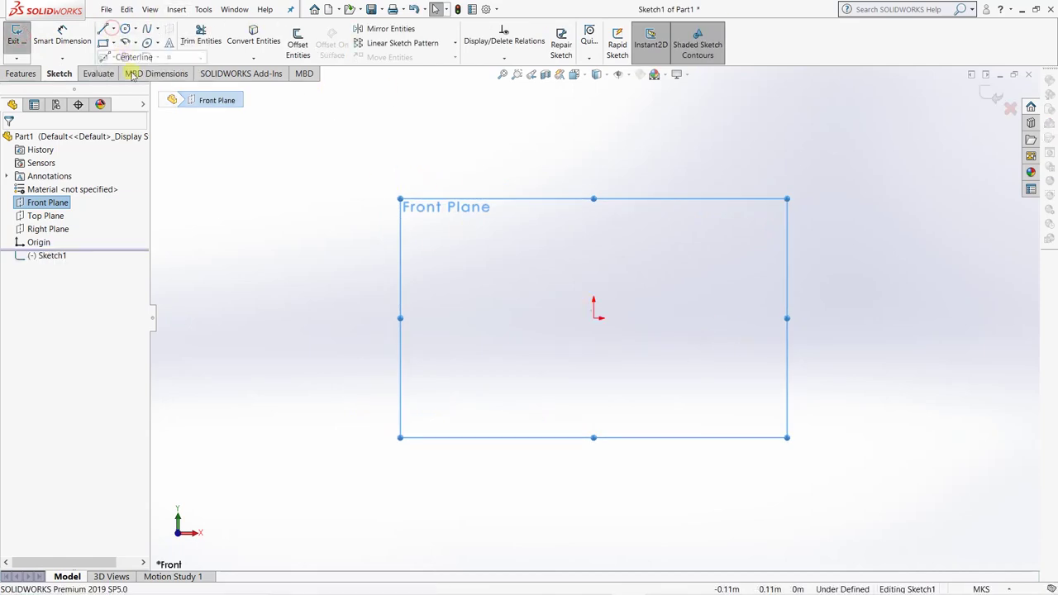
pyautogui.click(593, 104)
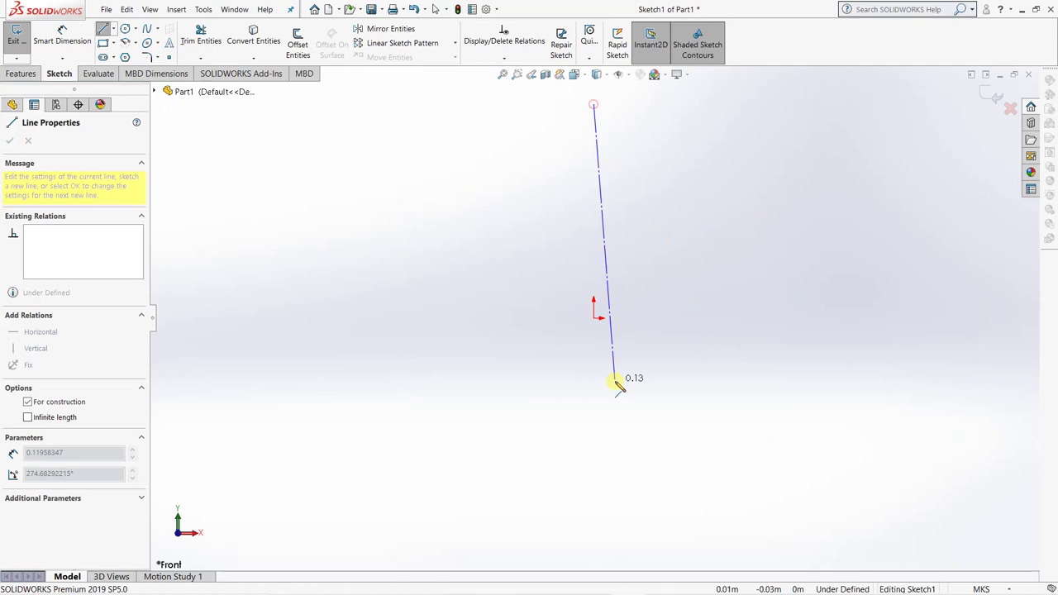
pyautogui.click(594, 477)
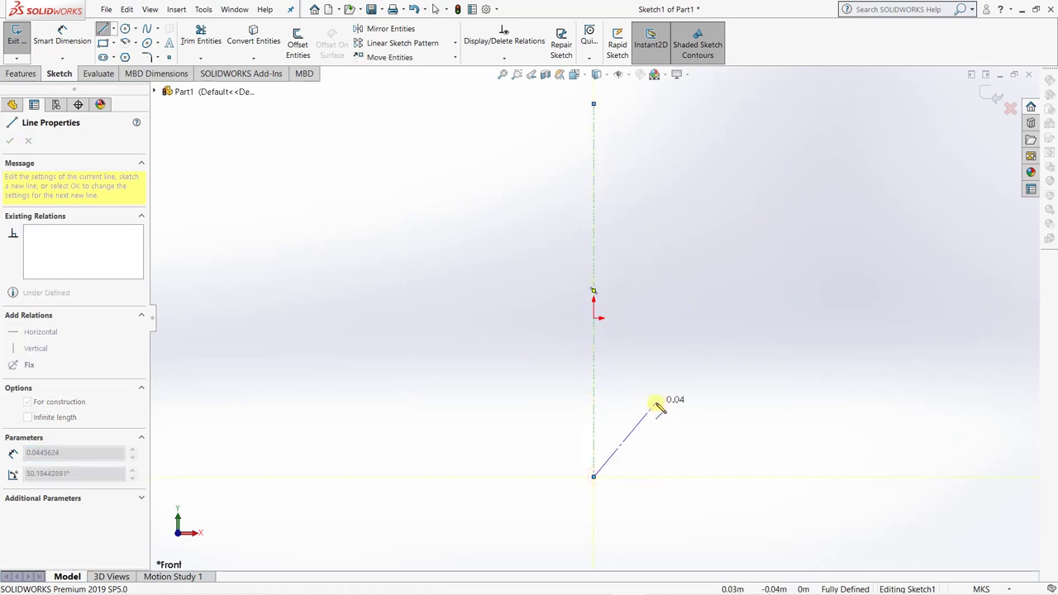
pyautogui.press('Escape')
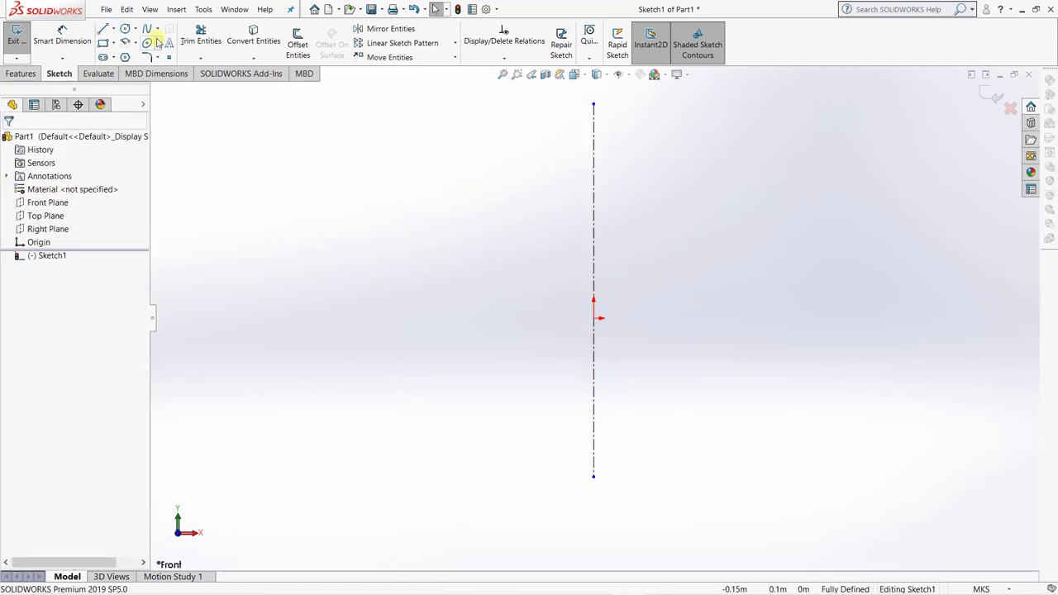
# Switch the document units to MMGS (millimetres) and reopen Sketch1 for editing.
pyautogui.click(103, 30)
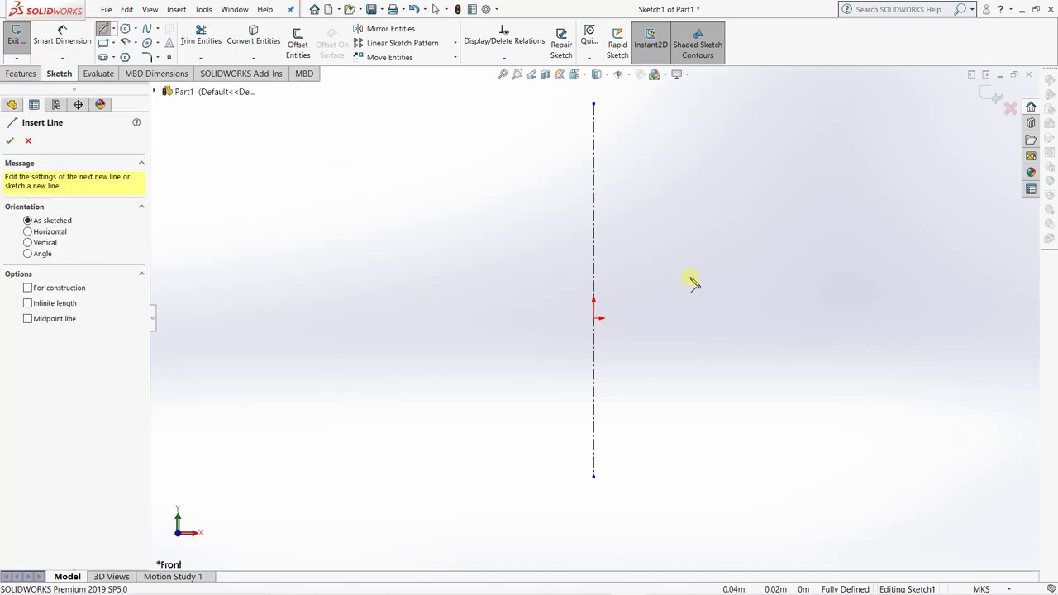
pyautogui.click(646, 318)
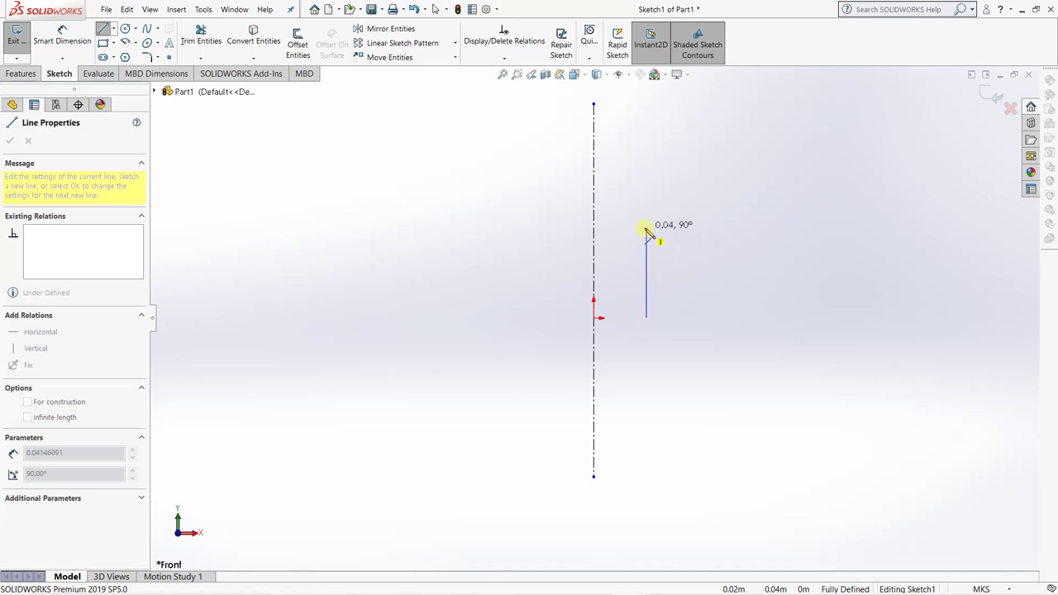
pyautogui.press('Escape')
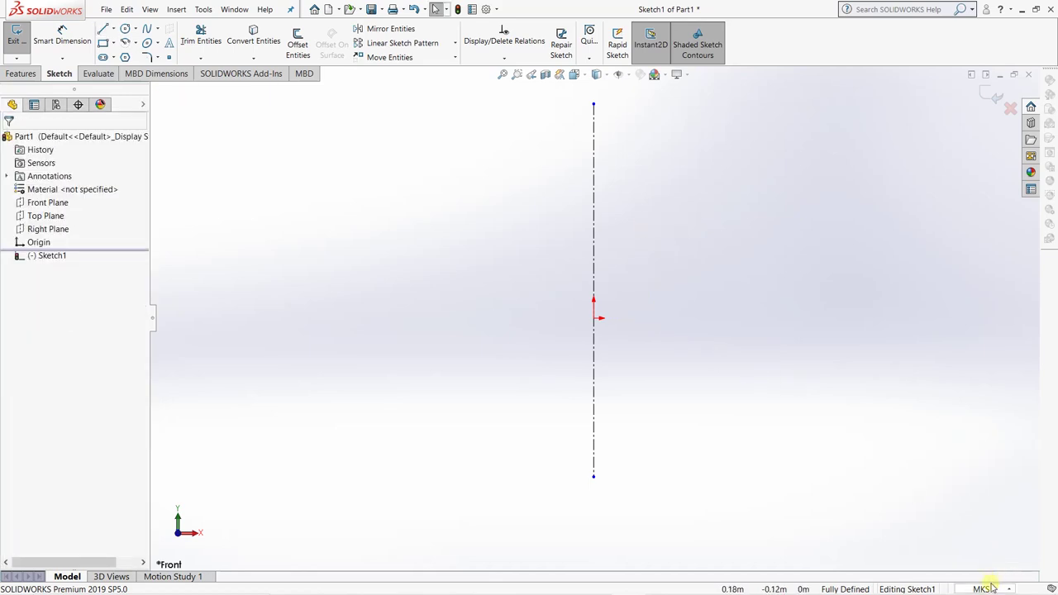
pyautogui.click(988, 589)
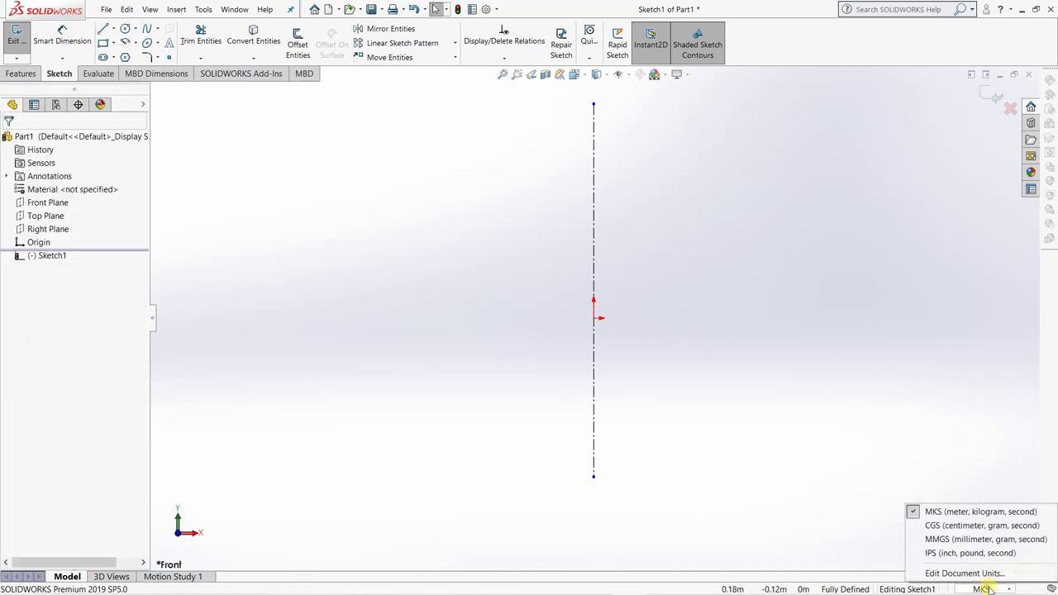
pyautogui.click(956, 539)
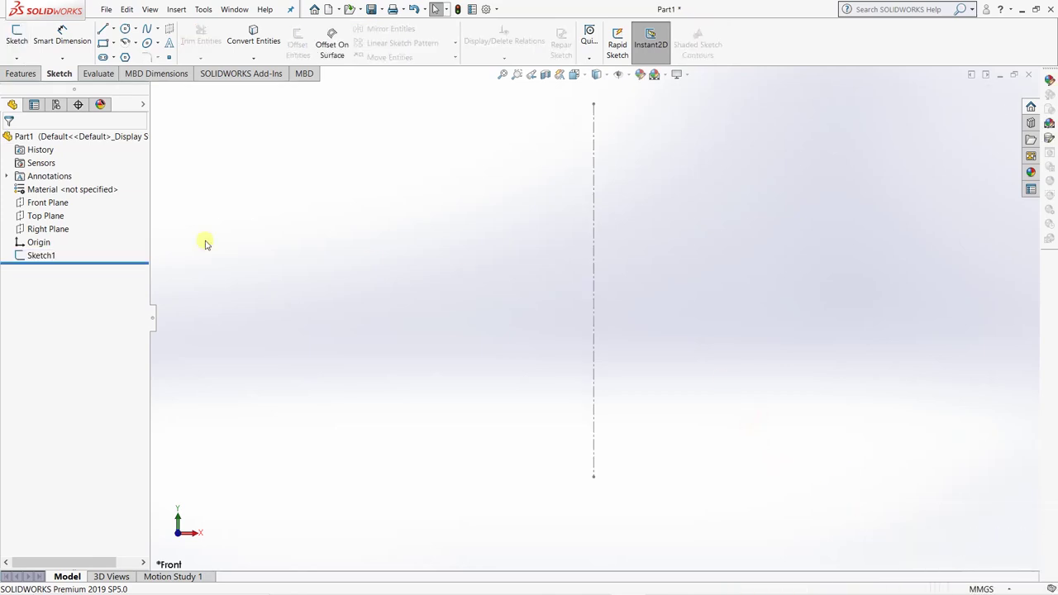
pyautogui.click(42, 255)
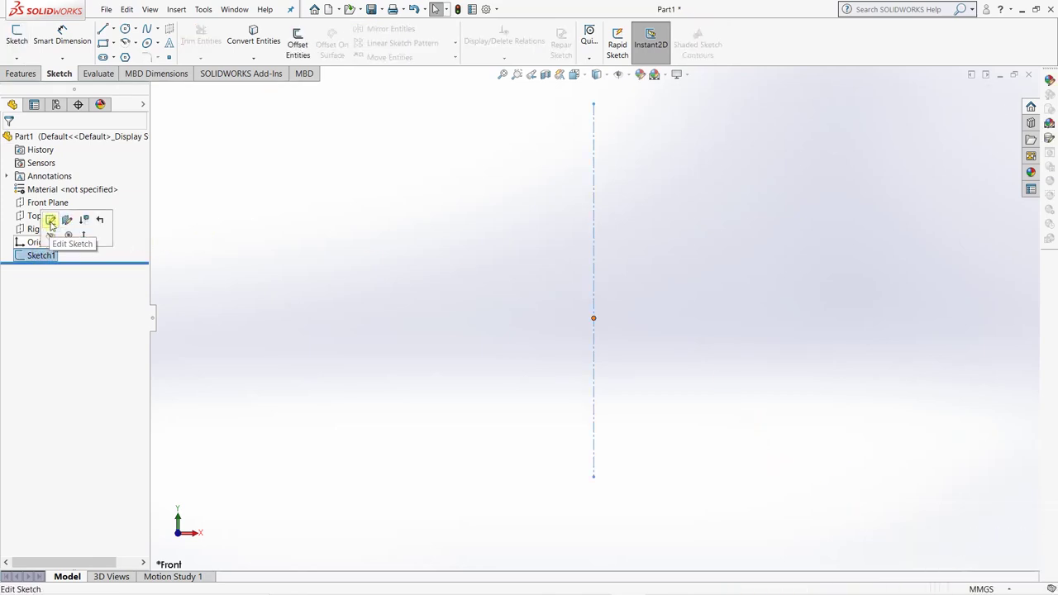
pyautogui.click(51, 222)
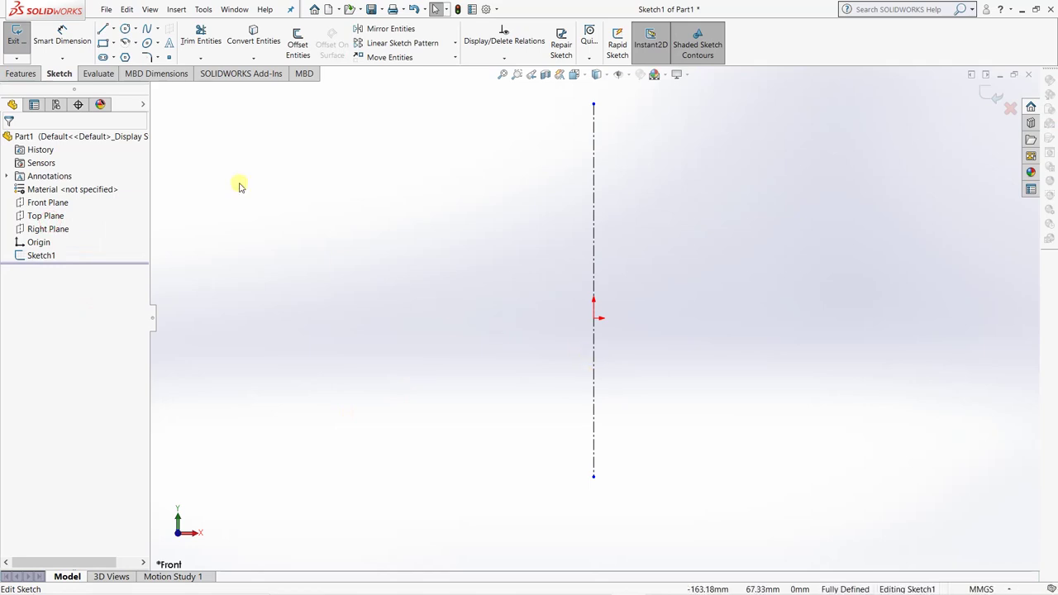
# Draw a closed line profile right of the centerline: a tall bar with a horizontal arm.
pyautogui.click(104, 30)
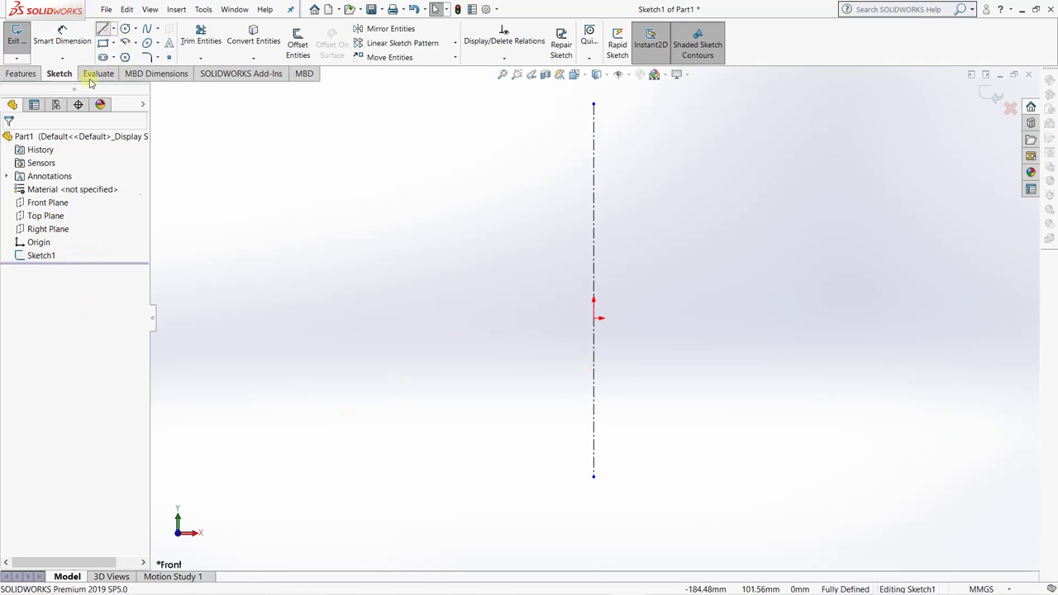
pyautogui.click(657, 317)
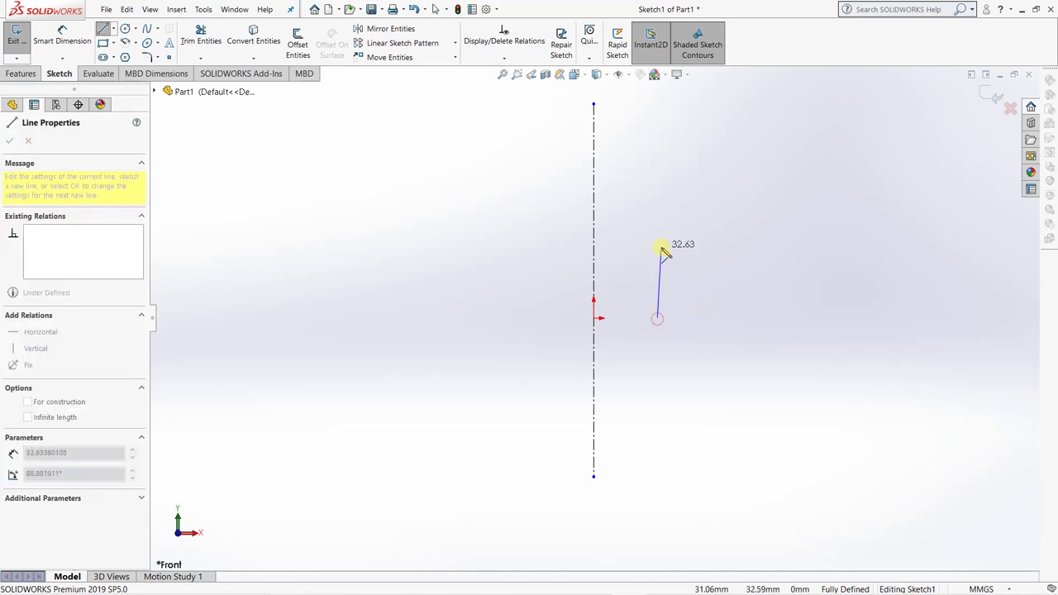
pyautogui.click(657, 190)
pyautogui.click(676, 190)
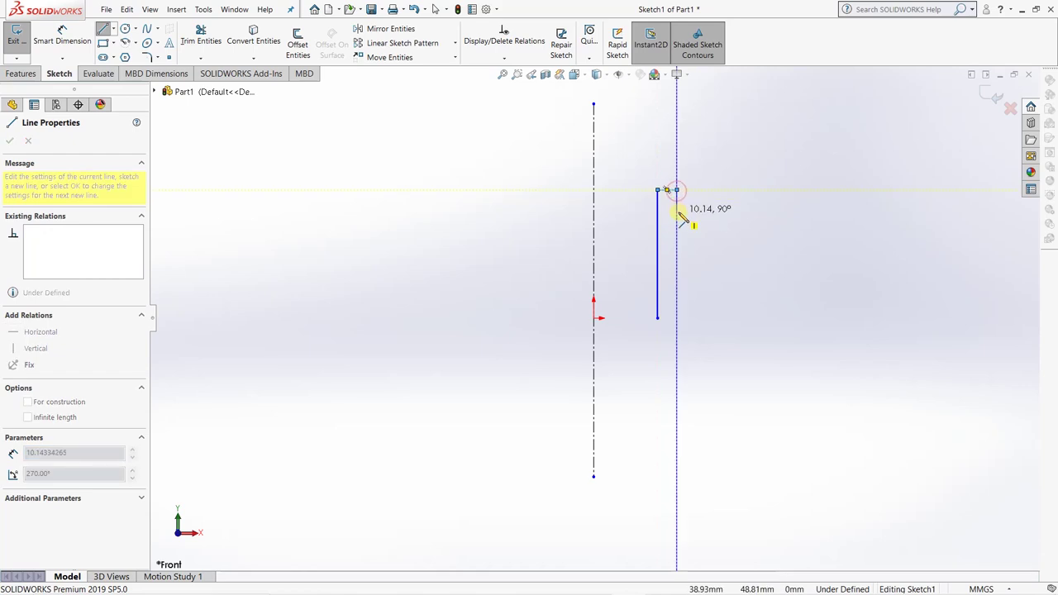
pyautogui.click(676, 211)
pyautogui.click(737, 212)
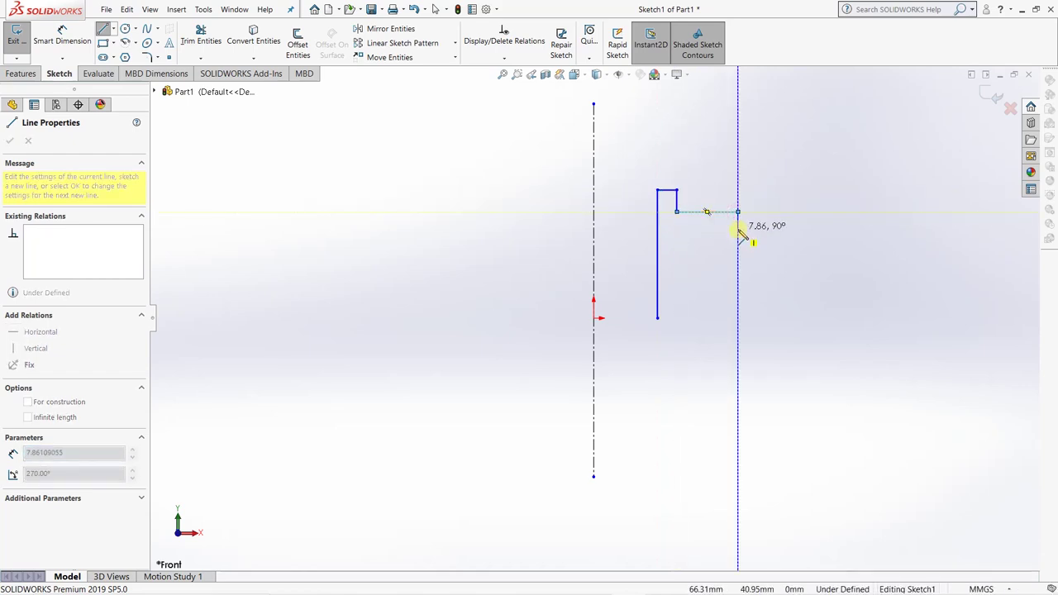
pyautogui.click(737, 228)
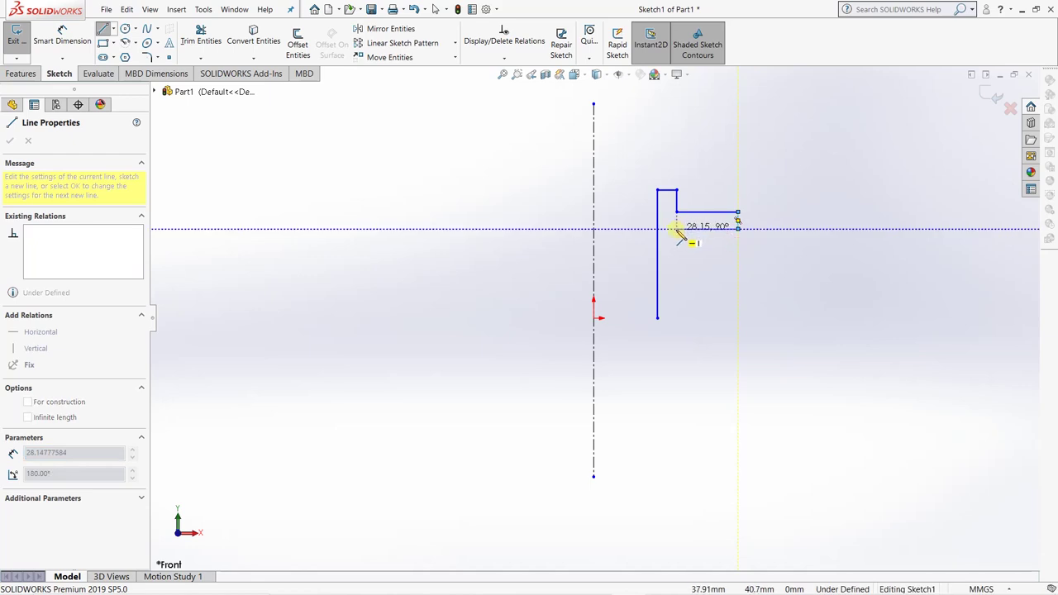
pyautogui.click(676, 229)
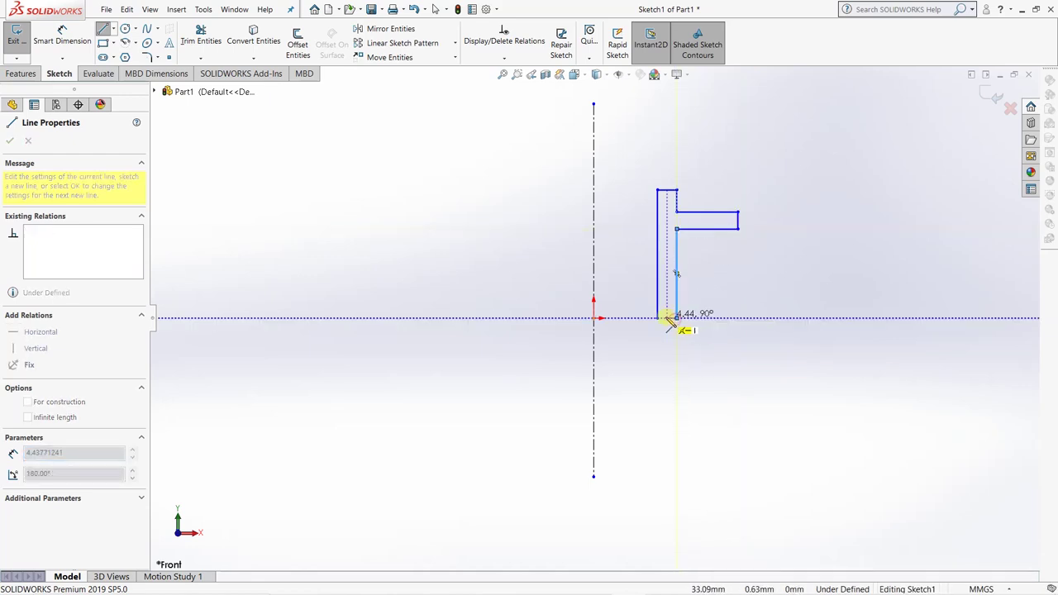
pyautogui.click(675, 318)
pyautogui.click(658, 317)
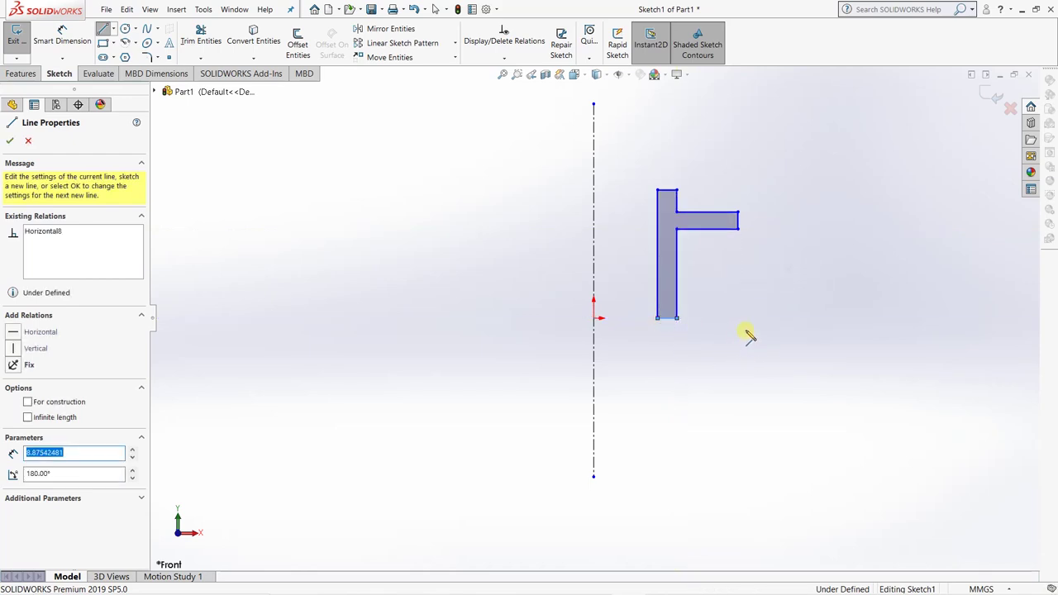
pyautogui.press('Escape')
pyautogui.hotkey('alt', 'Tab')
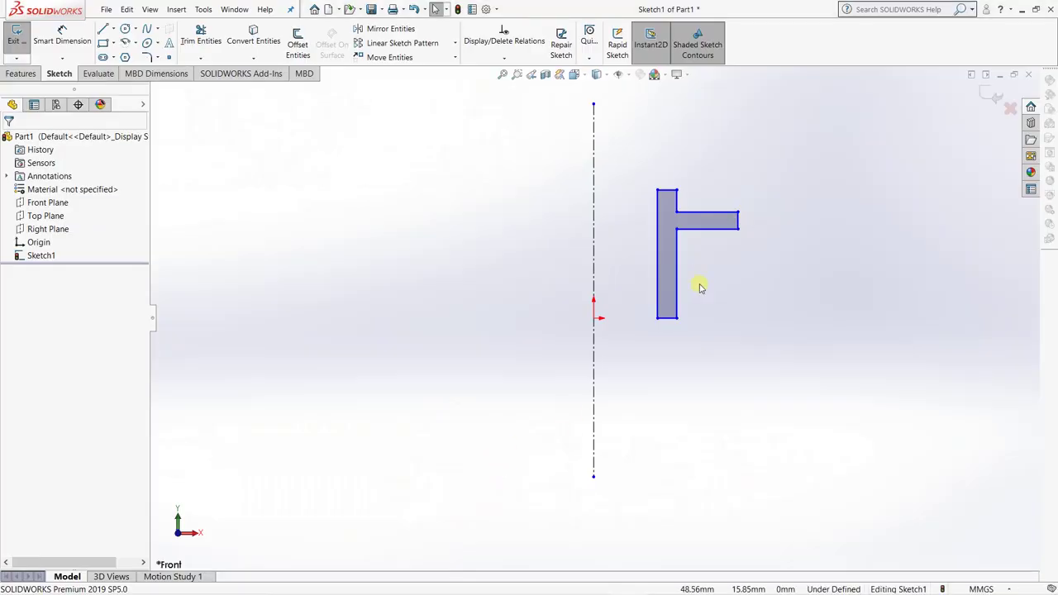
# Draw a circle centred on the arm's end edge, sized to reach the arm's corners.
pyautogui.click(126, 29)
pyautogui.scroll(-5, 728, 228)
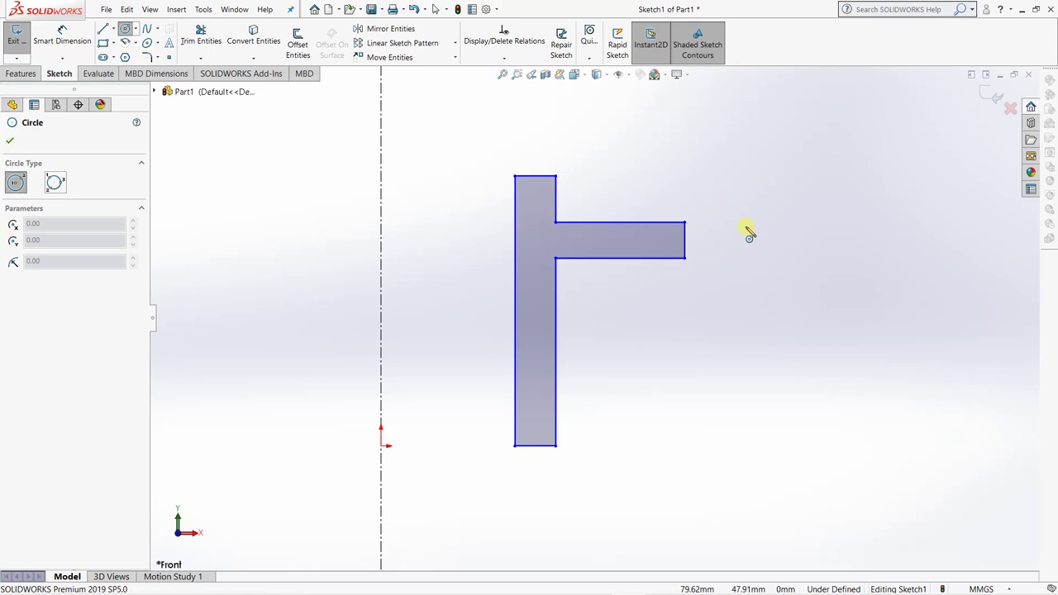
pyautogui.click(664, 249)
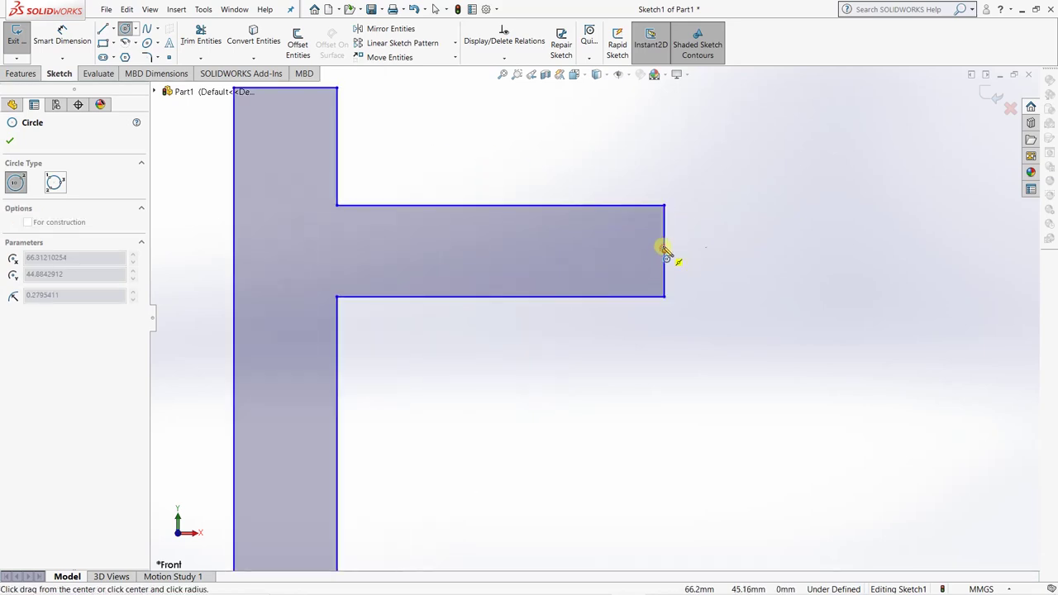
pyautogui.click(663, 204)
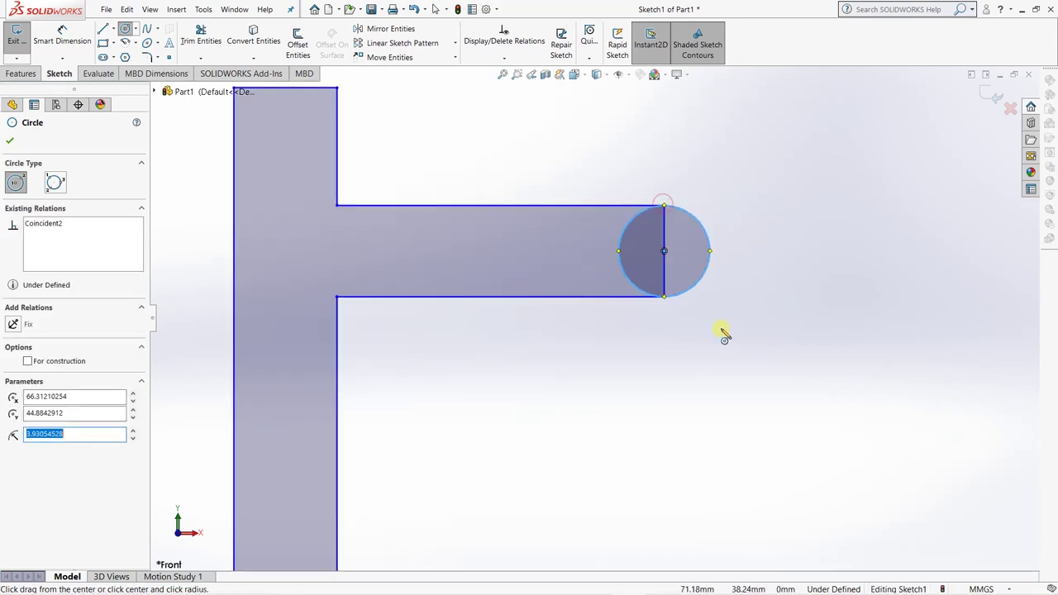
pyautogui.press('Escape')
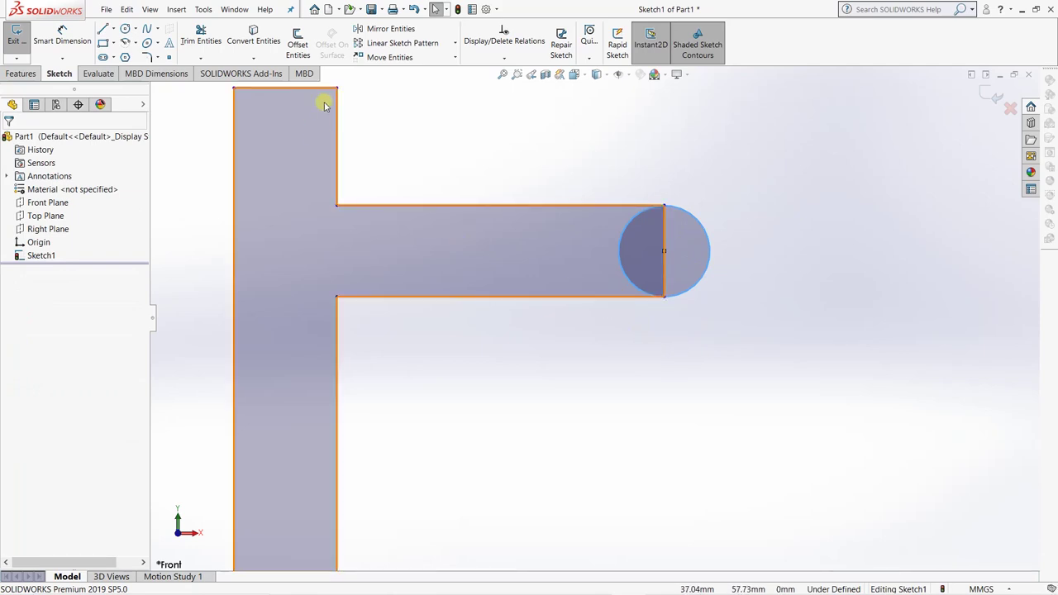
pyautogui.scroll(1, 467, 251)
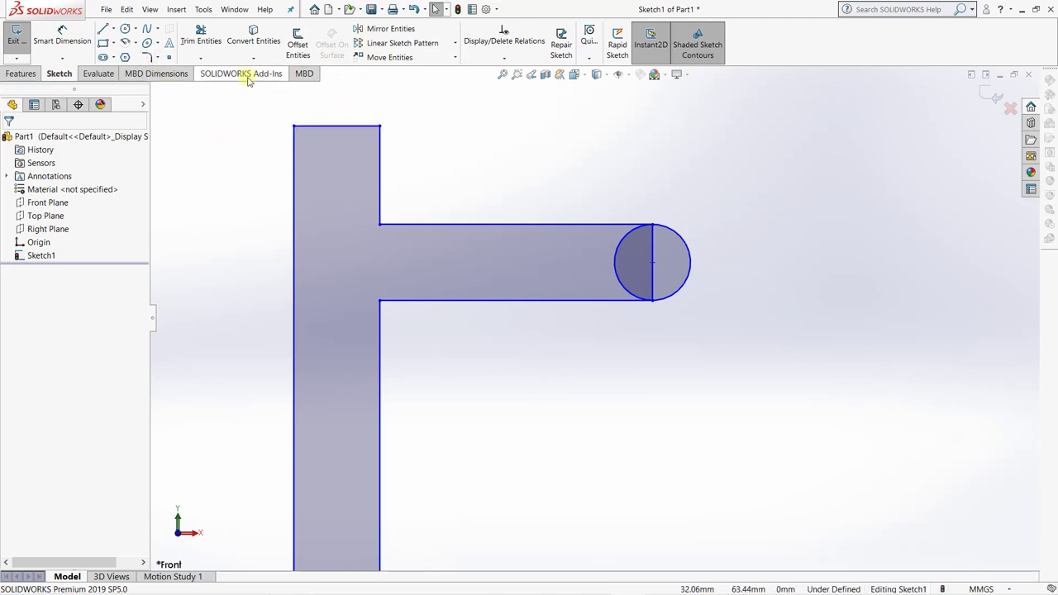
# Power-trim the circle's left arc and the arm's end line, leaving a rounded arm tip.
pyautogui.click(201, 35)
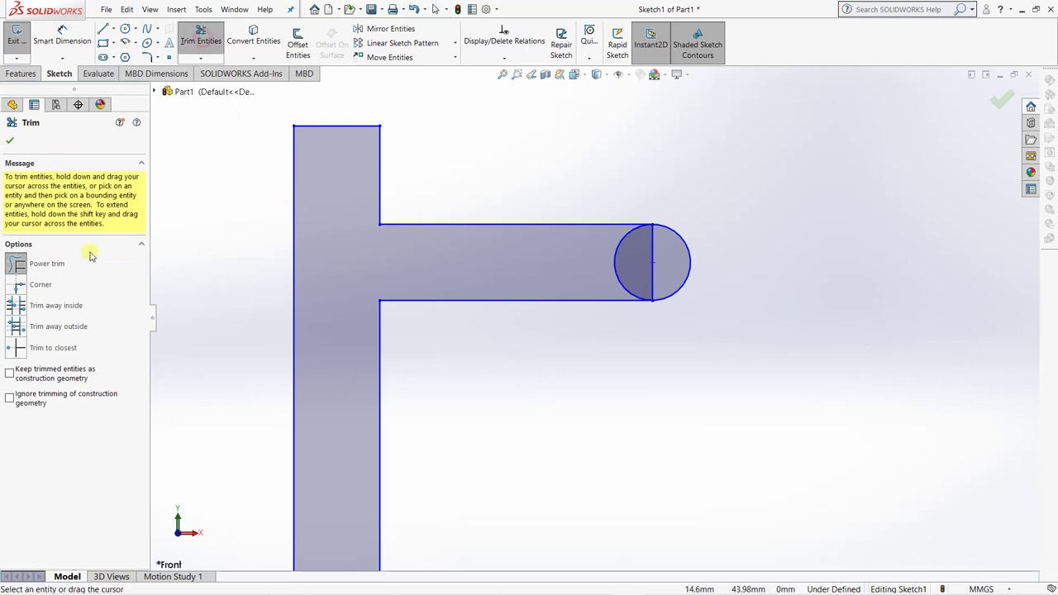
pyautogui.scroll(-3, 680, 286)
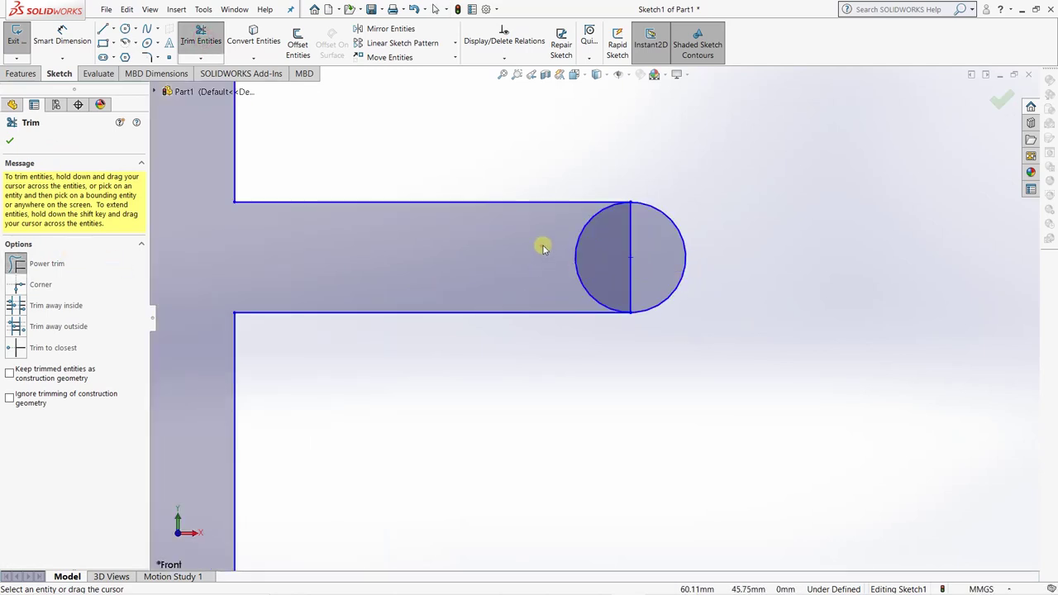
pyautogui.moveTo(541, 243); pyautogui.dragTo(638, 258)
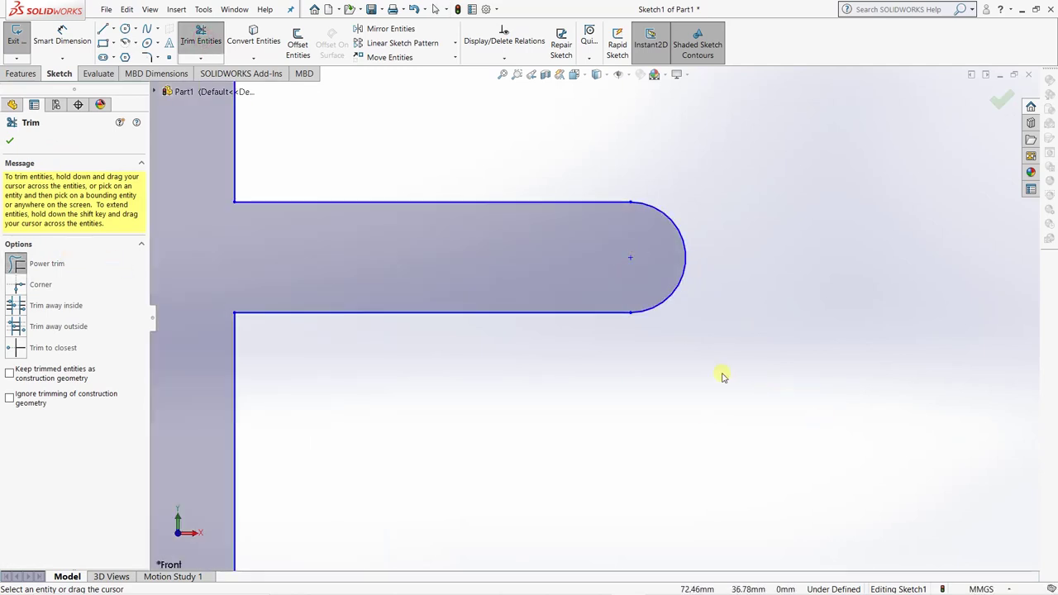
pyautogui.scroll(-2, 668, 371)
pyautogui.scroll(4, 664, 371)
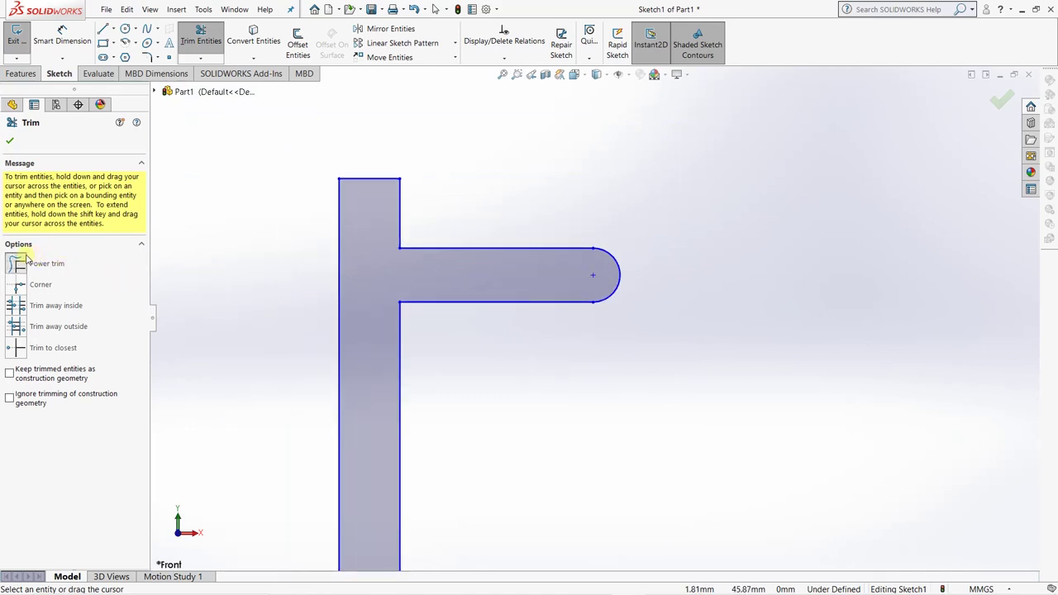
pyautogui.moveTo(562, 264); pyautogui.dragTo(559, 269)
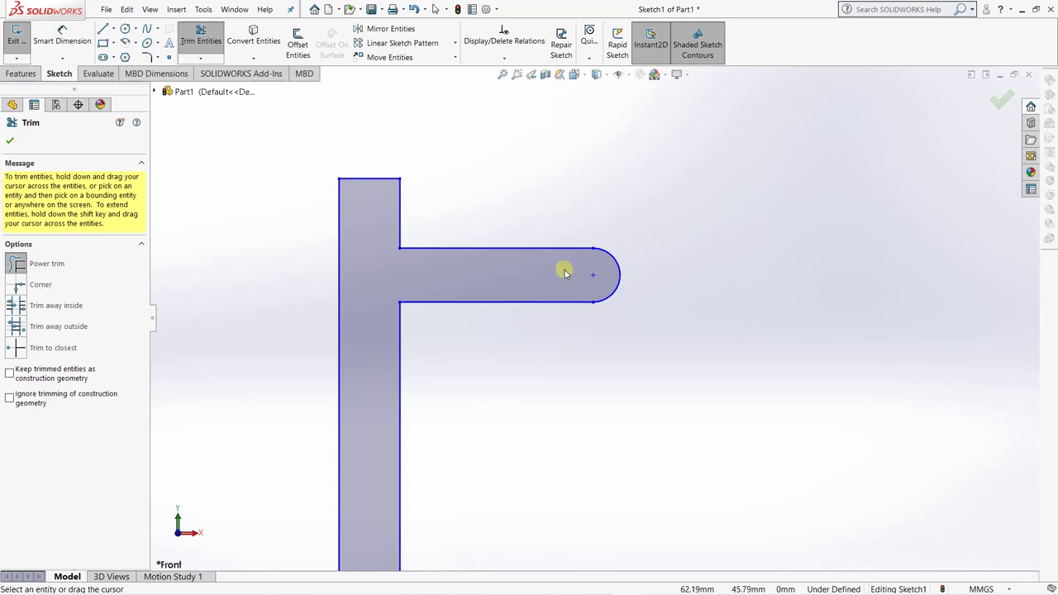
pyautogui.moveTo(561, 269)
pyautogui.mouseDown()
pyautogui.moveTo(597, 267)
pyautogui.moveTo(600, 281)
pyautogui.mouseUp()
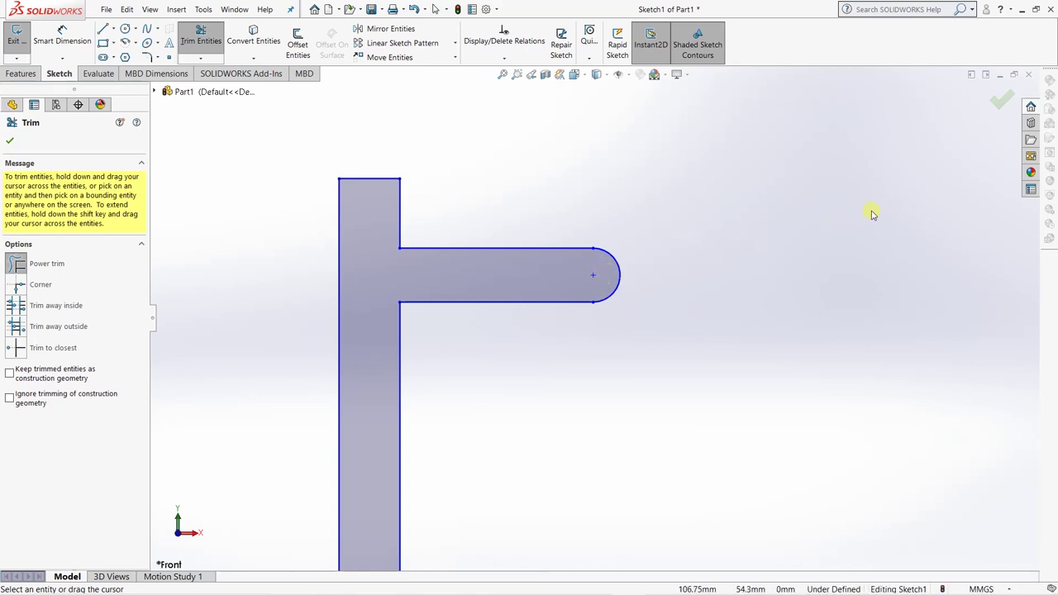
pyautogui.click(1001, 99)
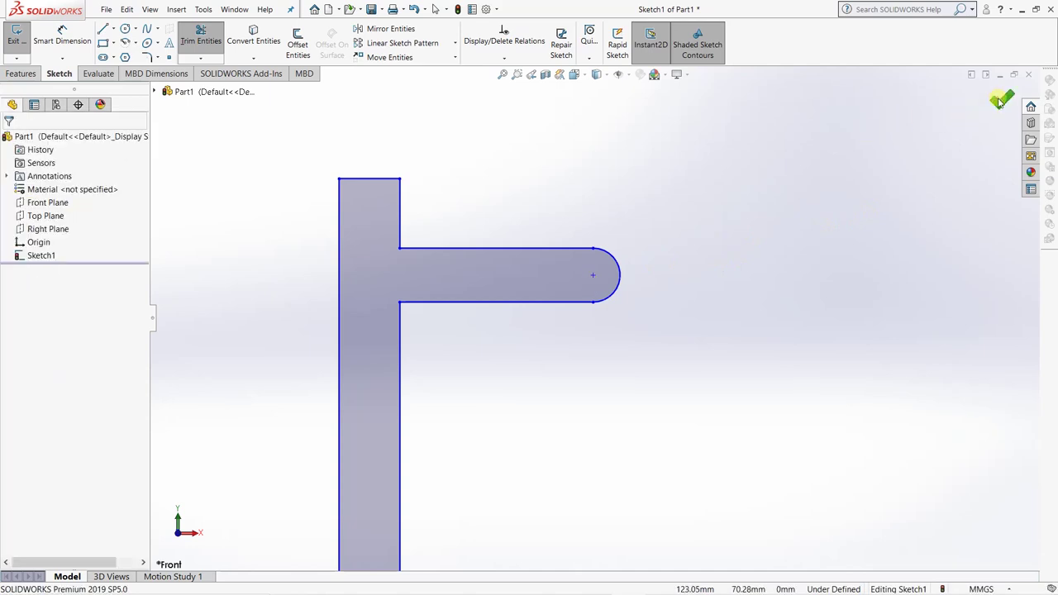
pyautogui.scroll(-3, 385, 354)
pyautogui.scroll(5, 385, 354)
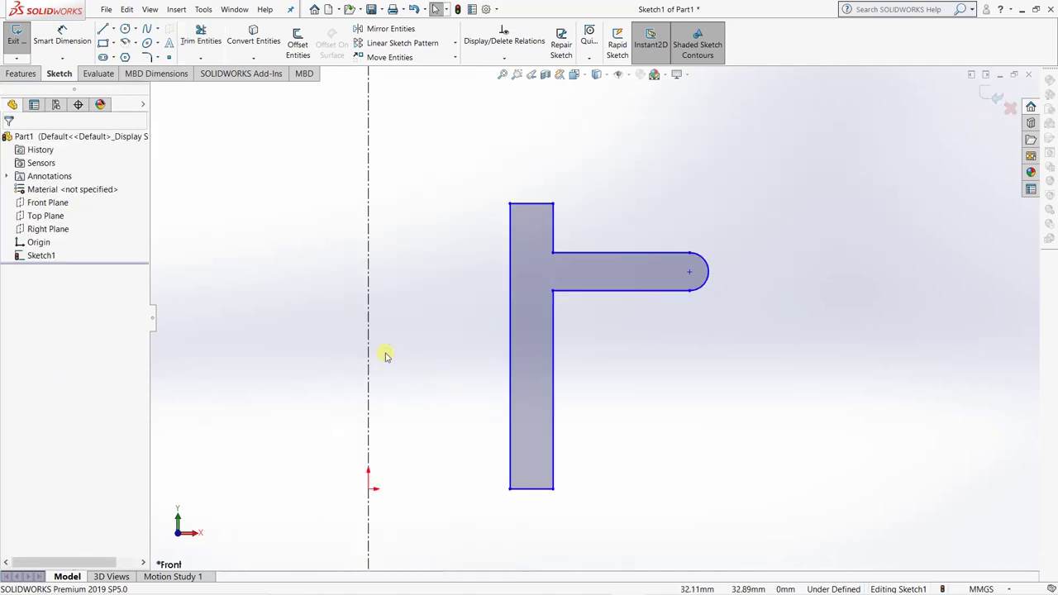
pyautogui.hotkey('alt', 'Tab')
# Dimension the bar's inner vertical edge at 25 mm from the origin.
pyautogui.click(62, 37)
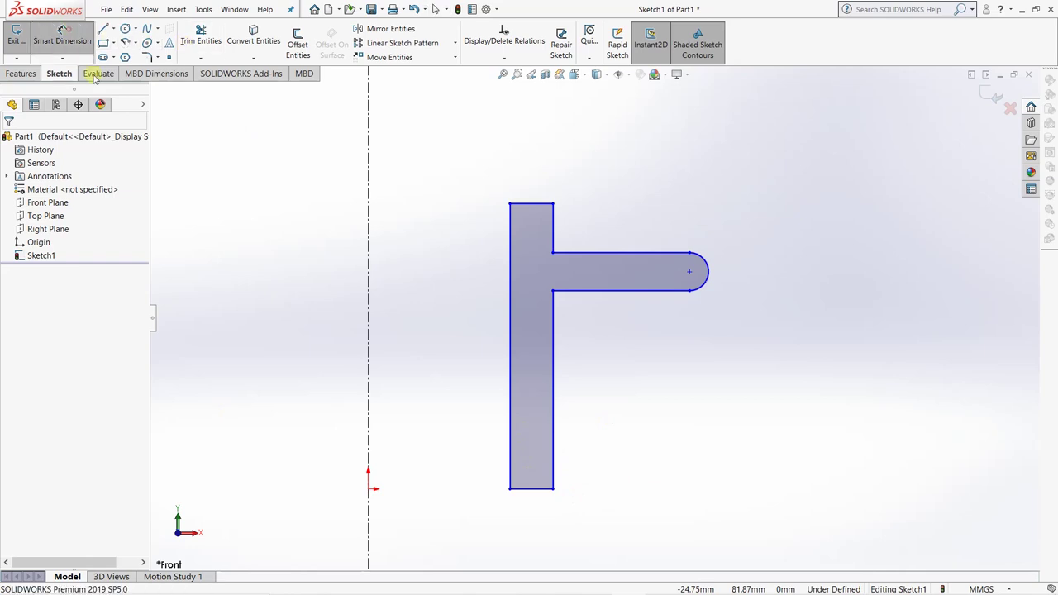
pyautogui.click(552, 459)
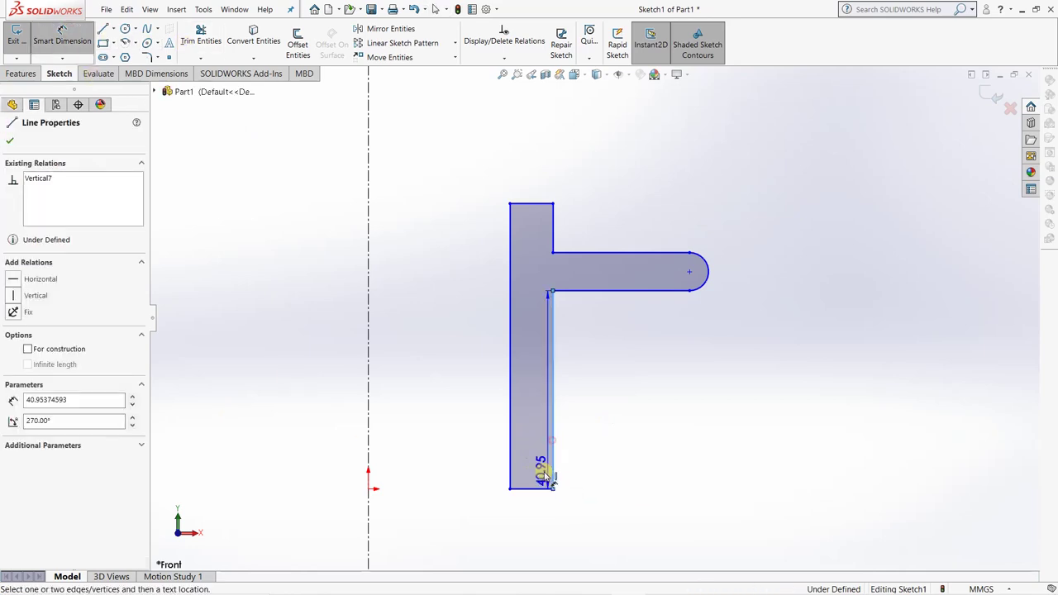
pyautogui.click(369, 489)
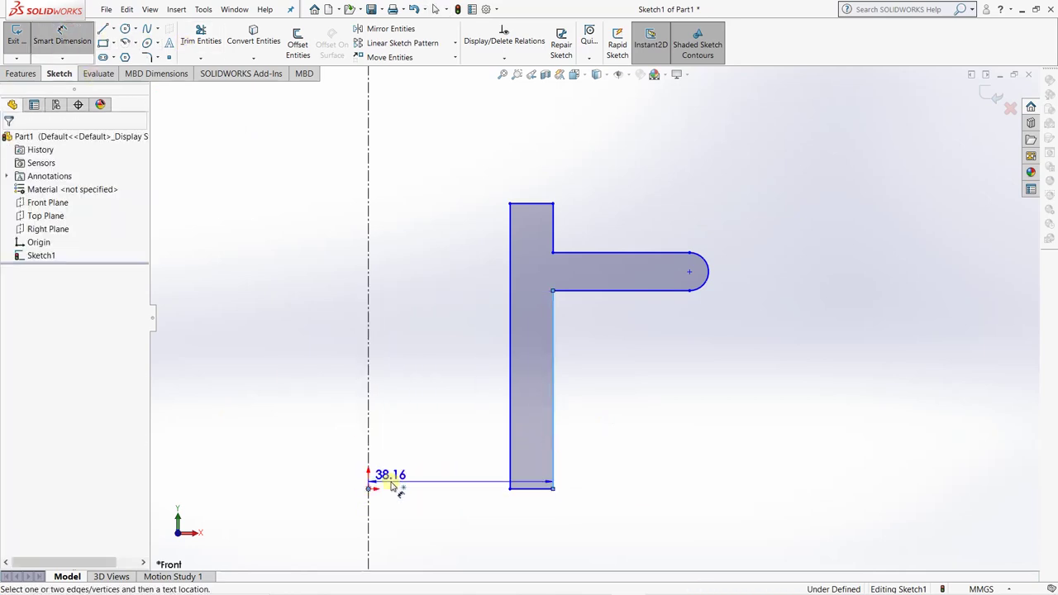
pyautogui.click(454, 558)
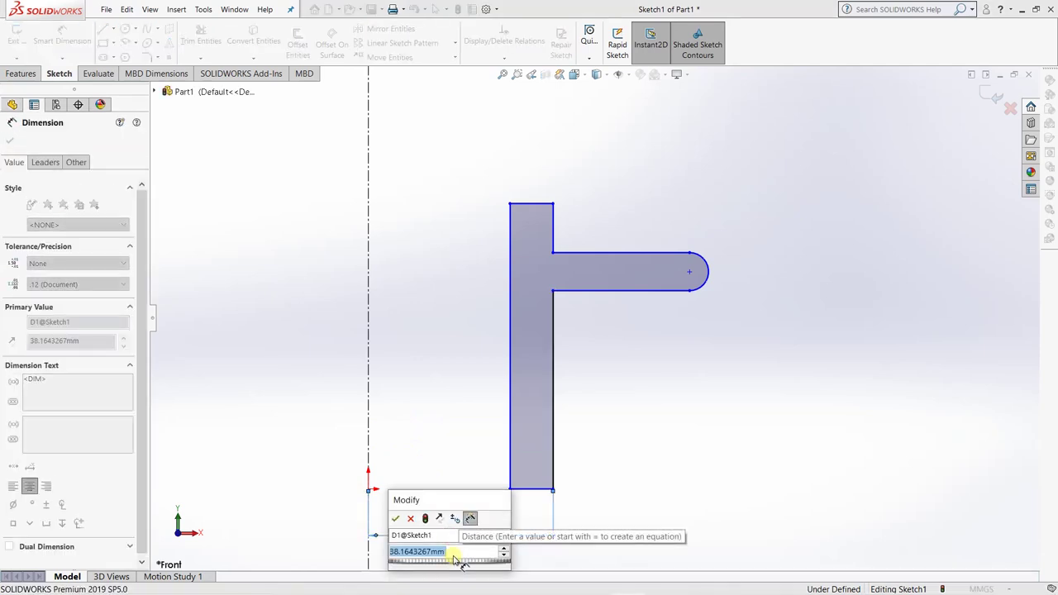
pyautogui.write('25')
pyautogui.press('Return')
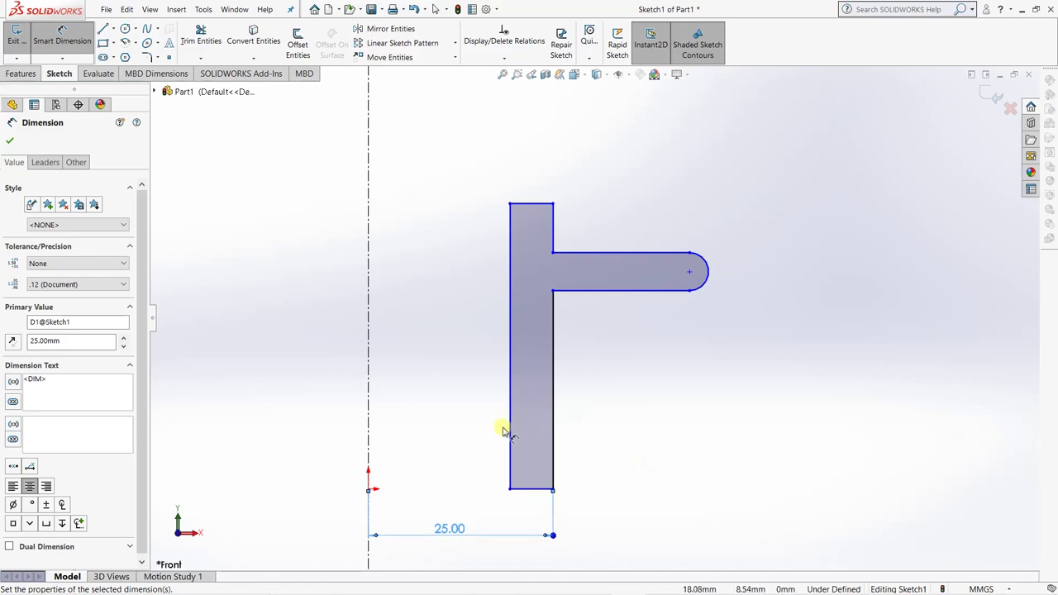
pyautogui.hotkey('alt', 'Tab')
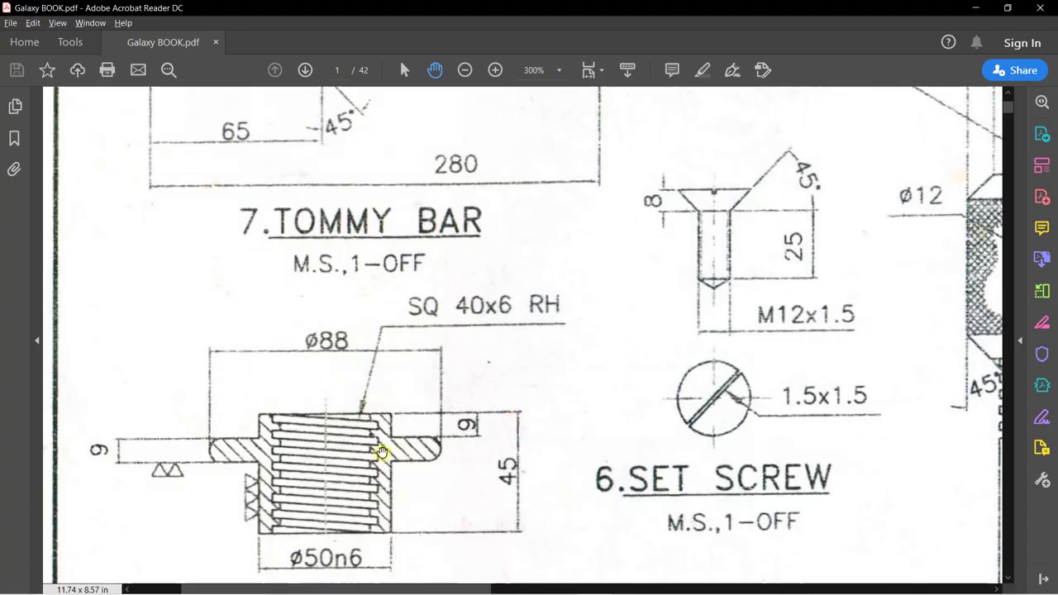
pyautogui.hotkey('alt', 'Tab')
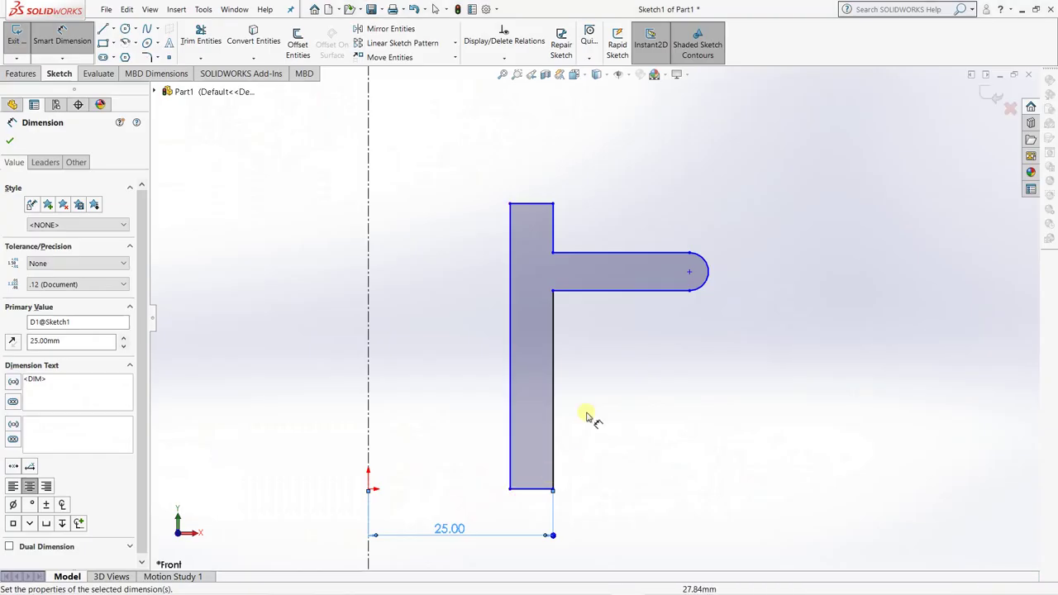
# Dimension the bar's outer left edge at 18 mm from the centerline.
pyautogui.click(512, 399)
pyautogui.press('Escape')
pyautogui.press('Escape')
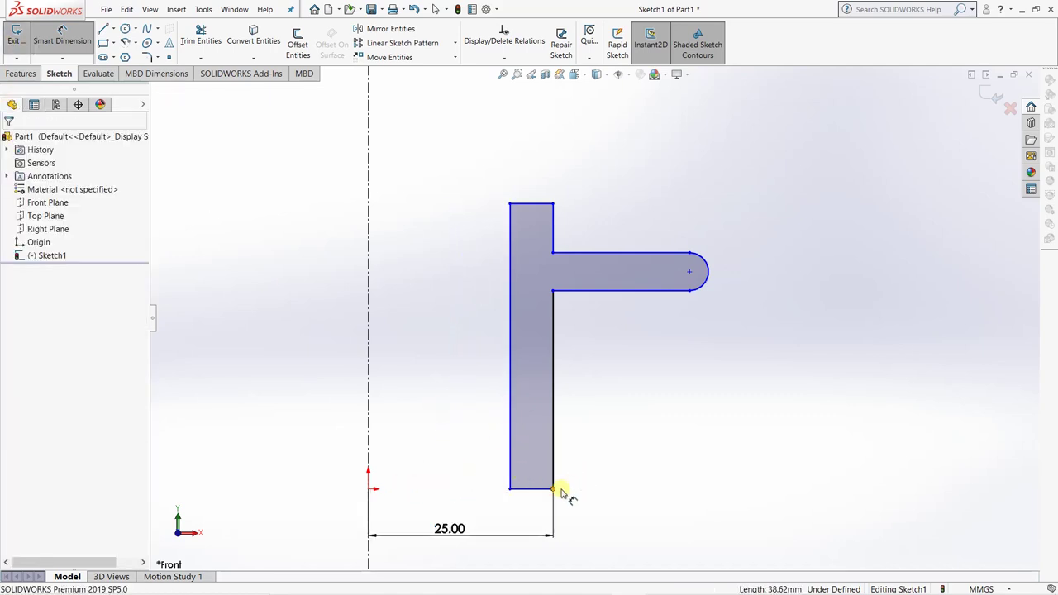
pyautogui.click(510, 489)
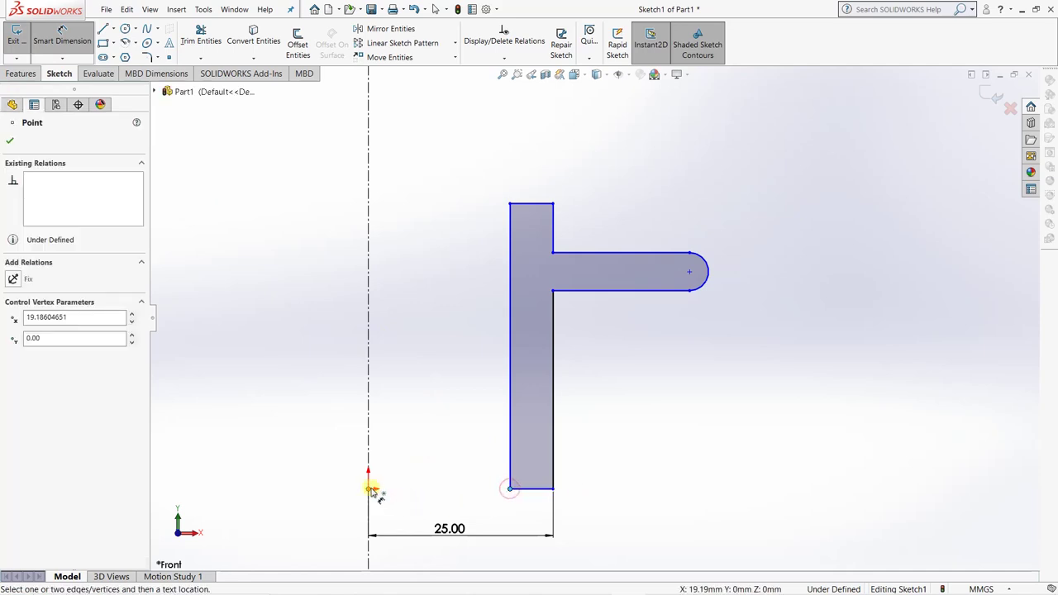
pyautogui.click(368, 488)
pyautogui.click(437, 448)
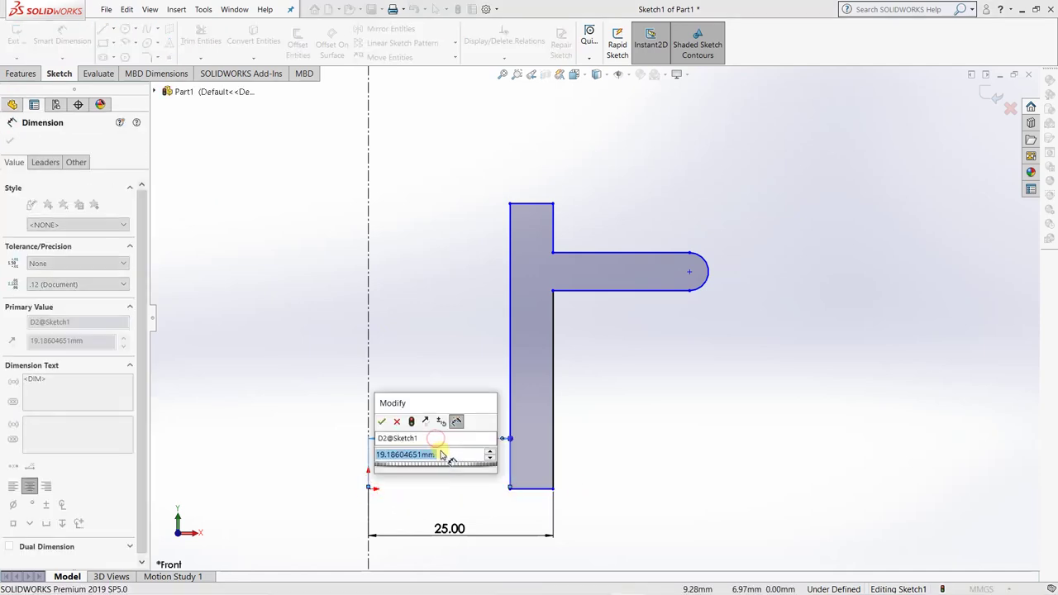
pyautogui.write('18')
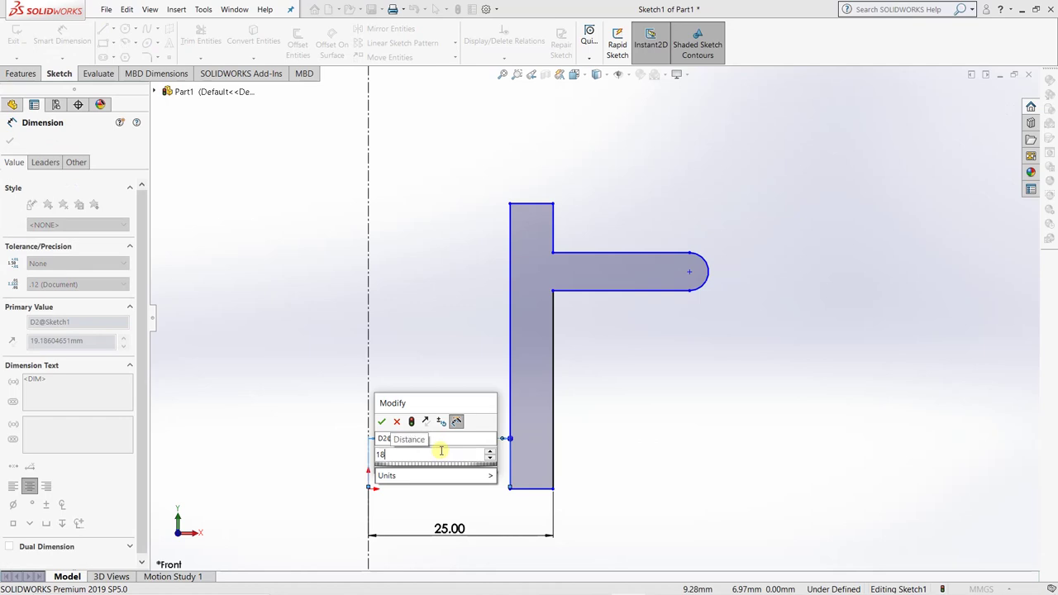
pyautogui.press('Return')
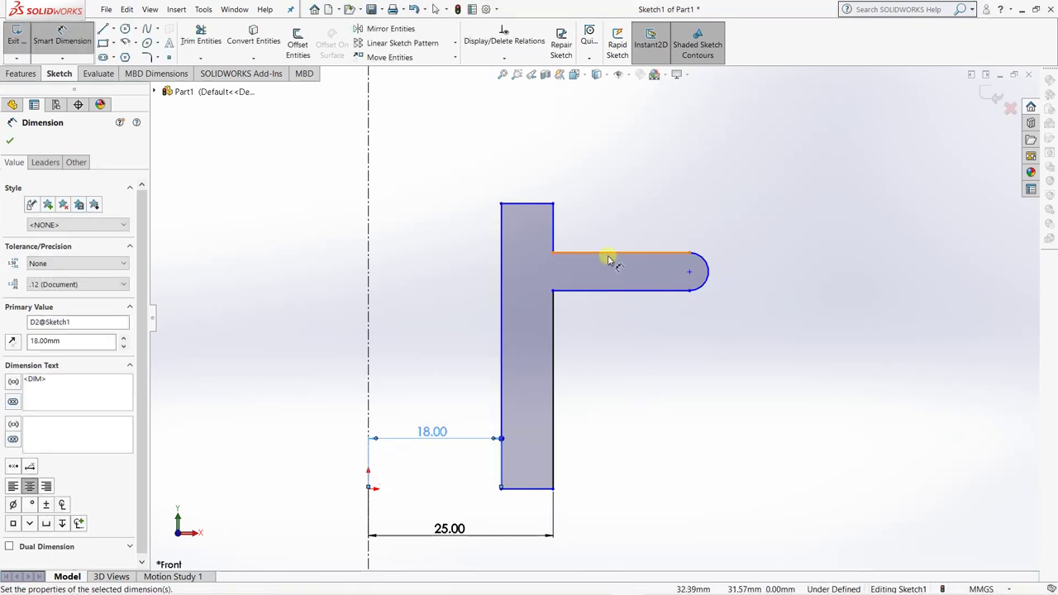
pyautogui.press('Escape')
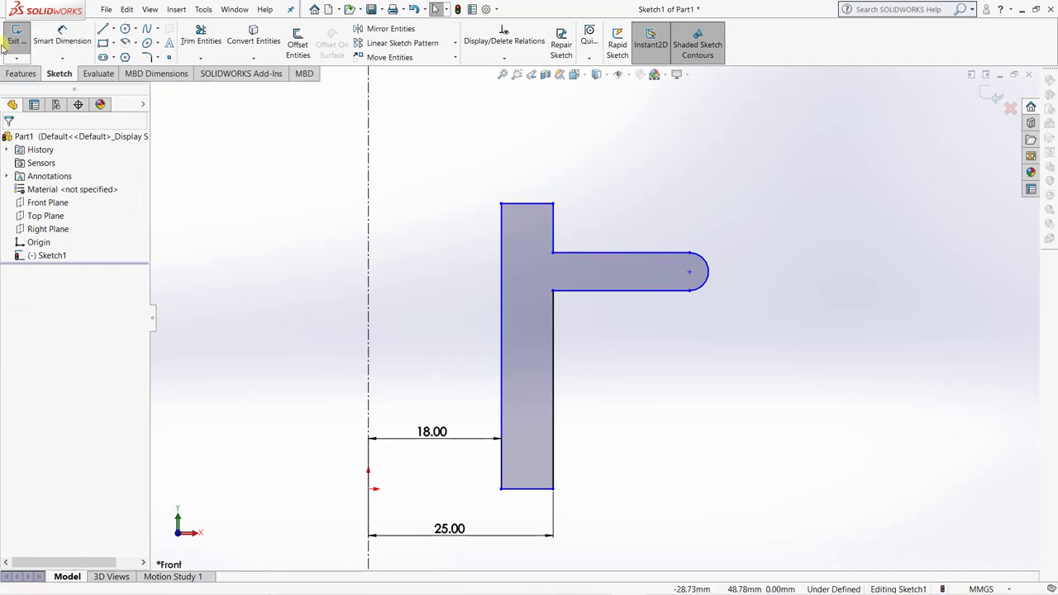
# Dimension the slot width at 9 mm and the short upper step edge at 6 mm.
pyautogui.click(74, 37)
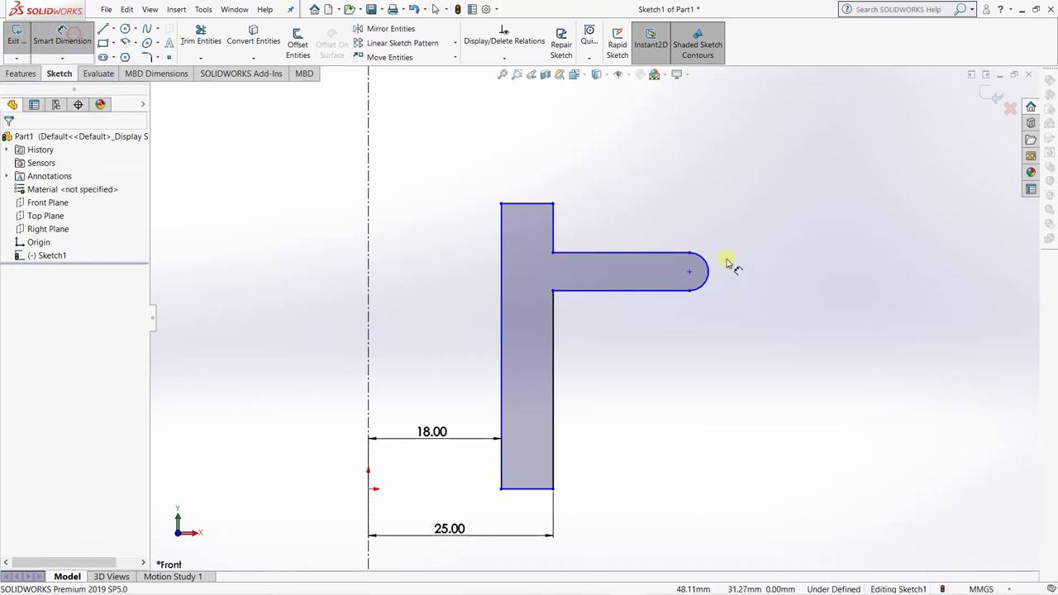
pyautogui.click(630, 263)
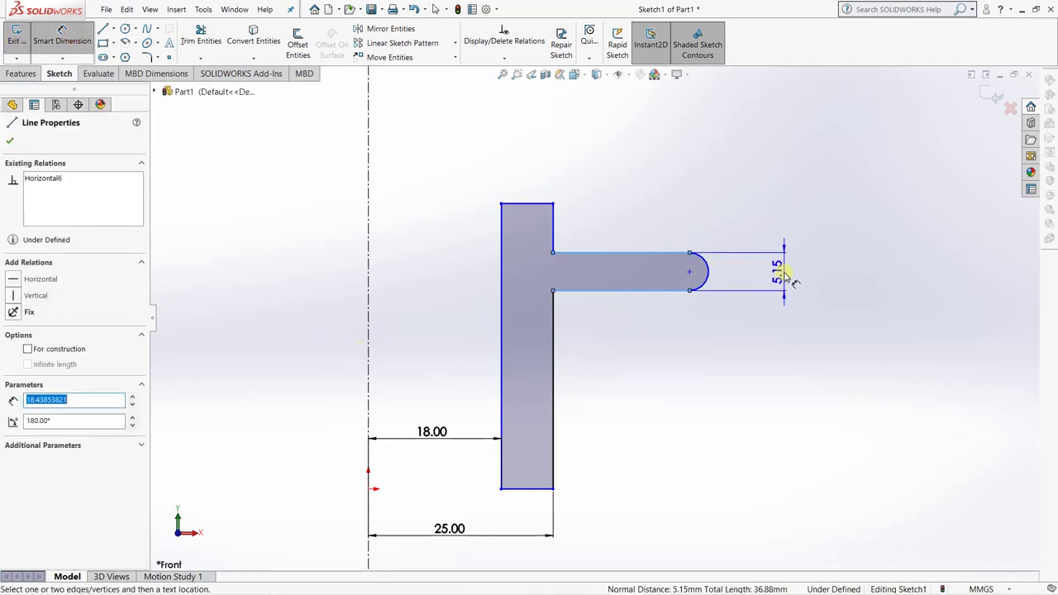
pyautogui.click(786, 275)
pyautogui.write('9')
pyautogui.press('Return')
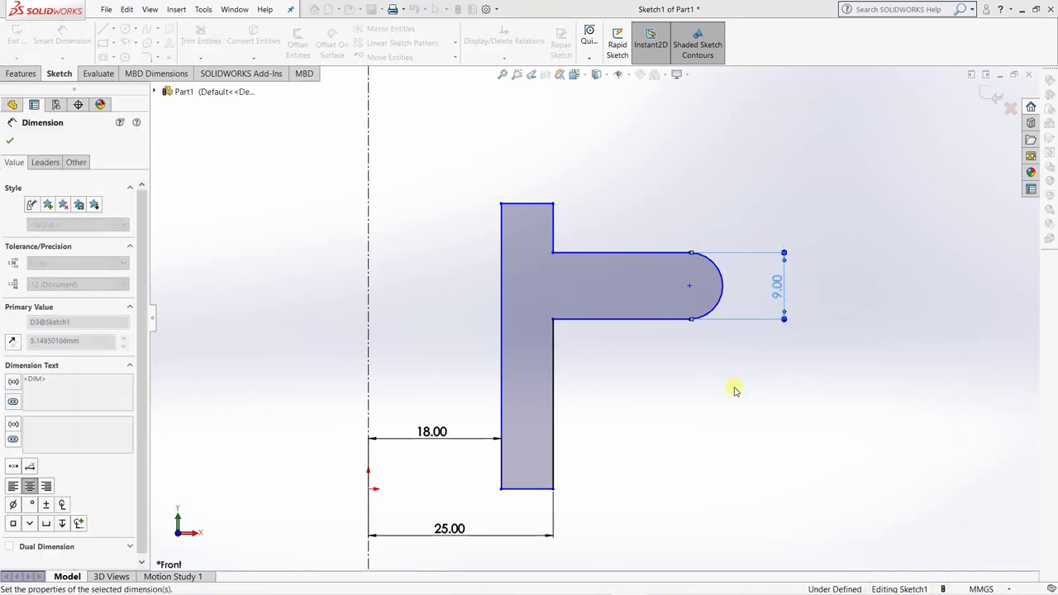
pyautogui.click(552, 228)
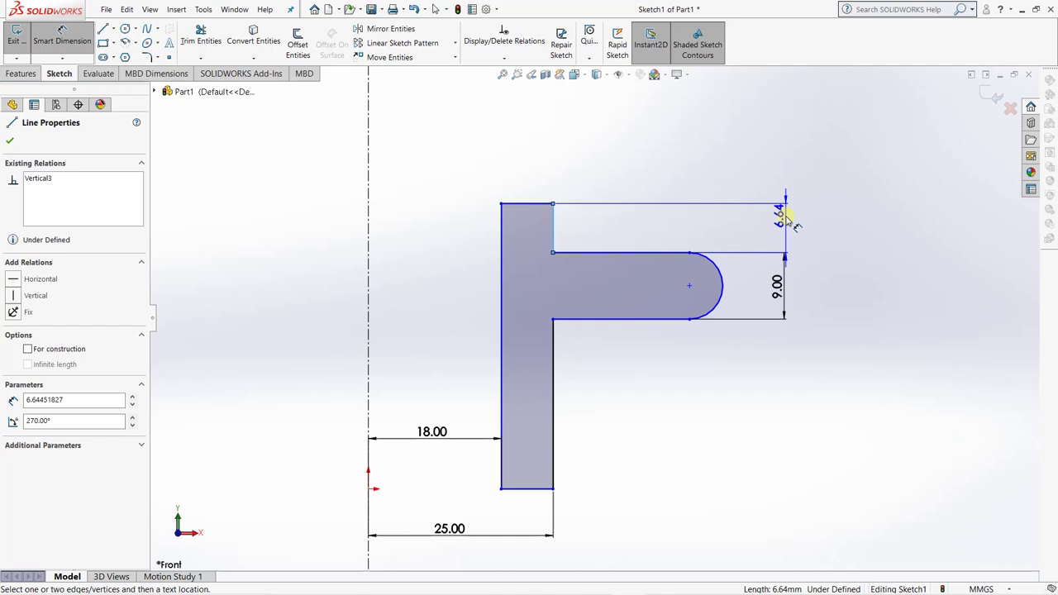
pyautogui.click(785, 216)
pyautogui.write('6.64451827mm')
pyautogui.press('Return')
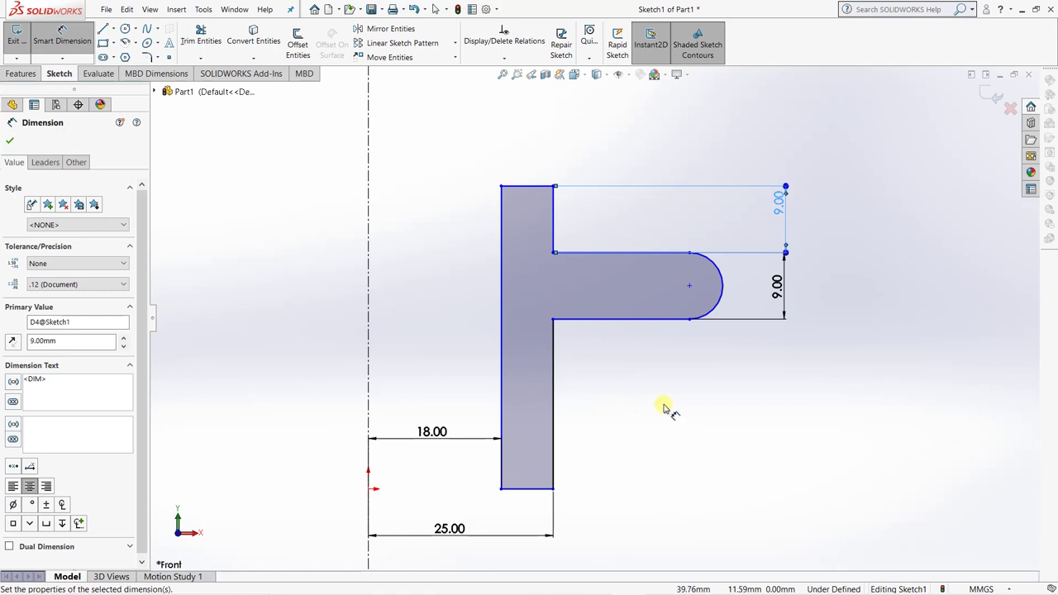
# Dimension the arm's rounded tip 44 mm from the centerline, then return to plain selection.
pyautogui.click(722, 287)
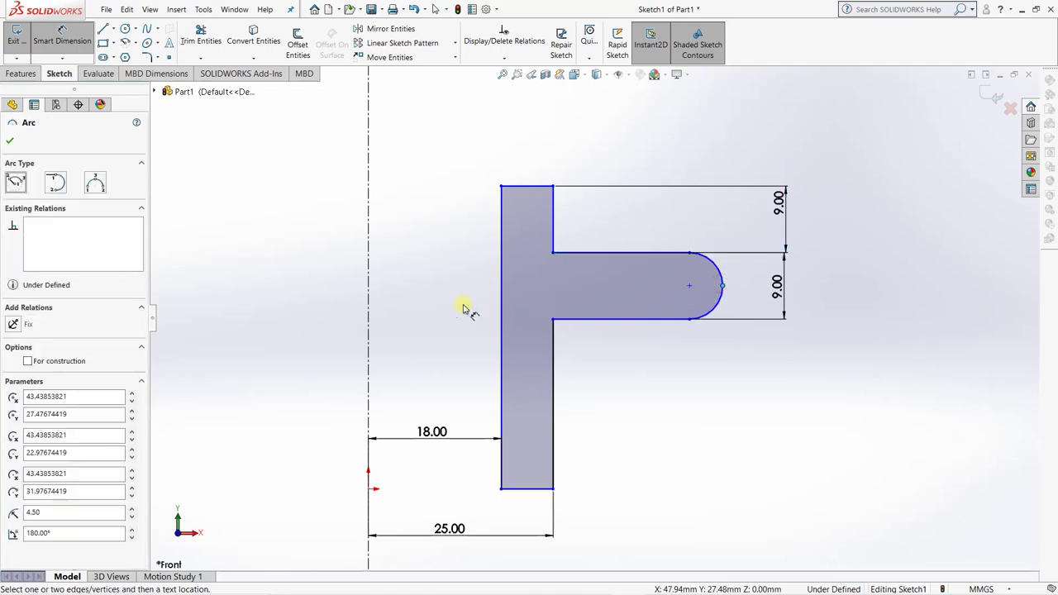
pyautogui.click(367, 283)
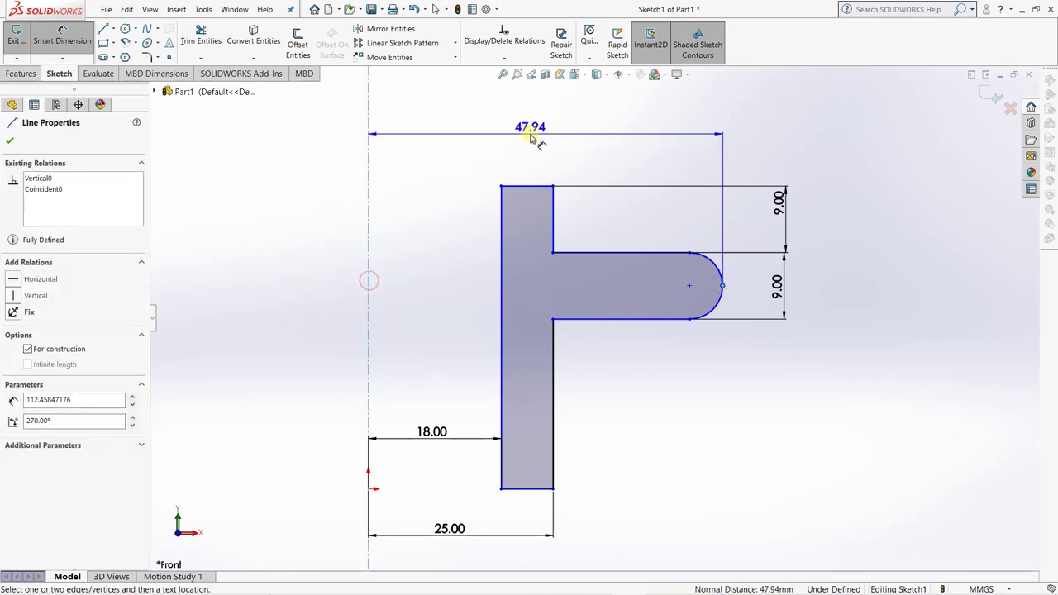
pyautogui.click(527, 135)
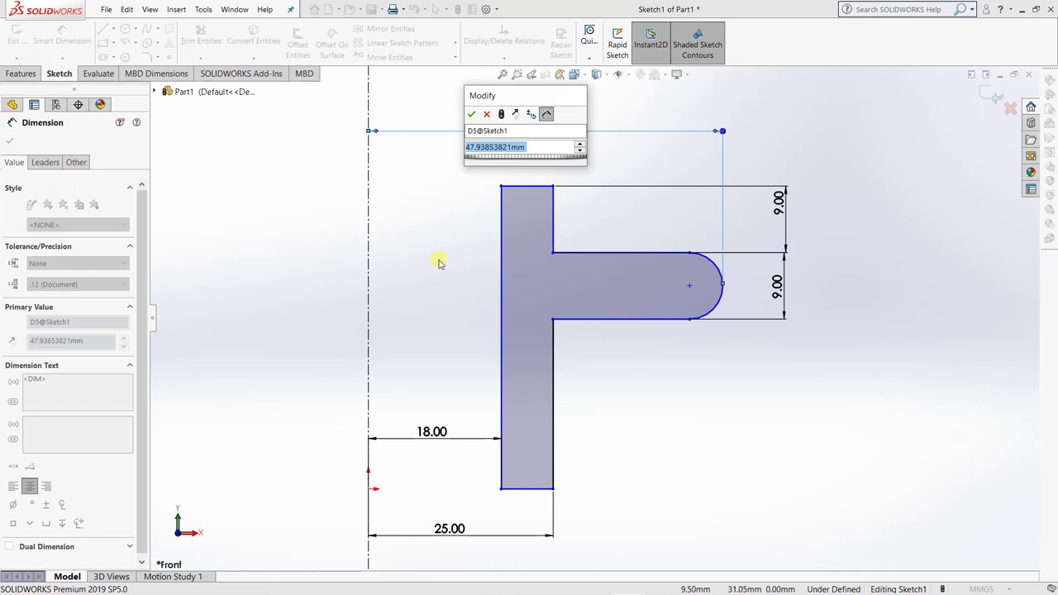
pyautogui.write('44')
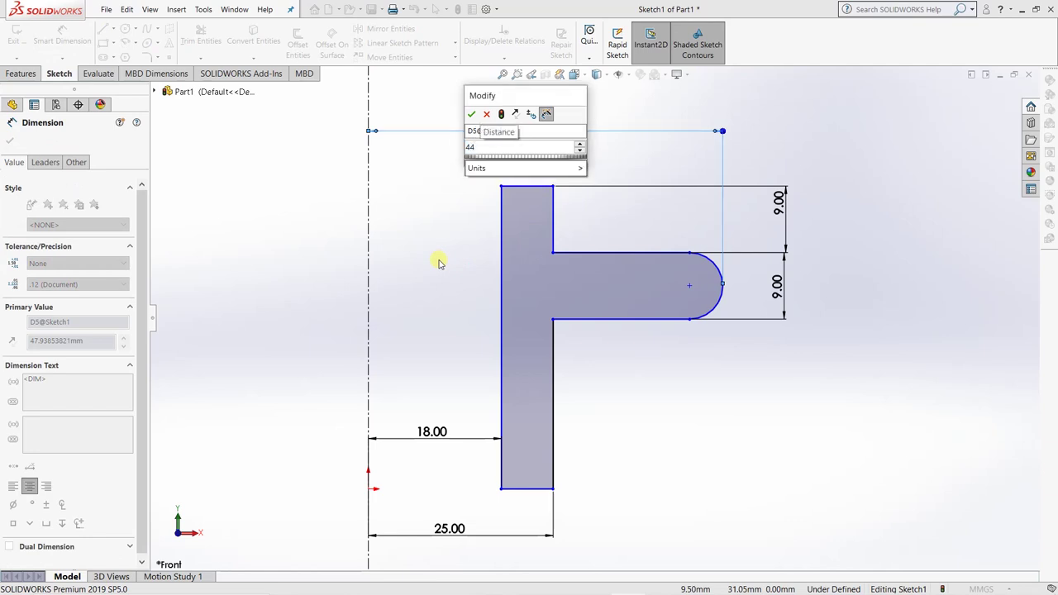
pyautogui.press('Return')
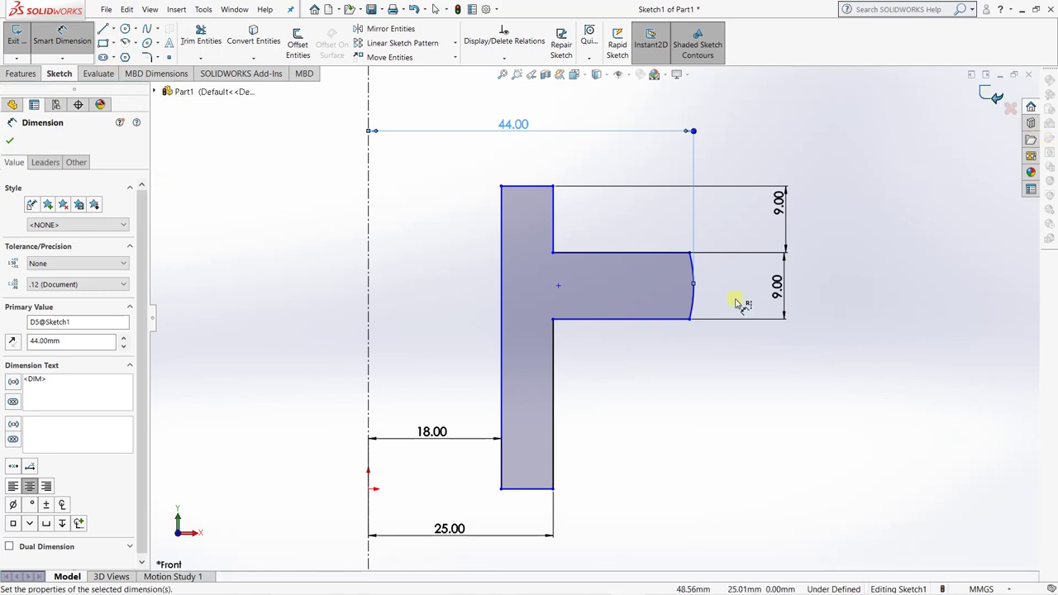
pyautogui.rightClick(248, 280)
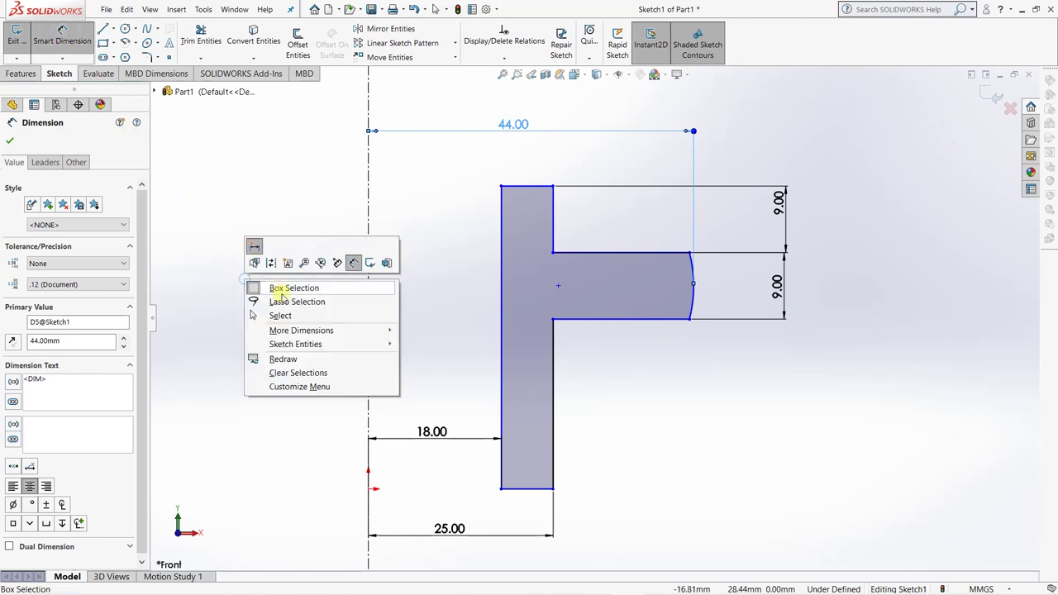
pyautogui.click(281, 316)
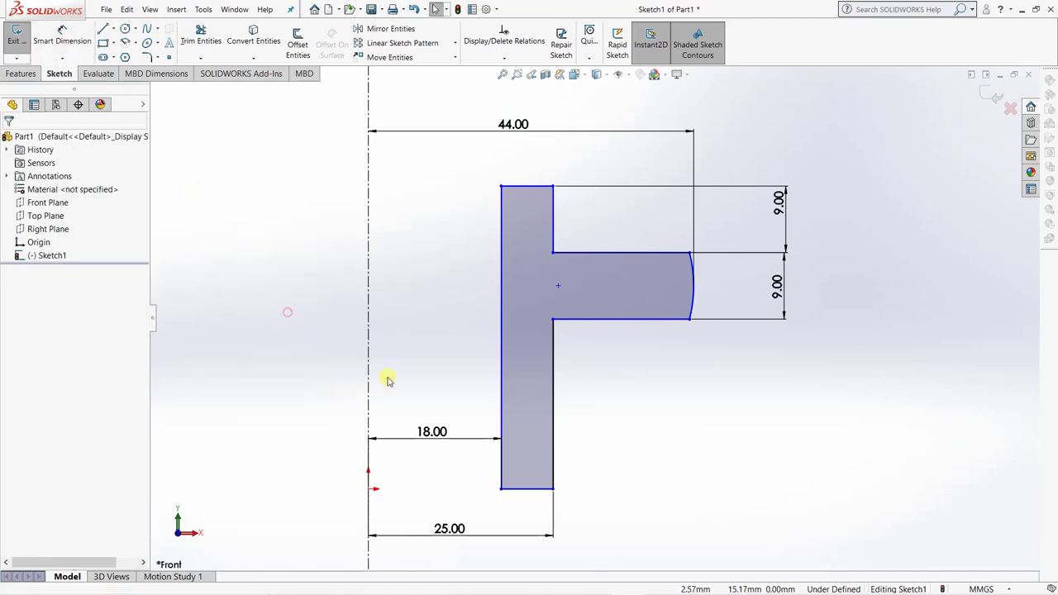
pyautogui.click(559, 285)
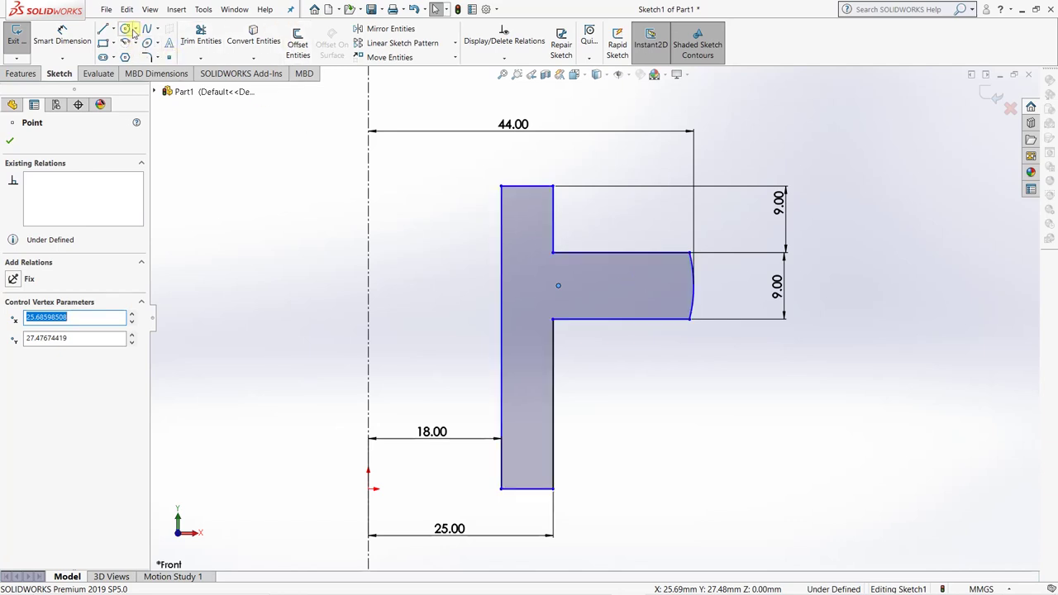
# Delete the arm's rounded tip together with its 44 mm dimension.
pyautogui.click(138, 29)
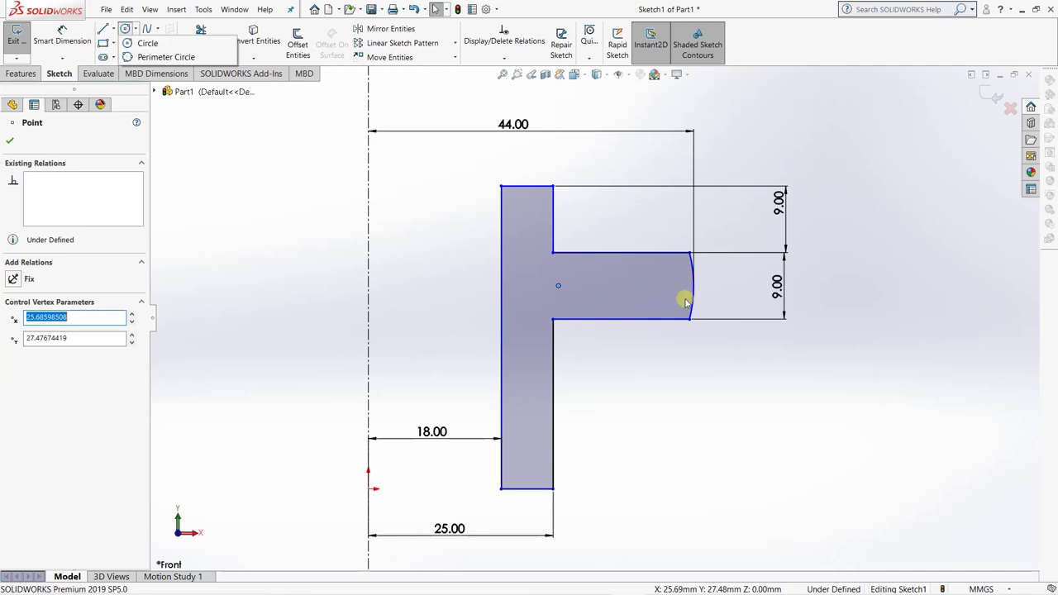
pyautogui.click(513, 124)
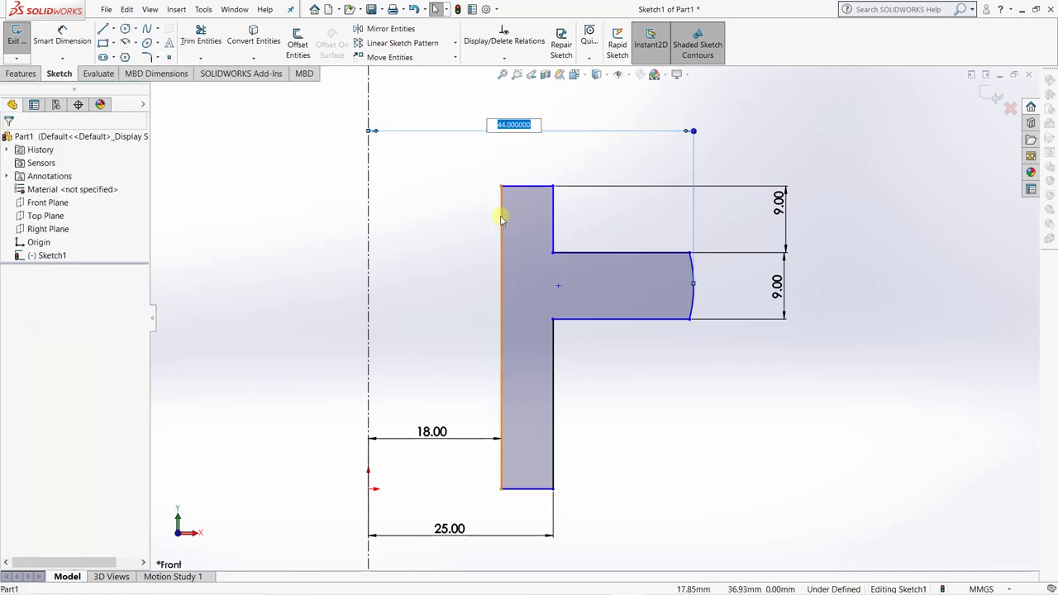
pyautogui.click(721, 438)
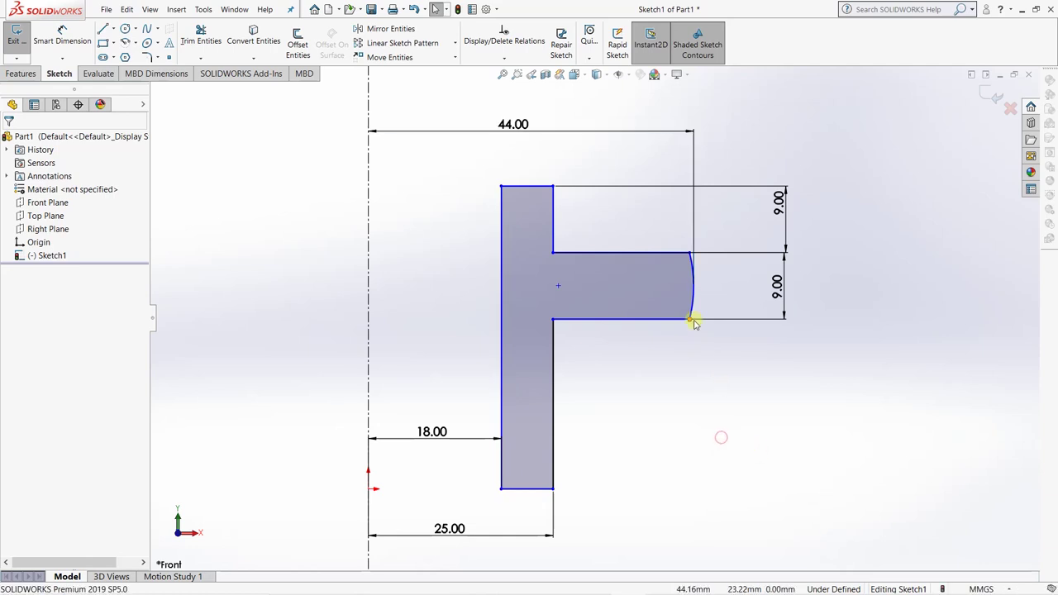
pyautogui.click(695, 306)
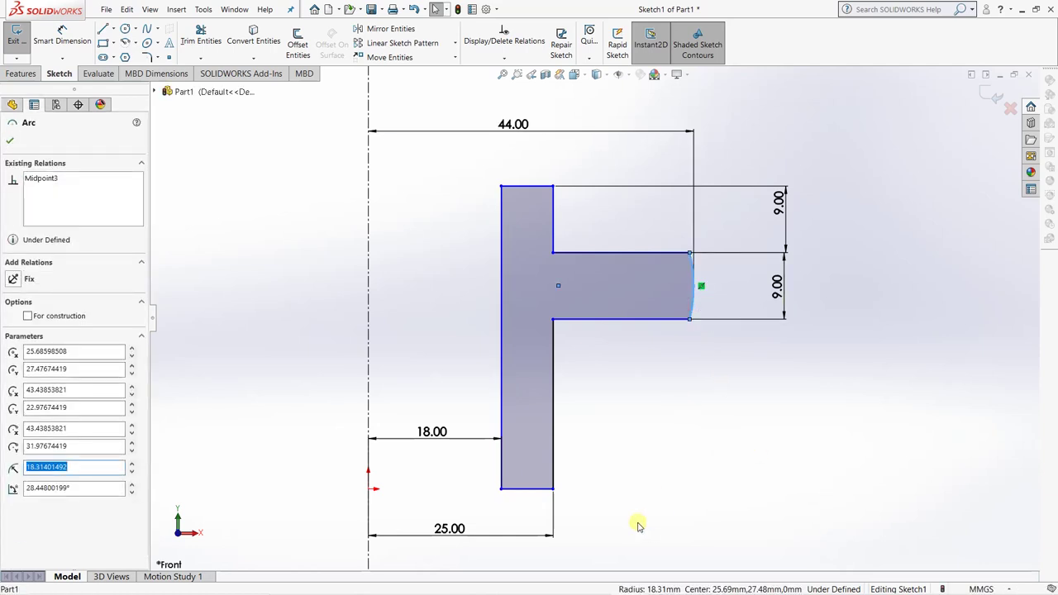
pyautogui.press('Delete')
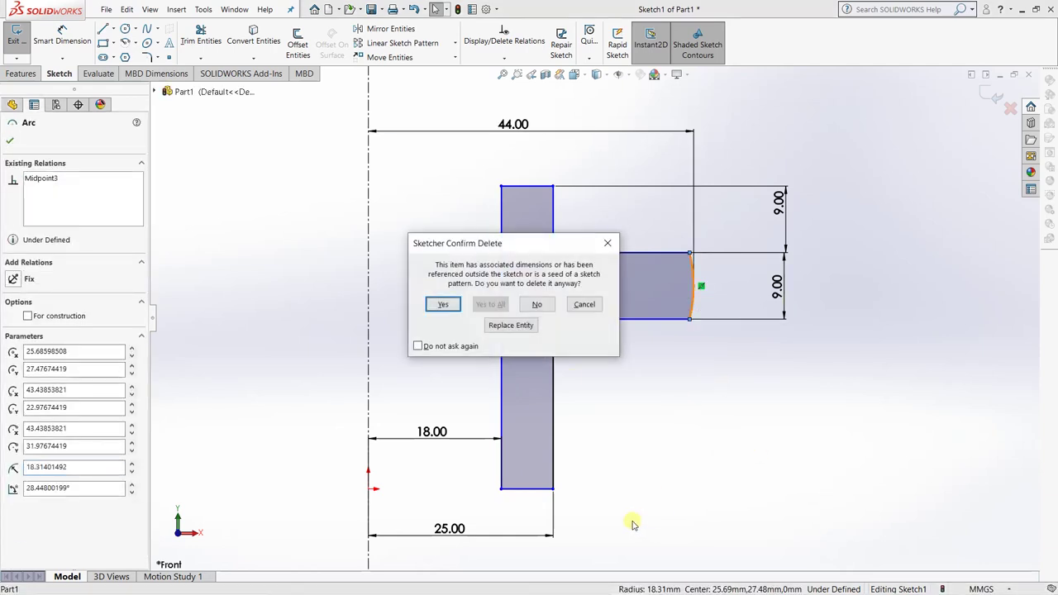
pyautogui.click(442, 305)
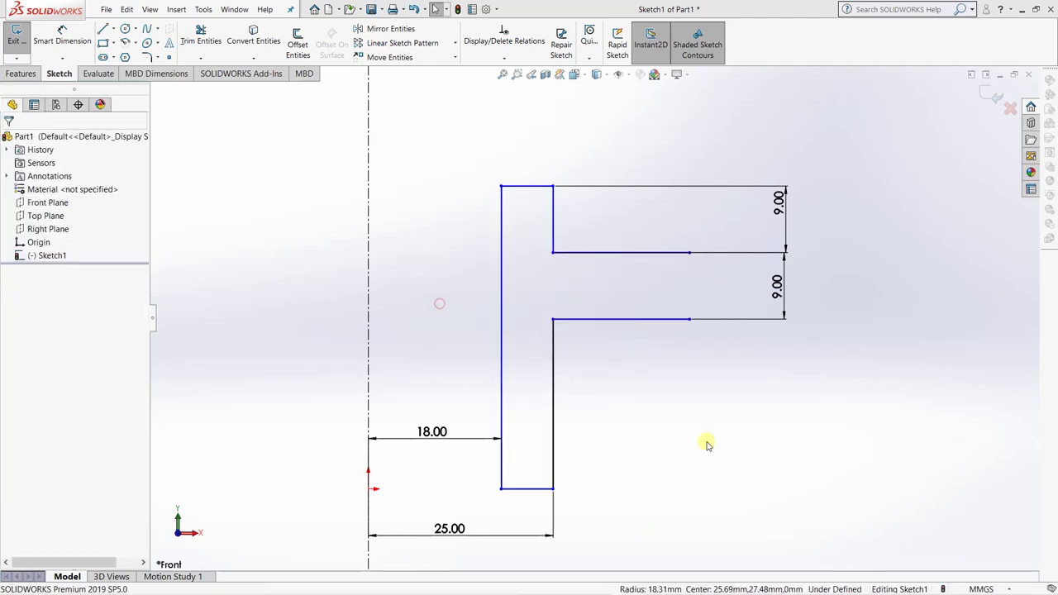
# Begin a new dimension from the upper arm line's right endpoint to the centerline.
pyautogui.click(62, 35)
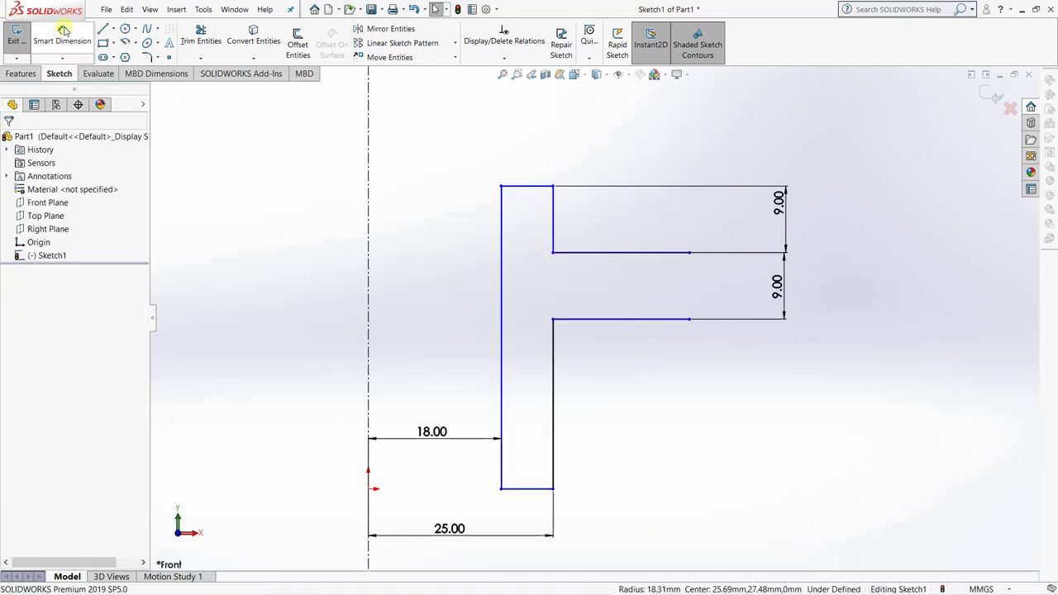
pyautogui.click(690, 252)
pyautogui.click(369, 257)
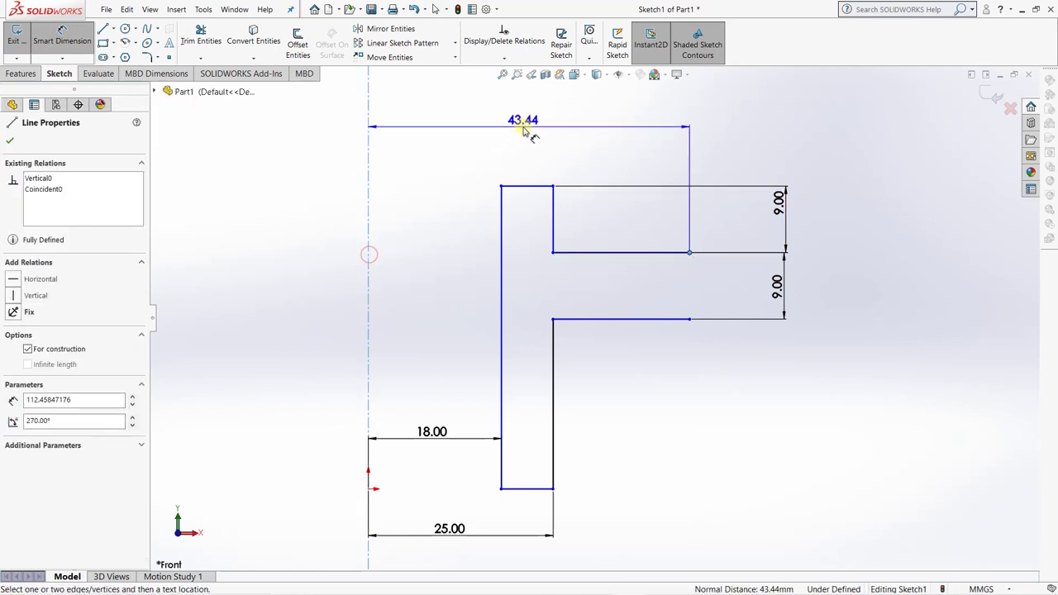
# Set the upper arm line's endpoint 44 mm from the centerline.
pyautogui.click(524, 128)
pyautogui.write('44')
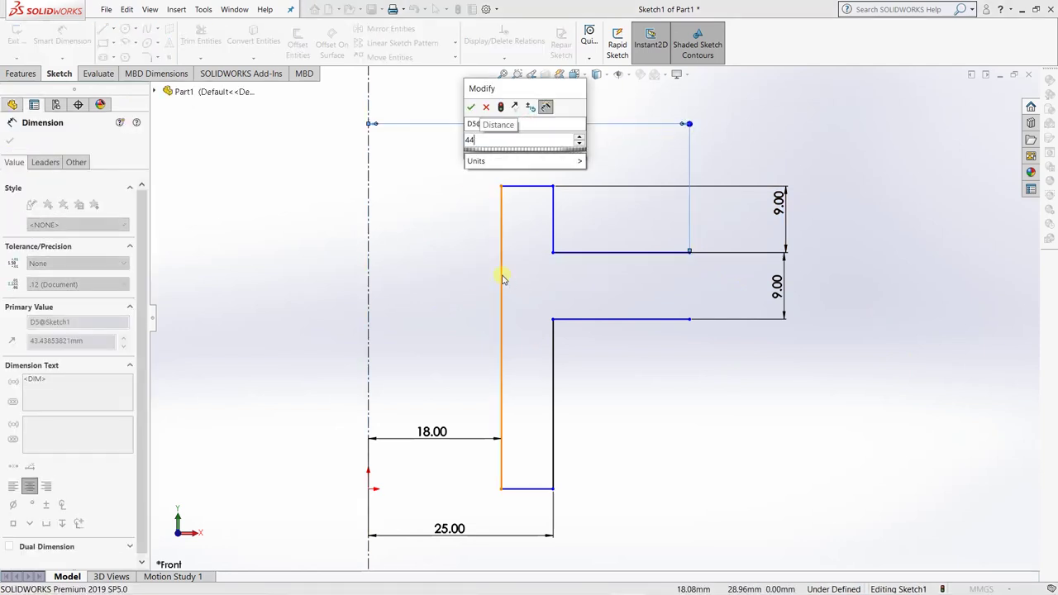
pyautogui.press('Return')
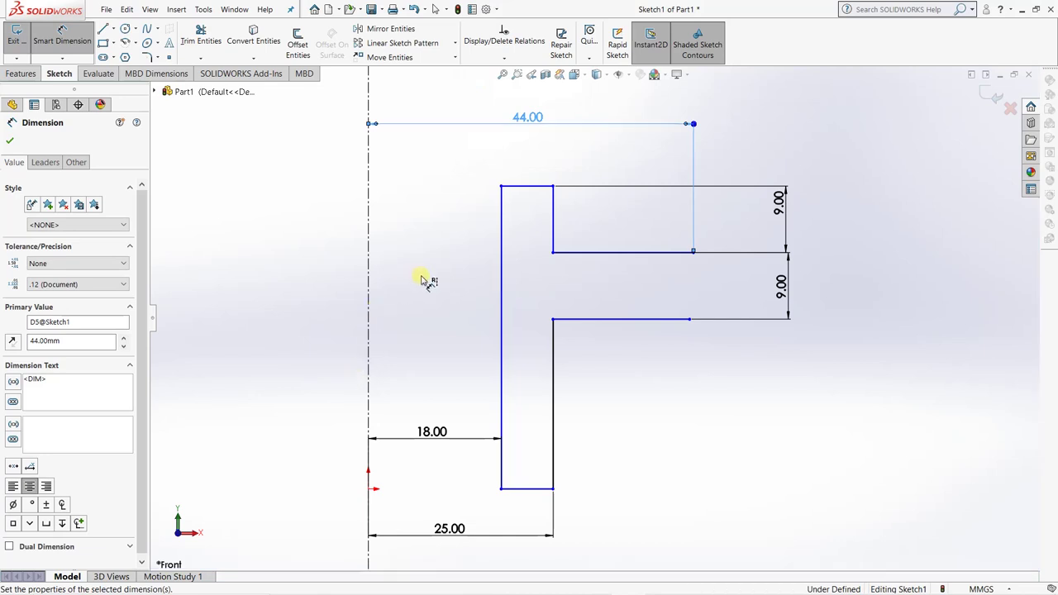
pyautogui.click(734, 393)
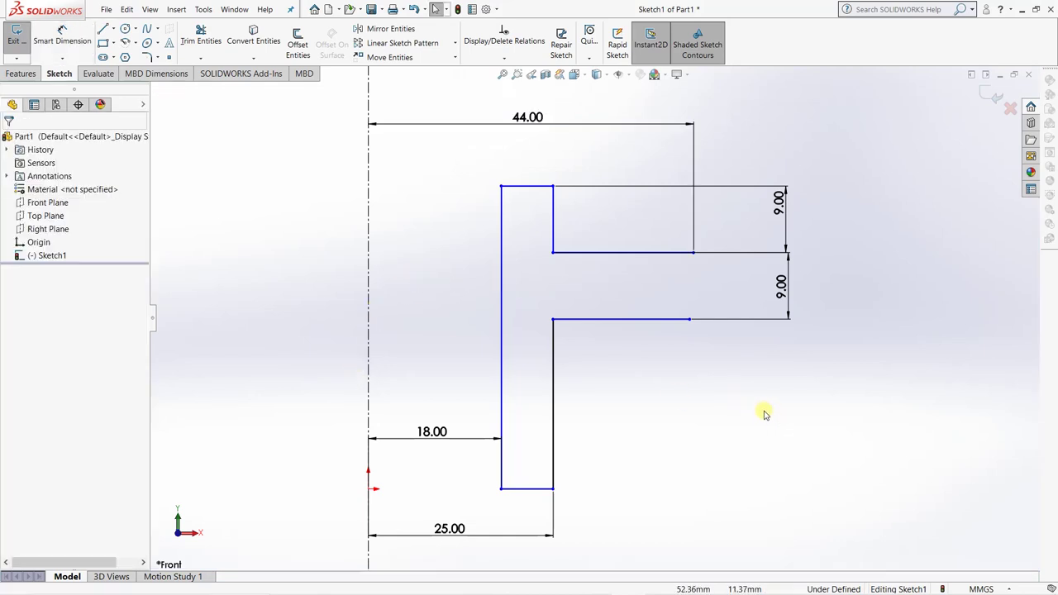
# Add a Vertical relation between the upper and lower arm-line endpoints.
pyautogui.click(690, 320)
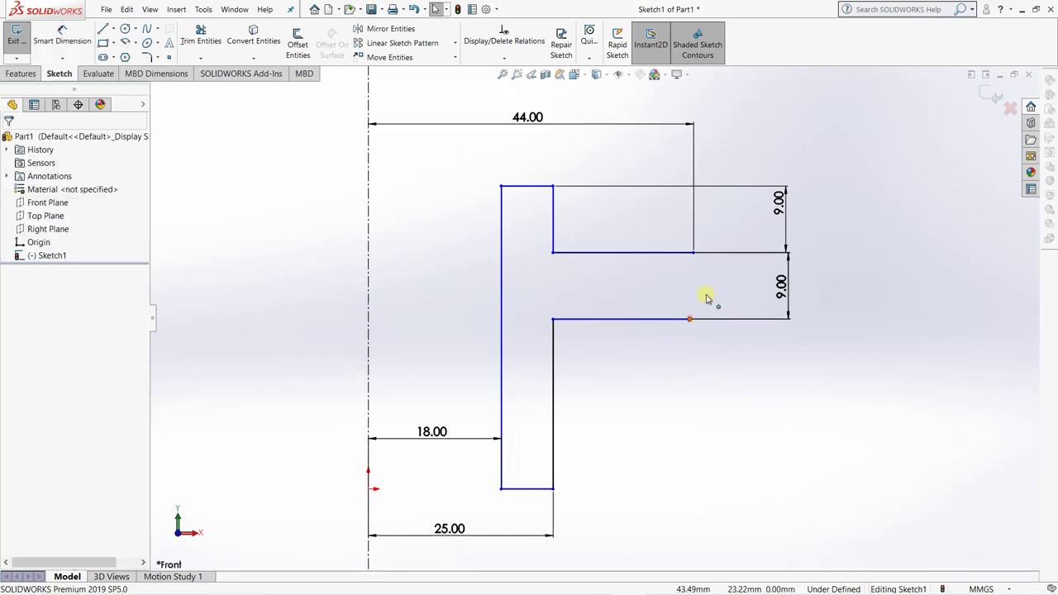
pyautogui.keyDown('ctrl'); pyautogui.click(694, 254); pyautogui.keyUp('ctrl')
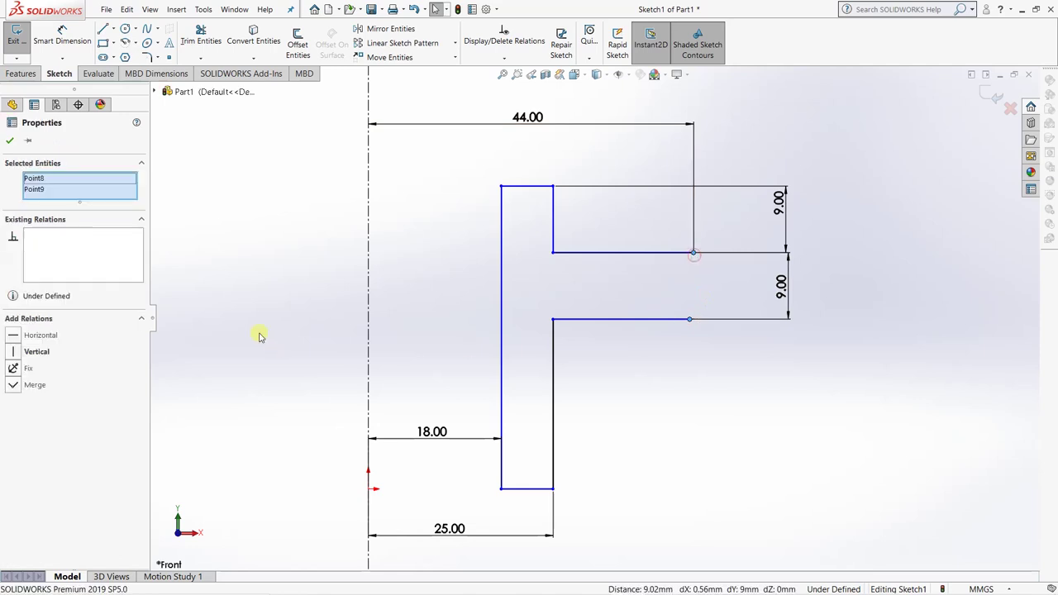
pyautogui.click(14, 352)
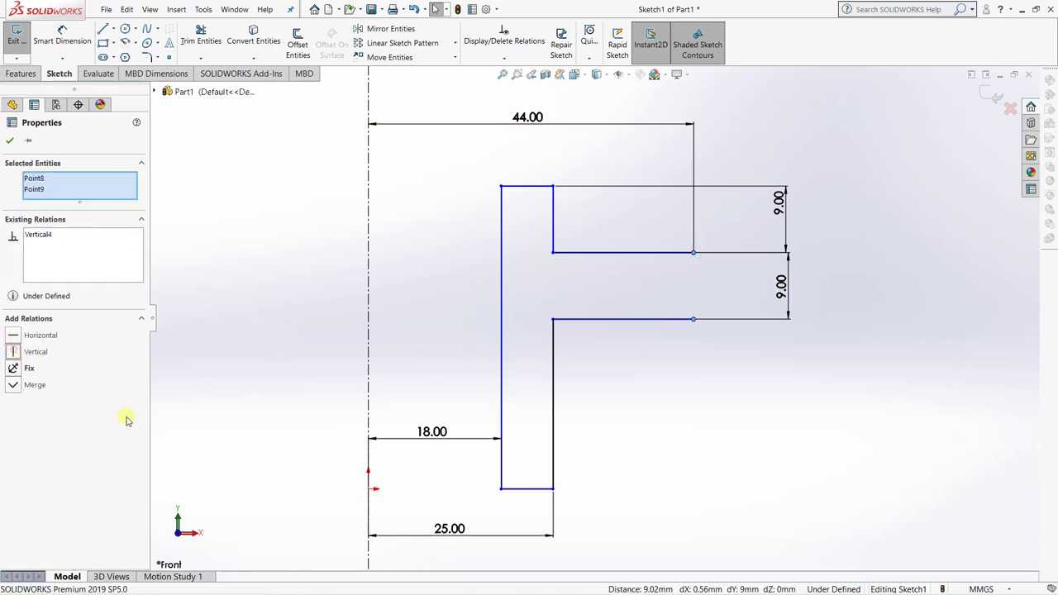
pyautogui.click(11, 140)
pyautogui.click(780, 401)
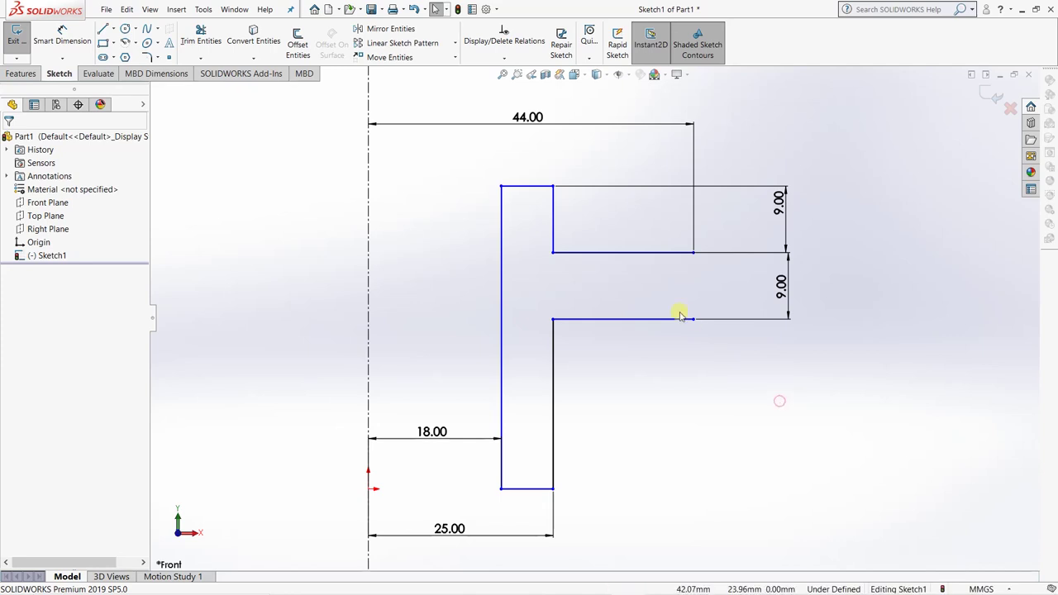
# Draw a vertical line from the upper to the lower arm endpoint, closing the arm's end.
pyautogui.click(105, 30)
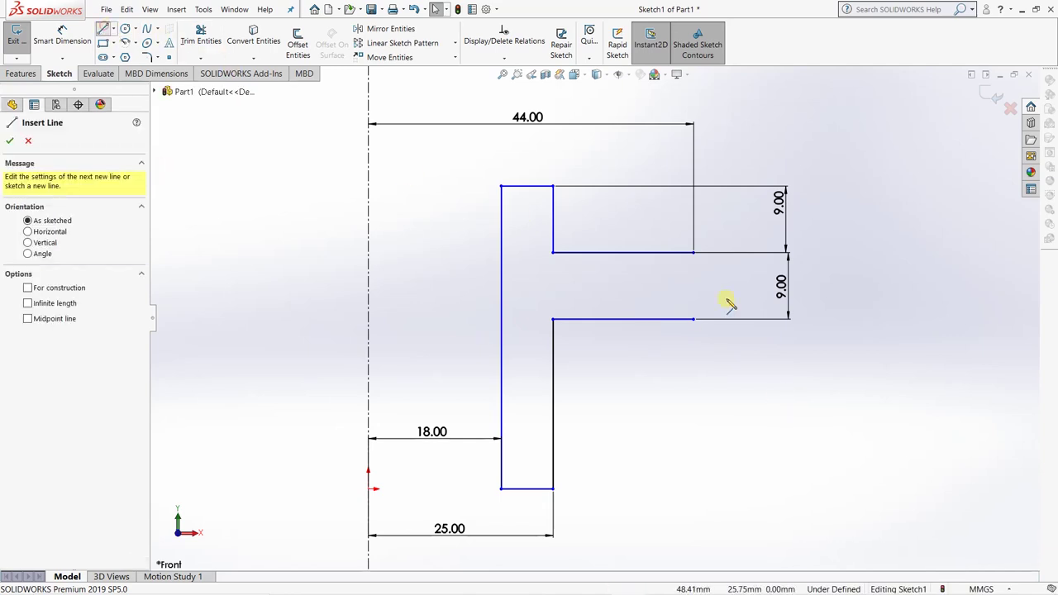
pyautogui.click(692, 252)
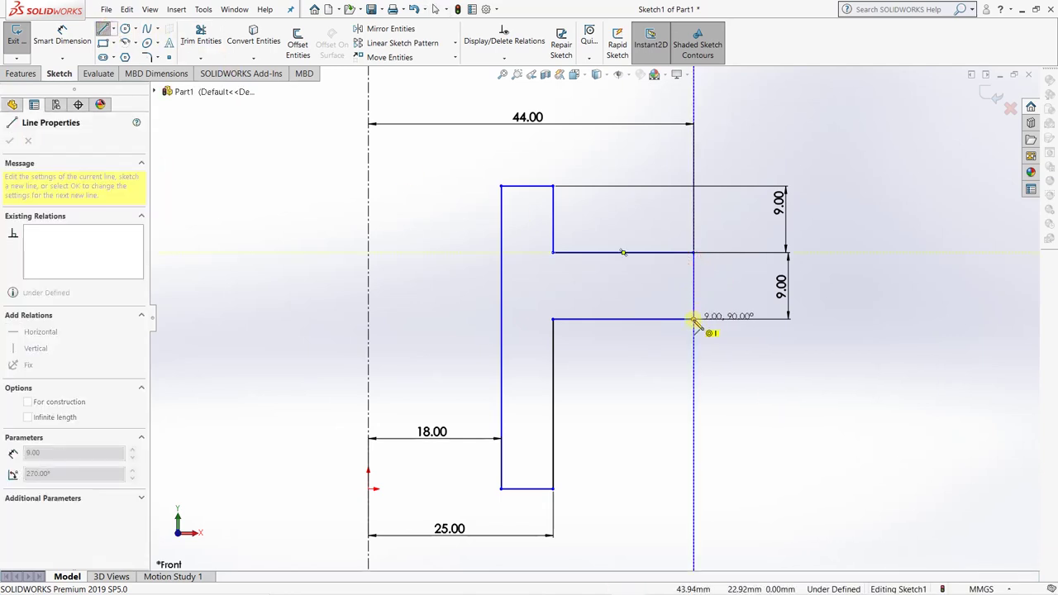
pyautogui.click(692, 318)
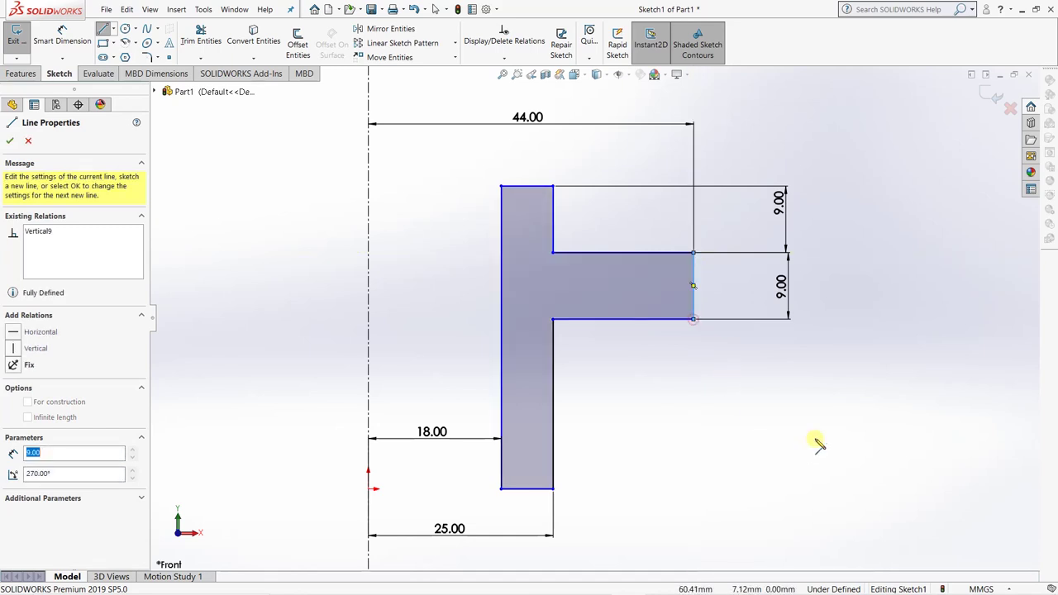
pyautogui.press('Escape')
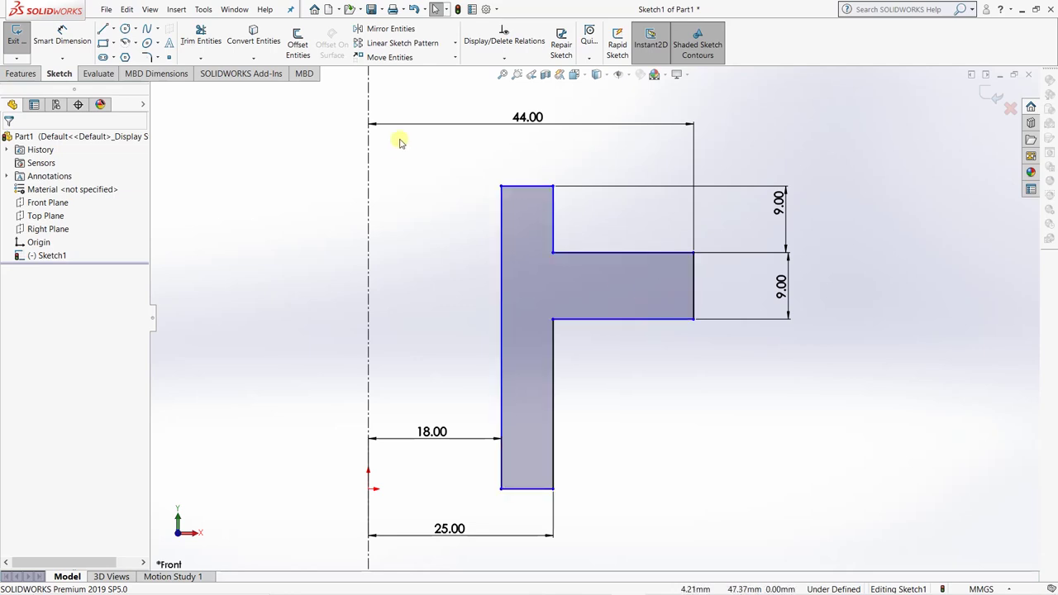
pyautogui.click(159, 60)
pyautogui.click(158, 60)
pyautogui.click(159, 60)
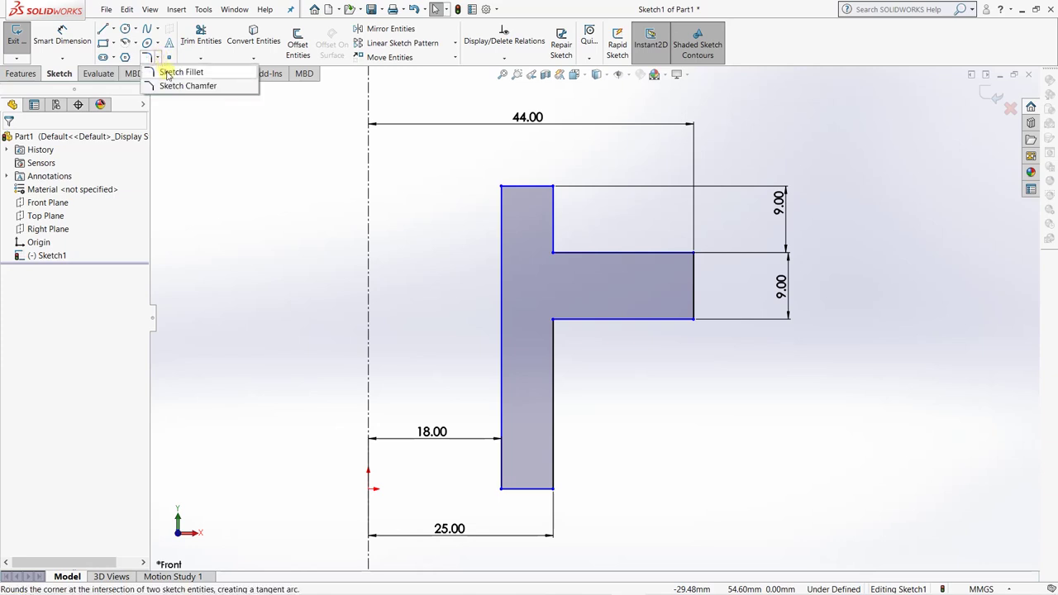
pyautogui.click(180, 72)
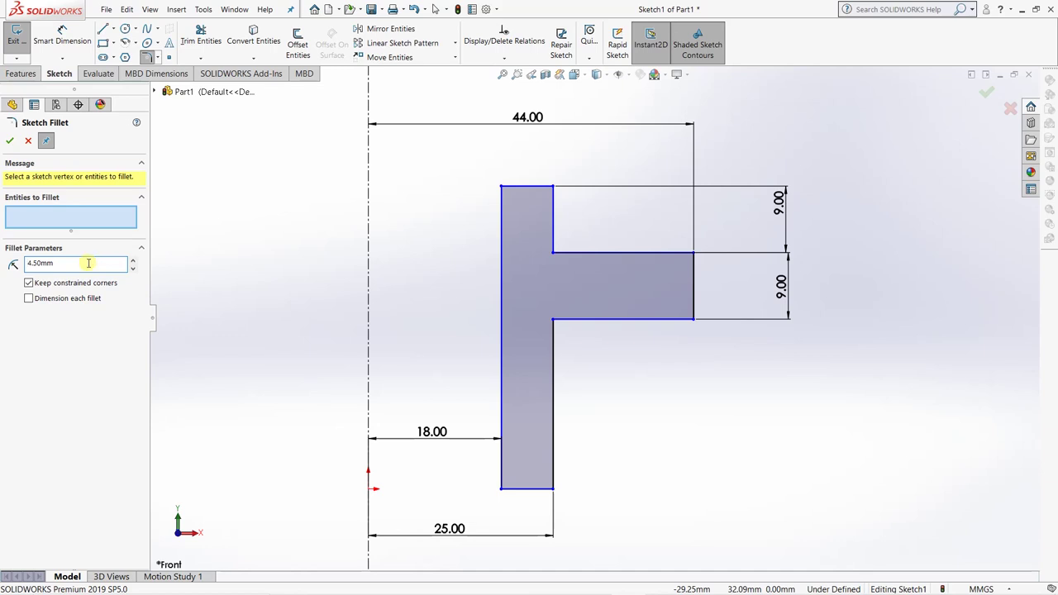
pyautogui.click(695, 254)
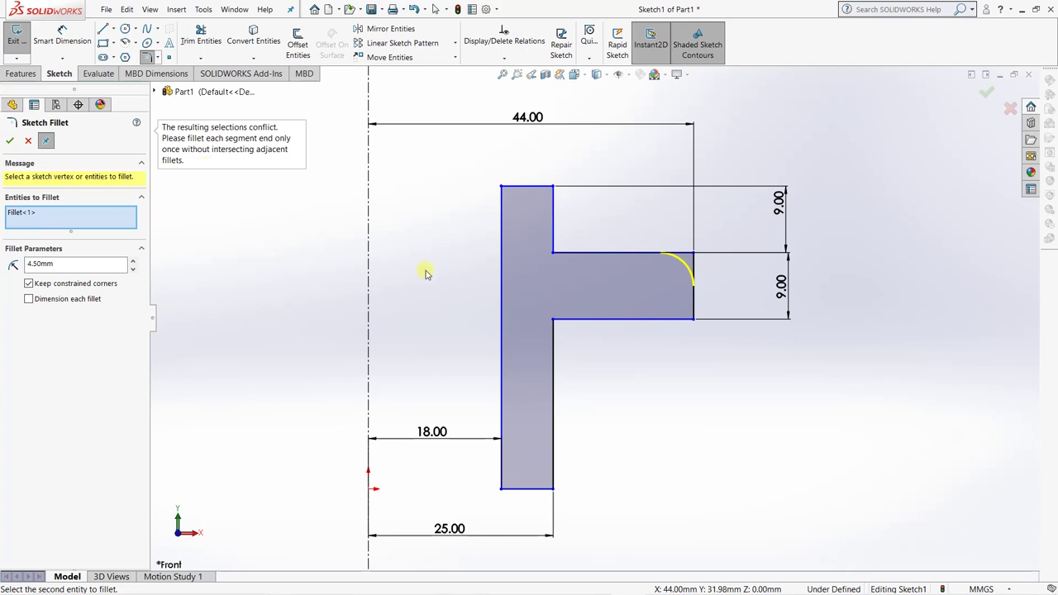
pyautogui.click(10, 141)
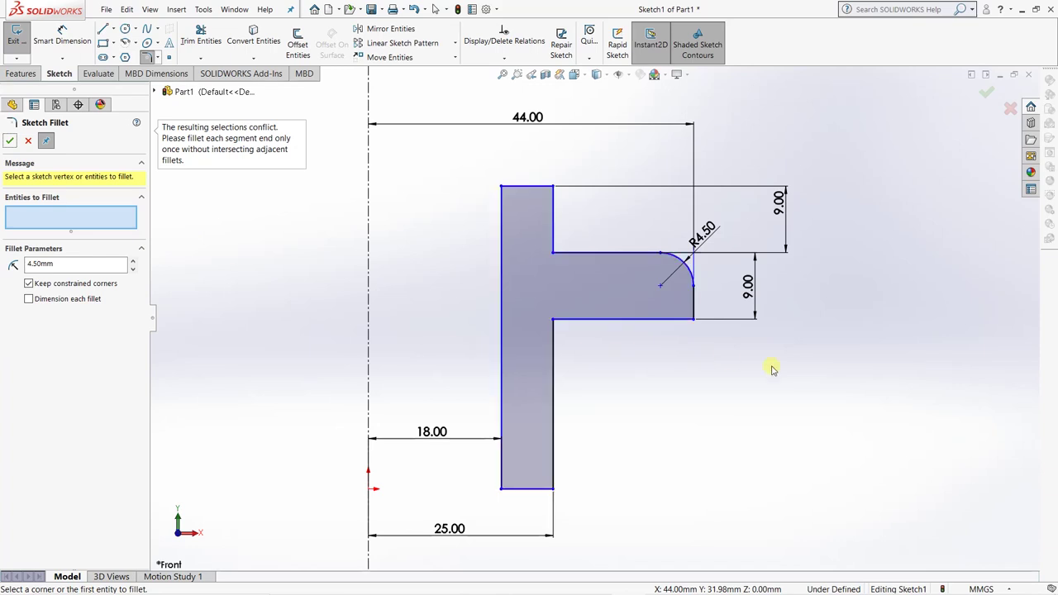
pyautogui.click(694, 319)
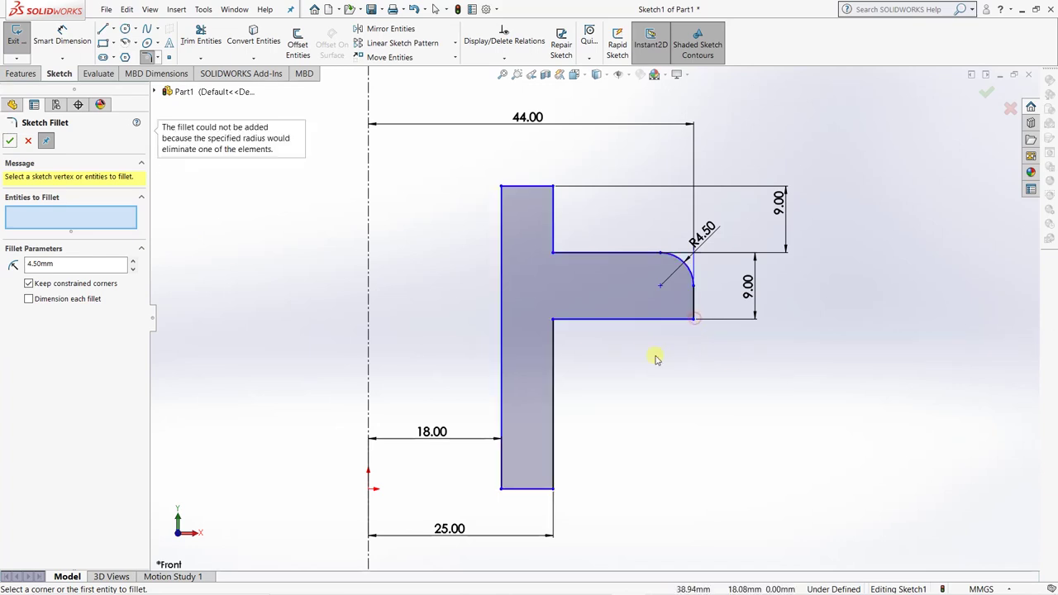
pyautogui.click(695, 319)
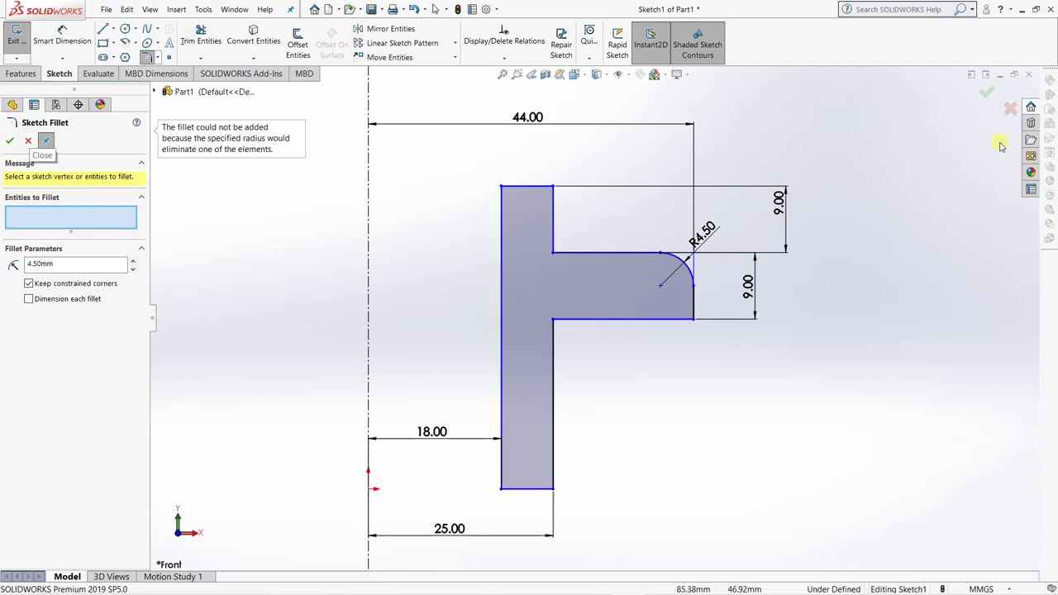
pyautogui.click(29, 141)
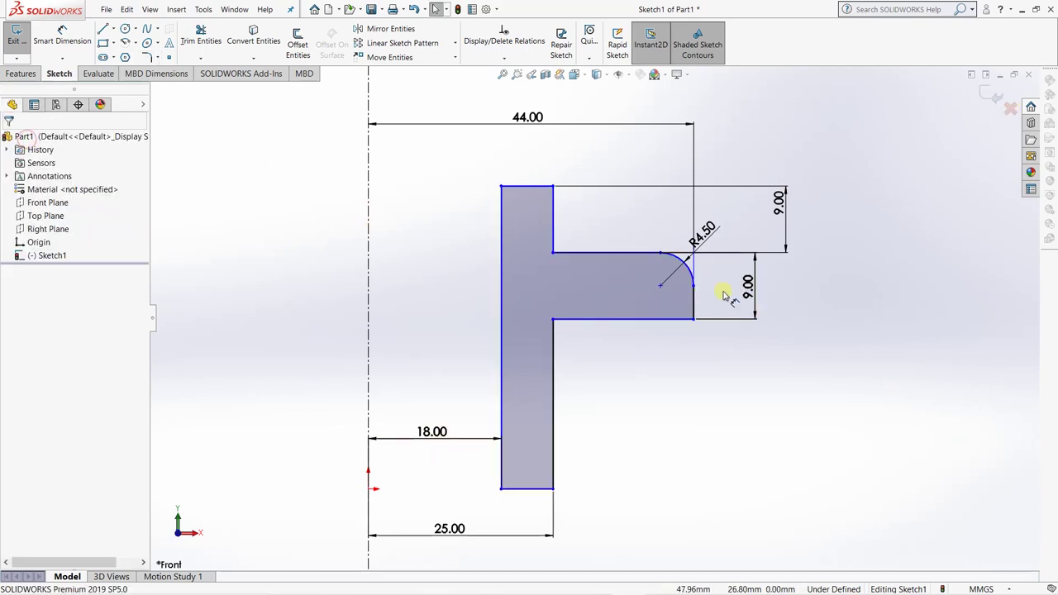
pyautogui.hotkey('ctrl', 'z')
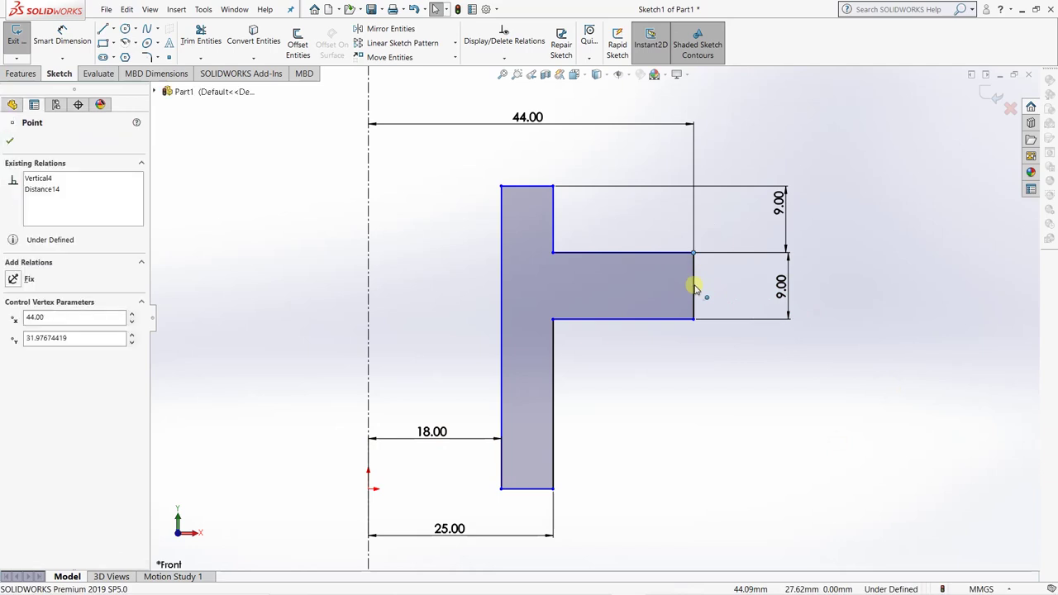
pyautogui.click(677, 394)
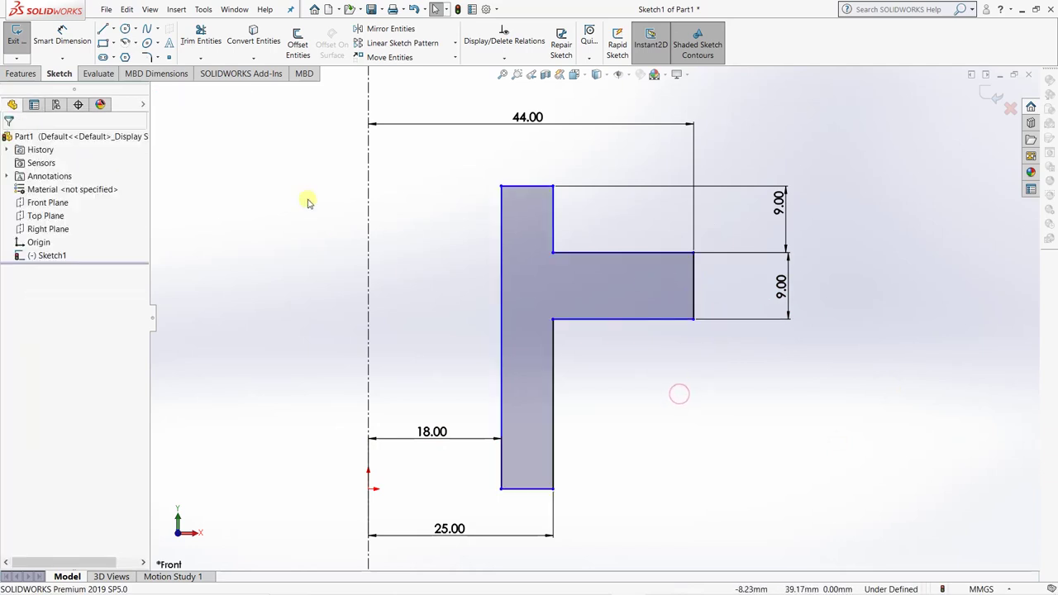
# Draw a circle inside the flange end, tangent to its top and bottom edges.
pyautogui.click(125, 28)
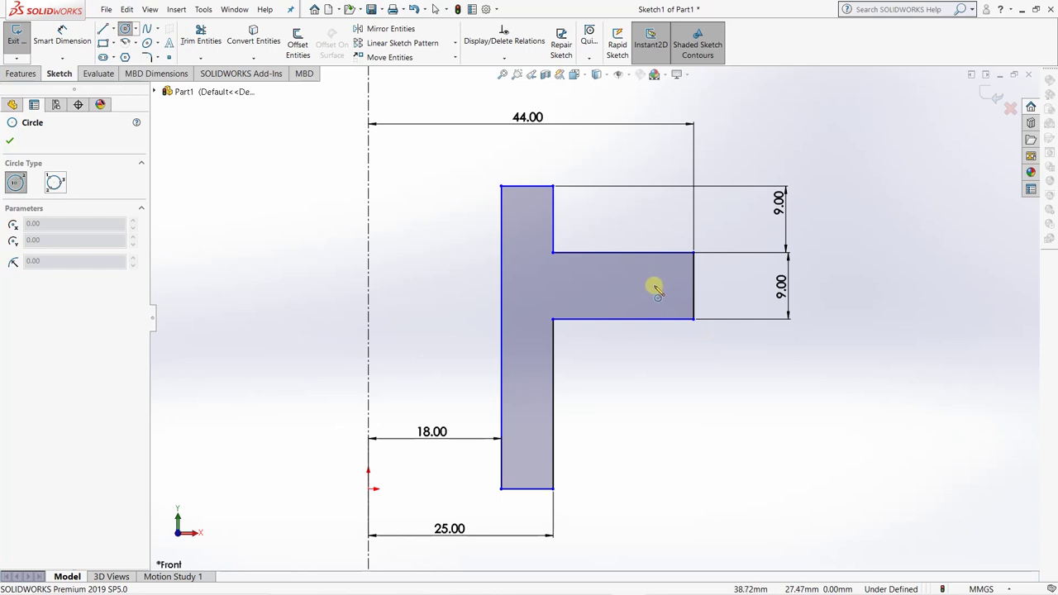
pyautogui.moveTo(657, 286); pyautogui.dragTo(659, 255)
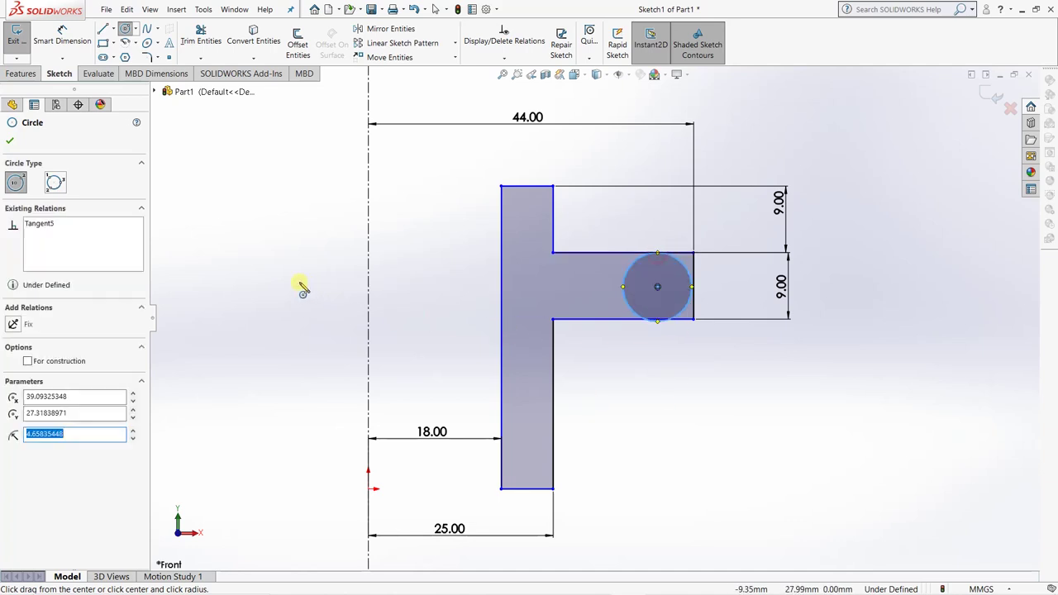
pyautogui.press('Escape')
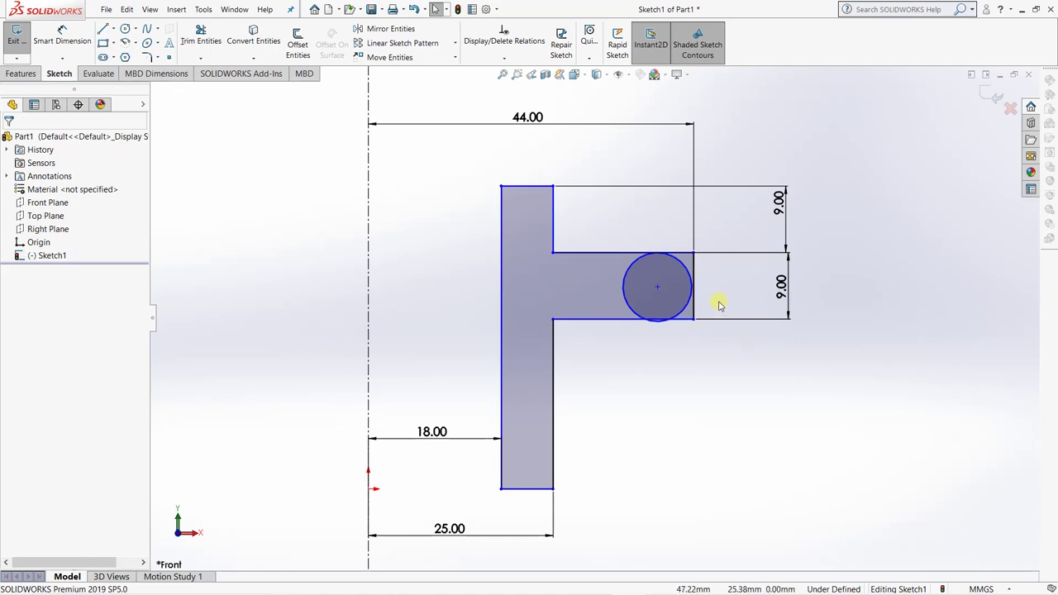
pyautogui.scroll(-5, 716, 302)
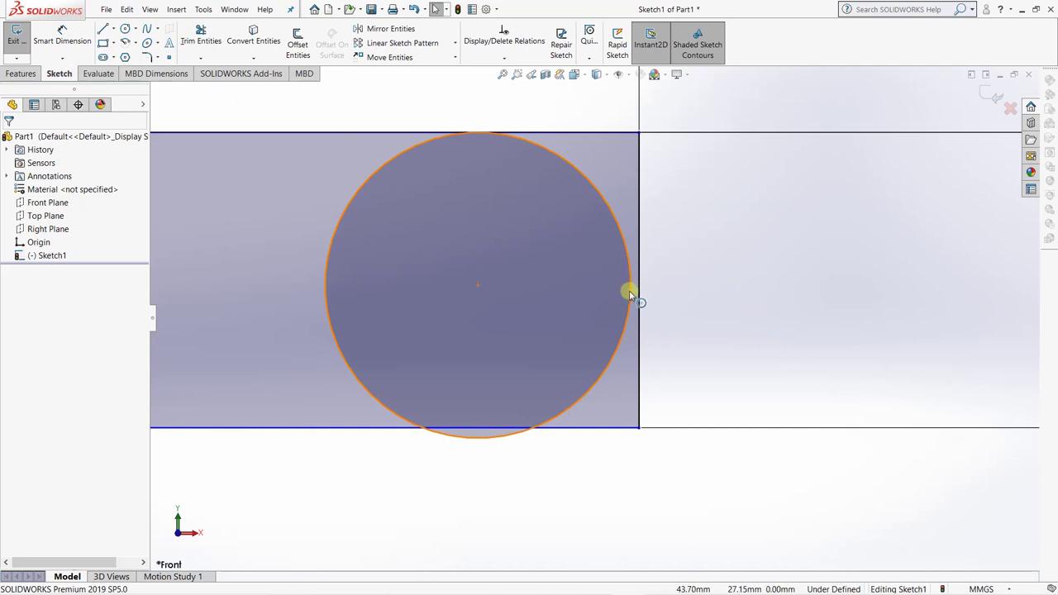
# Place a point on the circle's right edge and make it coincident with the vertical end line.
pyautogui.click(169, 57)
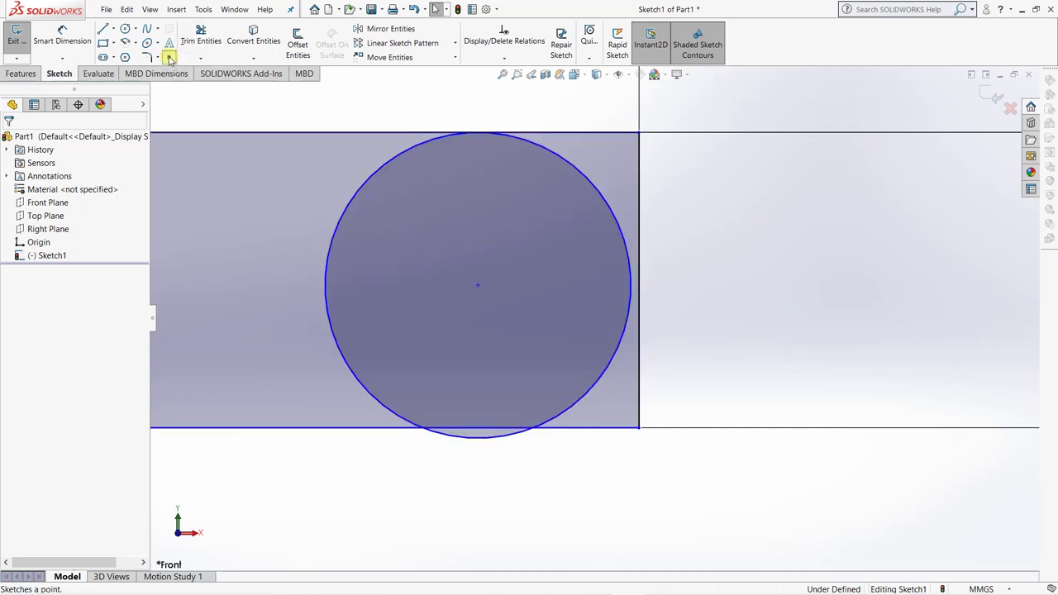
pyautogui.click(631, 285)
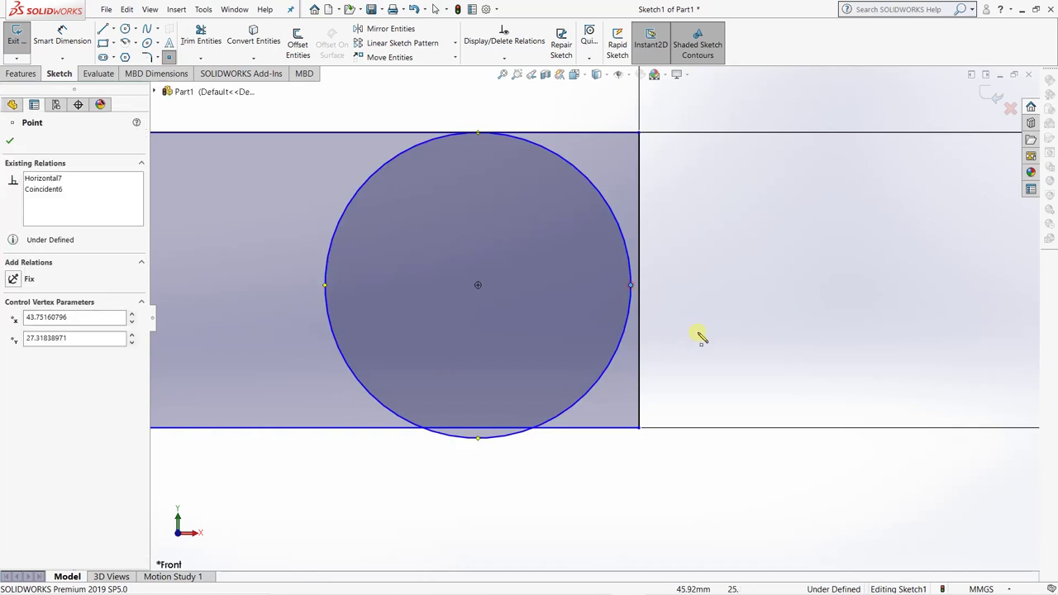
pyautogui.press('Escape')
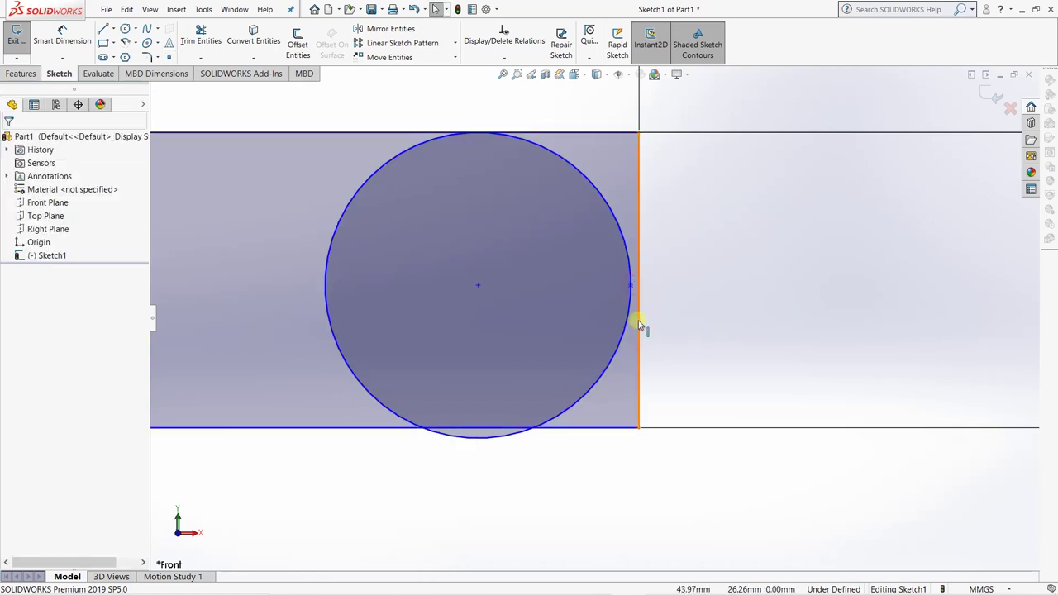
pyautogui.click(630, 285)
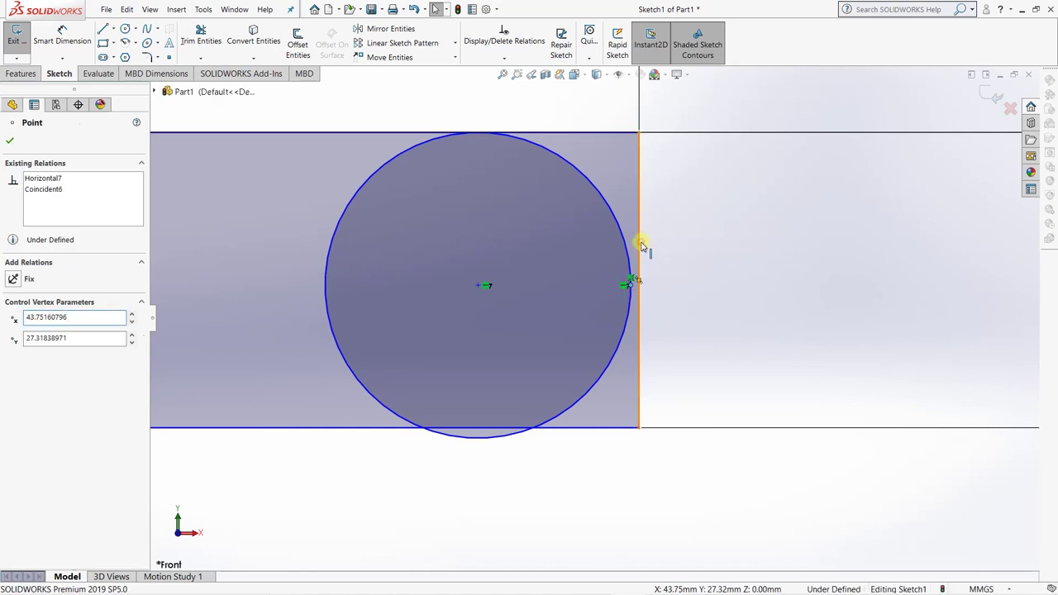
pyautogui.keyDown('ctrl'); pyautogui.click(642, 245); pyautogui.keyUp('ctrl')
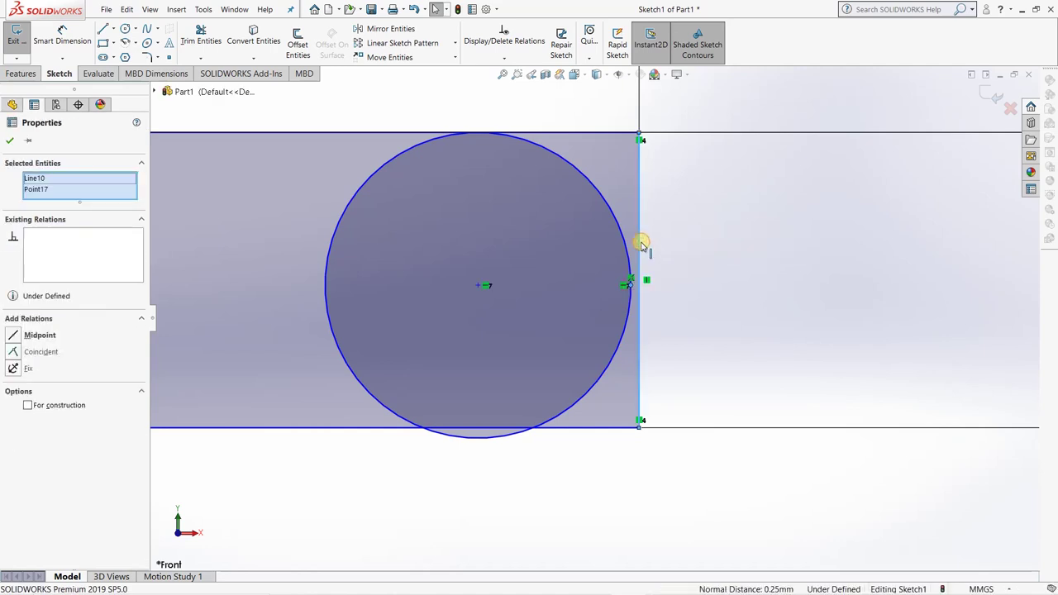
pyautogui.click(13, 352)
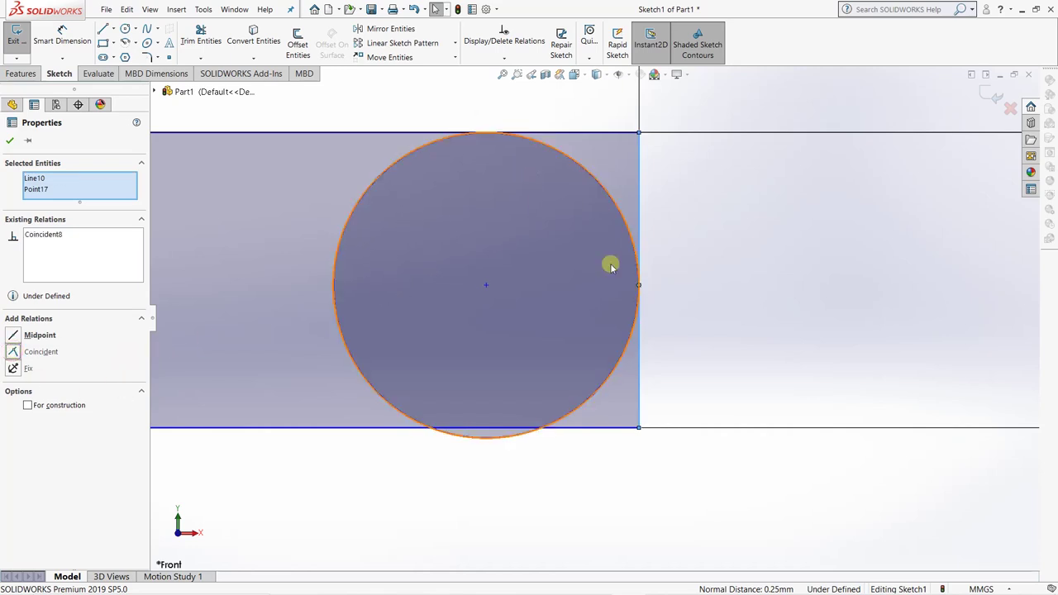
pyautogui.click(62, 38)
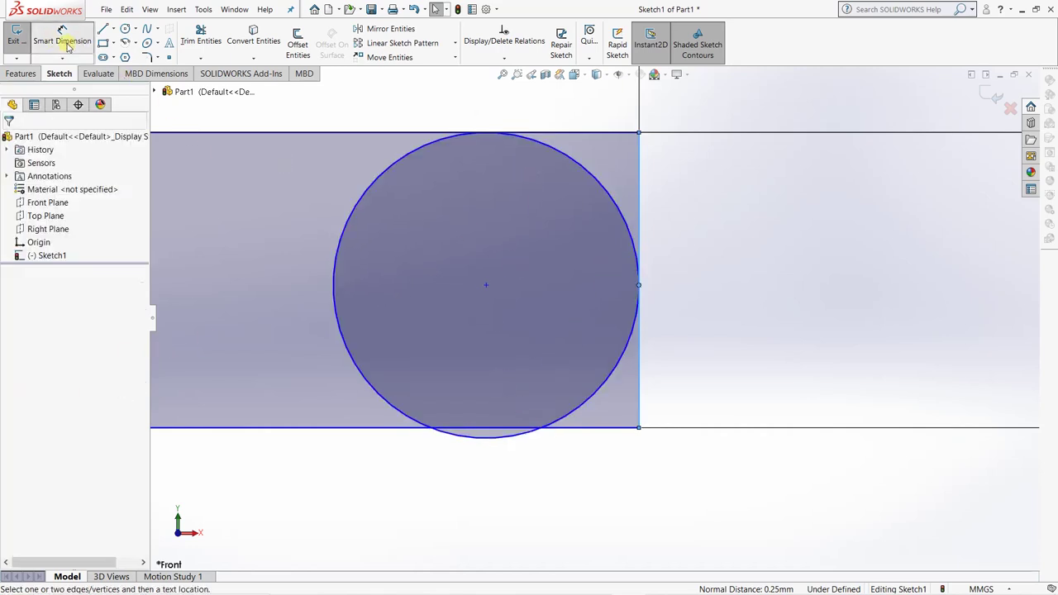
pyautogui.click(603, 185)
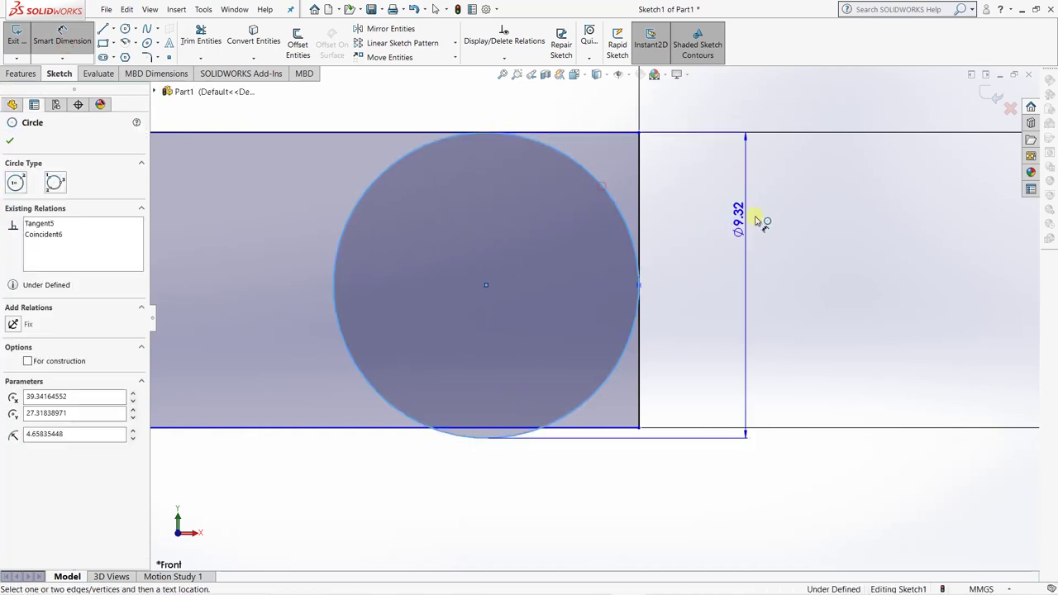
pyautogui.click(753, 188)
pyautogui.write('9')
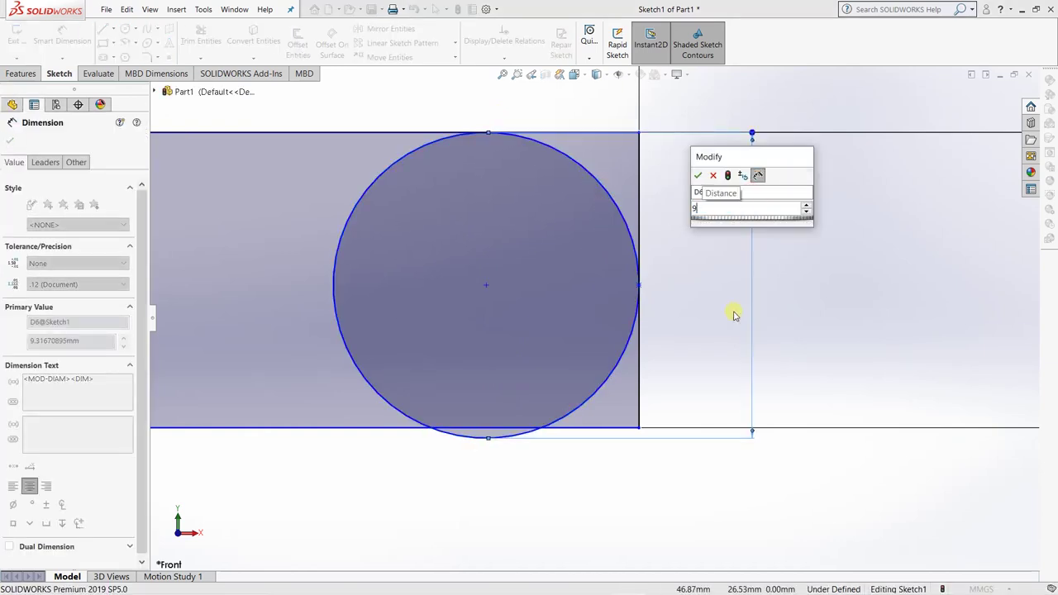
pyautogui.press('Return')
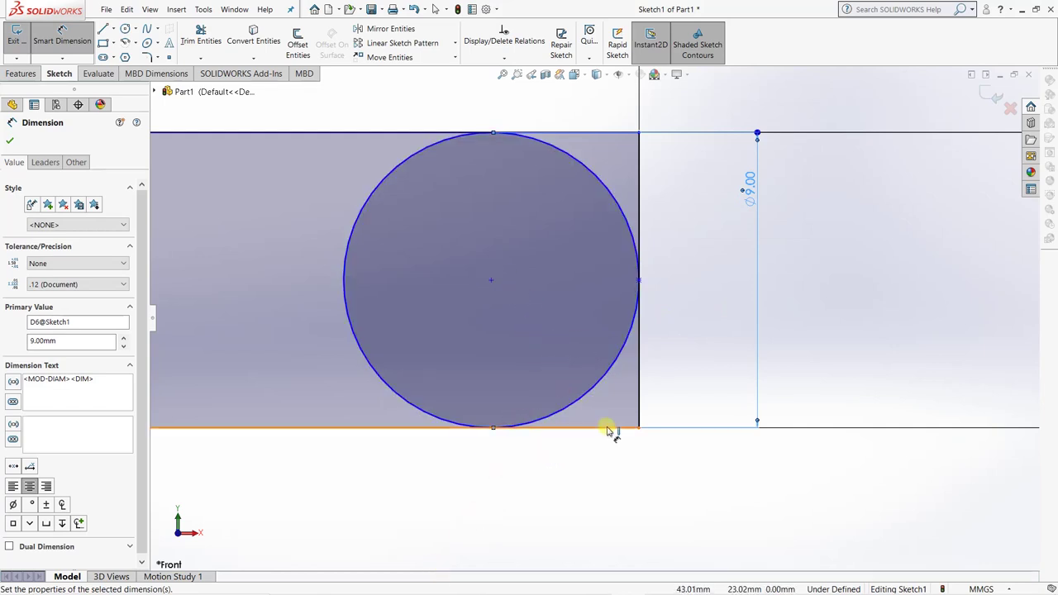
pyautogui.press('Escape')
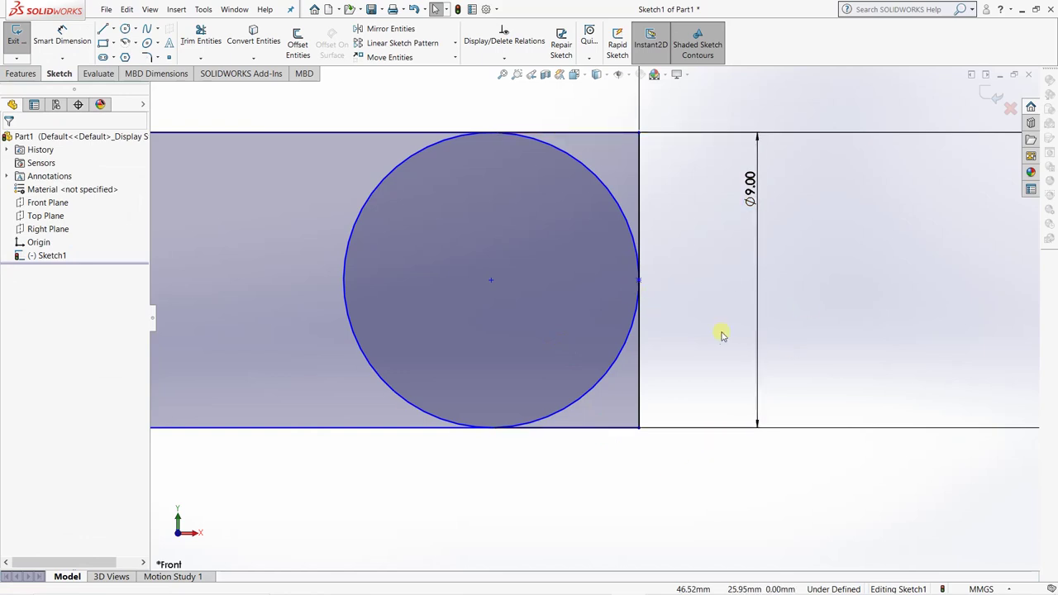
pyautogui.scroll(3, 664, 308)
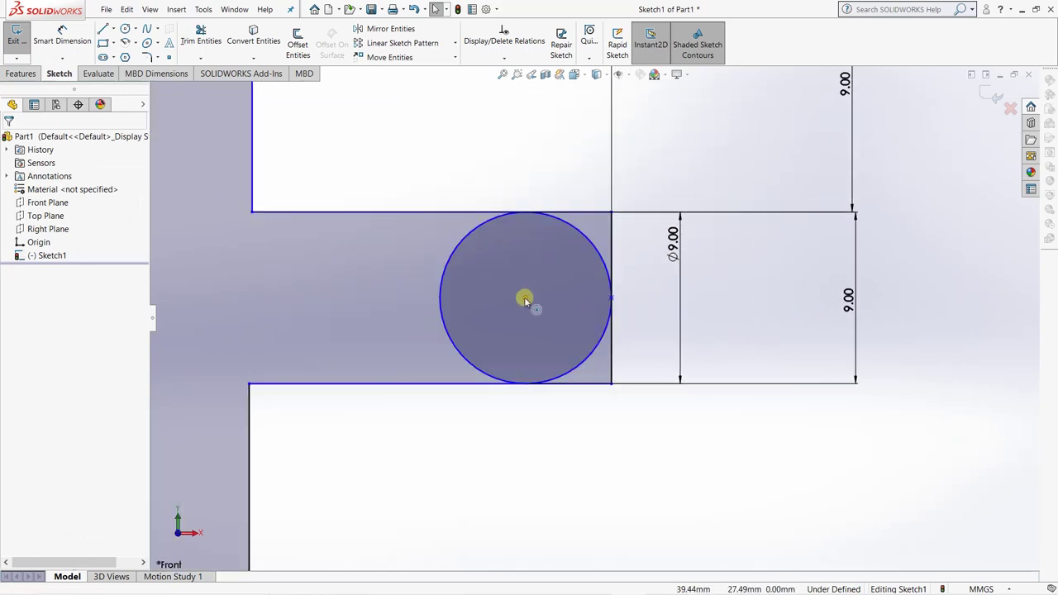
pyautogui.scroll(4, 537, 313)
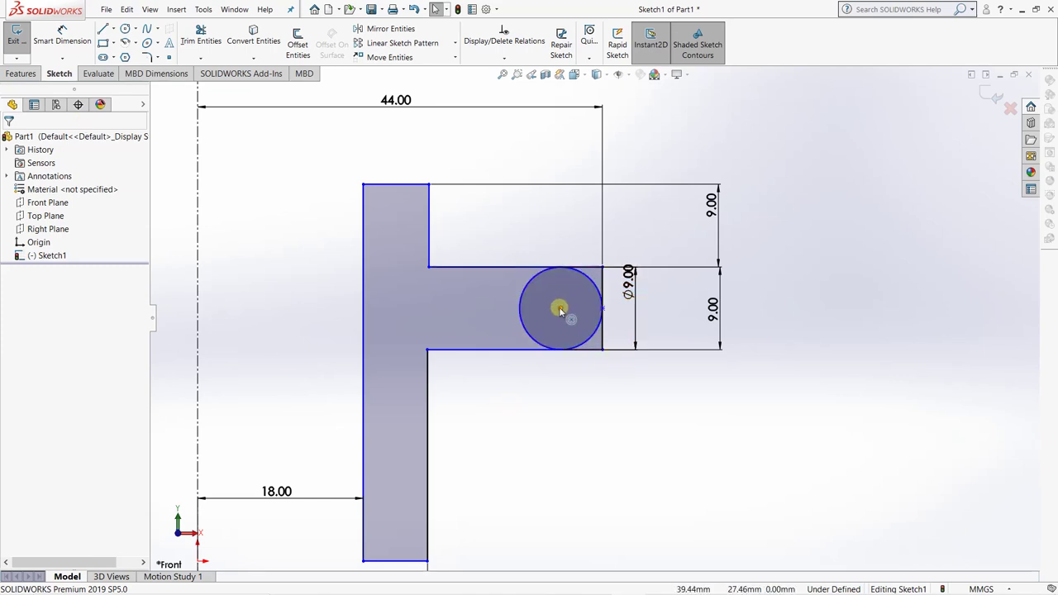
pyautogui.moveTo(559, 310)
pyautogui.mouseDown()
pyautogui.moveTo(544, 287)
pyautogui.moveTo(550, 321)
pyautogui.moveTo(552, 294)
pyautogui.mouseUp()
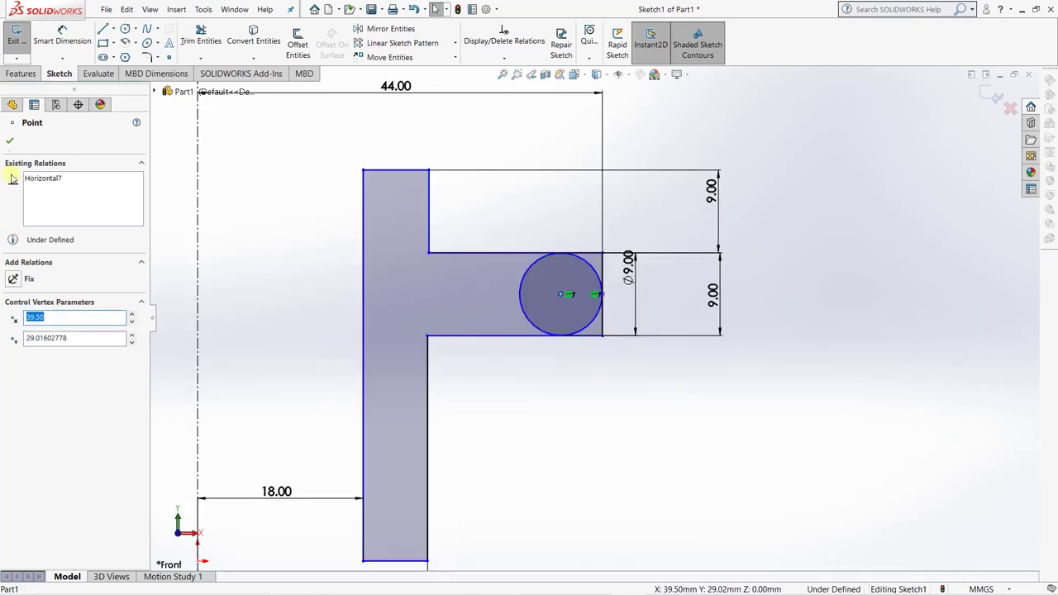
pyautogui.click(10, 143)
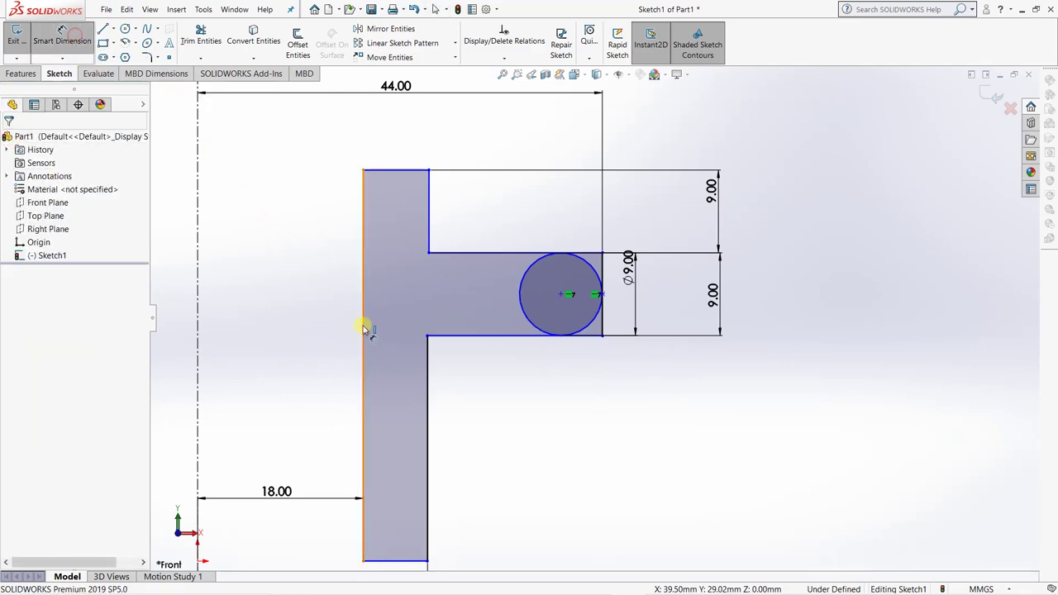
pyautogui.hotkey('alt', 'Tab')
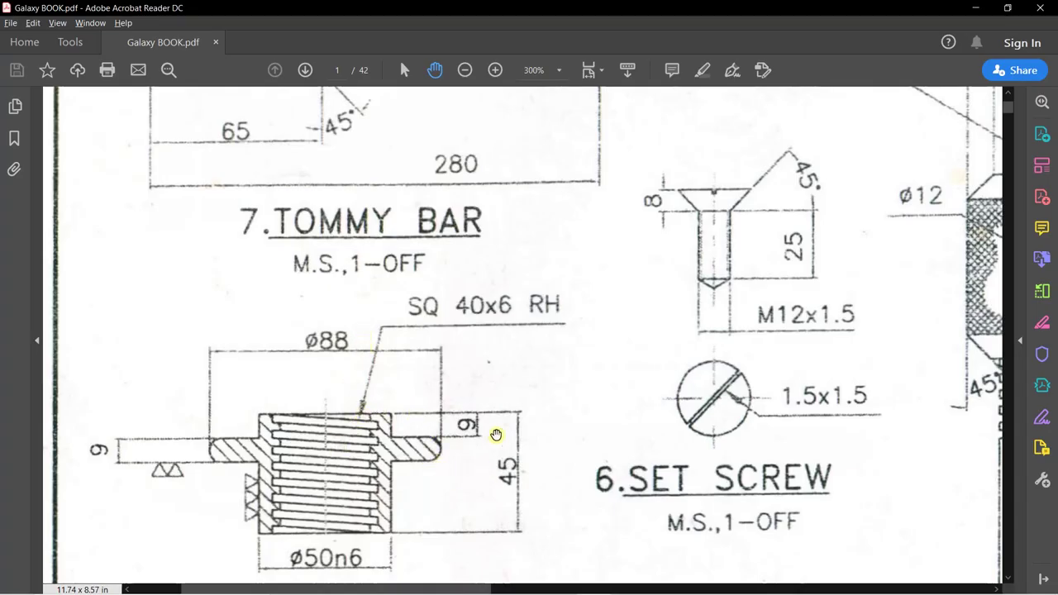
pyautogui.hotkey('alt', 'Tab')
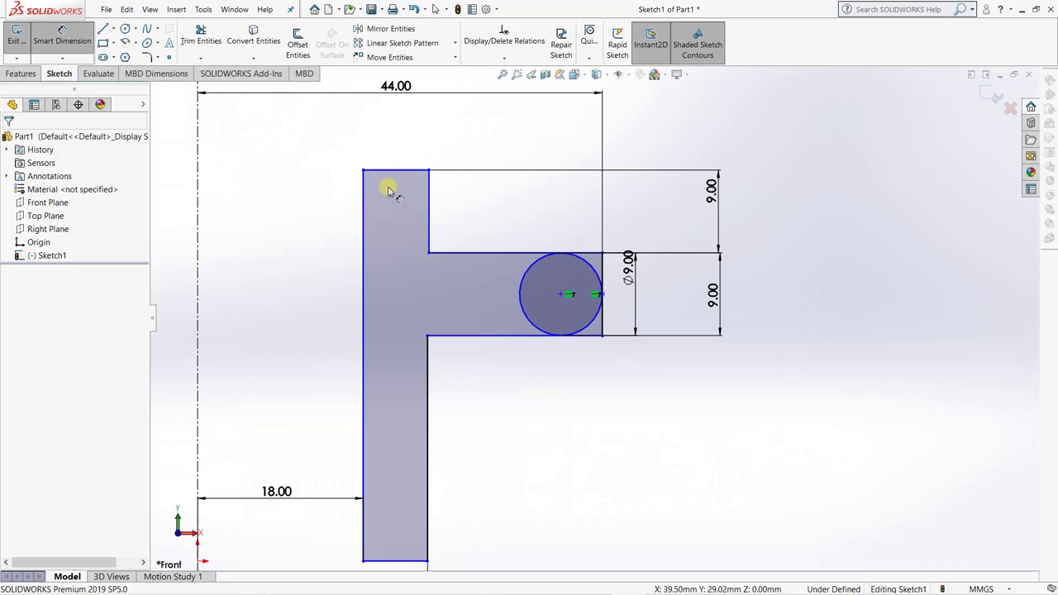
# Dimension the T-profile's tall left edge at 45 mm, checking it against the reference drawing.
pyautogui.click(364, 193)
pyautogui.click(294, 241)
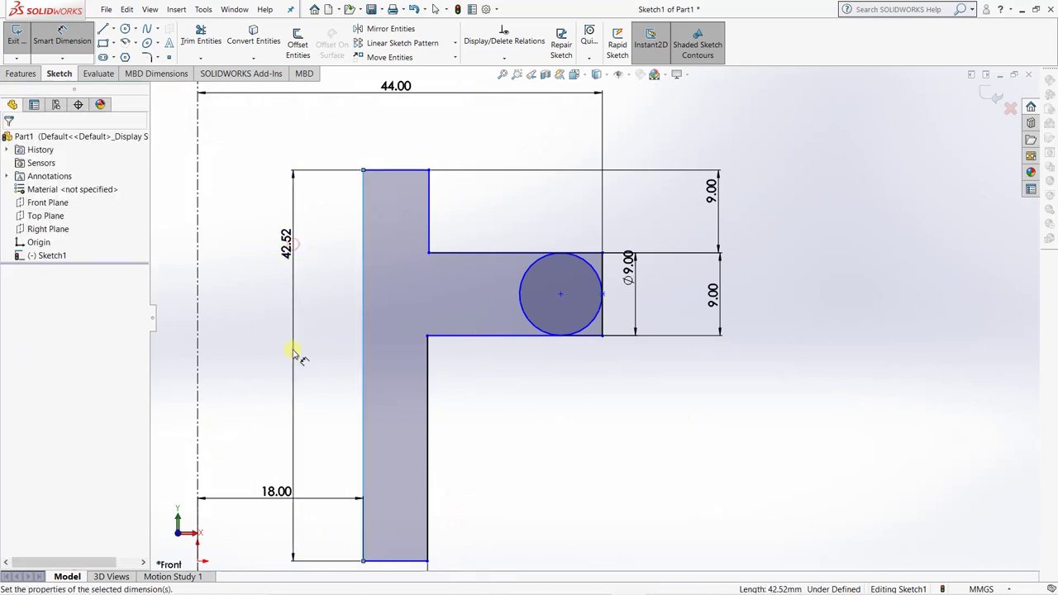
pyautogui.write('45')
pyautogui.press('Return')
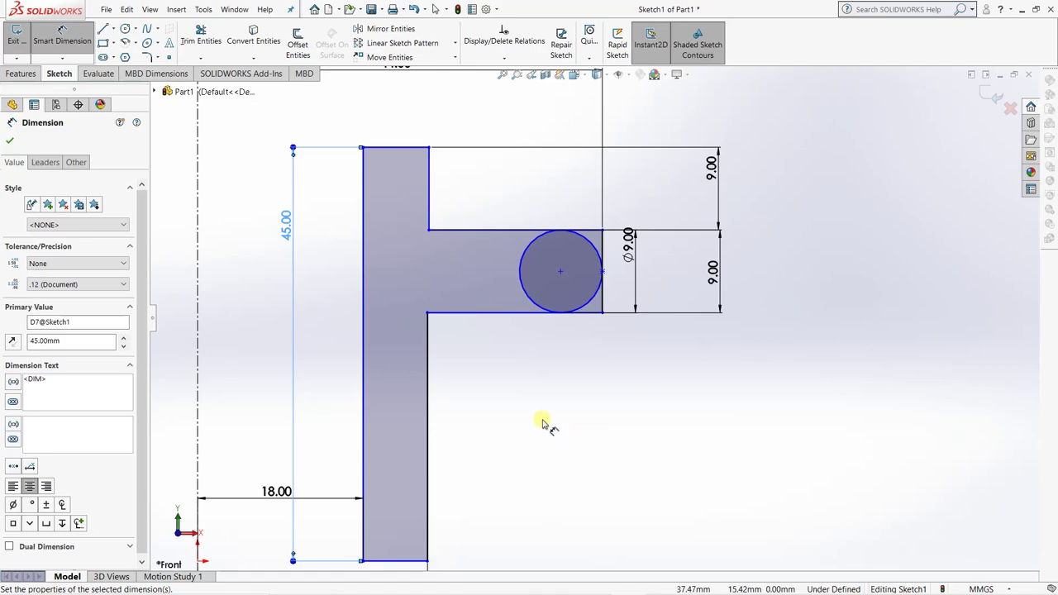
pyautogui.hotkey('alt', 'Tab')
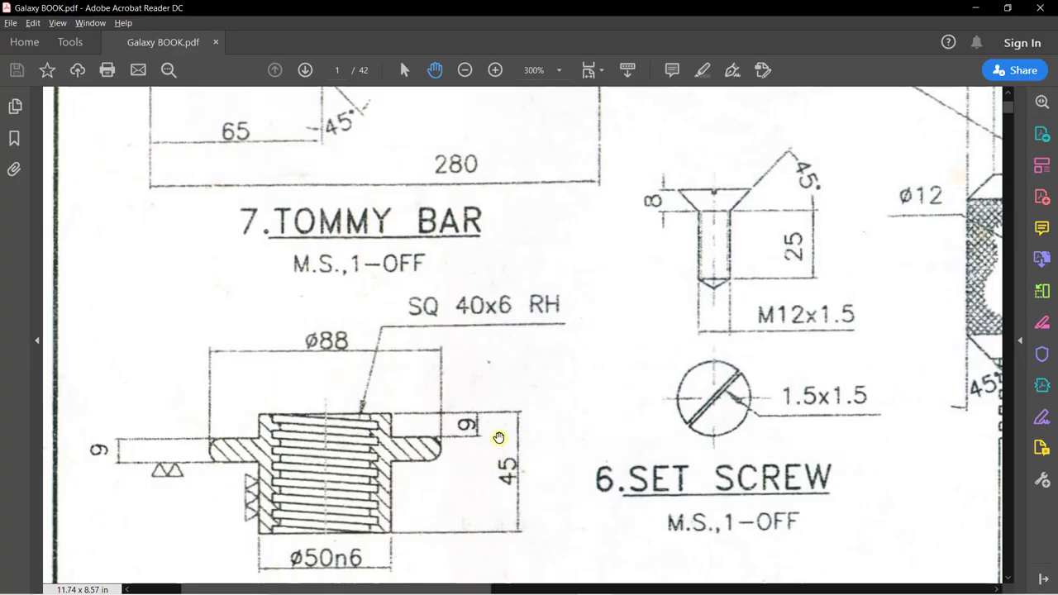
pyautogui.hotkey('alt', 'Tab')
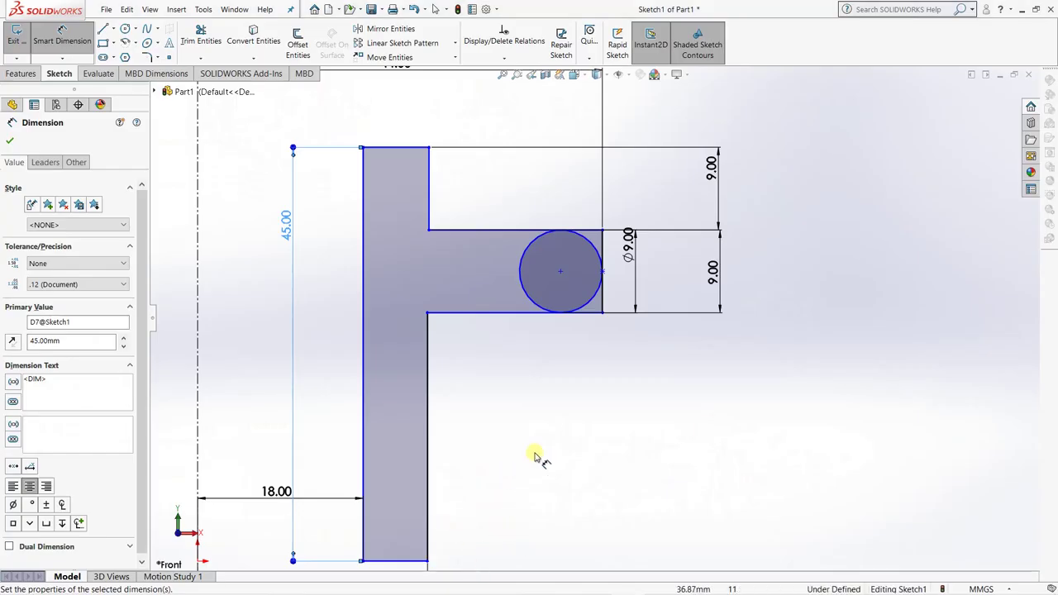
pyautogui.scroll(-2, 531, 442)
pyautogui.press('f')
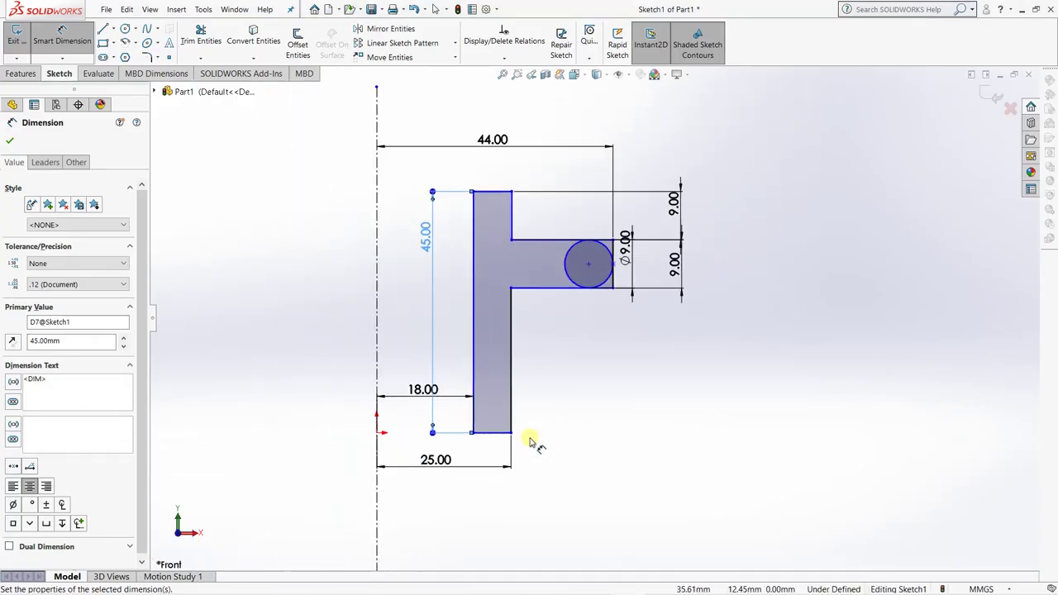
pyautogui.scroll(-1, 565, 333)
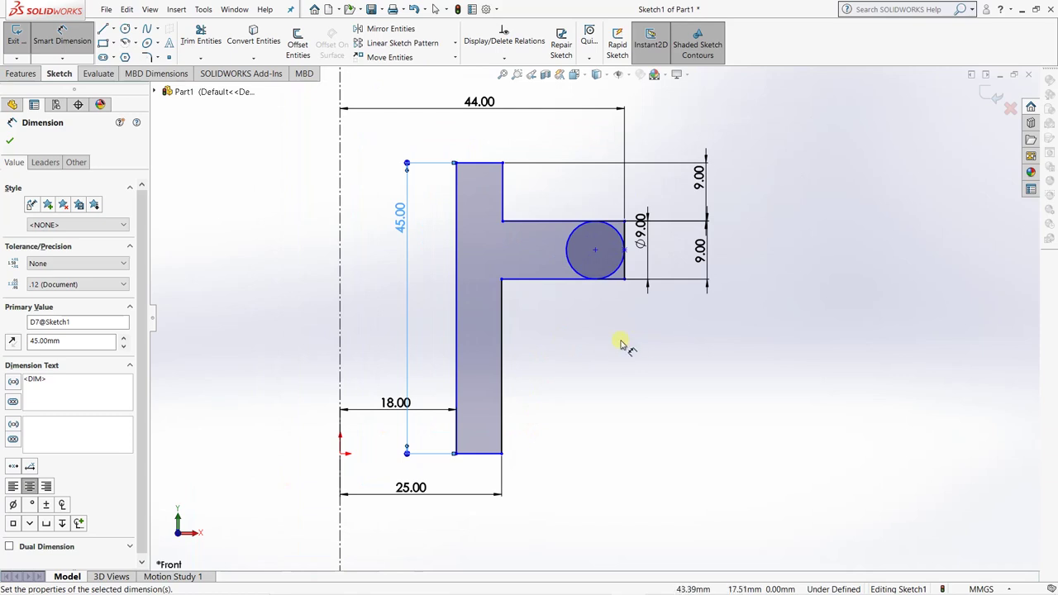
pyautogui.press('Escape')
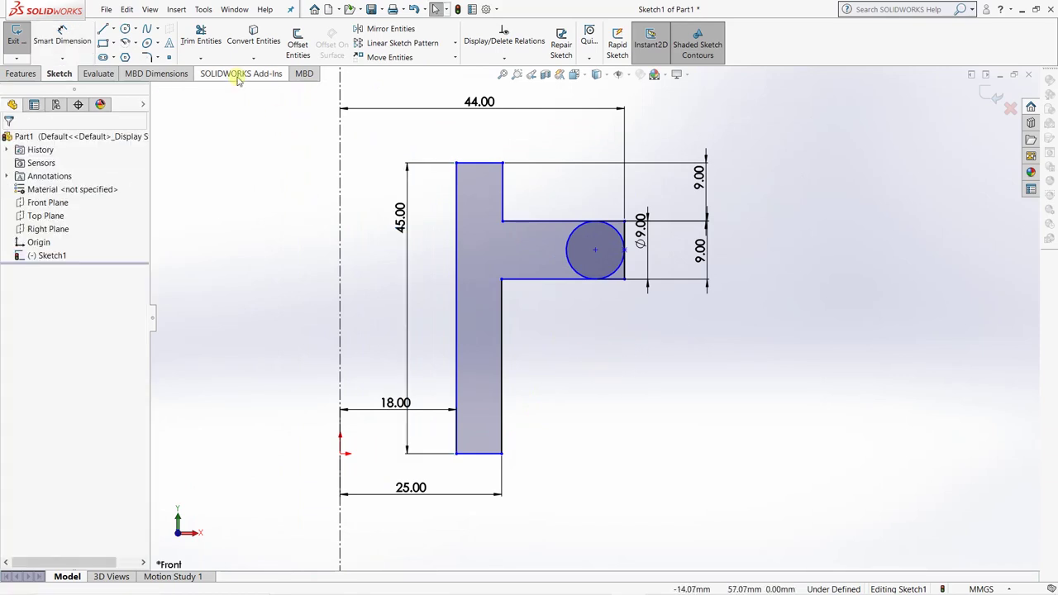
# Power-trim the end lines above and below the circle and its inner arc, leaving a Ø9 semicircular cap.
pyautogui.click(146, 58)
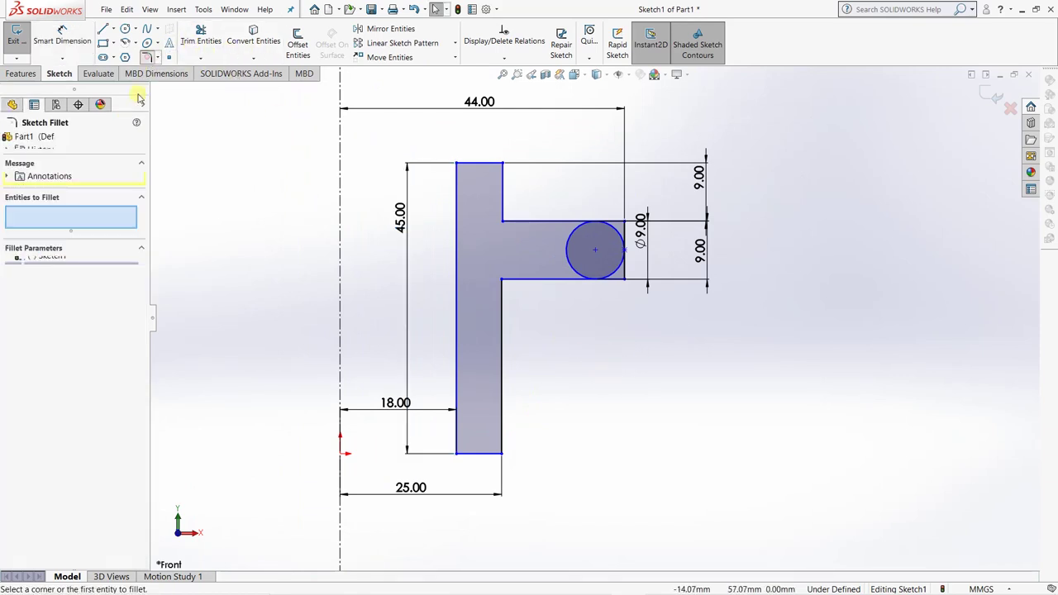
pyautogui.click(200, 37)
pyautogui.scroll(-5, 628, 219)
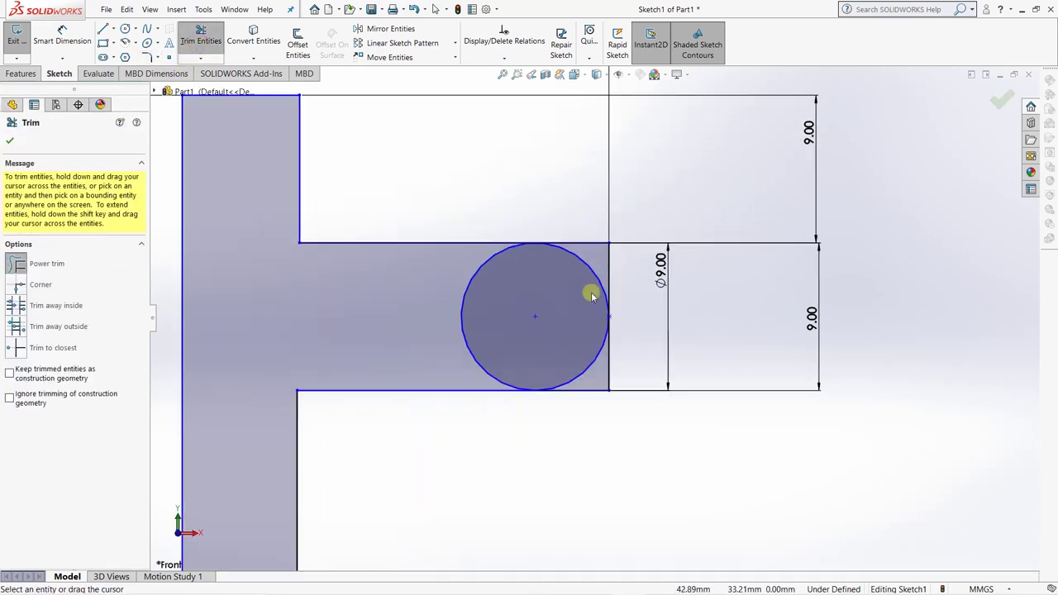
pyautogui.moveTo(580, 235); pyautogui.dragTo(616, 270)
pyautogui.moveTo(628, 359); pyautogui.dragTo(562, 402)
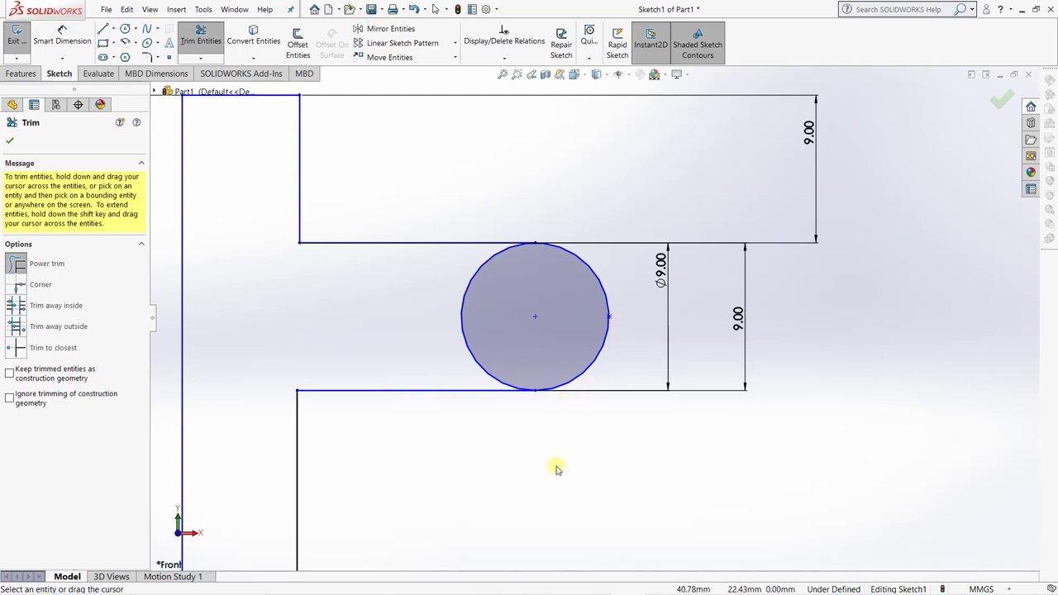
pyautogui.moveTo(498, 273); pyautogui.dragTo(478, 266)
pyautogui.press('Escape')
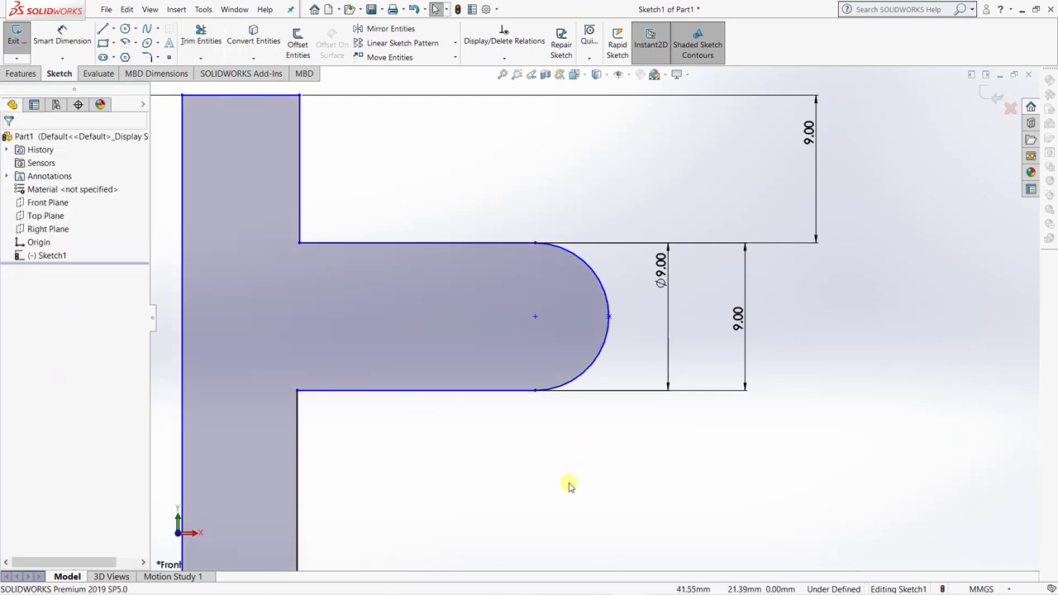
# Dimension the rounded end's tip 44 mm from the centreline.
pyautogui.scroll(-3, 599, 457)
pyautogui.scroll(5, 598, 456)
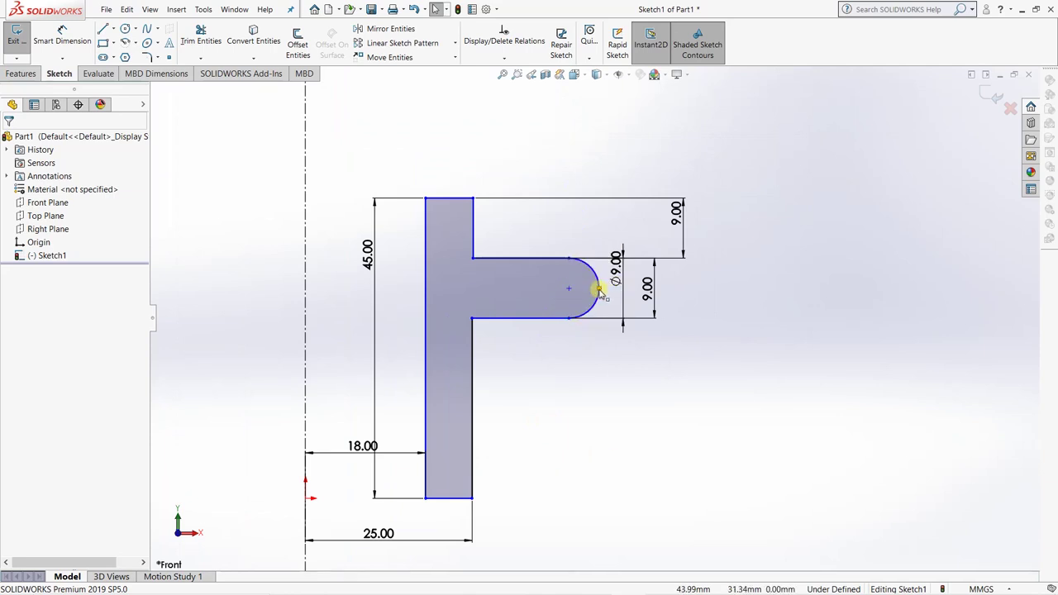
pyautogui.click(62, 37)
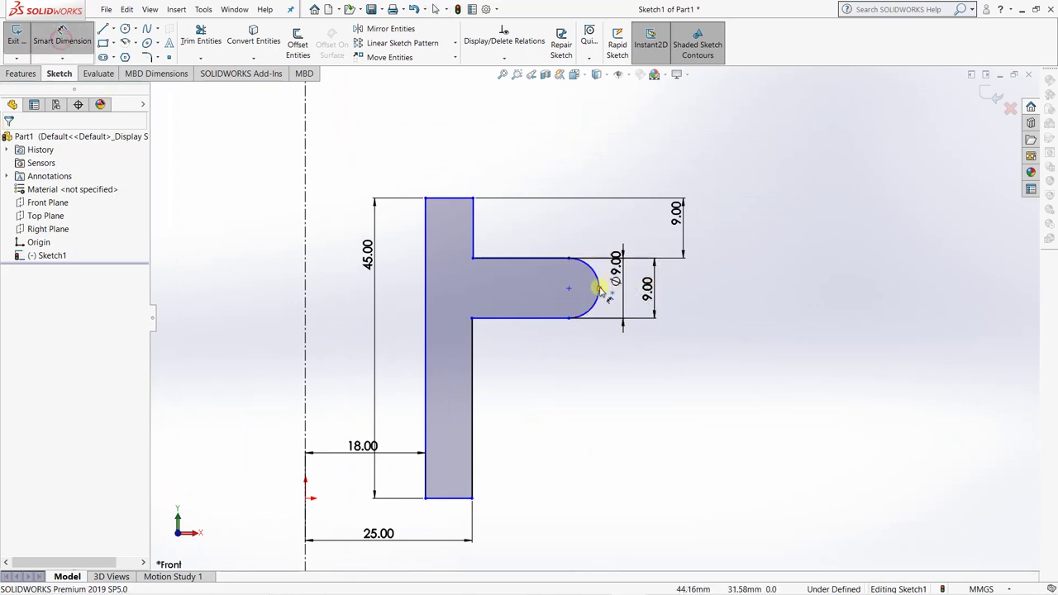
pyautogui.click(598, 288)
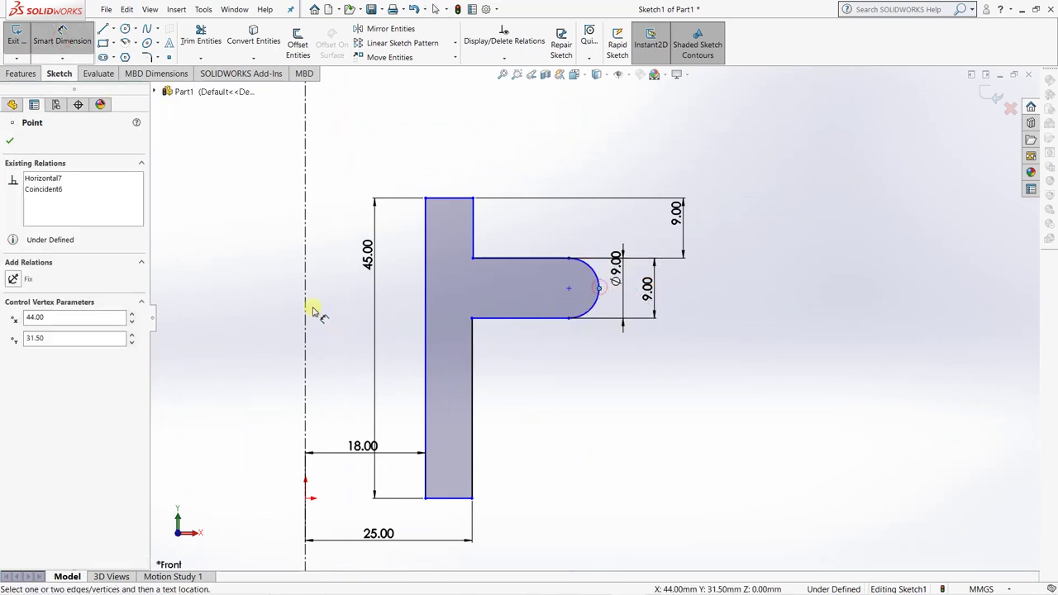
pyautogui.click(305, 299)
pyautogui.click(428, 128)
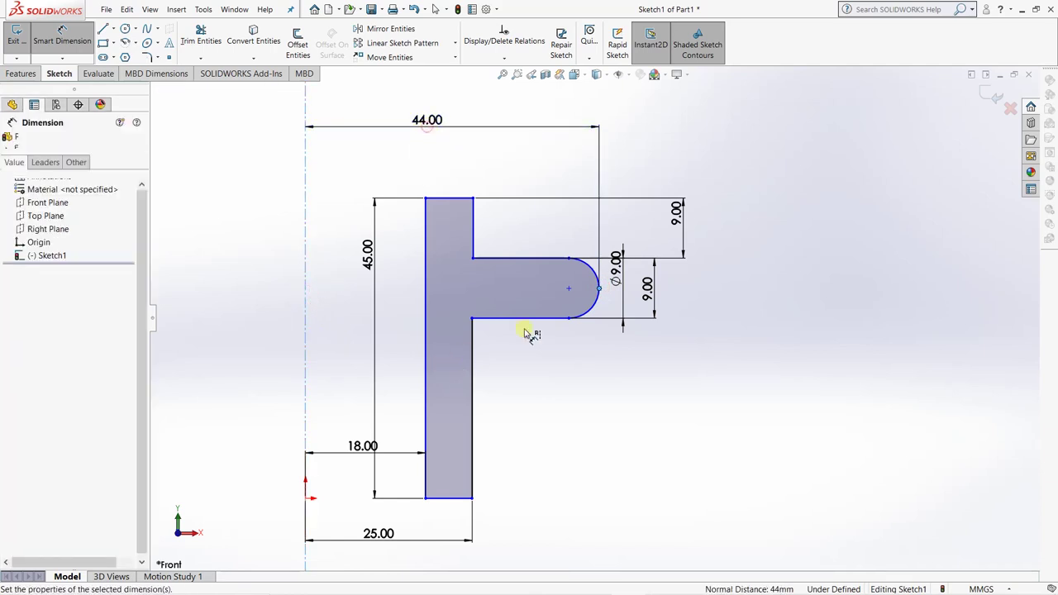
pyautogui.click(372, 110)
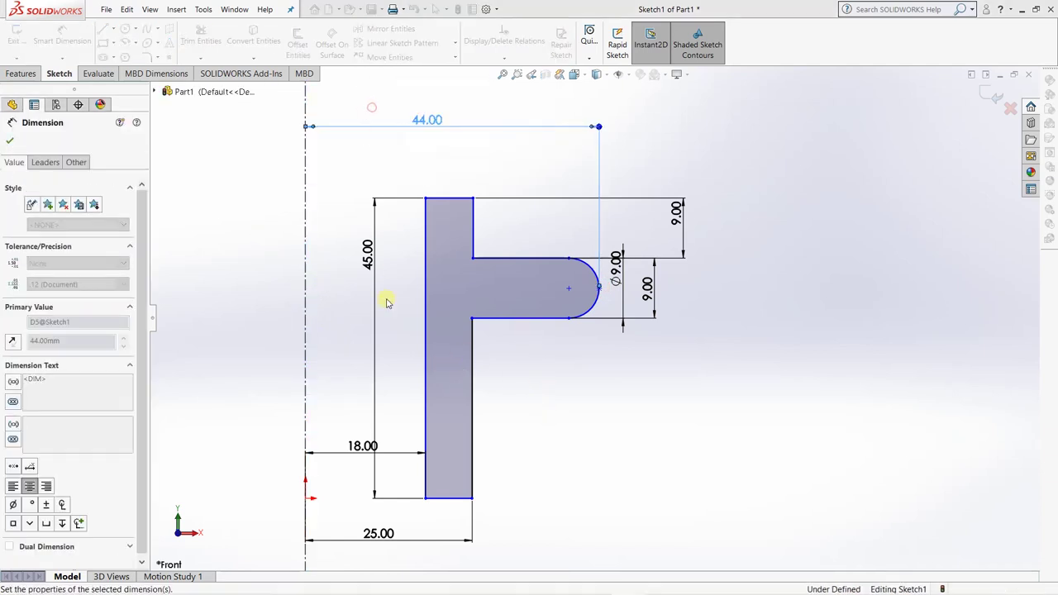
pyautogui.click(579, 398)
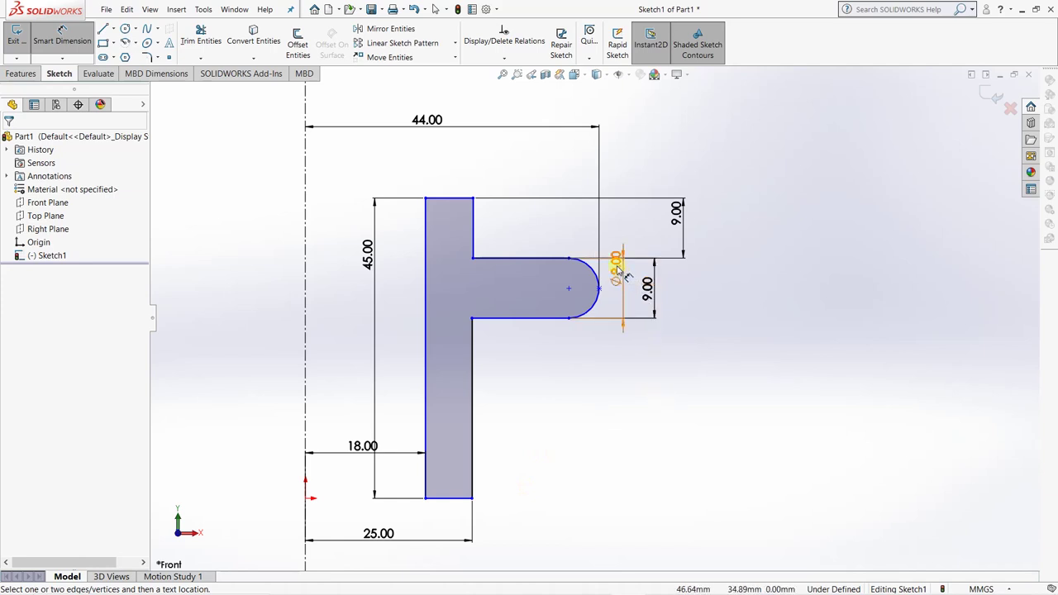
# Move the Ø9.00 diameter label below and right of the arm.
pyautogui.moveTo(618, 270); pyautogui.dragTo(717, 387)
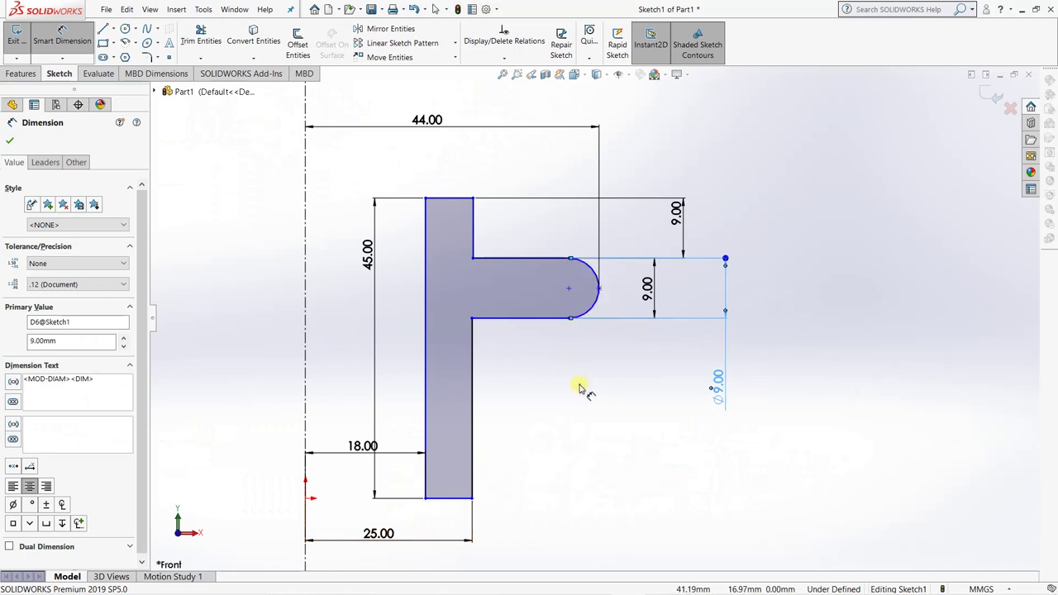
pyautogui.click(580, 389)
pyautogui.press('Escape')
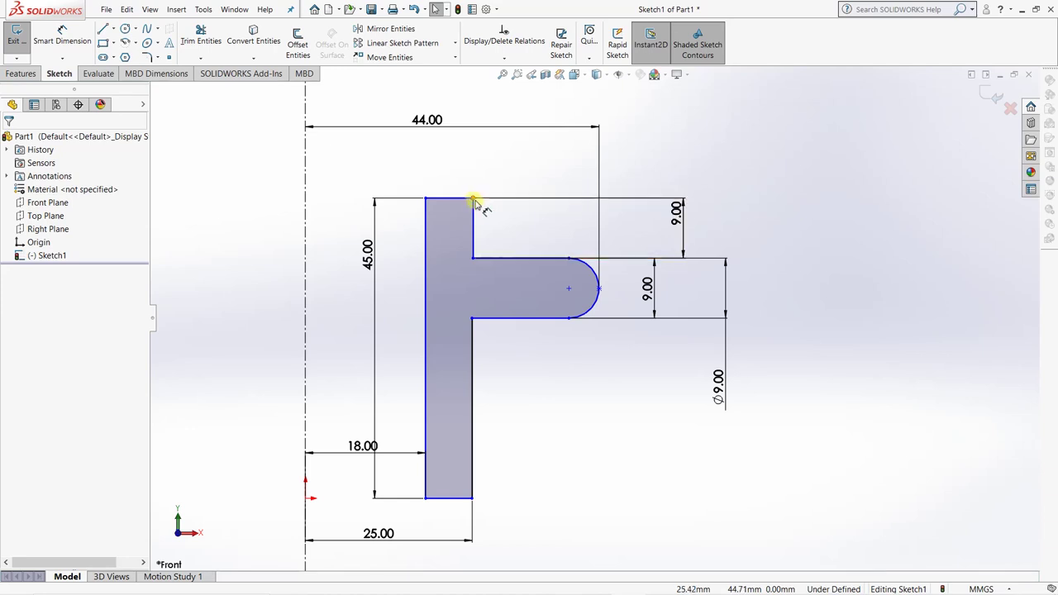
# Test whether the profile's top corner still moves and re-enter 18 on the angled dimension.
pyautogui.scroll(-1, 472, 204)
pyautogui.scroll(2, 500, 241)
pyautogui.scroll(2, 545, 291)
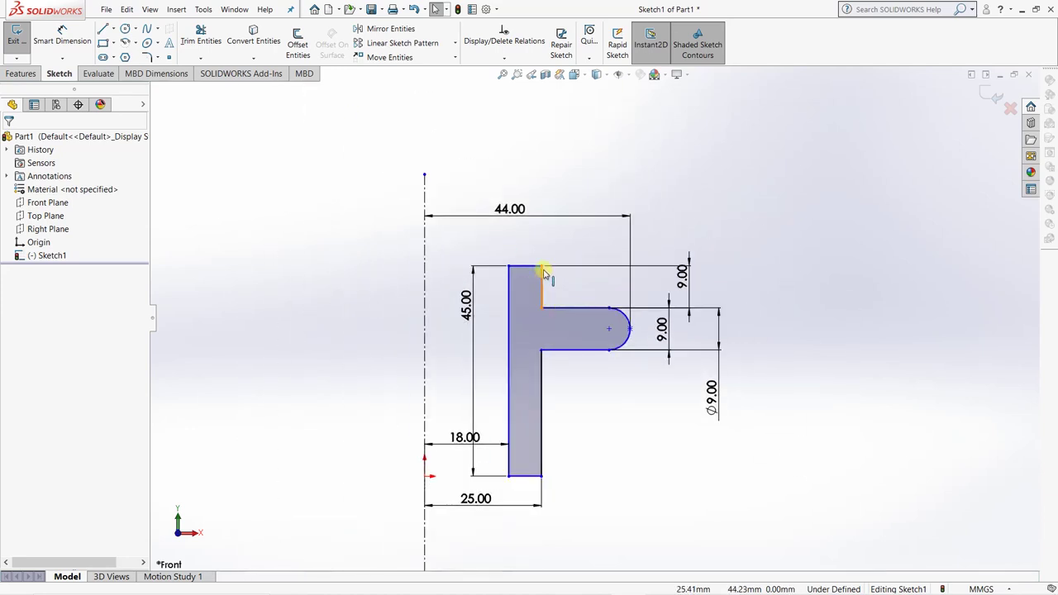
pyautogui.moveTo(541, 267)
pyautogui.mouseDown()
pyautogui.moveTo(551, 247)
pyautogui.moveTo(577, 238)
pyautogui.moveTo(559, 239)
pyautogui.moveTo(550, 250)
pyautogui.moveTo(607, 237)
pyautogui.moveTo(538, 276)
pyautogui.moveTo(642, 239)
pyautogui.moveTo(538, 262)
pyautogui.moveTo(549, 234)
pyautogui.mouseUp()
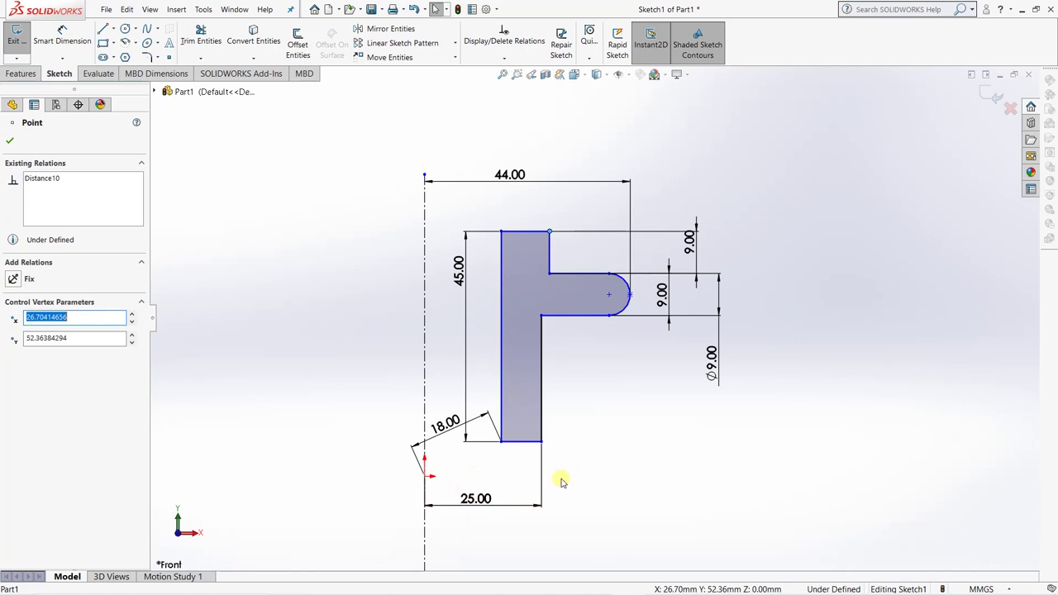
pyautogui.doubleClick(443, 424)
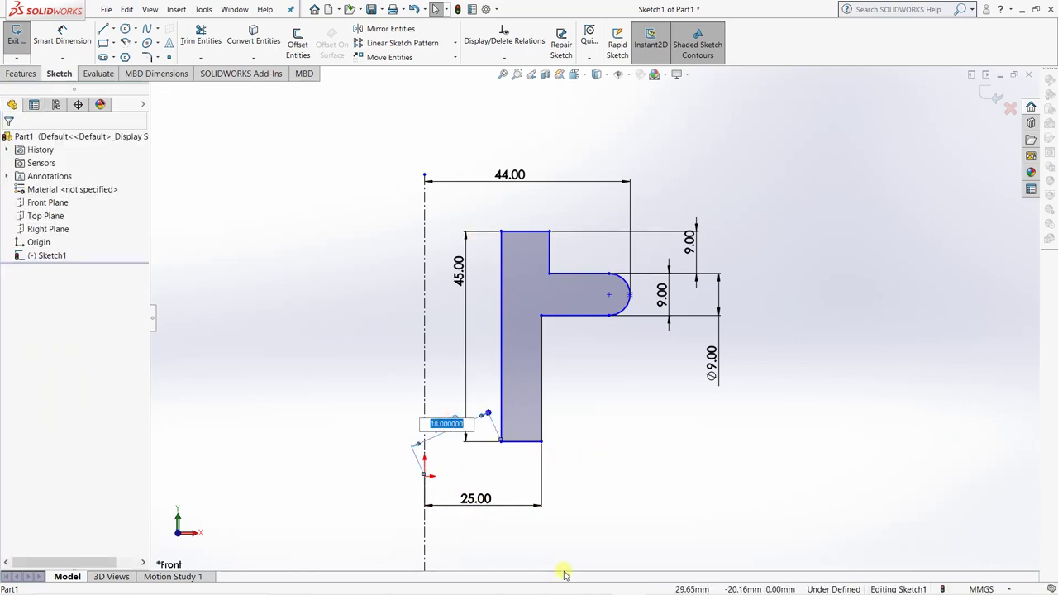
pyautogui.press('Return')
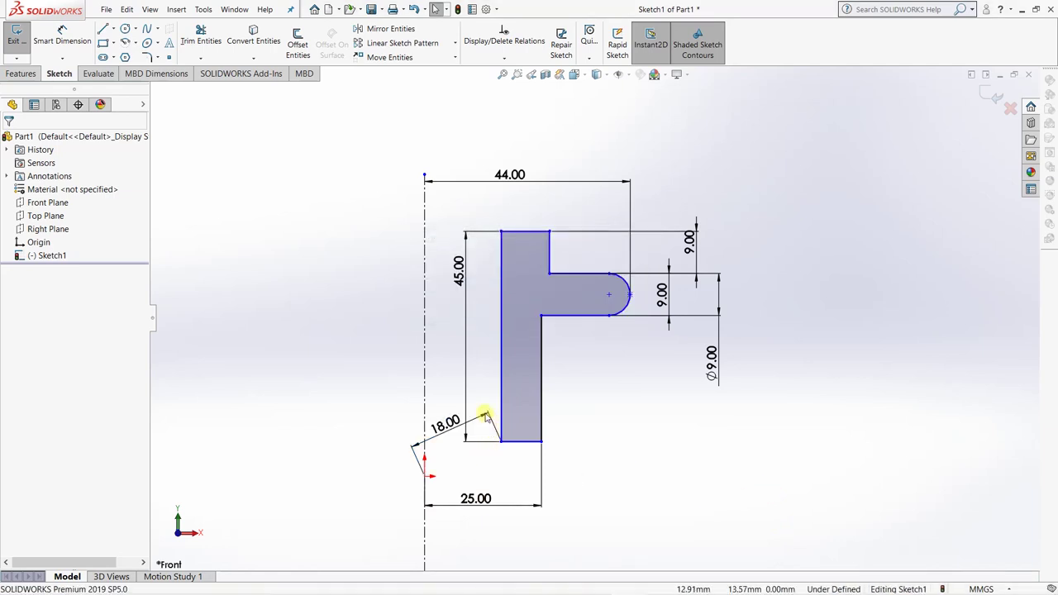
# Replace the angled 18.00 dimension with a horizontal 18 mm from the centerline to the left edge.
pyautogui.click(450, 436)
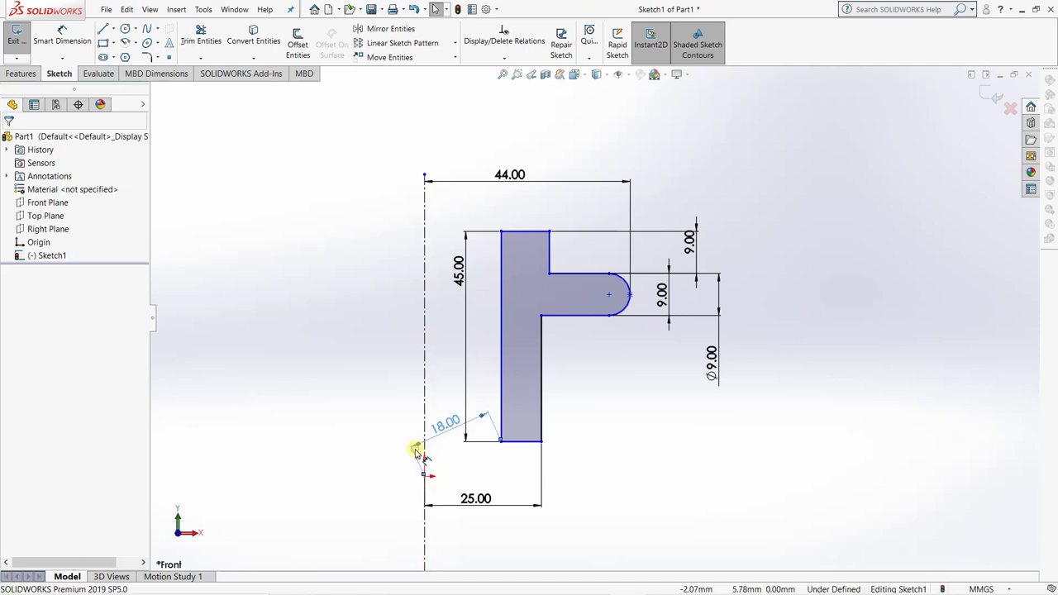
pyautogui.press('Delete')
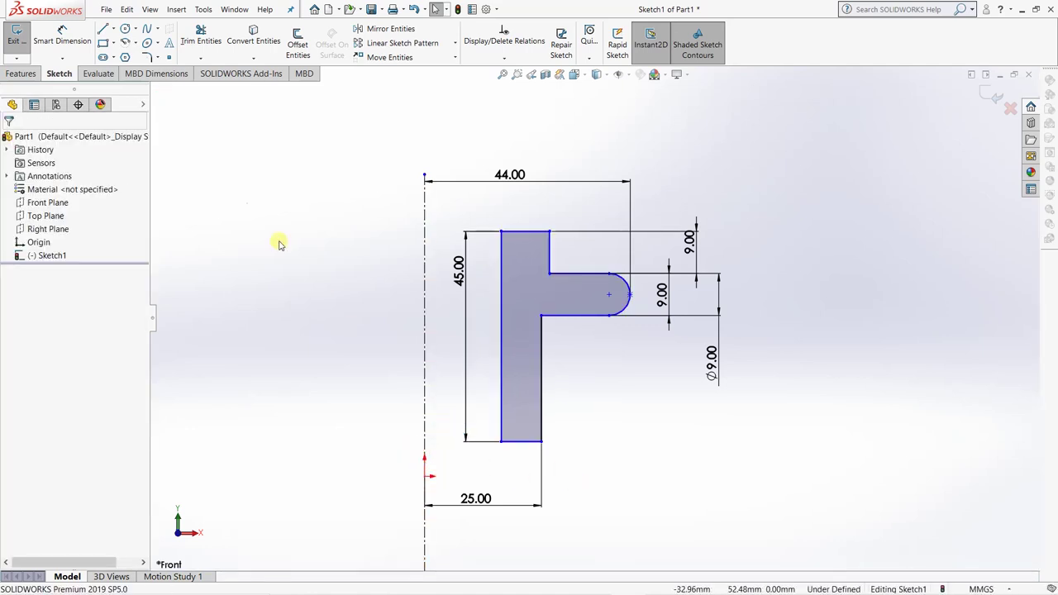
pyautogui.click(62, 37)
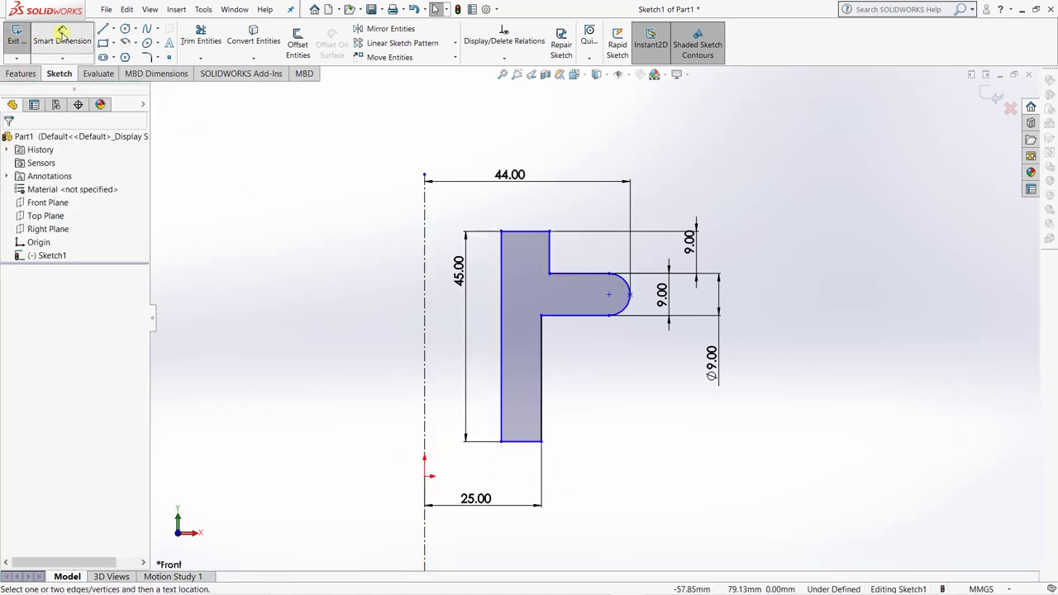
pyautogui.click(425, 377)
pyautogui.click(501, 378)
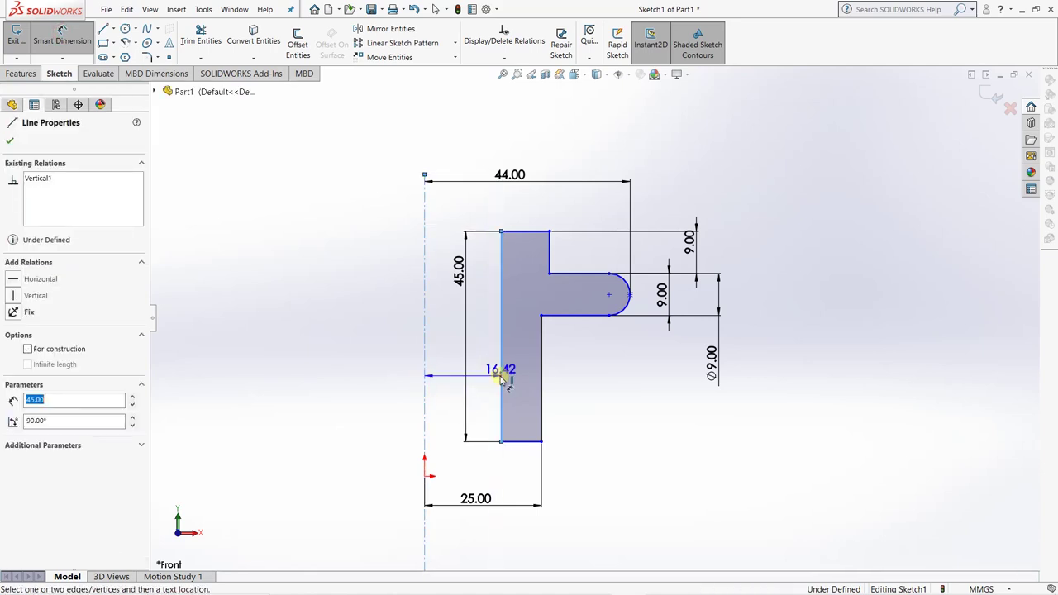
pyautogui.click(467, 467)
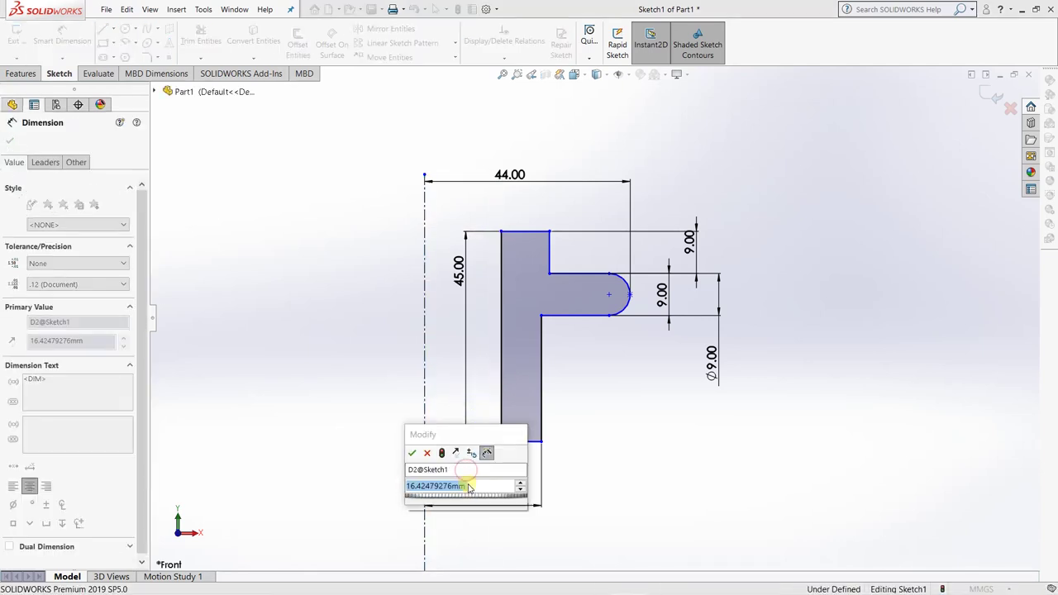
pyautogui.write('18')
pyautogui.press('Return')
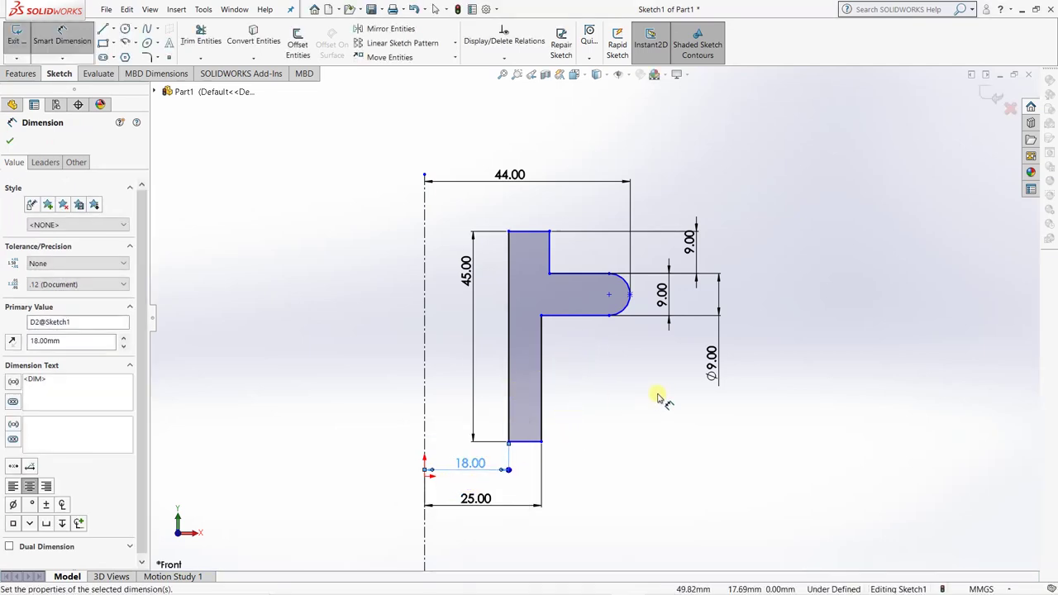
pyautogui.click(12, 140)
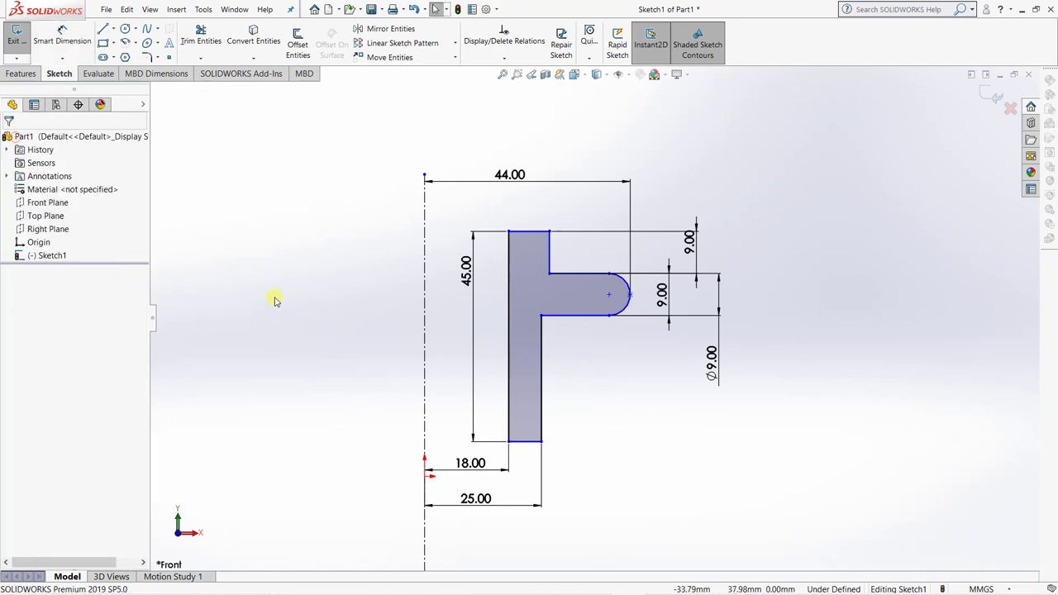
pyautogui.click(541, 366)
# Make the lower and upper right vertical edges collinear.
pyautogui.keyDown('ctrl'); pyautogui.click(551, 248); pyautogui.keyUp('ctrl')
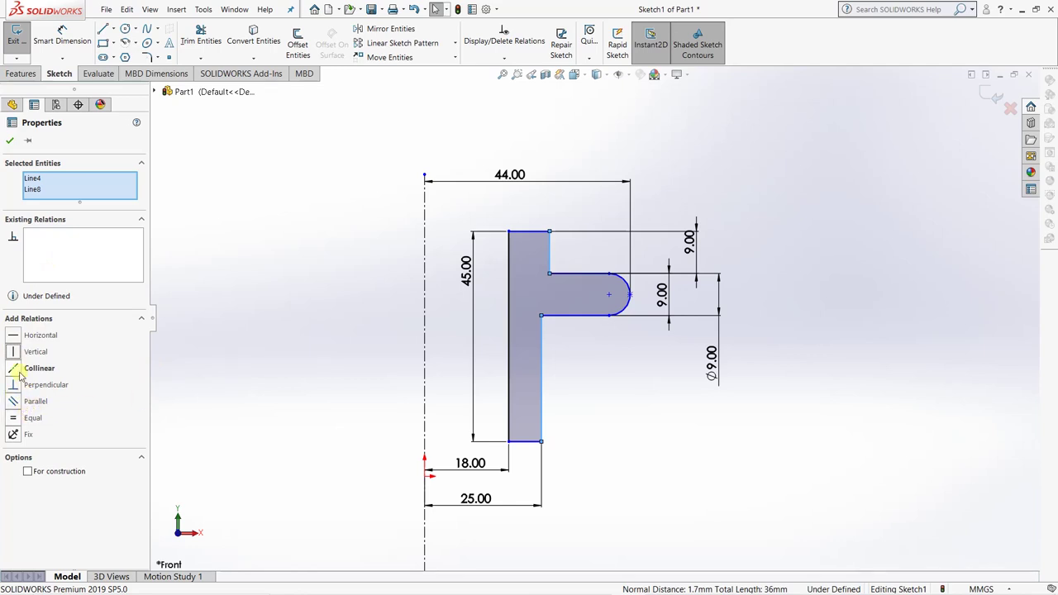
pyautogui.click(14, 369)
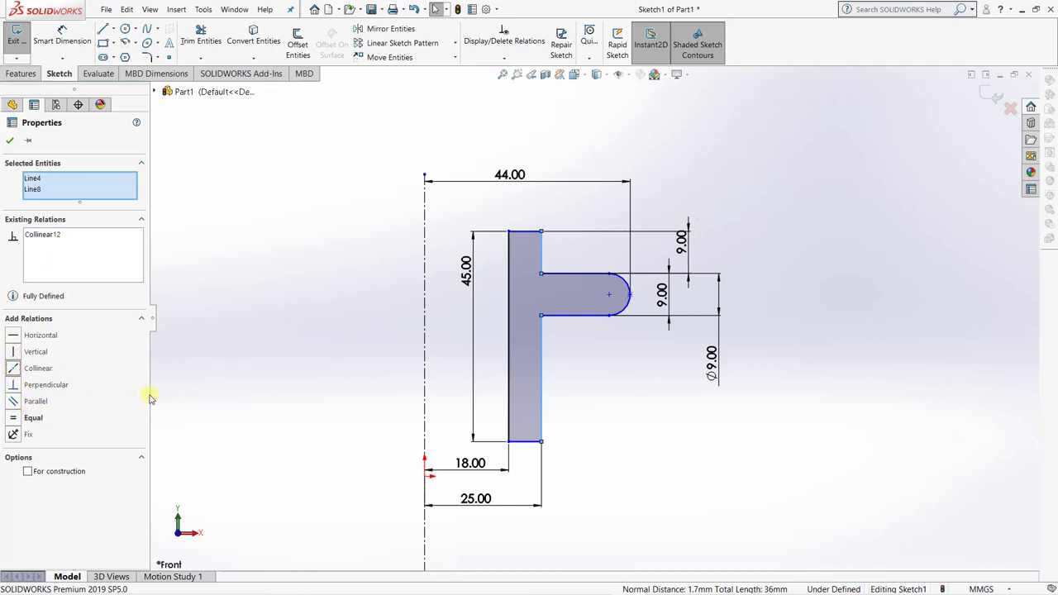
pyautogui.click(620, 390)
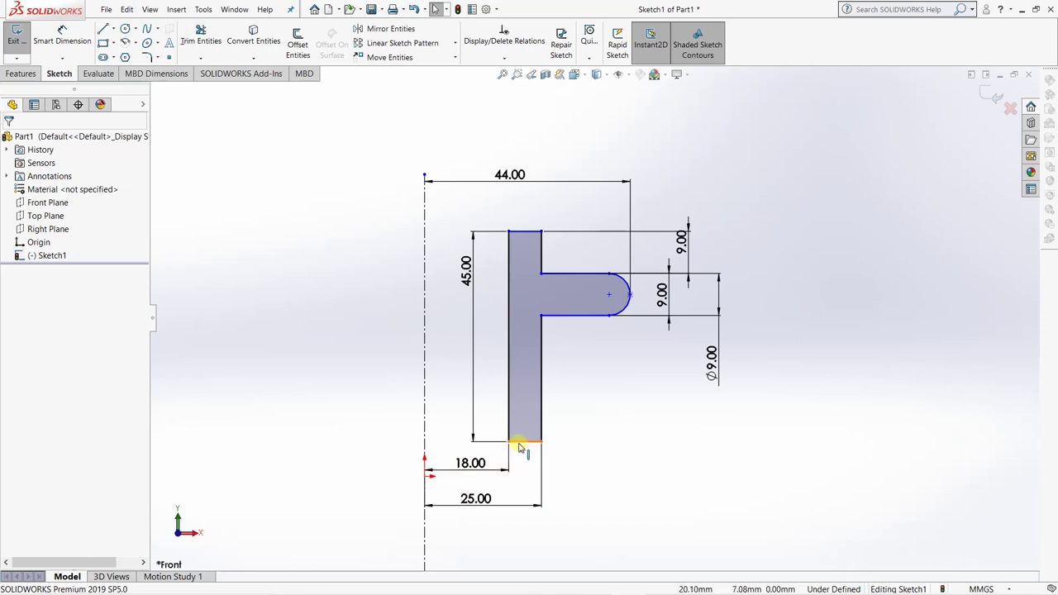
# Add a Horizontal relation between the bottom-left corner point and the origin.
pyautogui.keyDown('ctrl'); pyautogui.click(424, 477); pyautogui.keyUp('ctrl')
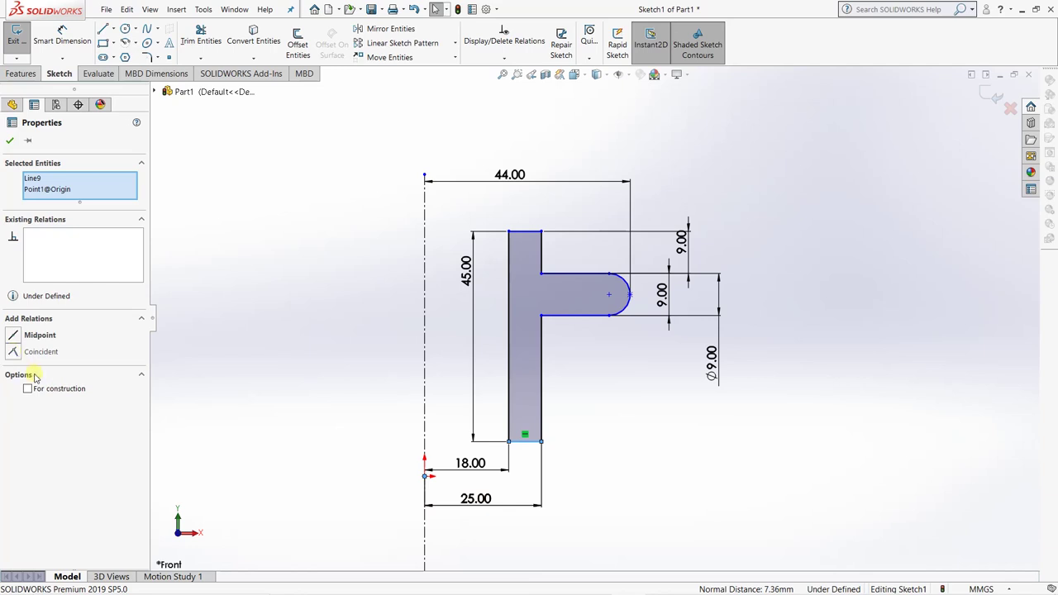
pyautogui.click(602, 501)
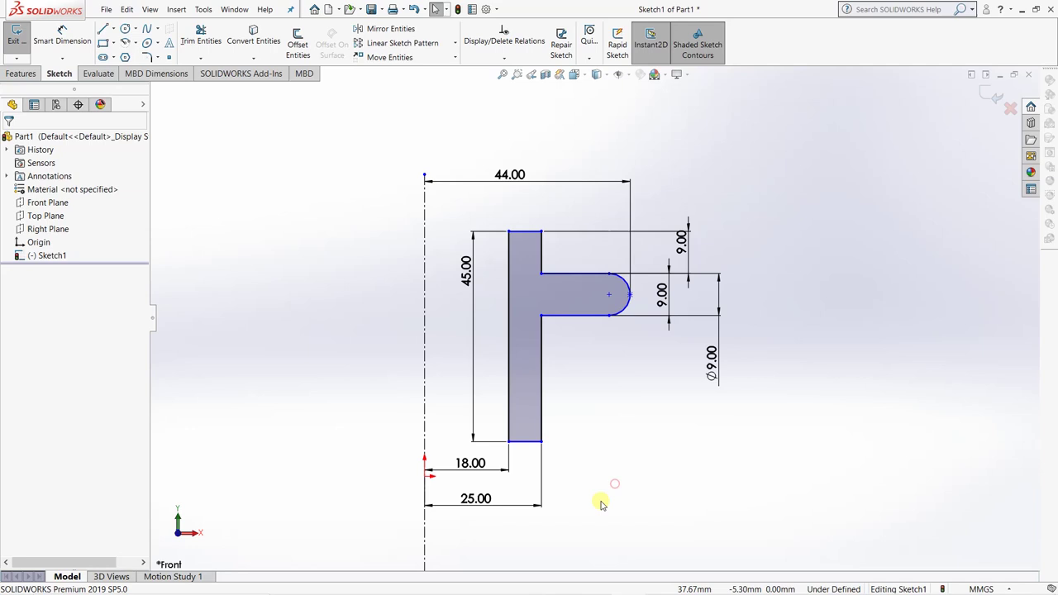
pyautogui.click(508, 440)
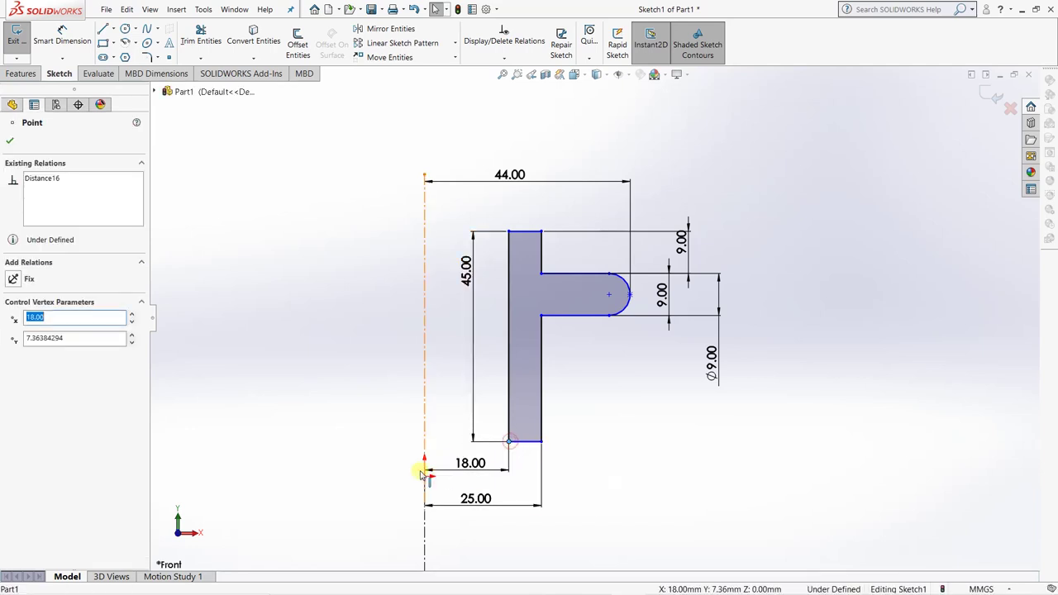
pyautogui.click(425, 477)
pyautogui.keyDown('ctrl'); pyautogui.click(424, 477); pyautogui.keyUp('ctrl')
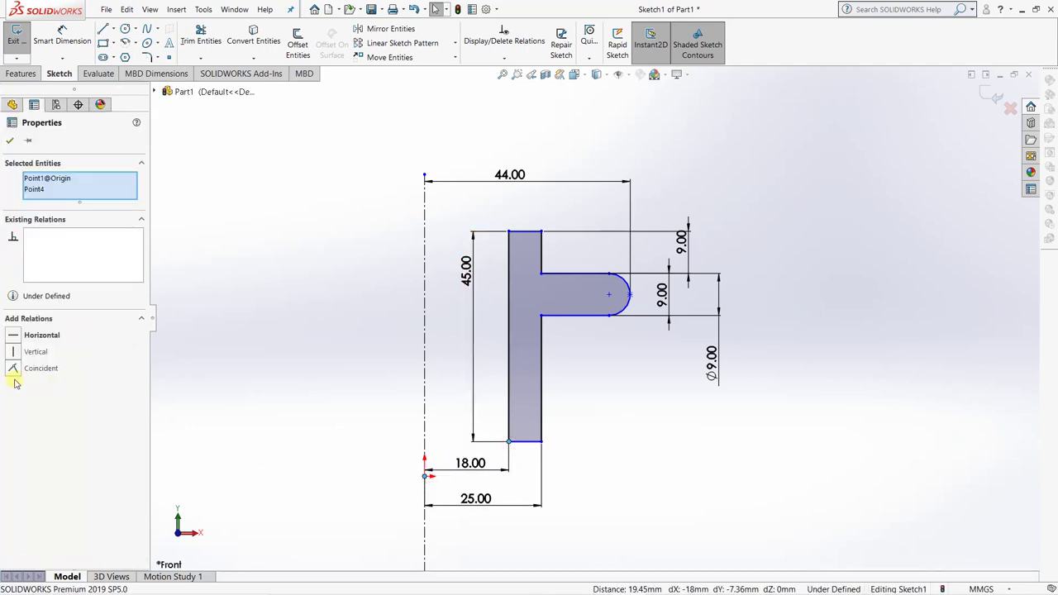
pyautogui.click(13, 335)
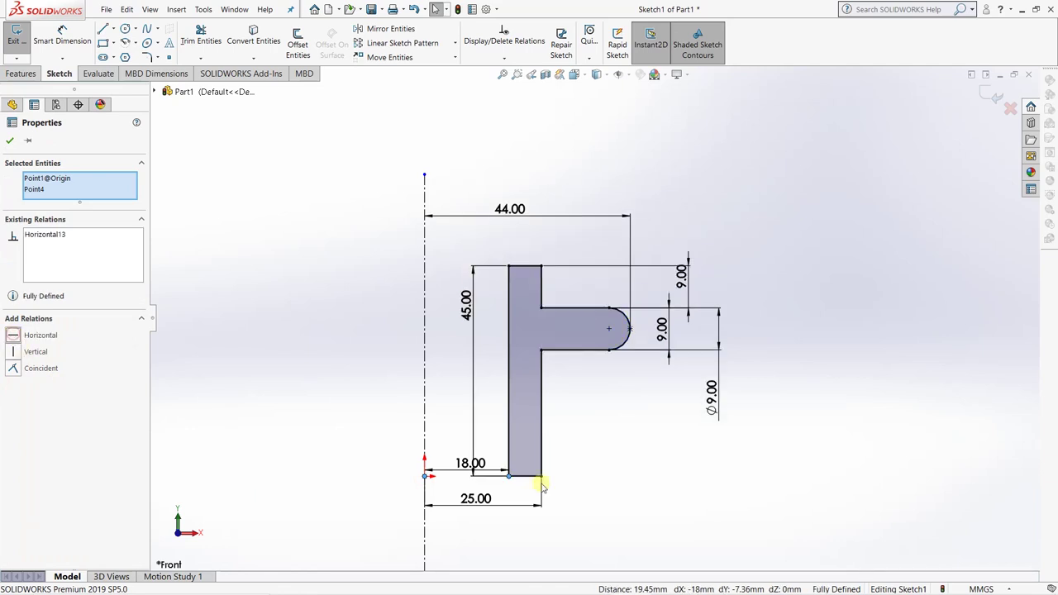
pyautogui.click(666, 501)
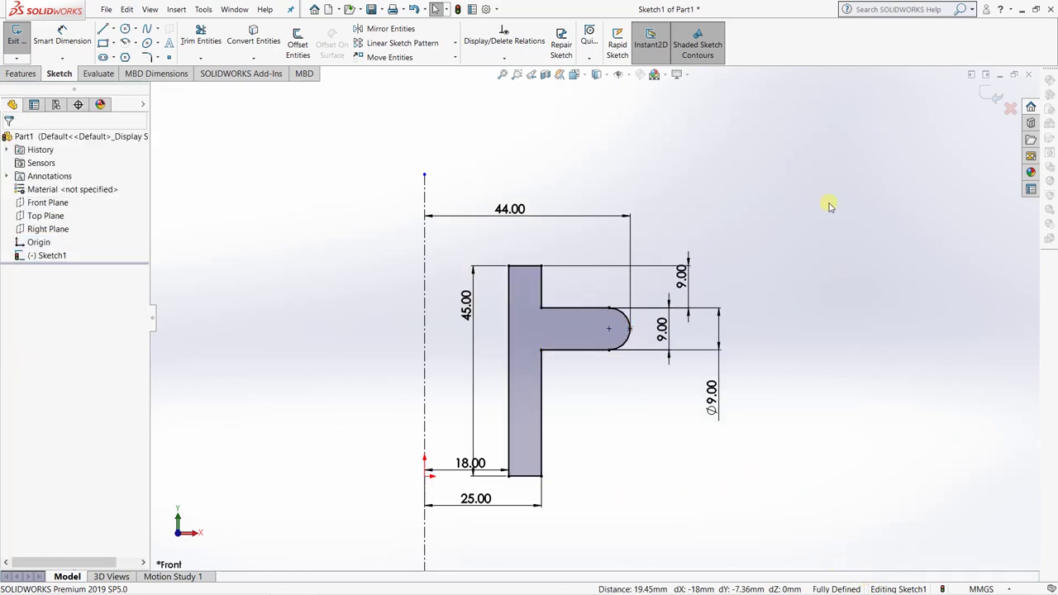
pyautogui.hotkey('alt', 'Tab')
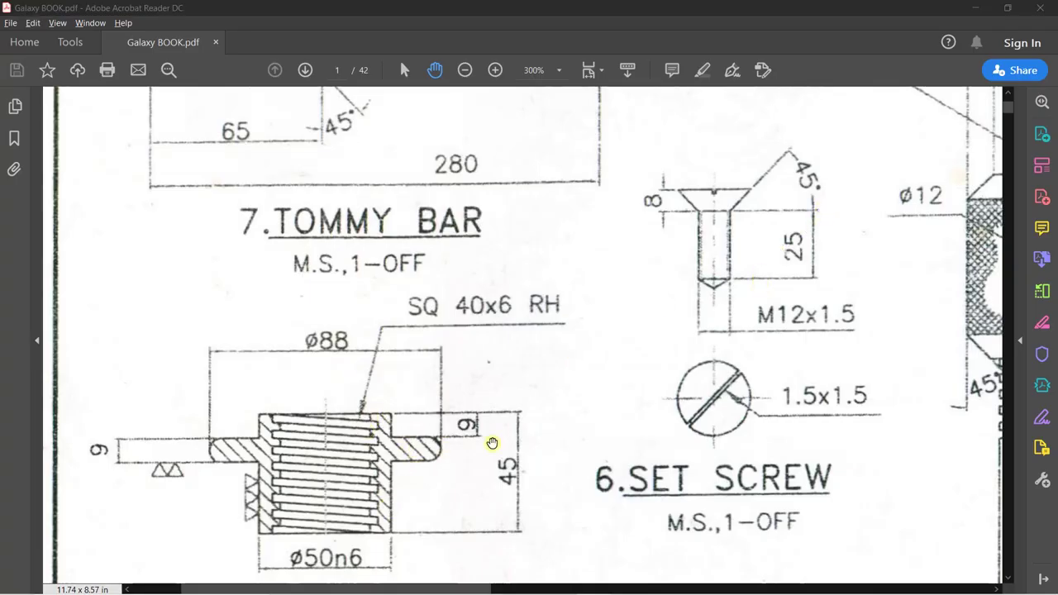
pyautogui.hotkey('alt', 'Tab')
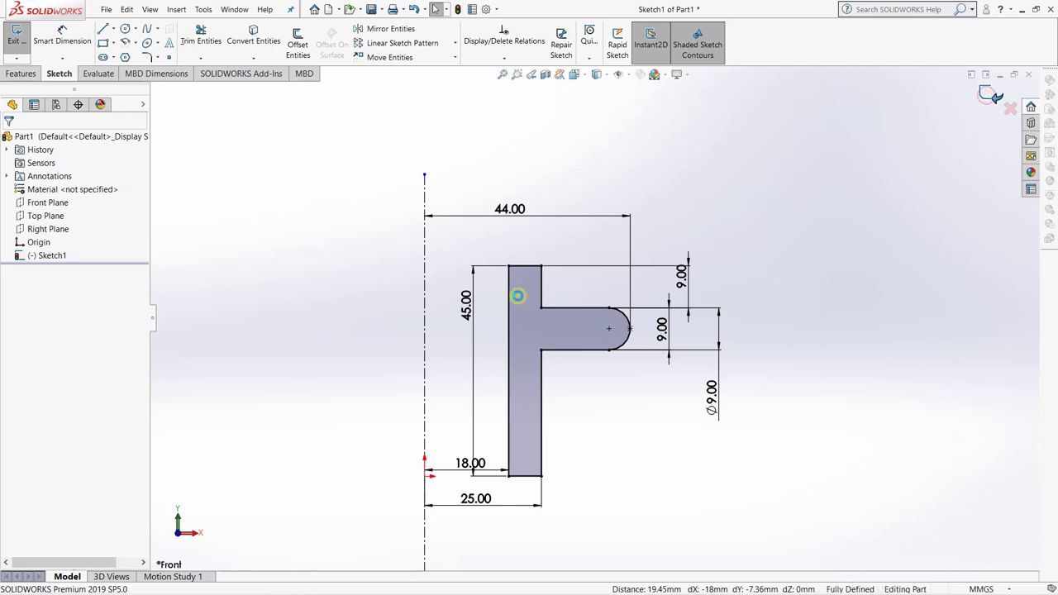
# Exit the sketch and revolve Sketch1 a full 360° about its centreline into Revolve1.
pyautogui.click(16, 37)
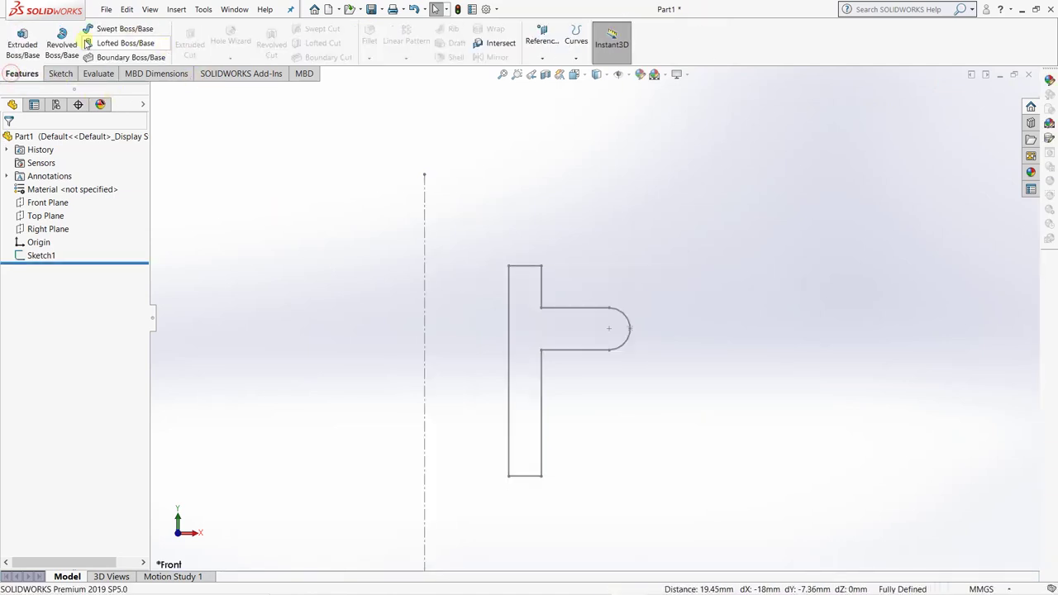
pyautogui.click(62, 45)
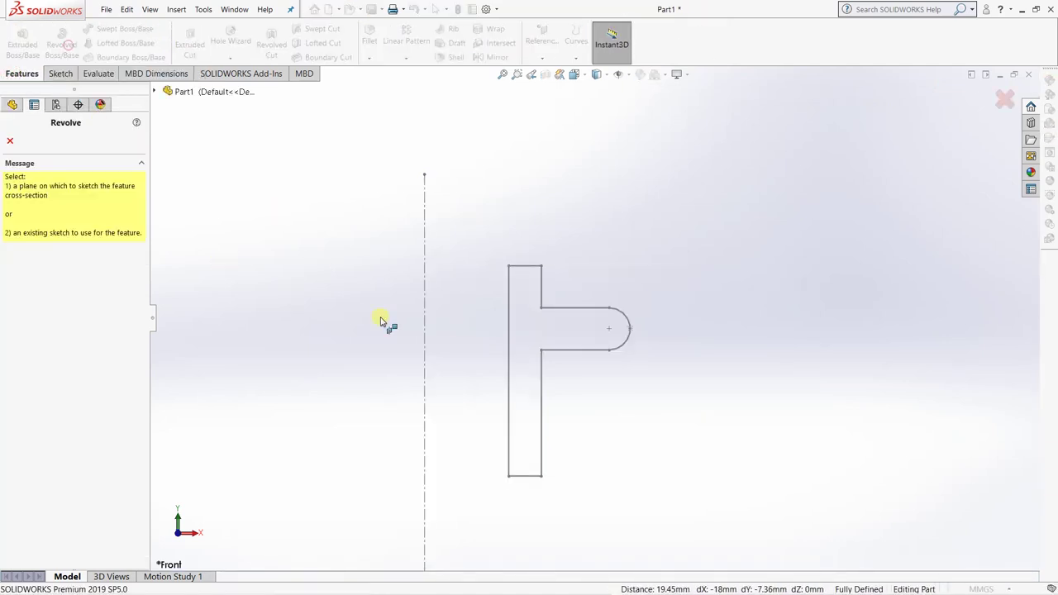
pyautogui.click(510, 381)
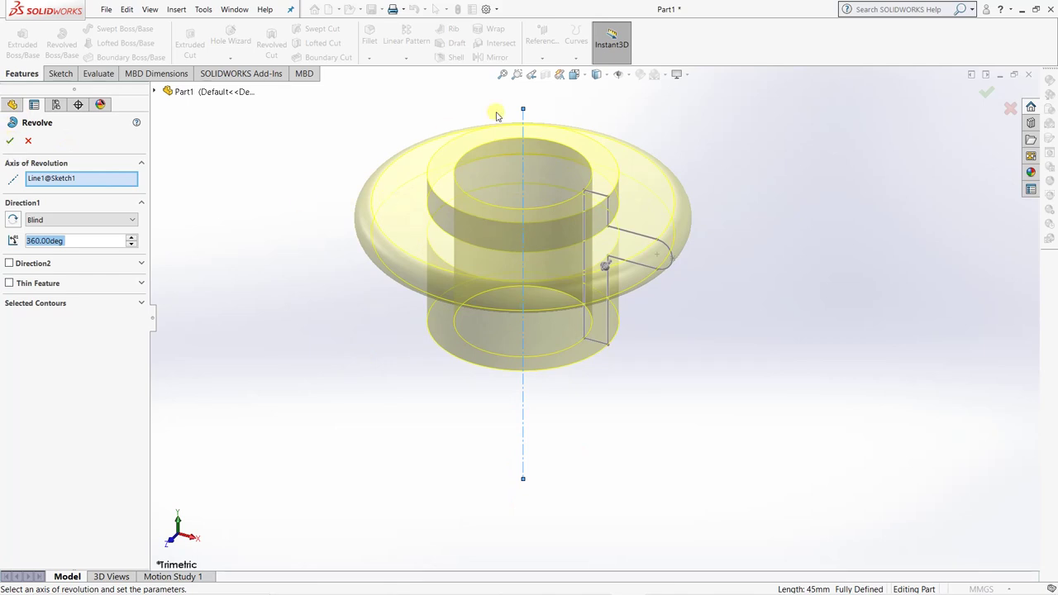
pyautogui.click(11, 143)
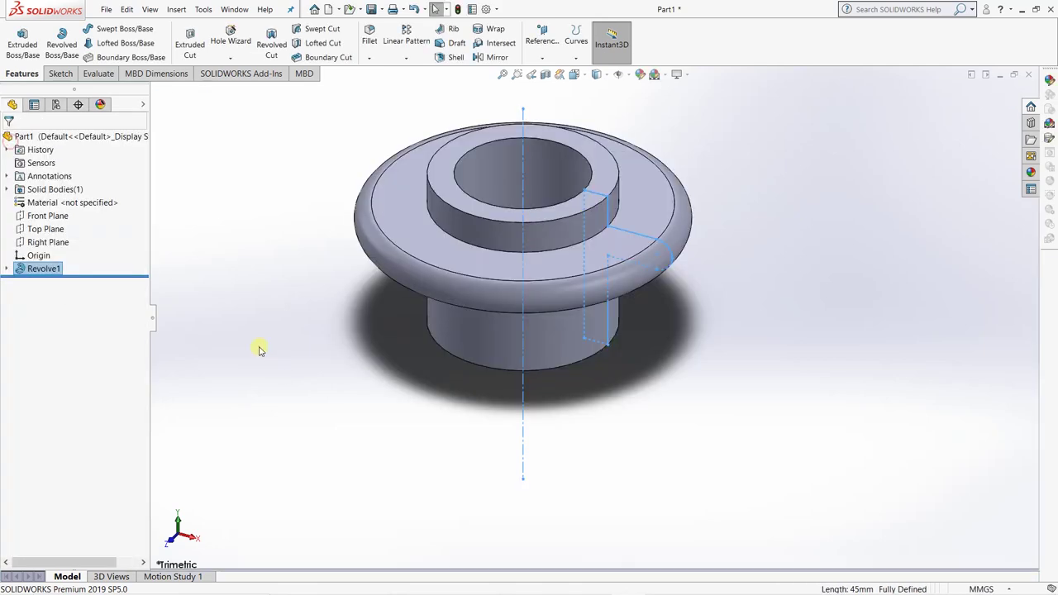
pyautogui.moveTo(649, 427); pyautogui.dragTo(537, 210, button='middle')
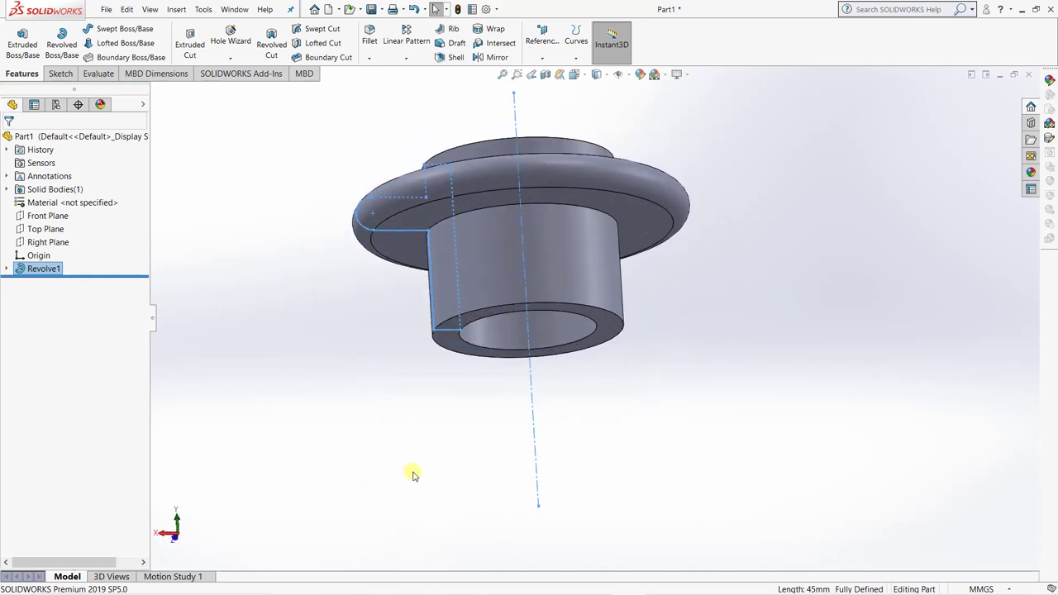
pyautogui.click(366, 444)
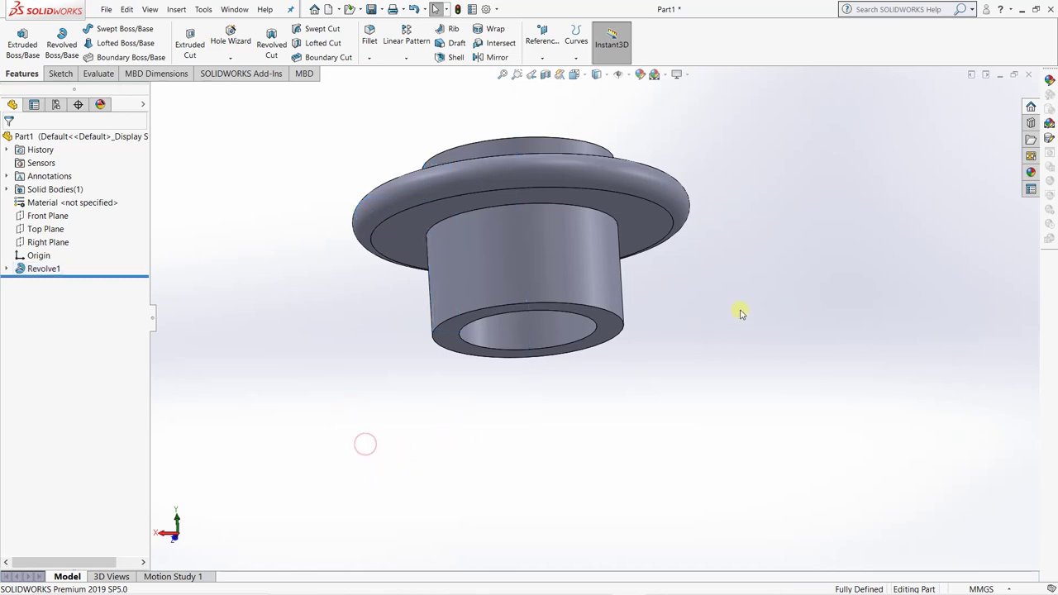
# Open Sketch2 on the Right Plane and orient the view Normal To it.
pyautogui.moveTo(739, 309)
pyautogui.mouseDown(button='middle')
pyautogui.moveTo(713, 345)
pyautogui.moveTo(723, 322)
pyautogui.moveTo(716, 338)
pyautogui.moveTo(725, 330)
pyautogui.moveTo(691, 342)
pyautogui.mouseUp(button='middle')
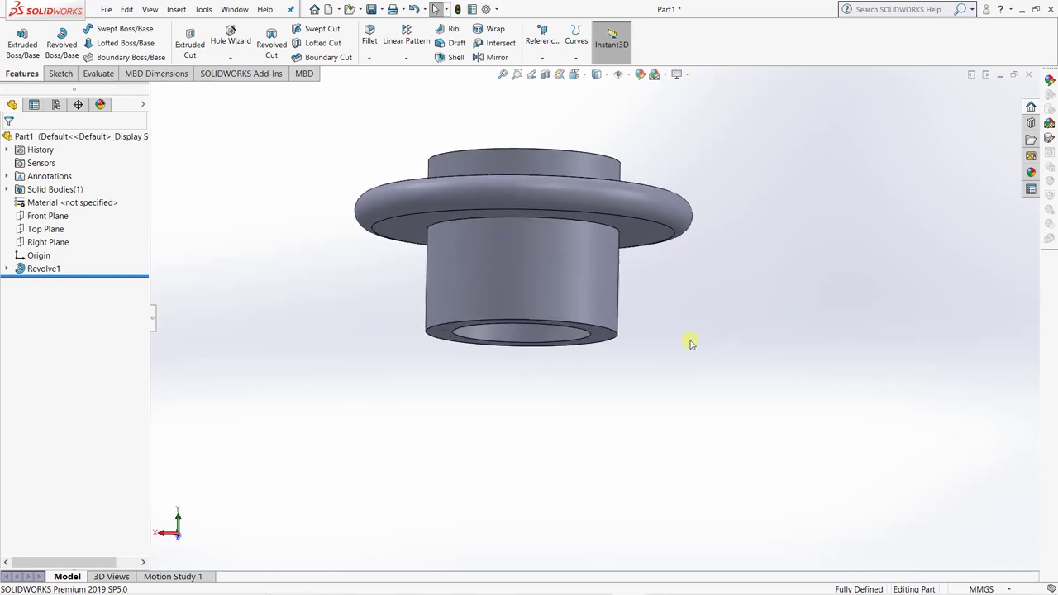
pyautogui.click(45, 243)
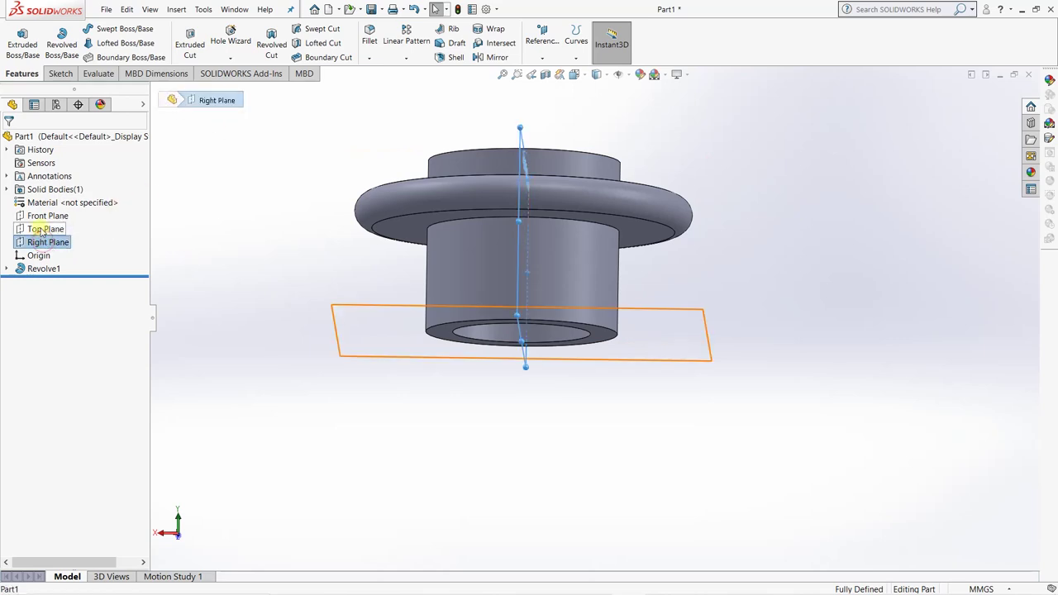
pyautogui.click(59, 73)
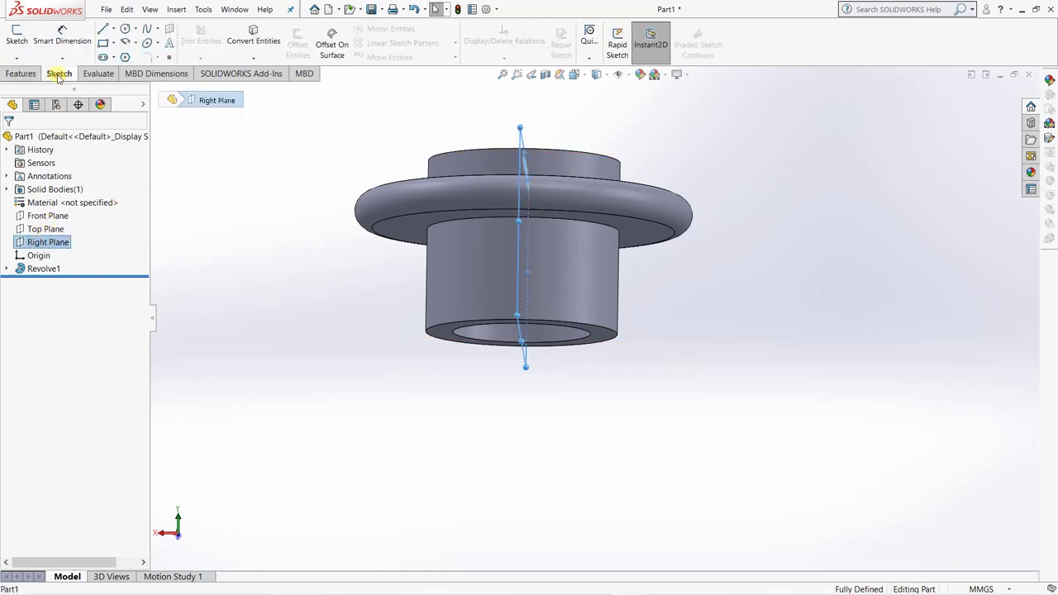
pyautogui.click(17, 37)
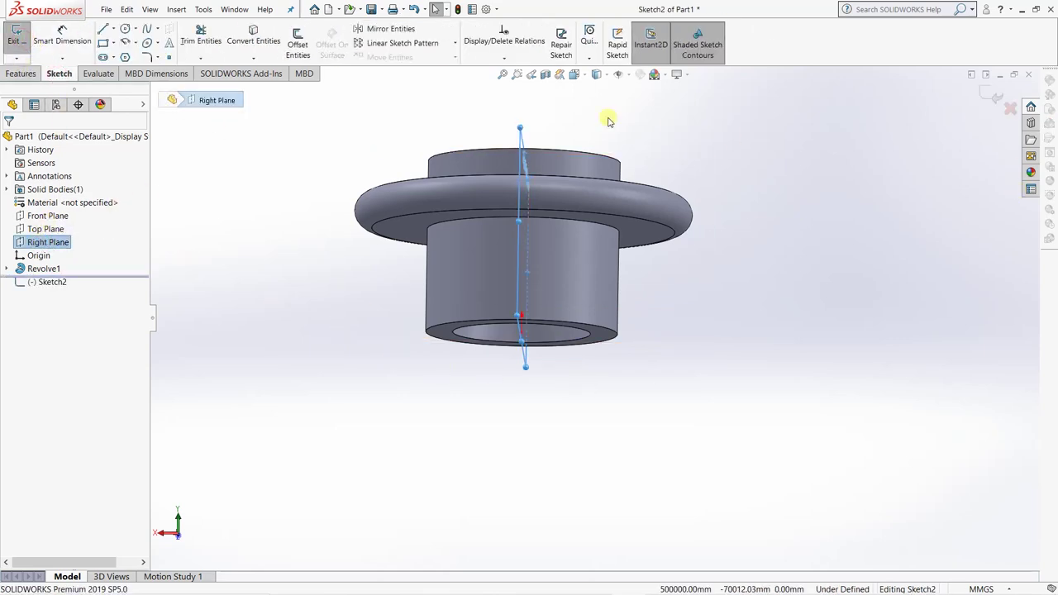
pyautogui.click(575, 75)
pyautogui.click(636, 137)
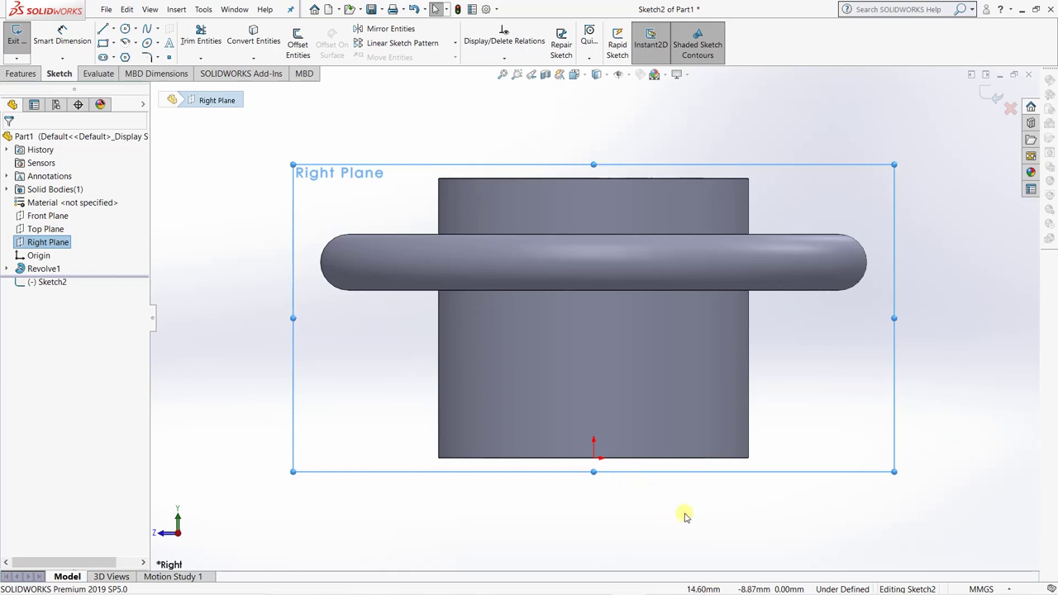
pyautogui.moveTo(685, 515)
pyautogui.mouseDown(button='middle')
pyautogui.moveTo(682, 477)
pyautogui.moveTo(701, 502)
pyautogui.mouseUp(button='middle')
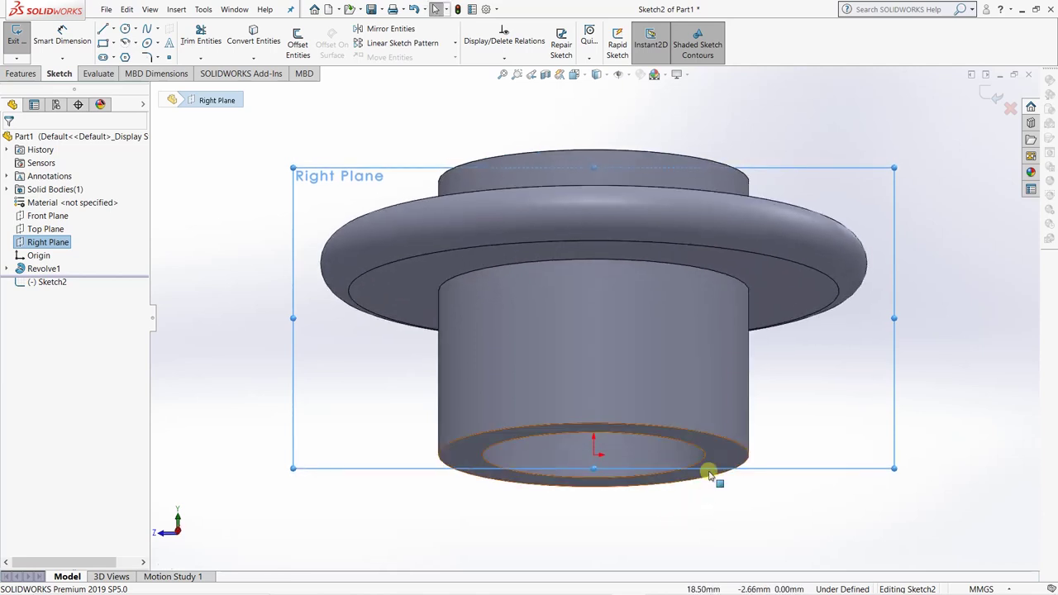
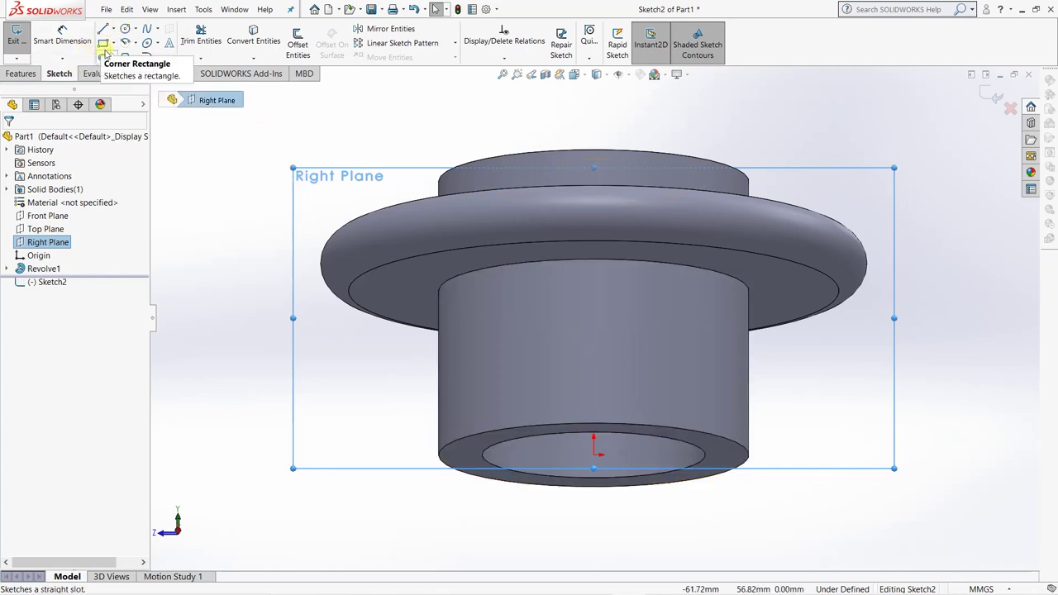
# Switch to the Right view and draw a small corner rectangle on the part's bottom edge.
pyautogui.click(576, 74)
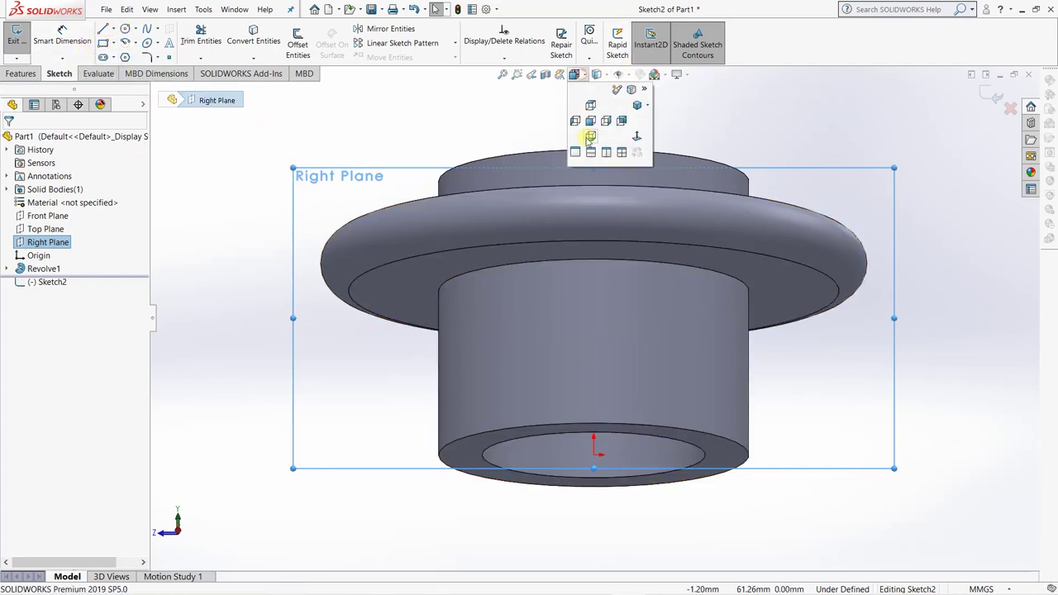
pyautogui.click(636, 136)
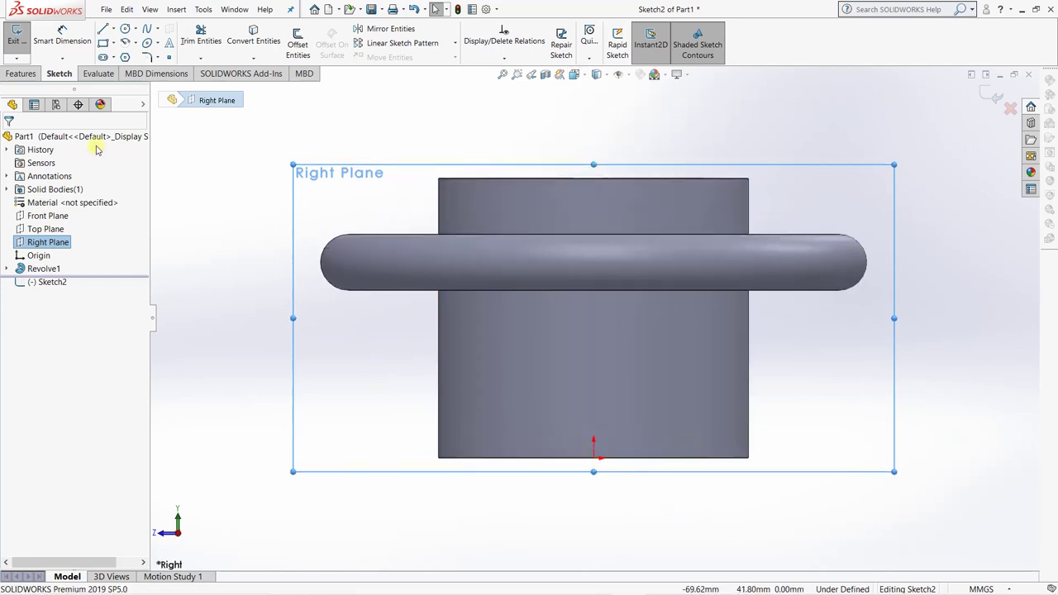
pyautogui.click(104, 43)
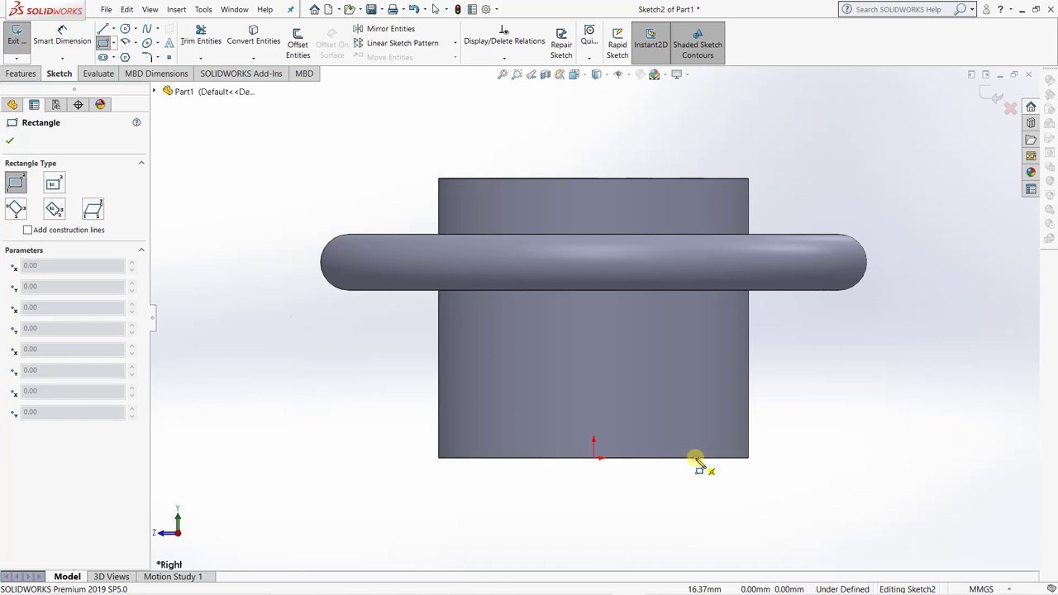
pyautogui.click(695, 458)
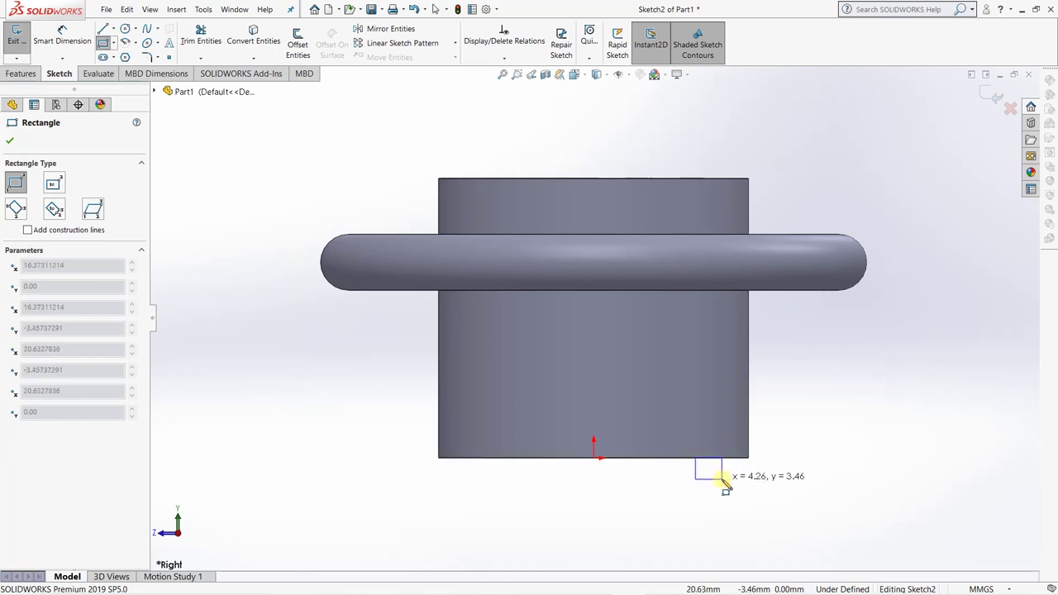
pyautogui.click(721, 480)
# Dimension the rectangle's height and width to 2 mm each.
pyautogui.click(62, 37)
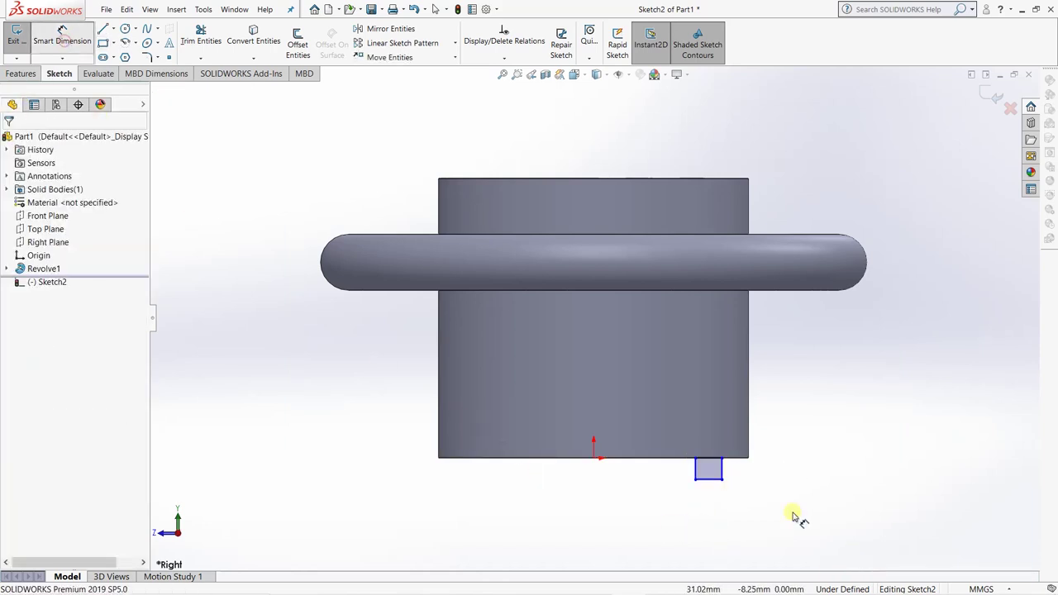
pyautogui.click(722, 471)
pyautogui.click(744, 475)
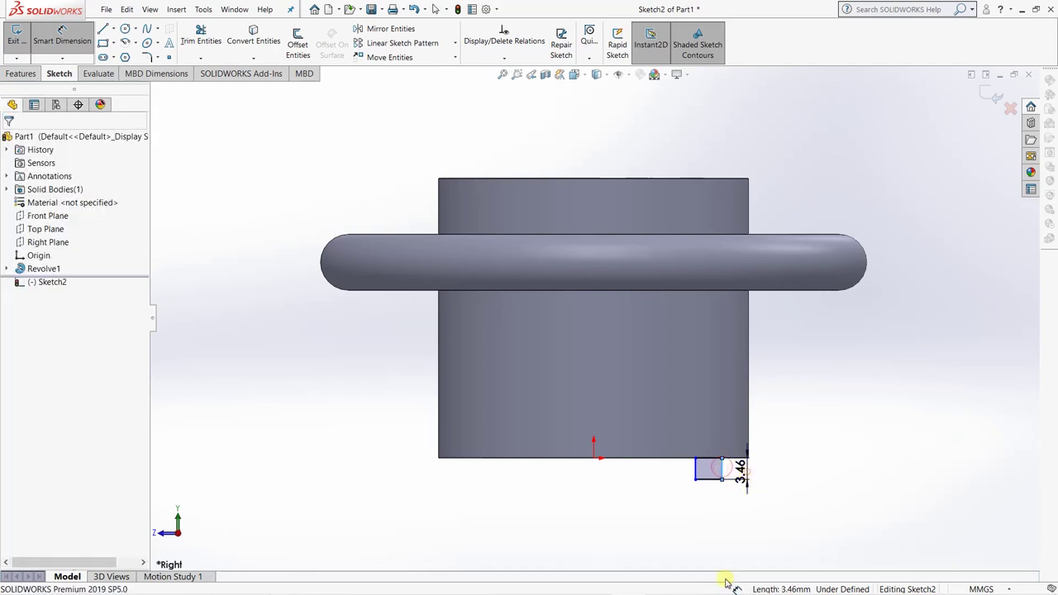
pyautogui.write('2.00mm')
pyautogui.press('Return')
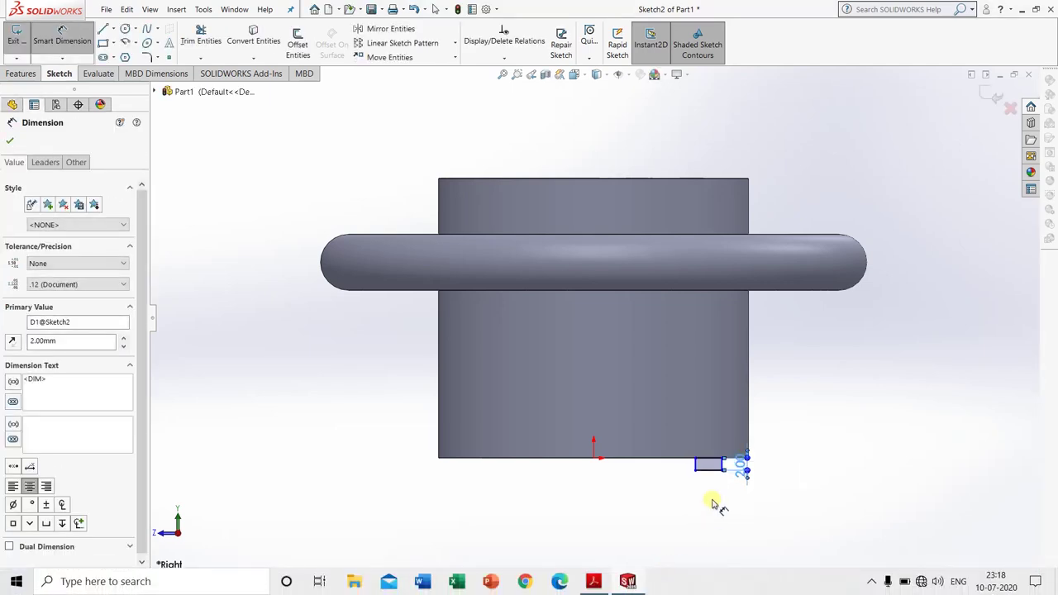
pyautogui.click(708, 472)
pyautogui.click(711, 491)
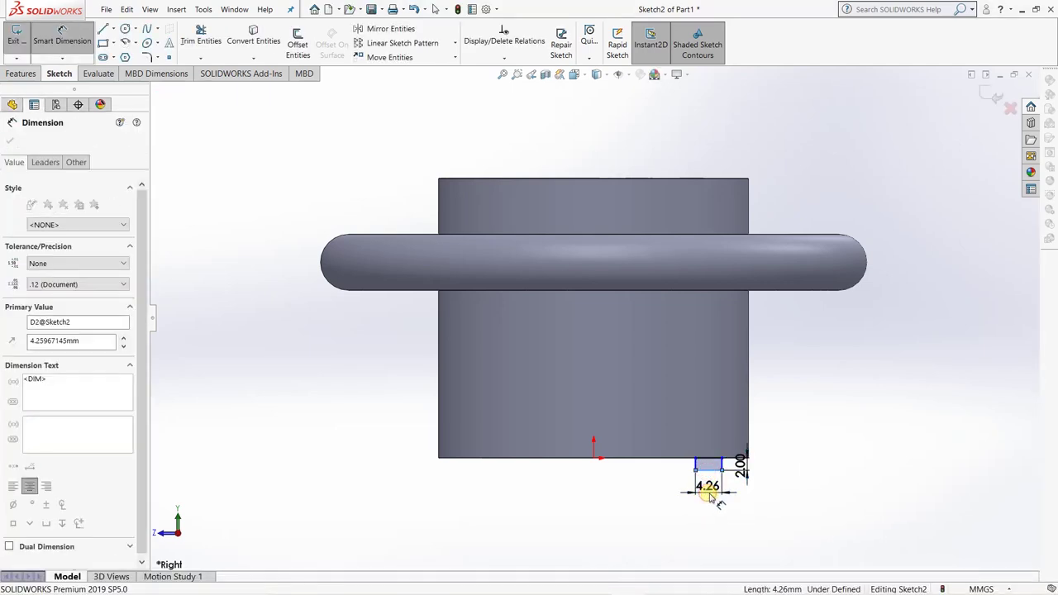
pyautogui.write('2')
pyautogui.press('Return')
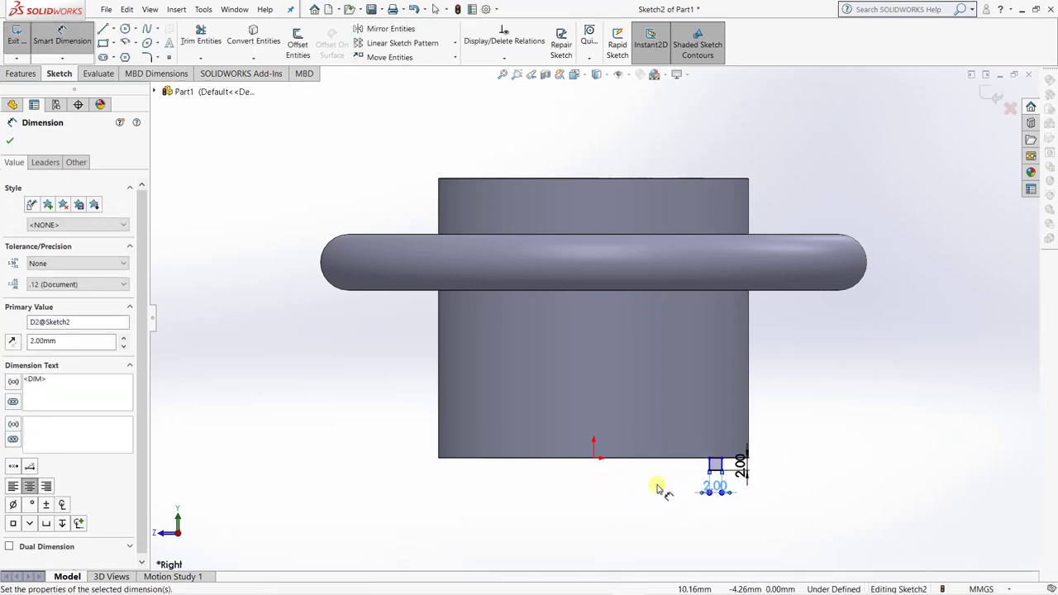
# Dimension the rectangle corner 18 mm from the origin and exit Sketch2.
pyautogui.moveTo(656, 487); pyautogui.dragTo(655, 452, button='middle')
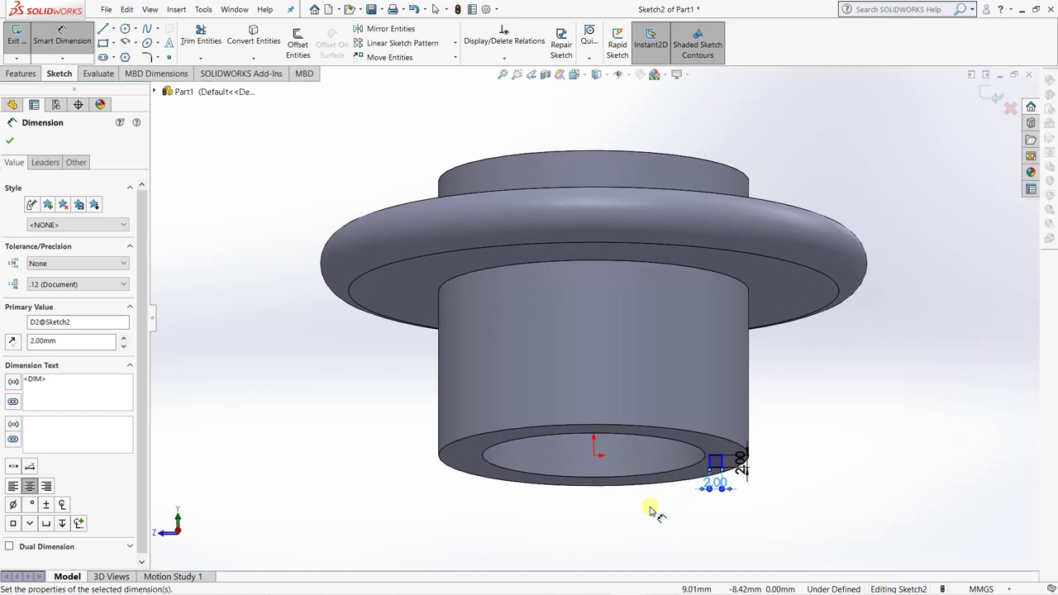
pyautogui.click(595, 455)
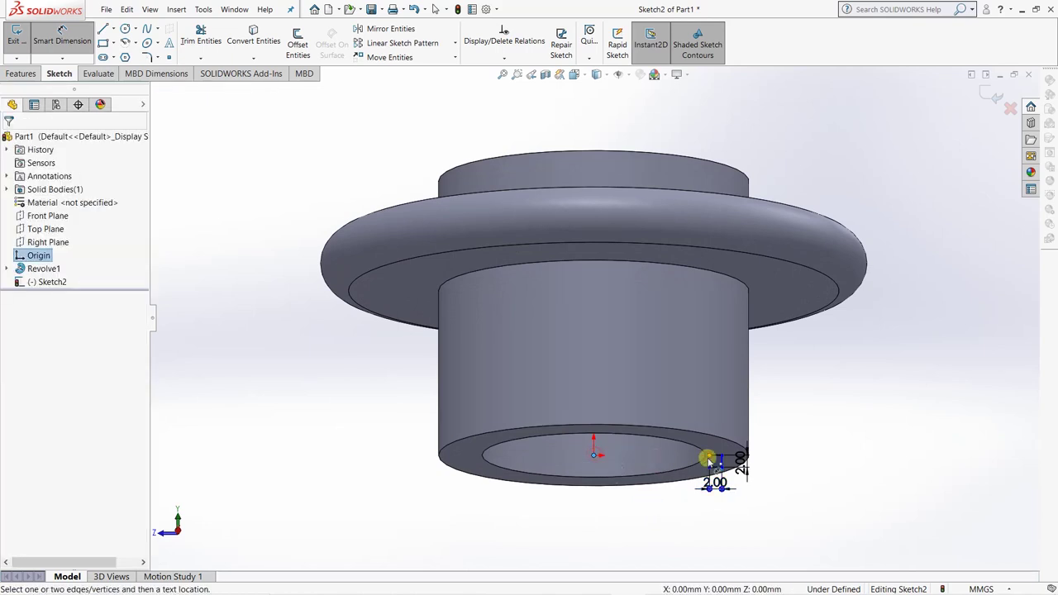
pyautogui.click(711, 457)
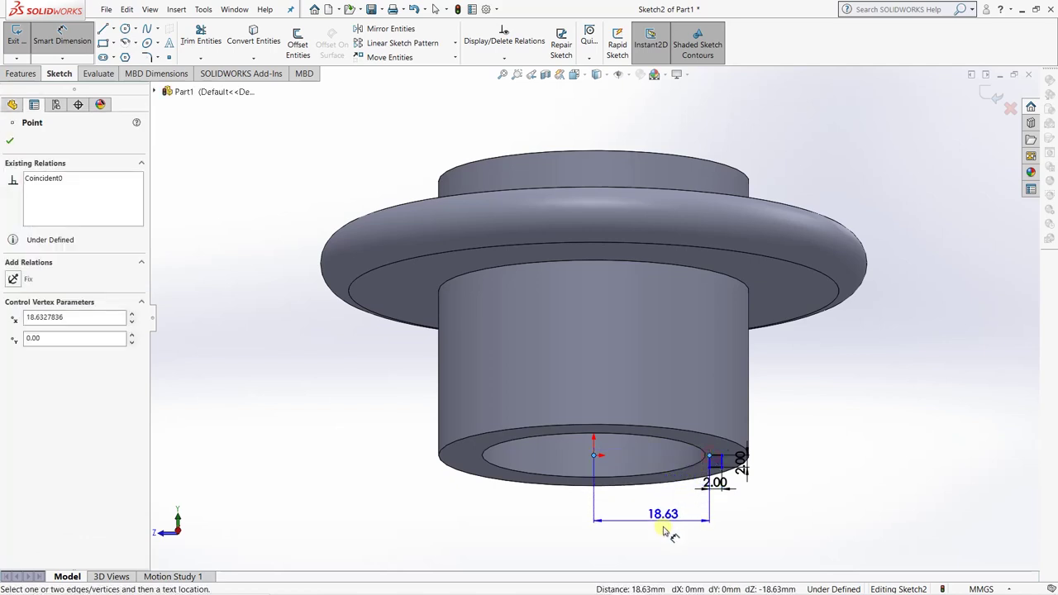
pyautogui.click(665, 529)
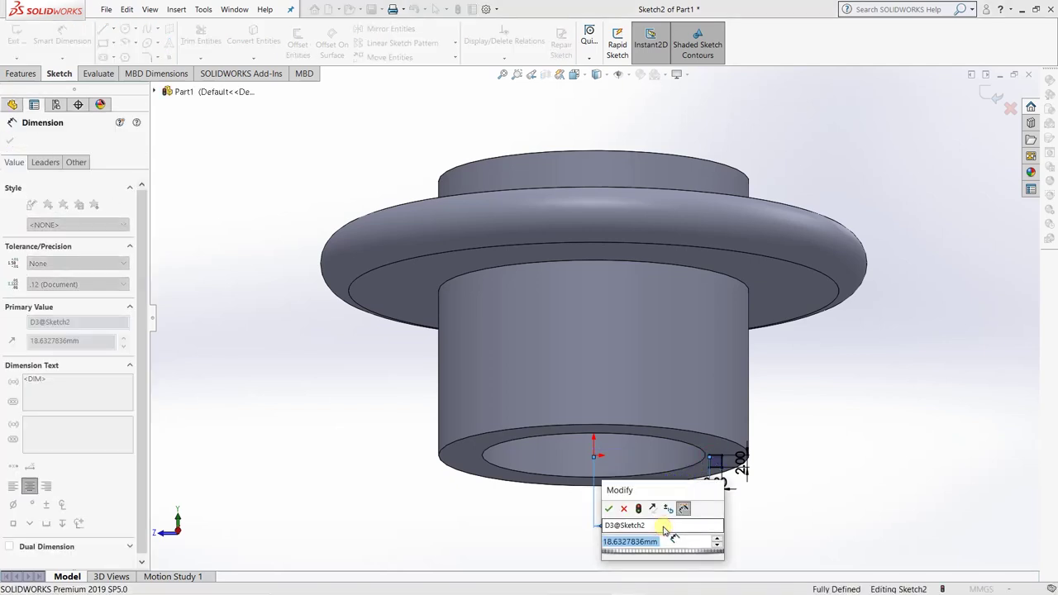
pyautogui.write('18')
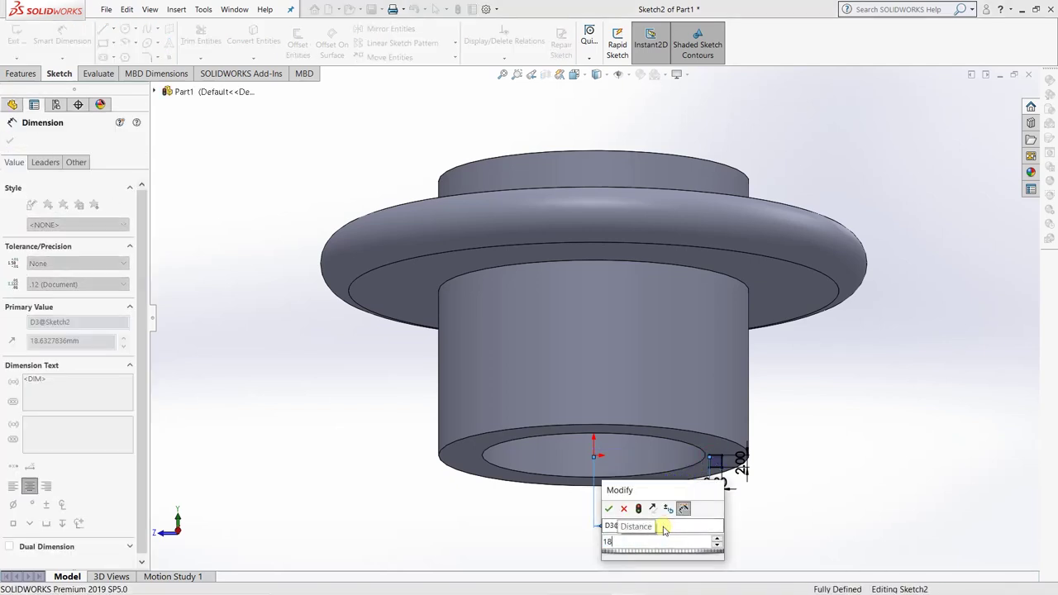
pyautogui.press('Return')
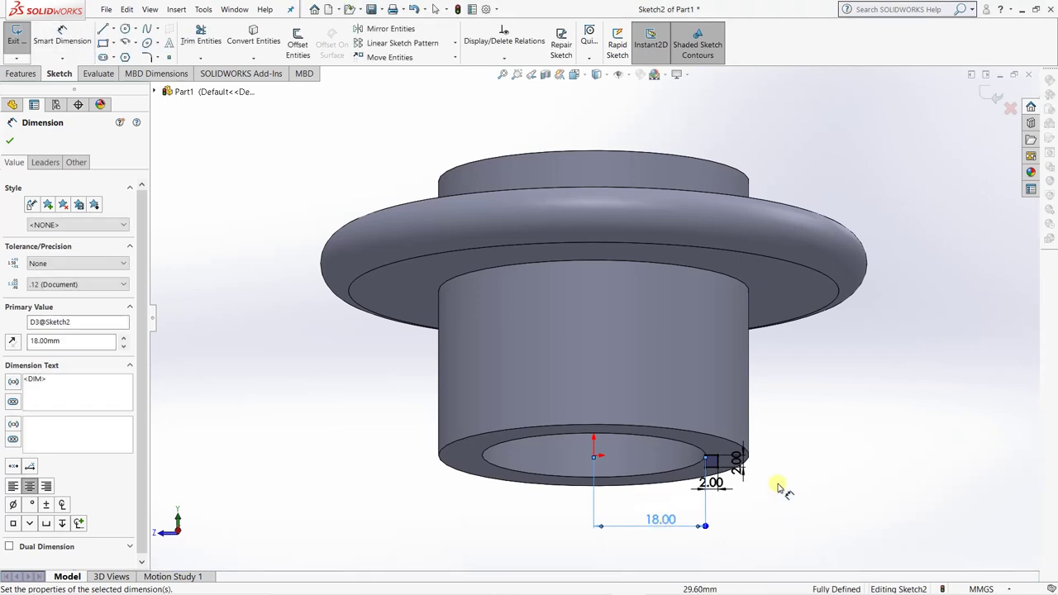
pyautogui.moveTo(780, 484); pyautogui.dragTo(794, 527, button='middle')
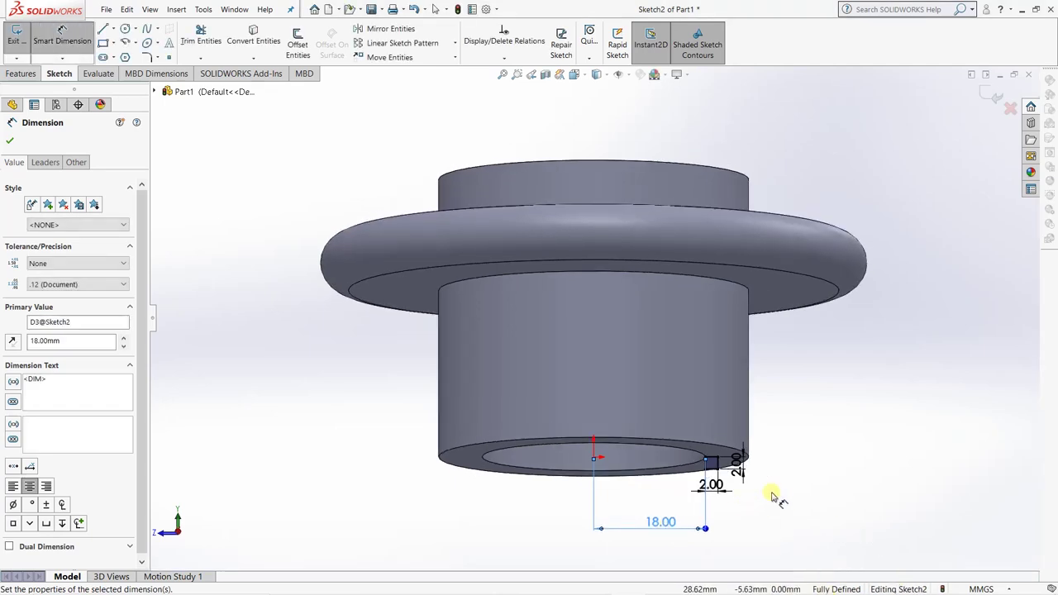
pyautogui.click(992, 99)
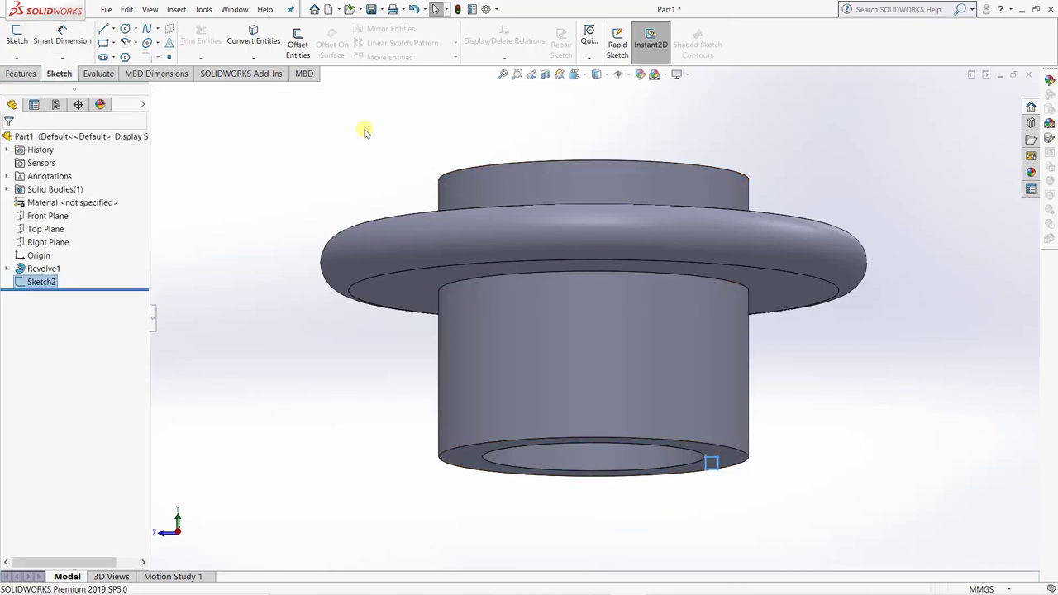
pyautogui.click(321, 205)
pyautogui.click(33, 74)
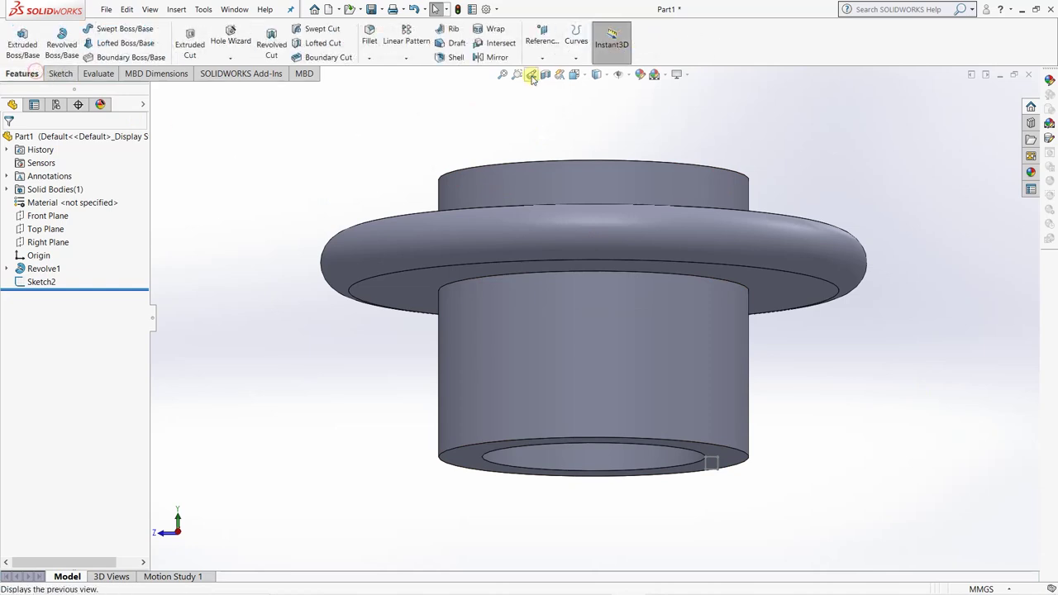
pyautogui.click(576, 55)
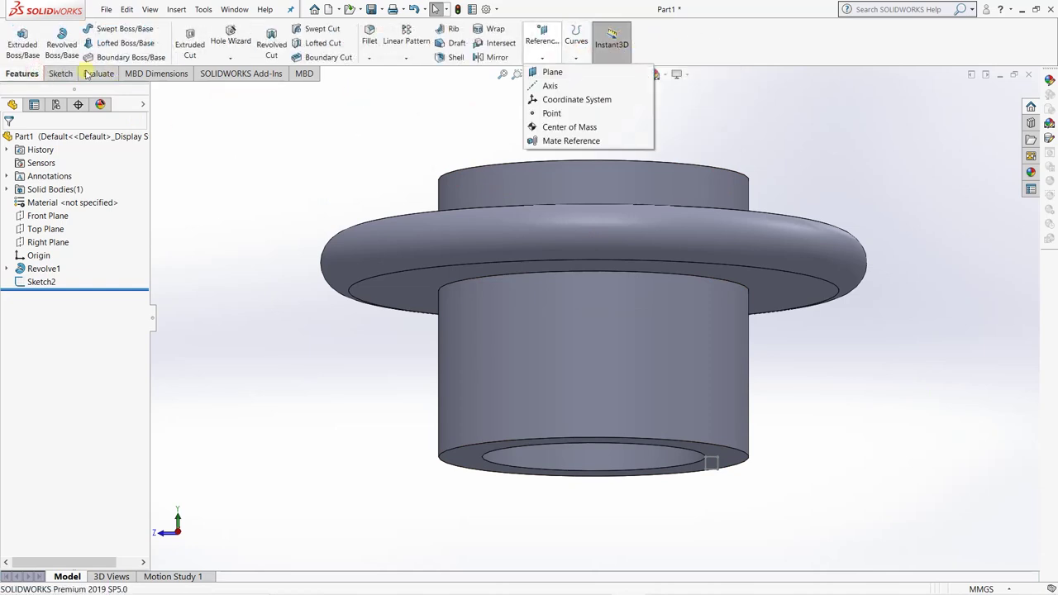
pyautogui.moveTo(567, 48)
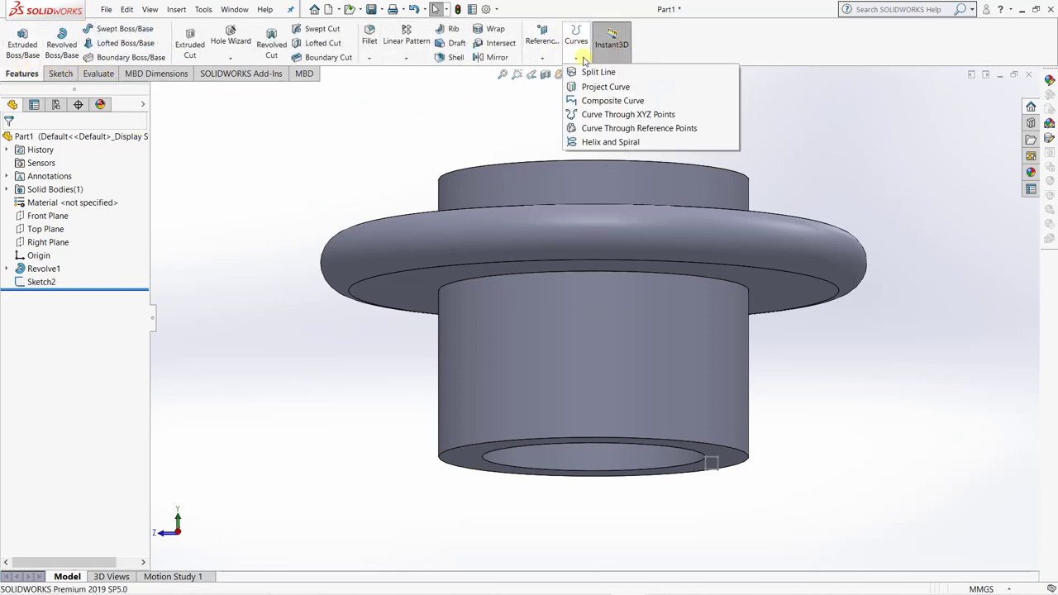
pyautogui.click(609, 142)
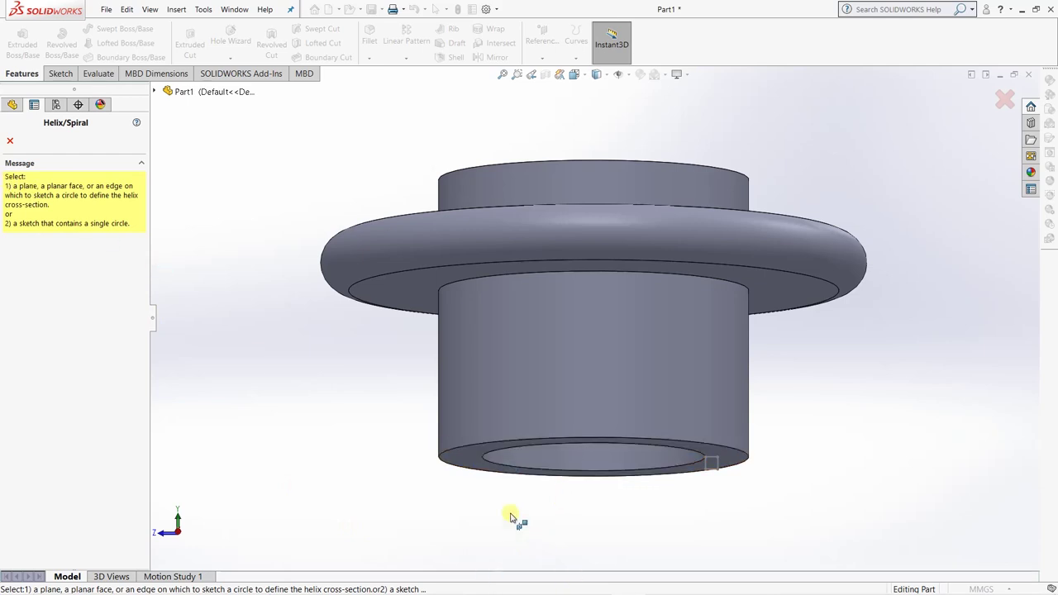
pyautogui.scroll(-5, 510, 519)
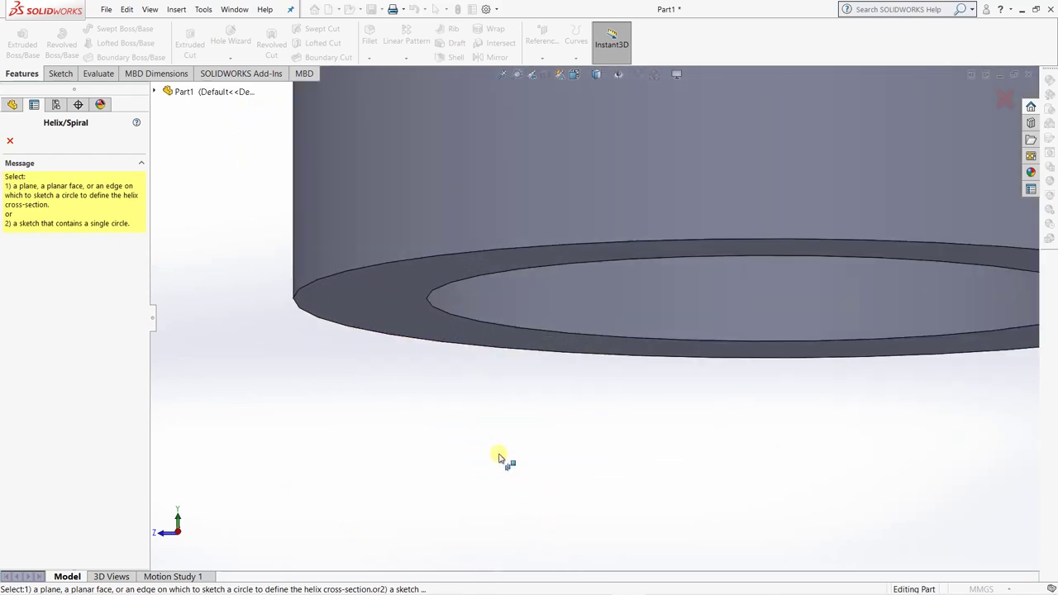
pyautogui.click(457, 318)
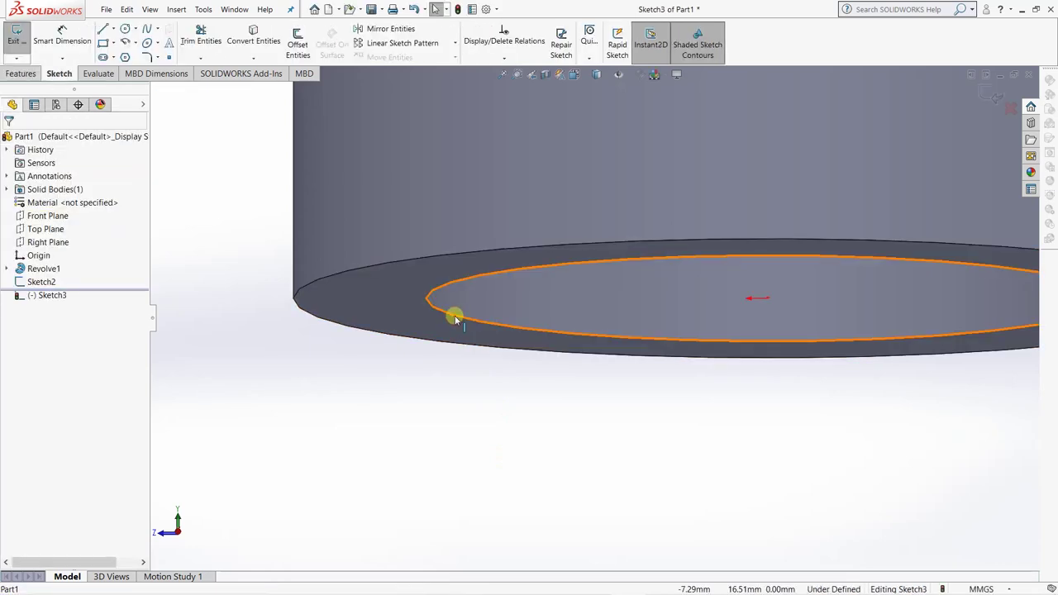
pyautogui.click(457, 318)
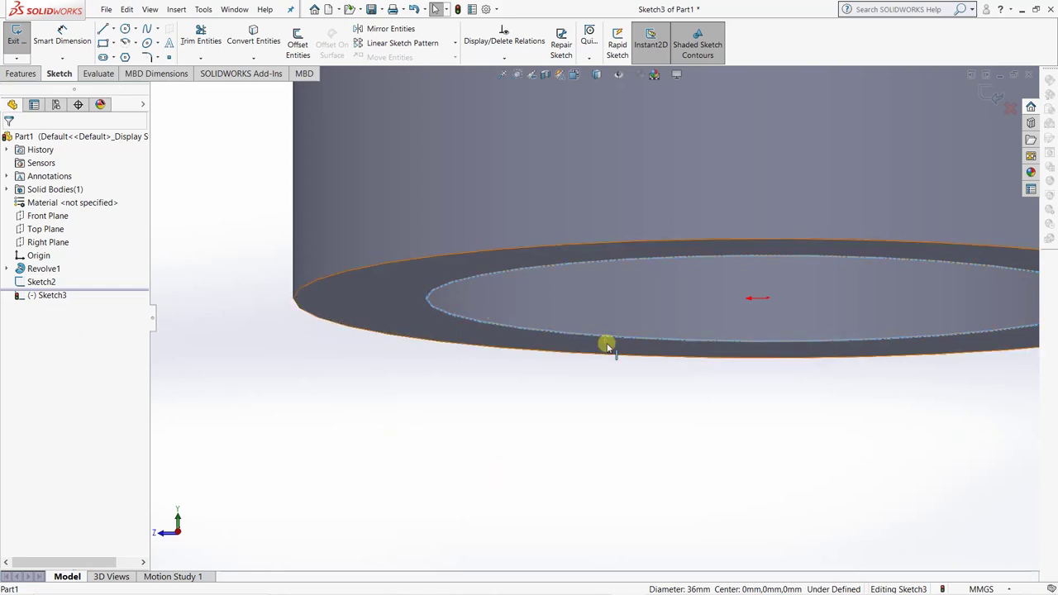
pyautogui.click(989, 94)
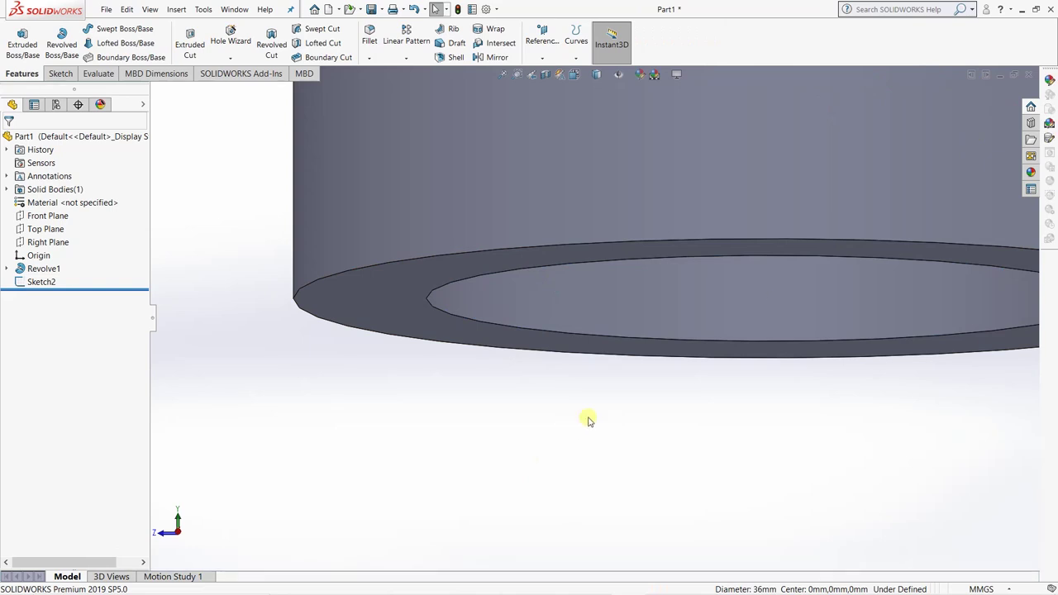
# Select Sketch2 in the feature tree to review its dimensions.
pyautogui.scroll(3, 584, 420)
pyautogui.scroll(-3, 716, 376)
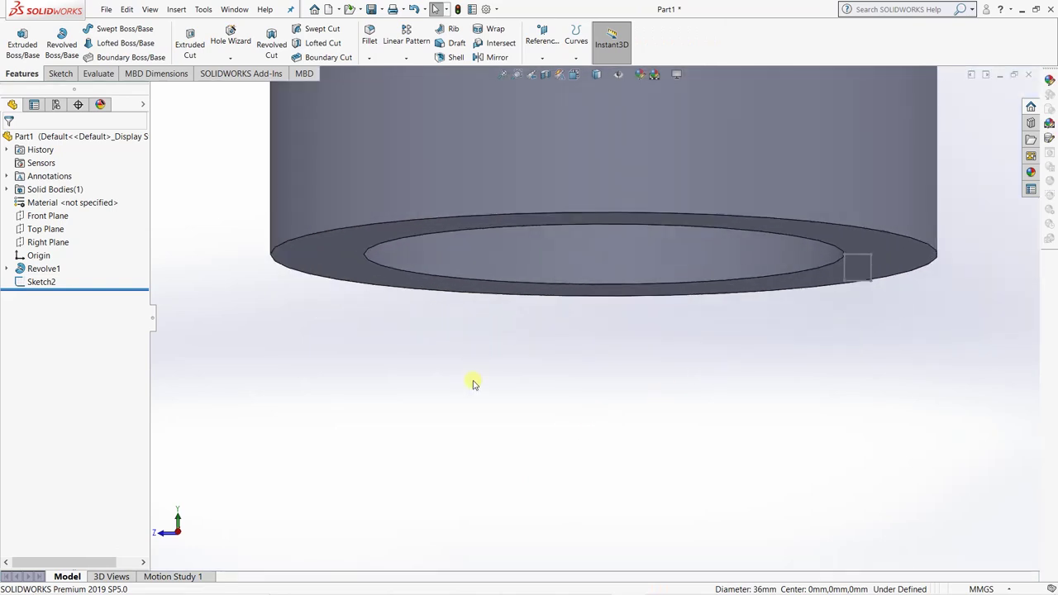
pyautogui.click(40, 282)
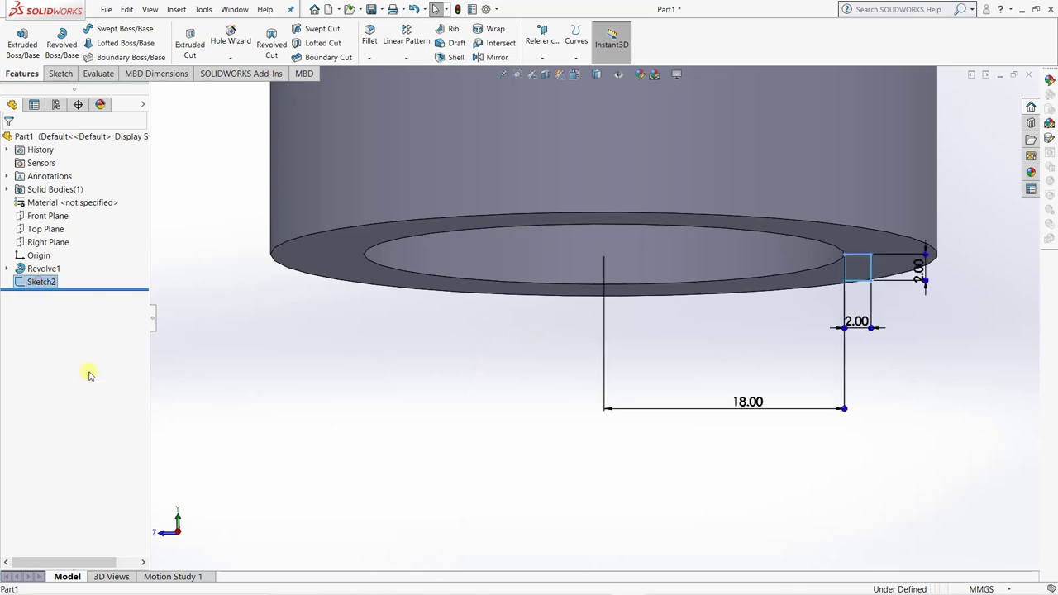
pyautogui.click(243, 335)
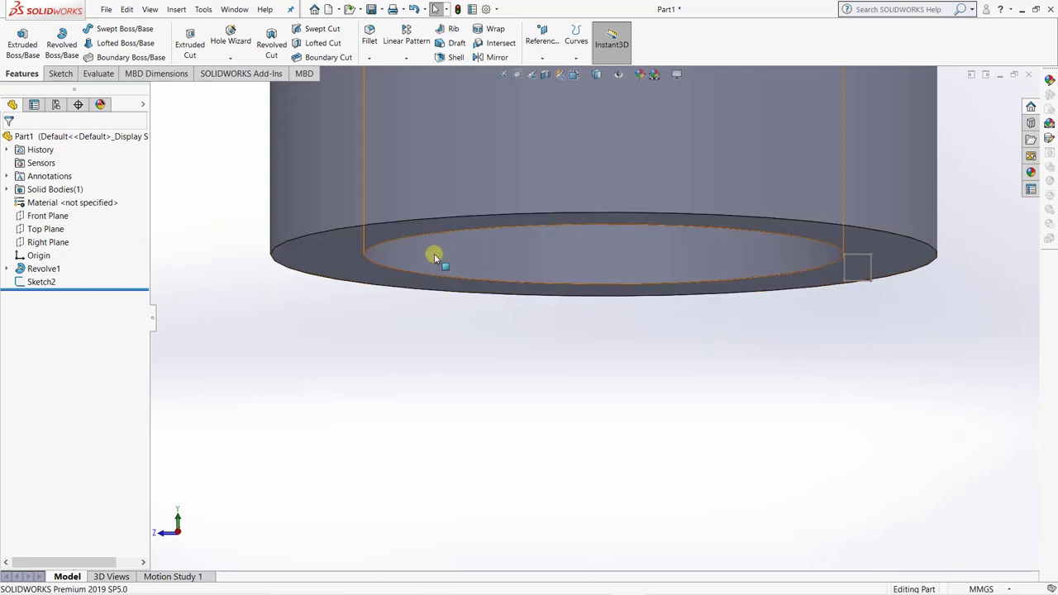
# Create Sketch4 on the Top Plane by converting the 36 mm inner circular edge, then exit.
pyautogui.click(43, 229)
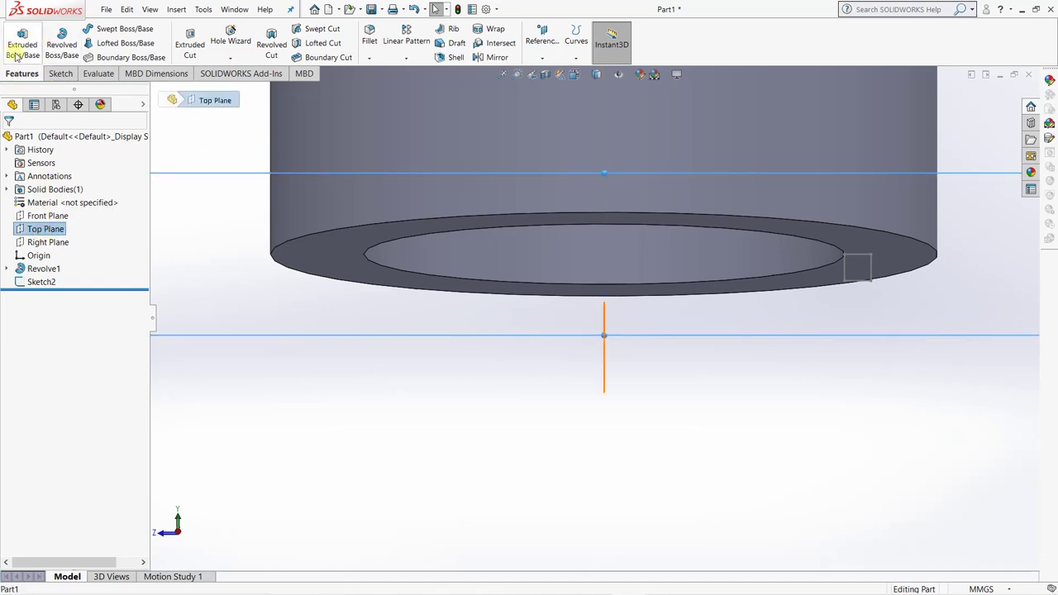
pyautogui.click(60, 75)
pyautogui.click(17, 35)
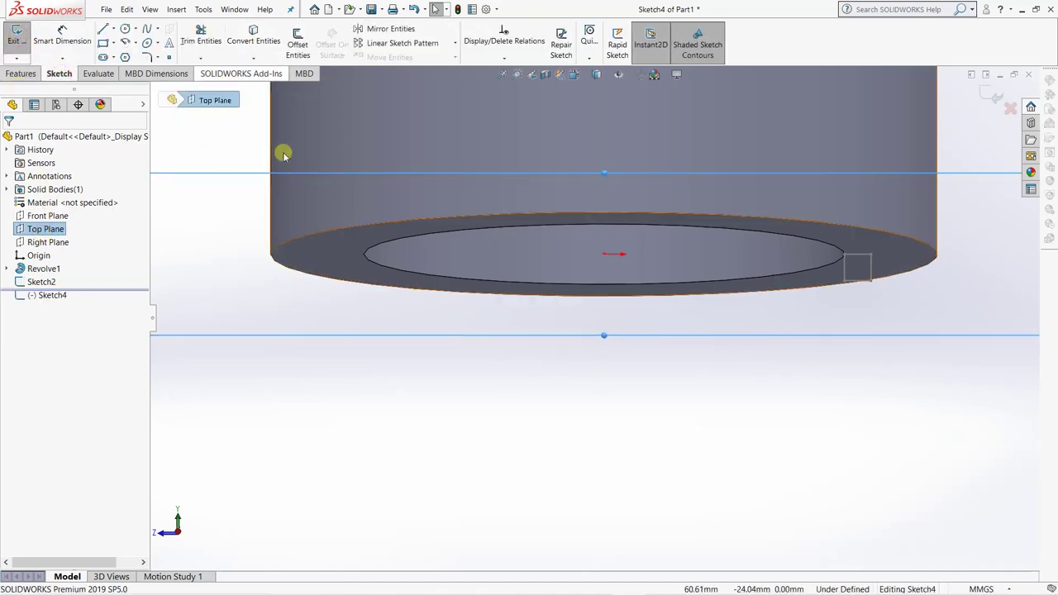
pyautogui.click(254, 39)
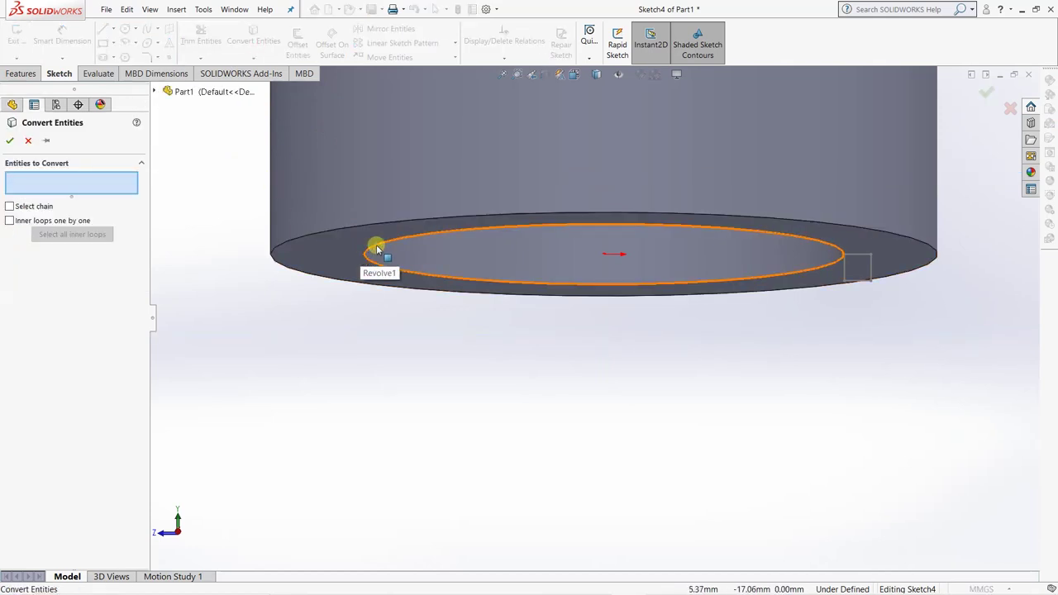
pyautogui.click(373, 252)
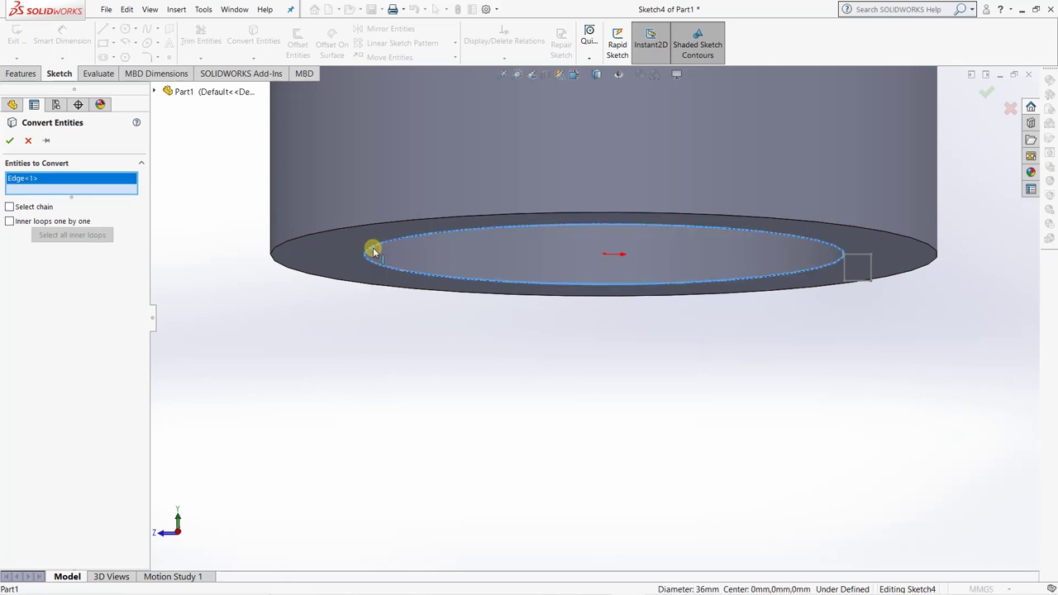
pyautogui.click(11, 141)
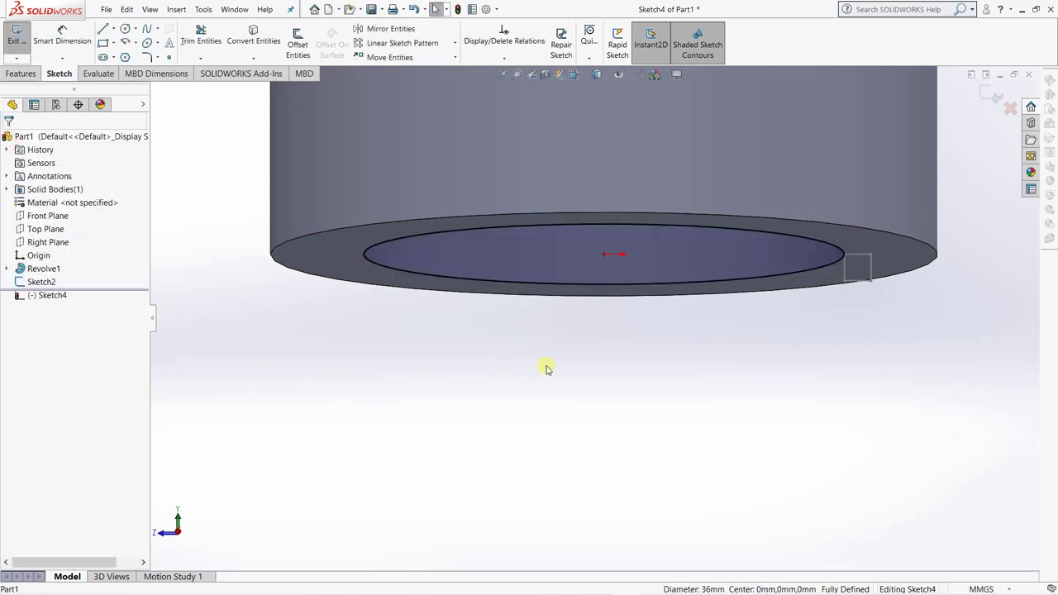
pyautogui.moveTo(664, 367); pyautogui.dragTo(652, 339, button='middle')
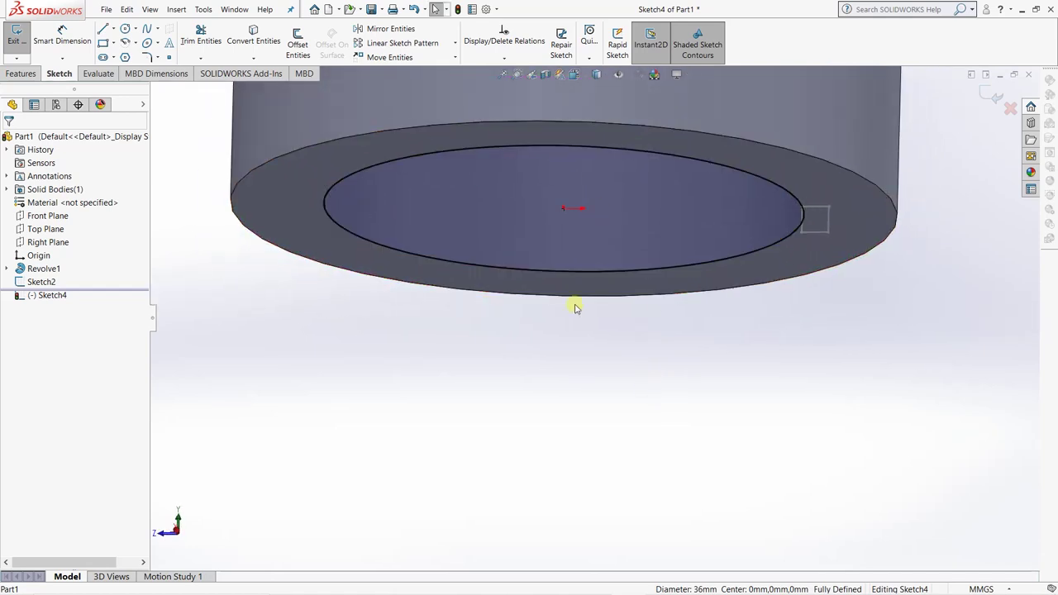
pyautogui.click(991, 93)
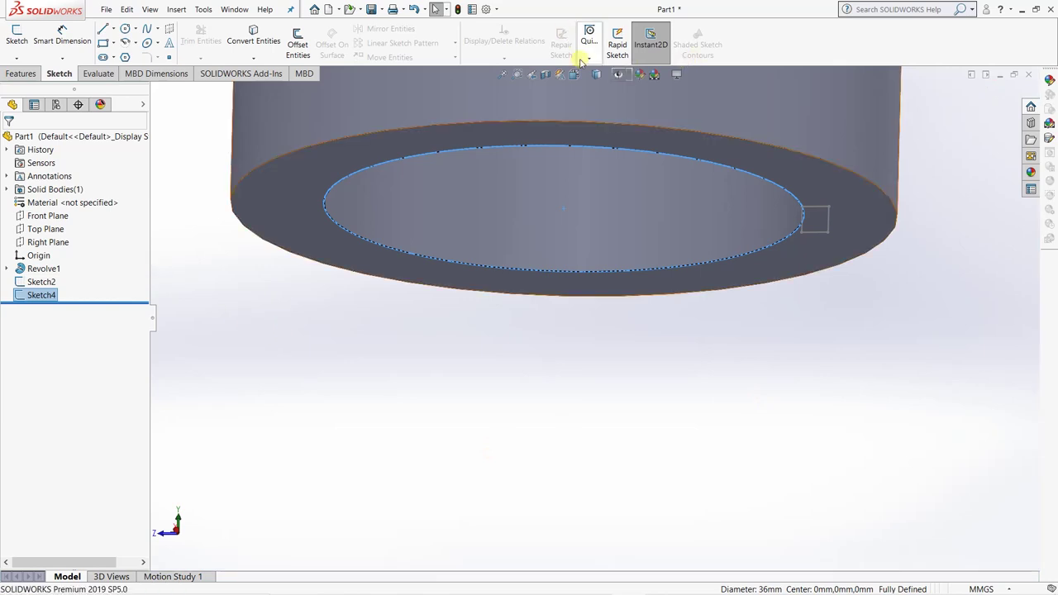
# Start a Helix and Spiral on Sketch4's 36 mm circle, then switch to the PDF drawing.
pyautogui.click(22, 74)
pyautogui.click(566, 51)
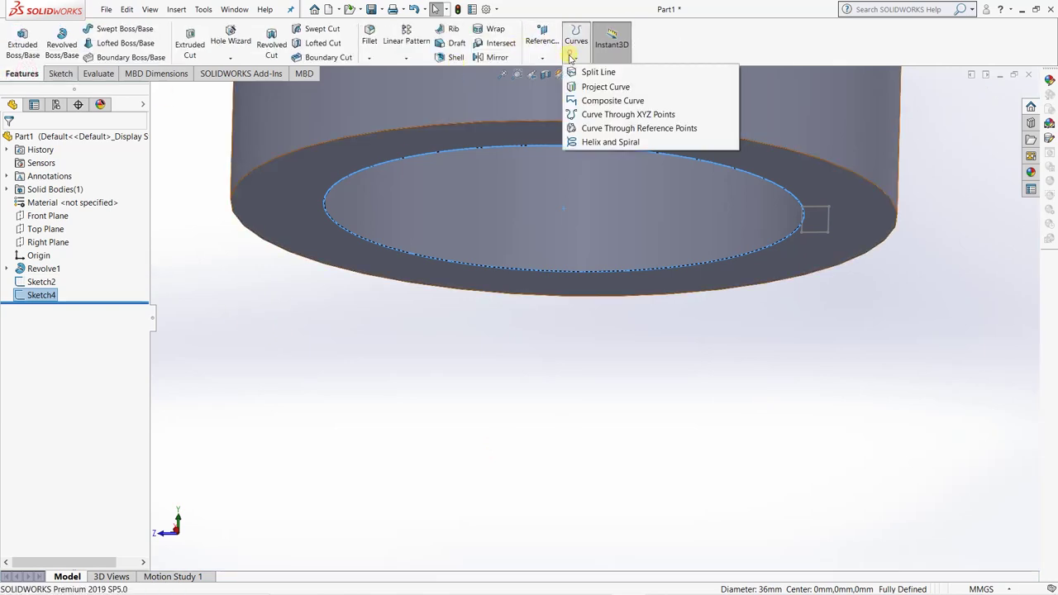
pyautogui.click(610, 142)
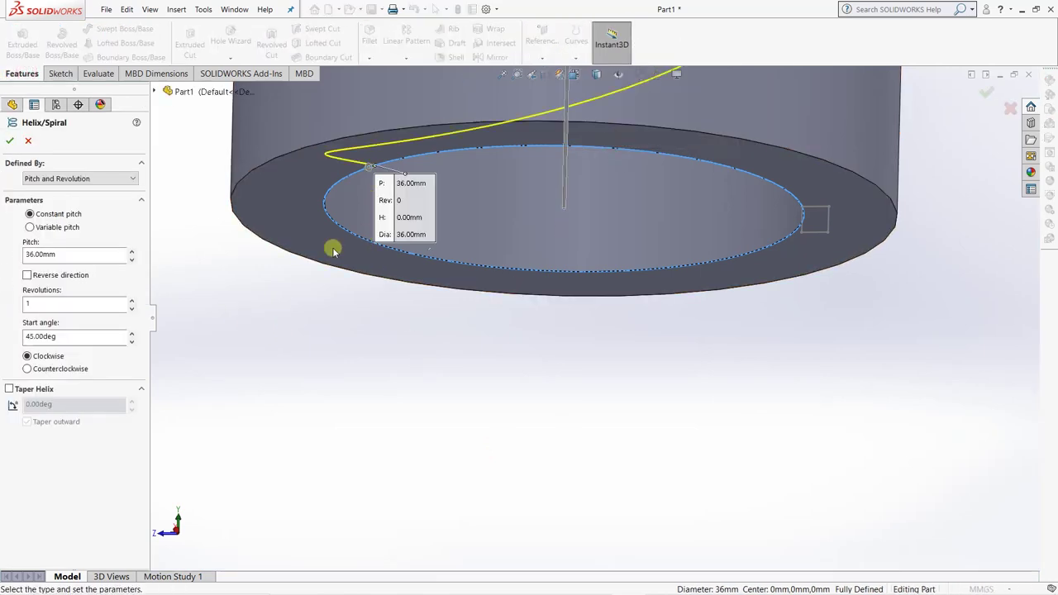
pyautogui.press('f')
pyautogui.moveTo(642, 376); pyautogui.dragTo(638, 403, button='middle')
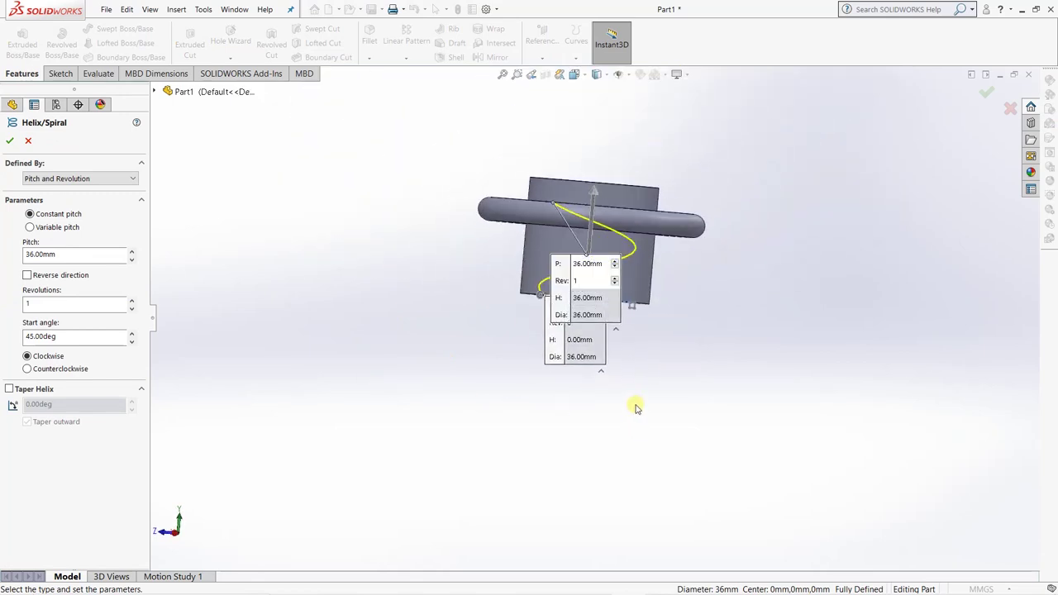
pyautogui.hotkey('alt', 'Tab')
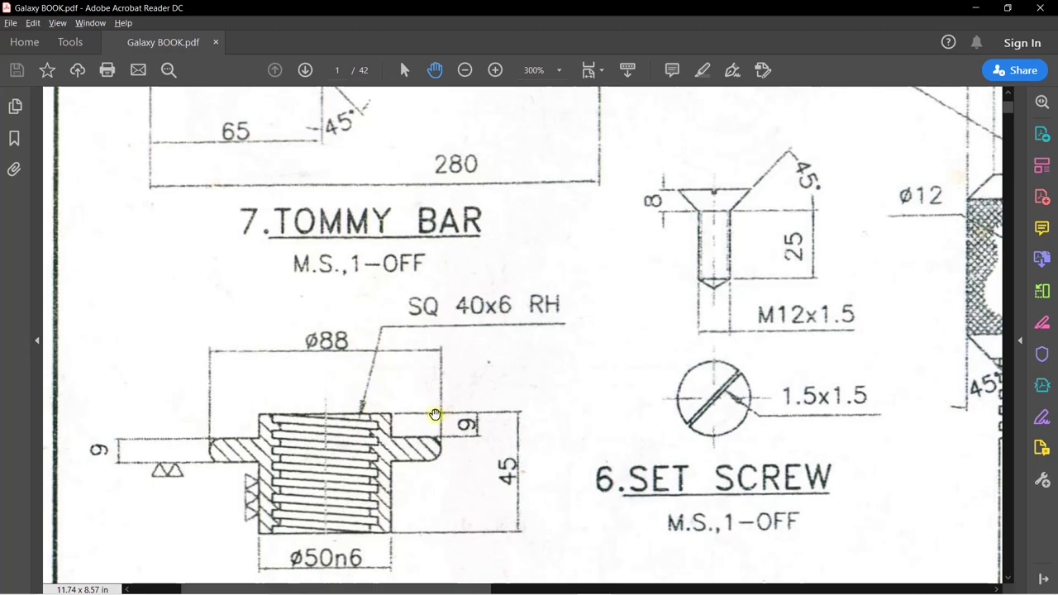
# Check the Tommy Bar drawing's dimensions in the PDF and return to SOLIDWORKS.
pyautogui.hotkey('alt', 'Tab')
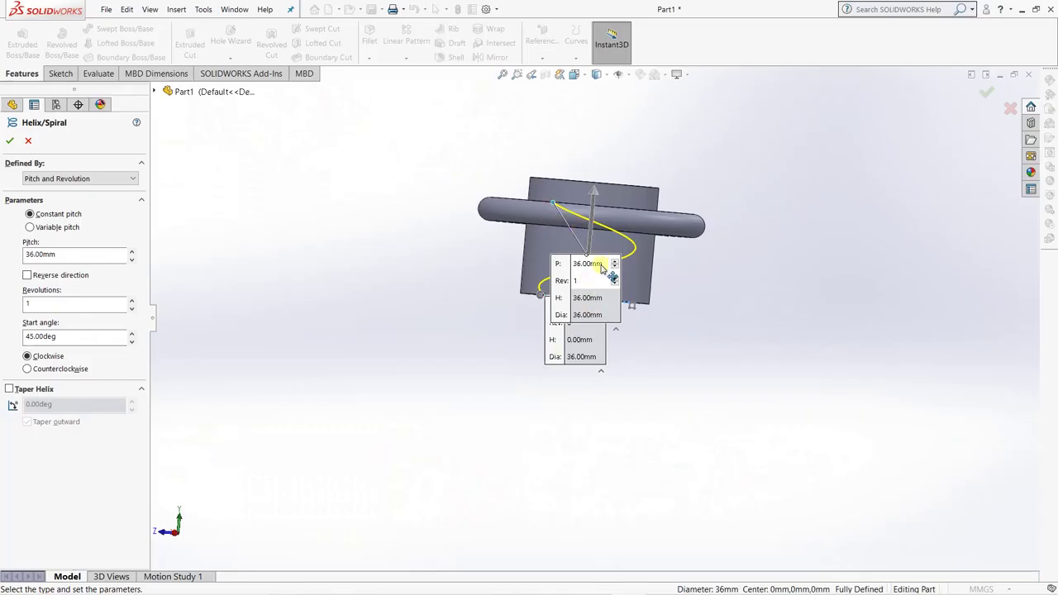
# Define the helix by Height and Pitch: 45 mm height, 6 mm pitch, checked against the PDF.
pyautogui.click(60, 180)
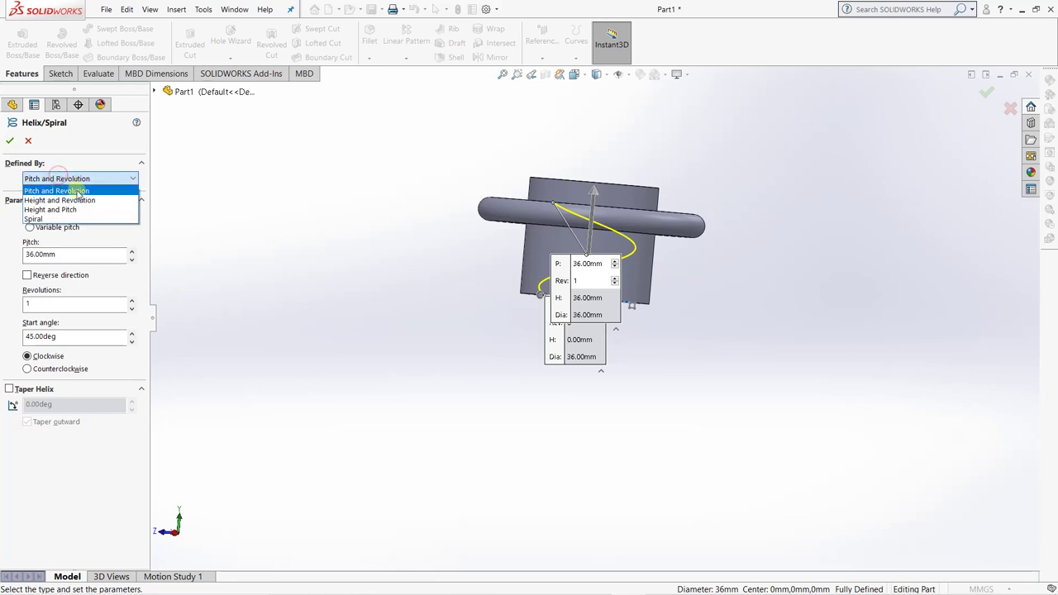
pyautogui.click(50, 209)
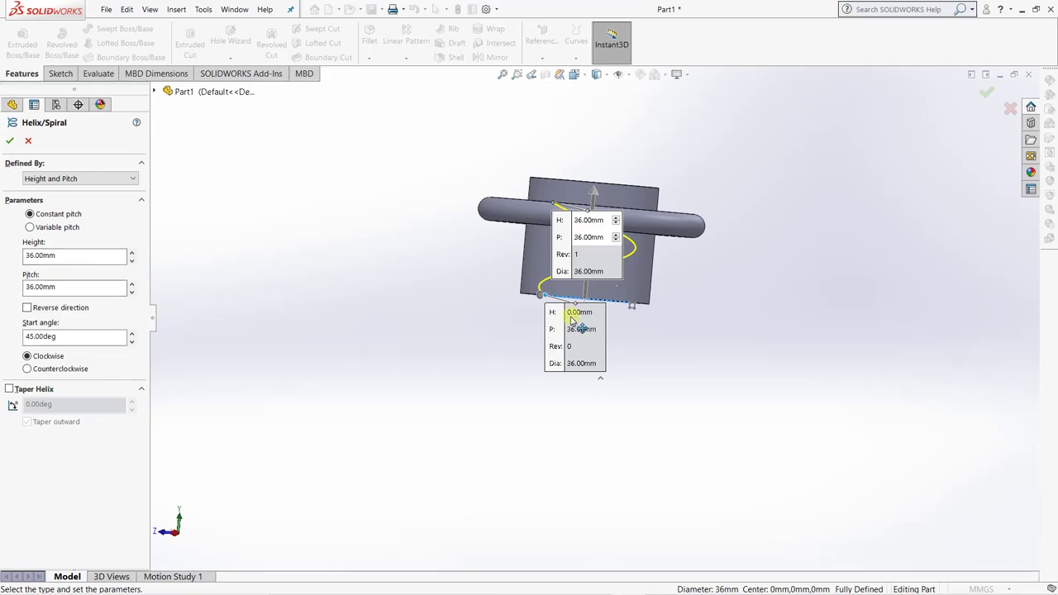
pyautogui.hotkey('alt', 'Tab')
pyautogui.hotkey('alt', 'Tab')
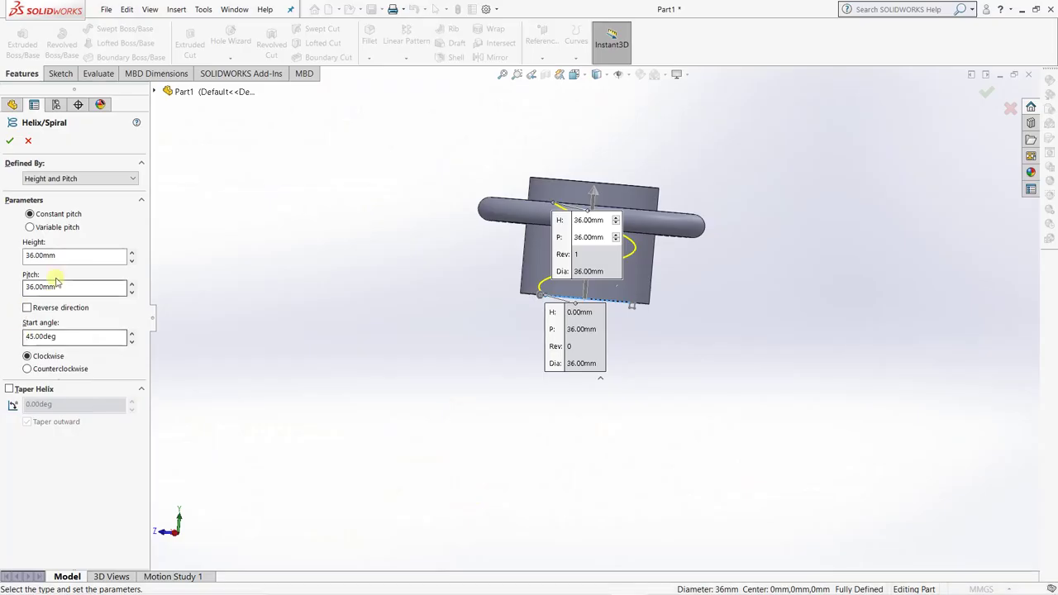
pyautogui.write('45')
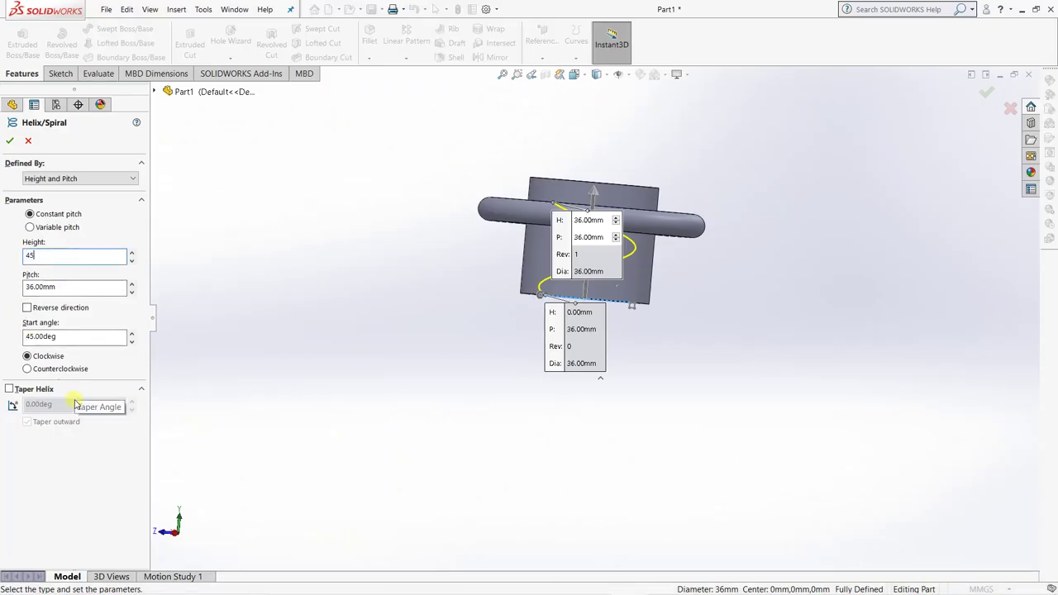
pyautogui.press('Return')
pyautogui.doubleClick(69, 287)
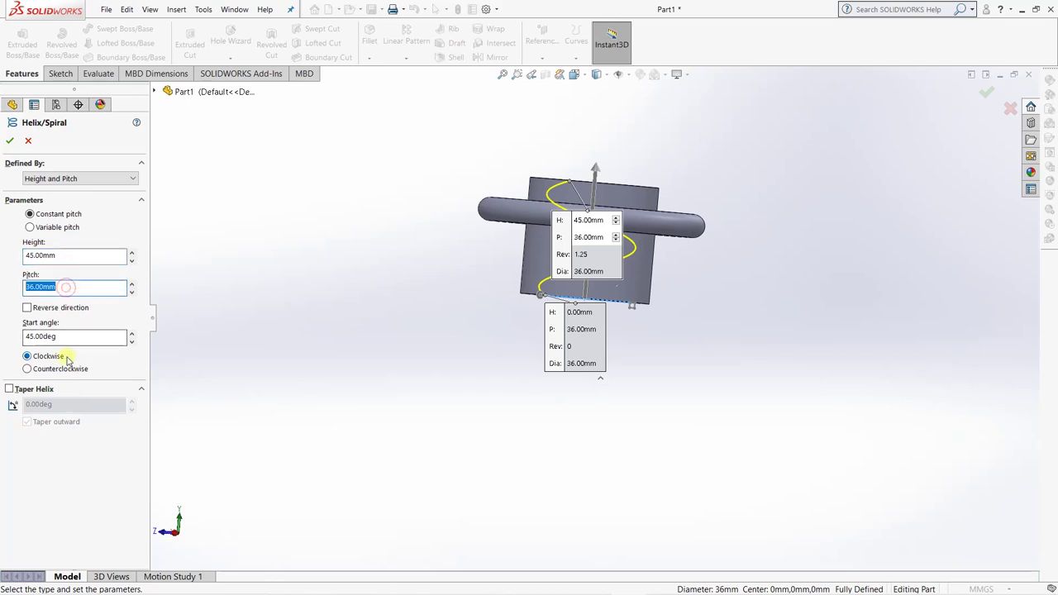
pyautogui.write('6')
pyautogui.press('Return')
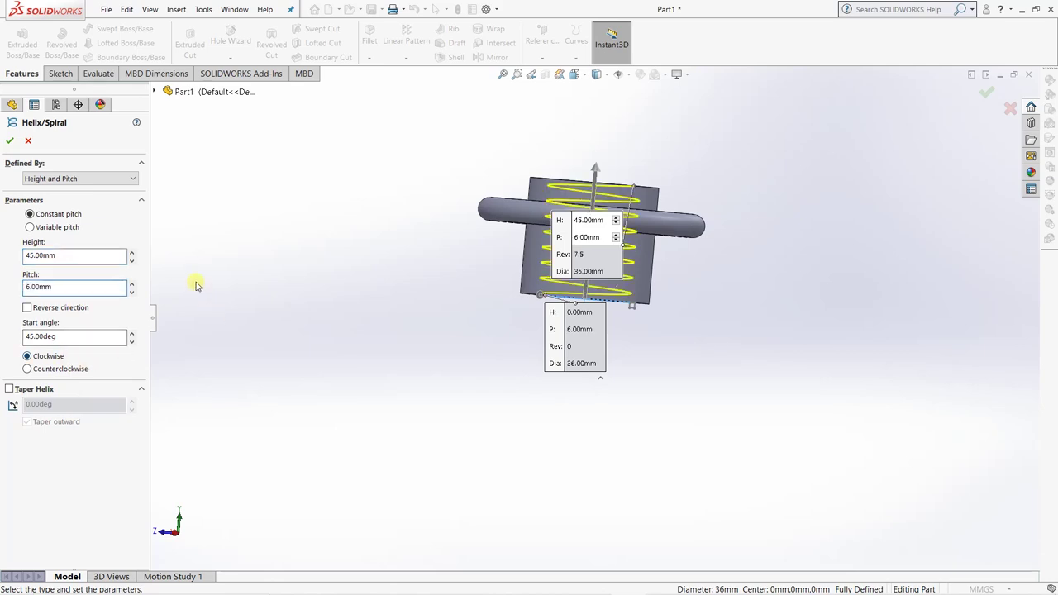
pyautogui.hotkey('alt', 'Tab')
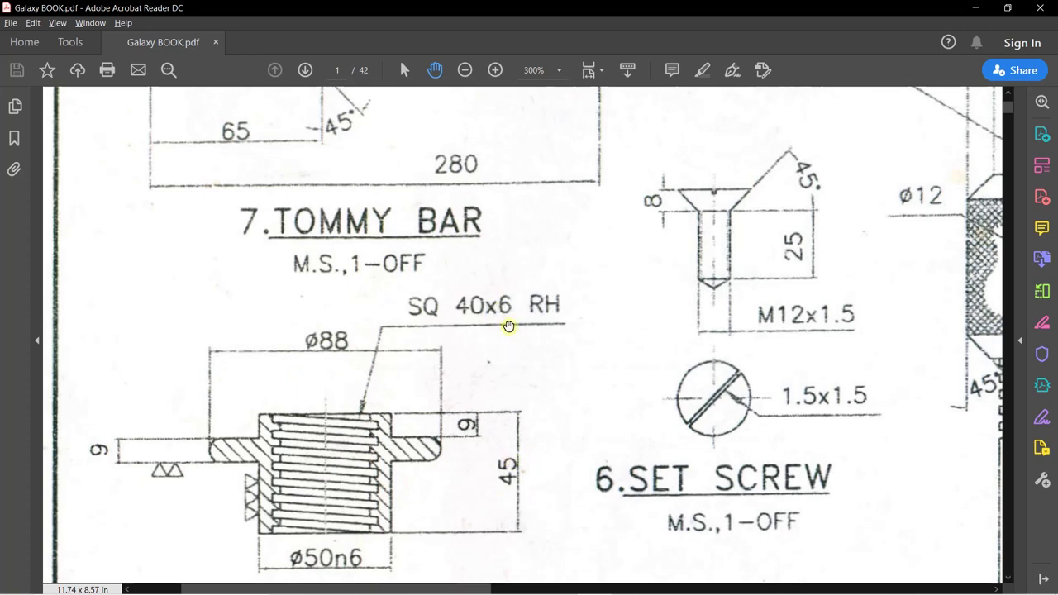
pyautogui.hotkey('alt', 'Tab')
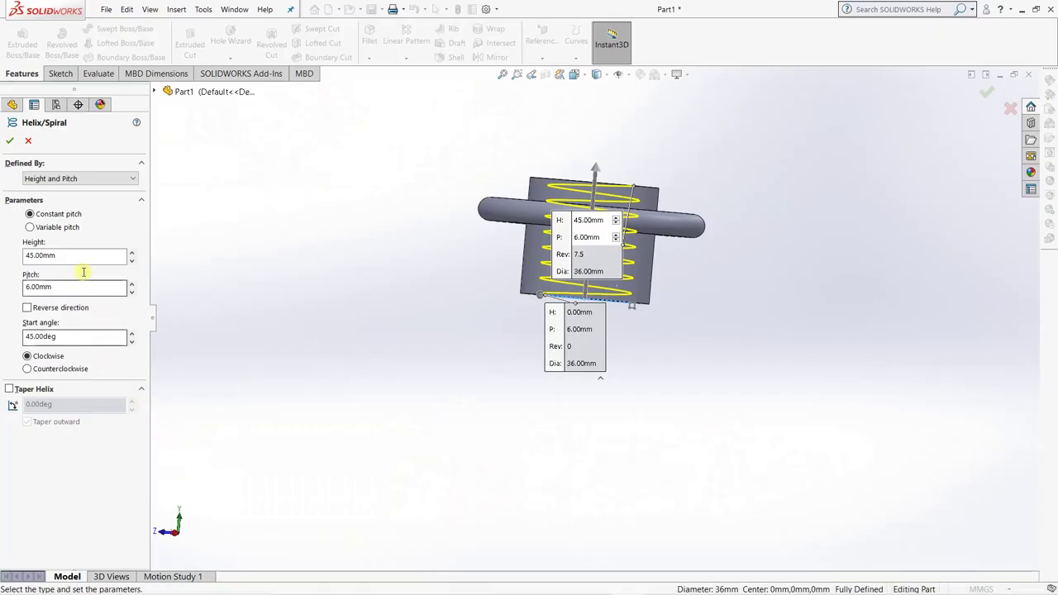
# Accept the helix as Helix/Spiral1 and start a Swept Cut.
pyautogui.click(10, 142)
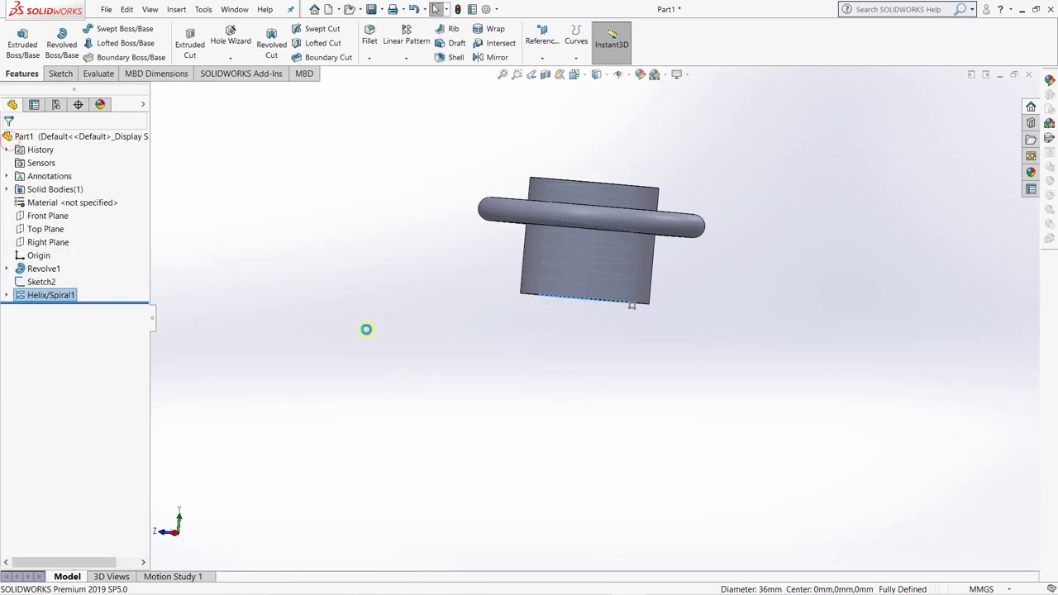
pyautogui.click(490, 373)
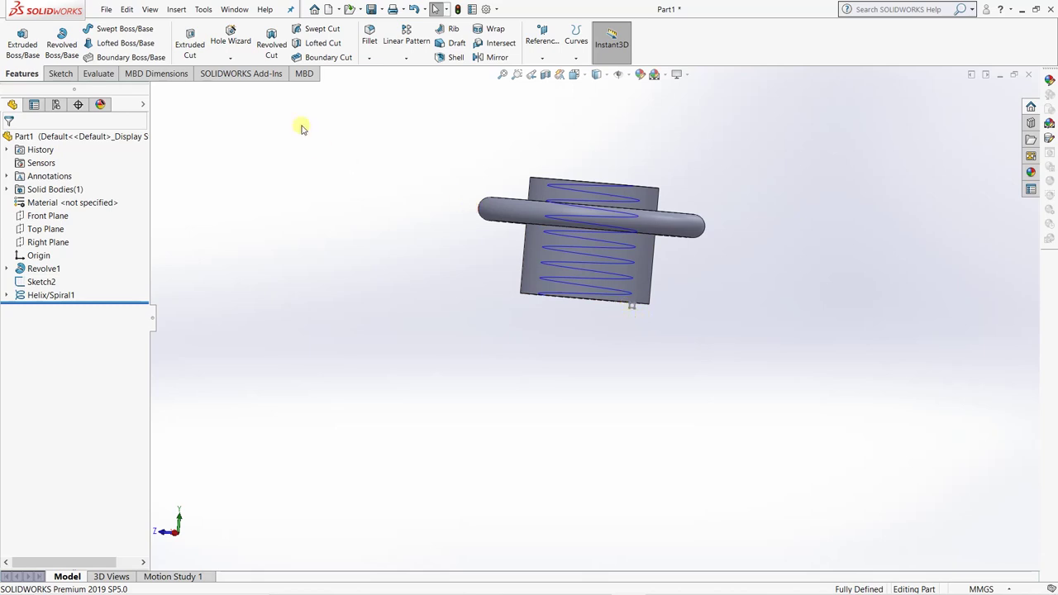
pyautogui.click(322, 29)
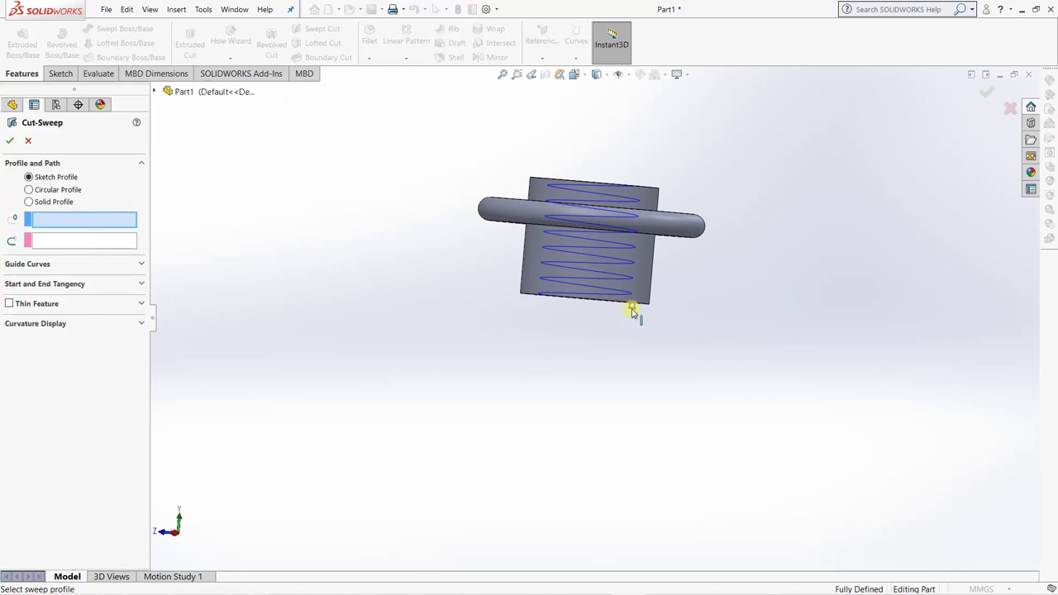
# Set Sketch2 as the Cut-Sweep profile and Helix/Spiral1 as its path, inspecting the thread preview.
pyautogui.click(633, 311)
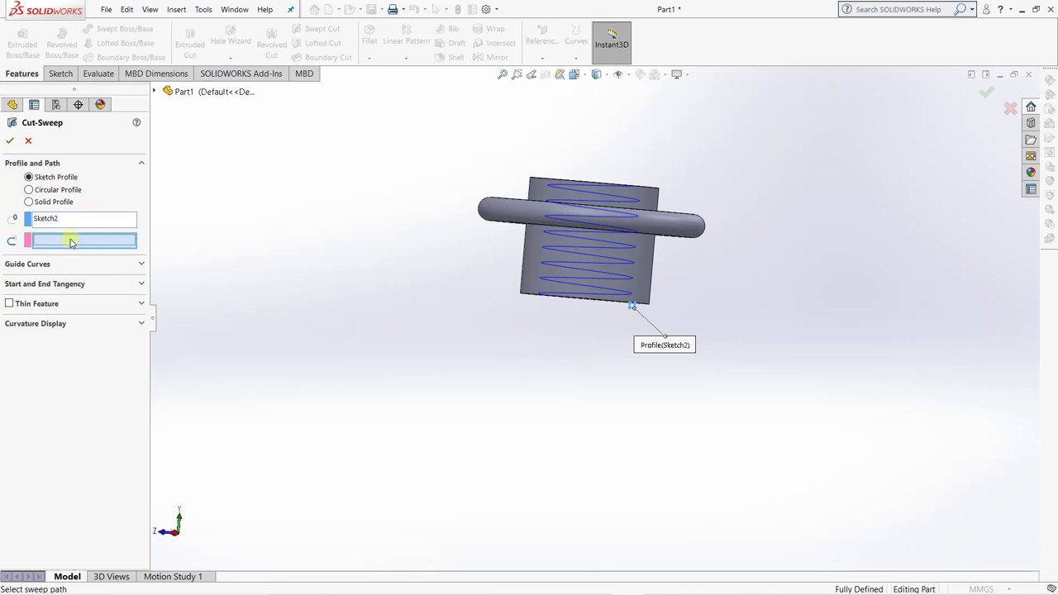
pyautogui.click(624, 265)
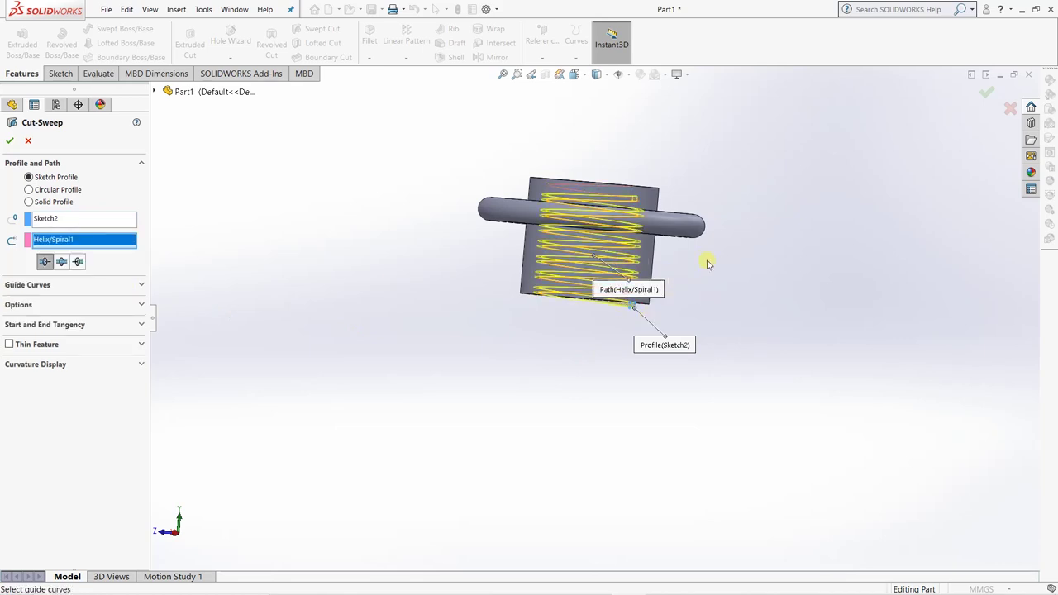
pyautogui.moveTo(707, 266); pyautogui.dragTo(729, 415, button='middle')
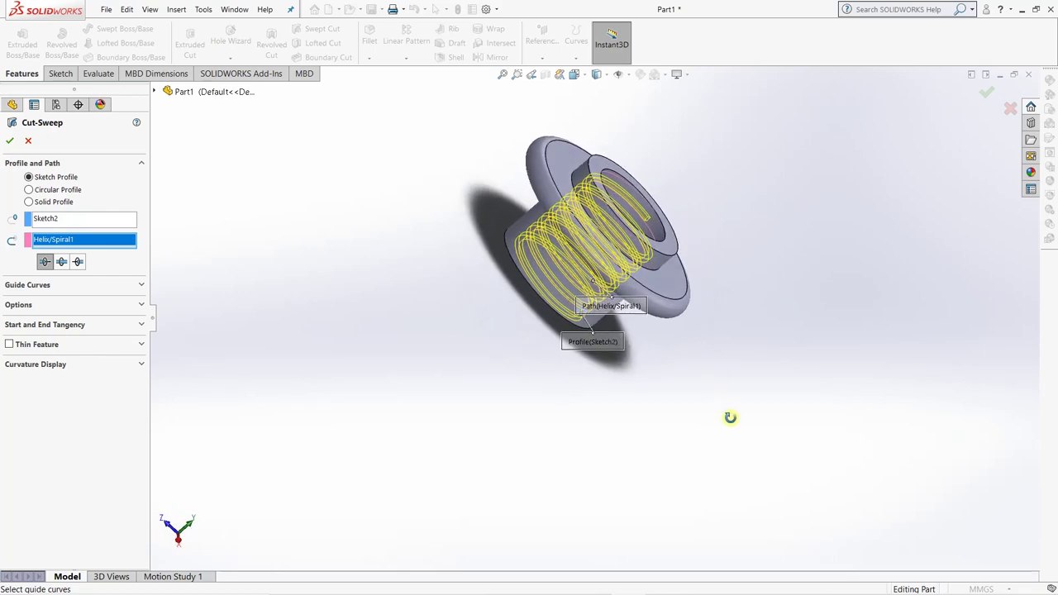
pyautogui.scroll(-4, 653, 223)
pyautogui.scroll(-4, 653, 223)
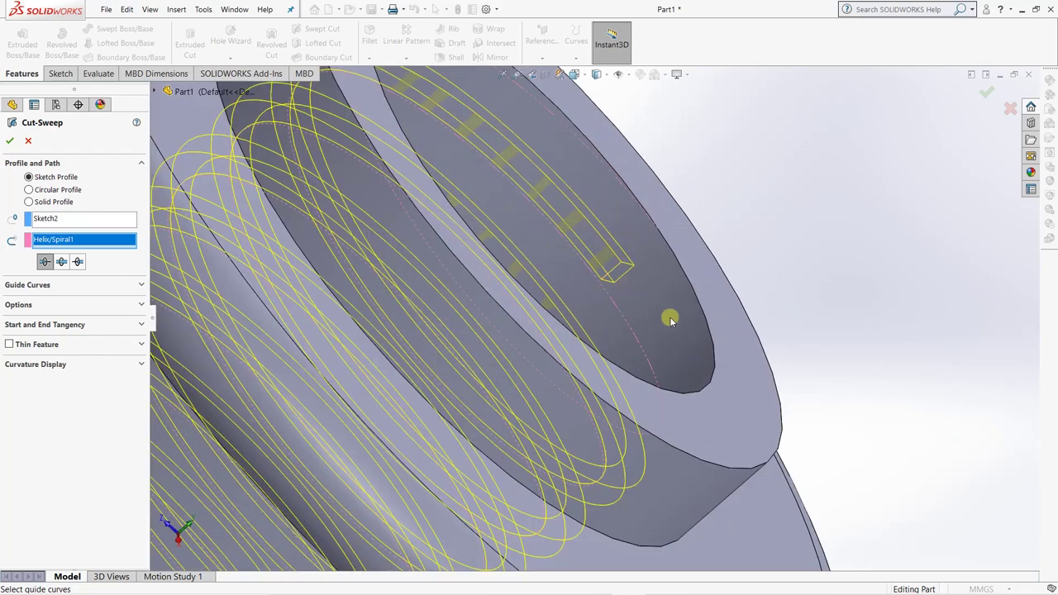
pyautogui.scroll(2, 654, 317)
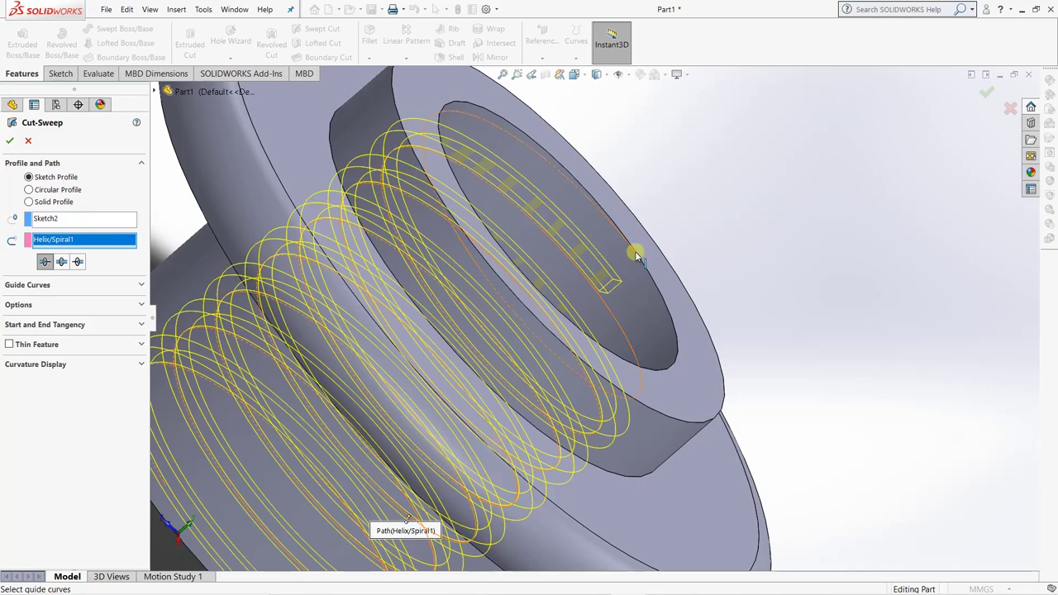
pyautogui.moveTo(769, 297); pyautogui.dragTo(702, 237, button='middle')
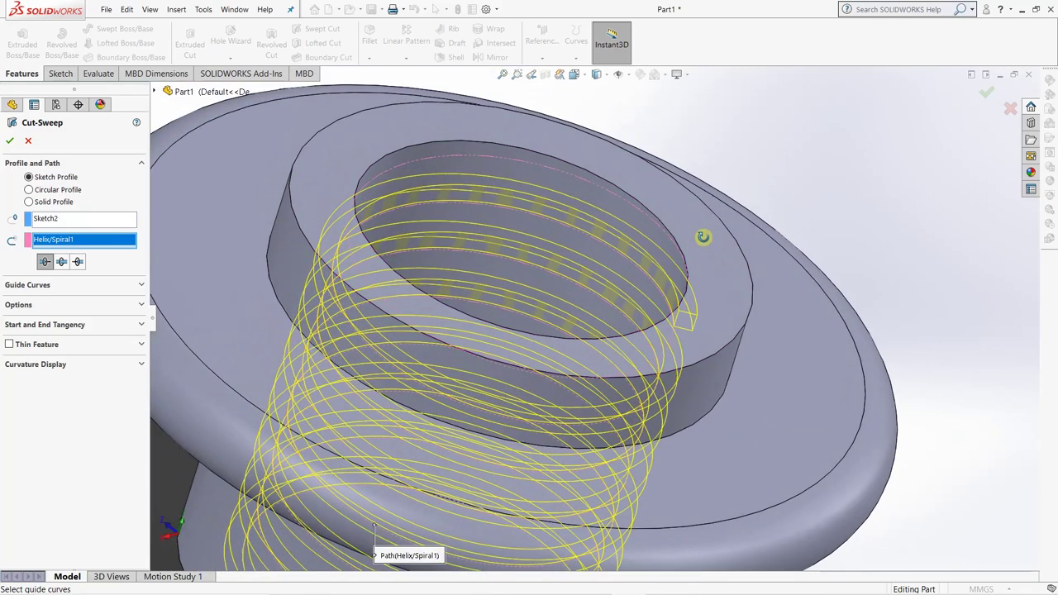
pyautogui.scroll(-4, 576, 312)
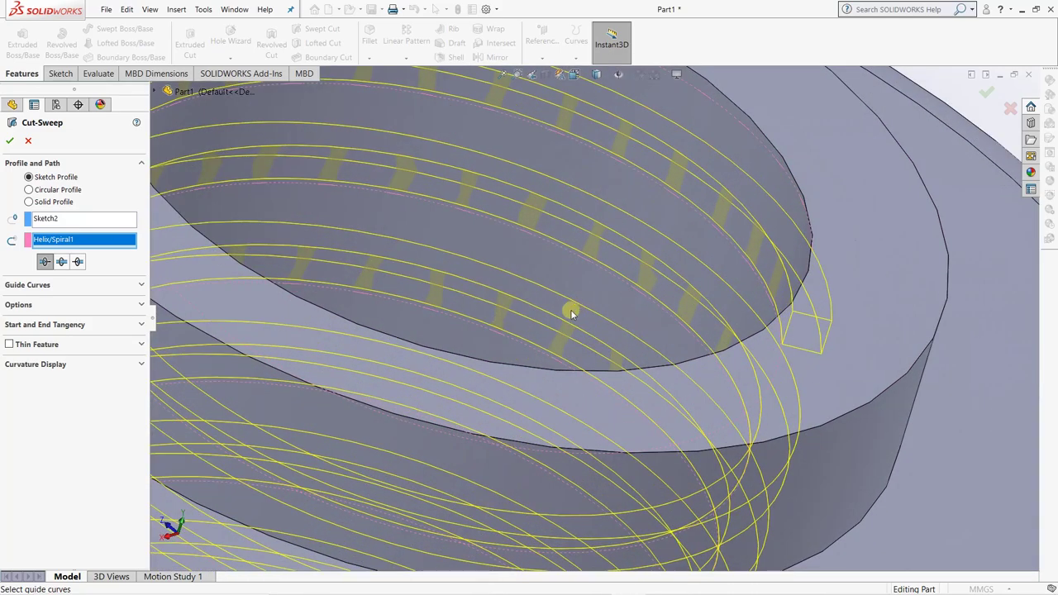
pyautogui.scroll(8, 571, 312)
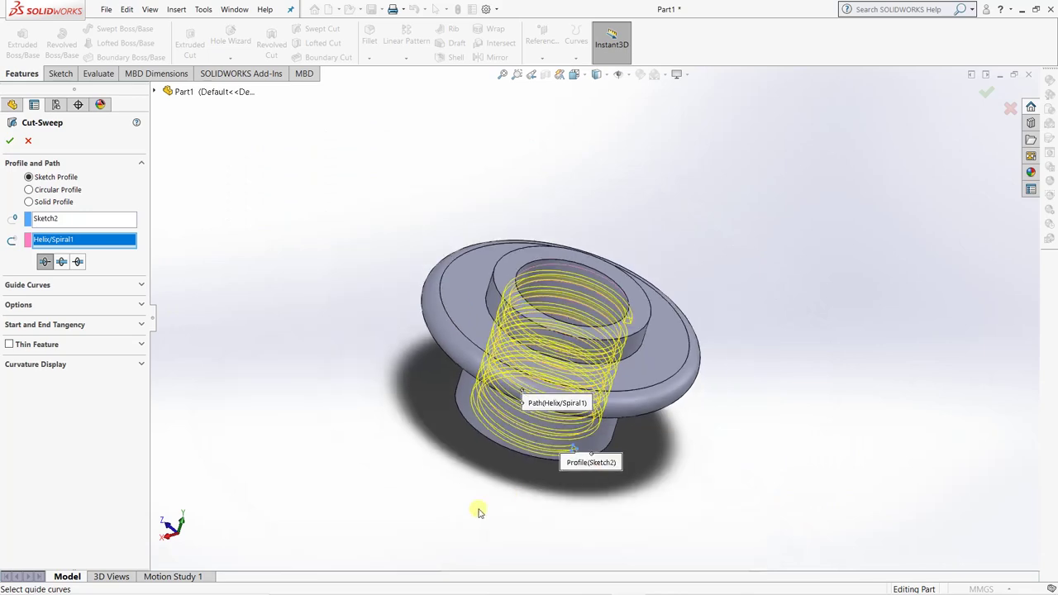
pyautogui.moveTo(478, 512); pyautogui.dragTo(493, 460, button='middle')
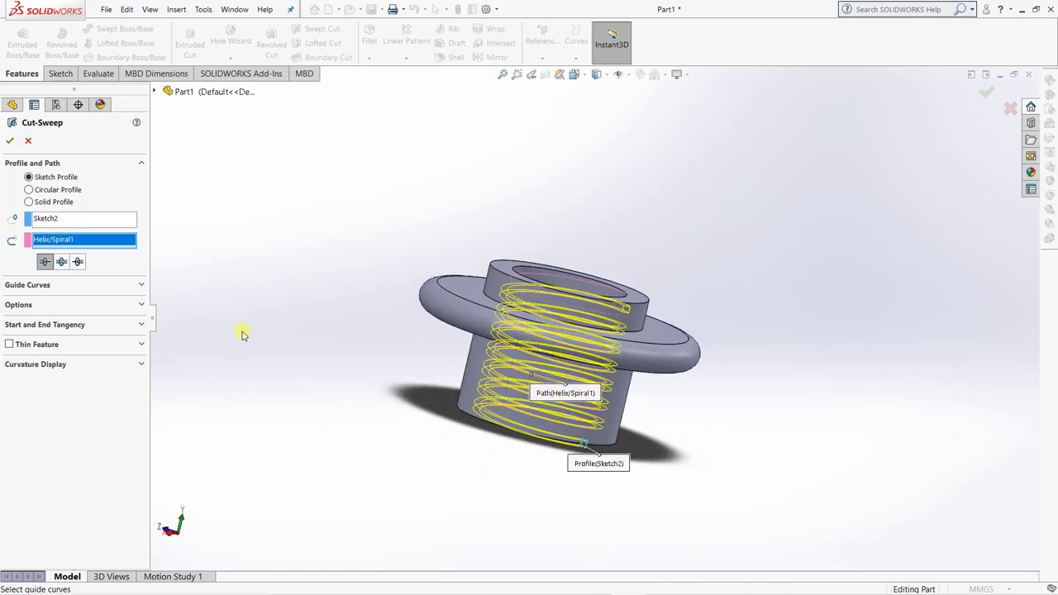
# Cancel the swept cut, leaving the part uncut.
pyautogui.click(29, 141)
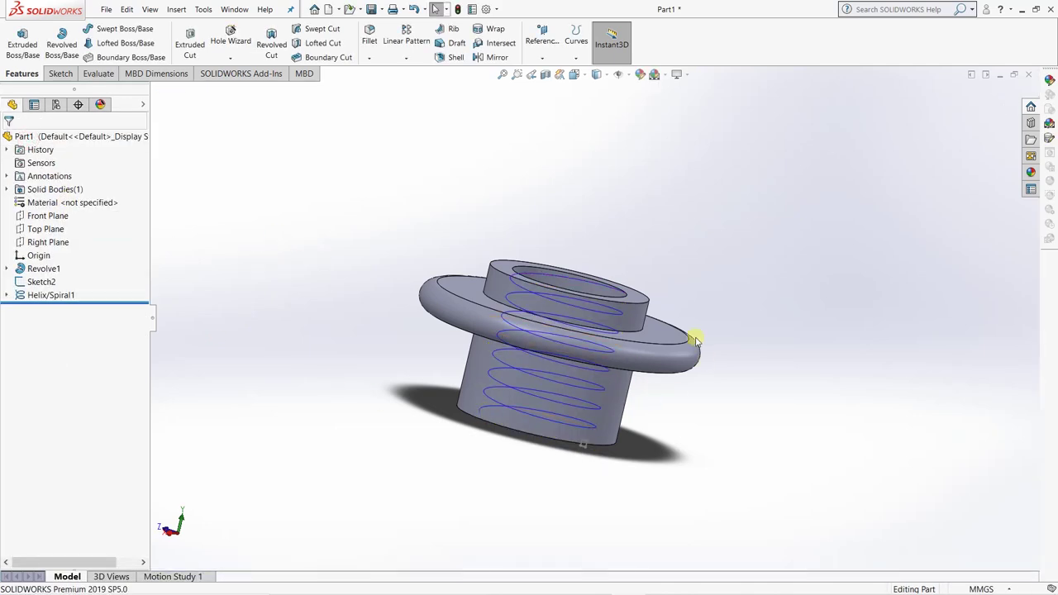
pyautogui.scroll(-3, 603, 290)
pyautogui.scroll(-4, 603, 289)
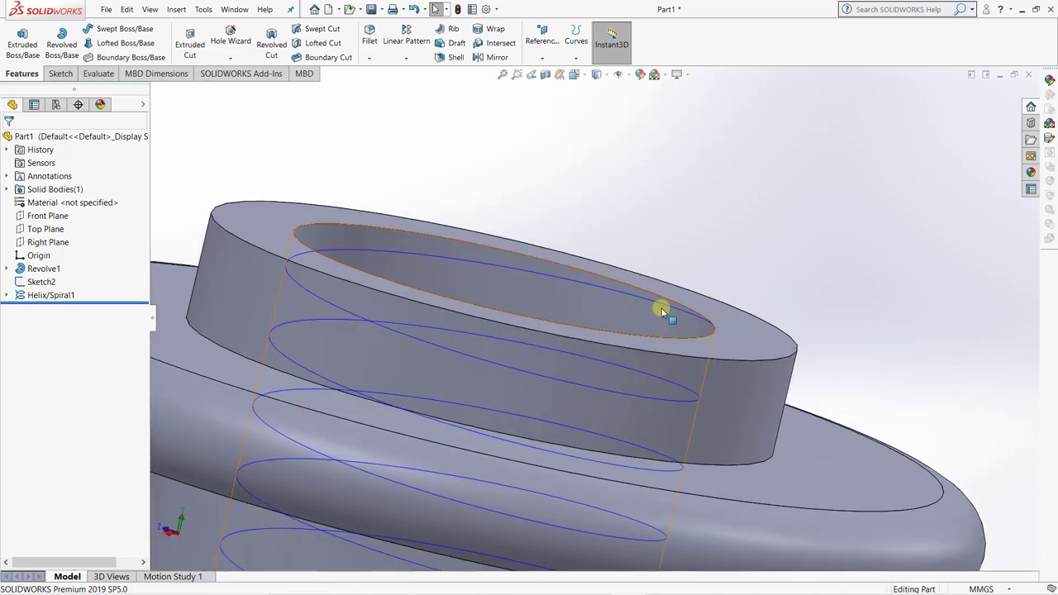
# Edit Helix/Spiral1 to a 47 mm height, keeping the 6 mm pitch.
pyautogui.moveTo(20, 299); pyautogui.dragTo(43, 302)
pyautogui.click(43, 299)
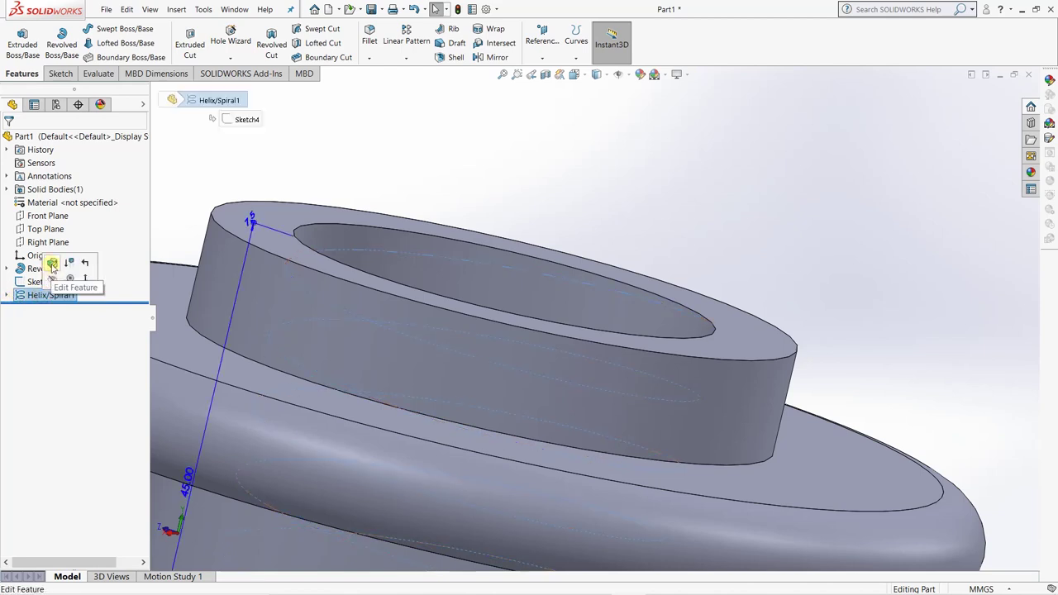
pyautogui.click(54, 267)
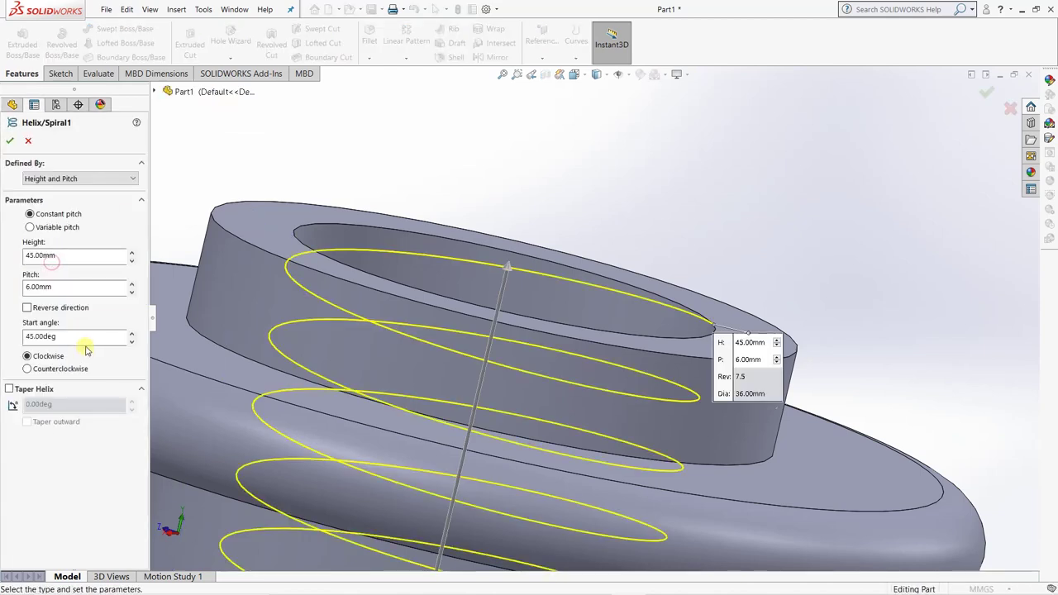
pyautogui.doubleClick(67, 255)
pyautogui.write('50')
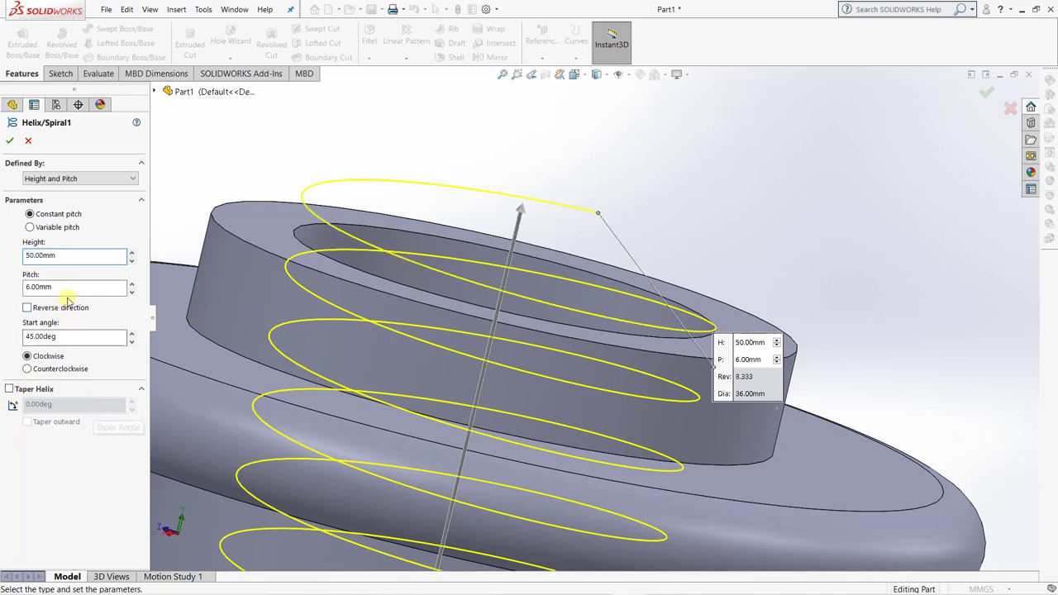
pyautogui.doubleClick(60, 256)
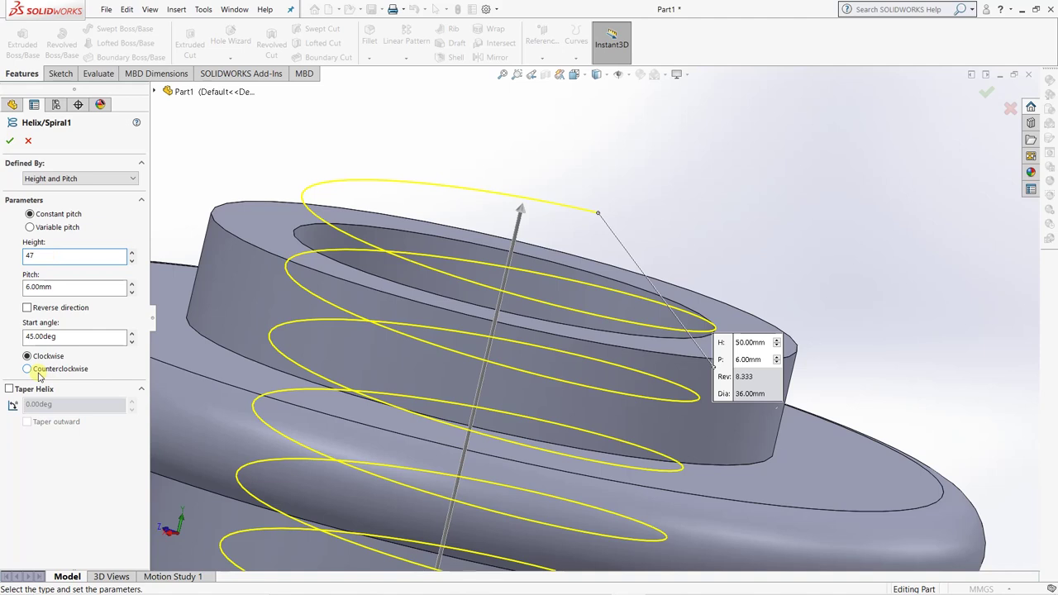
pyautogui.press('Return')
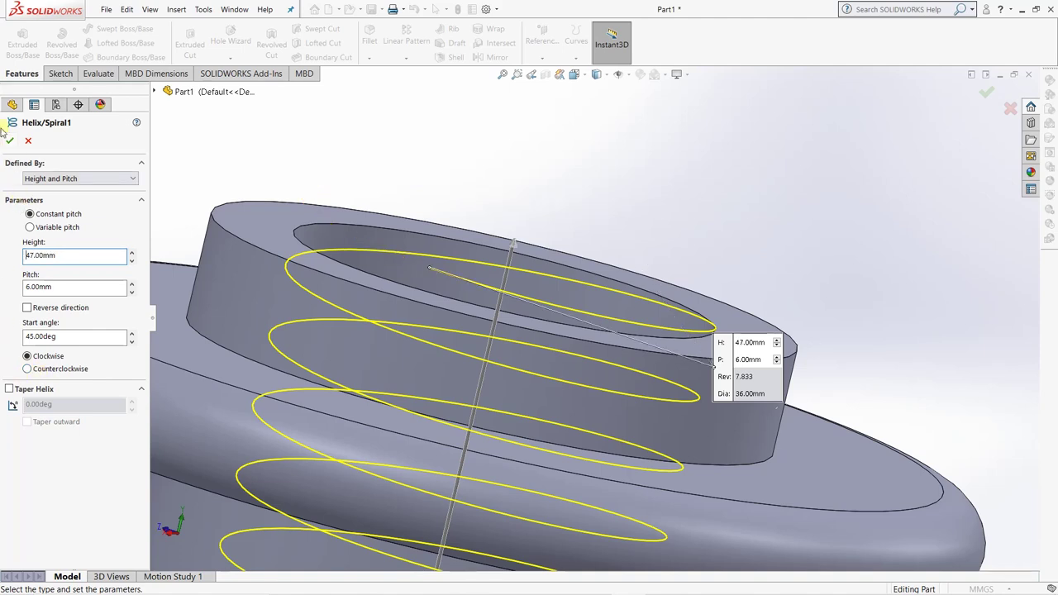
pyautogui.click(10, 142)
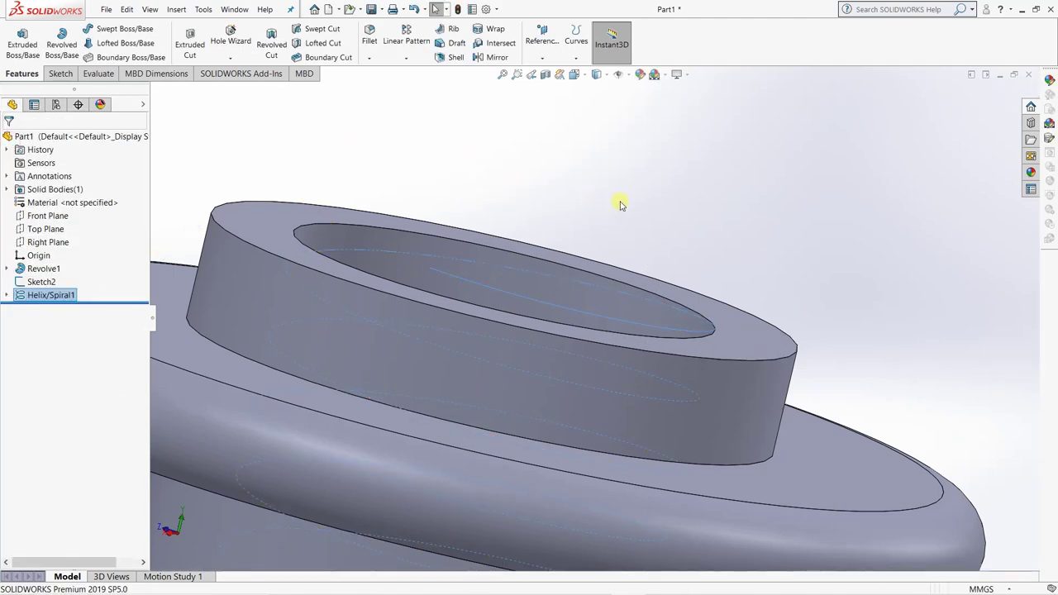
pyautogui.scroll(5, 694, 295)
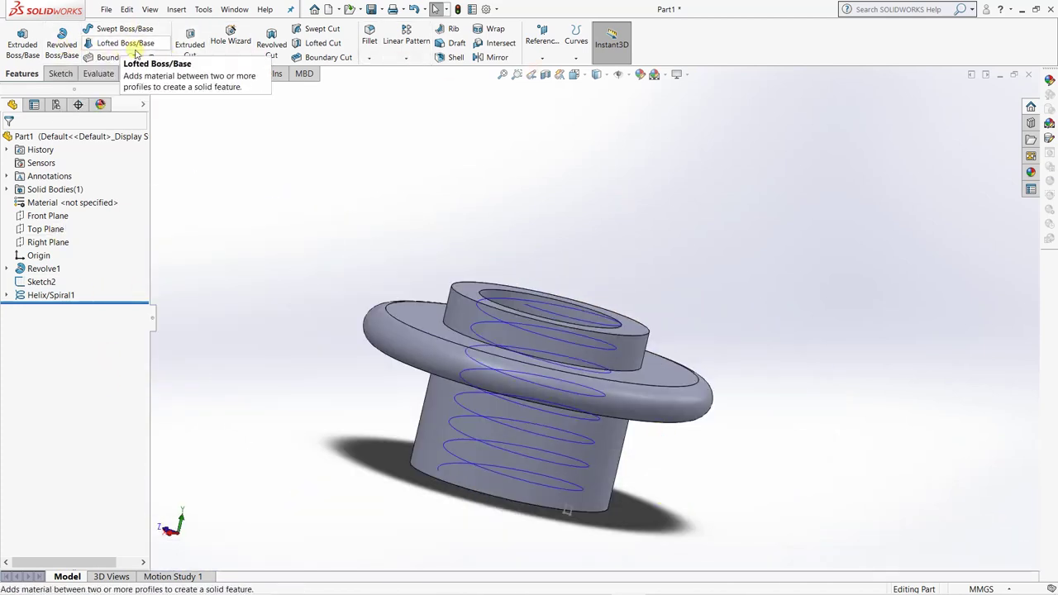
pyautogui.click(307, 31)
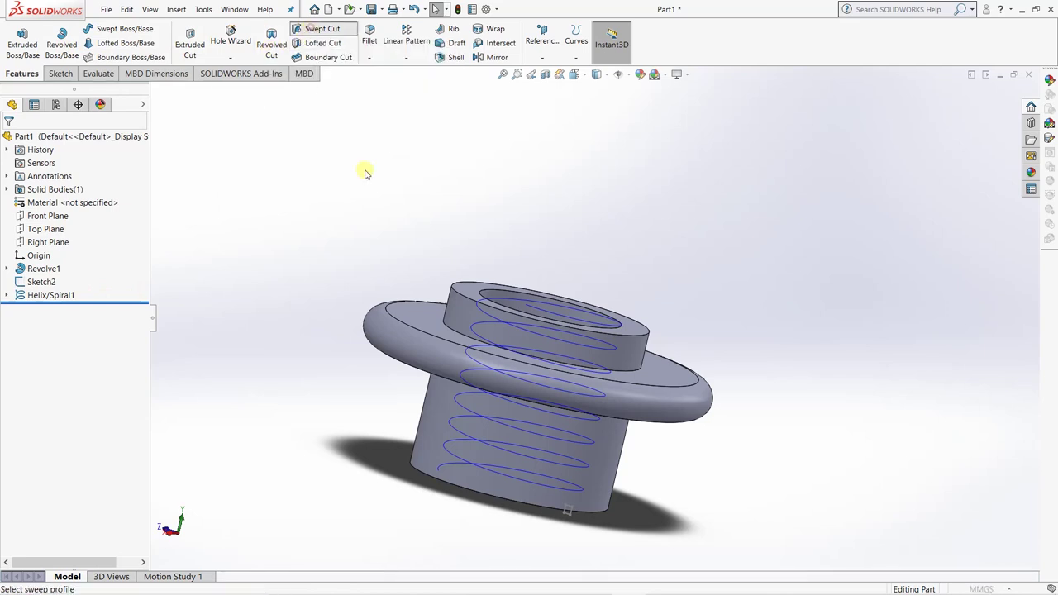
pyautogui.click(569, 517)
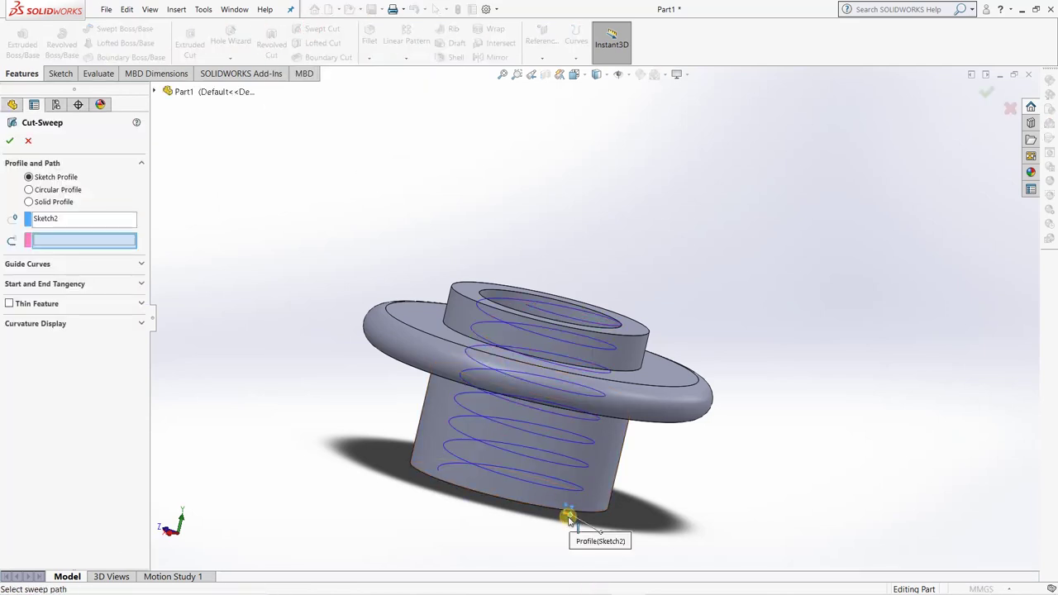
pyautogui.click(154, 91)
pyautogui.click(203, 251)
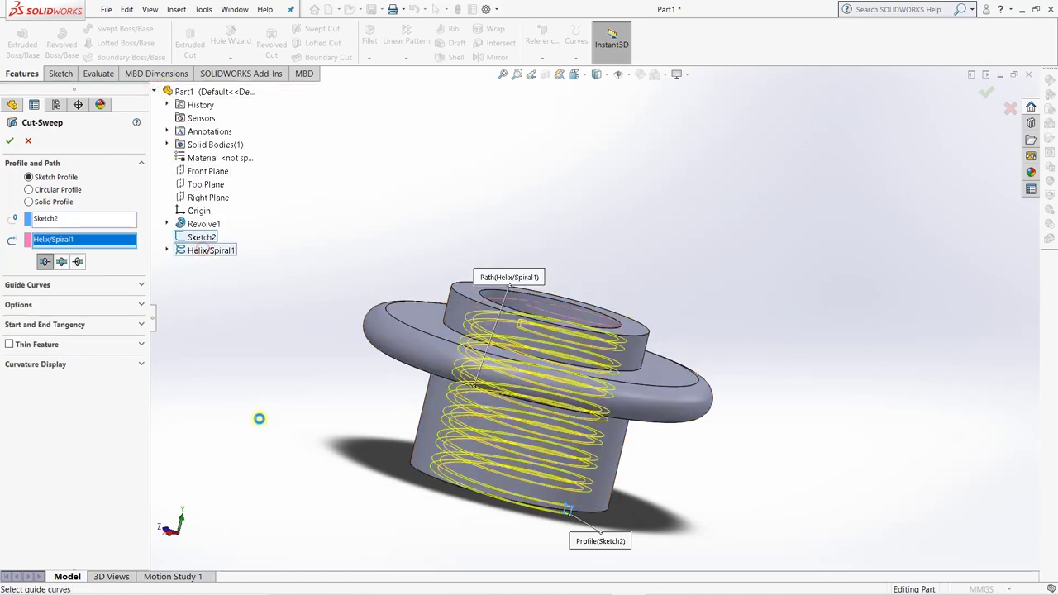
pyautogui.scroll(-3, 533, 329)
pyautogui.scroll(-3, 533, 328)
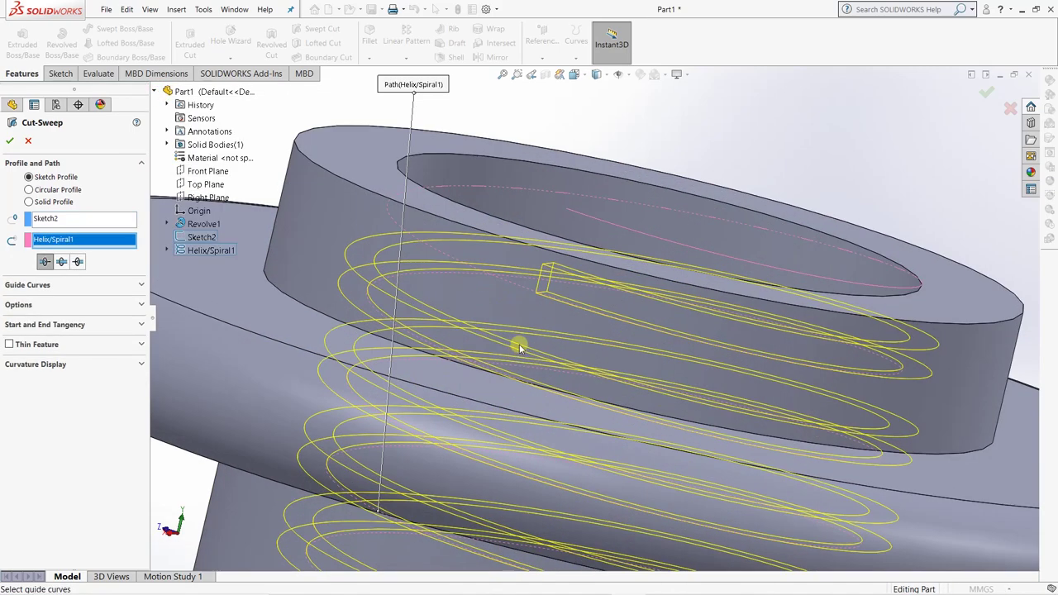
pyautogui.scroll(2, 578, 312)
pyautogui.scroll(4, 607, 298)
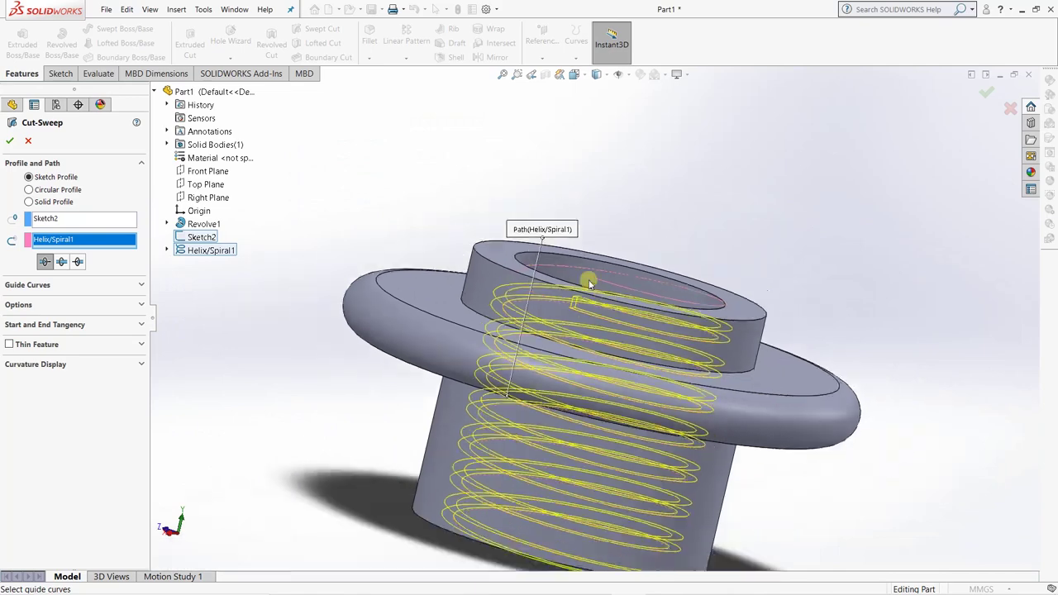
pyautogui.scroll(-3, 618, 366)
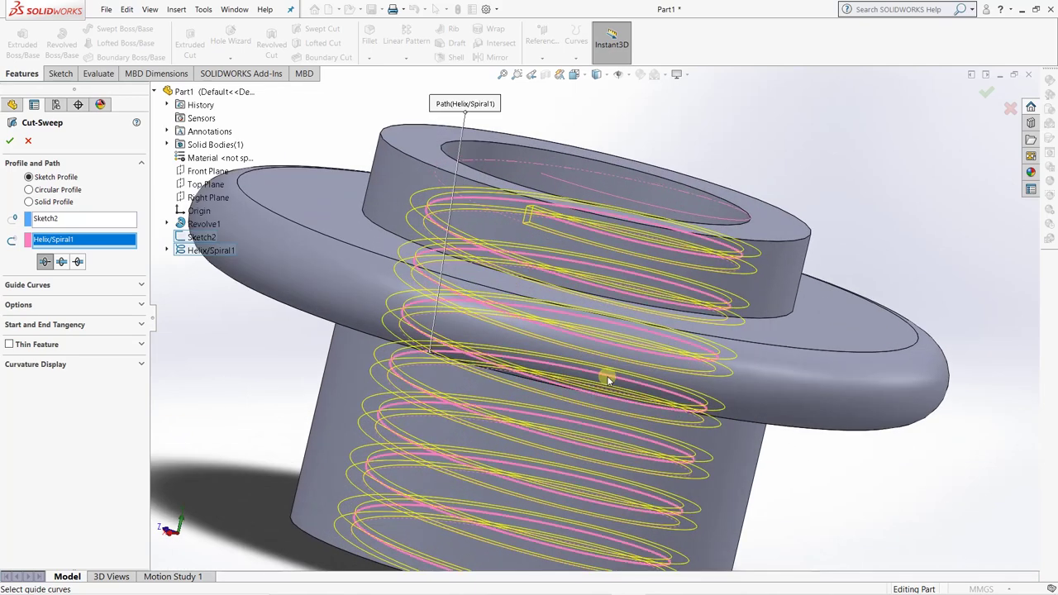
pyautogui.scroll(3, 607, 375)
pyautogui.moveTo(737, 425); pyautogui.dragTo(488, 310, button='middle')
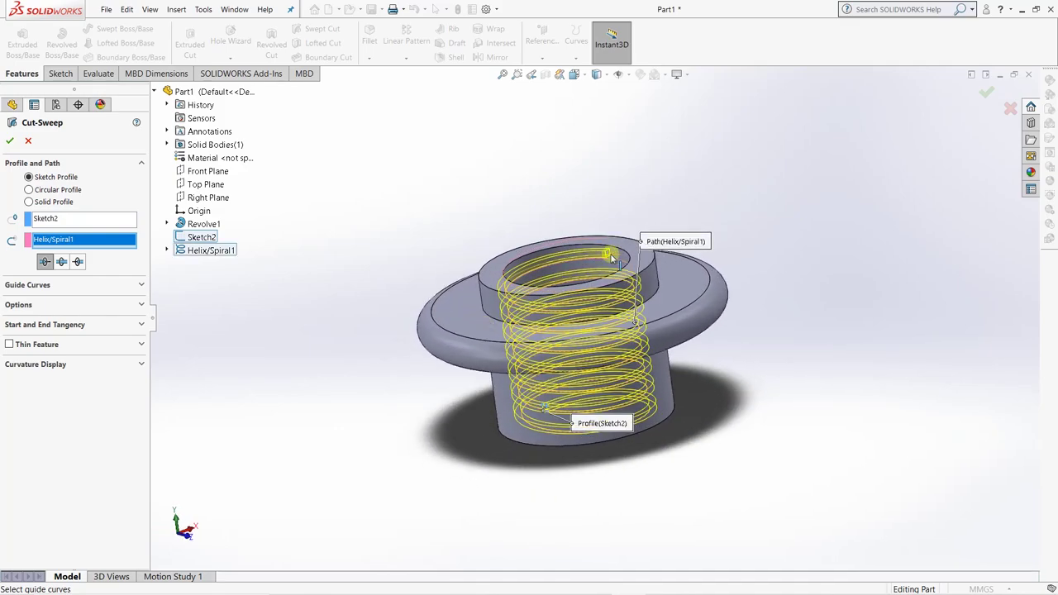
pyautogui.scroll(-5, 613, 258)
pyautogui.scroll(-3, 616, 283)
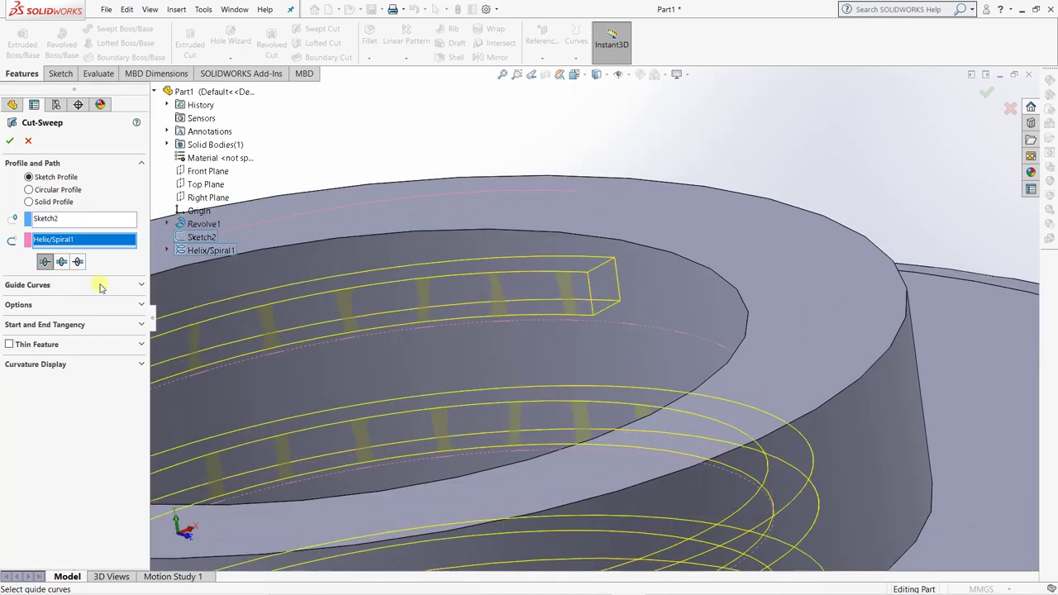
pyautogui.click(26, 143)
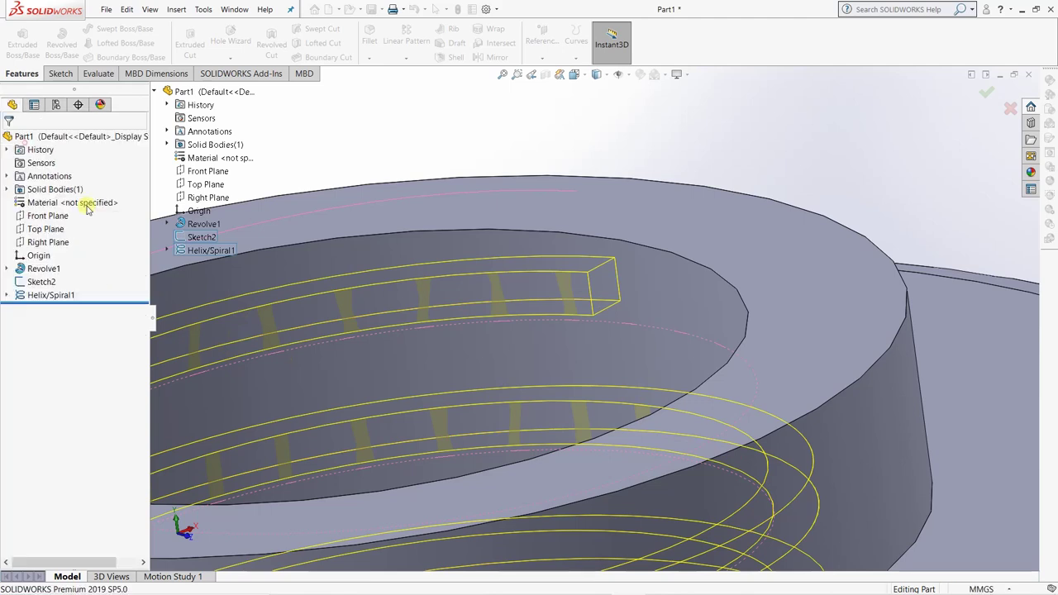
# Reopen Helix/Spiral1 and set its height to 52 mm, giving 8.667 revolutions.
pyautogui.click(48, 295)
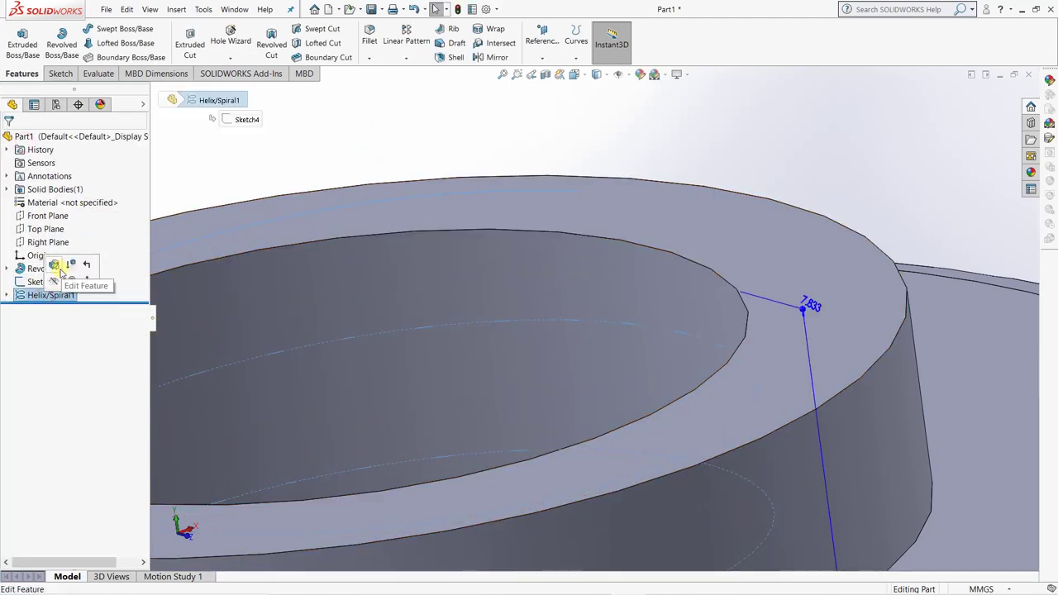
pyautogui.click(55, 265)
pyautogui.click(60, 254)
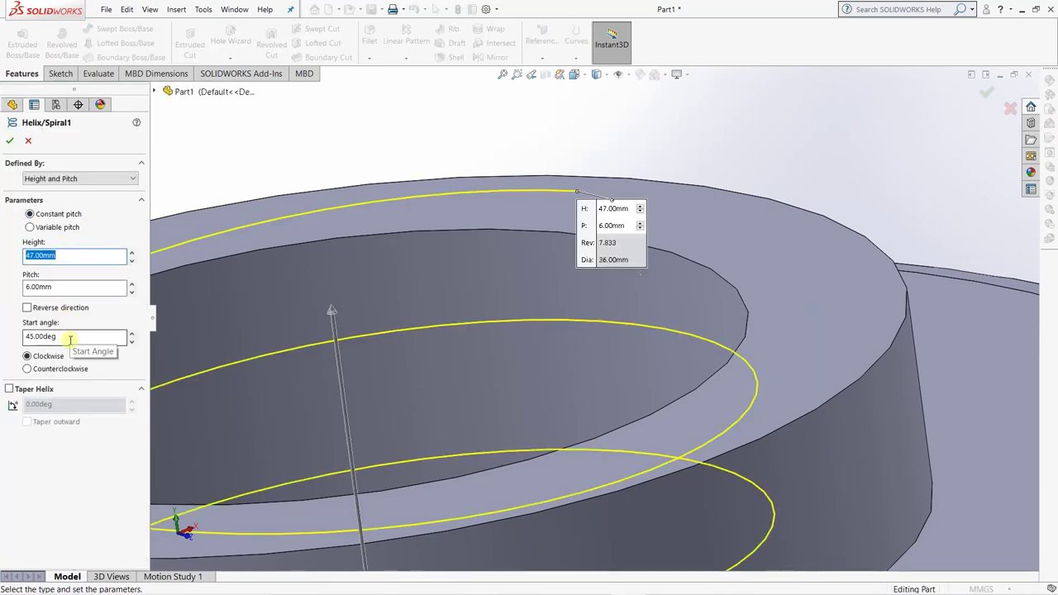
pyautogui.write('52')
pyautogui.press('Return')
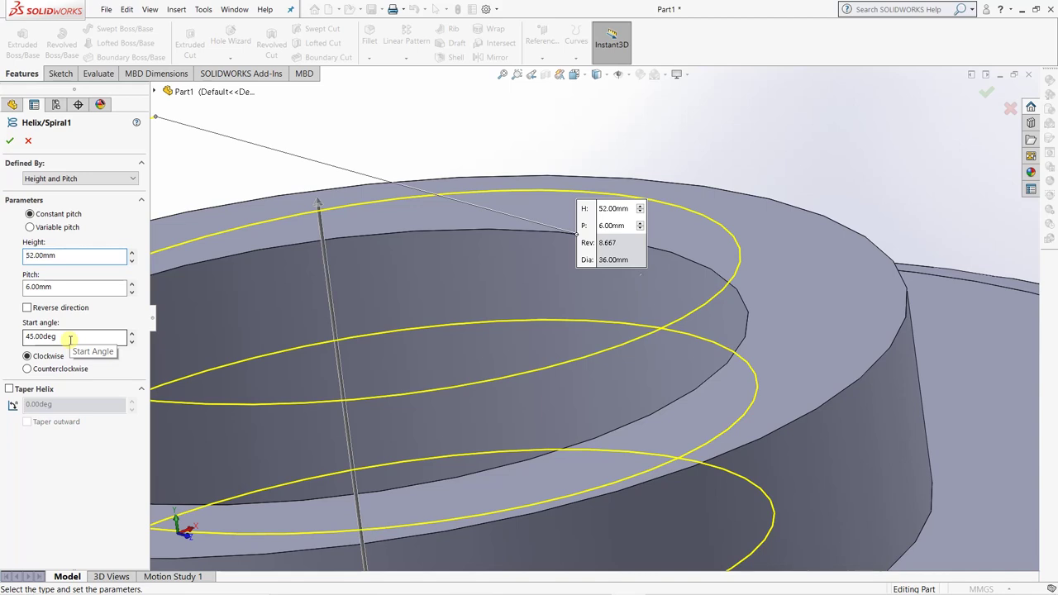
# Confirm the 52 mm helix, then sweep-cut Sketch2 along it and cancel after the error.
pyautogui.click(10, 141)
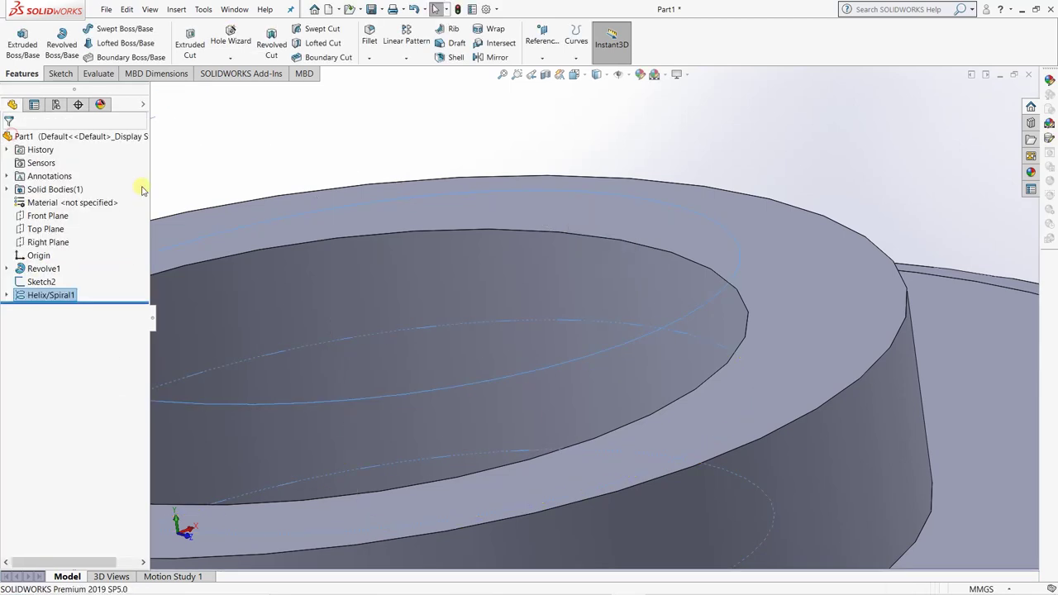
pyautogui.click(314, 30)
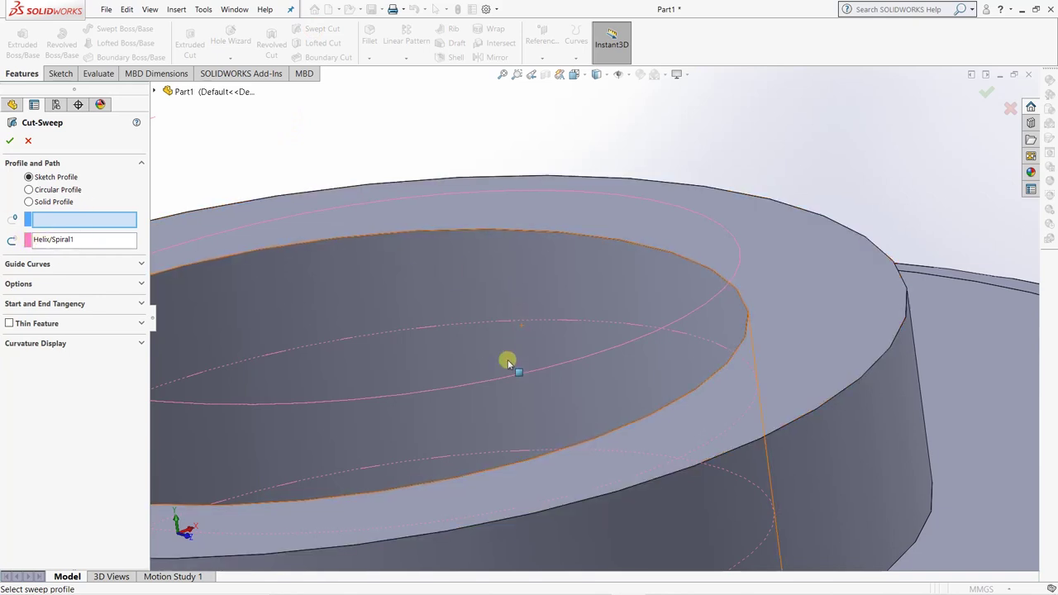
pyautogui.click(155, 91)
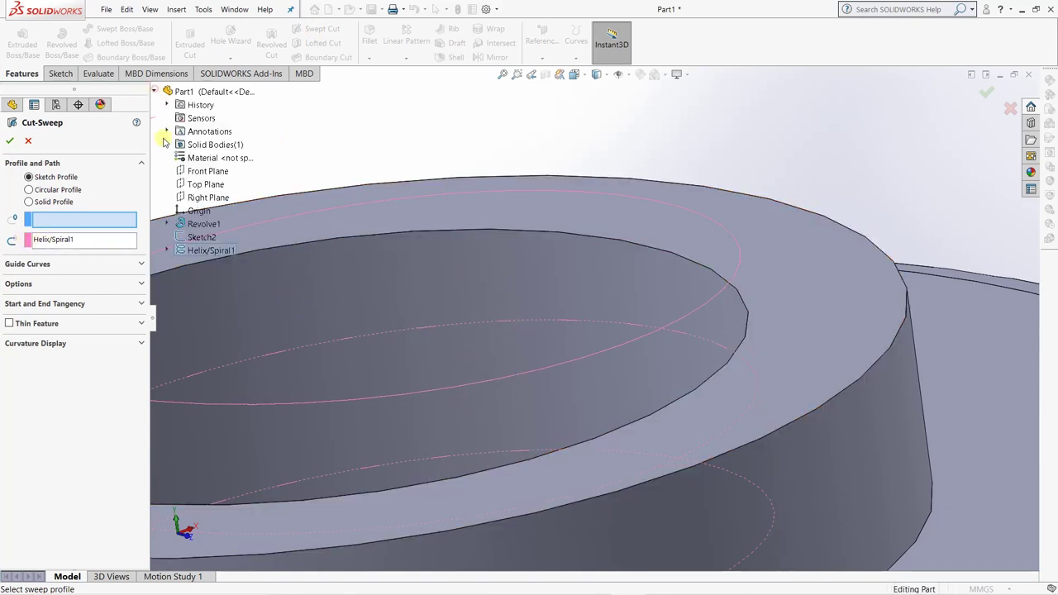
pyautogui.click(201, 238)
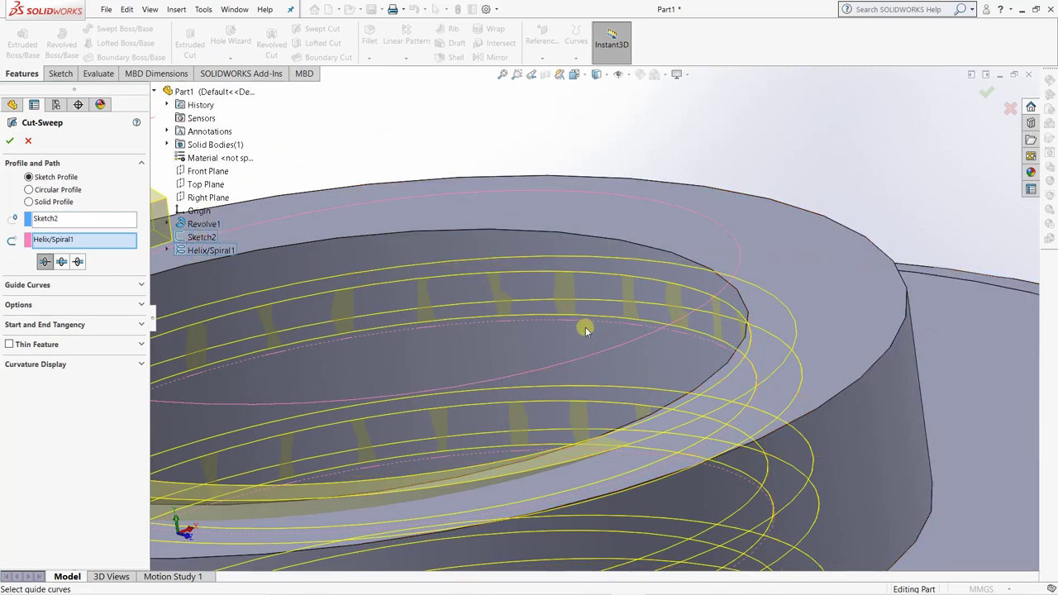
pyautogui.scroll(3, 578, 327)
pyautogui.scroll(-5, 577, 327)
pyautogui.moveTo(401, 350)
pyautogui.mouseDown(button='middle')
pyautogui.moveTo(323, 338)
pyautogui.moveTo(396, 314)
pyautogui.moveTo(385, 317)
pyautogui.moveTo(403, 348)
pyautogui.mouseUp(button='middle')
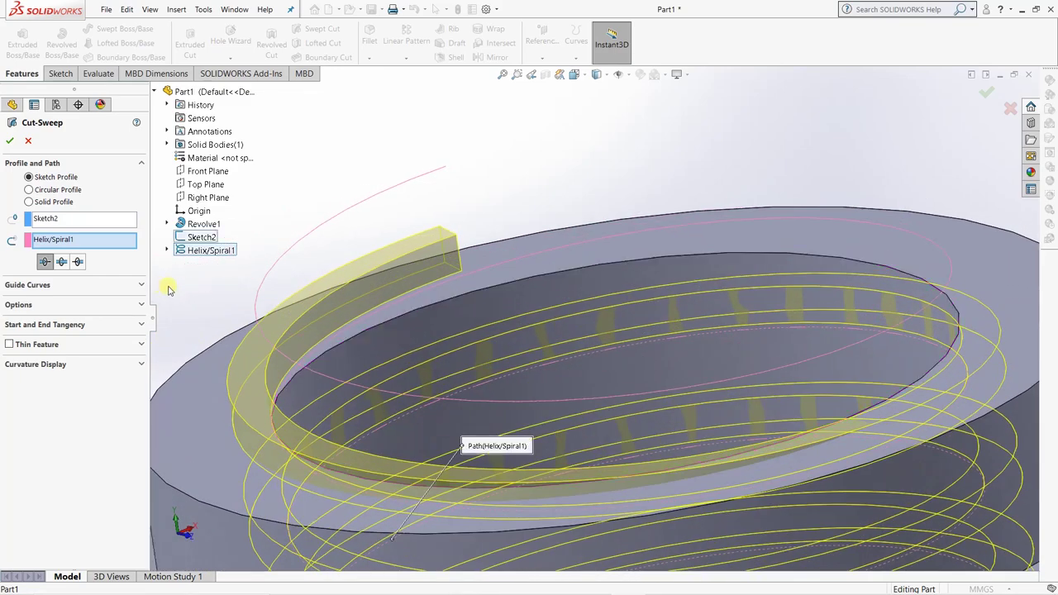
pyautogui.click(13, 143)
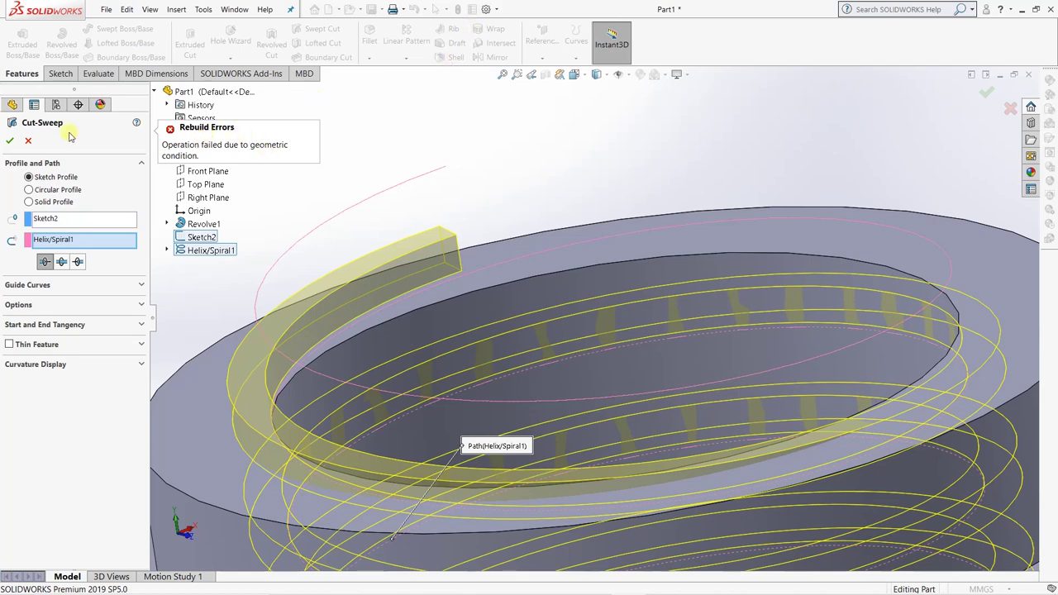
pyautogui.click(29, 142)
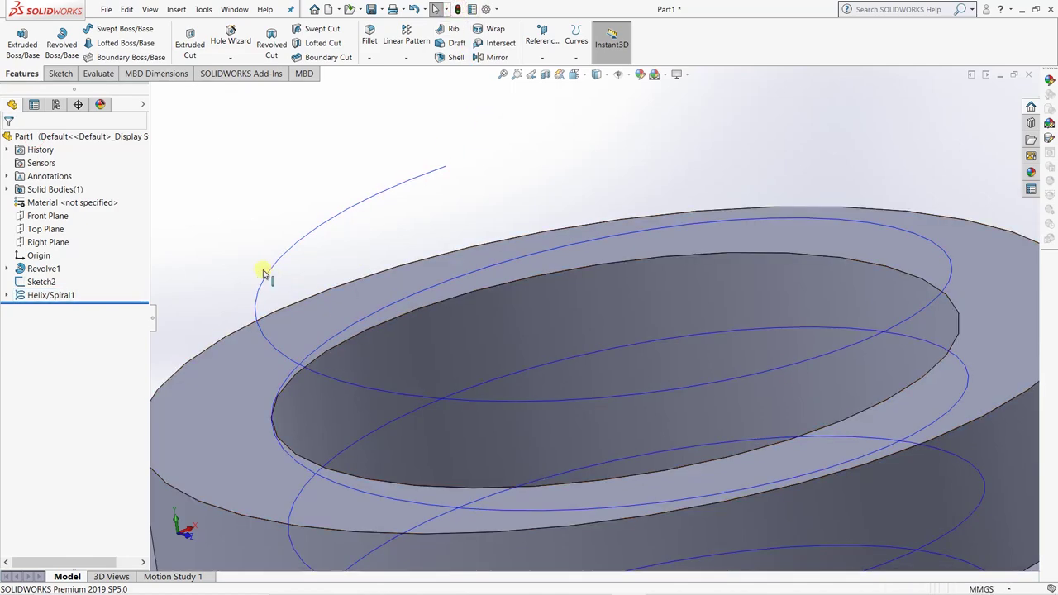
# Retry the Cut-Sweep of Sketch2 along Helix/Spiral1 and cancel after the same geometry error.
pyautogui.press('f')
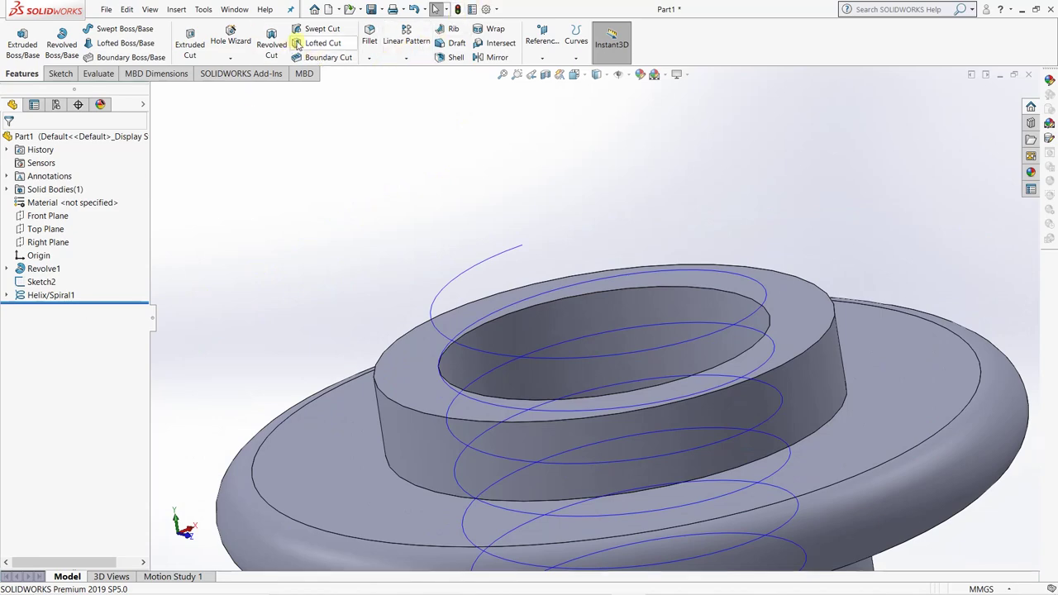
pyautogui.click(318, 31)
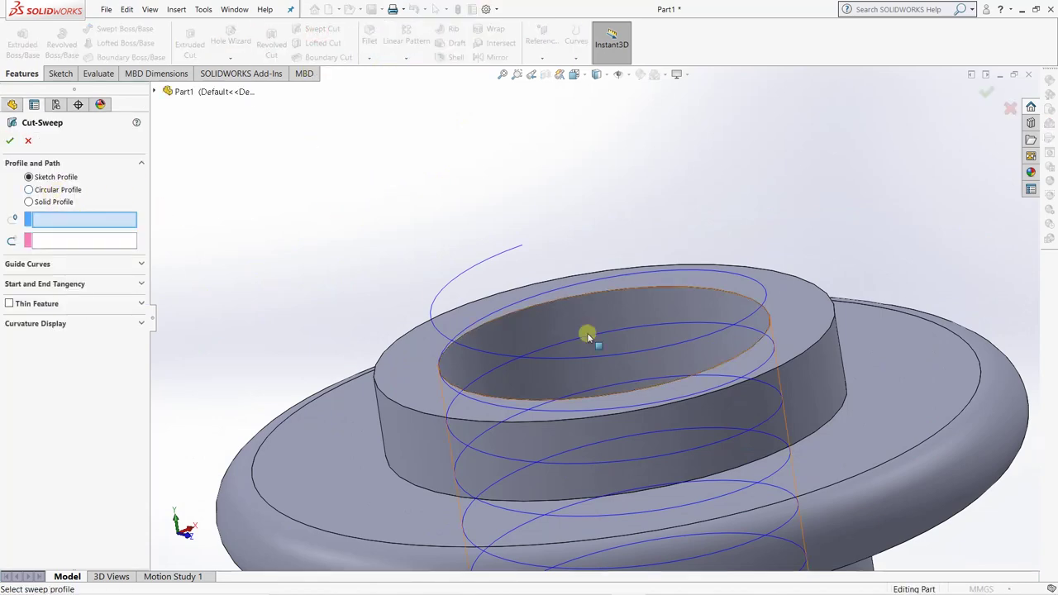
pyautogui.click(154, 91)
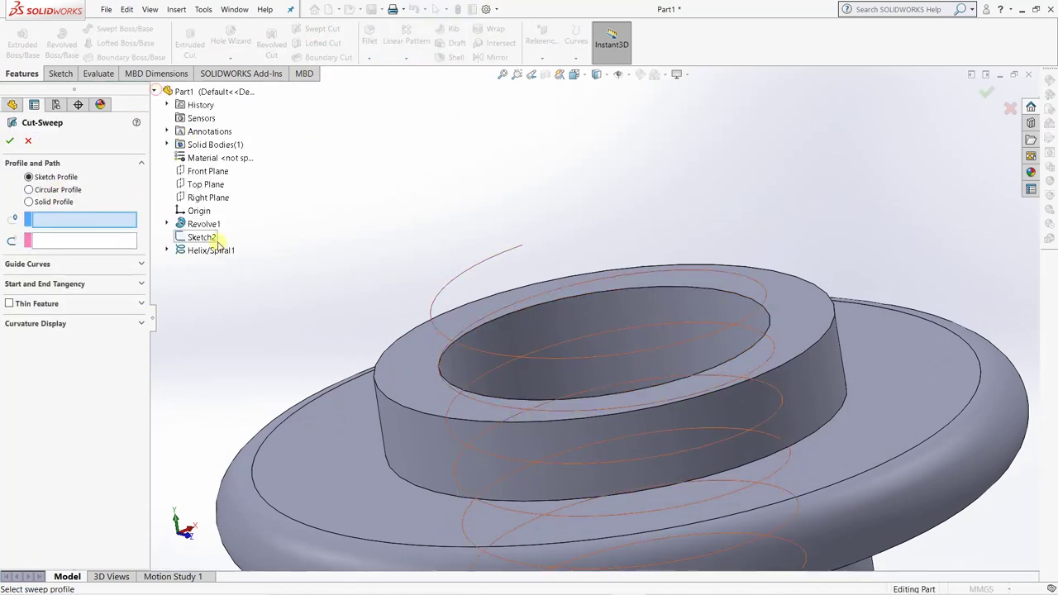
pyautogui.click(201, 237)
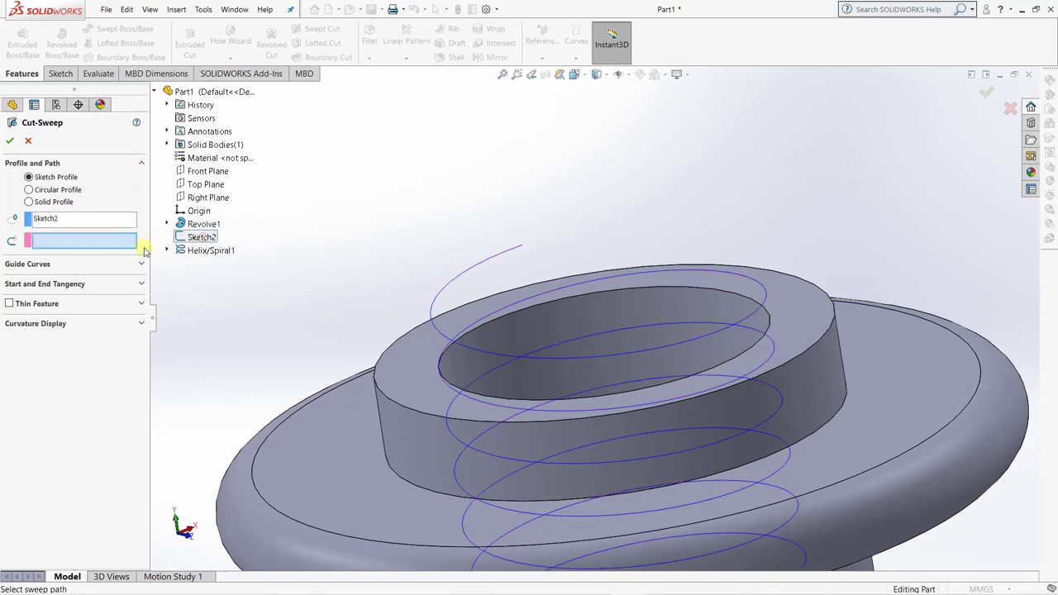
pyautogui.click(203, 250)
pyautogui.click(12, 138)
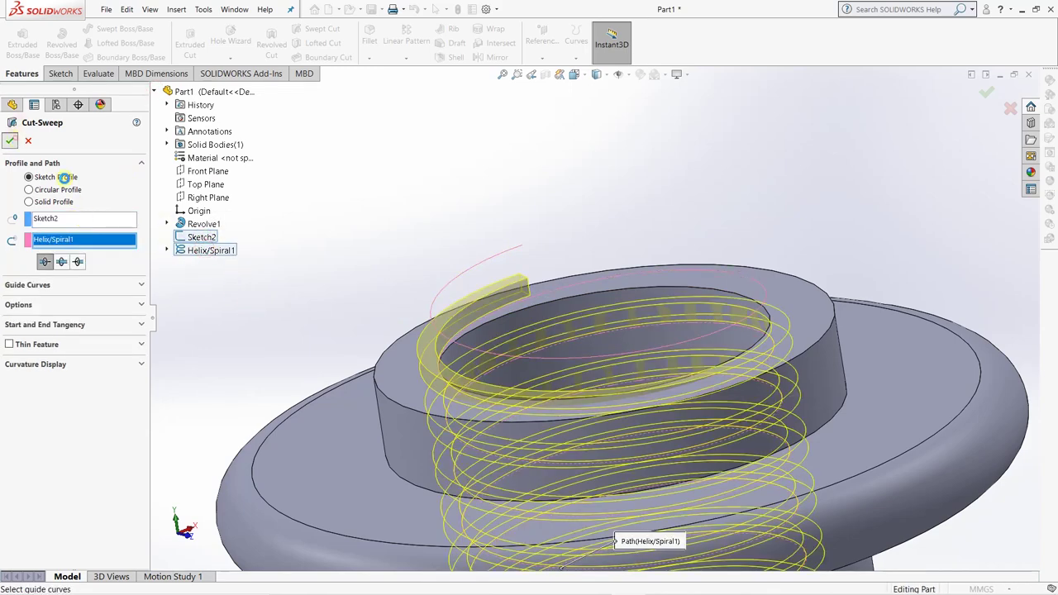
pyautogui.click(30, 140)
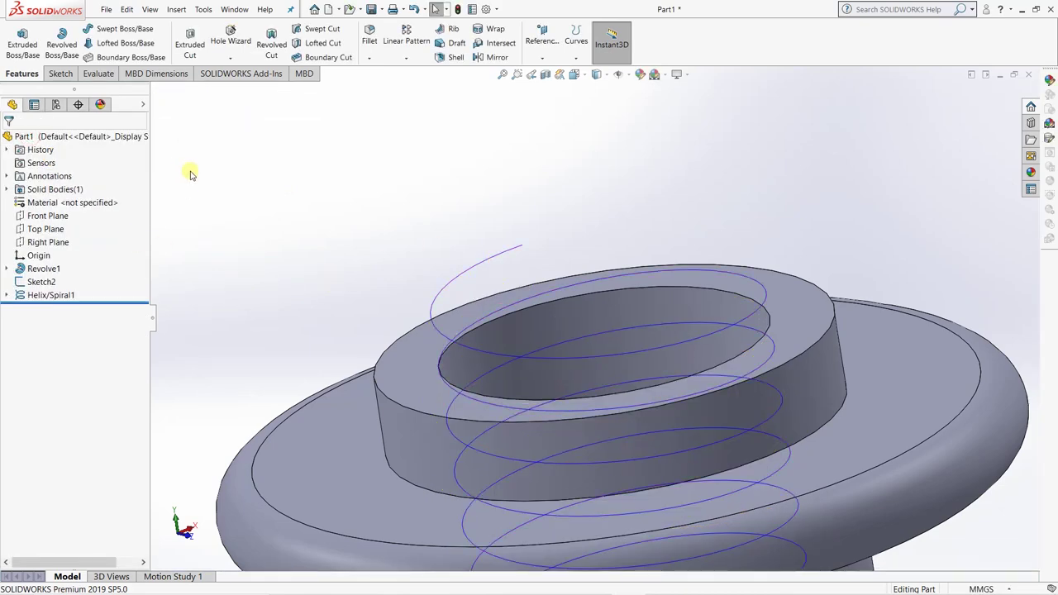
# Edit Helix/Spiral1 and change its height to 50 mm at 6 mm pitch.
pyautogui.click(43, 295)
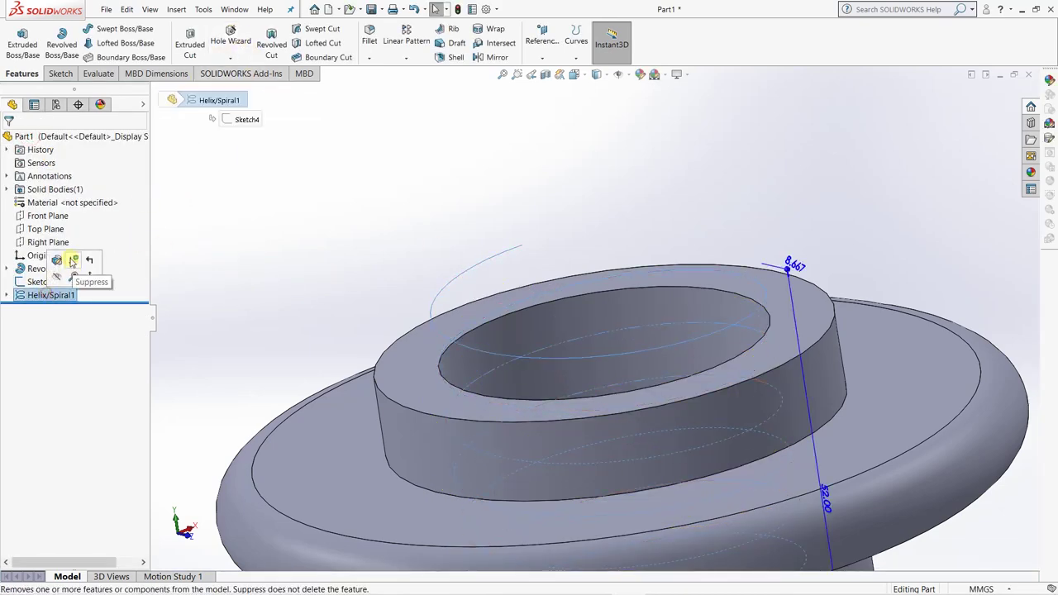
pyautogui.click(56, 260)
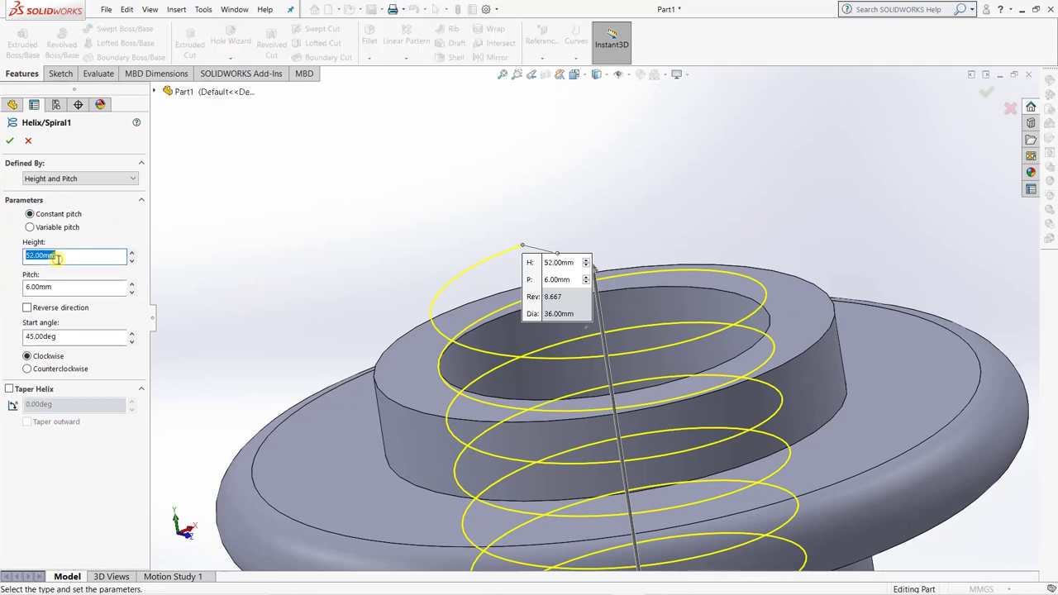
pyautogui.write('50')
pyautogui.press('Return')
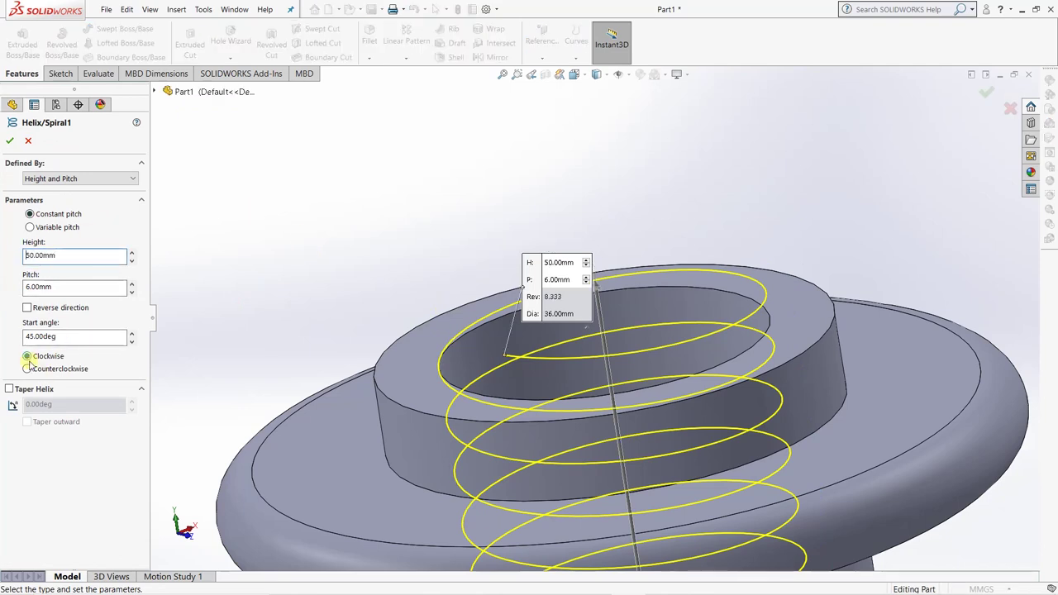
pyautogui.click(10, 142)
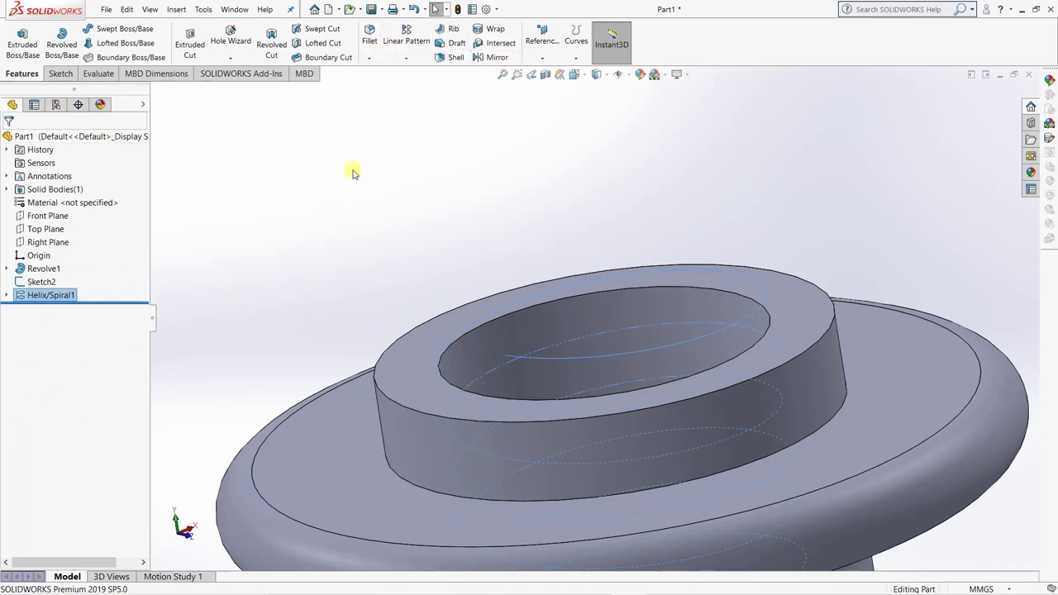
pyautogui.click(309, 176)
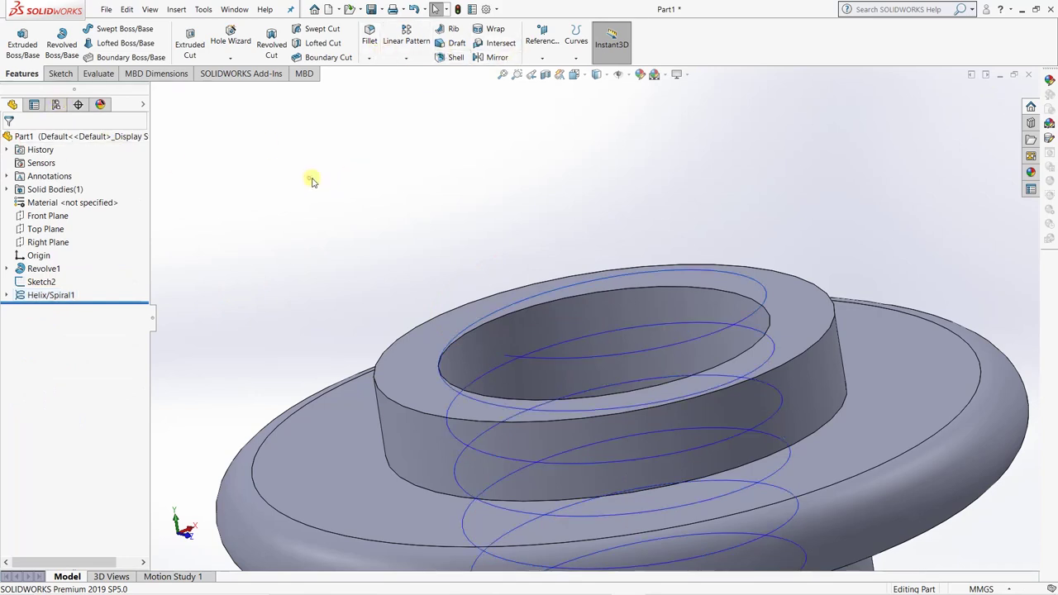
# Create Cut-Sweep3 by sweeping the Sketch2 profile along Helix/Spiral1, forming the square thread.
pyautogui.click(318, 29)
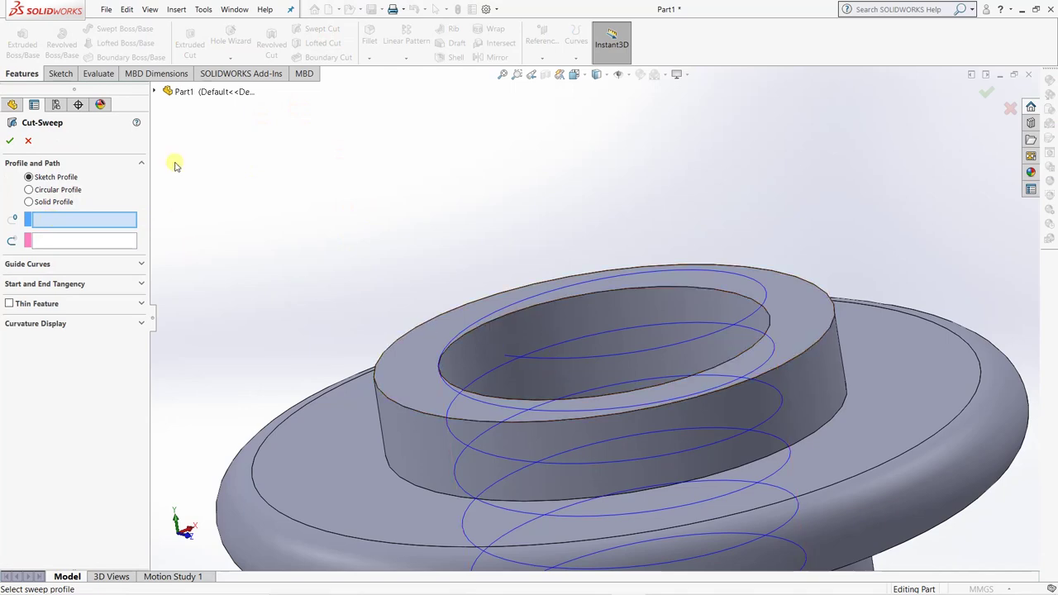
pyautogui.click(154, 91)
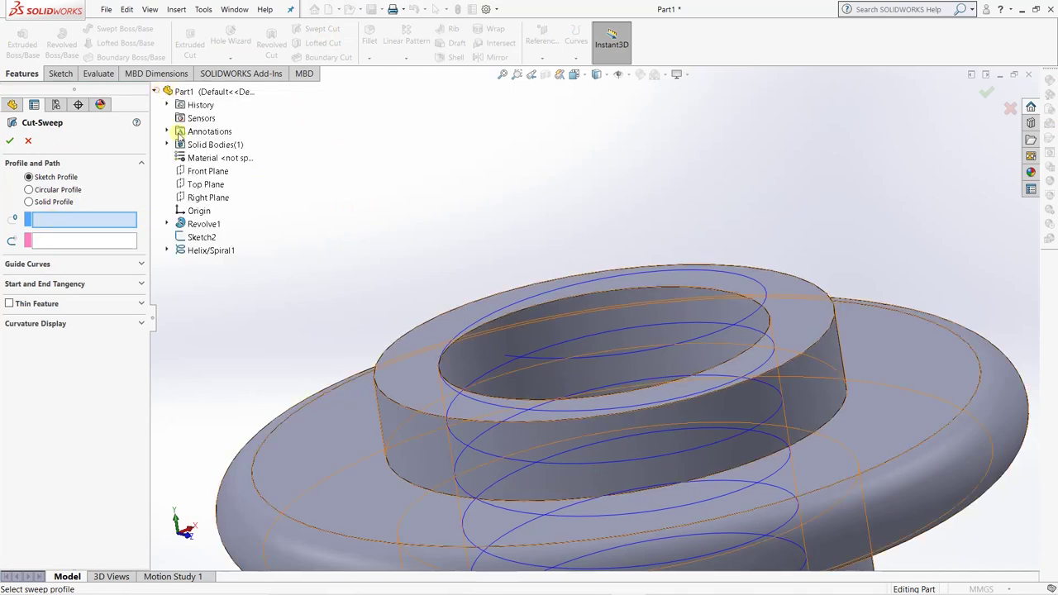
pyautogui.click(202, 237)
pyautogui.click(213, 252)
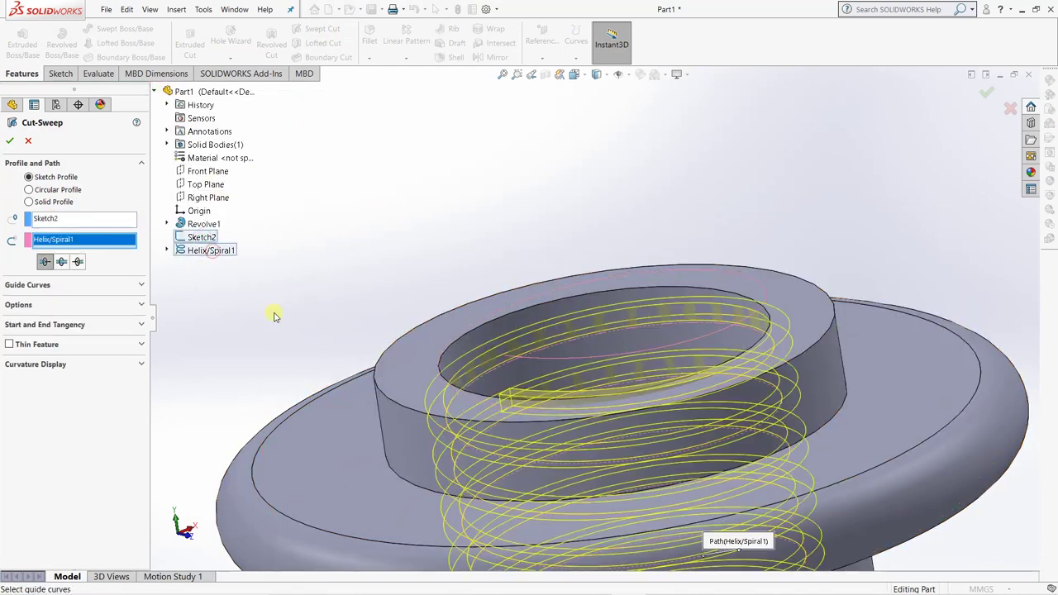
pyautogui.moveTo(301, 311); pyautogui.dragTo(273, 274, button='middle')
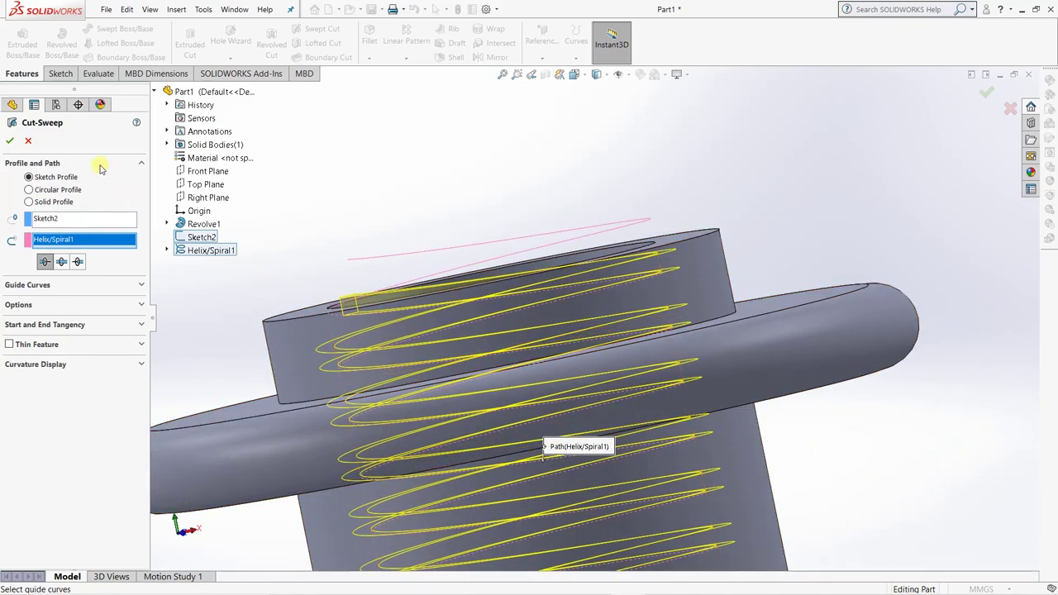
pyautogui.click(10, 141)
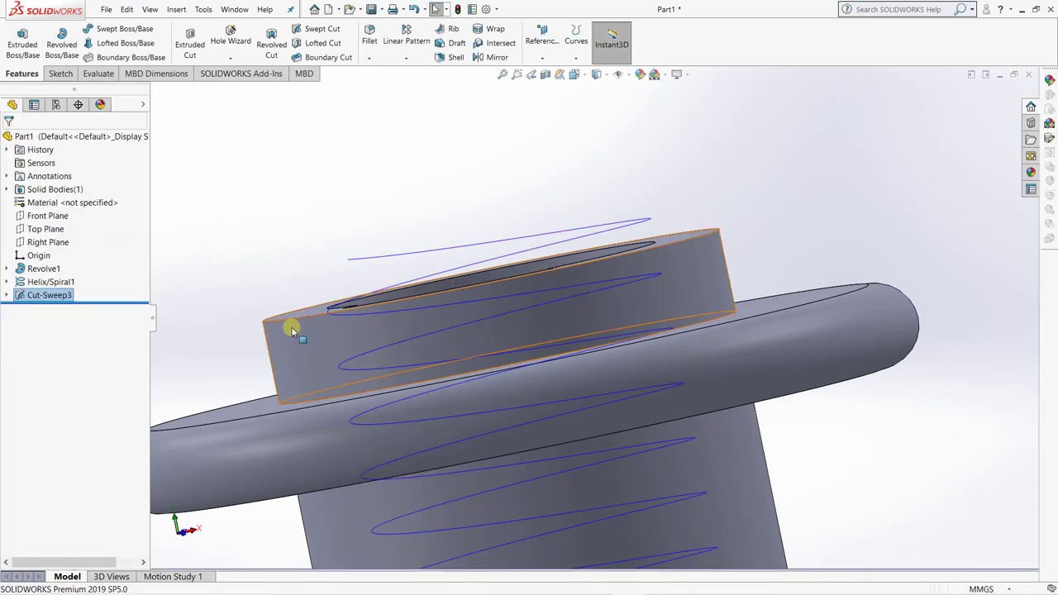
pyautogui.moveTo(256, 281); pyautogui.dragTo(280, 281, button='middle')
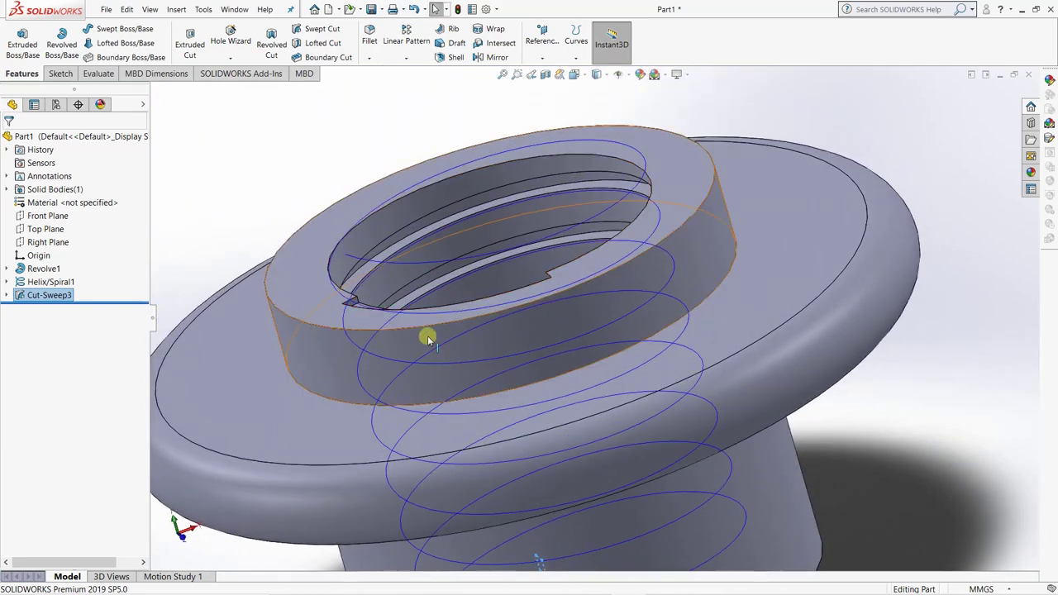
# Change the Helix/Spiral1 height to 51 mm (8.5 revolutions) and select the failing Cut-Sweep3.
pyautogui.click(364, 310)
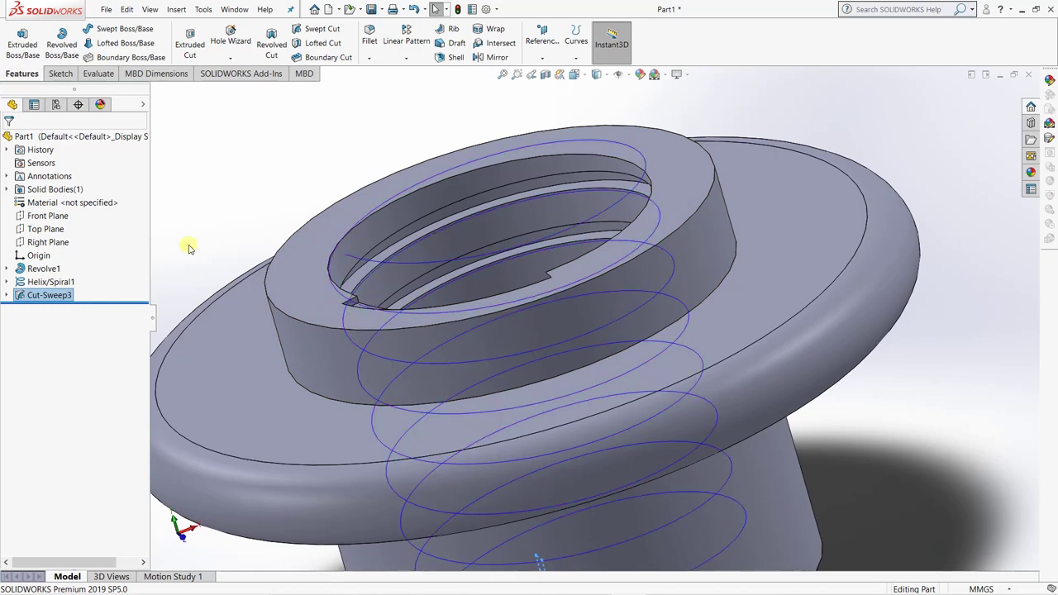
pyautogui.click(39, 281)
pyautogui.click(48, 249)
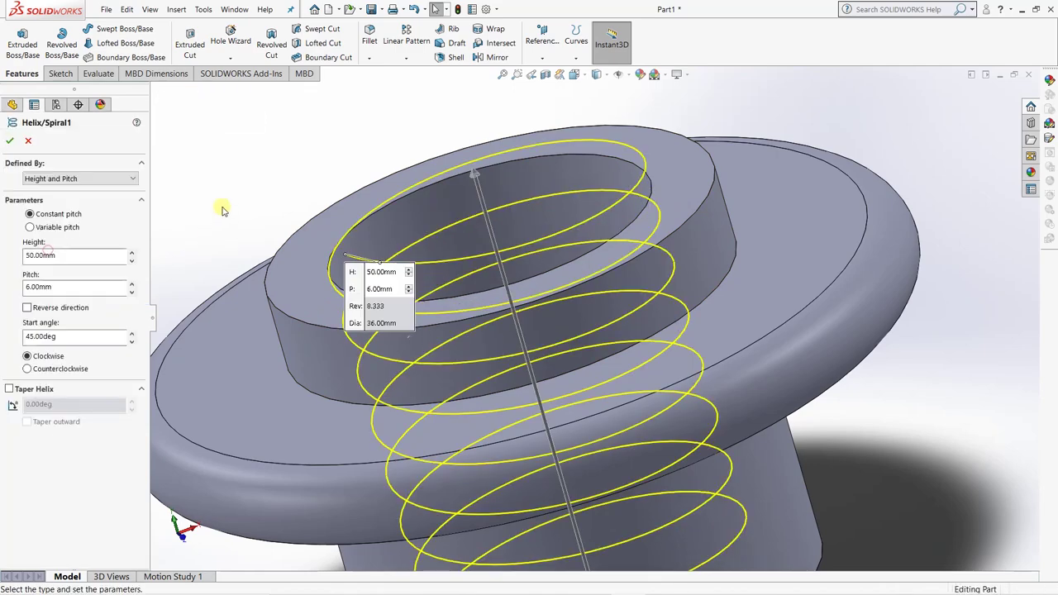
pyautogui.doubleClick(64, 257)
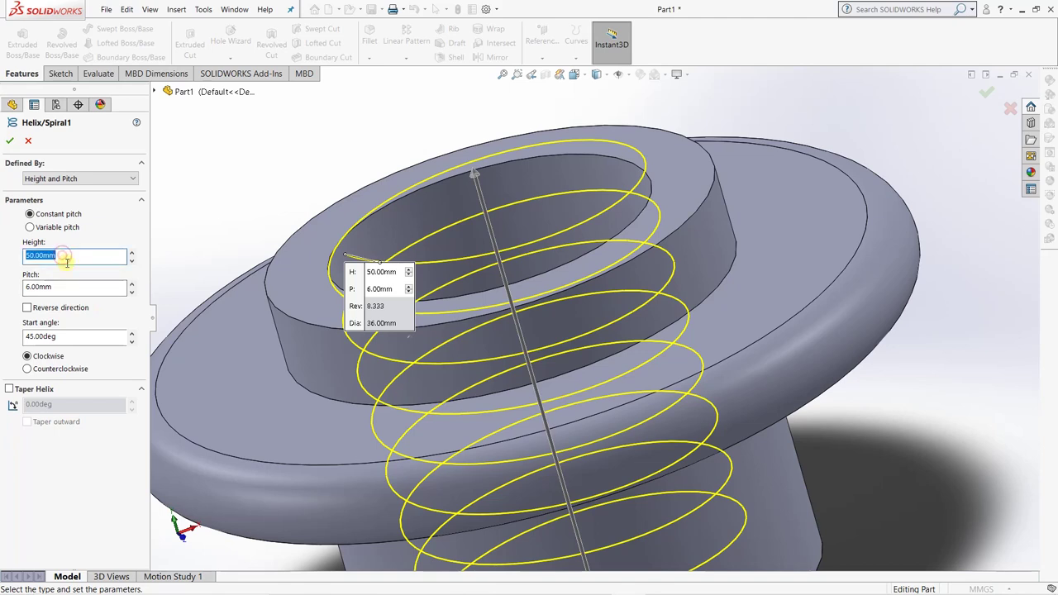
pyautogui.write('51')
pyautogui.press('Return')
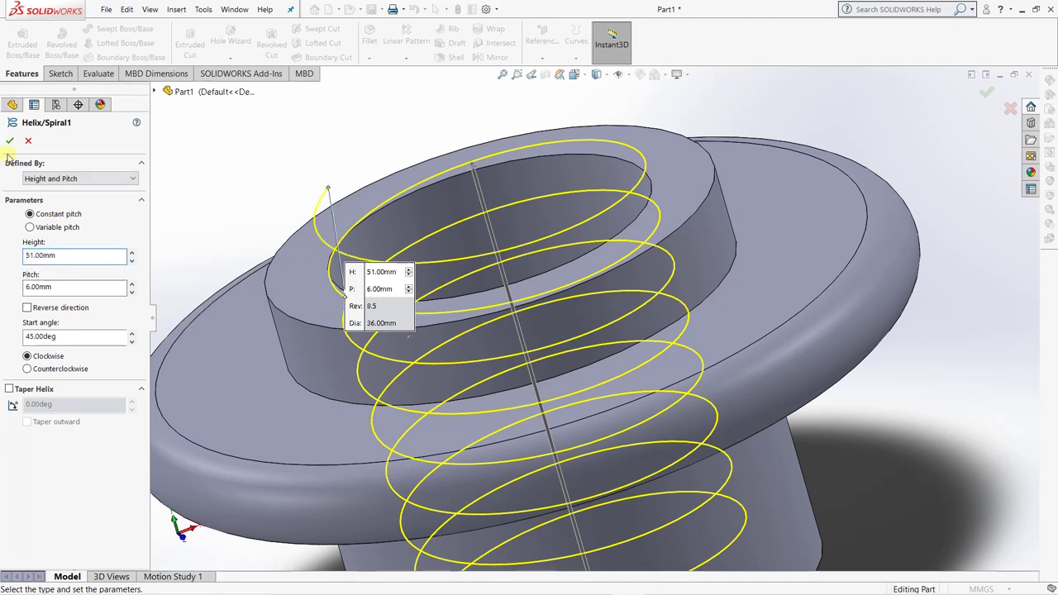
pyautogui.press('Return')
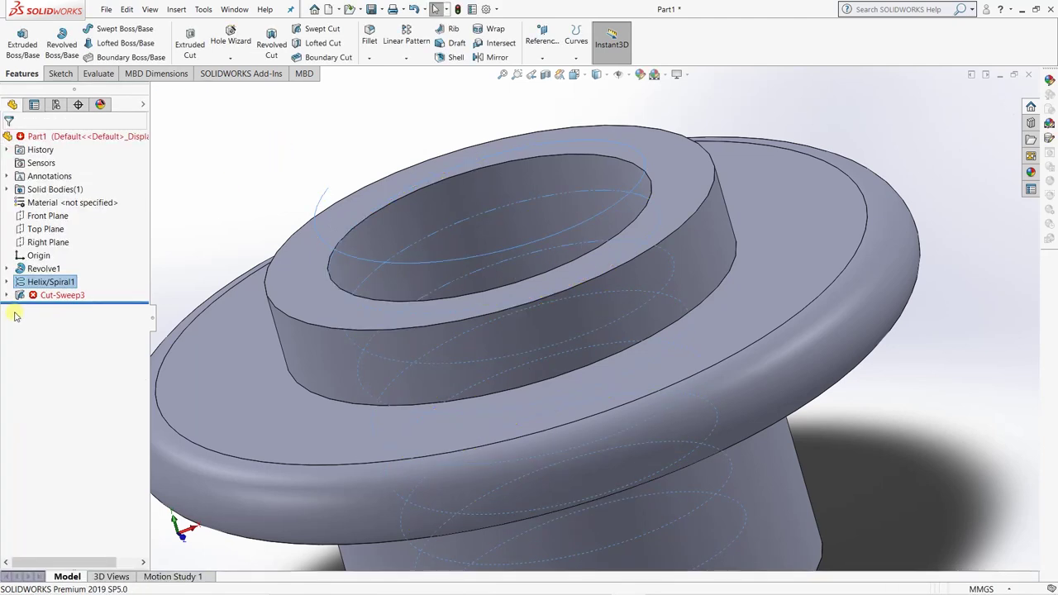
pyautogui.click(50, 296)
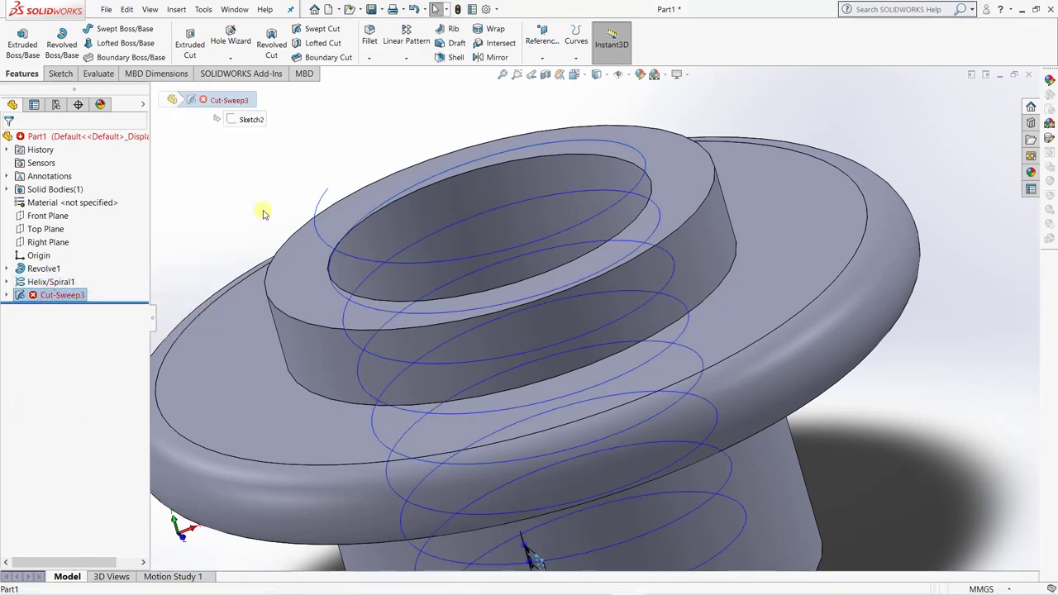
# Rebuild, dismiss the error report, and inspect Cut-Sweep3's settings without changing them.
pyautogui.click(457, 10)
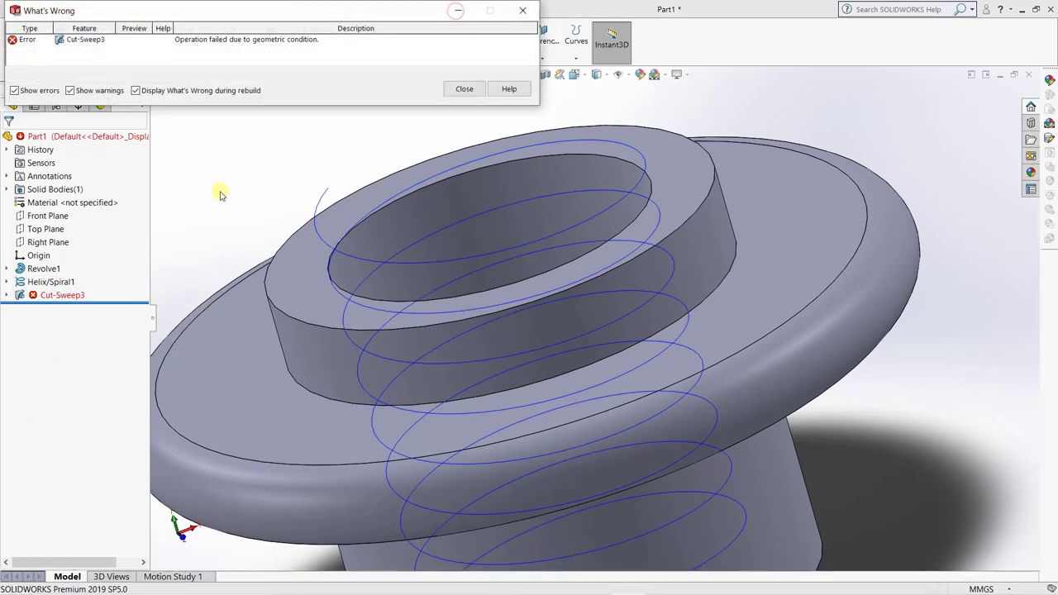
pyautogui.click(462, 89)
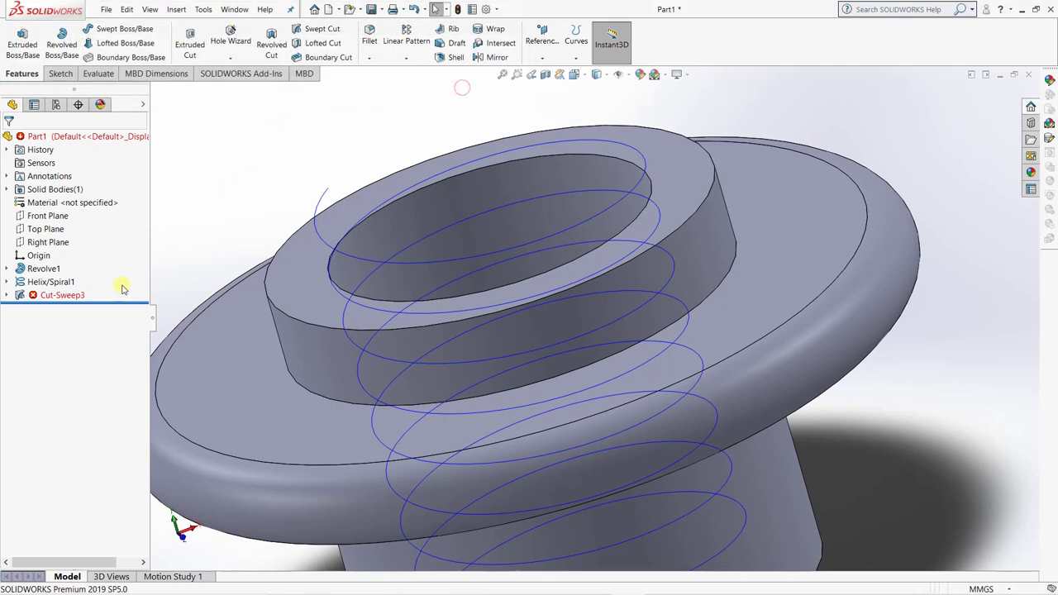
pyautogui.click(57, 296)
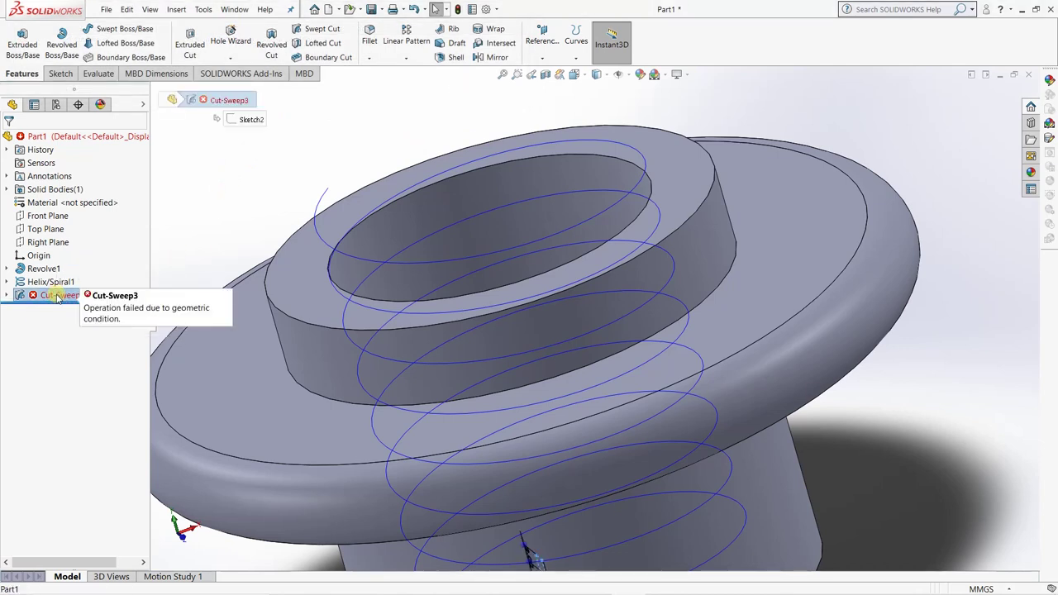
pyautogui.rightClick(58, 296)
pyautogui.click(62, 212)
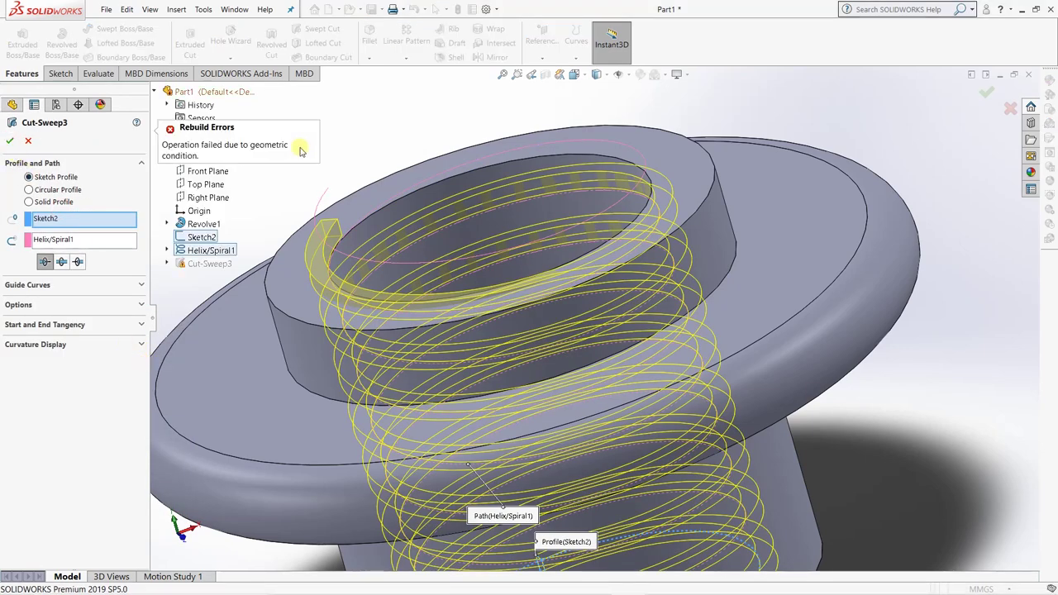
pyautogui.click(81, 239)
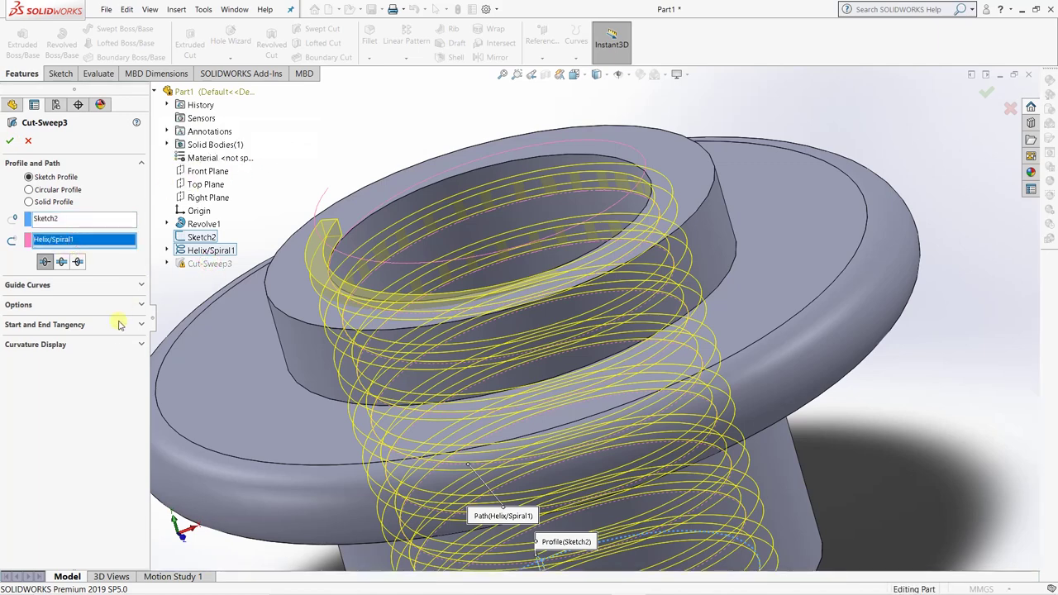
pyautogui.click(74, 285)
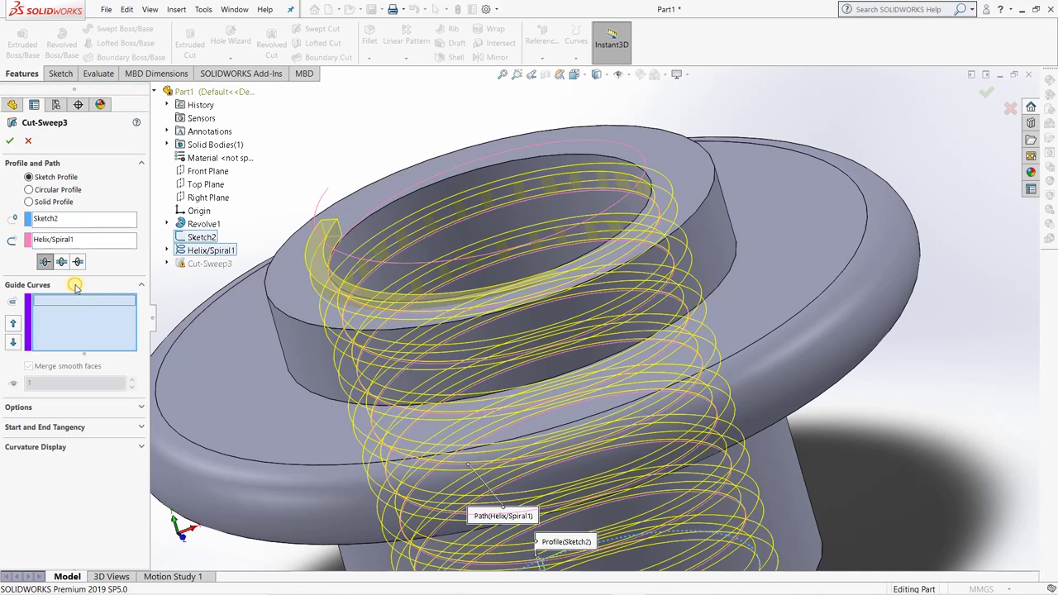
pyautogui.click(73, 284)
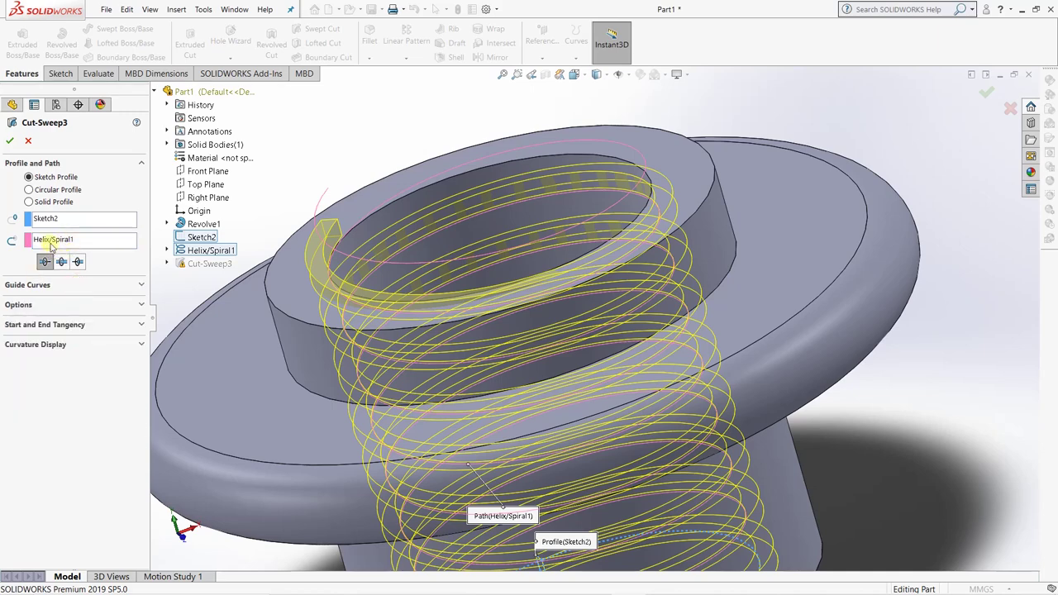
pyautogui.click(29, 141)
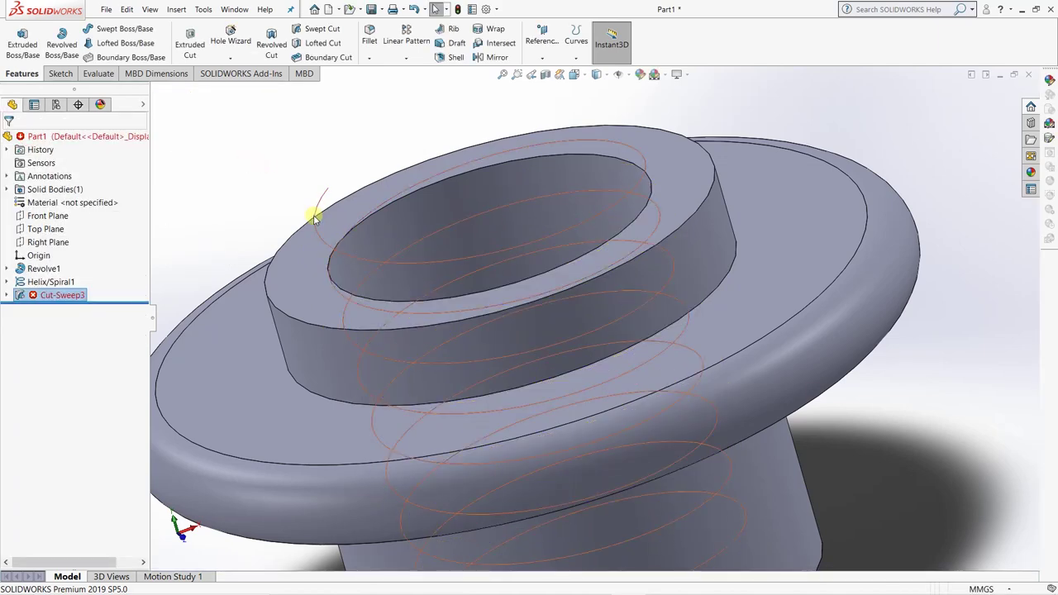
# Delete Cut-Sweep3 from the part and select Helix/Spiral1.
pyautogui.moveTo(47, 296)
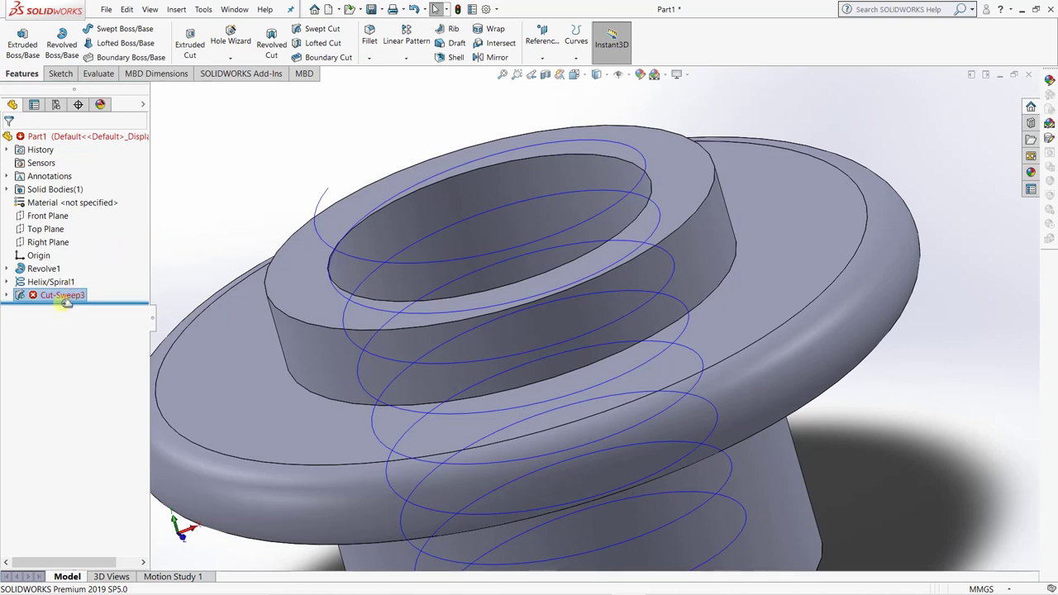
pyautogui.press('Delete')
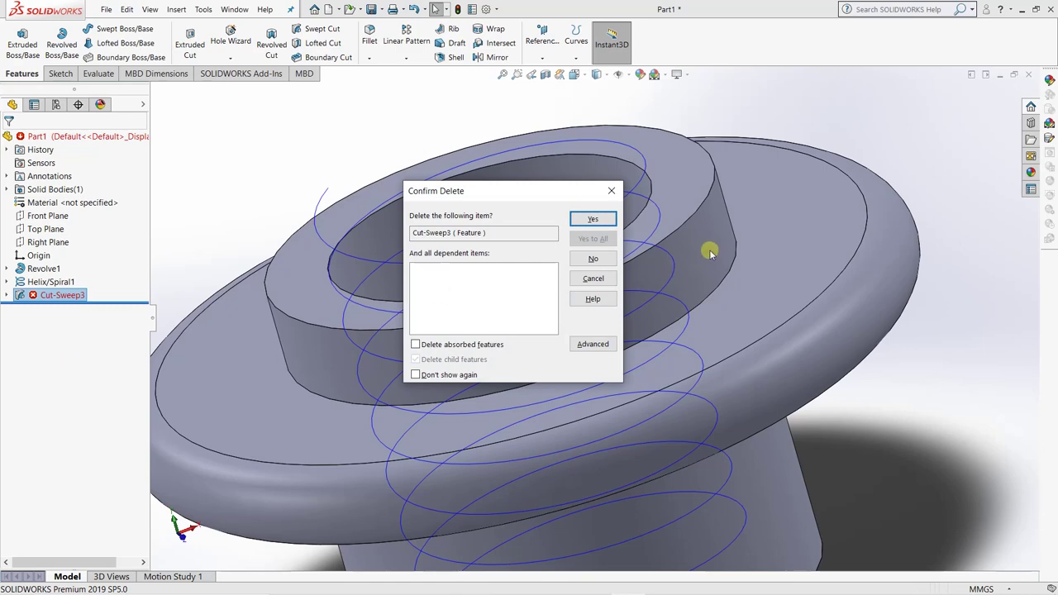
pyautogui.click(589, 222)
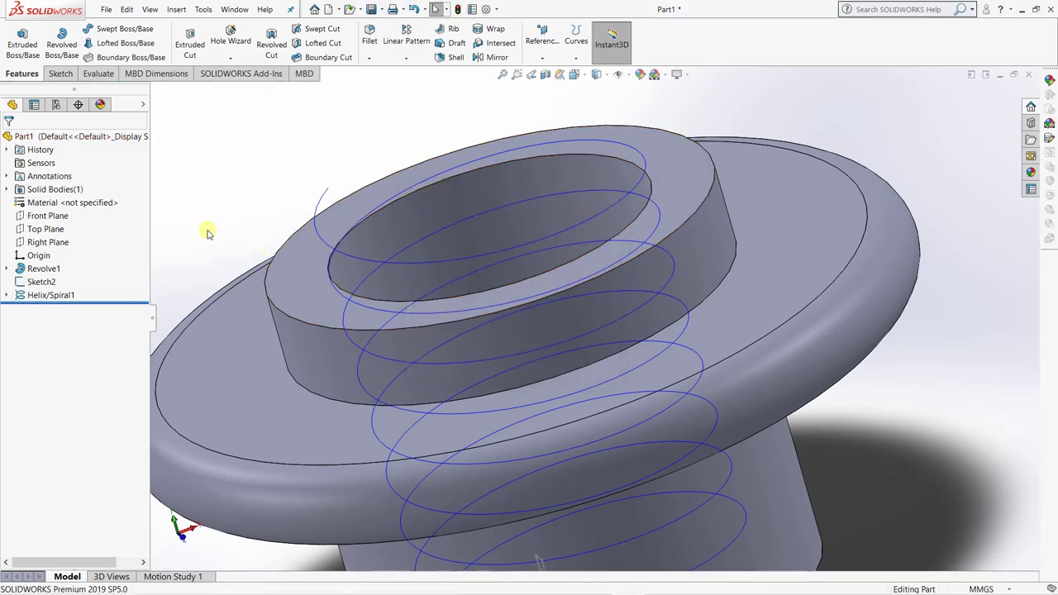
pyautogui.click(57, 295)
# Set Helix/Spiral1 to a 50.5 mm height at 6 mm pitch, about 8.417 revolutions.
pyautogui.click(65, 264)
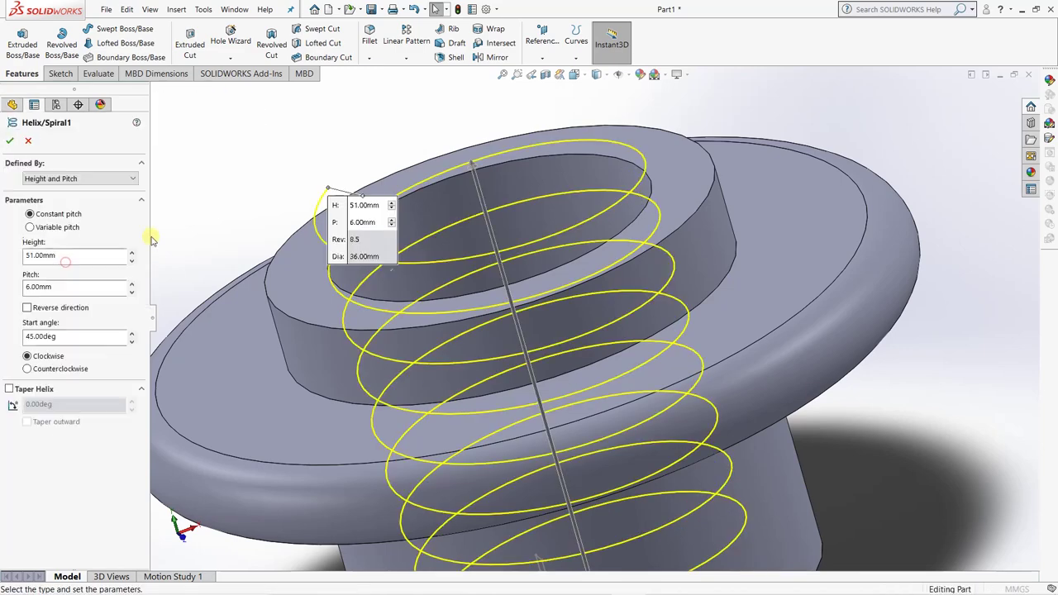
pyautogui.doubleClick(71, 262)
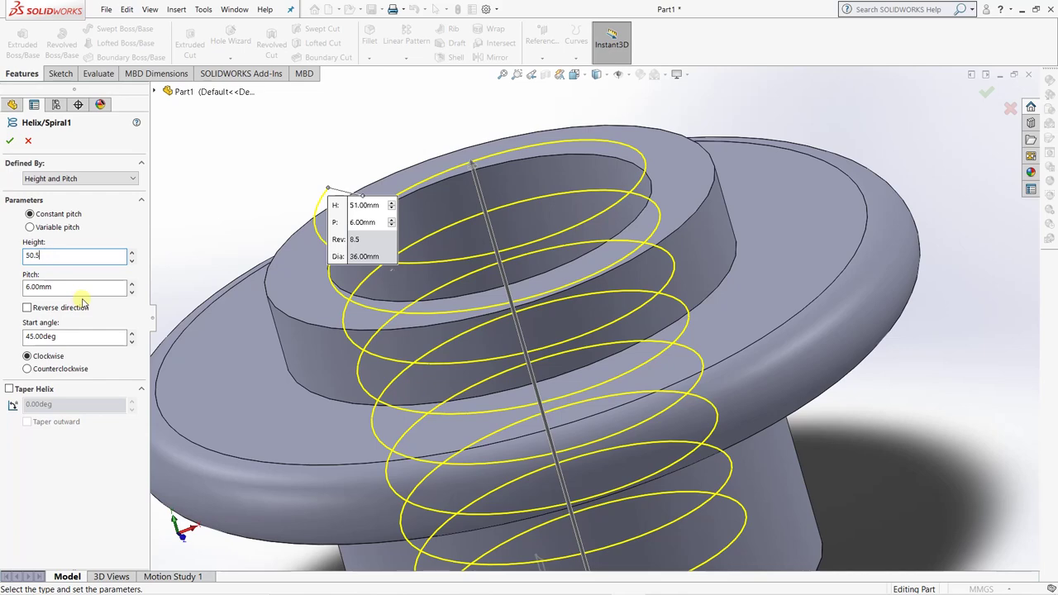
pyautogui.press('Return')
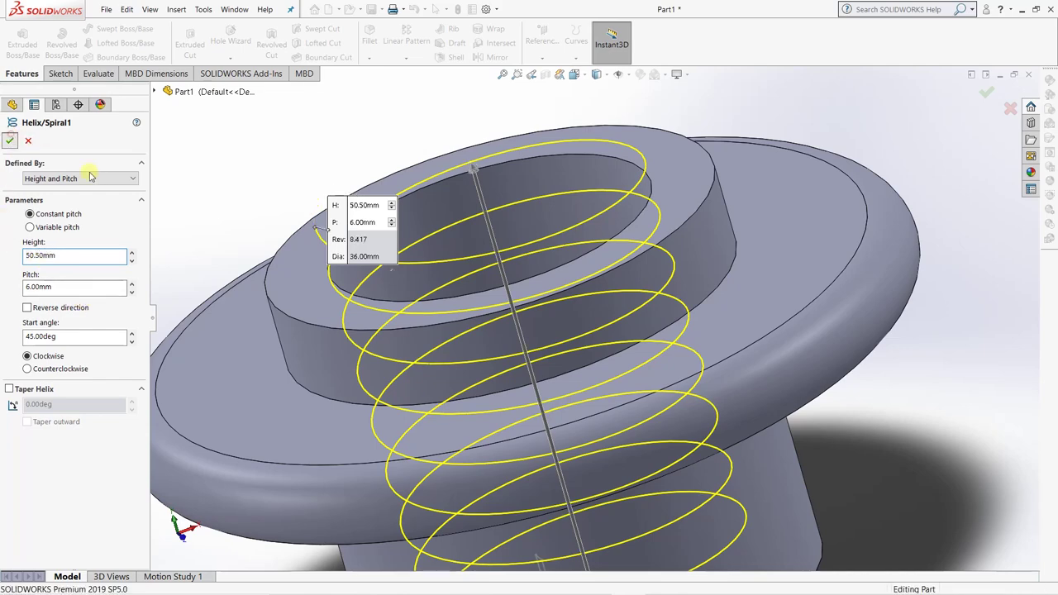
pyautogui.click(238, 182)
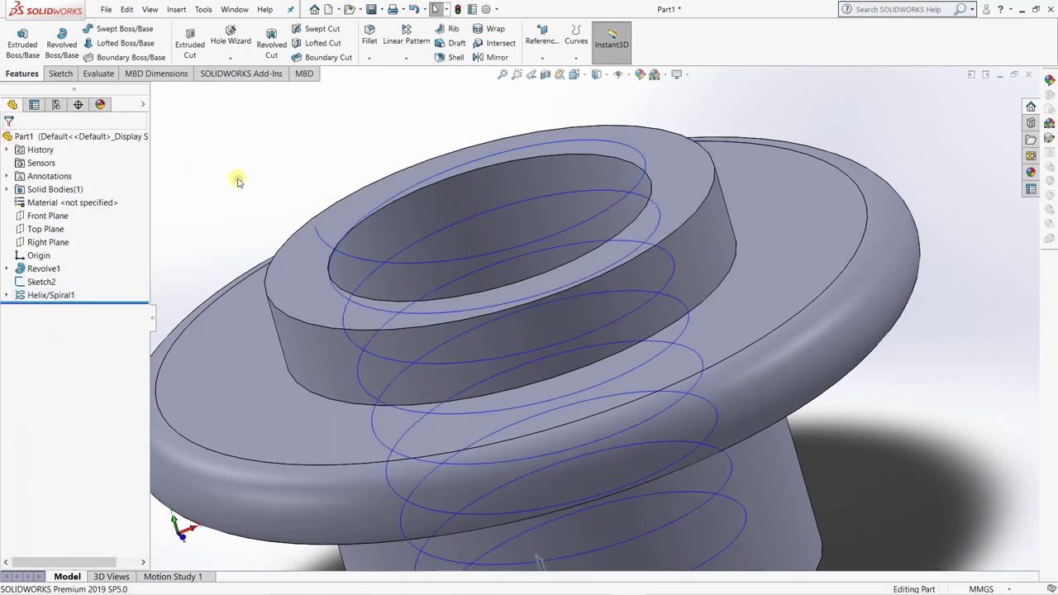
# Create Cut-Sweep4 by sweeping Sketch2 along the 50.5 mm helix, then select the helix.
pyautogui.click(318, 29)
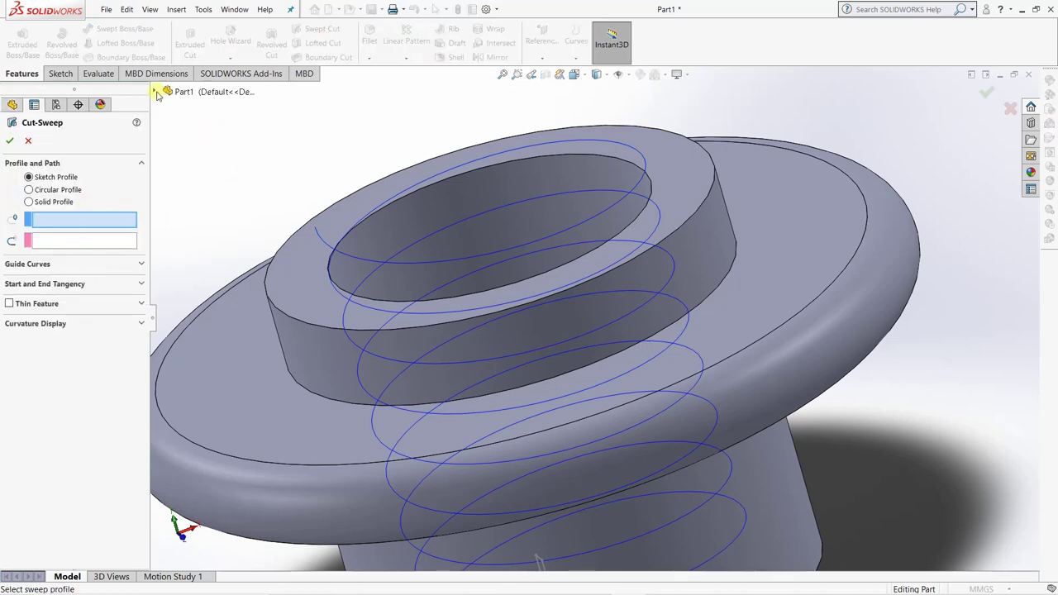
pyautogui.click(155, 92)
pyautogui.click(201, 237)
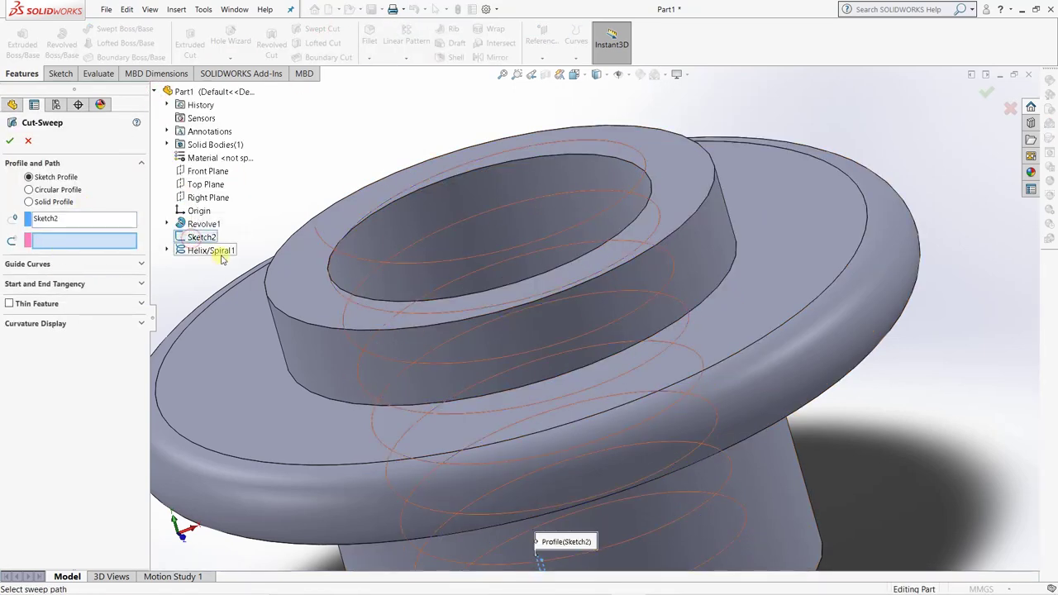
pyautogui.click(305, 241)
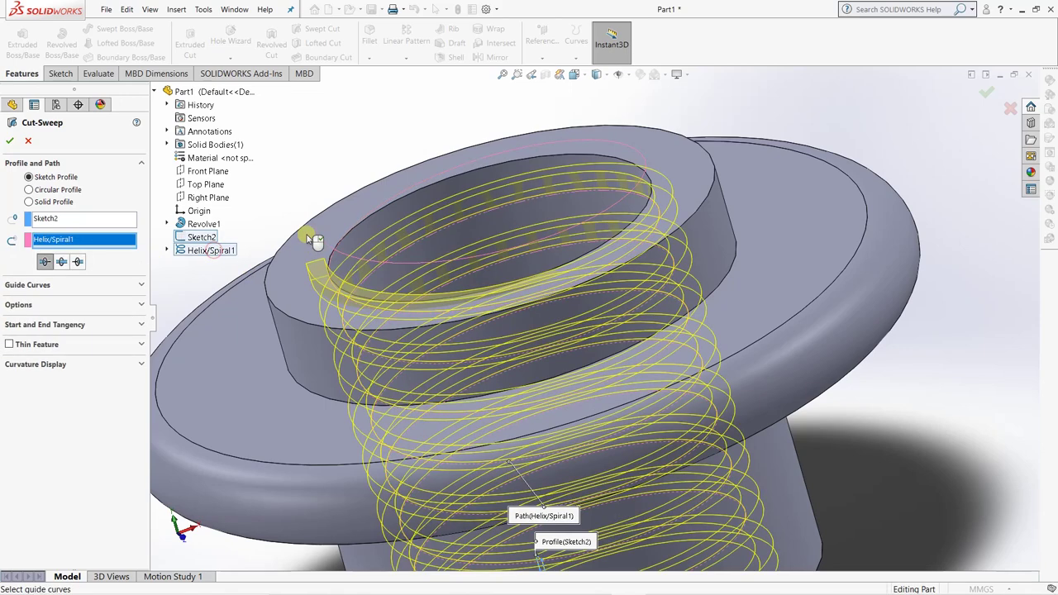
pyautogui.click(7, 143)
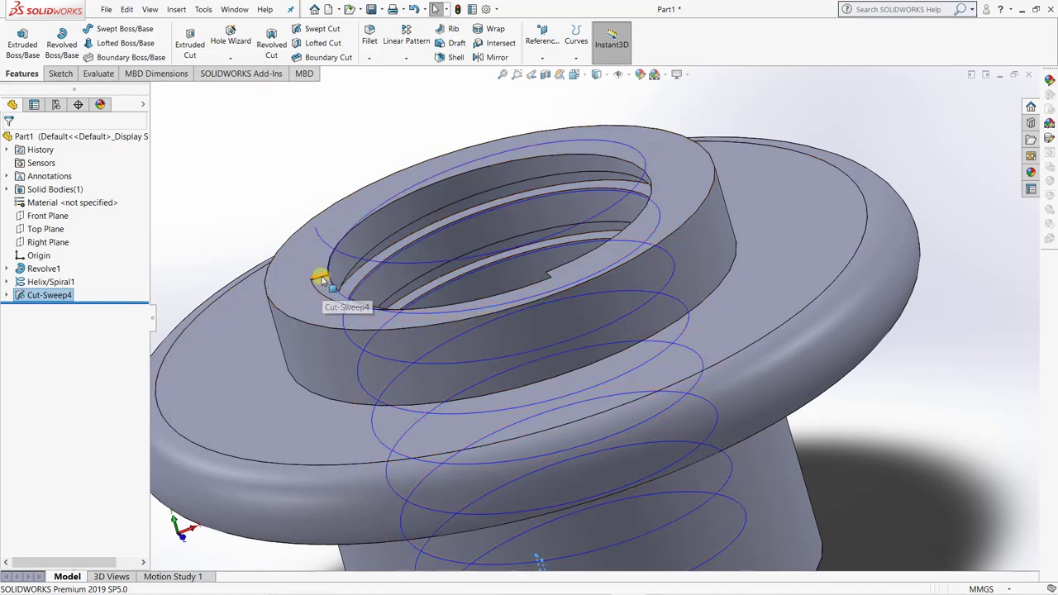
pyautogui.scroll(-5, 327, 281)
pyautogui.scroll(6, 429, 298)
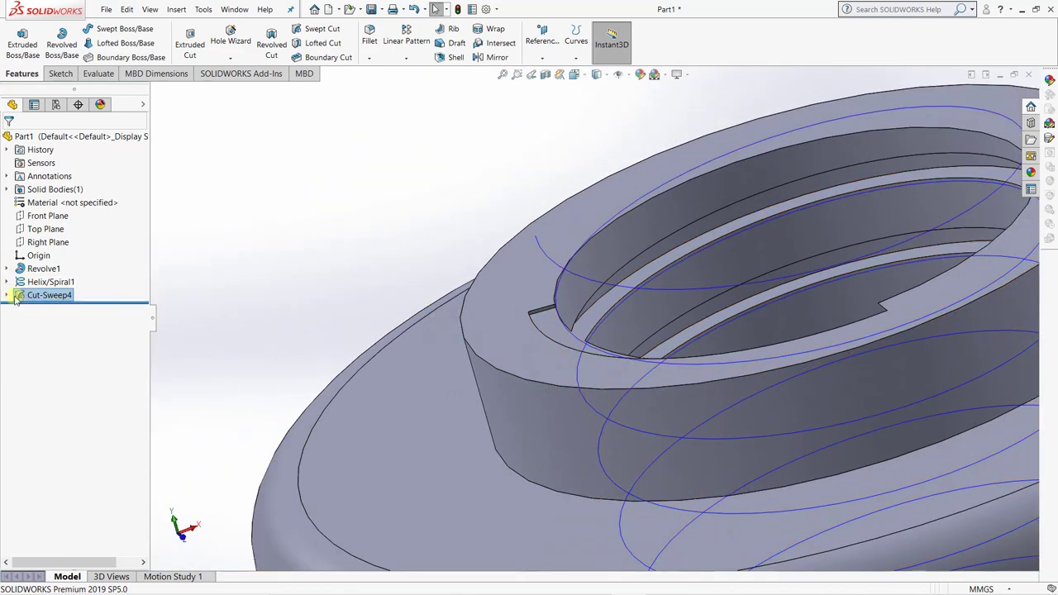
pyautogui.click(37, 283)
# Try a 50.75 mm helix height, rebuild, and dismiss the resulting error report.
pyautogui.click(49, 256)
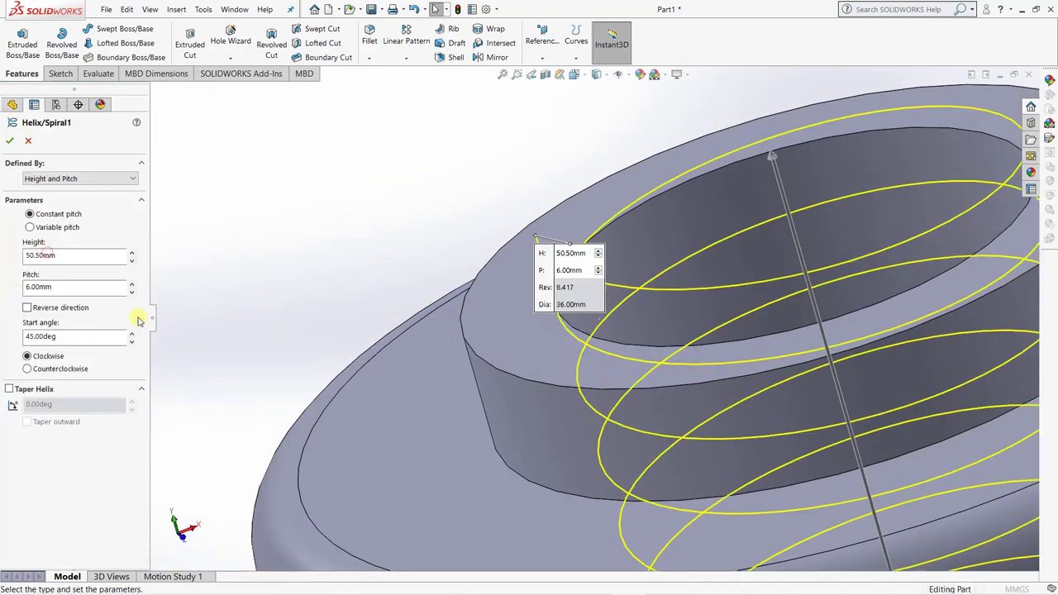
pyautogui.doubleClick(62, 258)
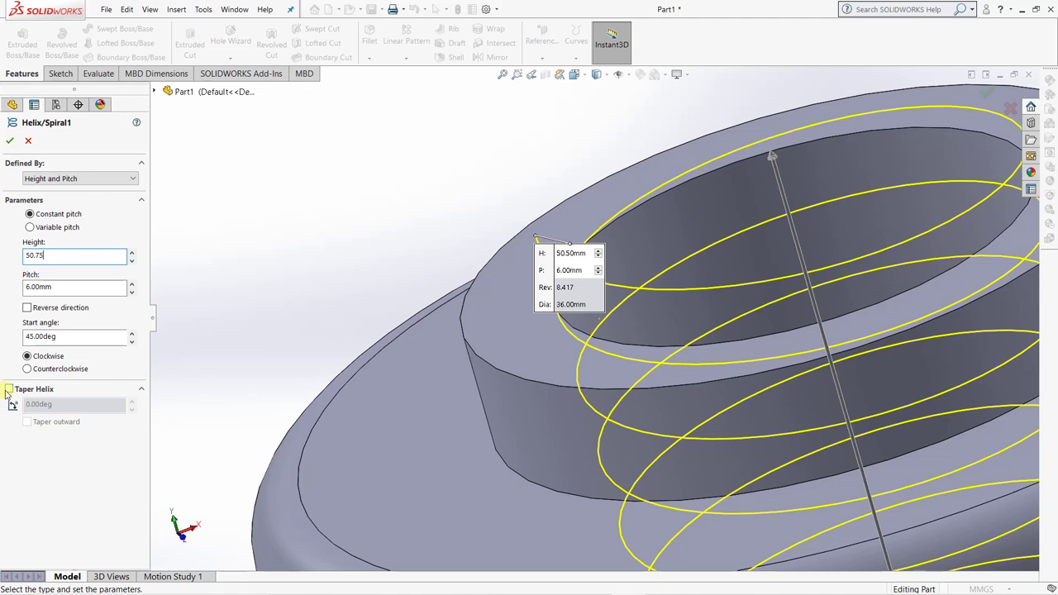
pyautogui.press('Return')
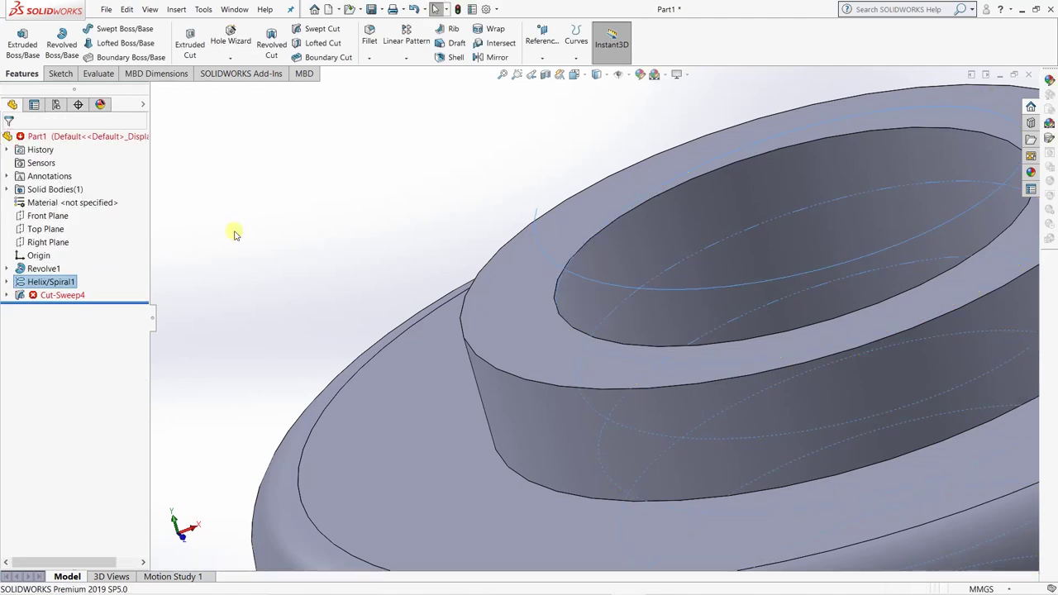
pyautogui.click(457, 9)
pyautogui.click(466, 89)
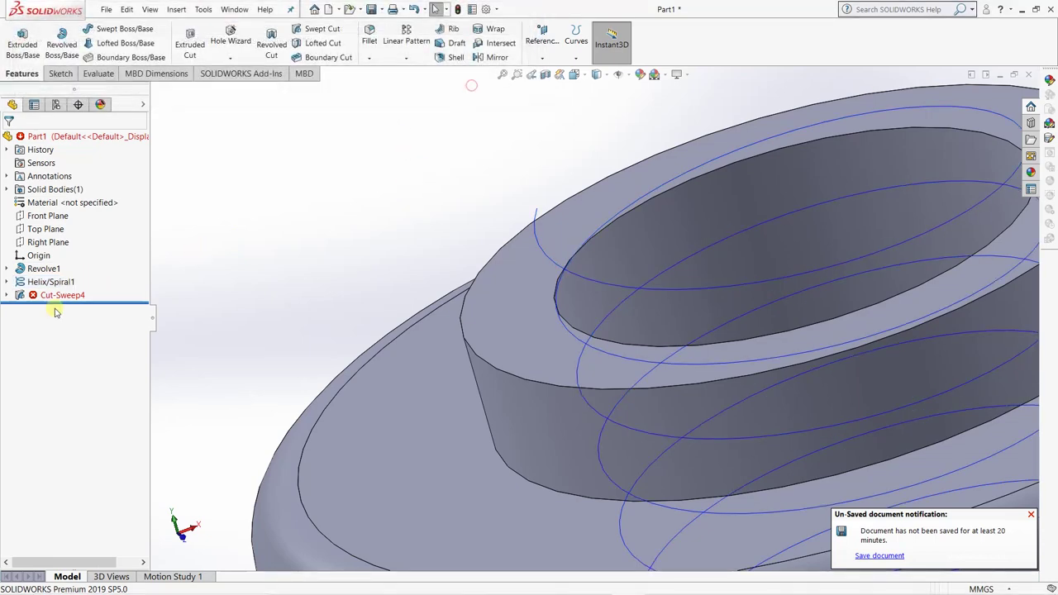
# Change the Helix/Spiral1 height to 50.60 mm (8.433 revolutions).
pyautogui.click(48, 282)
pyautogui.click(62, 257)
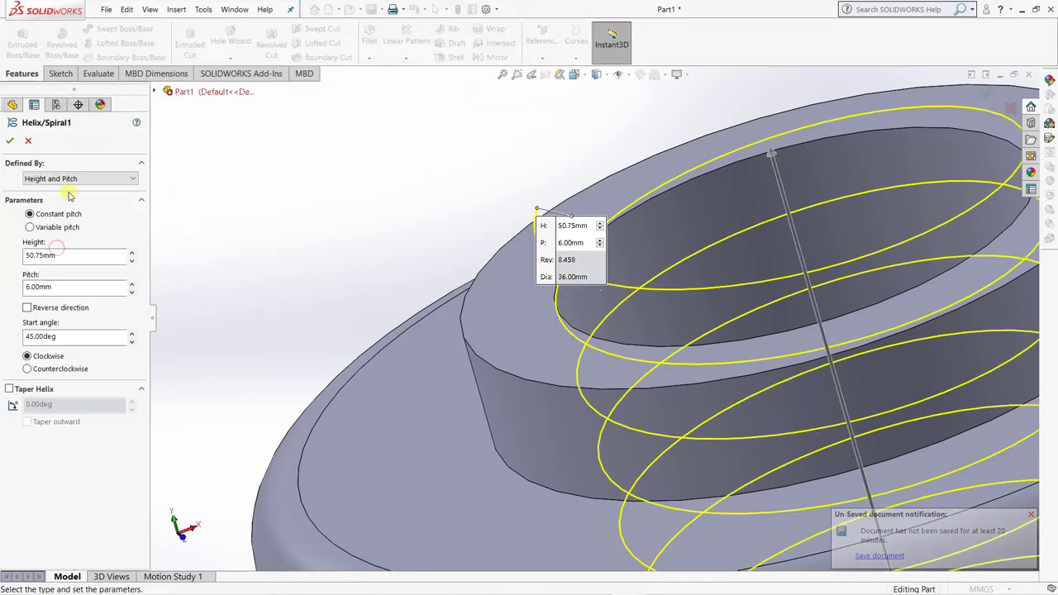
pyautogui.doubleClick(64, 255)
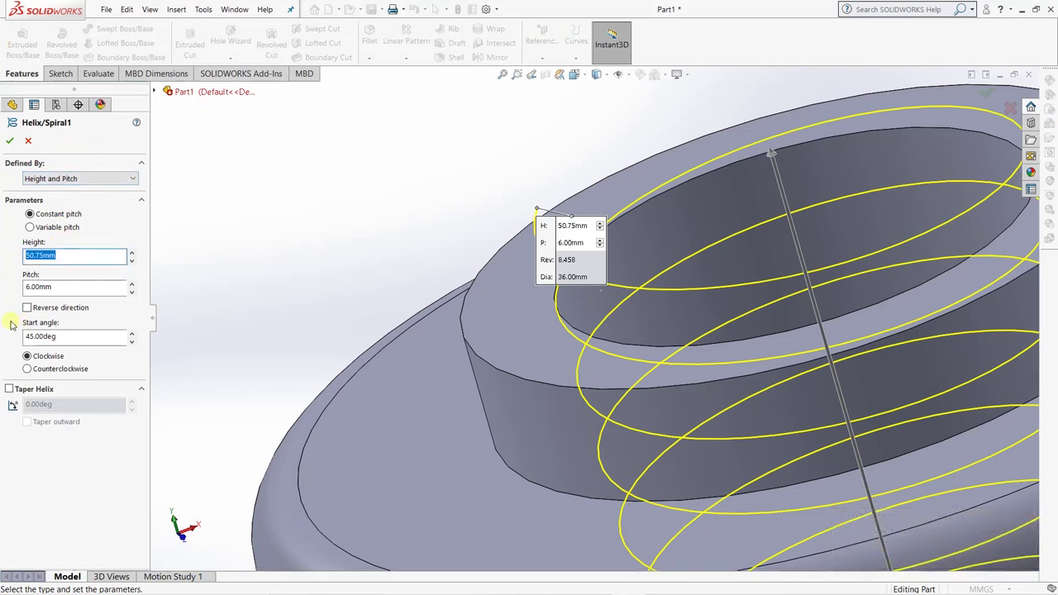
pyautogui.press('Return')
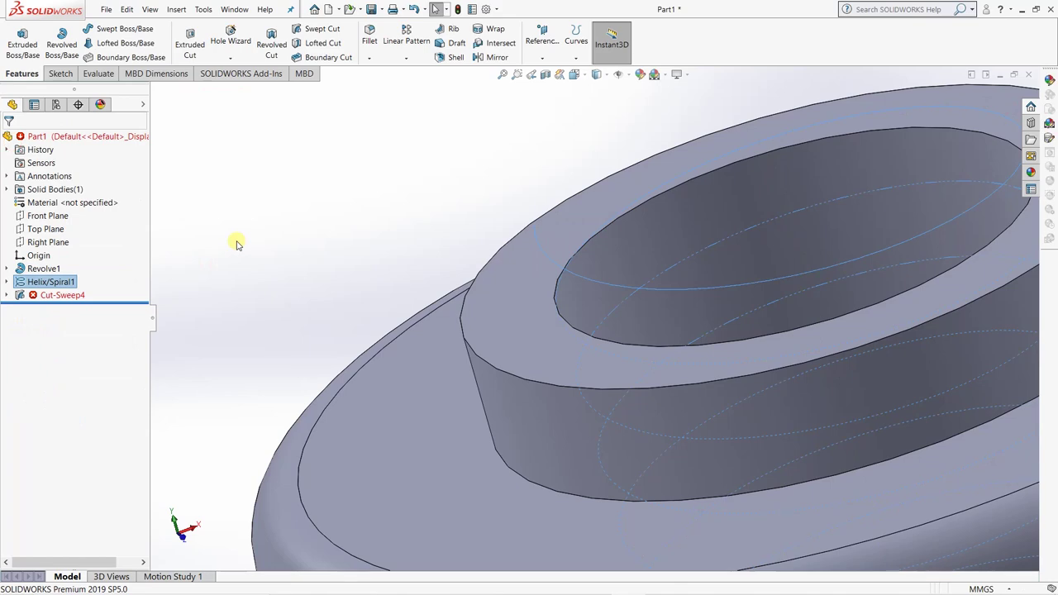
pyautogui.click(50, 295)
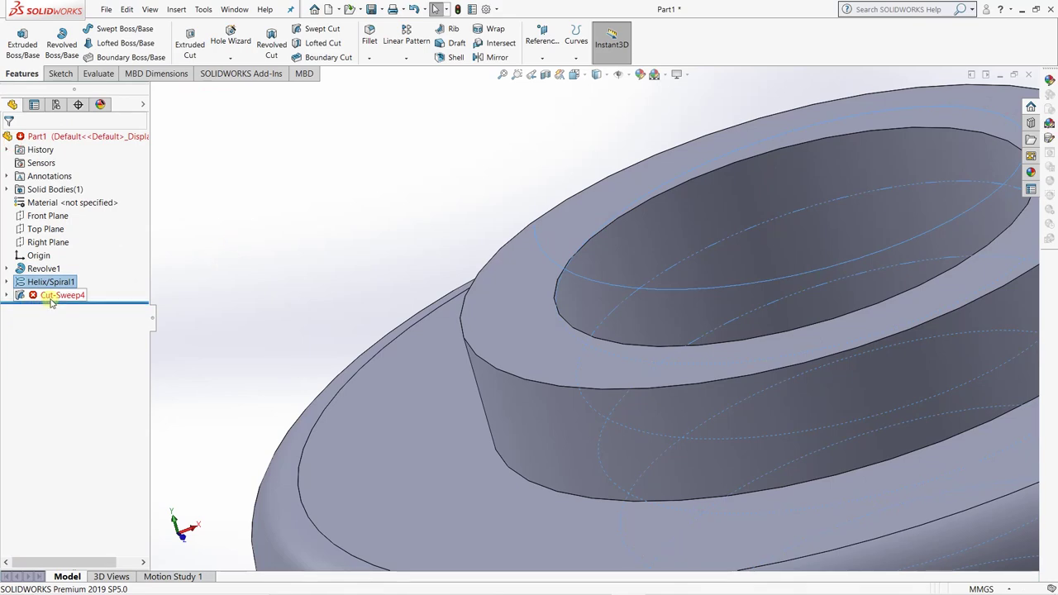
pyautogui.click(61, 264)
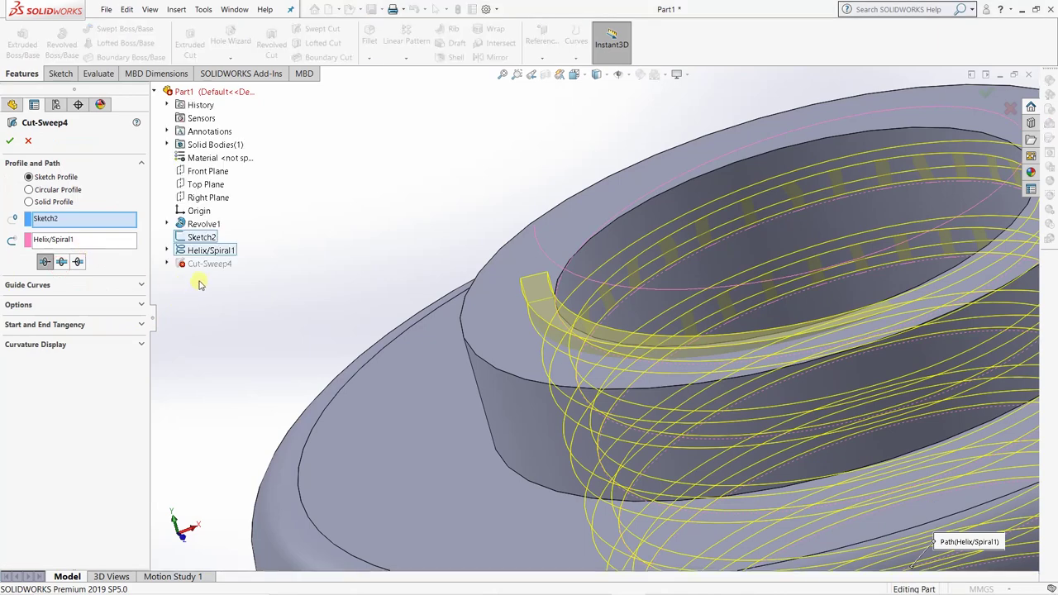
pyautogui.click(67, 220)
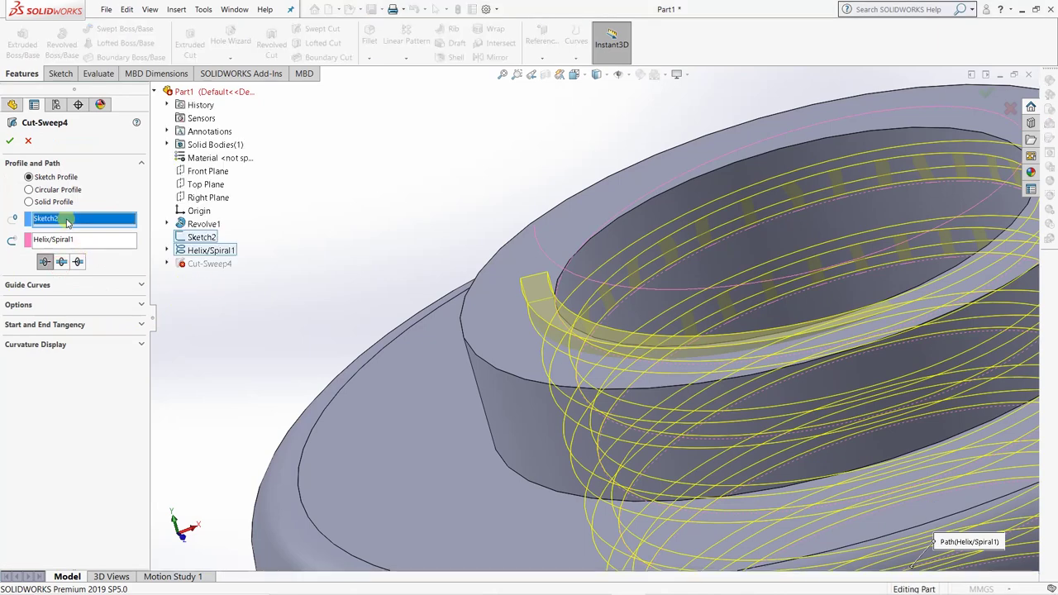
pyautogui.press('Delete')
pyautogui.click(71, 239)
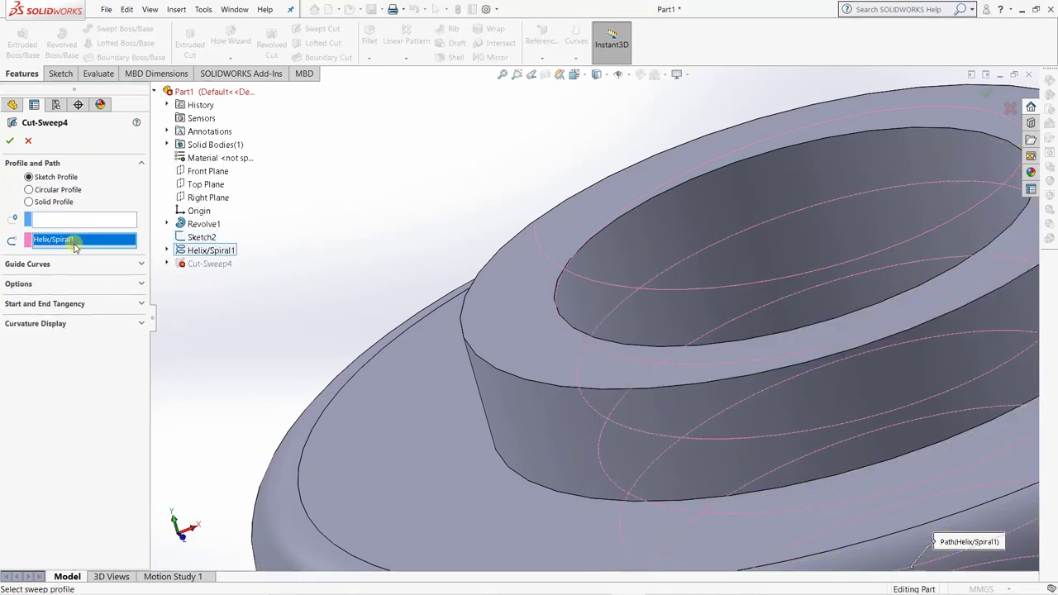
pyautogui.press('Delete')
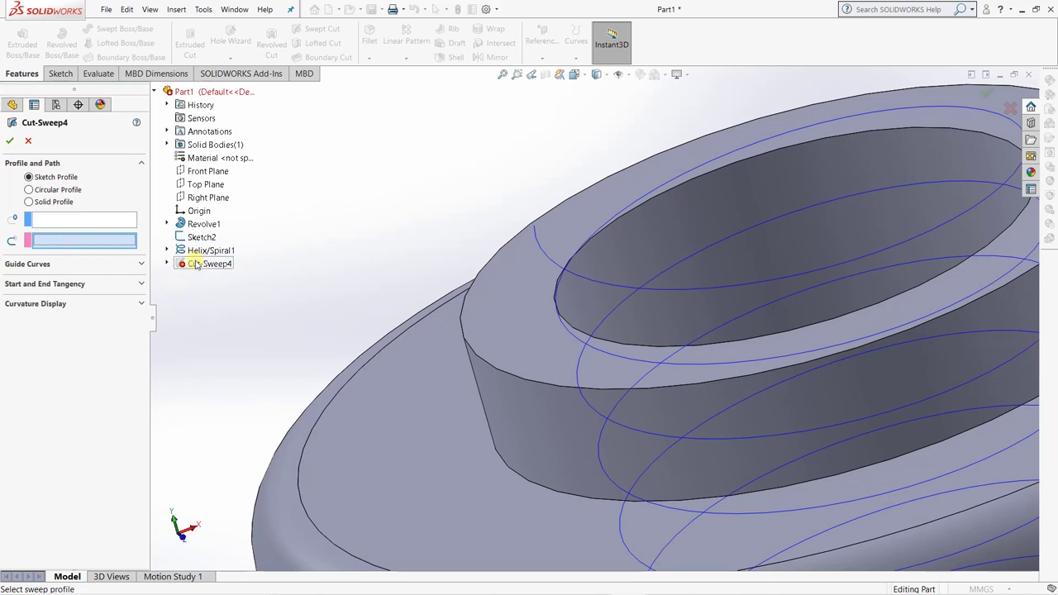
pyautogui.click(37, 221)
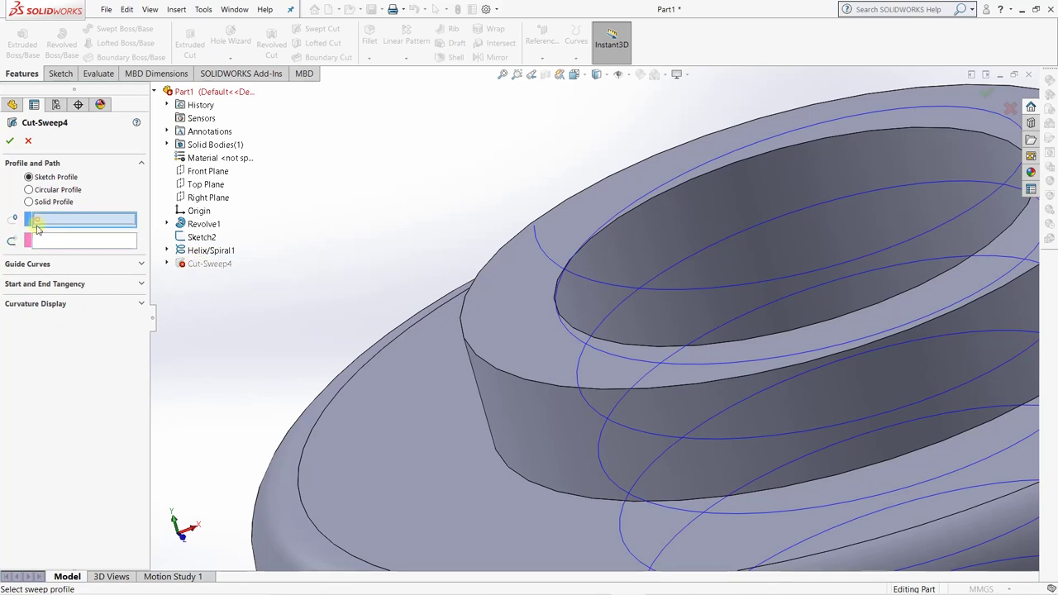
pyautogui.click(202, 237)
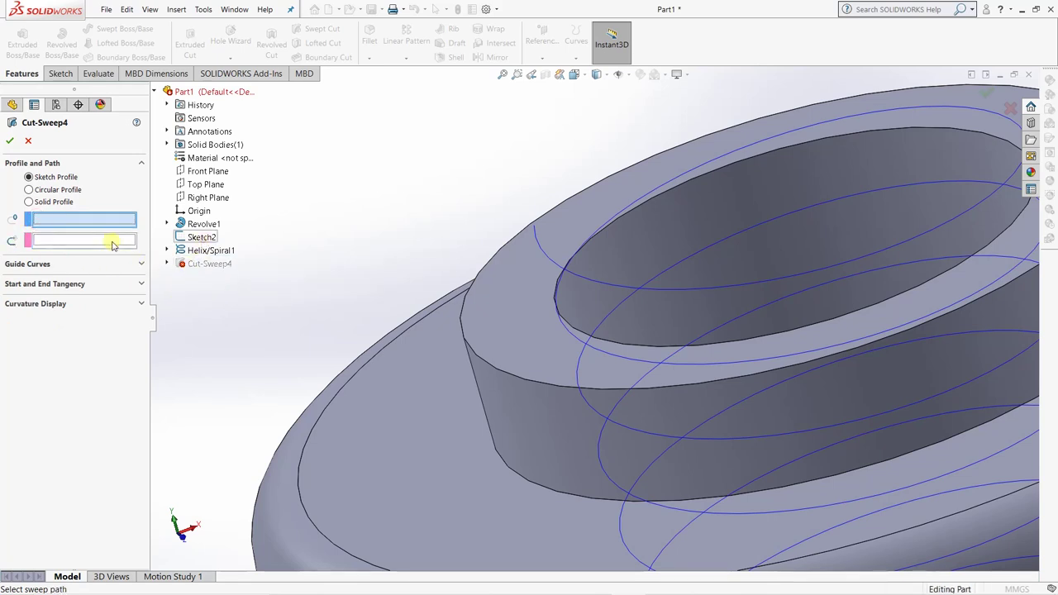
pyautogui.click(194, 250)
pyautogui.click(10, 143)
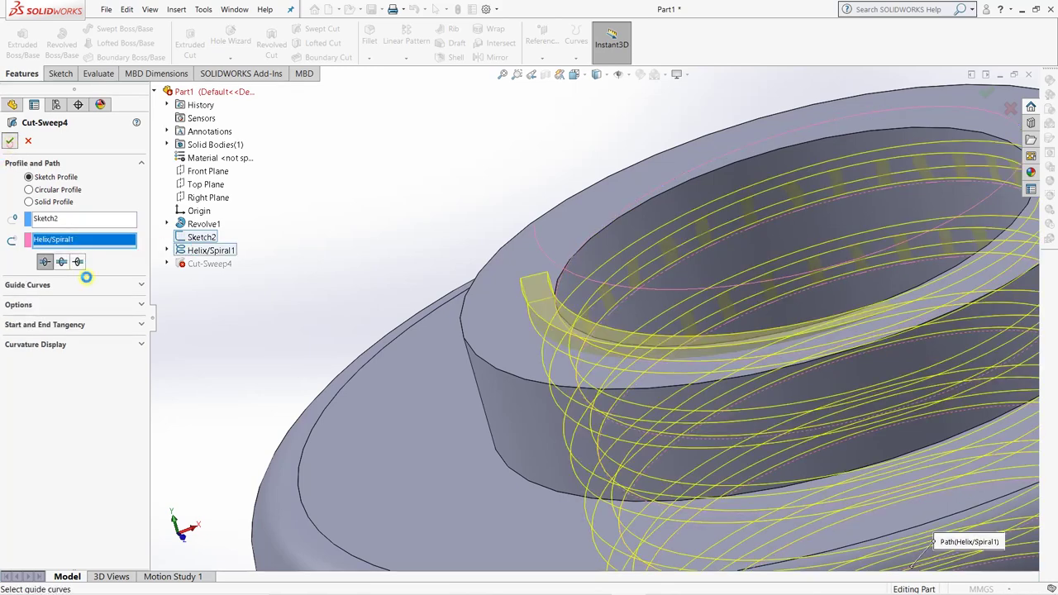
pyautogui.click(26, 142)
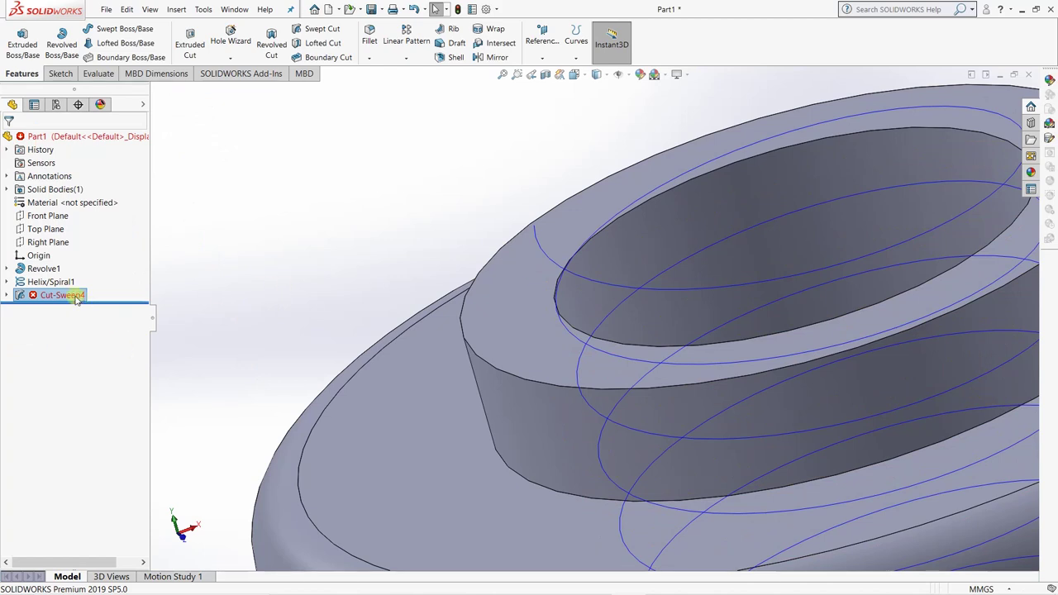
# Check Cut-Sweep4's error, then set the helix height to 50.55 mm so the thread rebuilds.
pyautogui.click(76, 299)
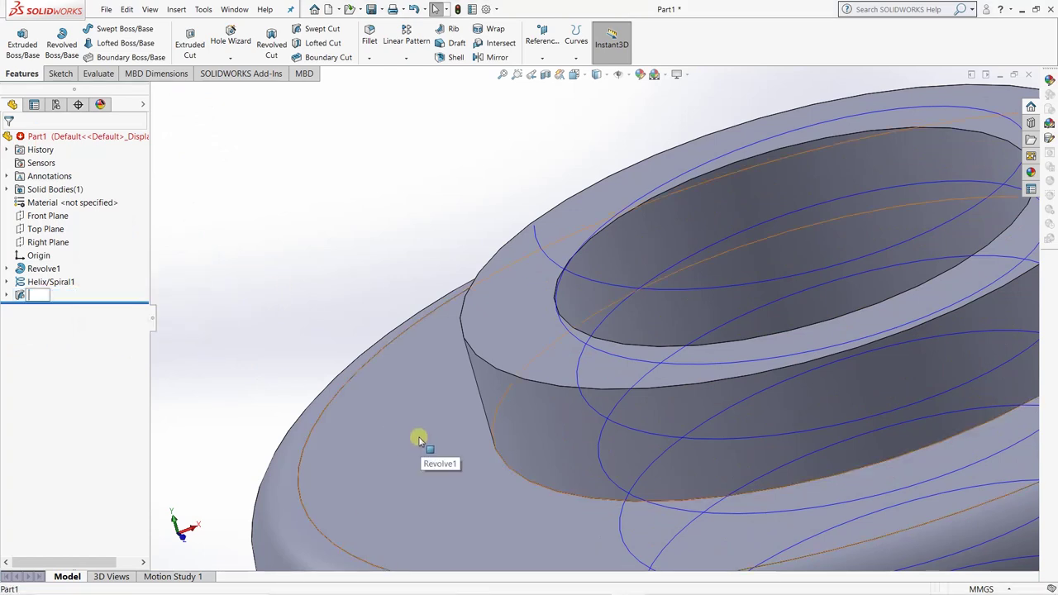
pyautogui.click(47, 282)
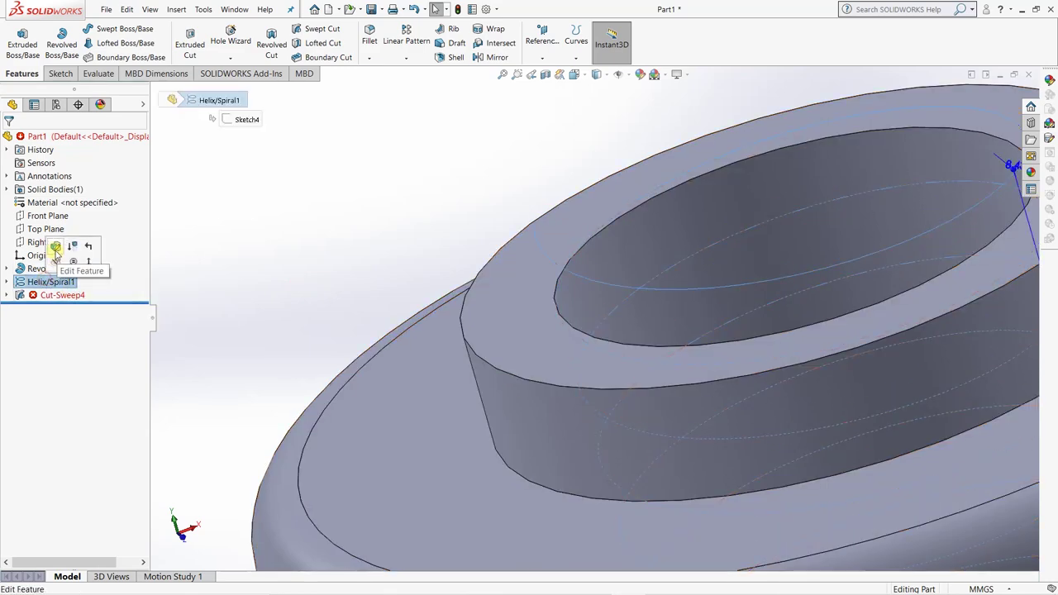
pyautogui.click(59, 246)
pyautogui.click(66, 258)
pyautogui.doubleClick(67, 258)
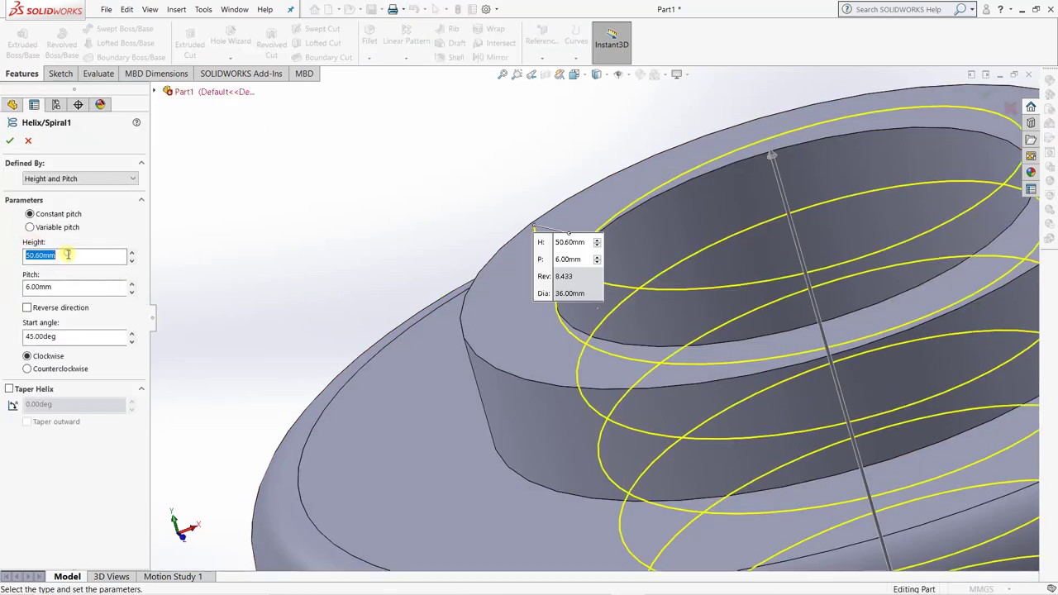
pyautogui.write('55')
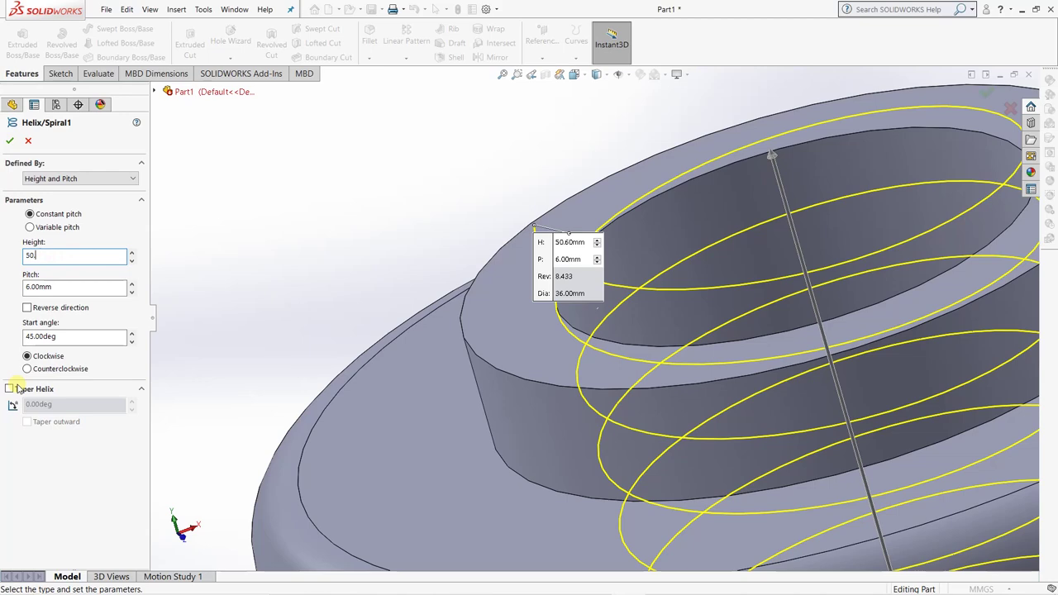
pyautogui.click(13, 143)
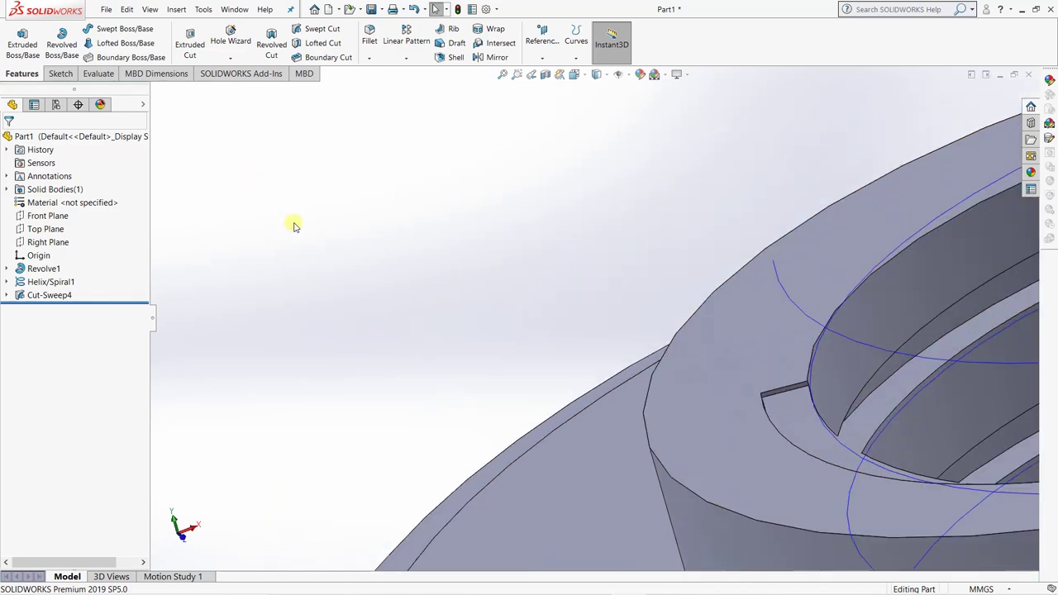
# Inspect the thread, then save the threaded part as 'Bush' in Desktop > screw jack.
pyautogui.press('f')
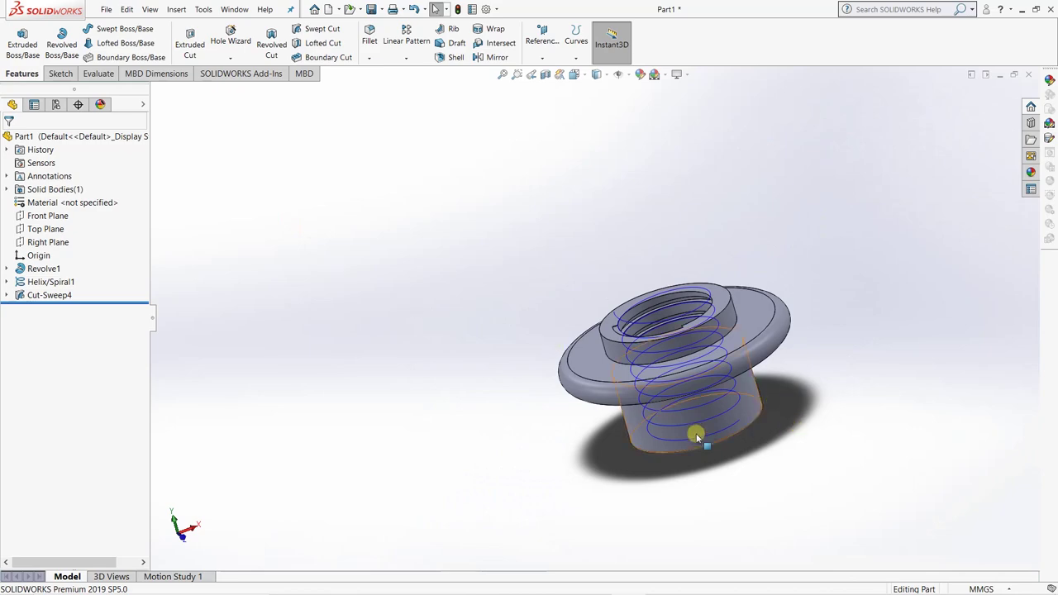
pyautogui.moveTo(837, 372); pyautogui.dragTo(501, 248, button='middle')
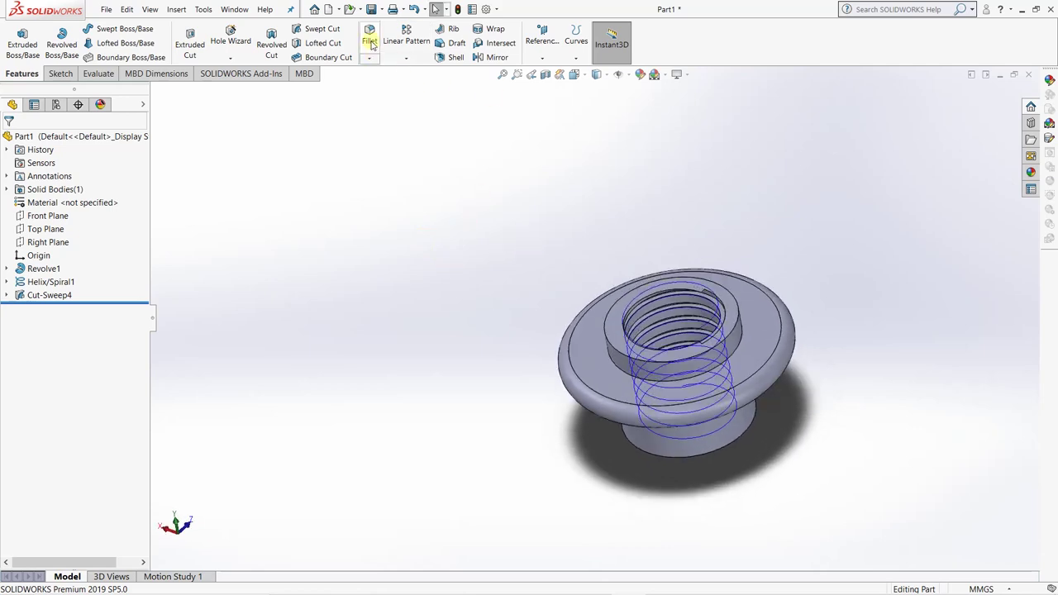
pyautogui.hotkey('ctrl', 's')
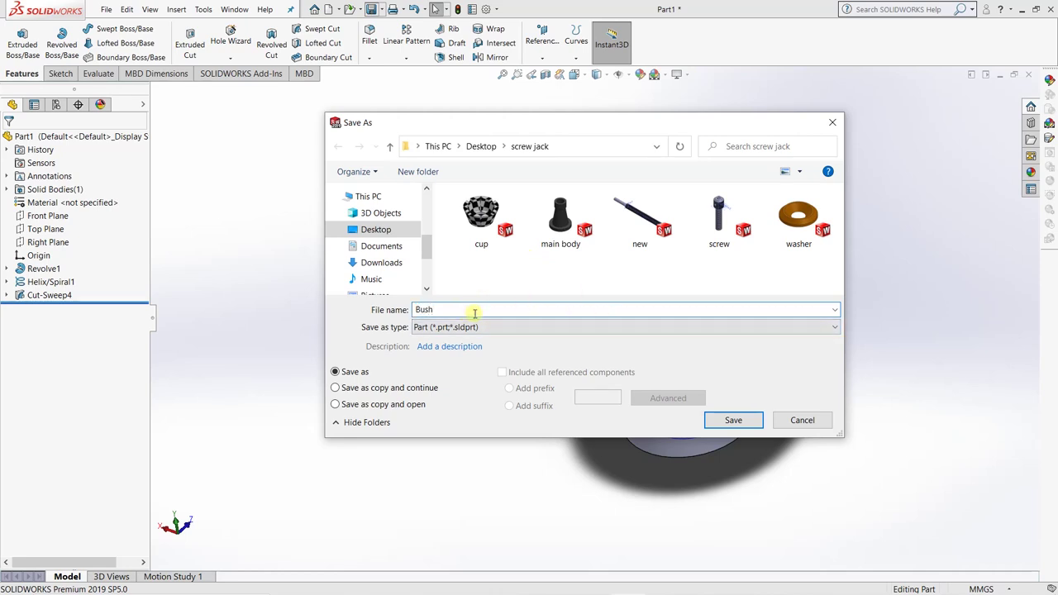
pyautogui.click(733, 420)
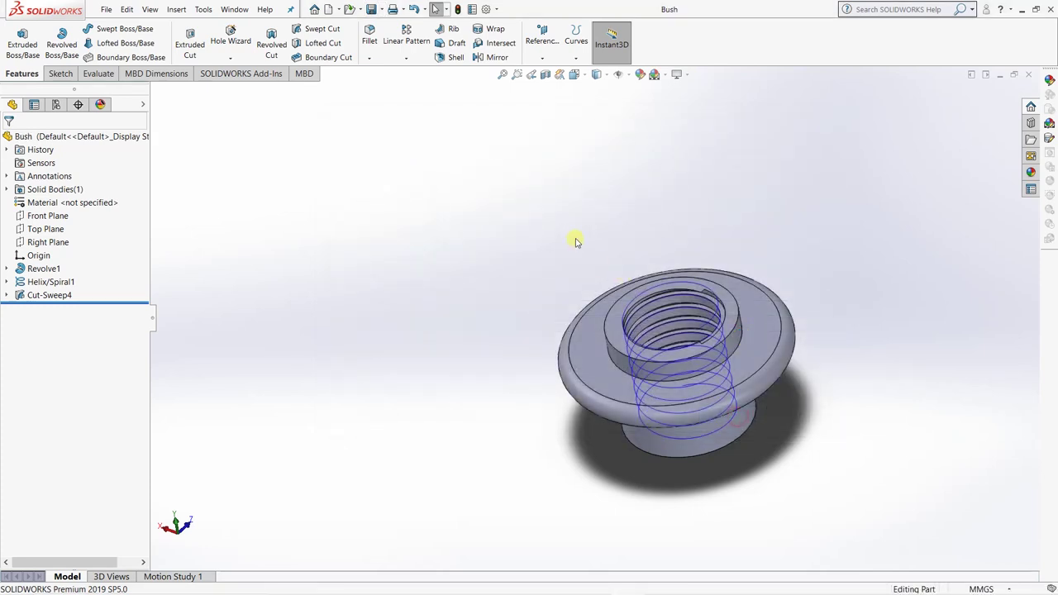
# Try a polished bronze metal appearance on the bushing.
pyautogui.click(669, 76)
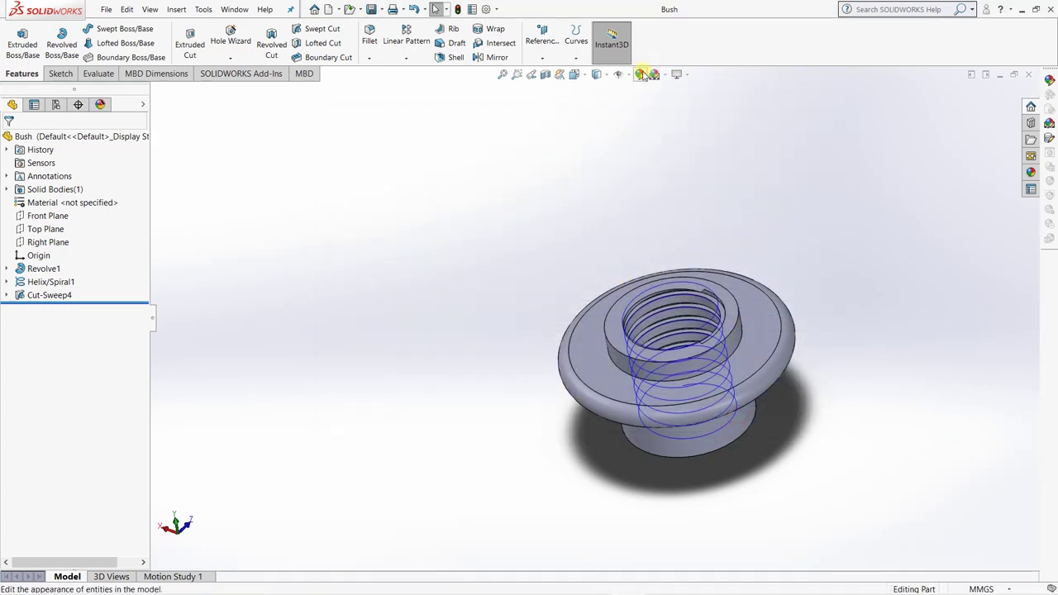
pyautogui.click(640, 75)
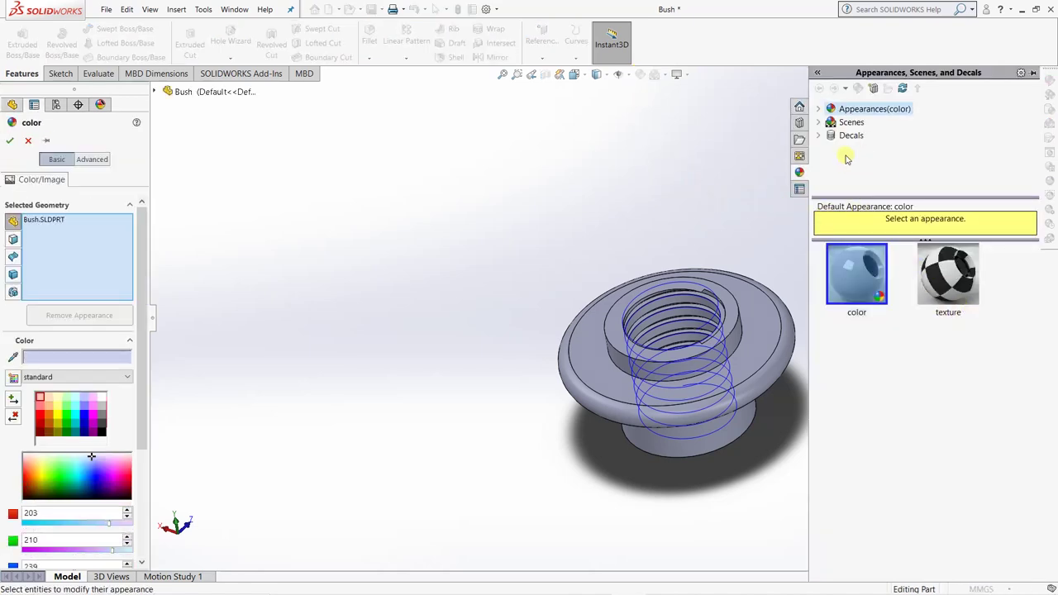
pyautogui.click(818, 109)
pyautogui.click(861, 136)
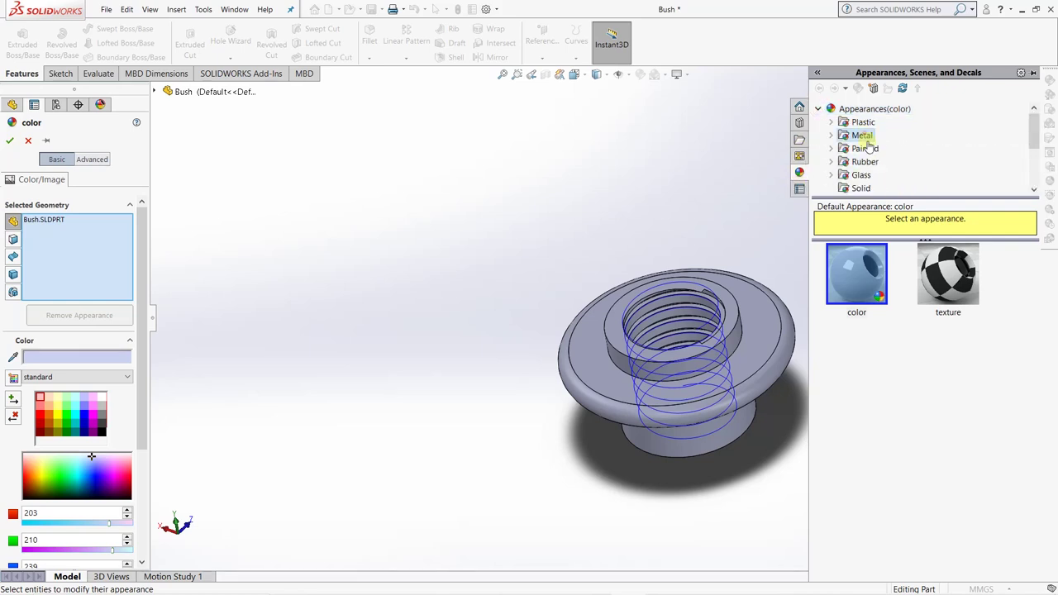
pyautogui.click(957, 362)
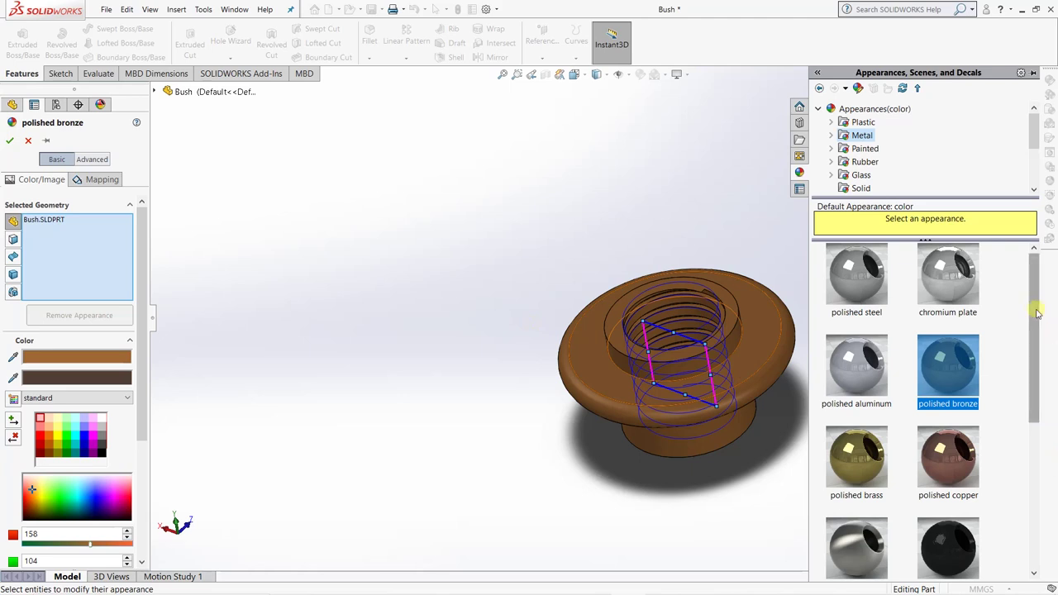
pyautogui.moveTo(1032, 323)
pyautogui.mouseDown()
pyautogui.moveTo(1035, 493)
pyautogui.moveTo(1033, 386)
pyautogui.mouseUp()
# Apply the Yellow solid appearance to the bushing instead.
pyautogui.click(864, 162)
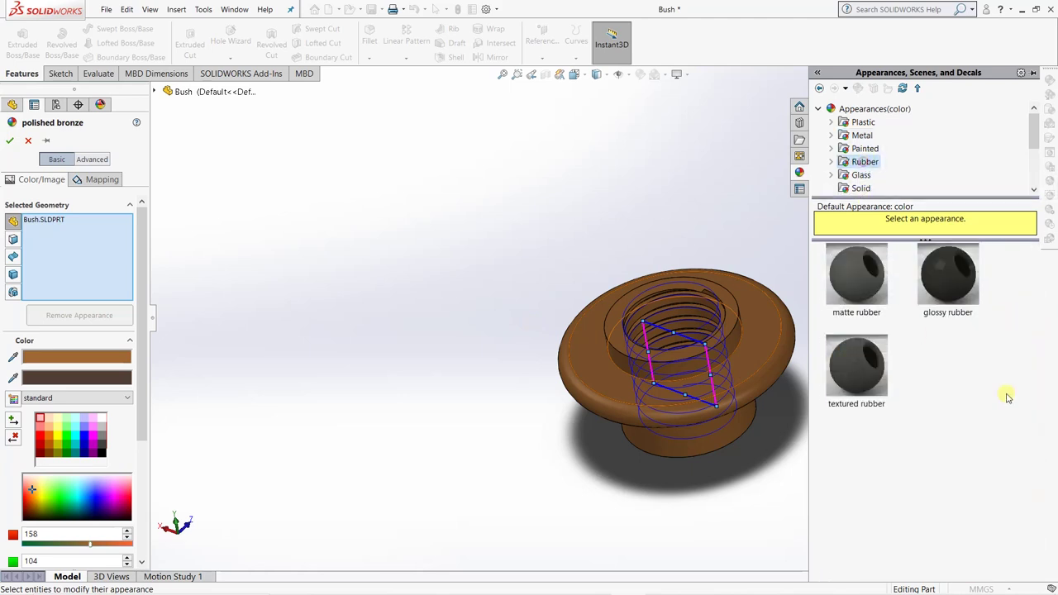
pyautogui.click(860, 174)
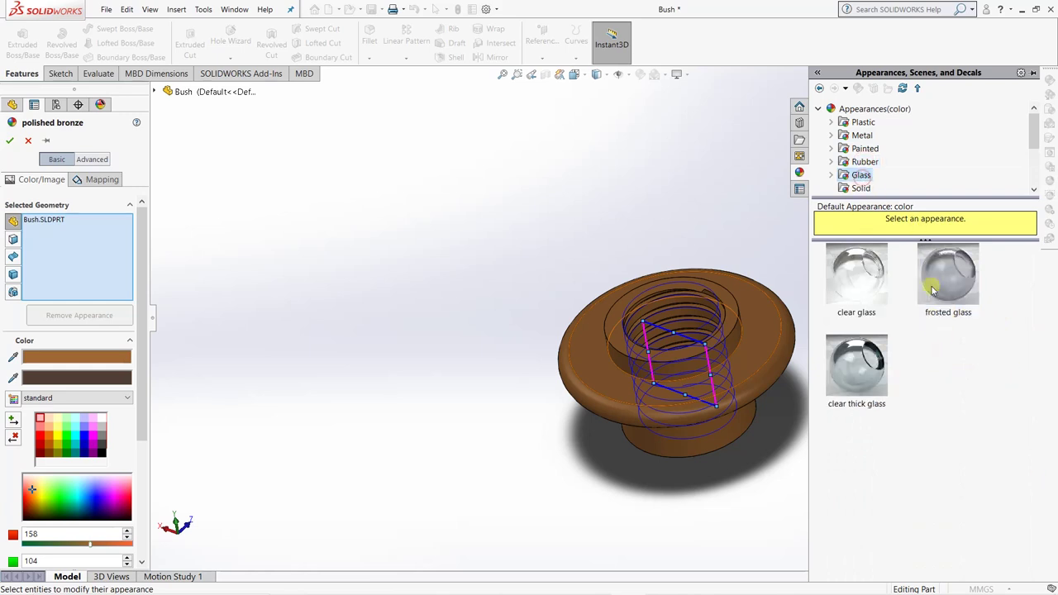
pyautogui.press('Down')
pyautogui.click(952, 372)
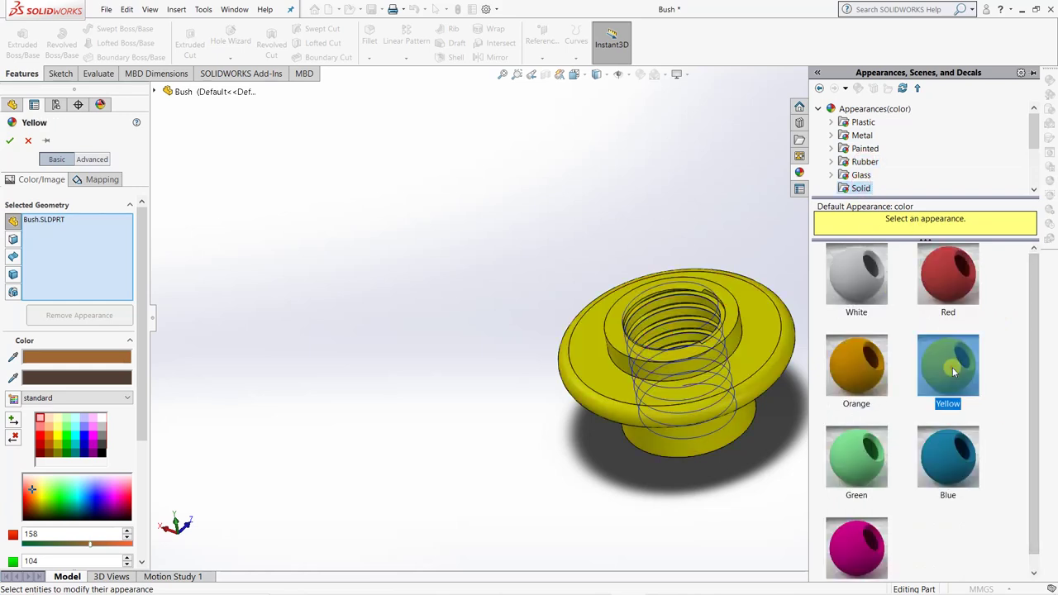
pyautogui.click(10, 142)
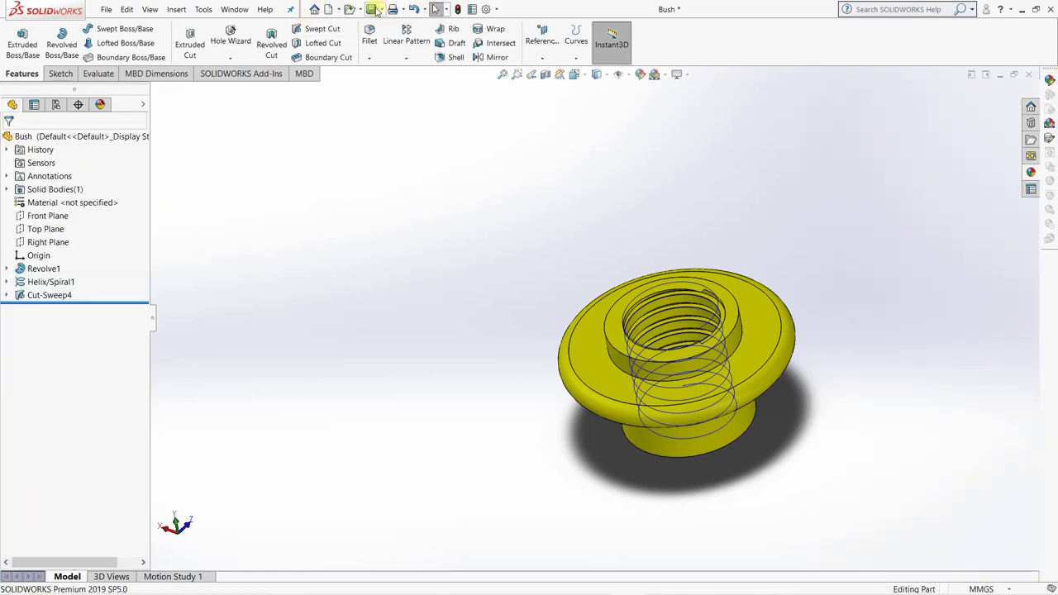
# Close Bush, create a new blank part, and bring up the Set Screw PDF drawing.
pyautogui.click(1029, 77)
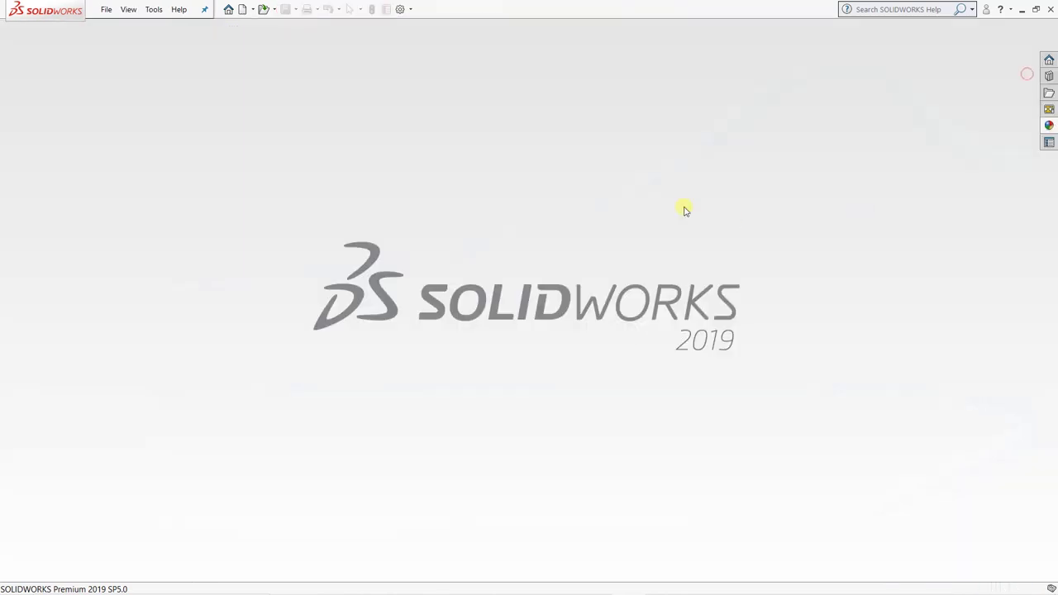
pyautogui.click(242, 9)
pyautogui.doubleClick(273, 283)
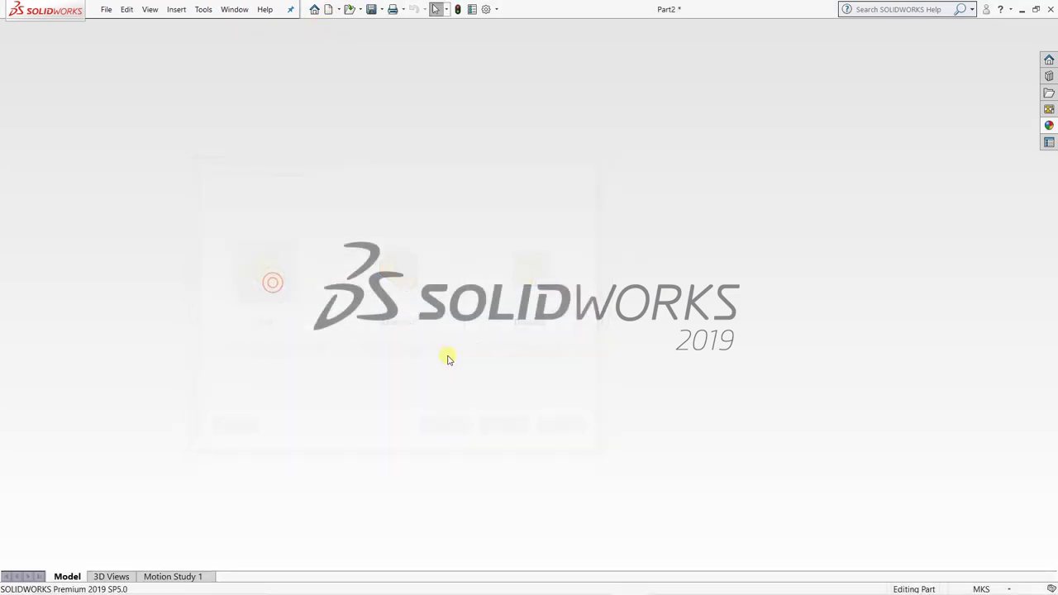
pyautogui.hotkey('alt', 'Tab')
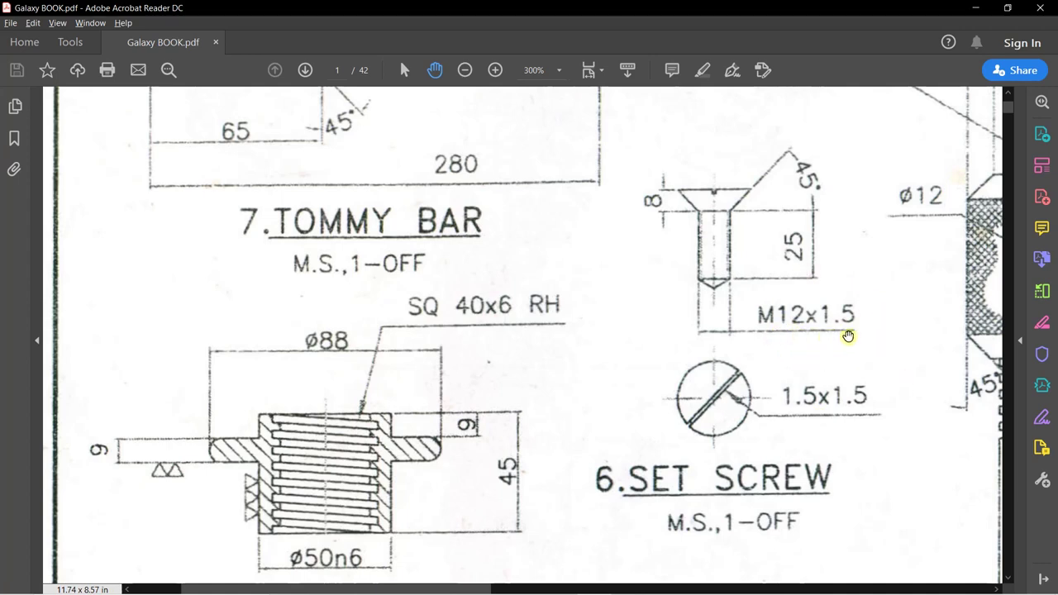
pyautogui.hotkey('alt', 'Tab')
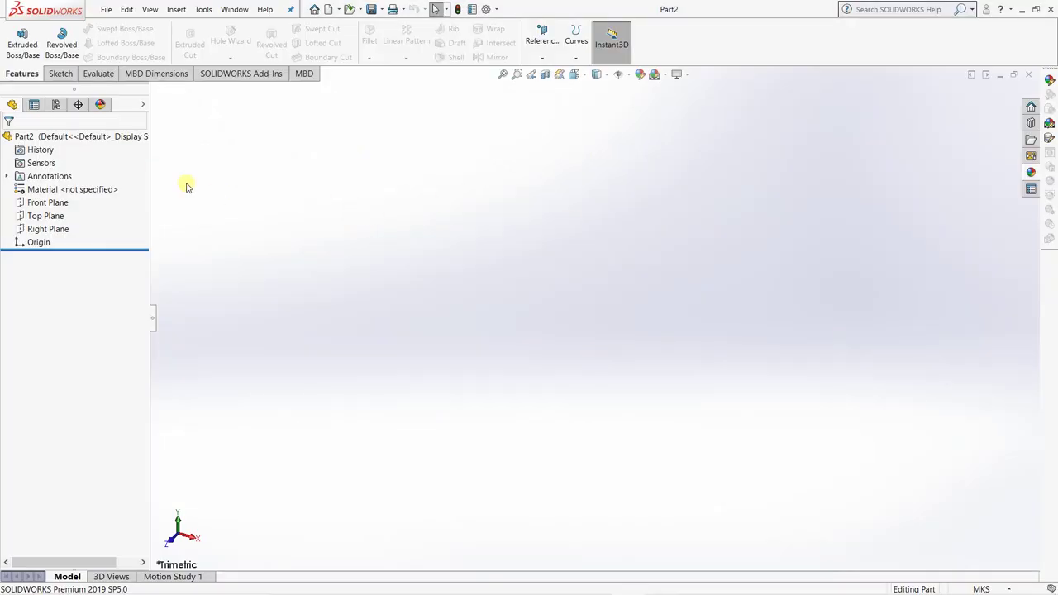
# Sketch a vertical centerline through the origin on the Front Plane.
pyautogui.click(62, 74)
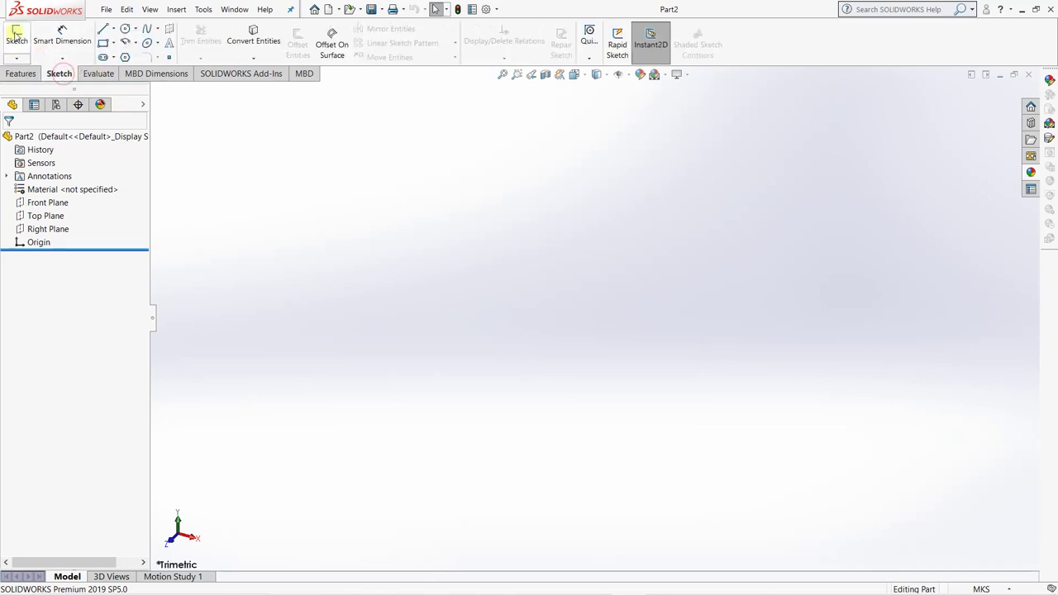
pyautogui.click(17, 36)
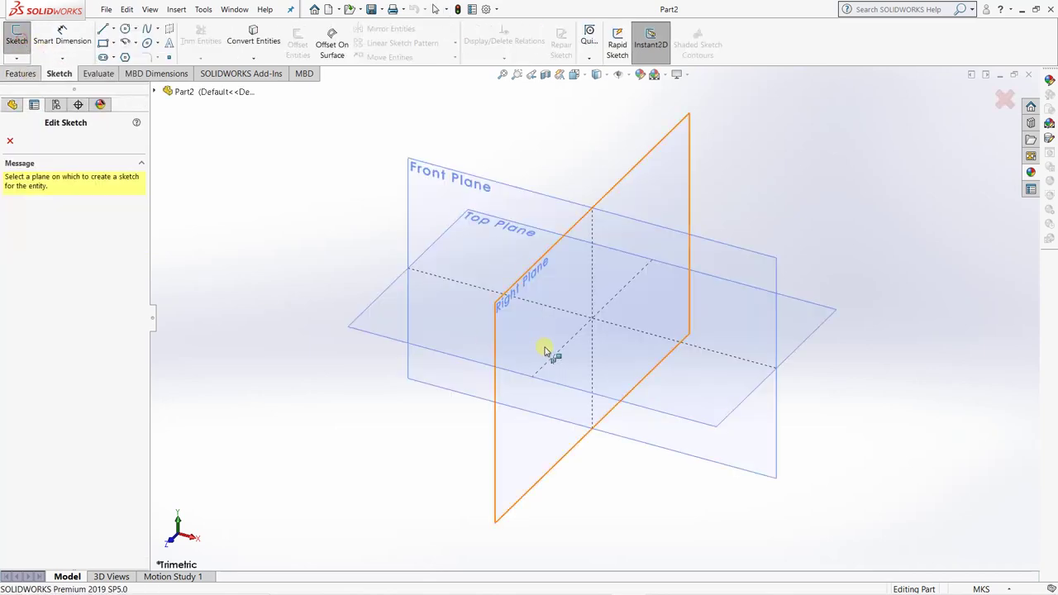
pyautogui.click(433, 169)
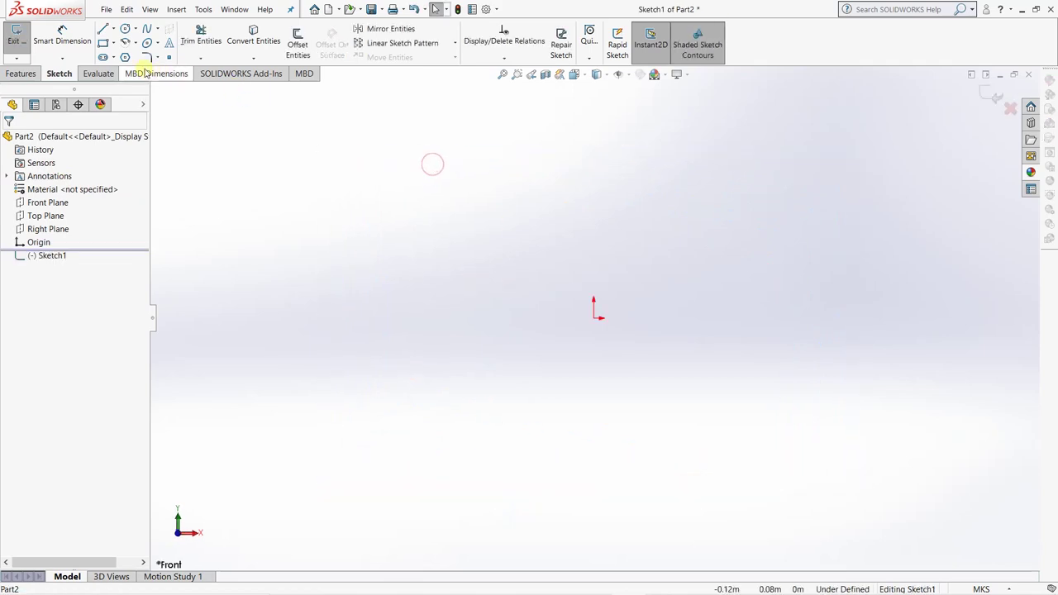
pyautogui.click(114, 29)
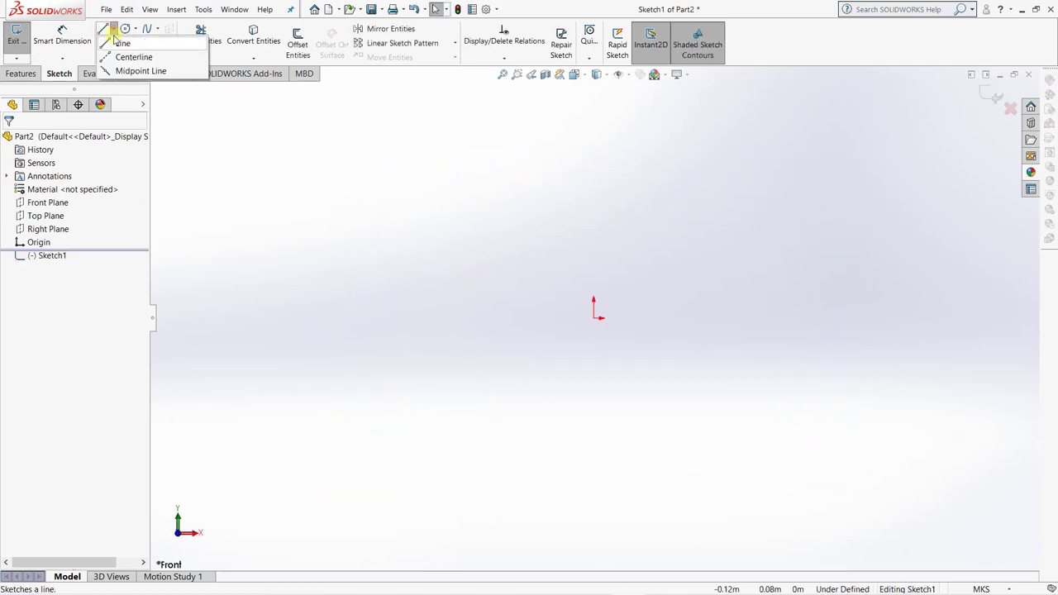
pyautogui.click(137, 57)
pyautogui.click(594, 126)
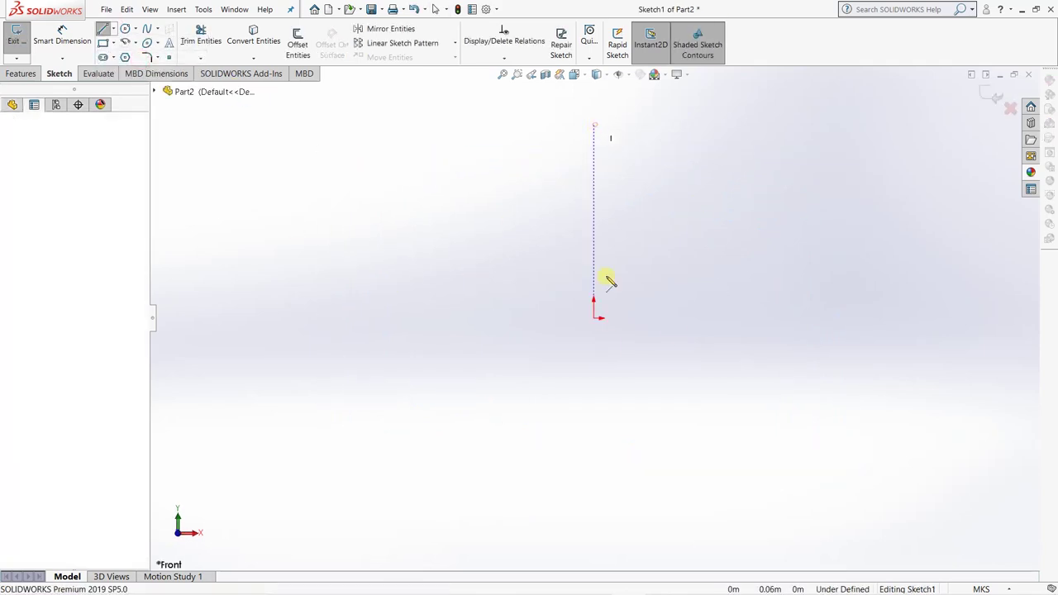
pyautogui.click(594, 497)
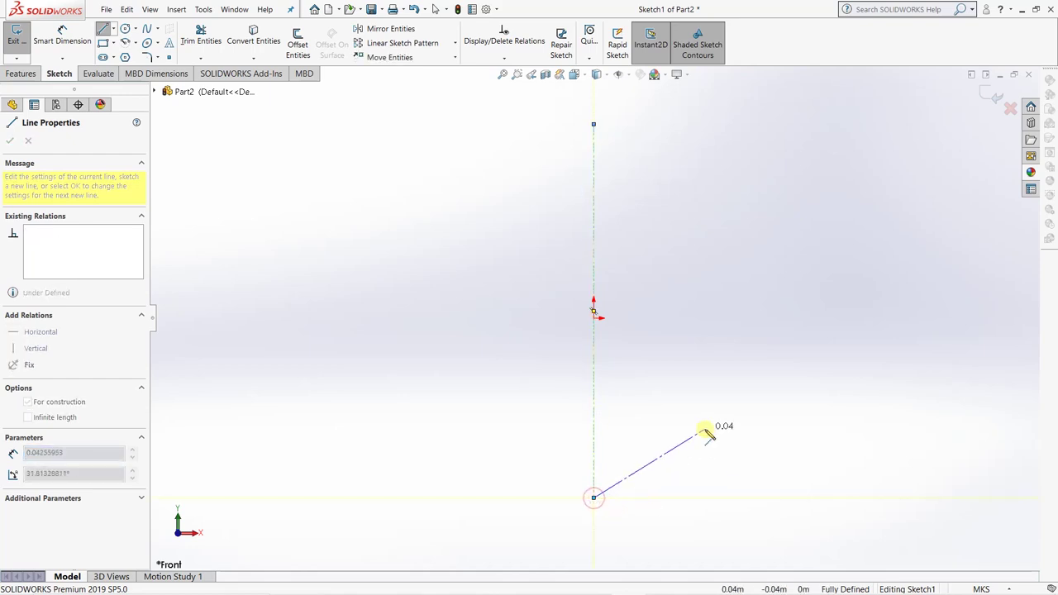
pyautogui.press('Escape')
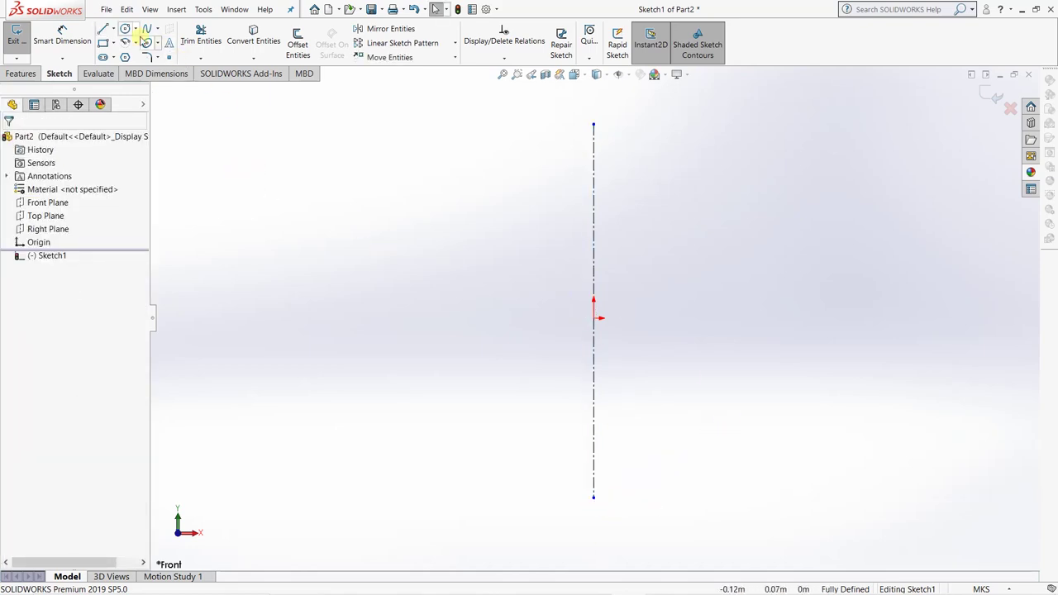
# Set the part units to MMGS and exit the sketch.
pyautogui.click(104, 30)
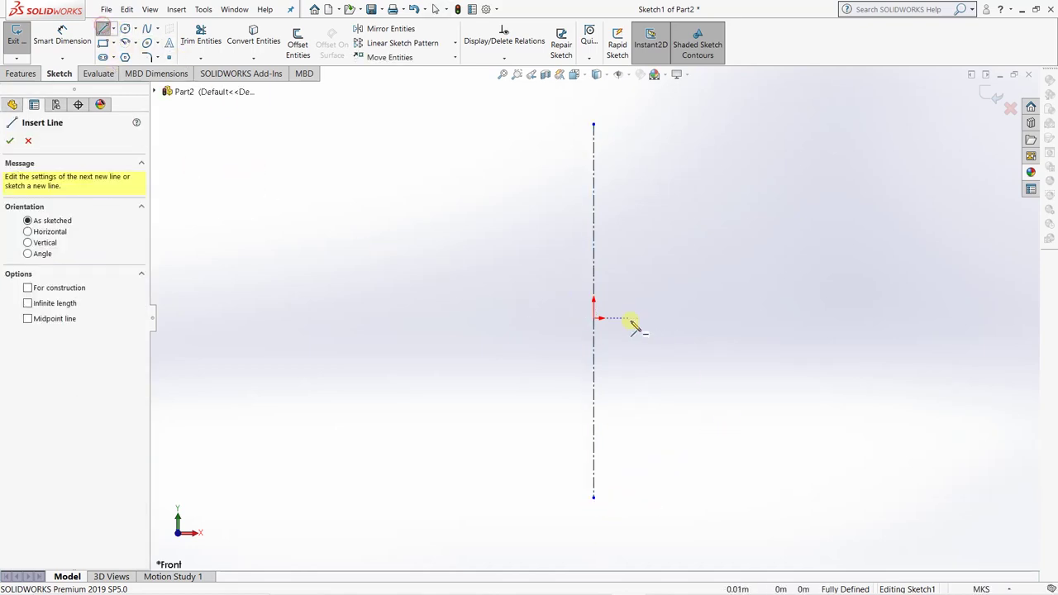
pyautogui.click(594, 319)
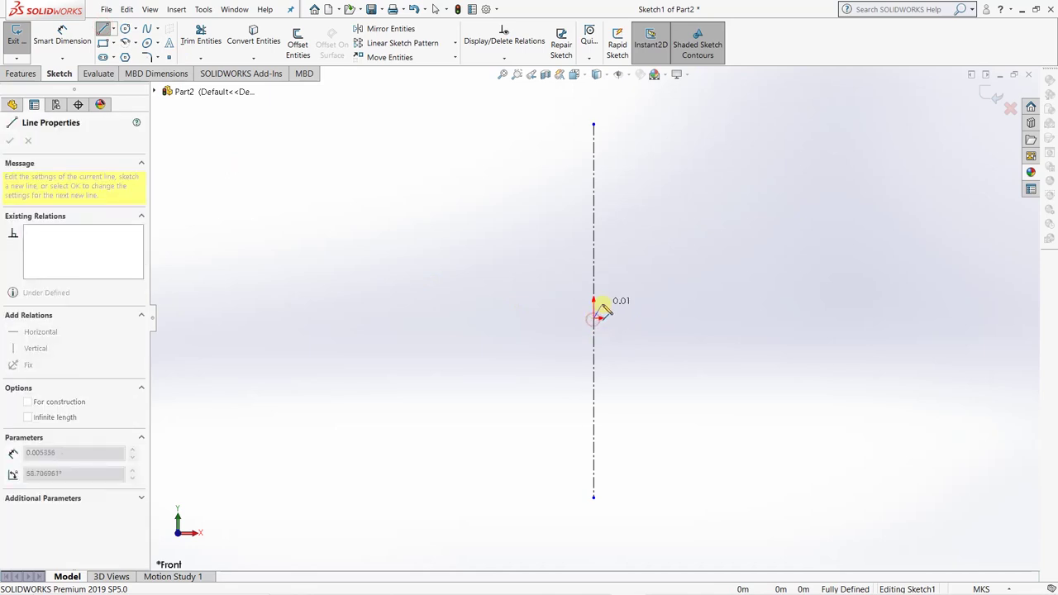
pyautogui.press('Escape')
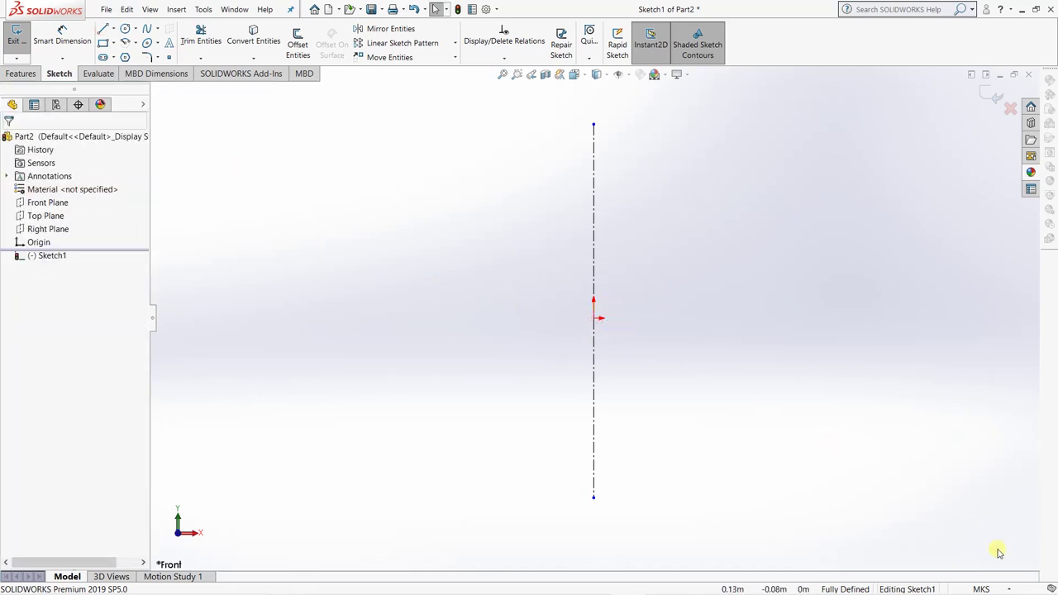
pyautogui.click(997, 588)
pyautogui.click(975, 539)
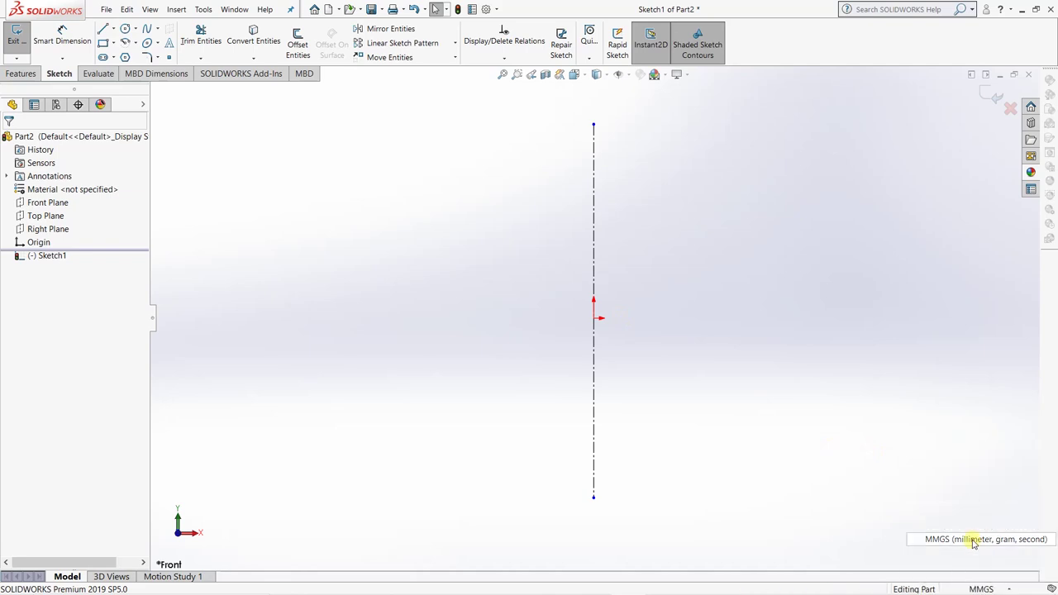
pyautogui.hotkey('ctrl', 'b')
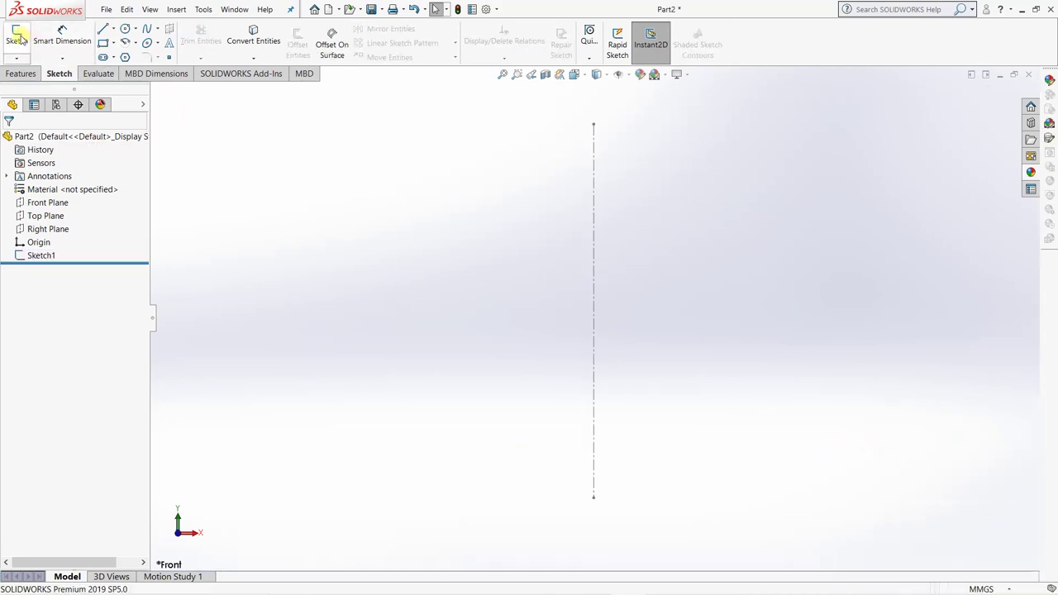
# Reopen Sketch1 and draw a short segment from the origin, then a vertical segment upward.
pyautogui.click(39, 256)
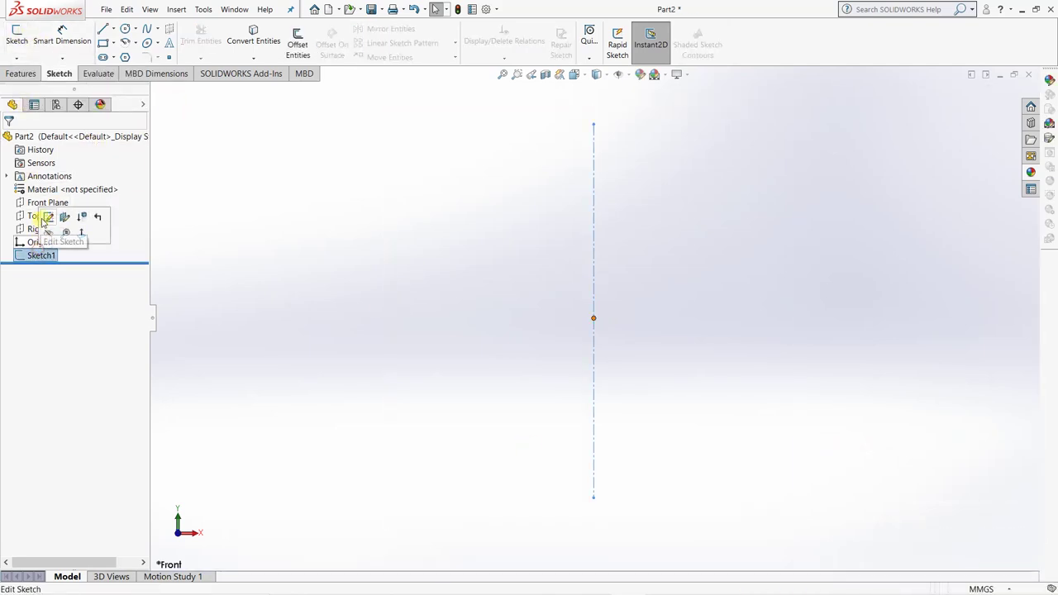
pyautogui.click(37, 216)
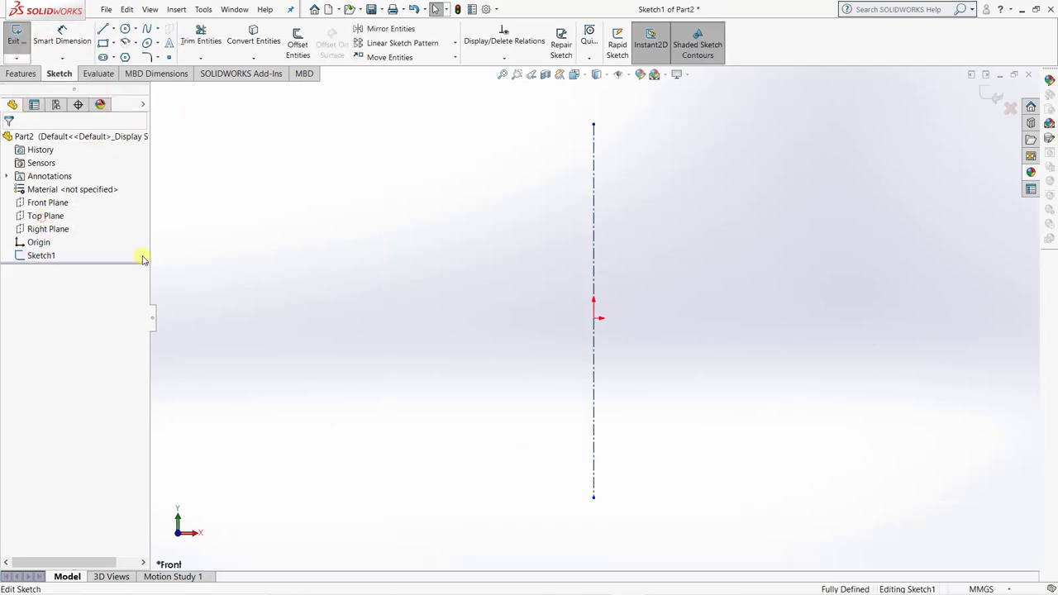
pyautogui.click(103, 30)
pyautogui.click(594, 318)
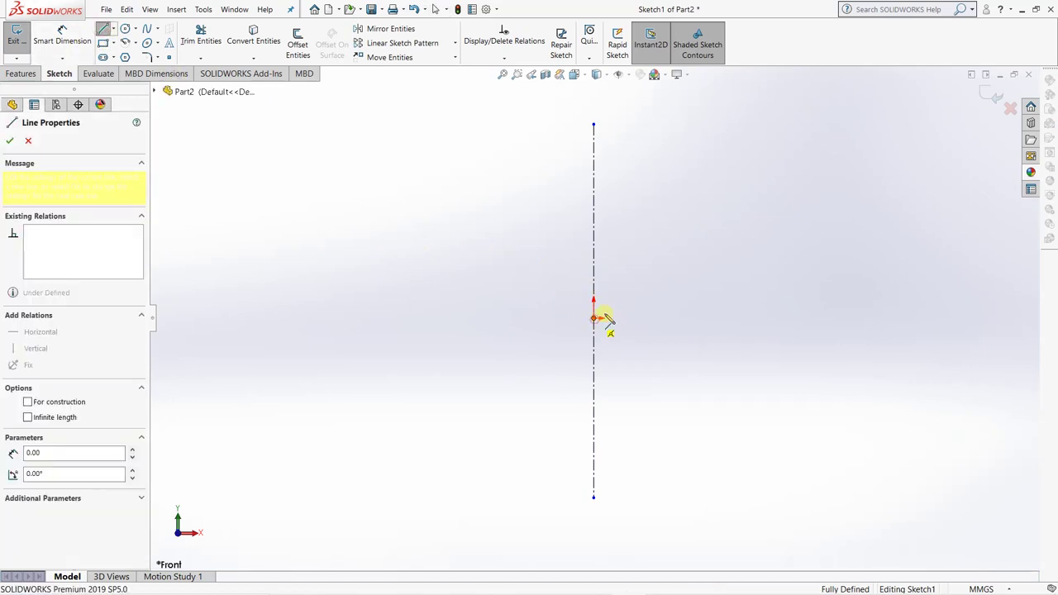
pyautogui.click(606, 307)
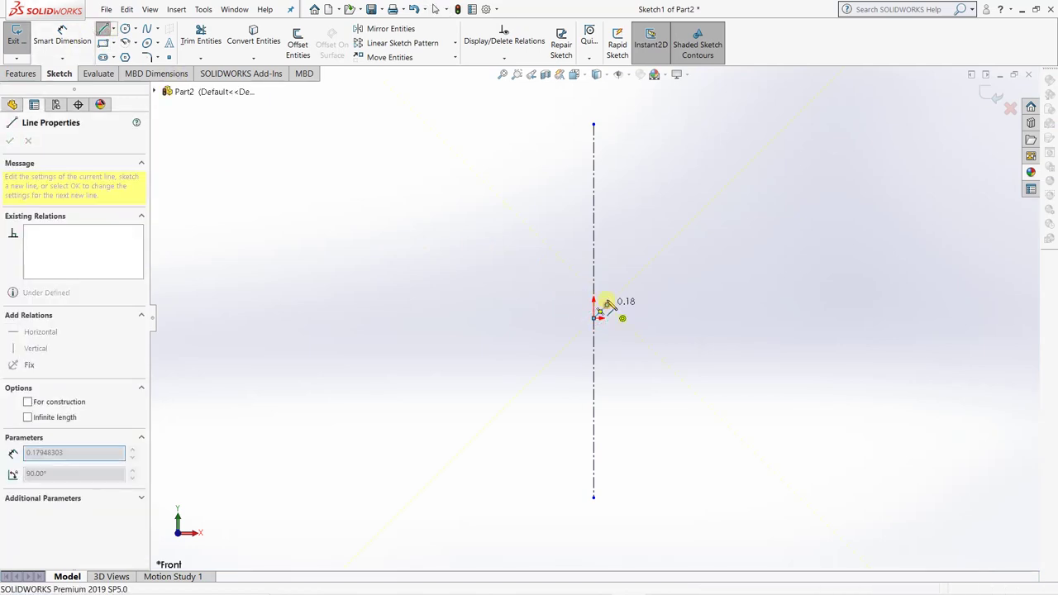
pyautogui.click(606, 265)
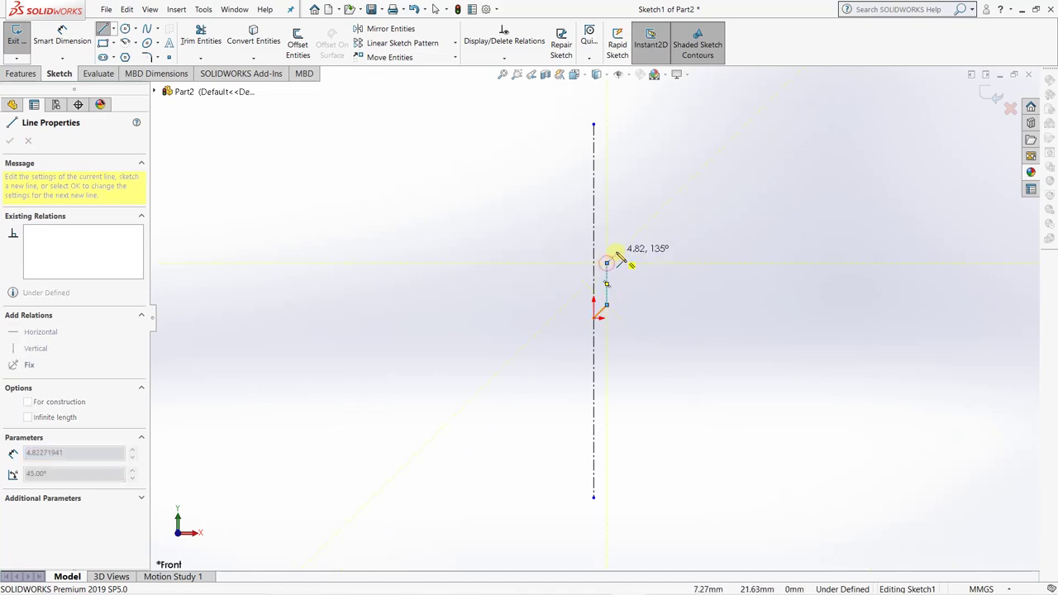
# End the angled tip line on the centerline and close the profile back to the origin.
pyautogui.hotkey('alt', 'Tab')
pyautogui.hotkey('alt', 'Tab')
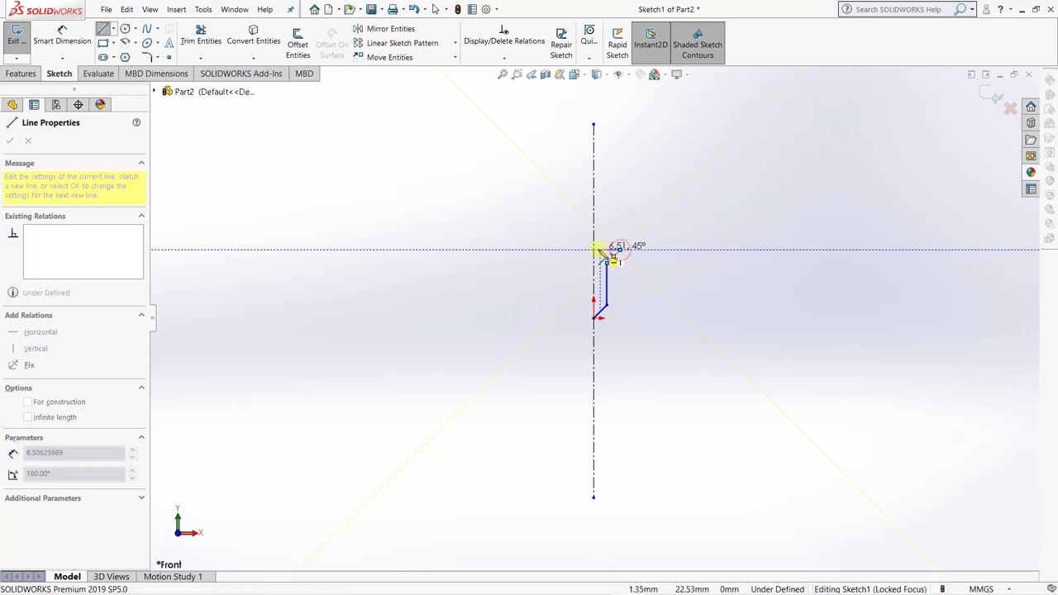
pyautogui.click(594, 250)
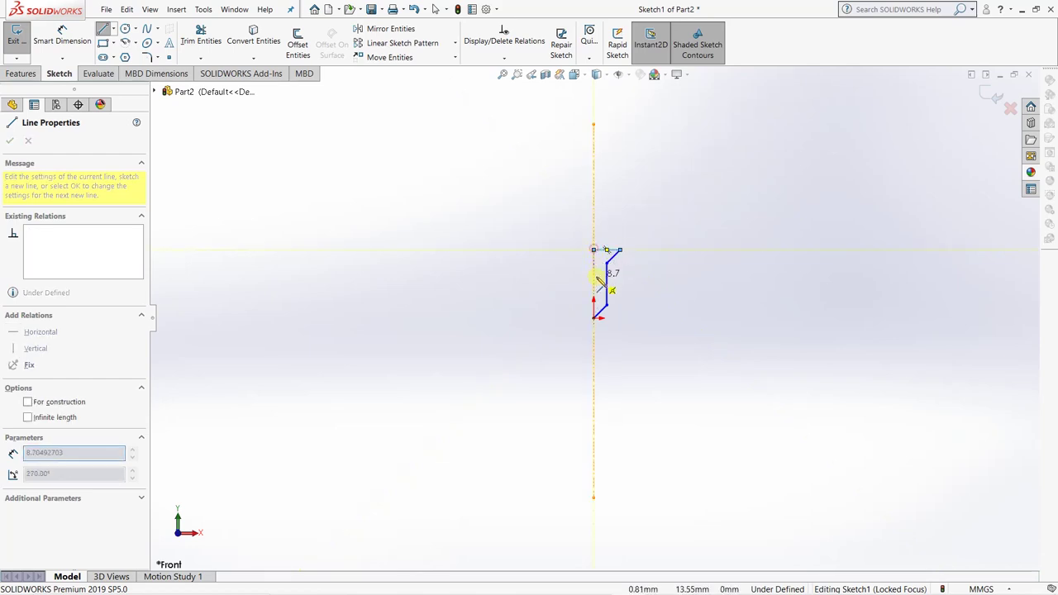
pyautogui.click(594, 319)
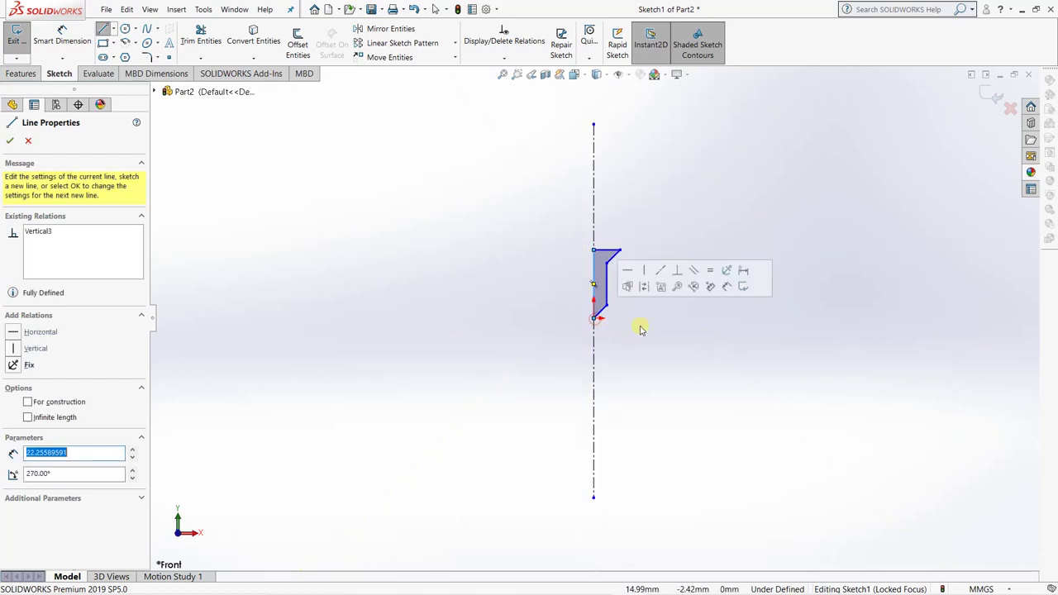
pyautogui.press('Escape')
pyautogui.scroll(-5, 638, 280)
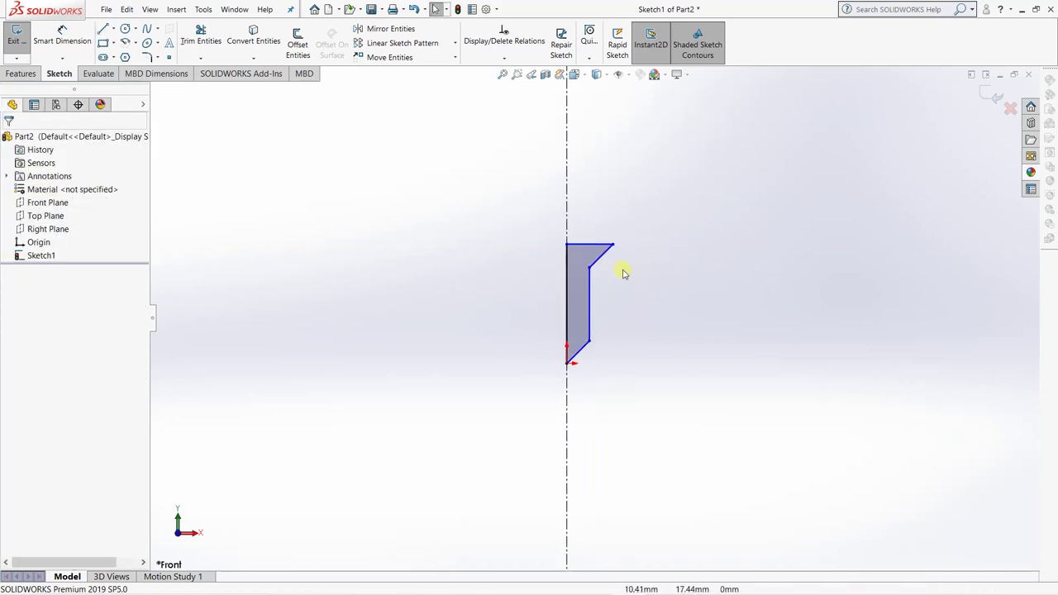
pyautogui.click(60, 39)
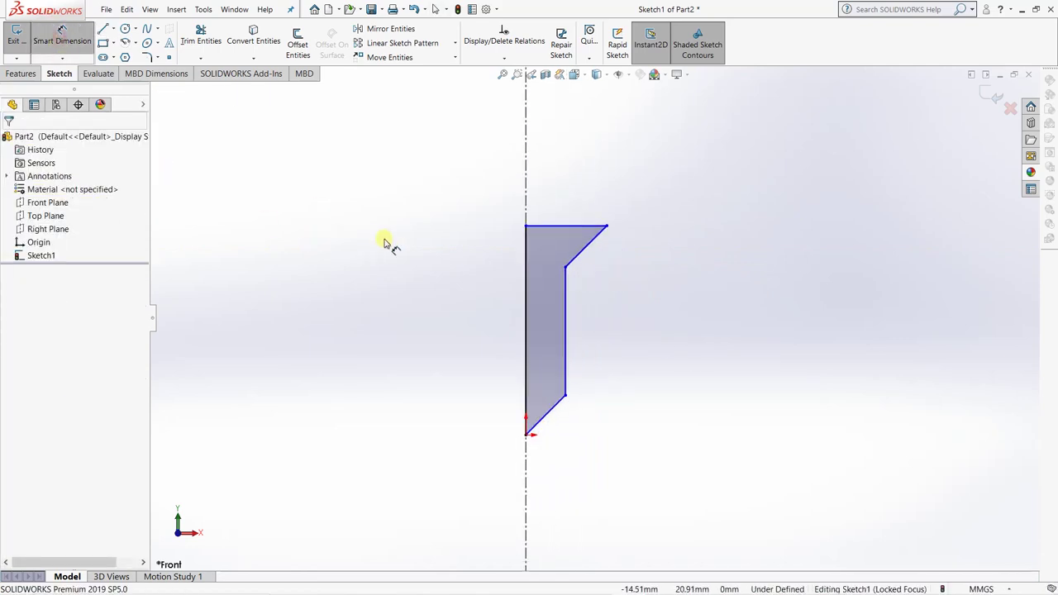
pyautogui.hotkey('alt', 'Tab')
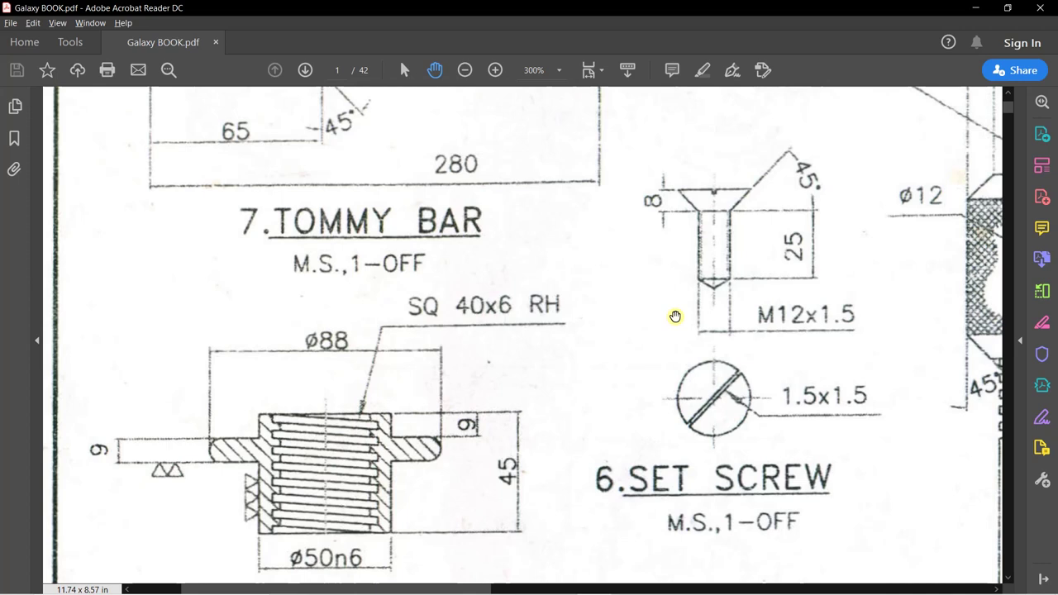
pyautogui.hotkey('alt', 'Tab')
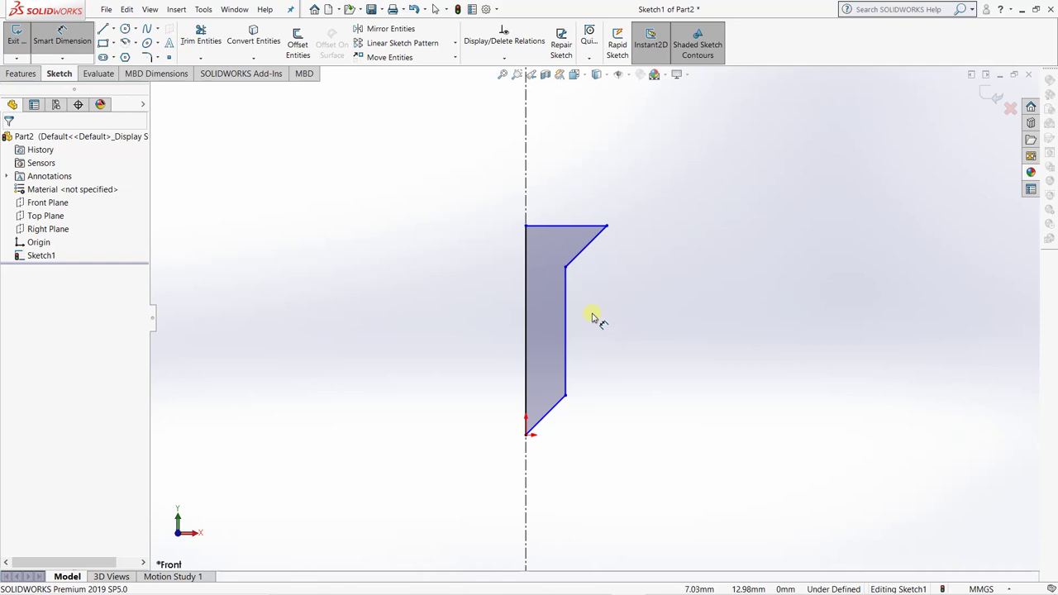
pyautogui.hotkey('alt', 'Tab')
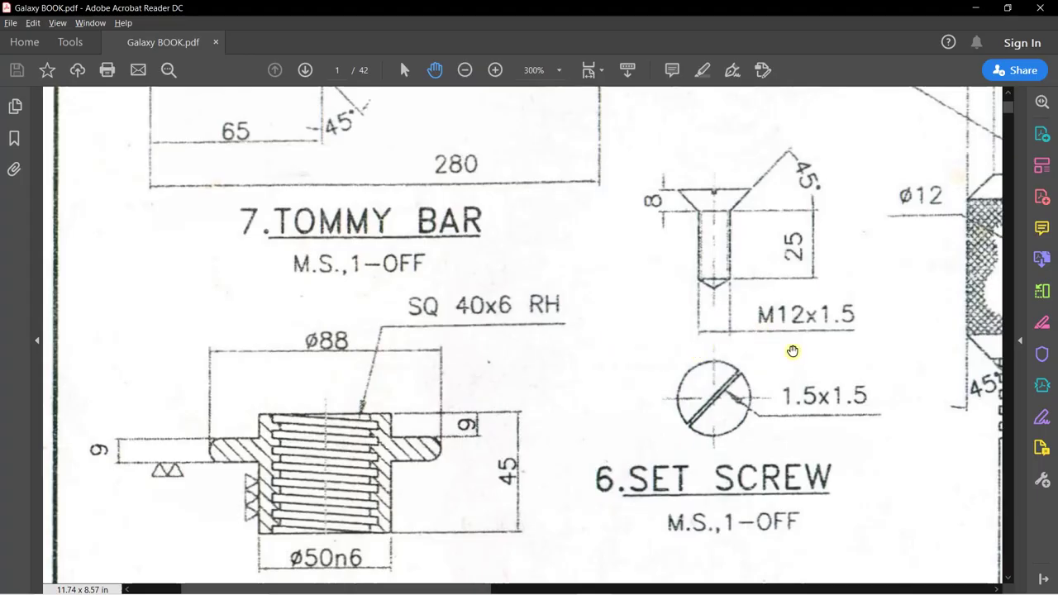
pyautogui.hotkey('alt', 'Tab')
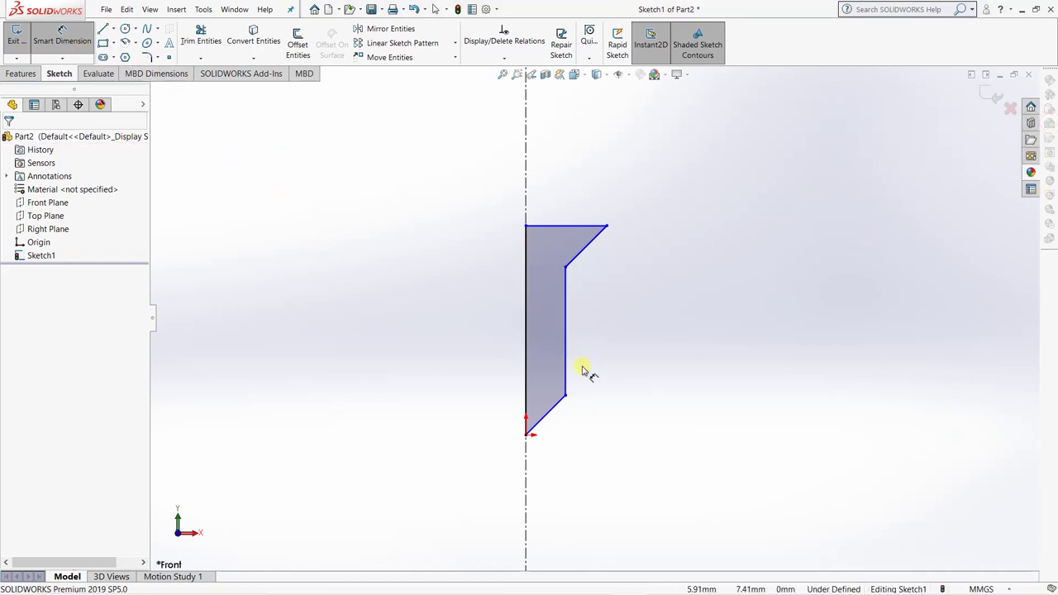
pyautogui.hotkey('alt', 'Tab')
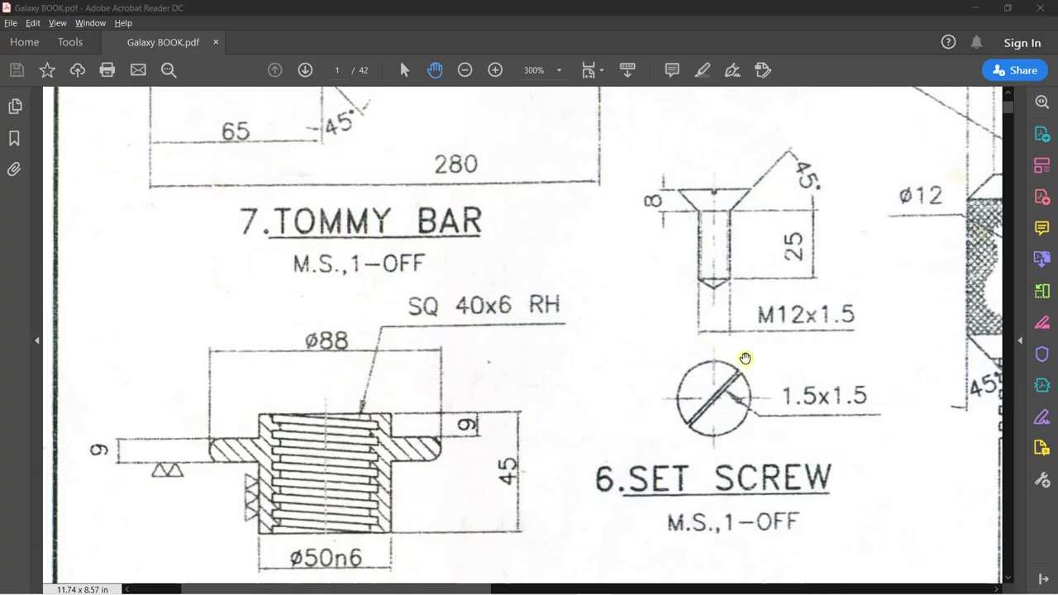
pyautogui.hotkey('alt', 'Tab')
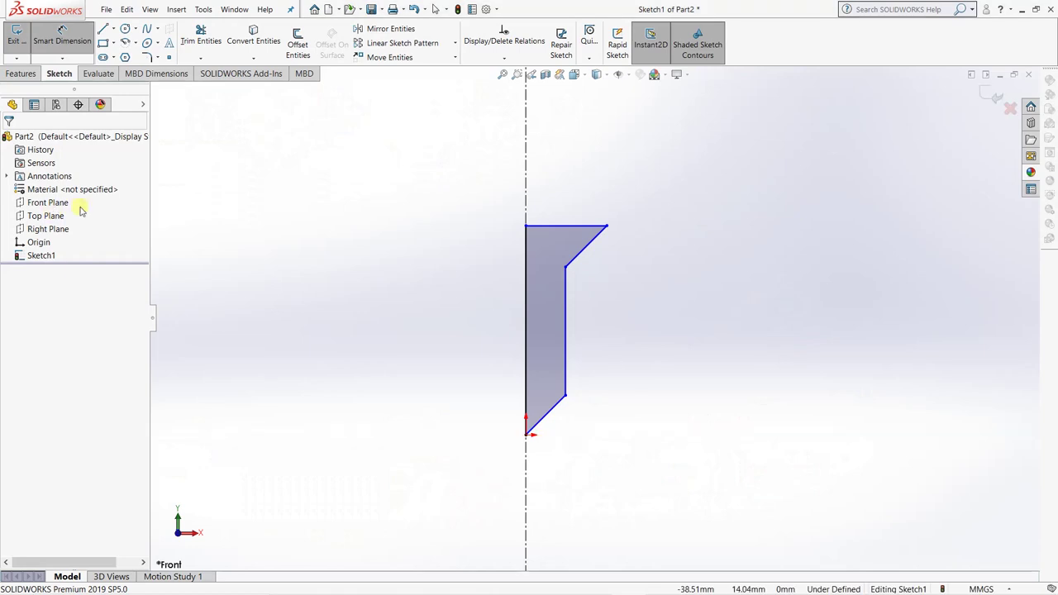
# Dimension the shank half-width from the axis as 6 mm.
pyautogui.click(527, 337)
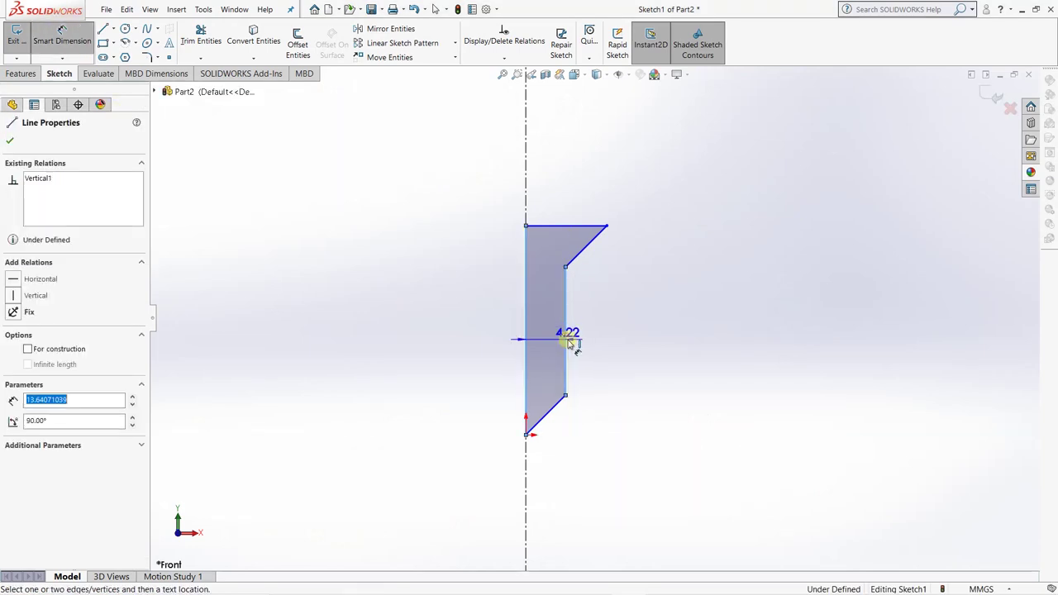
pyautogui.click(569, 502)
pyautogui.write('6')
pyautogui.press('Return')
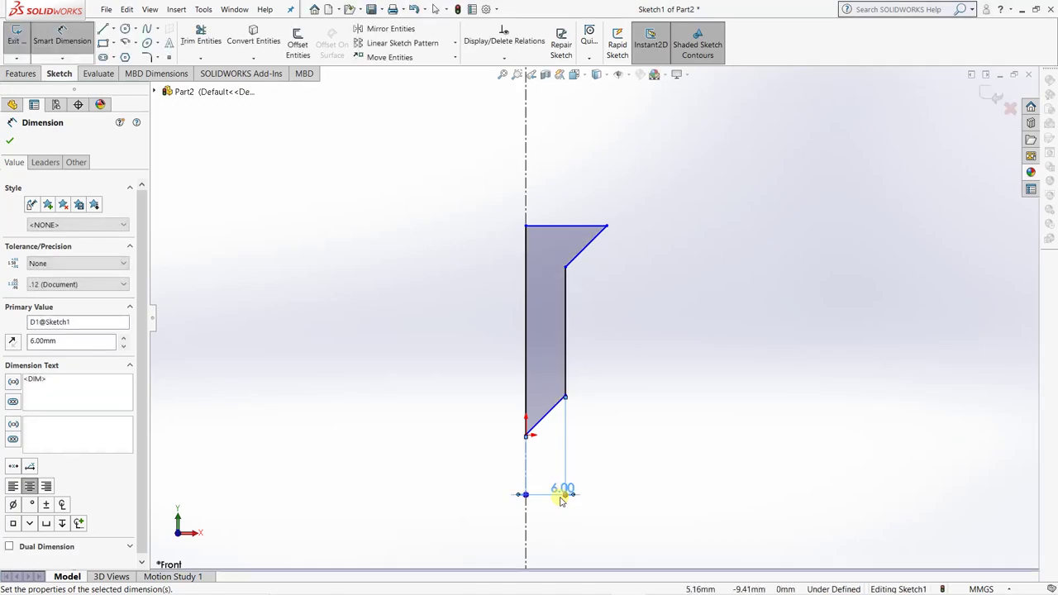
# Dimension the head height as 6 mm.
pyautogui.hotkey('alt', 'Tab')
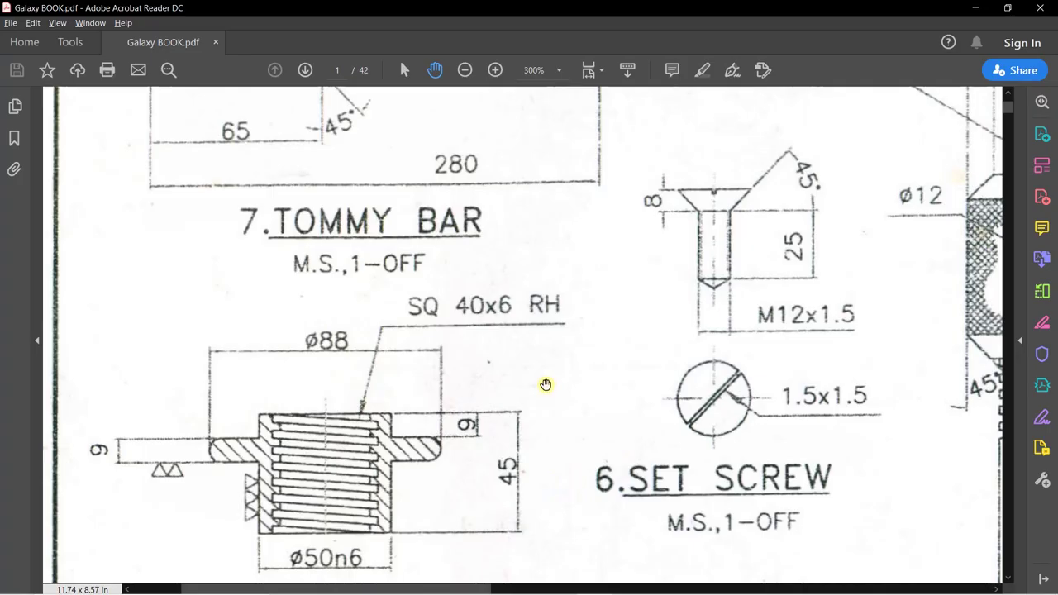
pyautogui.hotkey('alt', 'Tab')
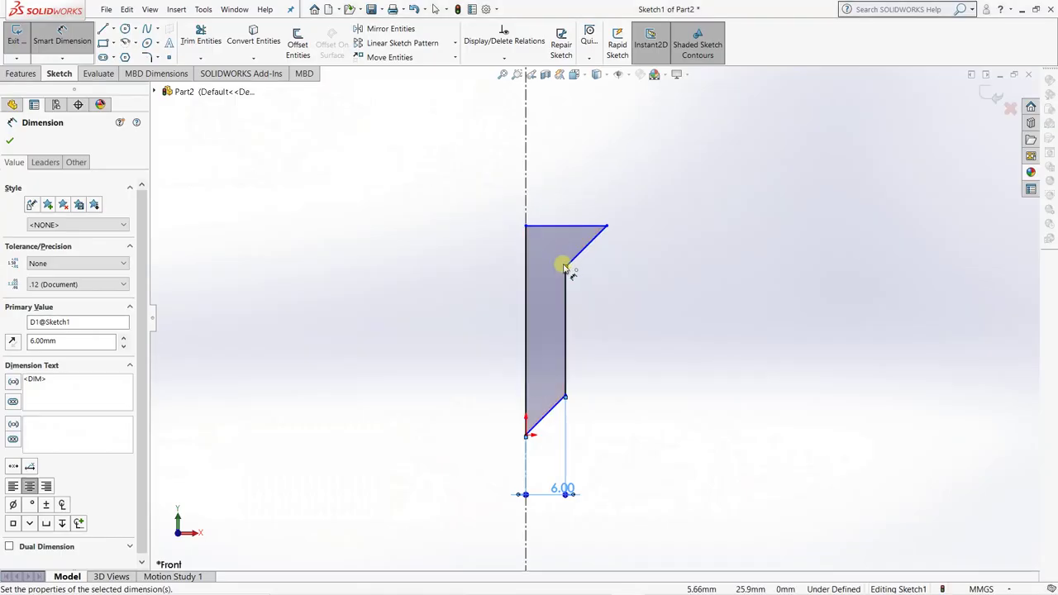
pyautogui.click(565, 266)
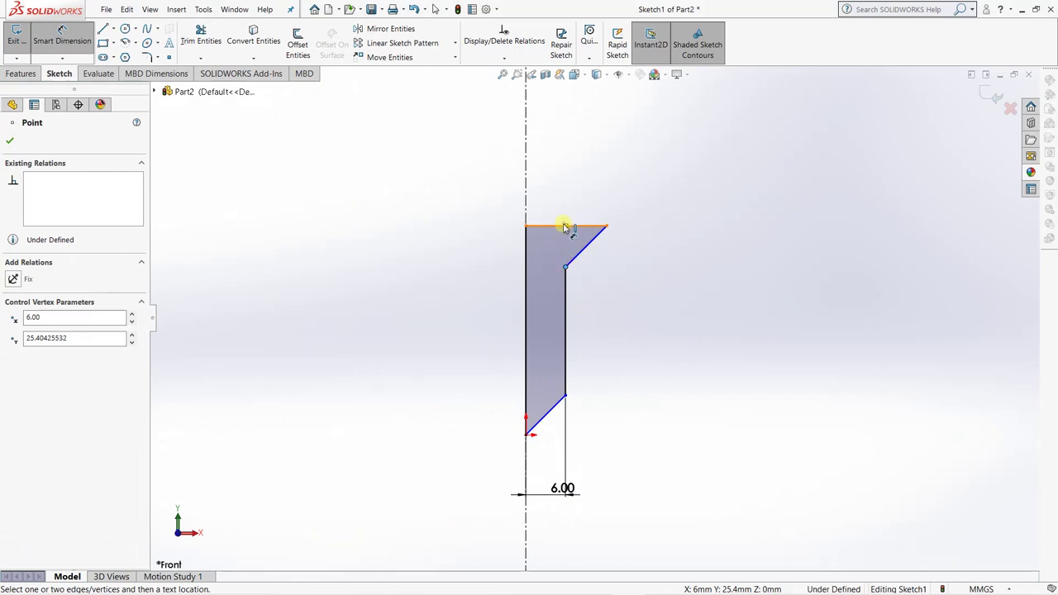
pyautogui.click(564, 227)
pyautogui.click(685, 236)
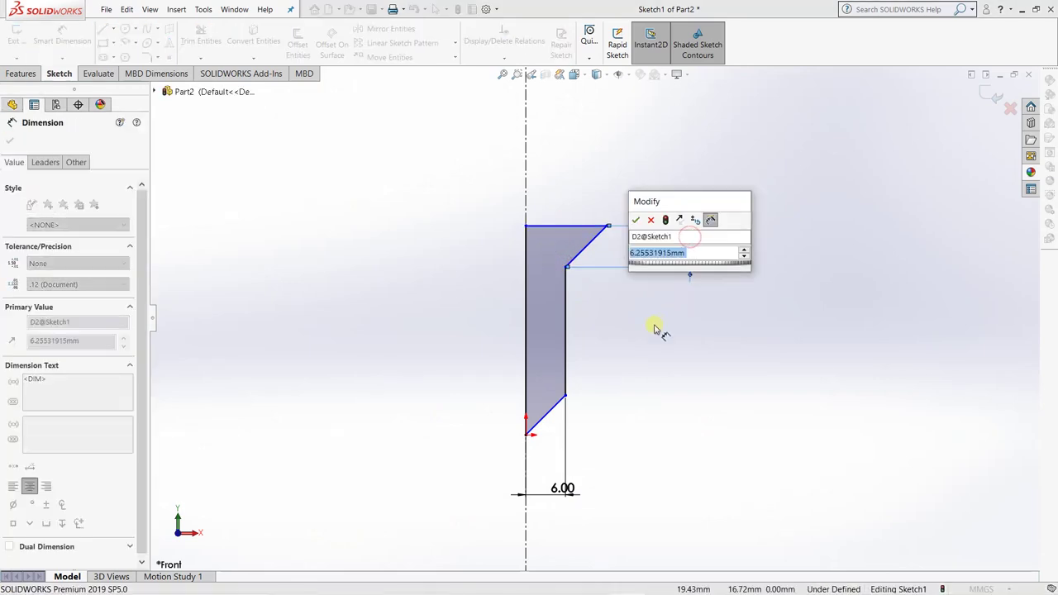
pyautogui.write('6')
pyautogui.press('Return')
# Dimension the shank length as 25 mm.
pyautogui.hotkey('alt', 'Tab')
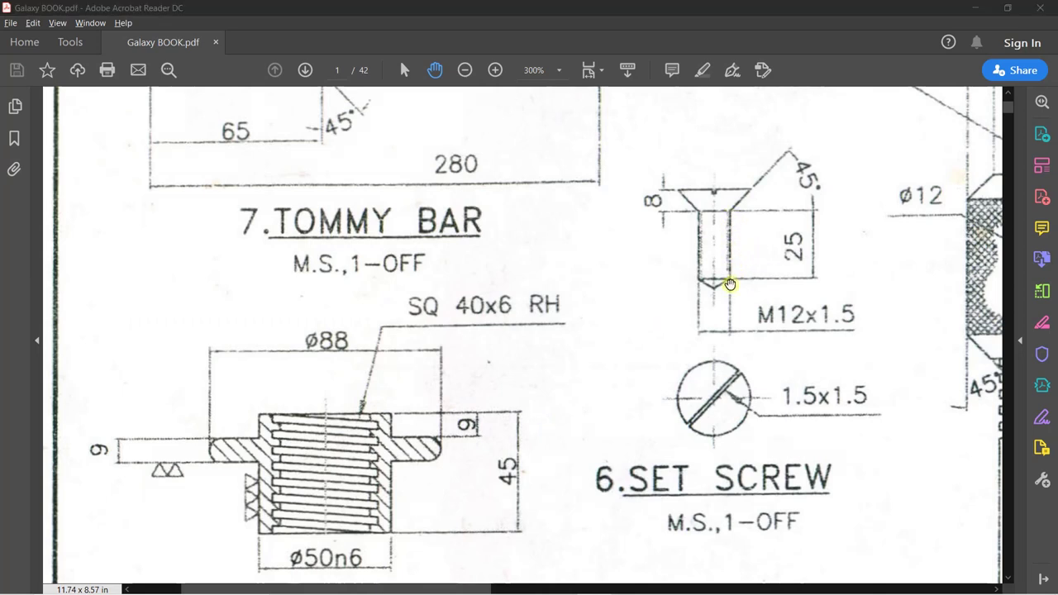
pyautogui.hotkey('alt', 'Tab')
pyautogui.click(567, 336)
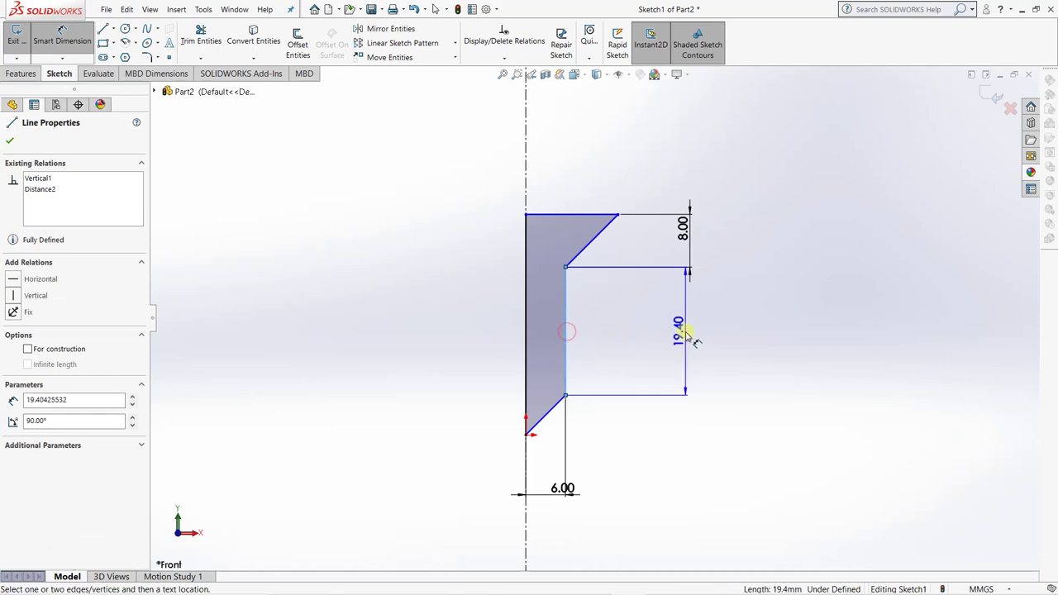
pyautogui.click(687, 335)
pyautogui.write('25.00mm')
pyautogui.press('Return')
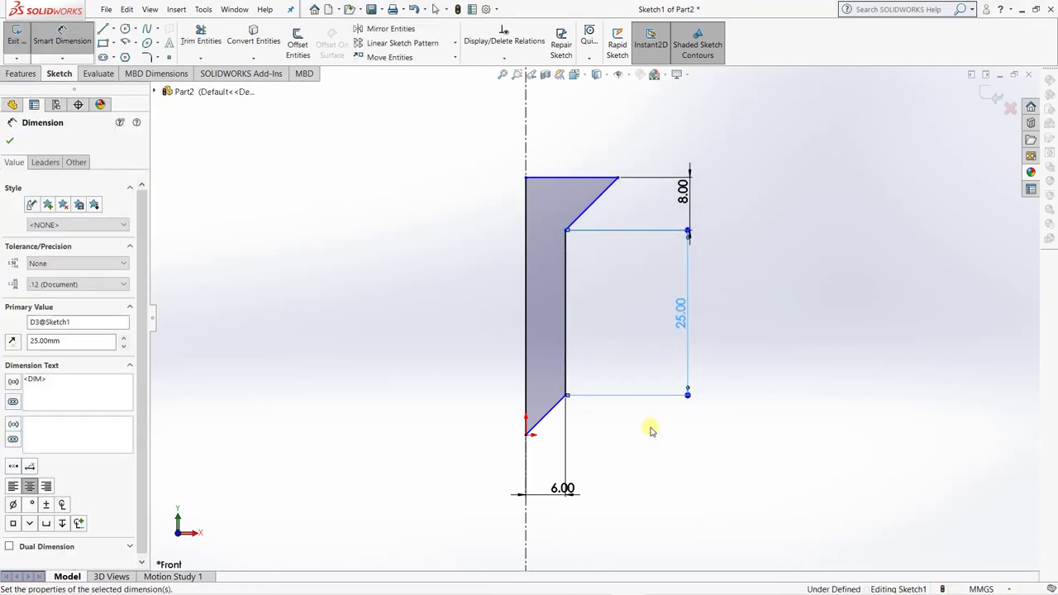
# Set a 60° angle between the slanted tip edge and the axis, then exit the sketch.
pyautogui.hotkey('alt', 'Tab')
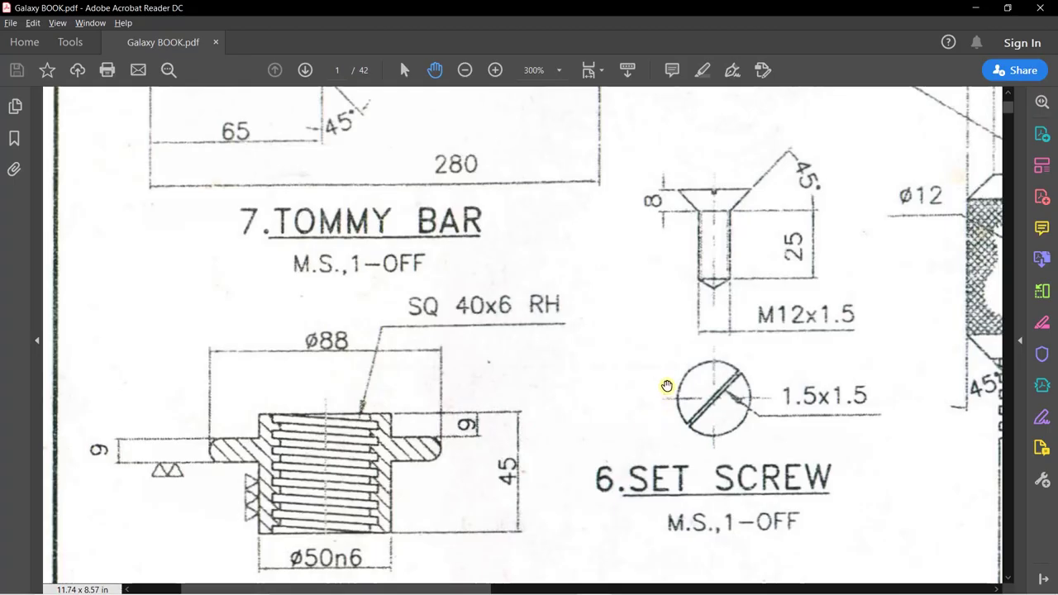
pyautogui.hotkey('alt', 'Tab')
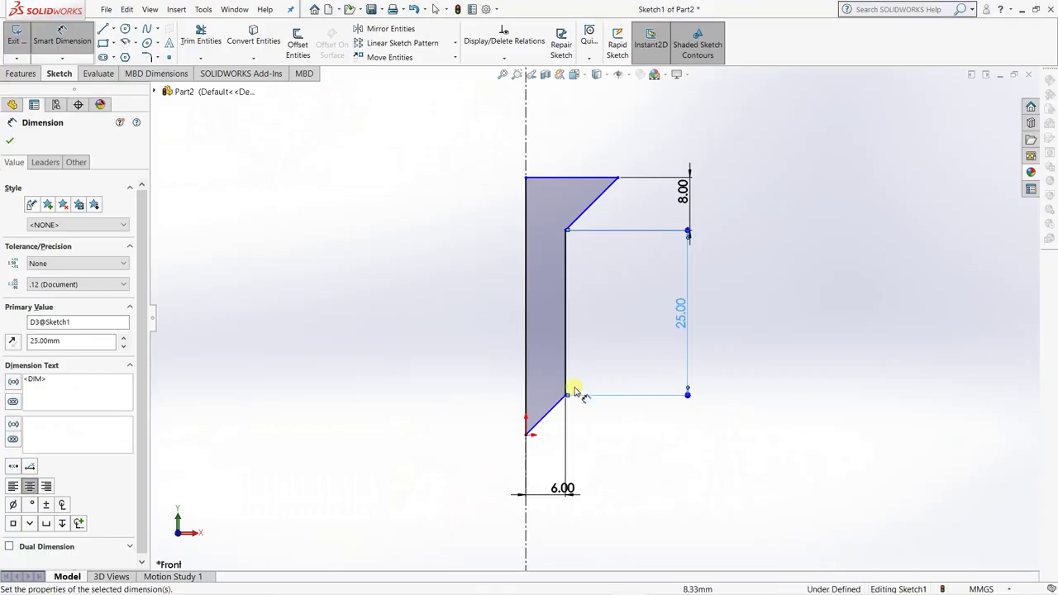
pyautogui.hotkey('alt', 'Tab')
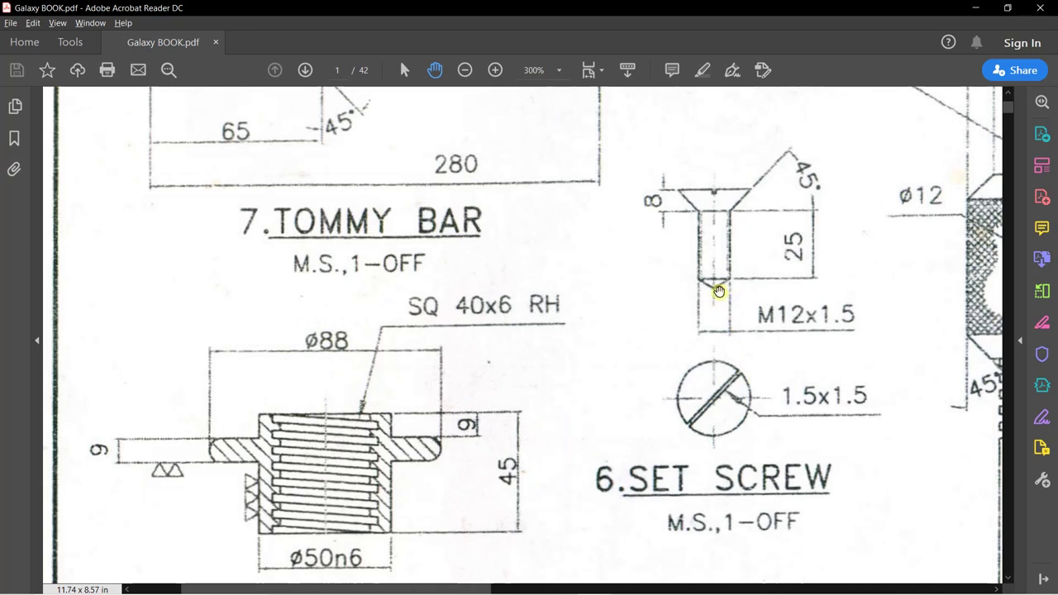
pyautogui.hotkey('alt', 'Tab')
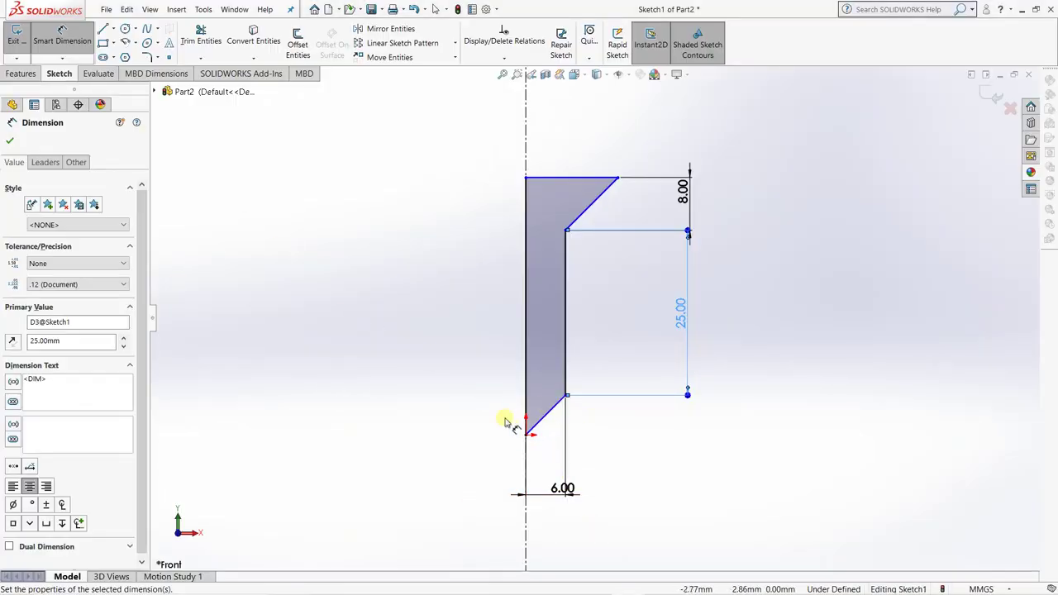
pyautogui.click(554, 413)
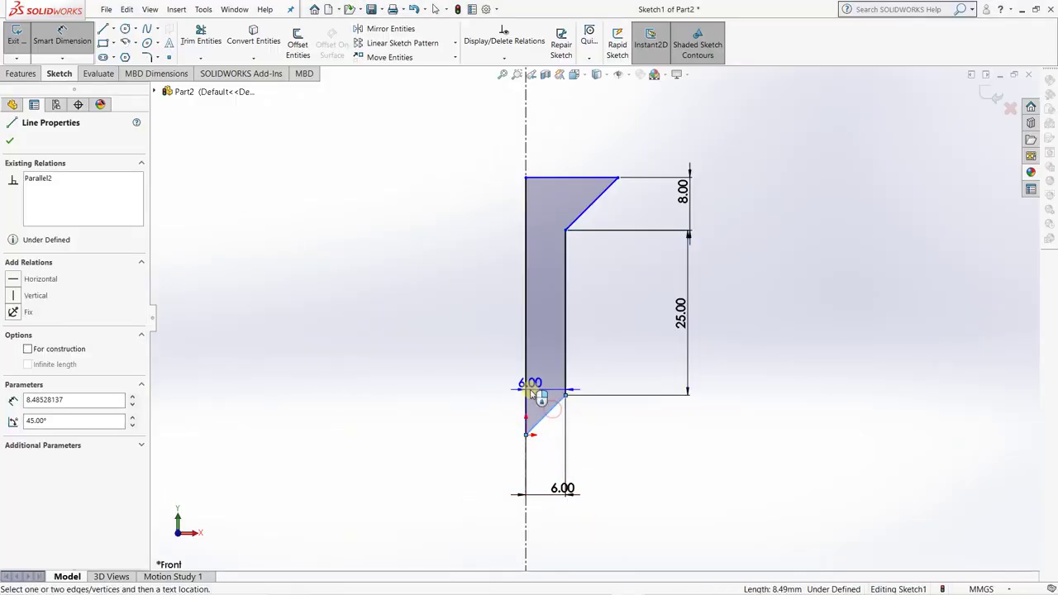
pyautogui.click(527, 392)
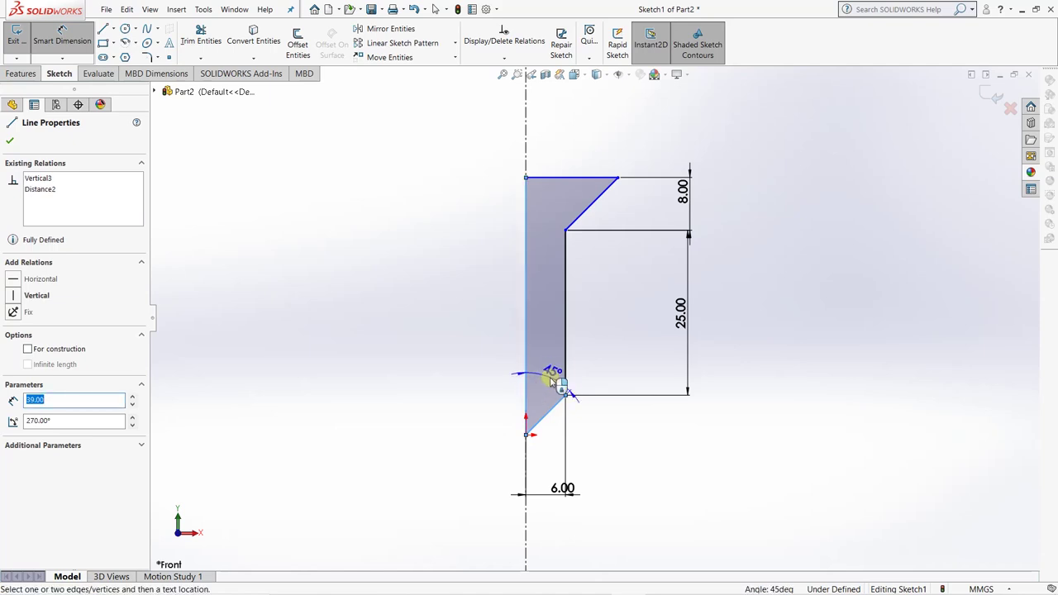
pyautogui.click(552, 376)
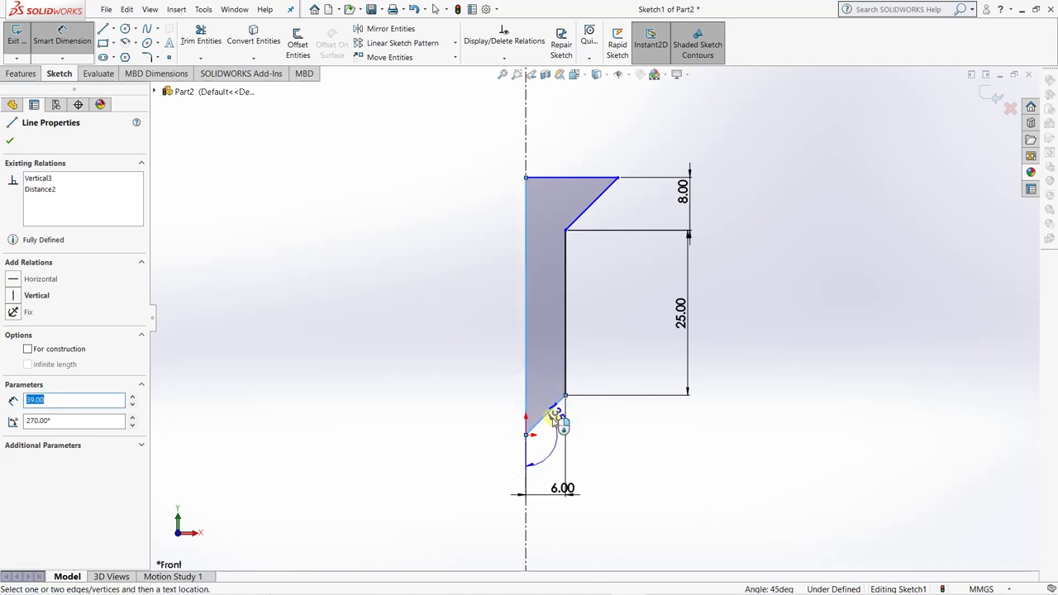
pyautogui.click(545, 387)
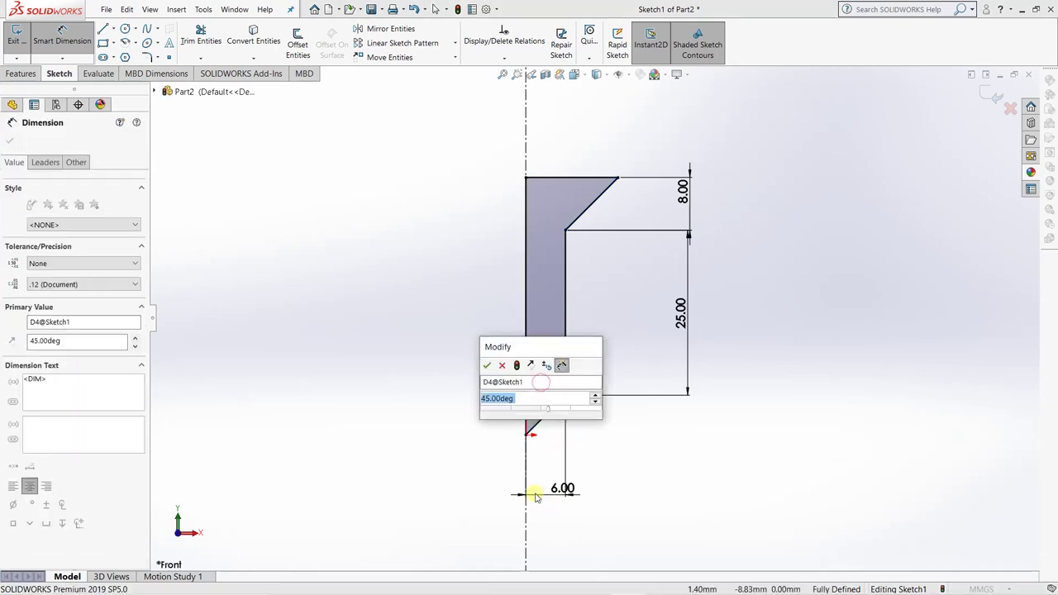
pyautogui.write('6')
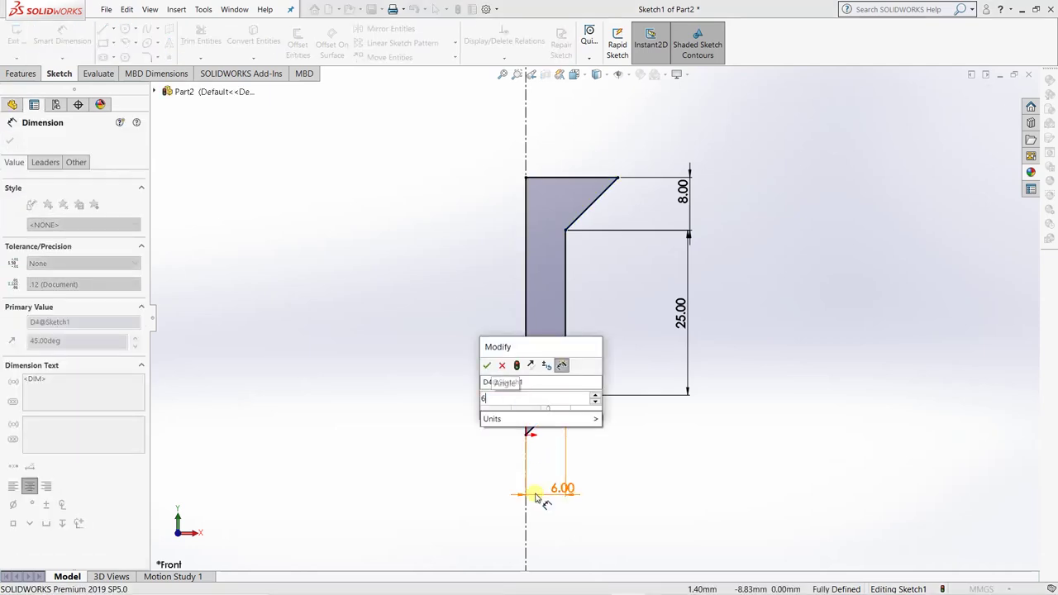
pyautogui.write('0')
pyautogui.press('Return')
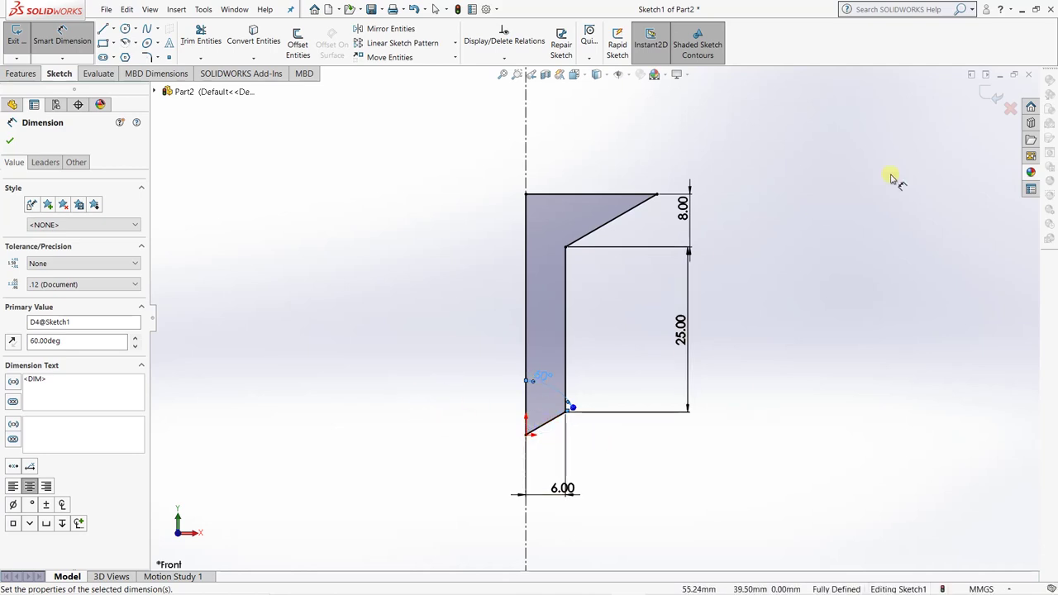
pyautogui.hotkey('alt', 'Tab')
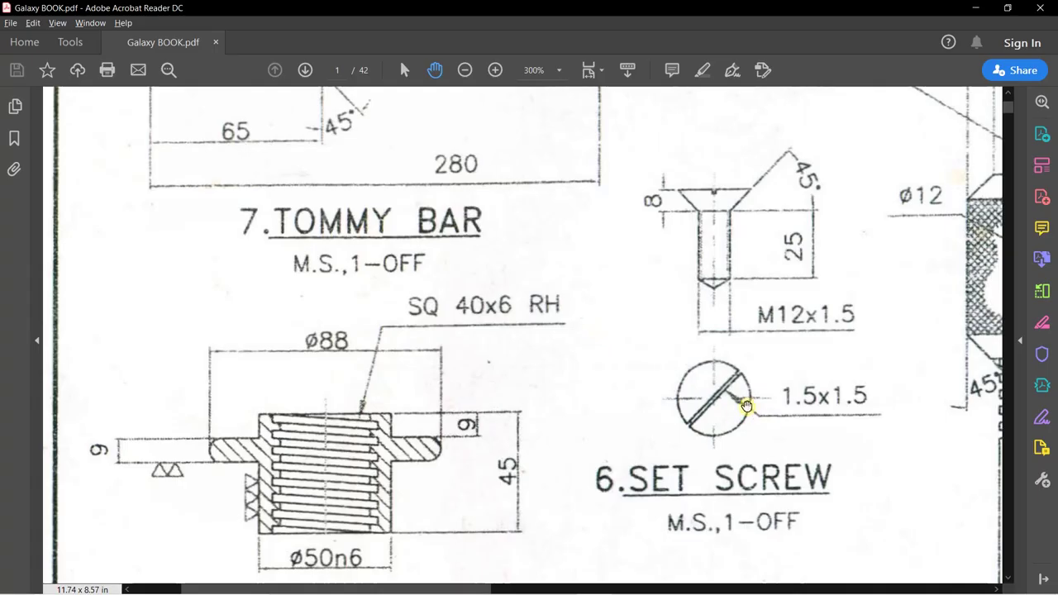
pyautogui.hotkey('alt', 'Tab')
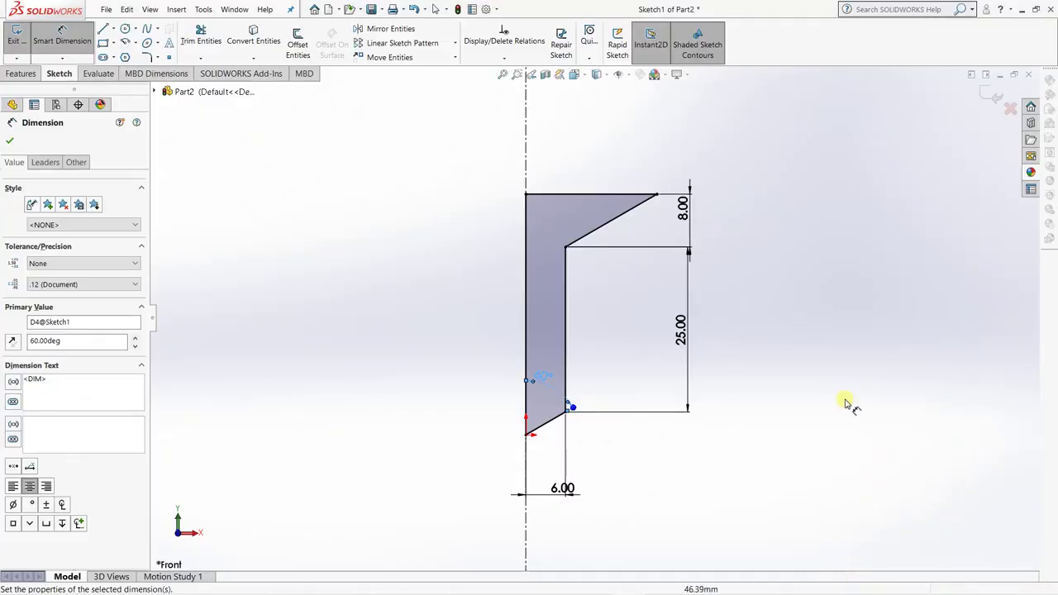
pyautogui.click(994, 92)
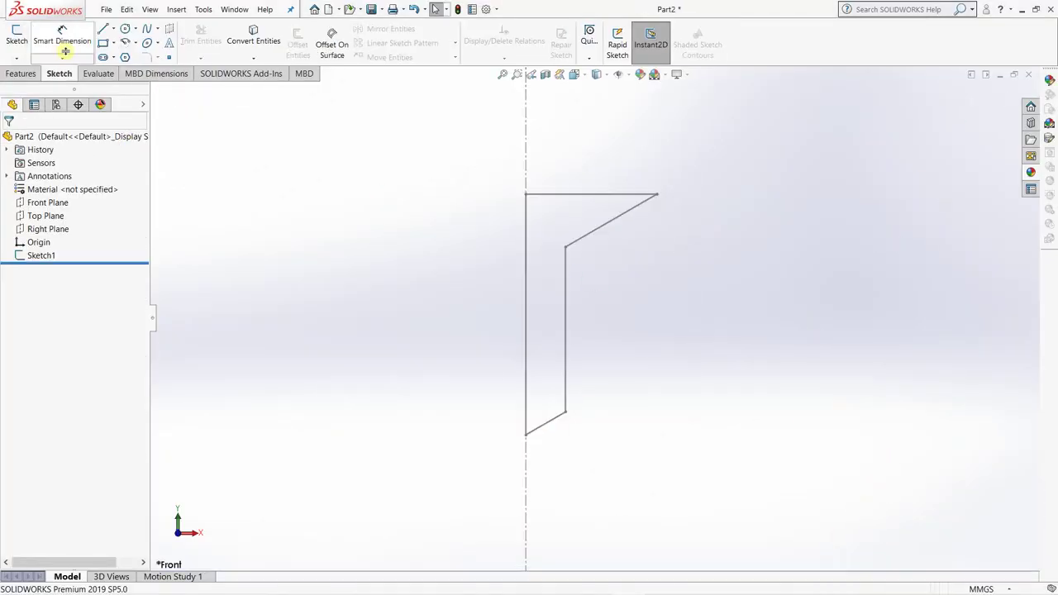
# Revolve Sketch1 a full 360° Blind, then select Sketch1 under Revolve1.
pyautogui.click(22, 73)
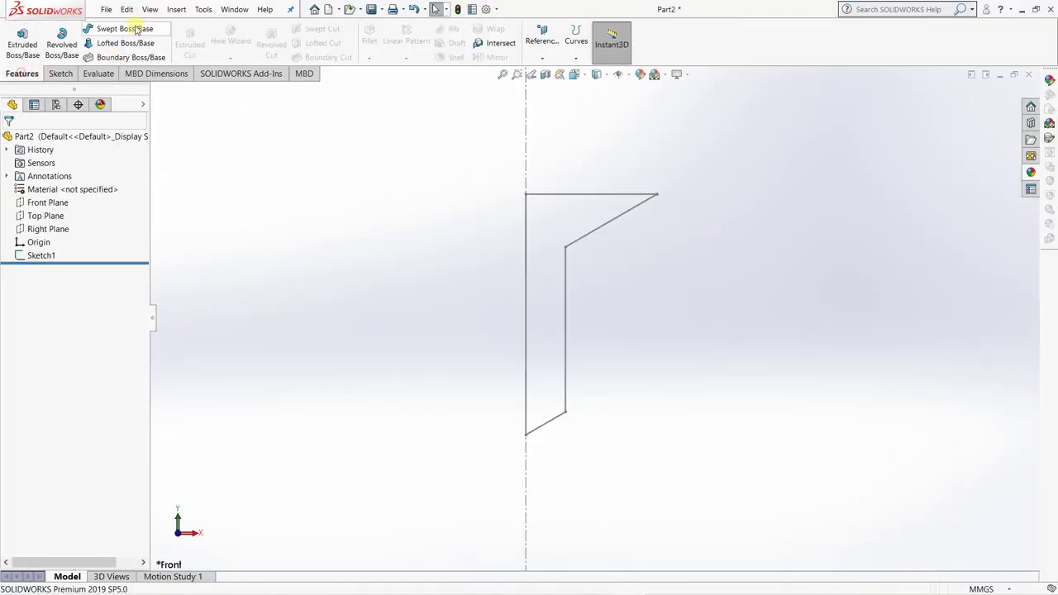
pyautogui.click(52, 46)
pyautogui.click(565, 283)
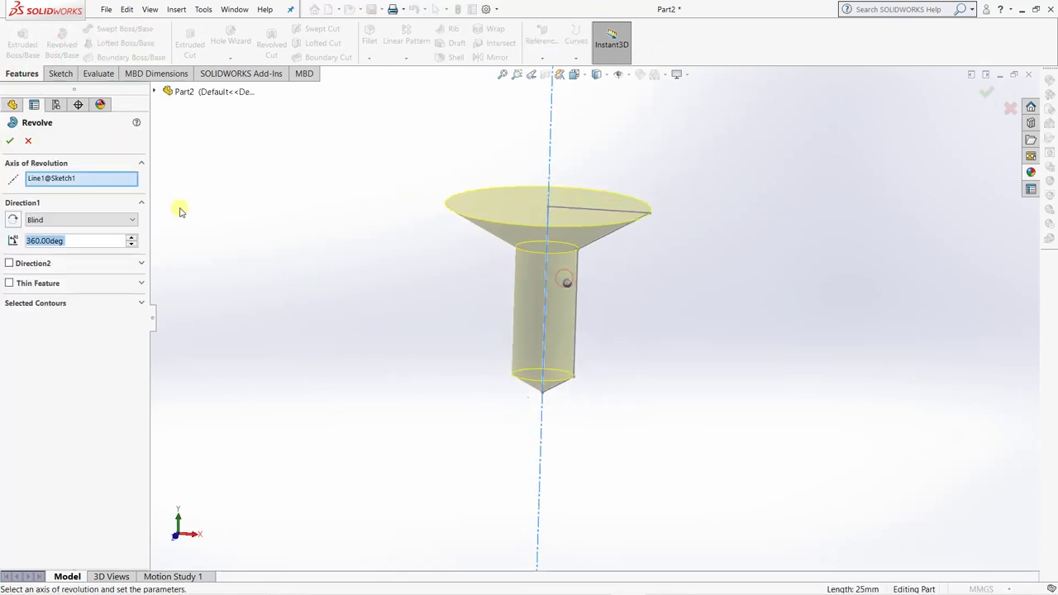
pyautogui.click(8, 142)
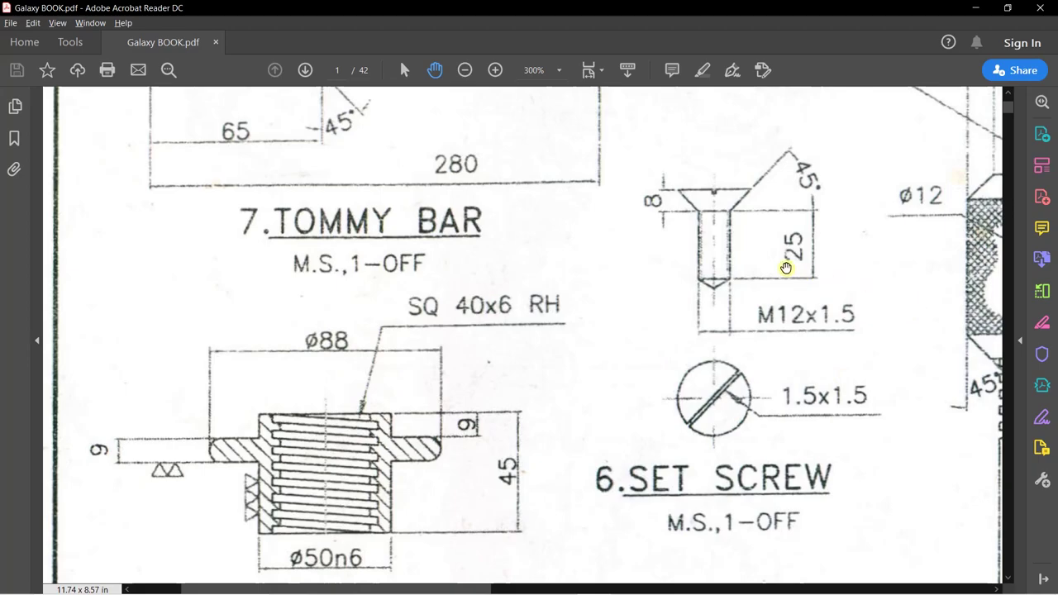
pyautogui.hotkey('alt', 'Tab')
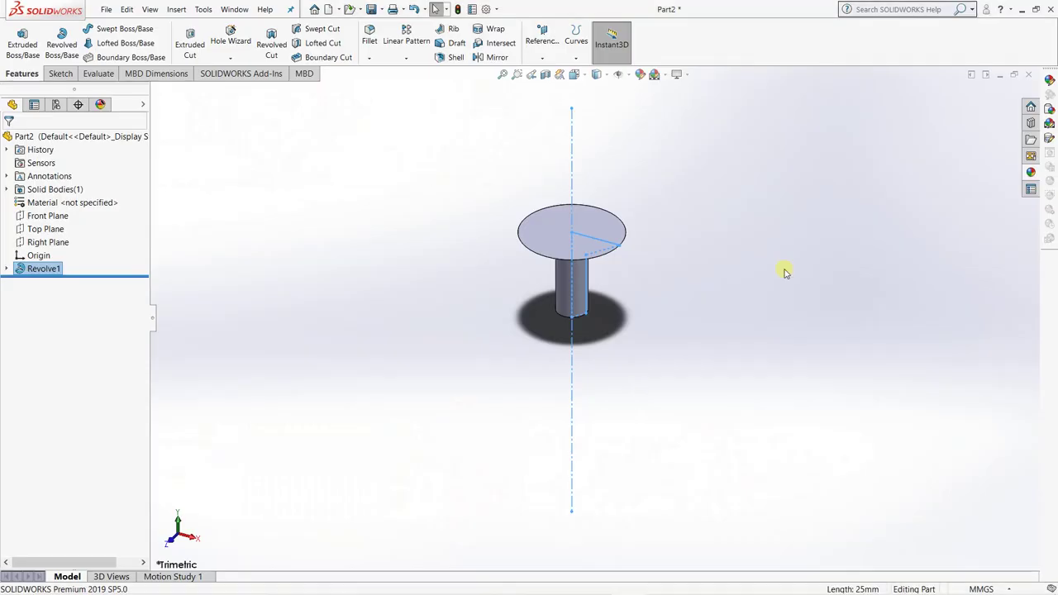
pyautogui.click(7, 269)
pyautogui.click(53, 282)
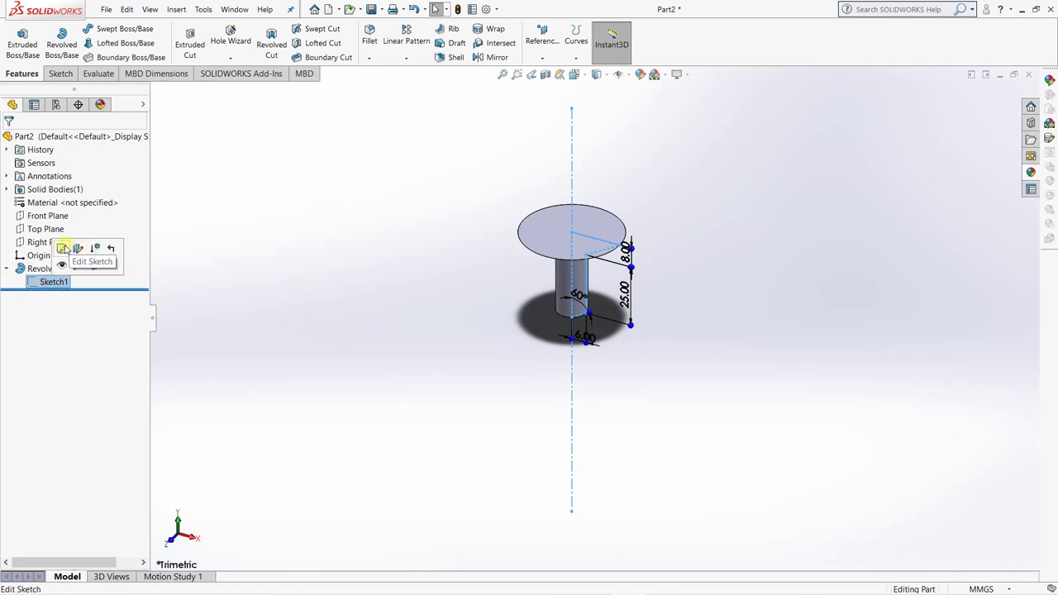
# Edit Sketch1 in Front view and add a driven angle between the head edge and centerline.
pyautogui.click(63, 248)
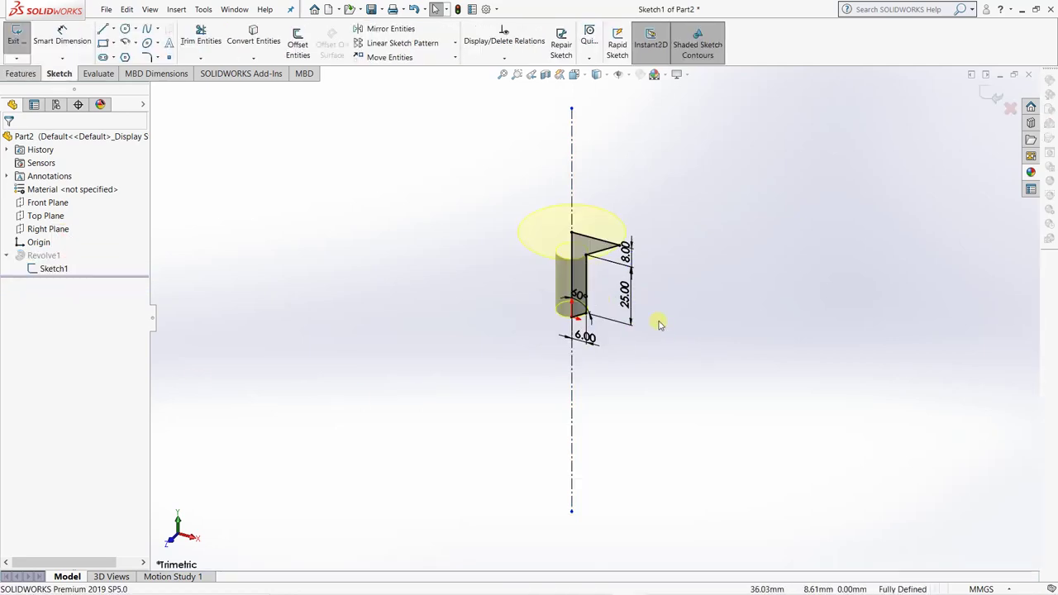
pyautogui.moveTo(661, 323)
pyautogui.mouseDown(button='middle')
pyautogui.moveTo(677, 206)
pyautogui.moveTo(708, 214)
pyautogui.moveTo(670, 217)
pyautogui.moveTo(713, 244)
pyautogui.mouseUp(button='middle')
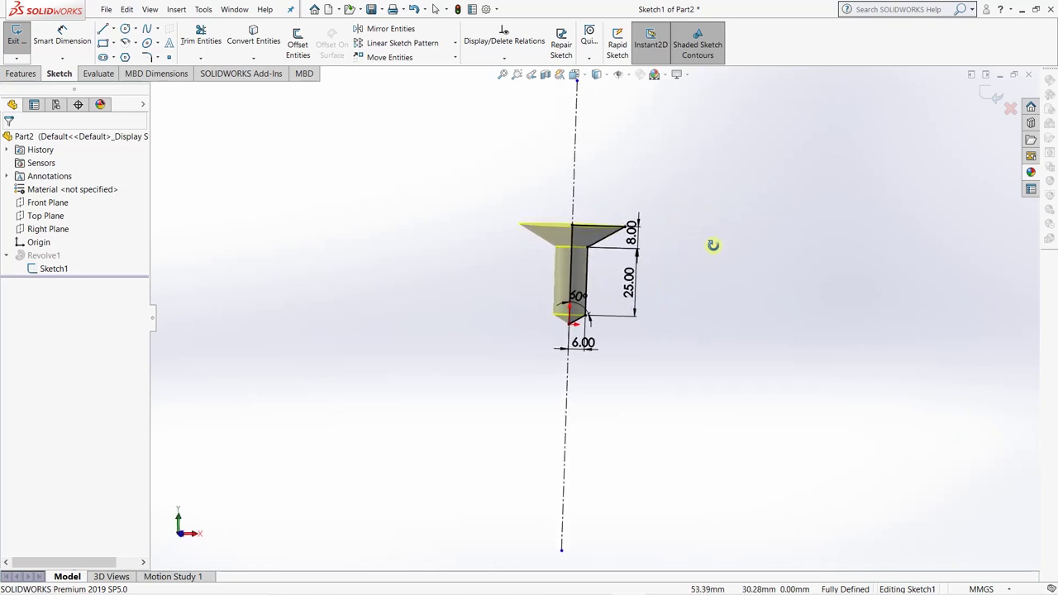
pyautogui.click(576, 75)
pyautogui.click(635, 138)
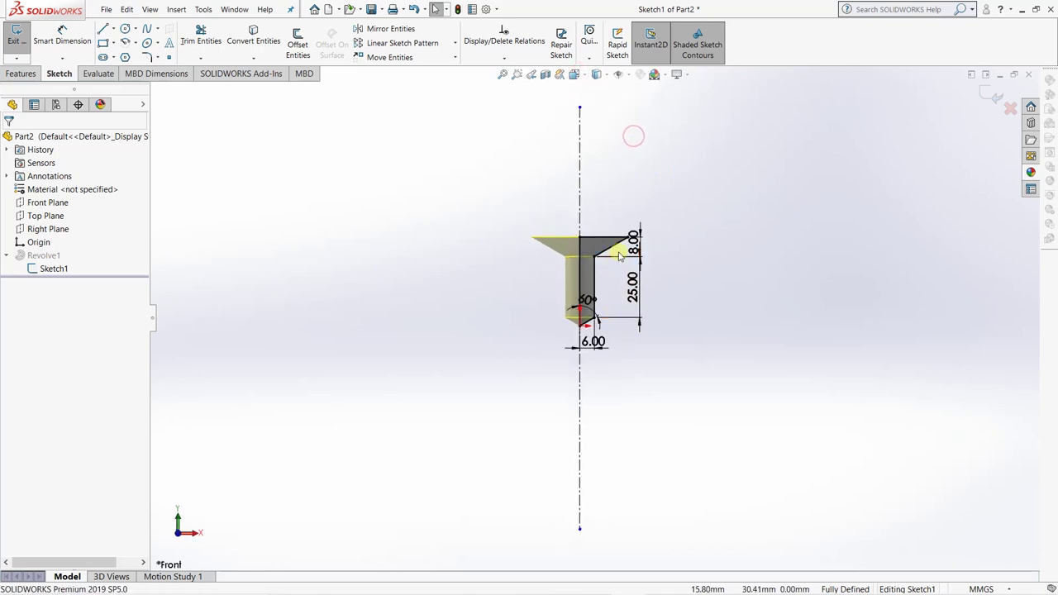
pyautogui.click(62, 37)
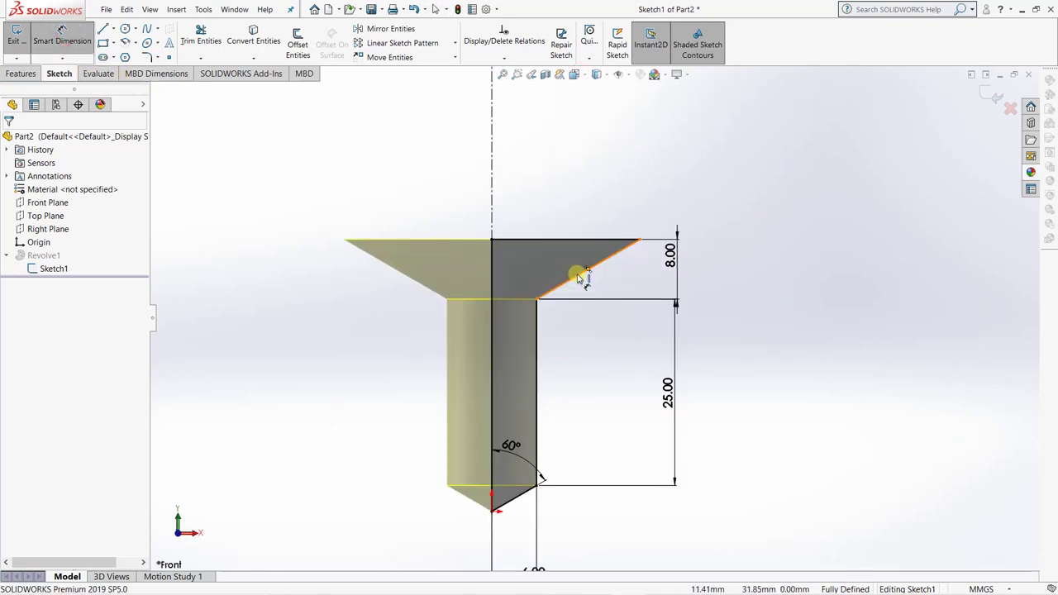
pyautogui.click(583, 278)
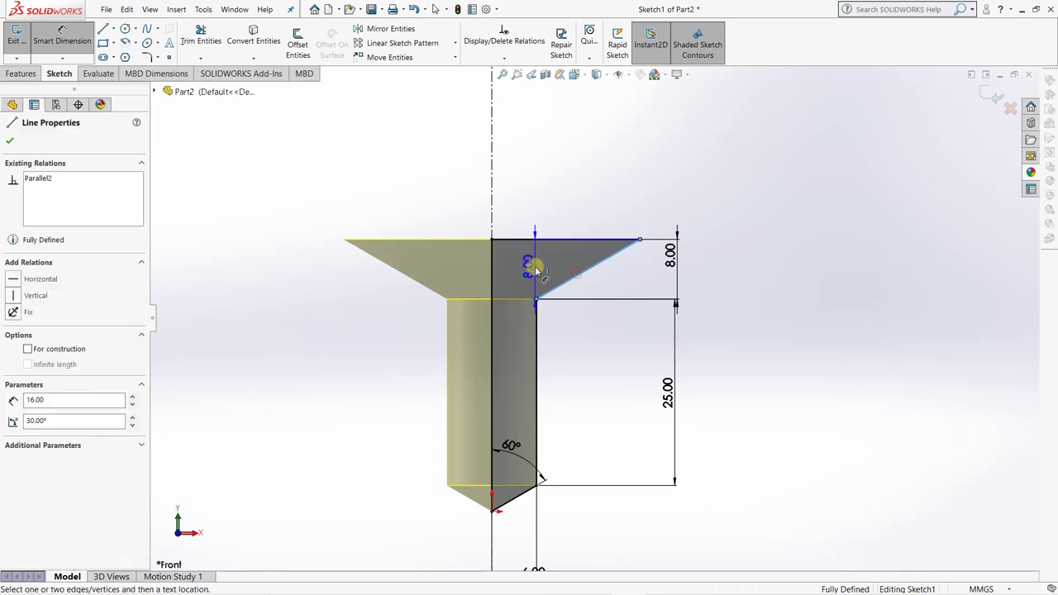
pyautogui.click(492, 269)
pyautogui.click(556, 188)
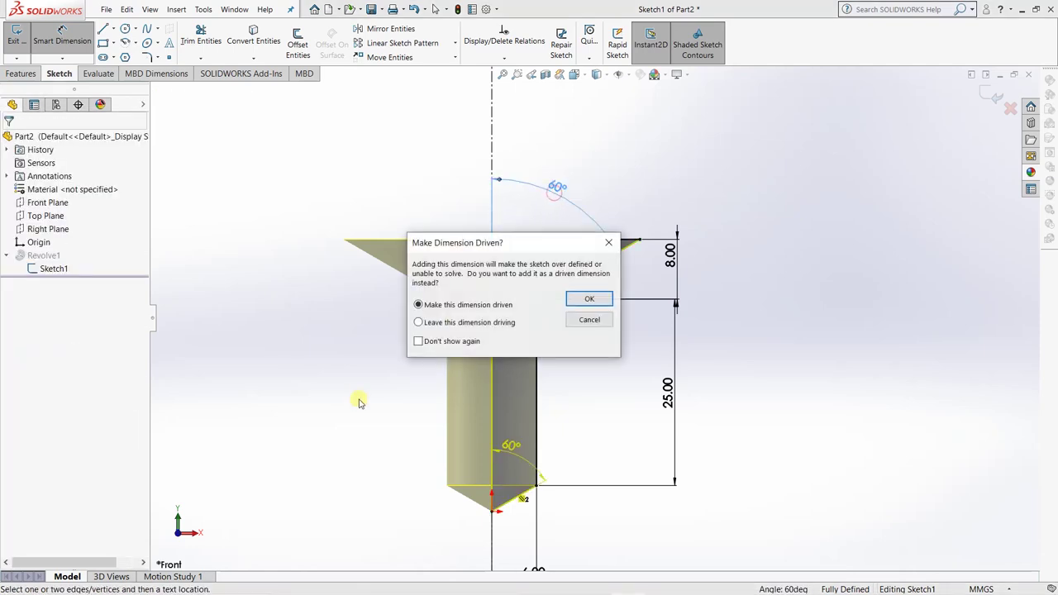
pyautogui.click(602, 299)
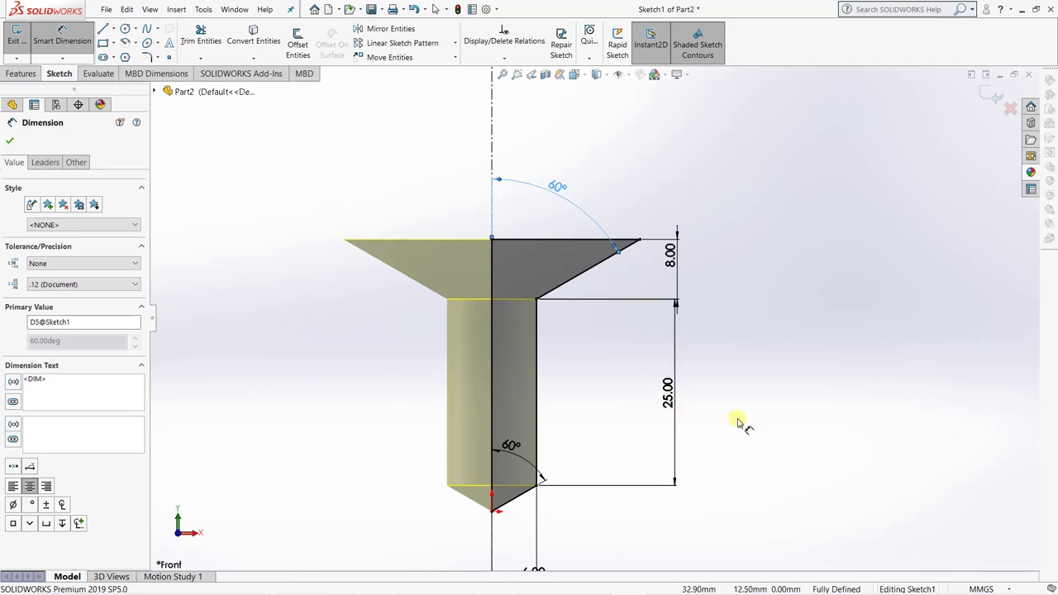
pyautogui.press('Escape')
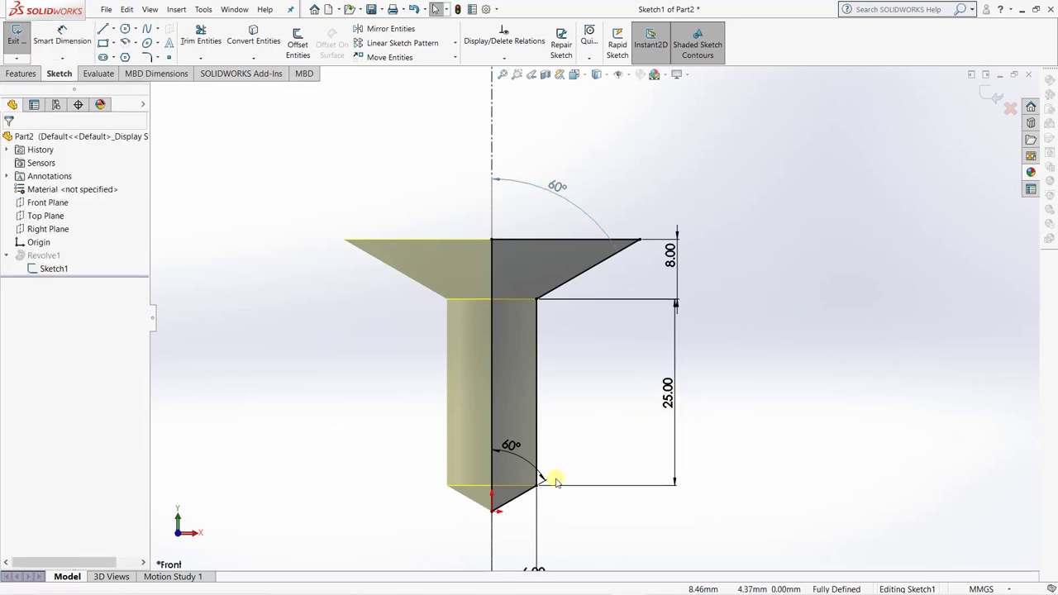
# Delete the head edge's parallel relation and the driven 60° angle dimension.
pyautogui.click(581, 279)
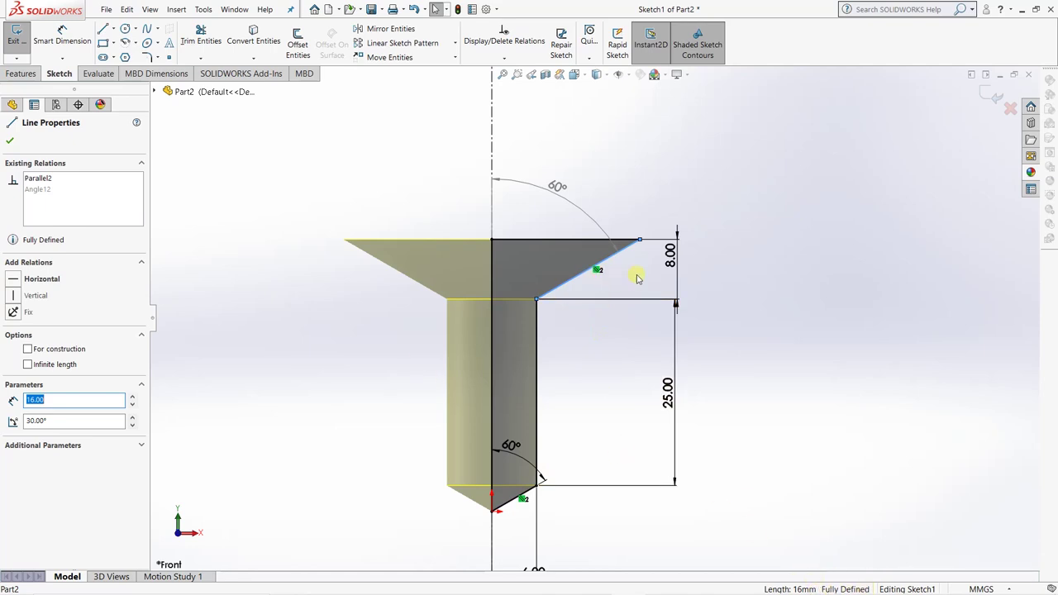
pyautogui.click(600, 335)
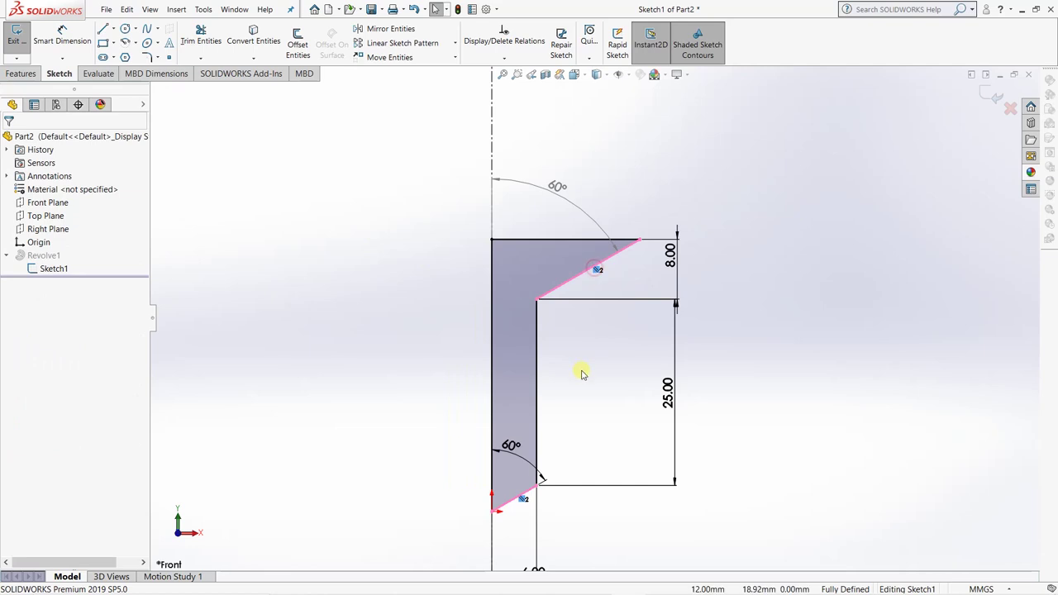
pyautogui.press('Delete')
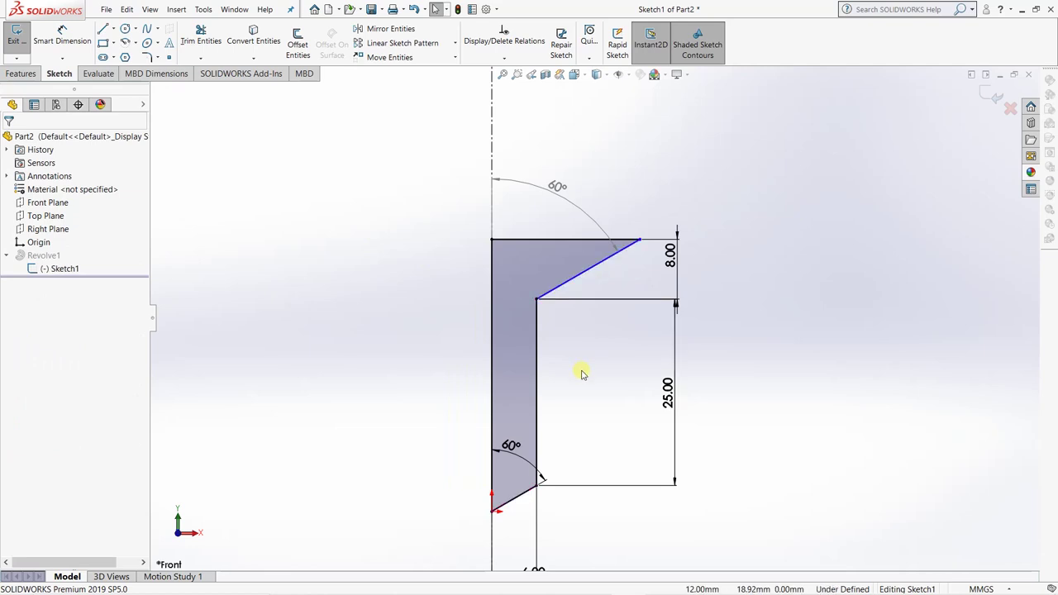
pyautogui.doubleClick(559, 188)
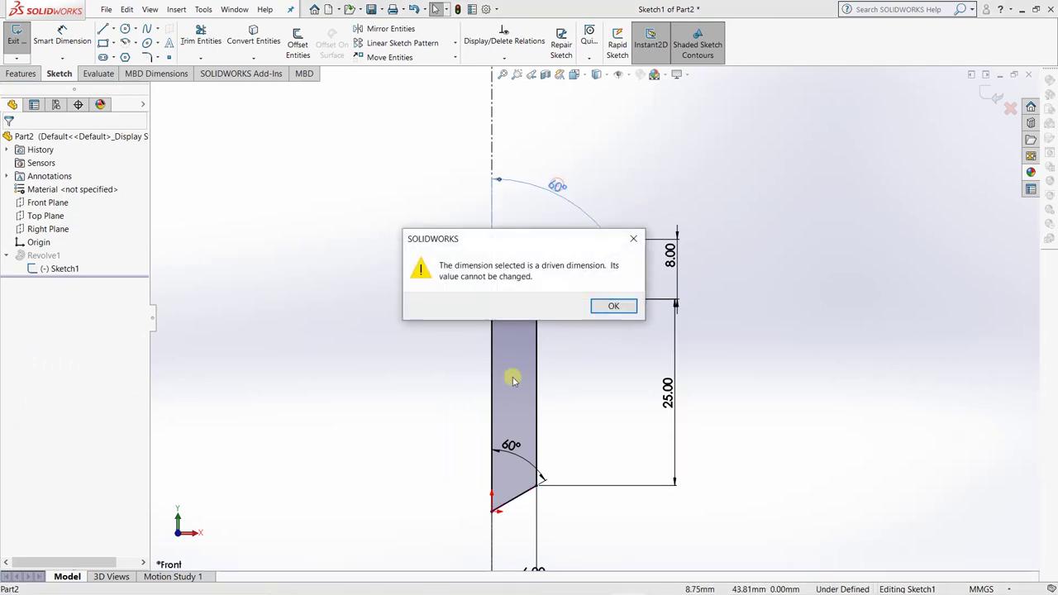
pyautogui.click(613, 306)
pyautogui.press('Delete')
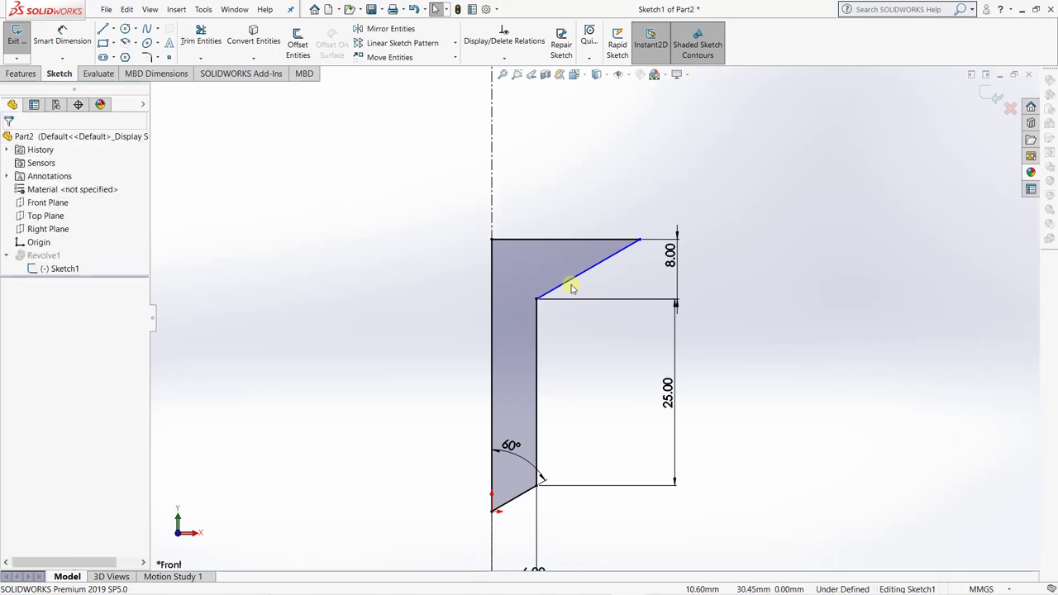
# Dimension the sloped head edge to the centerline at 45°.
pyautogui.click(62, 37)
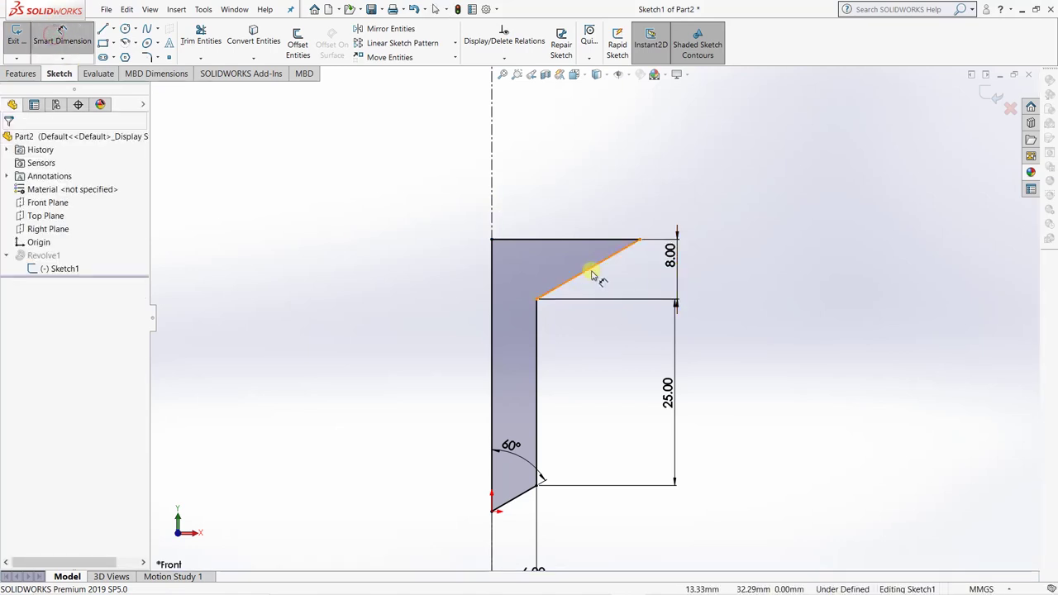
pyautogui.click(566, 281)
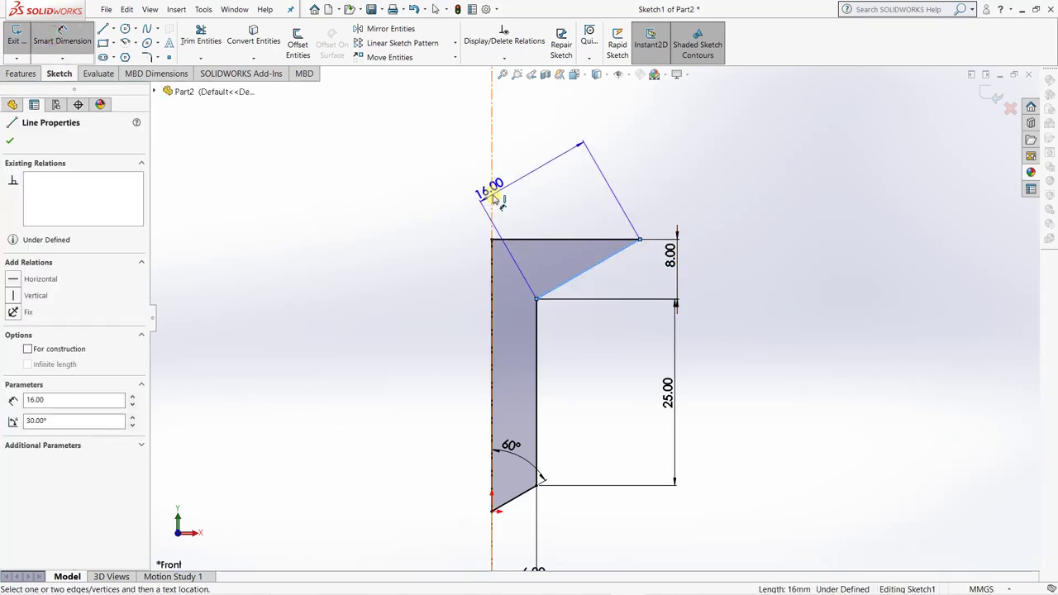
pyautogui.click(492, 192)
pyautogui.click(543, 202)
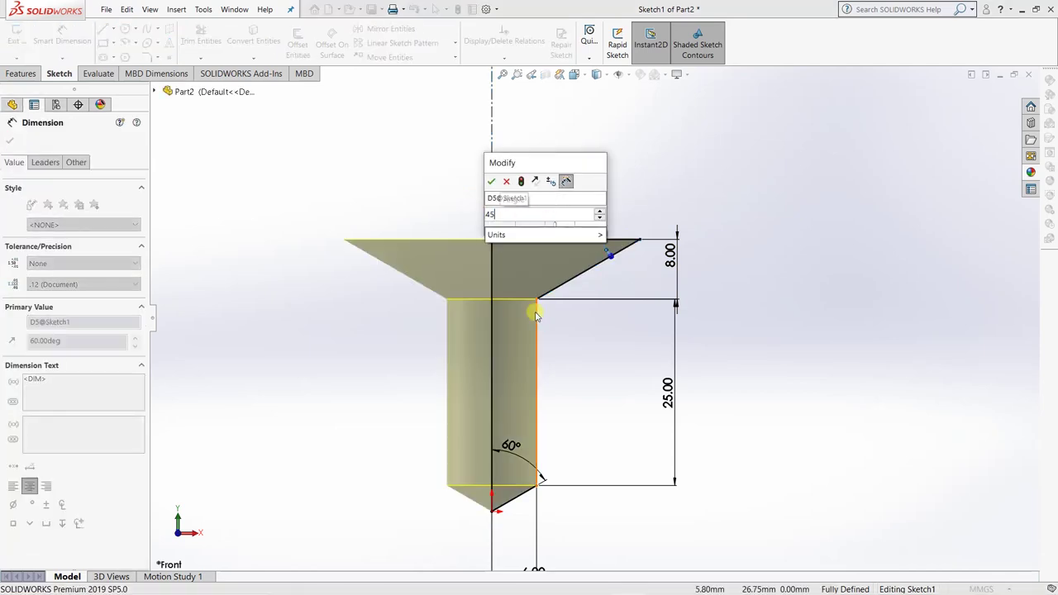
pyautogui.write('45')
pyautogui.press('Return')
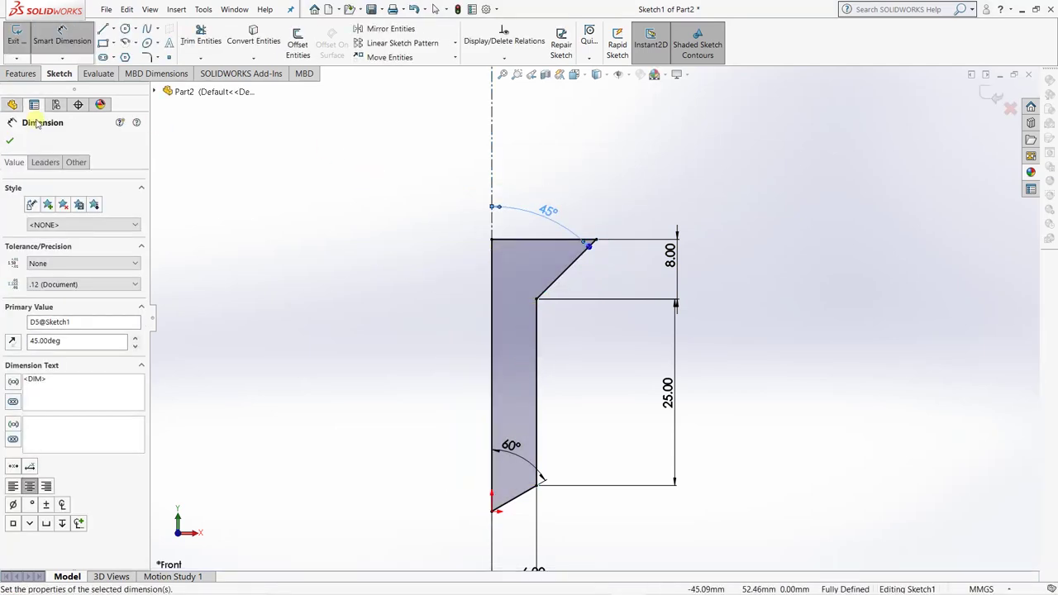
pyautogui.click(12, 139)
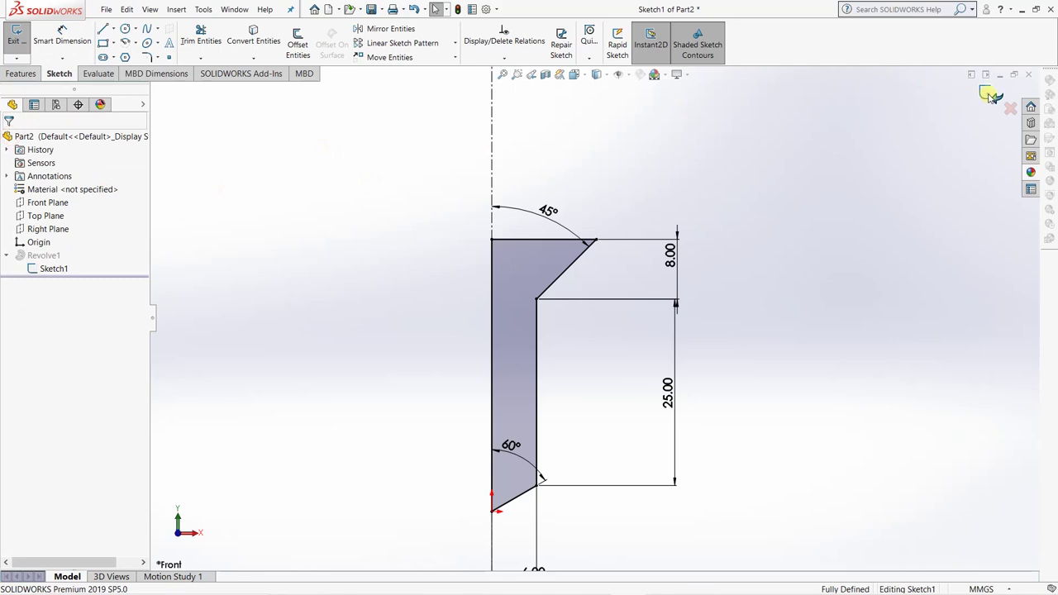
# Orbit the rebuilt 45° head screw, then compare it with the Set Screw PDF drawing.
pyautogui.moveTo(472, 326)
pyautogui.mouseDown(button='middle')
pyautogui.moveTo(555, 361)
pyautogui.moveTo(594, 324)
pyautogui.mouseUp(button='middle')
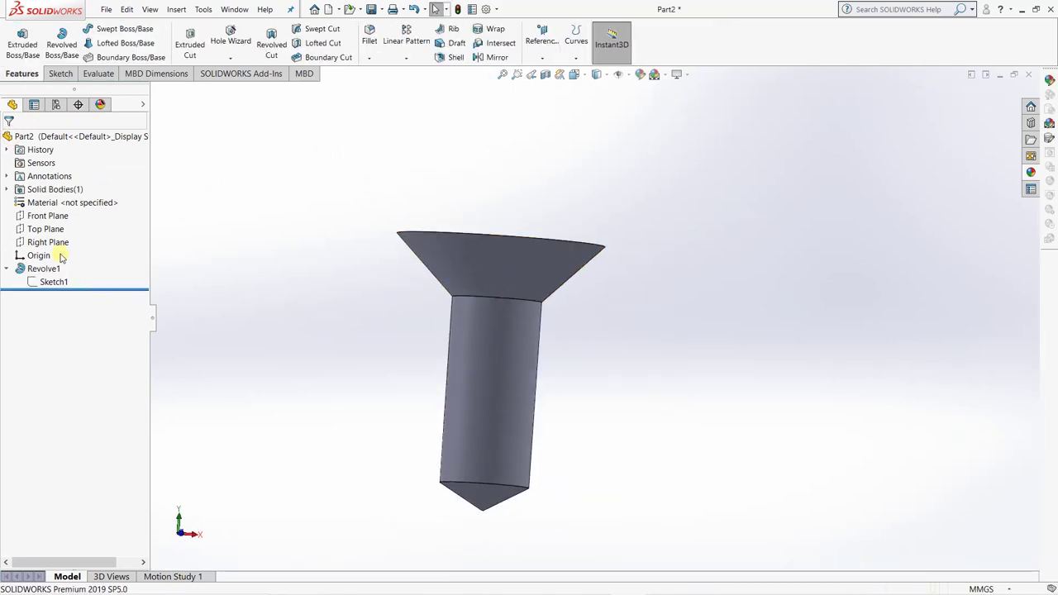
pyautogui.hotkey('alt', 'Tab')
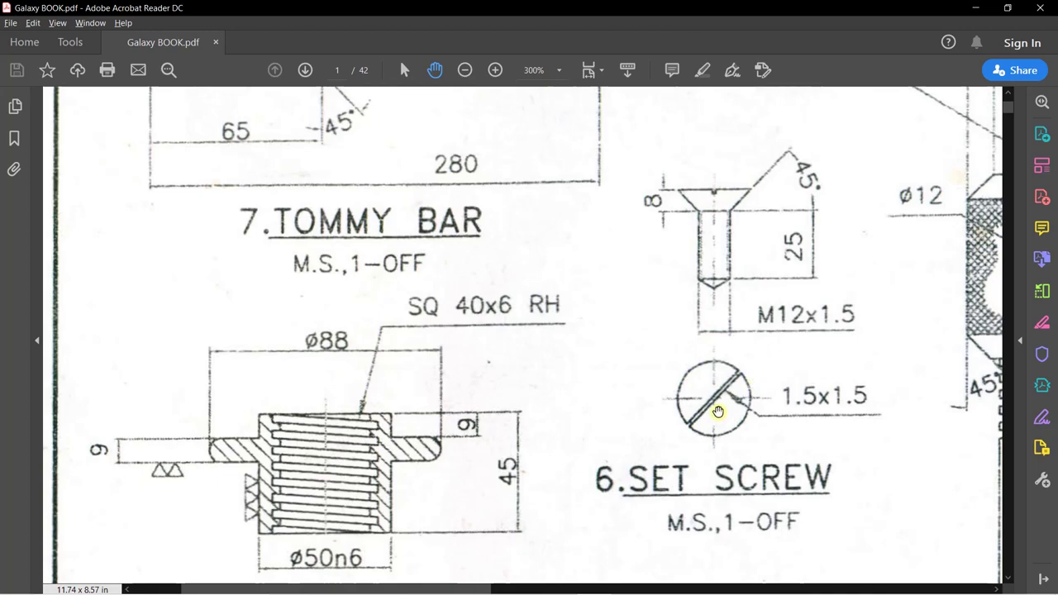
# Switch from the 6.SET SCREW drawing in Acrobat back to the revolved screw model.
pyautogui.hotkey('alt', 'Tab')
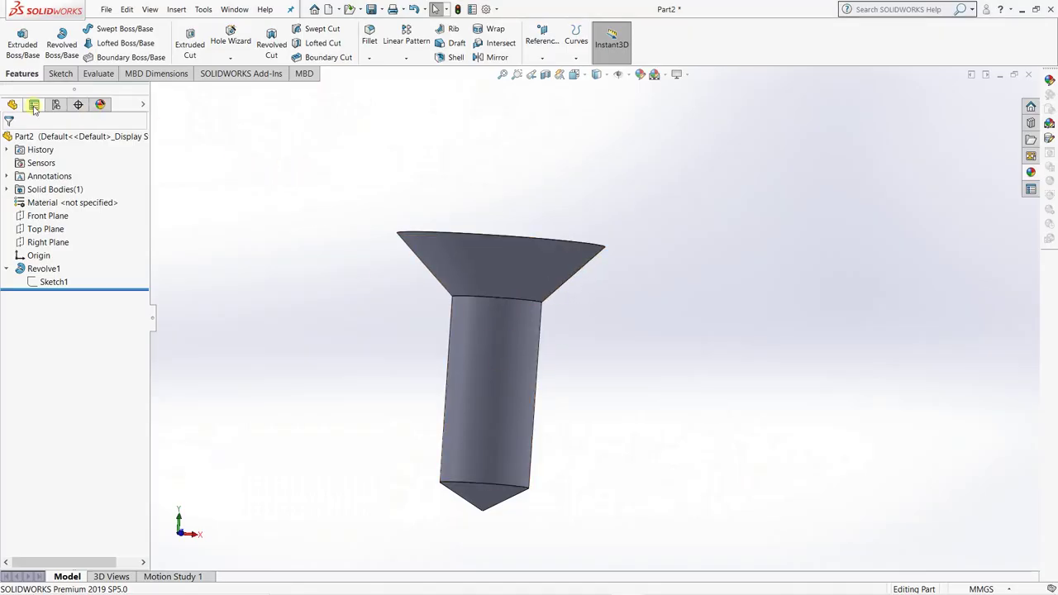
# Start a Front Plane sketch, view it from the front, and draw a small rectangle at the head's top.
pyautogui.click(48, 216)
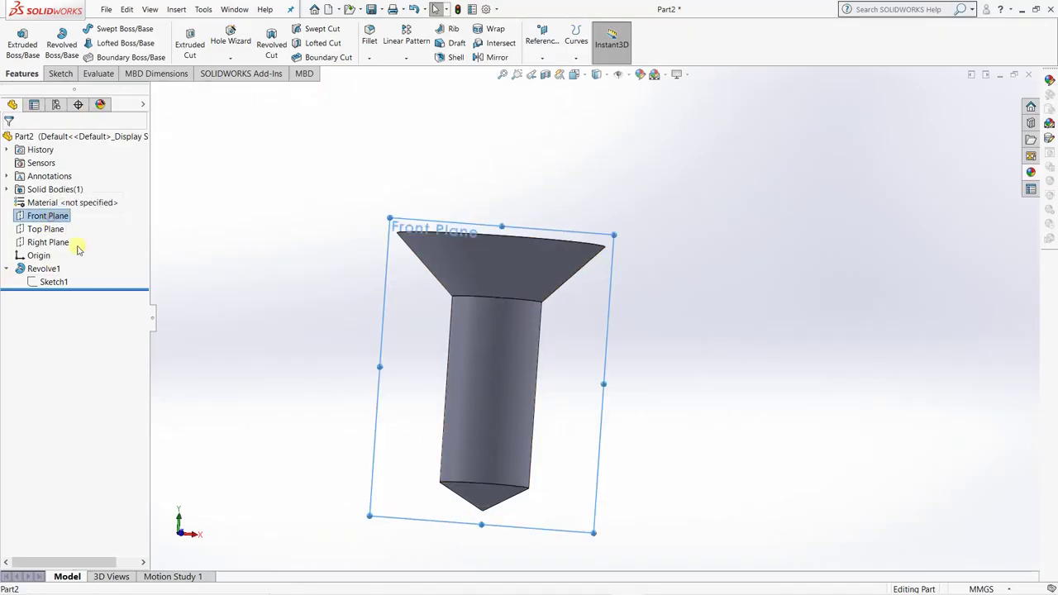
pyautogui.click(60, 73)
pyautogui.click(17, 25)
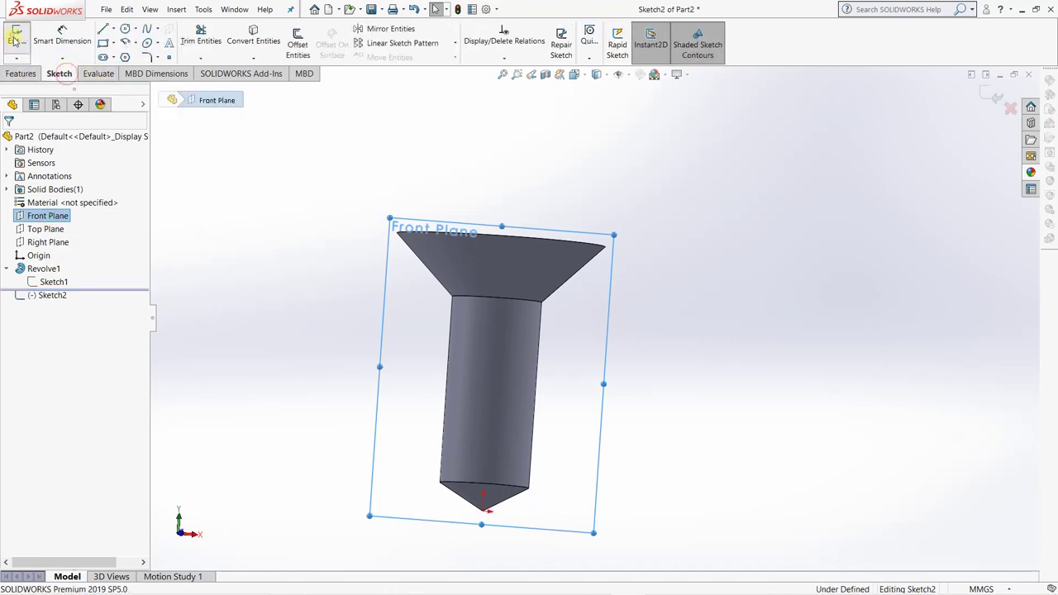
pyautogui.click(577, 74)
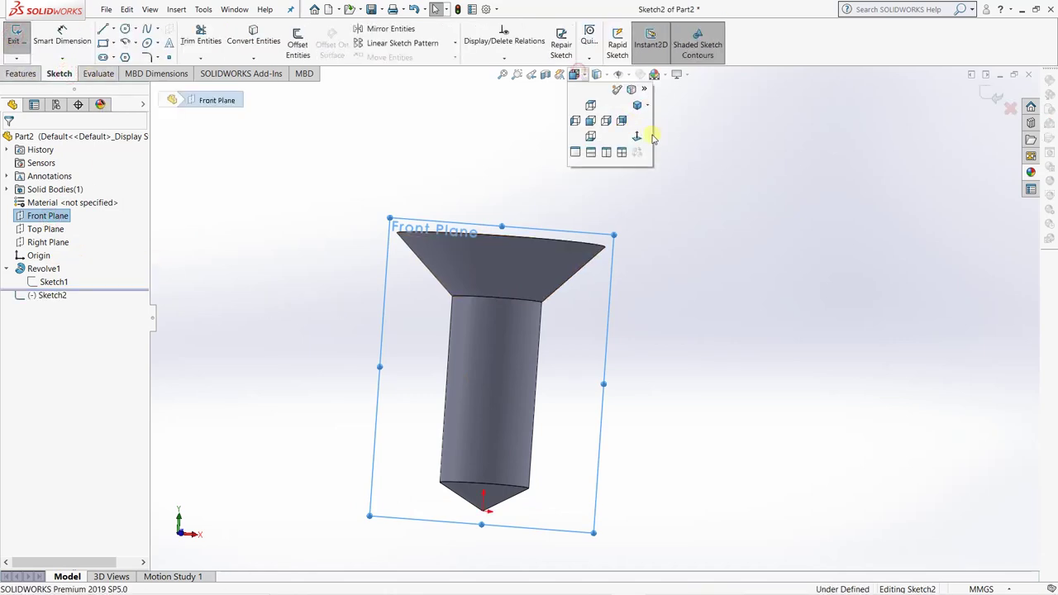
pyautogui.click(637, 141)
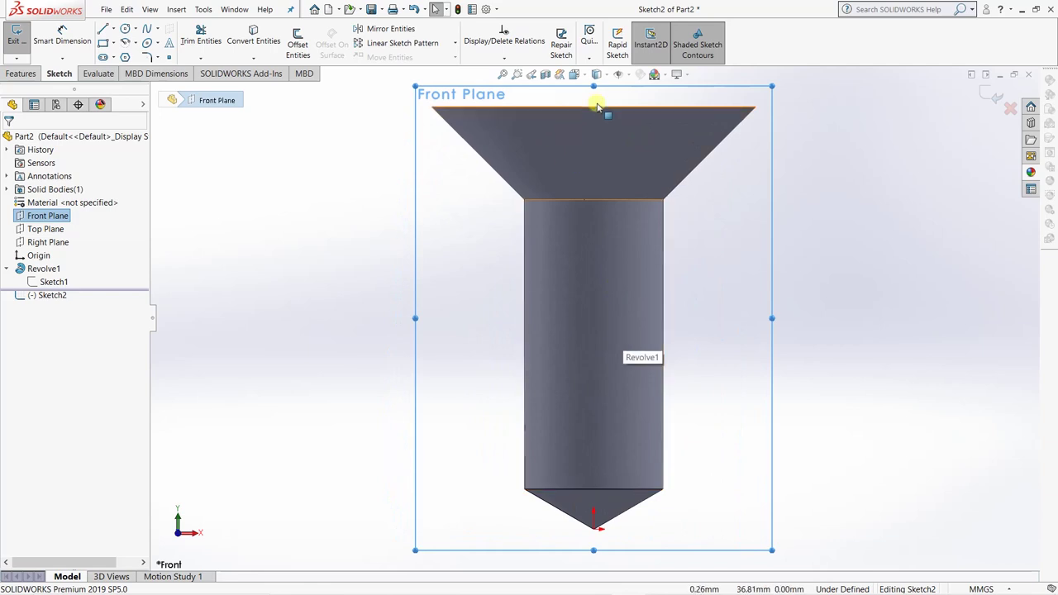
pyautogui.click(102, 43)
pyautogui.click(577, 107)
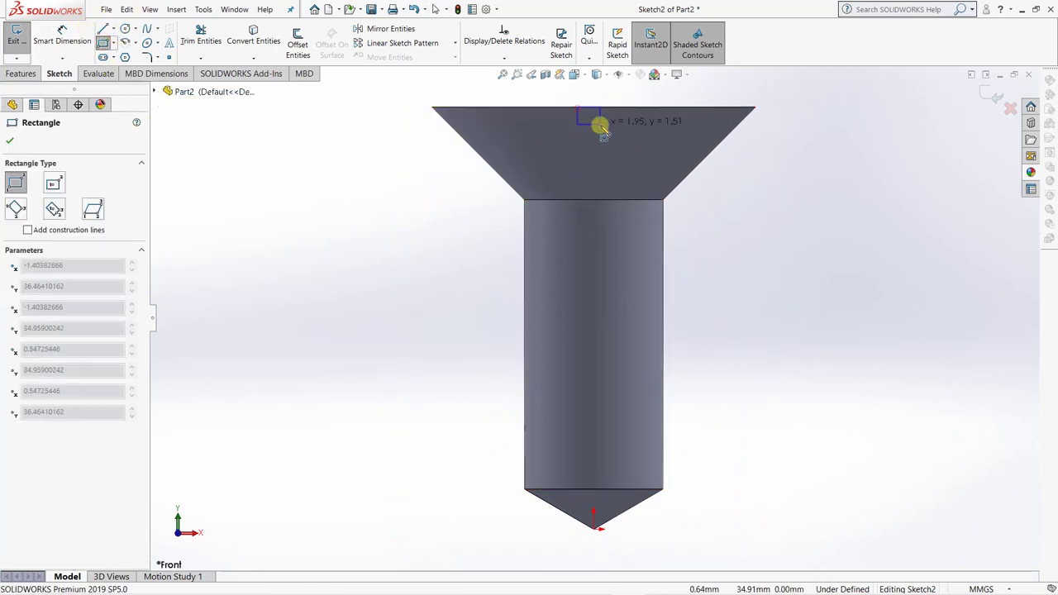
pyautogui.click(610, 130)
pyautogui.press('Escape')
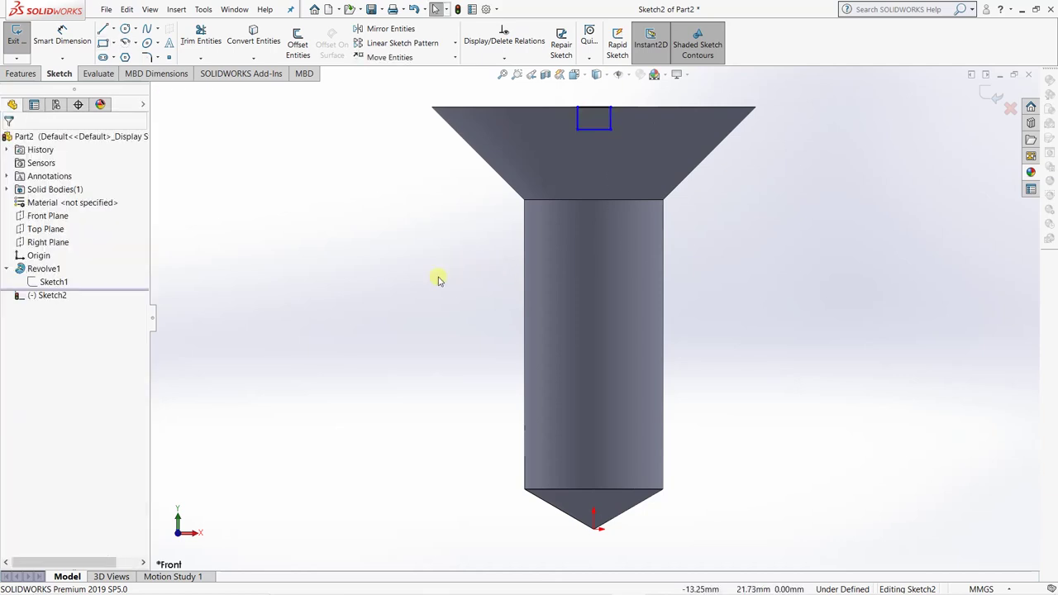
# Dimension the rectangle's height and width to 1.5 mm each.
pyautogui.click(62, 38)
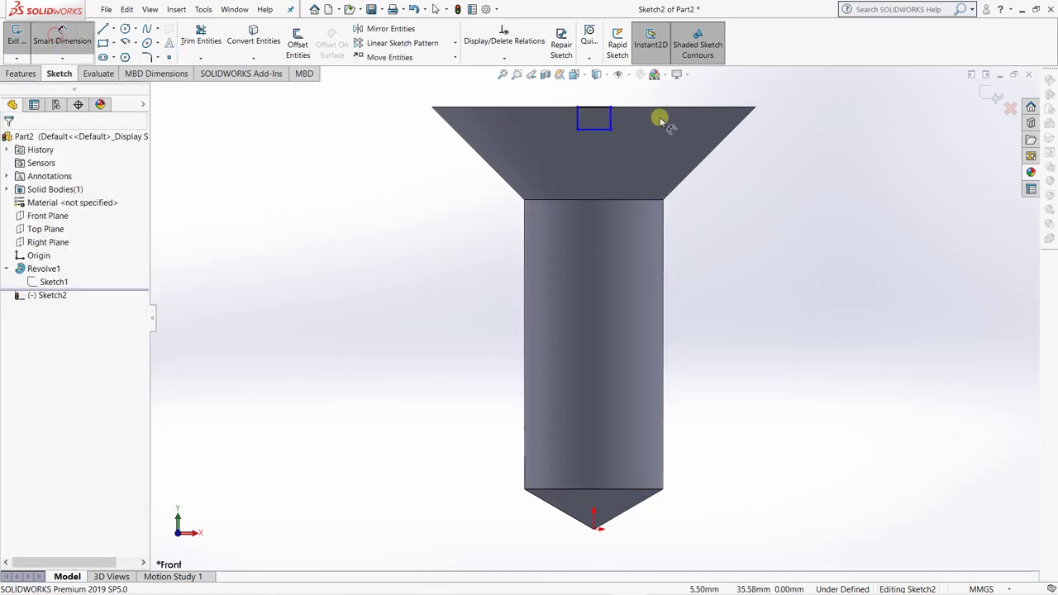
pyautogui.click(611, 120)
pyautogui.click(798, 131)
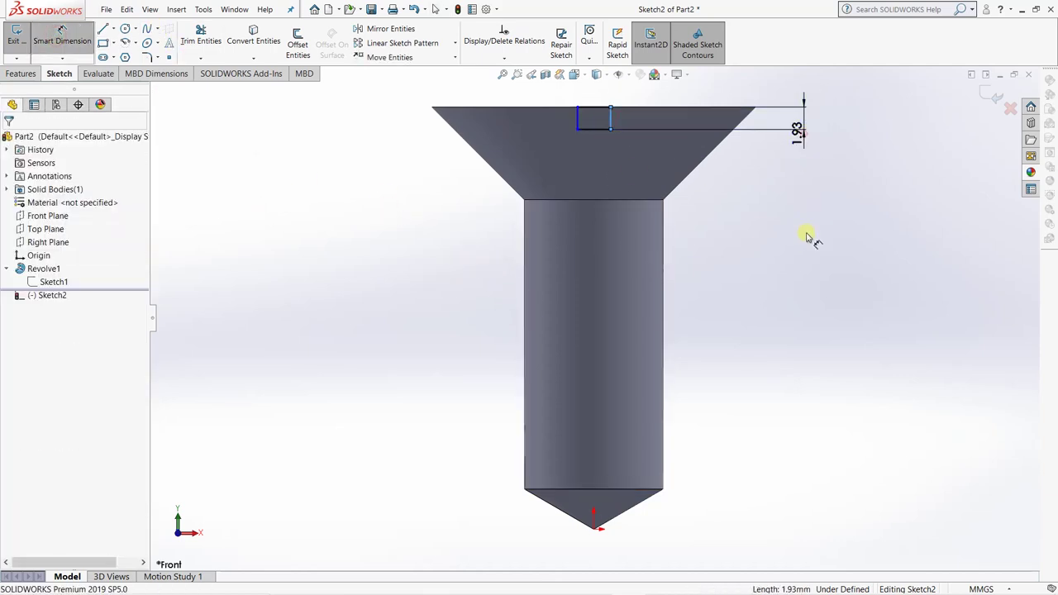
pyautogui.write('1.5')
pyautogui.press('Return')
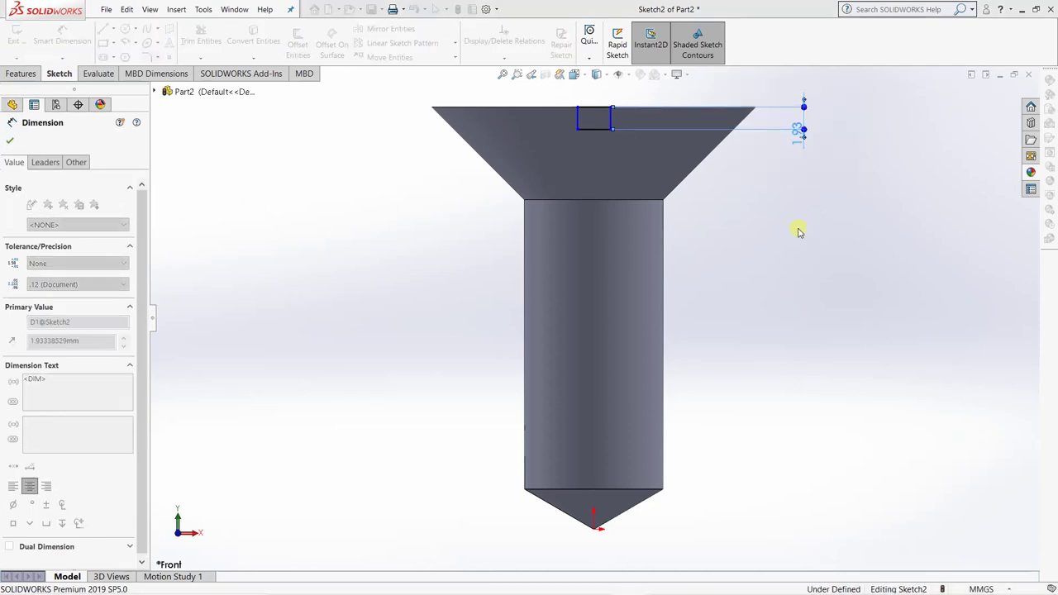
pyautogui.click(595, 125)
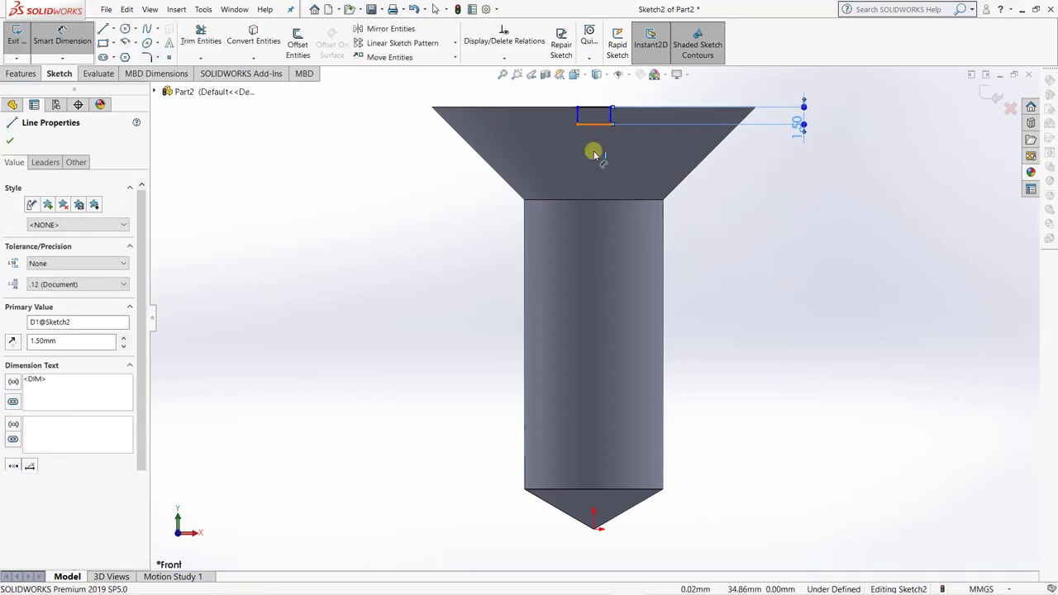
pyautogui.click(594, 168)
pyautogui.write('5')
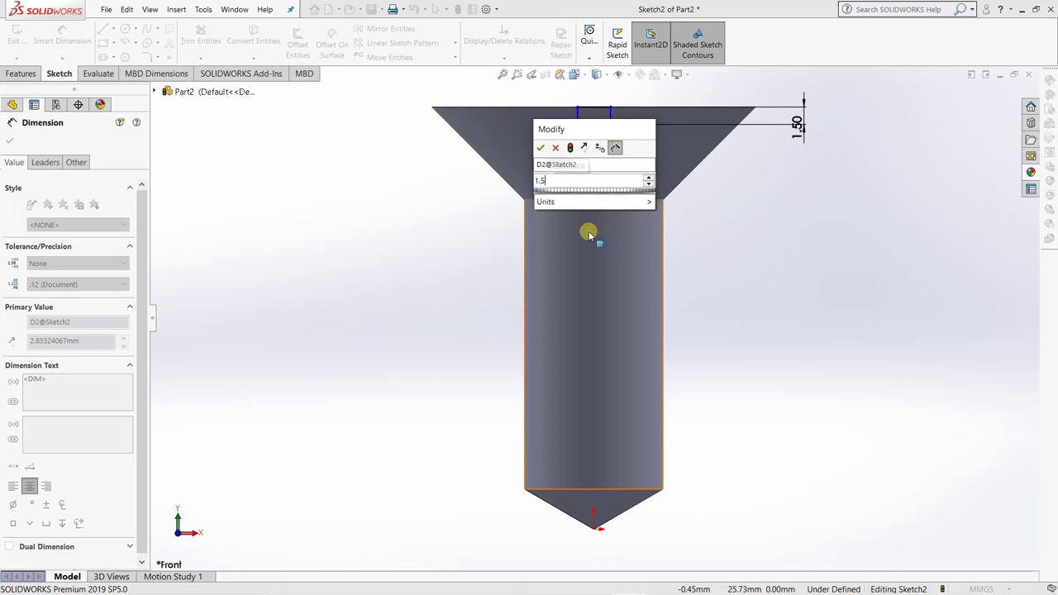
pyautogui.press('Return')
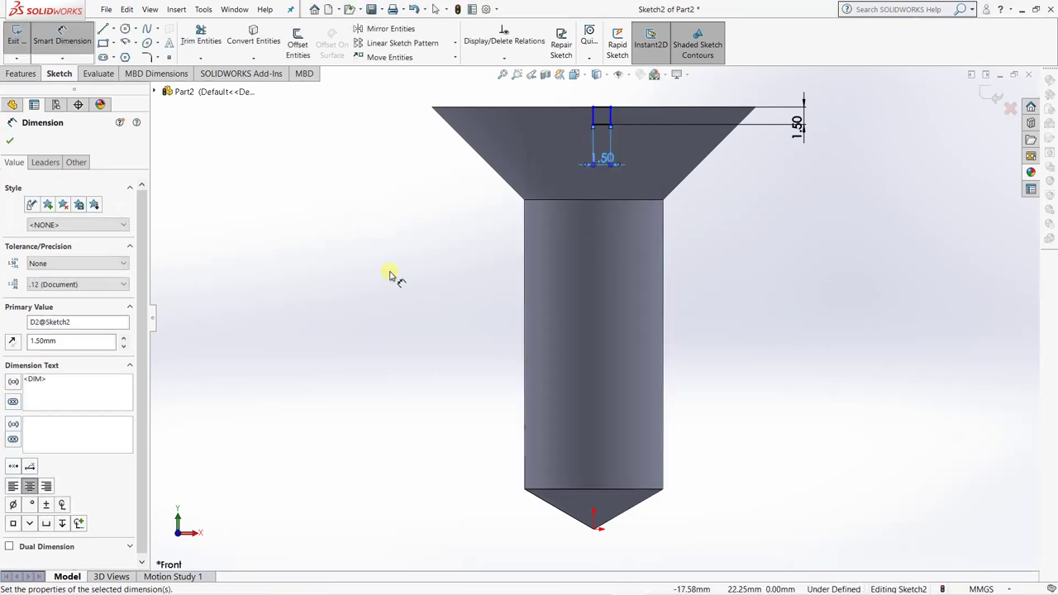
pyautogui.click(8, 144)
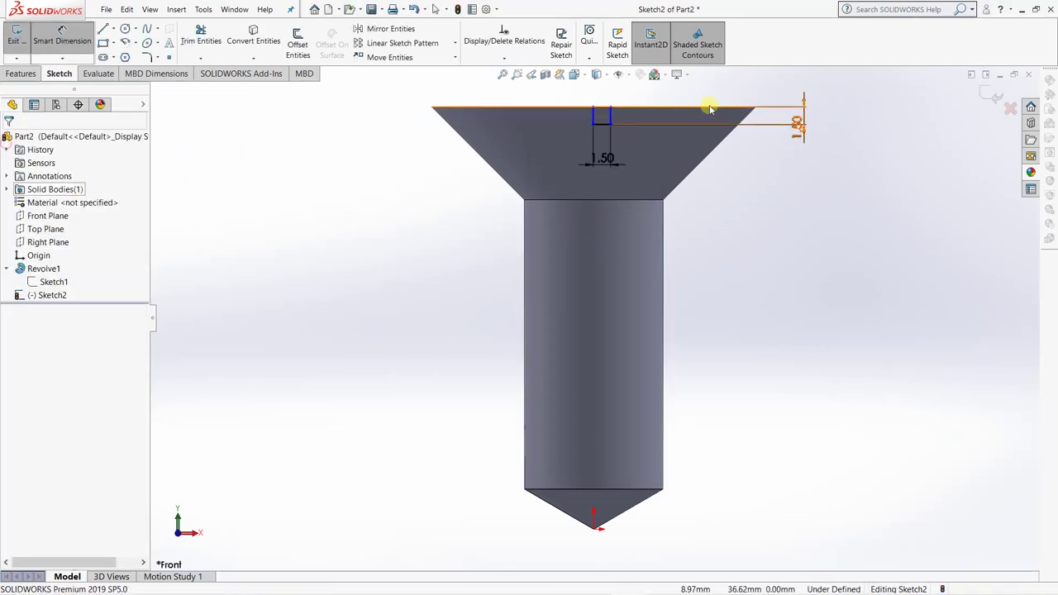
# Make the square's top line Vertical with the screw tip, then exit the sketch.
pyautogui.scroll(-3, 607, 111)
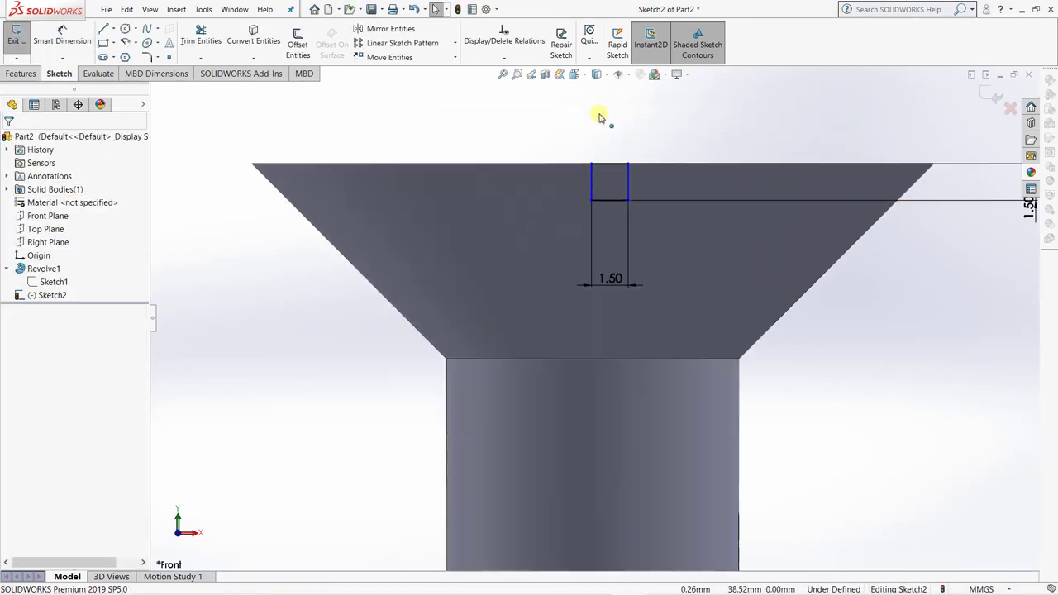
pyautogui.click(610, 167)
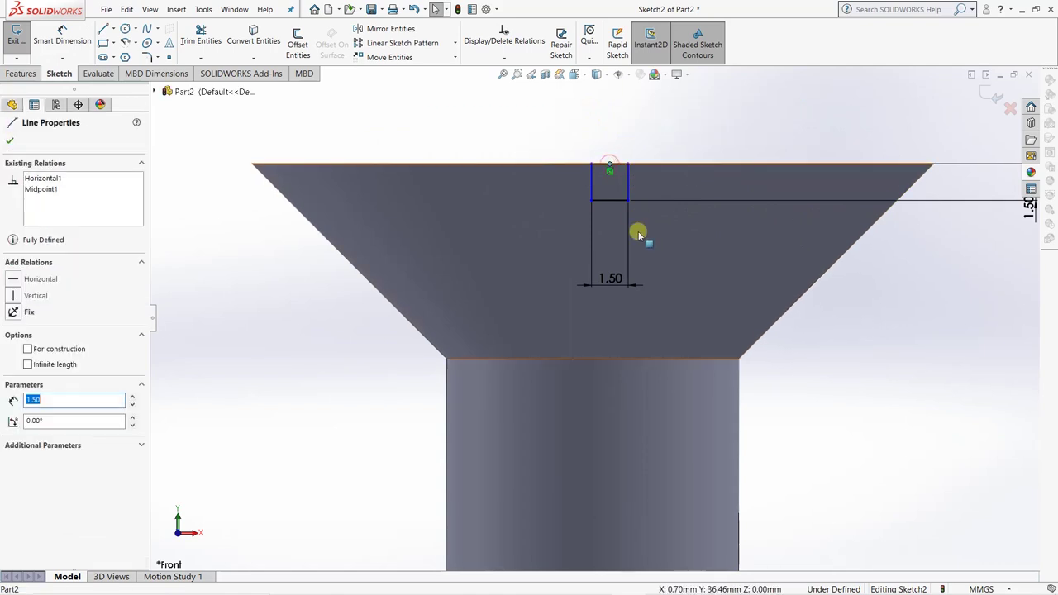
pyautogui.scroll(-3, 637, 230)
pyautogui.scroll(5, 637, 233)
pyautogui.scroll(5, 638, 235)
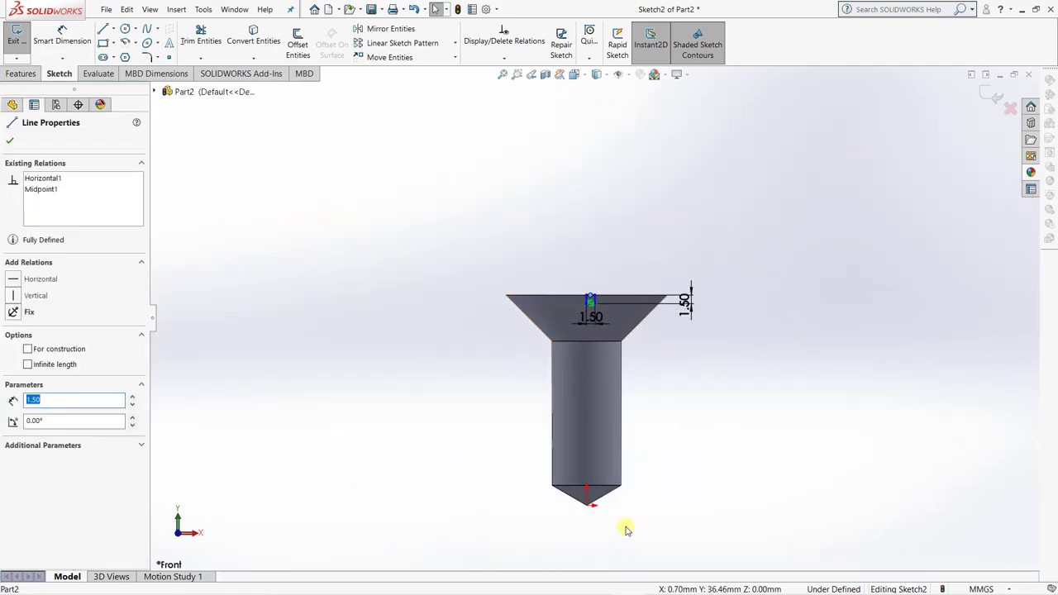
pyautogui.click(587, 508)
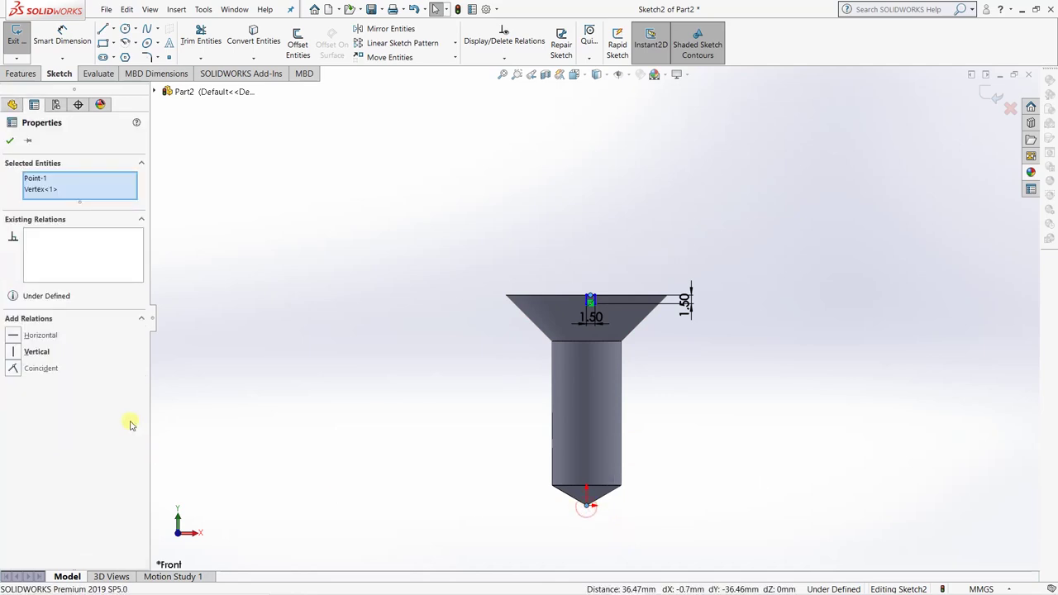
pyautogui.click(14, 352)
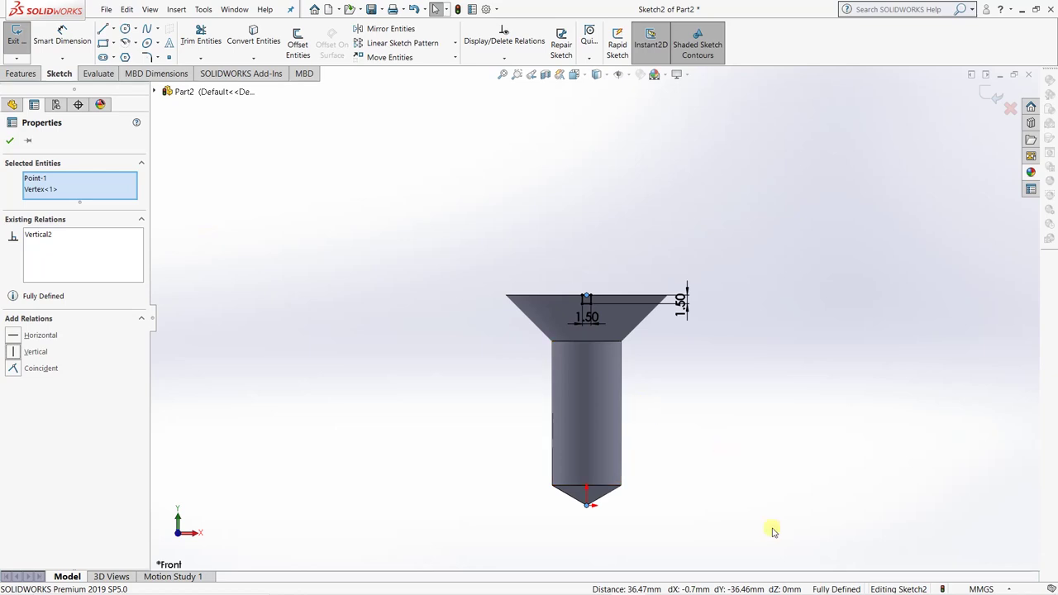
pyautogui.click(11, 139)
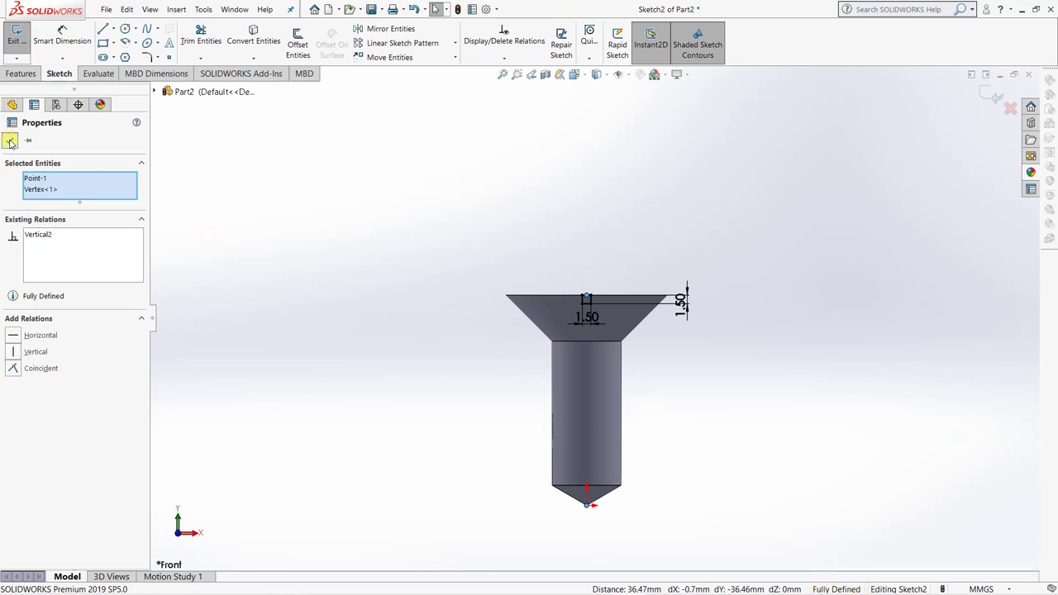
pyautogui.click(996, 86)
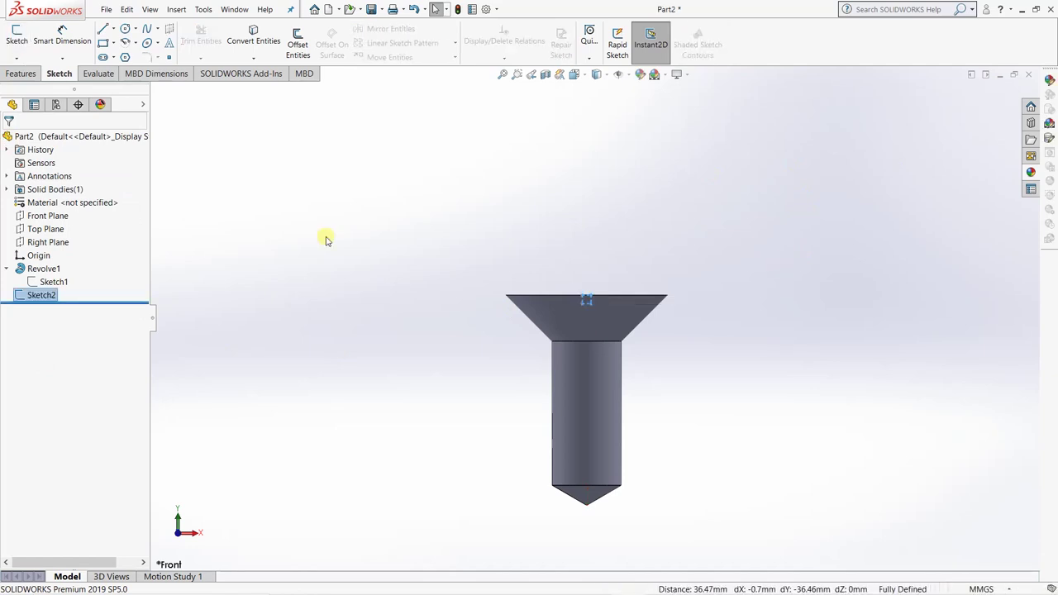
pyautogui.click(22, 73)
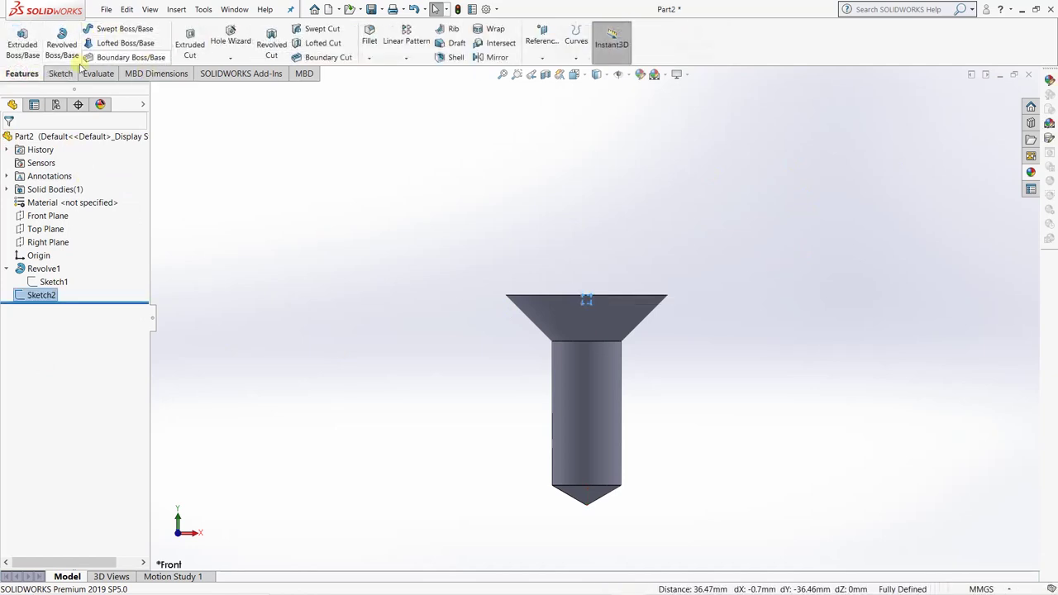
# Extrude-cut the square Through All – Both to slot the screw head, then return to the drawing.
pyautogui.click(191, 46)
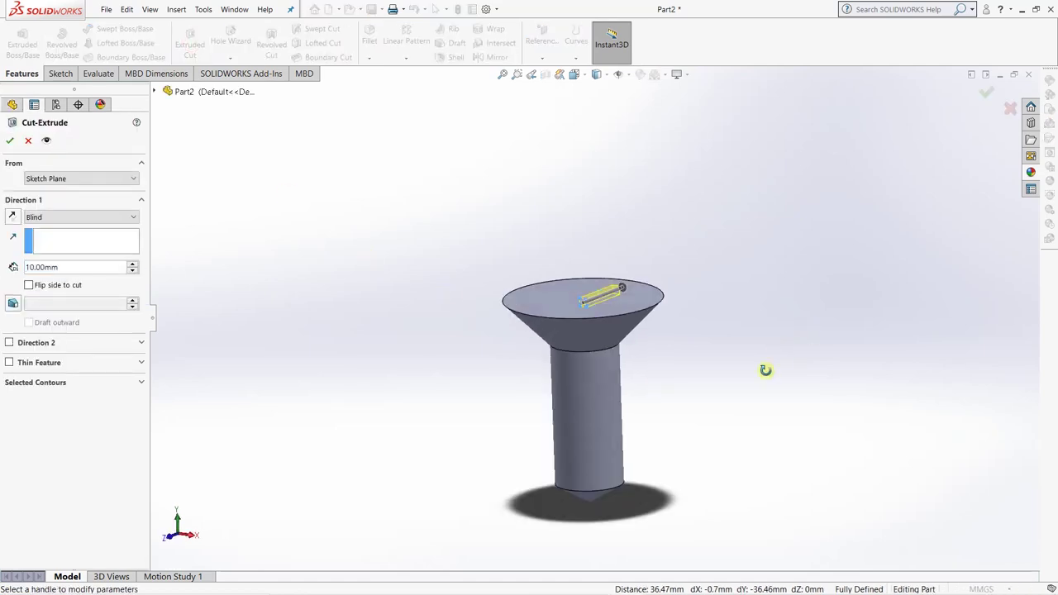
pyautogui.moveTo(765, 369); pyautogui.dragTo(566, 326, button='middle')
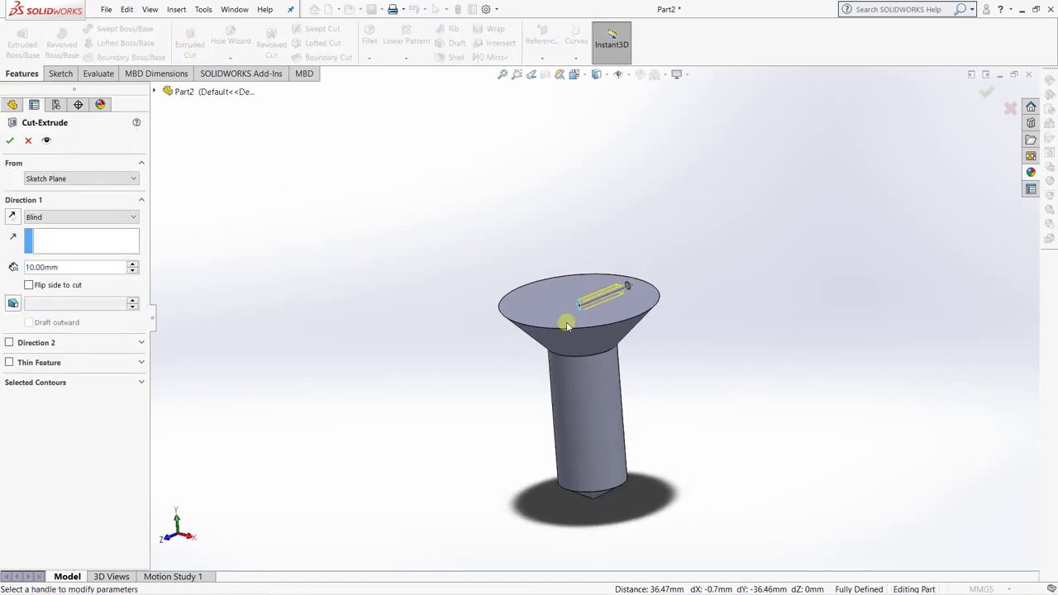
pyautogui.click(64, 217)
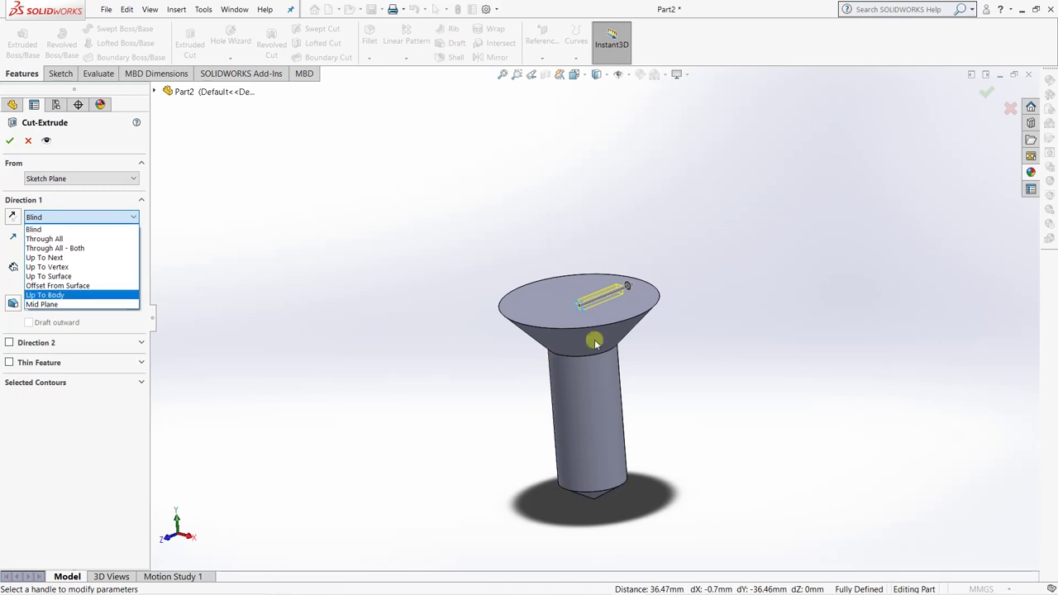
pyautogui.click(79, 248)
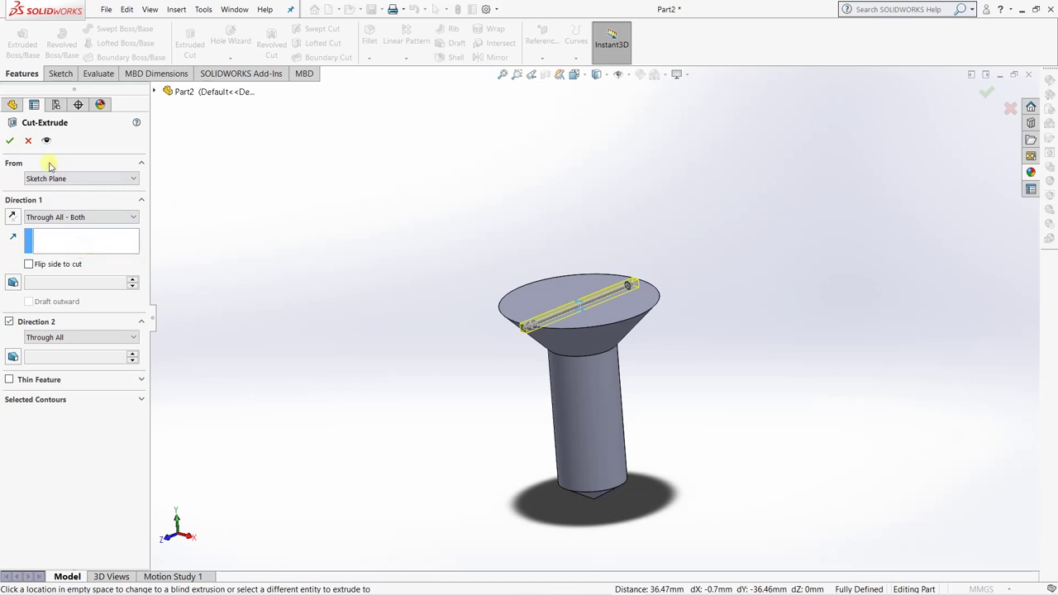
pyautogui.click(8, 140)
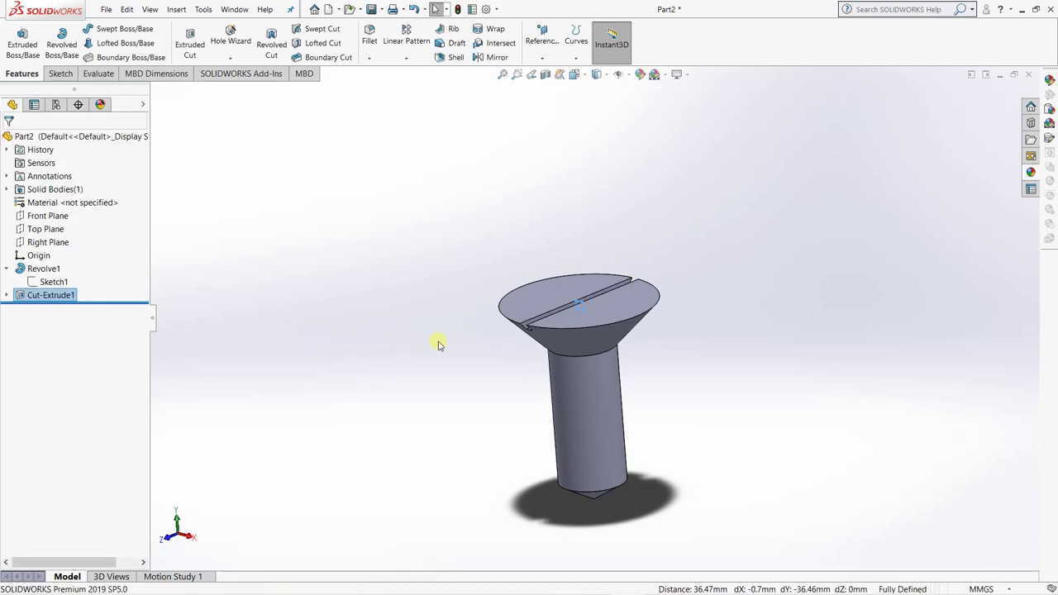
pyautogui.moveTo(459, 364); pyautogui.dragTo(396, 281, button='middle')
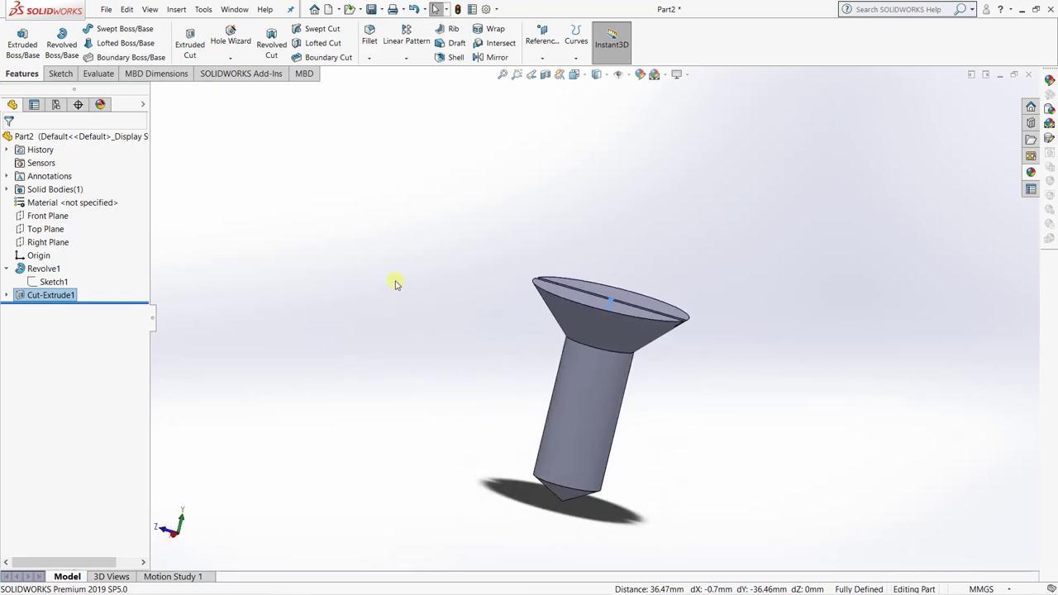
pyautogui.hotkey('alt', 'Tab')
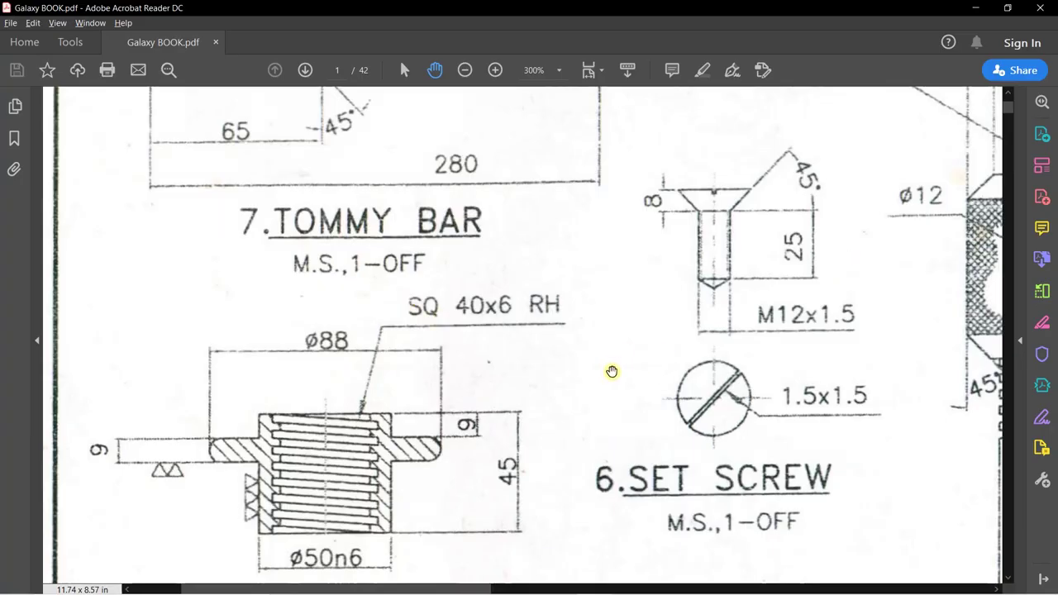
# Save the slotted part as 'set screw' in the screw jack folder.
pyautogui.hotkey('alt', 'Tab')
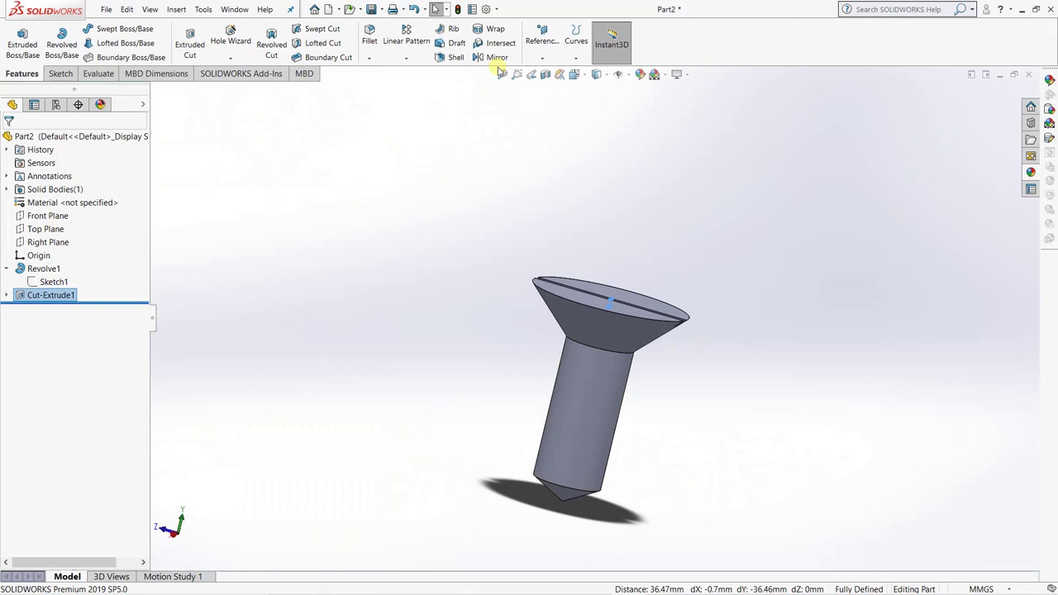
pyautogui.click(371, 9)
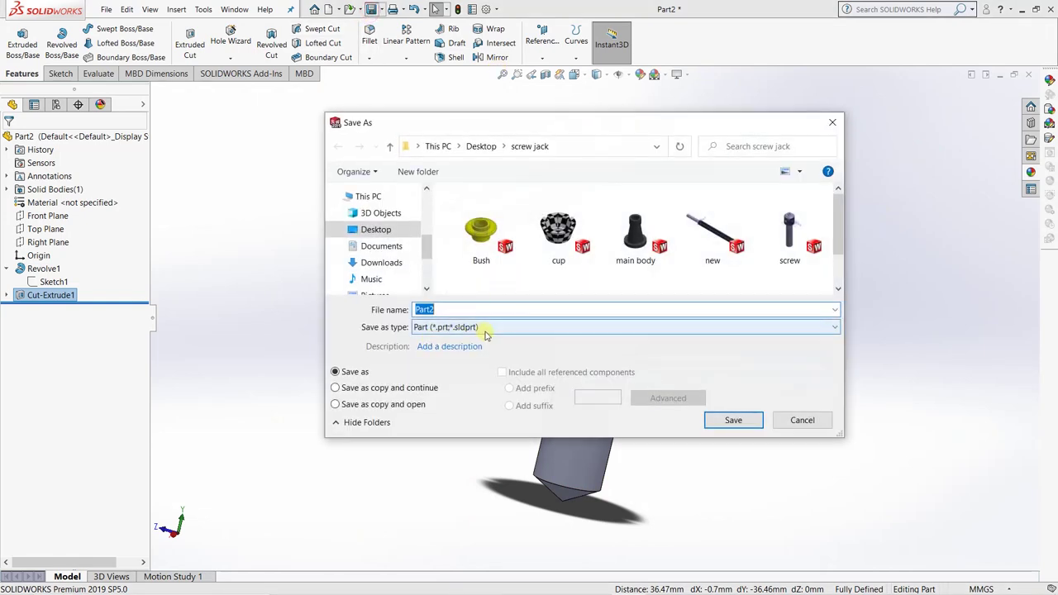
pyautogui.hotkey('alt', 'Tab')
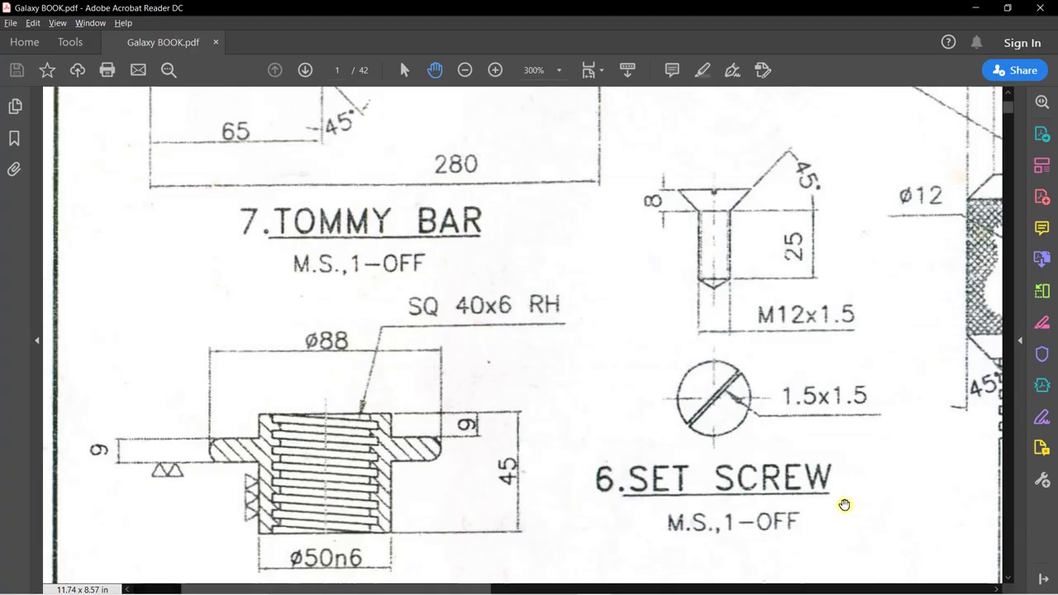
pyautogui.hotkey('alt', 'Tab')
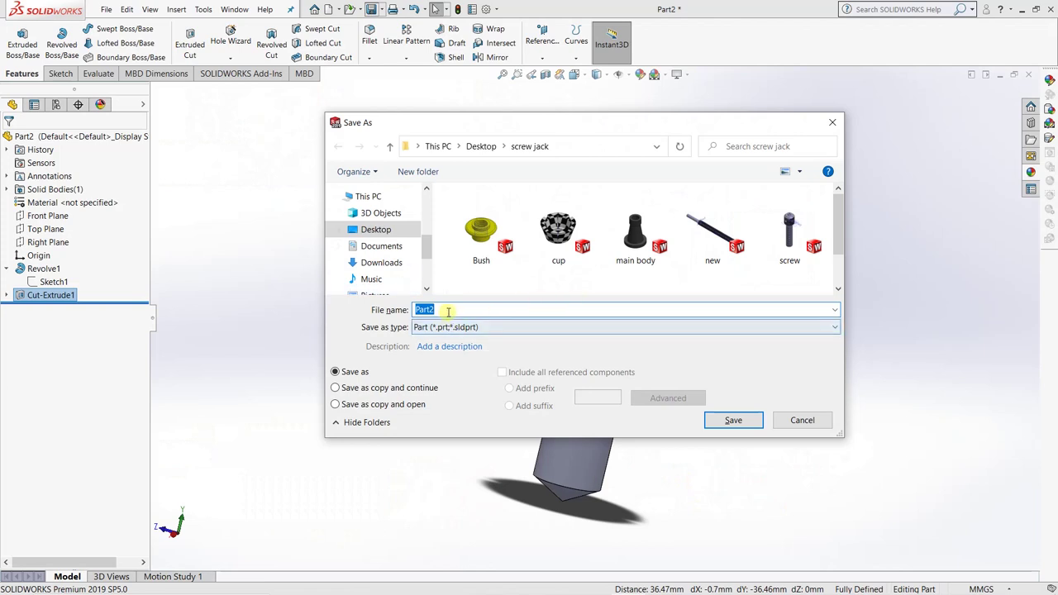
pyautogui.write('set screw')
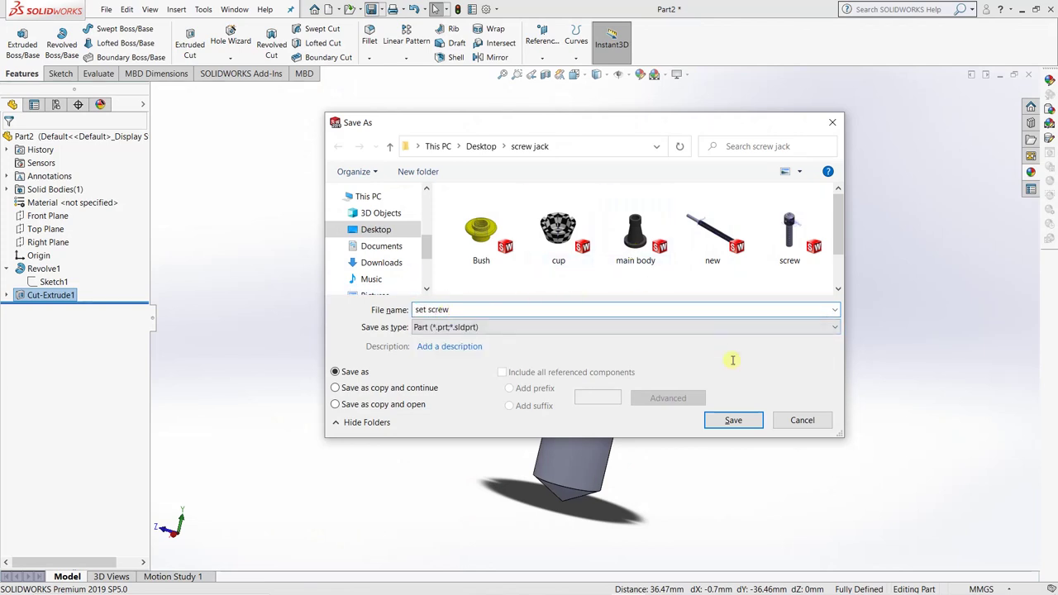
pyautogui.click(734, 421)
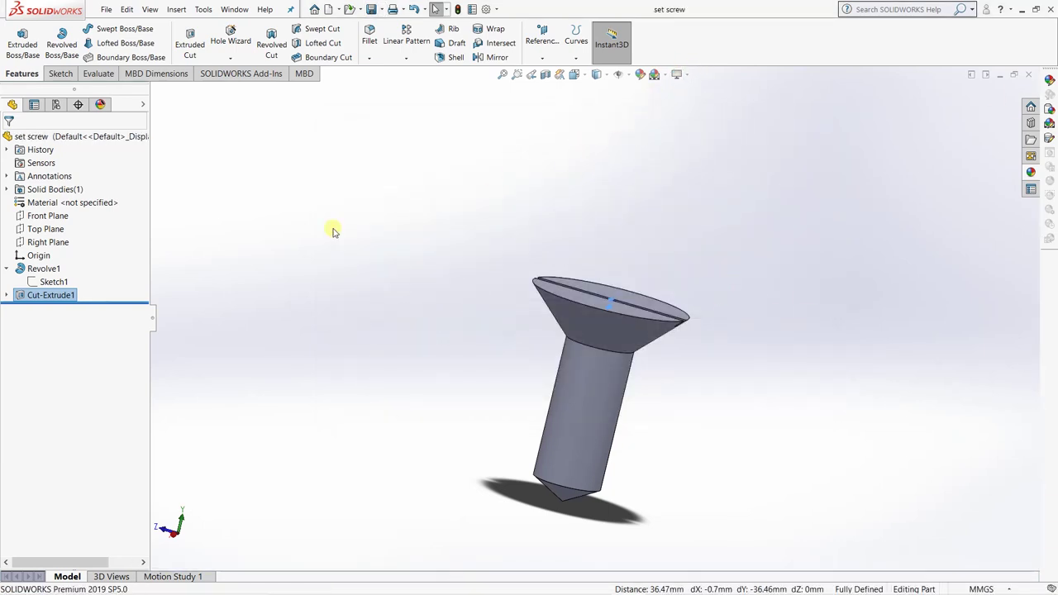
pyautogui.click(312, 247)
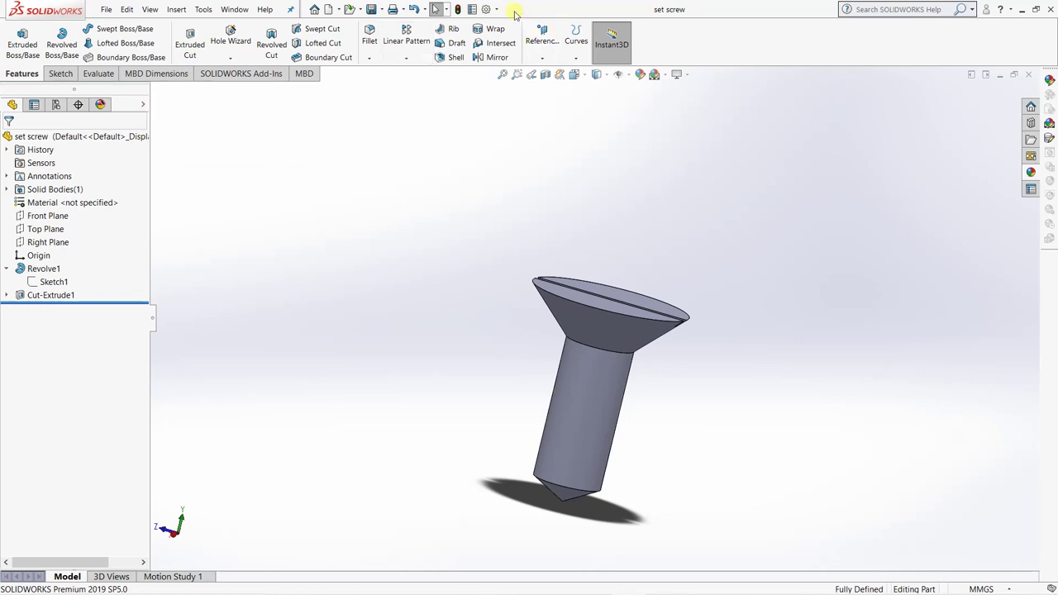
# Close the set screw part, review the 7.TOMMY BAR drawing, and start a new document.
pyautogui.click(1029, 76)
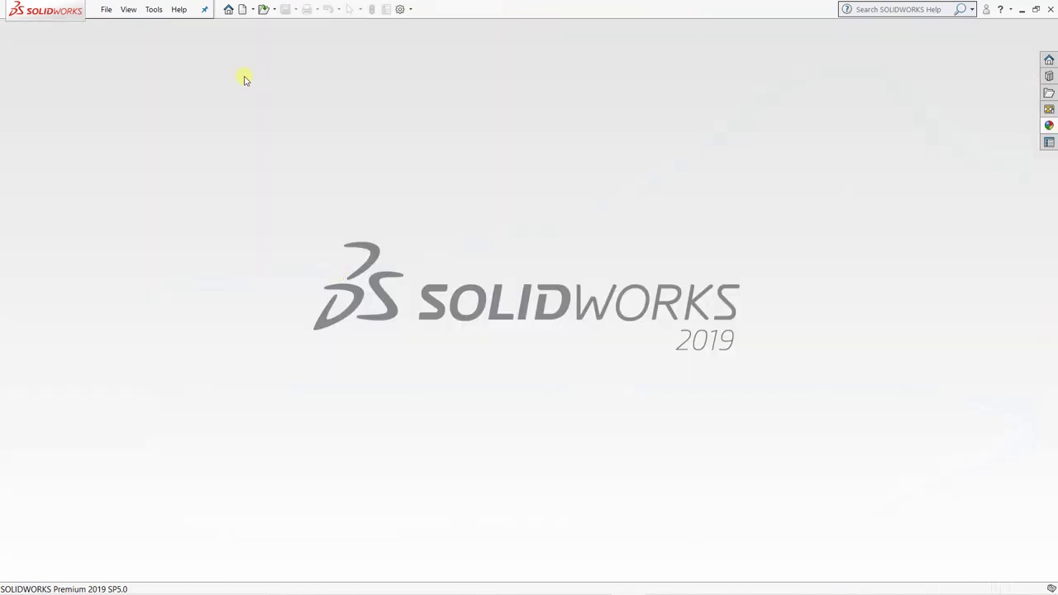
pyautogui.hotkey('alt', 'Tab')
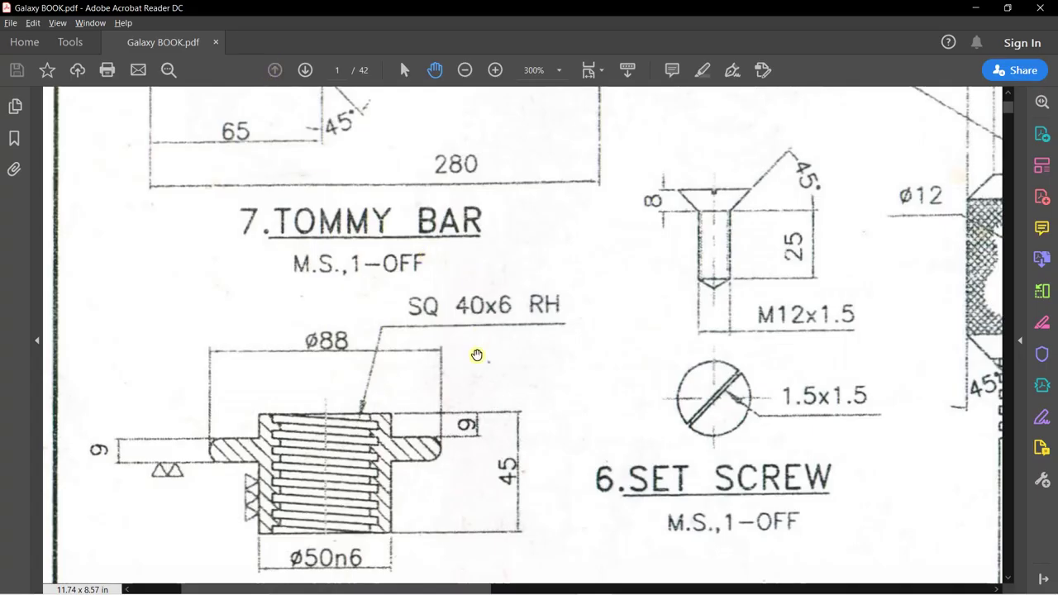
pyautogui.scroll(5, 393, 319)
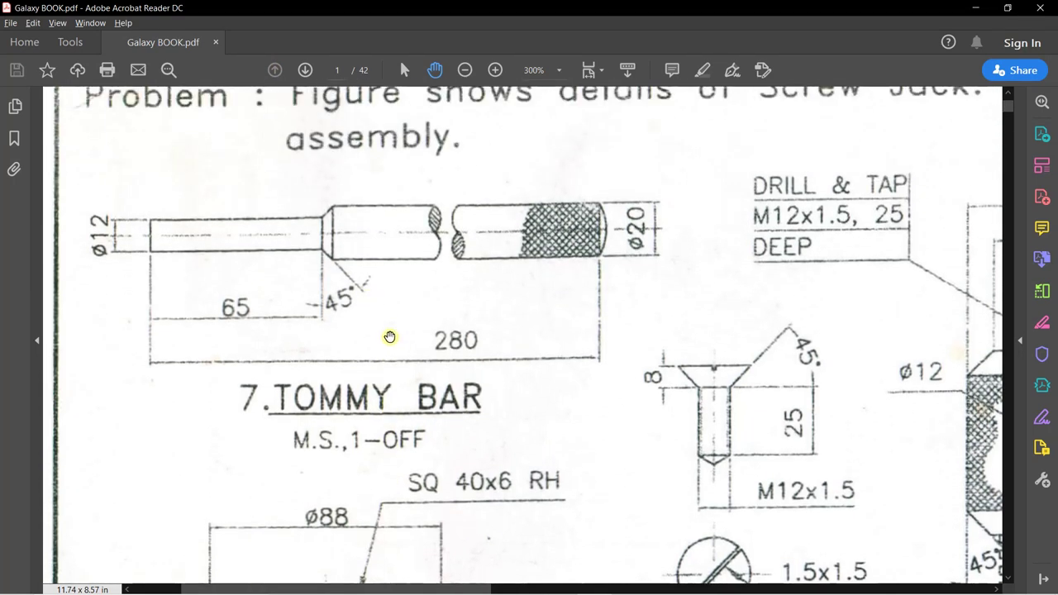
pyautogui.hotkey('alt', 'Tab')
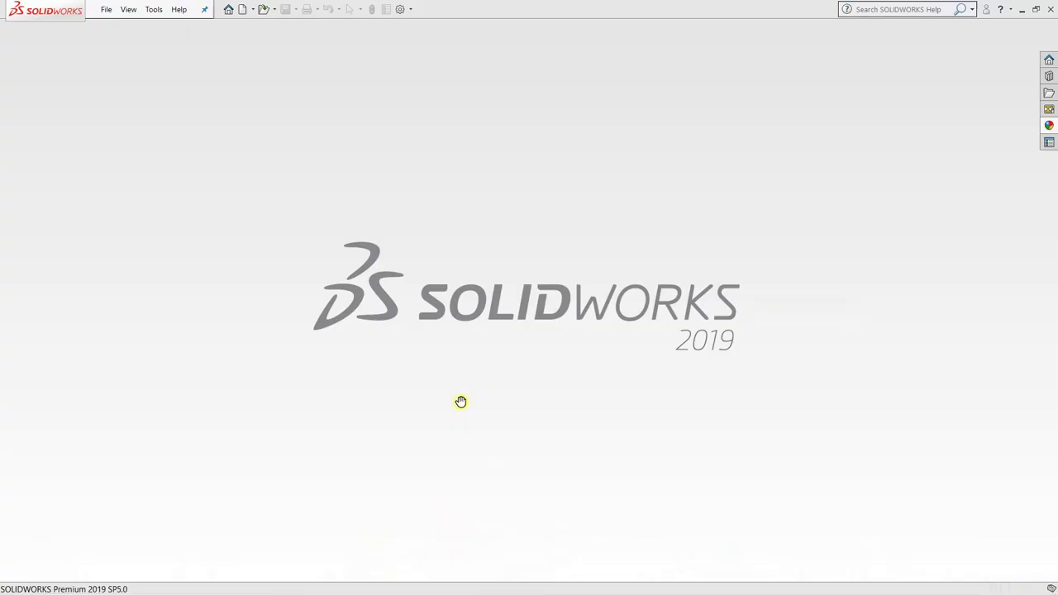
pyautogui.hotkey('alt', 'Tab')
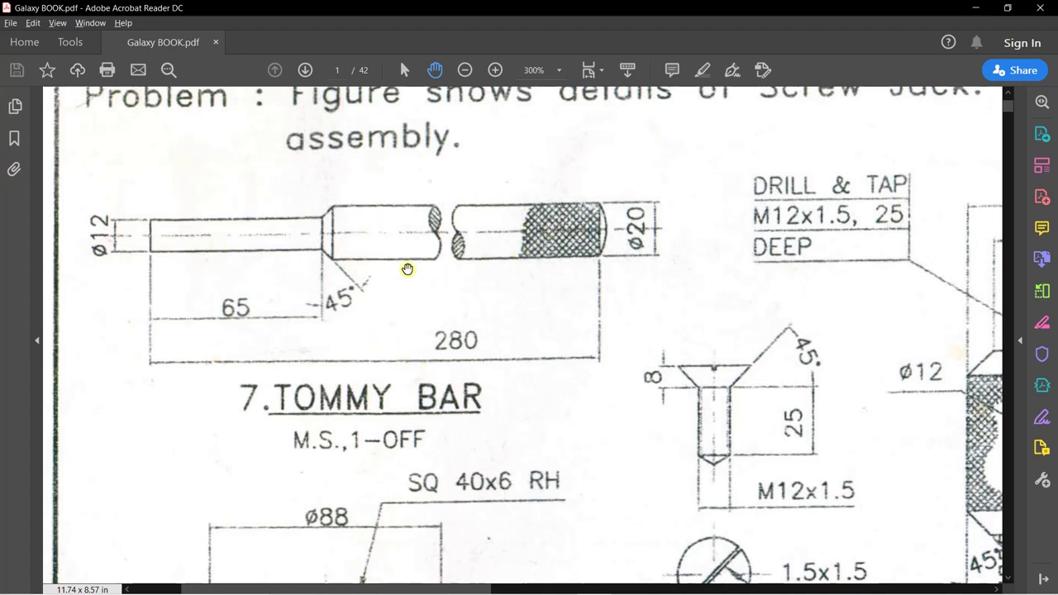
pyautogui.hotkey('alt', 'Tab')
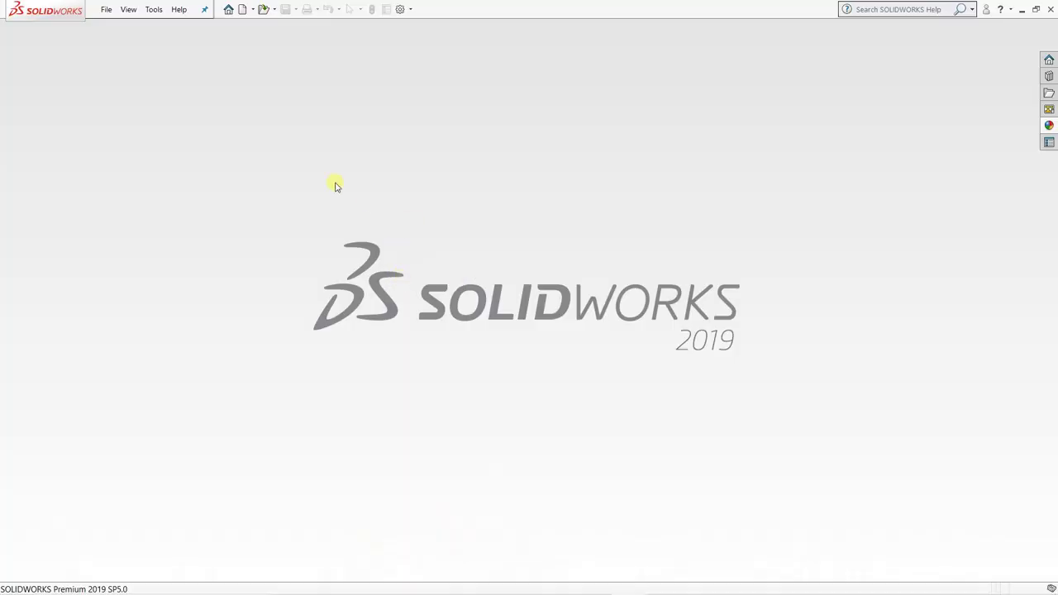
pyautogui.click(243, 10)
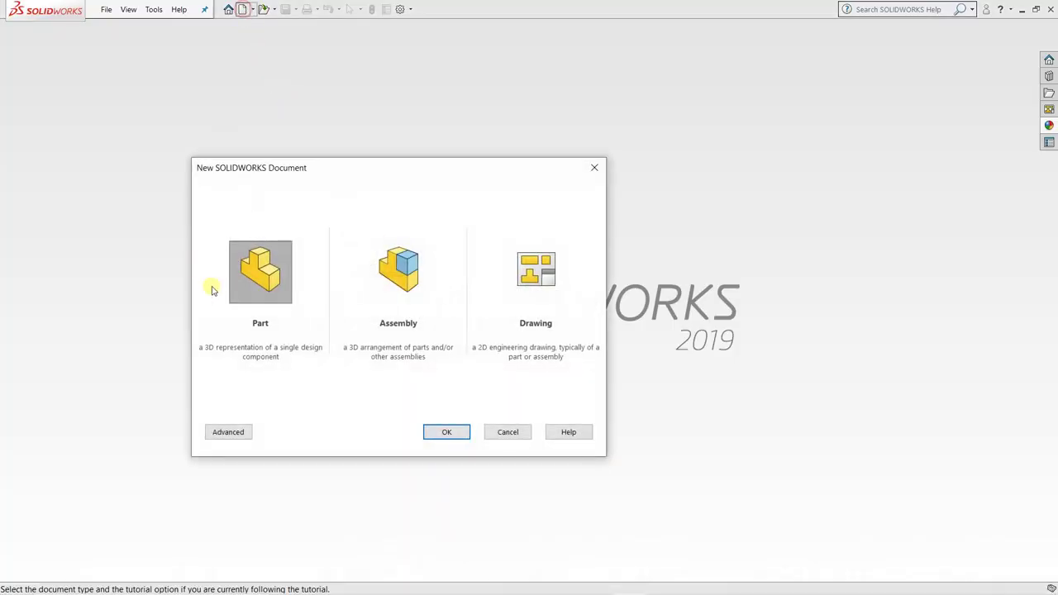
# Create a new part and sketch a horizontal centerline through the origin on the Front Plane.
pyautogui.doubleClick(244, 280)
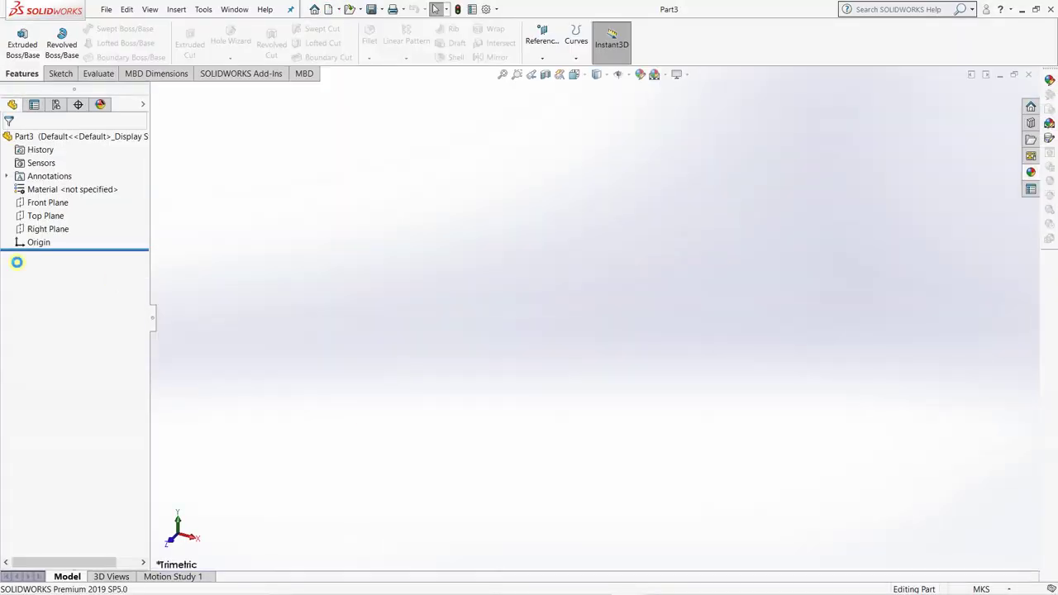
pyautogui.click(52, 201)
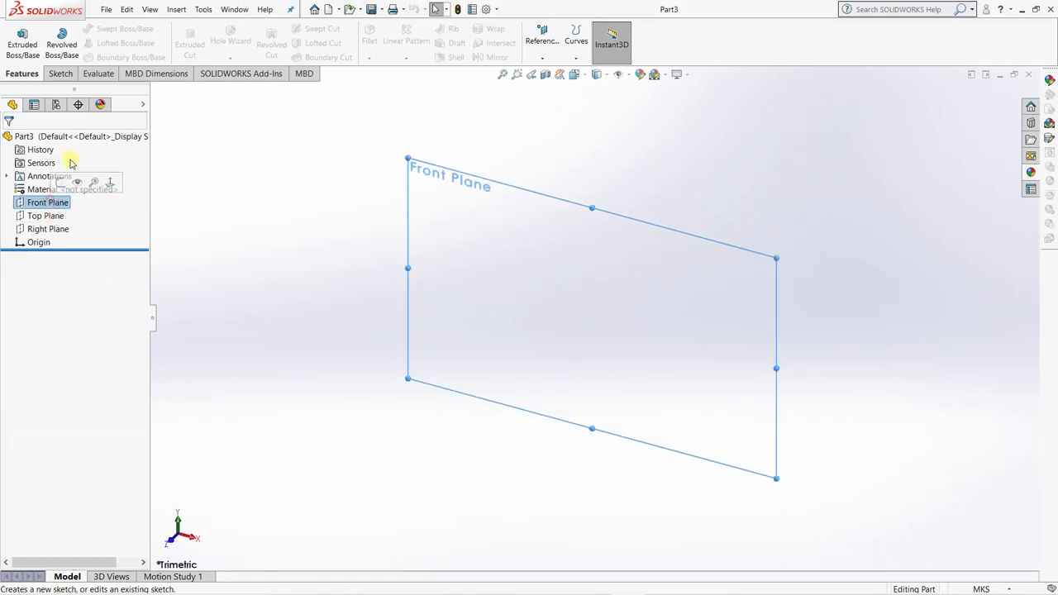
pyautogui.click(59, 74)
pyautogui.click(15, 37)
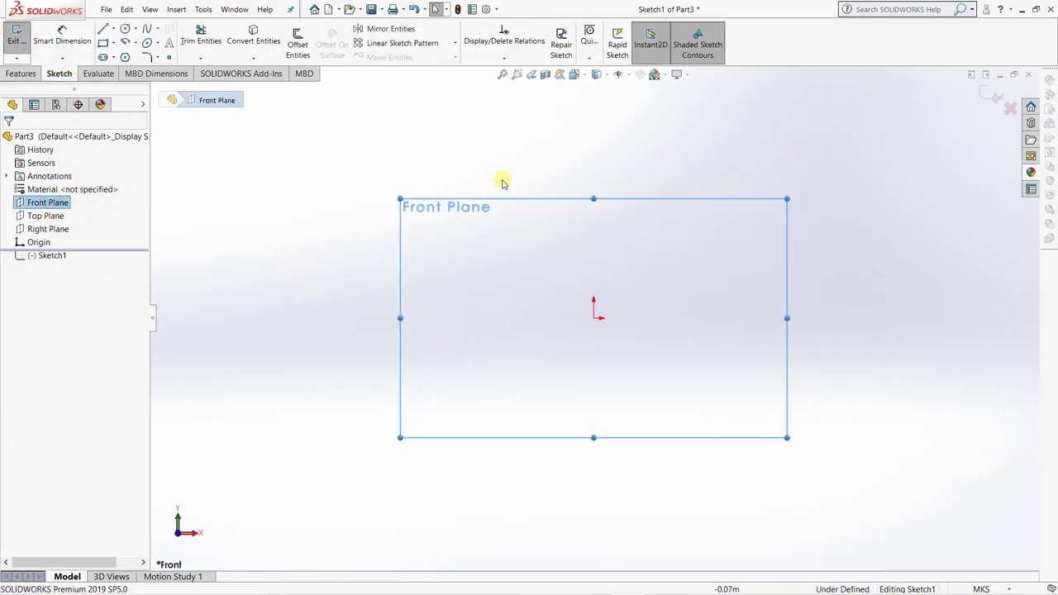
pyautogui.click(114, 30)
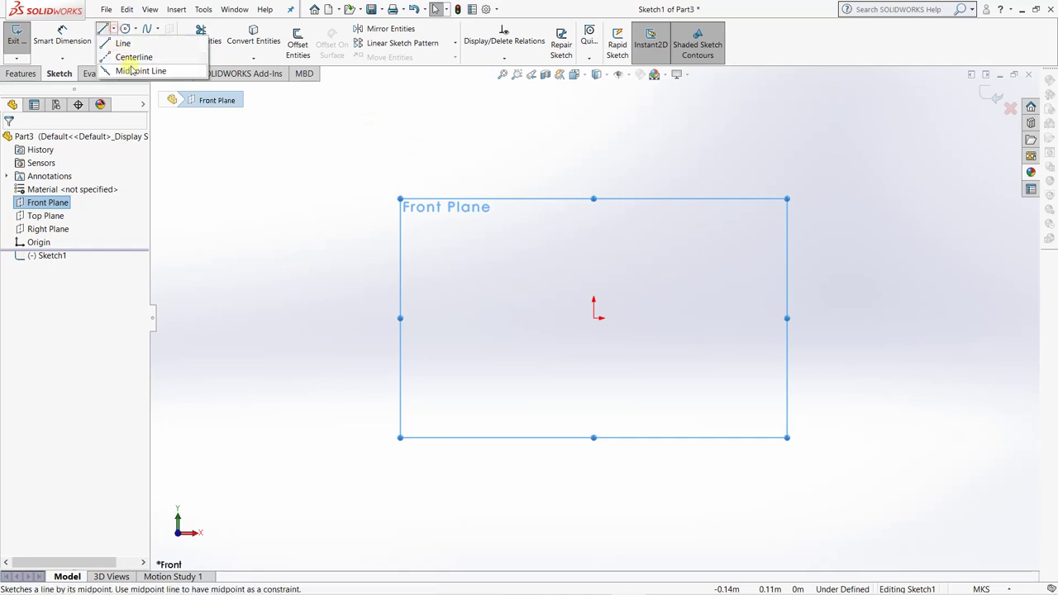
pyautogui.click(129, 54)
pyautogui.click(434, 318)
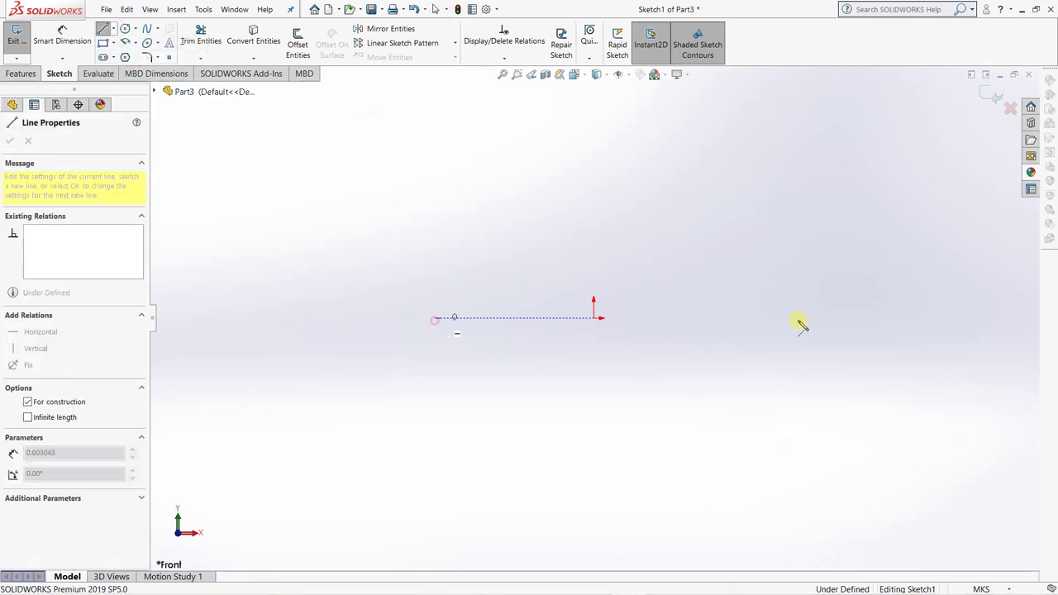
pyautogui.click(856, 319)
pyautogui.press('Escape')
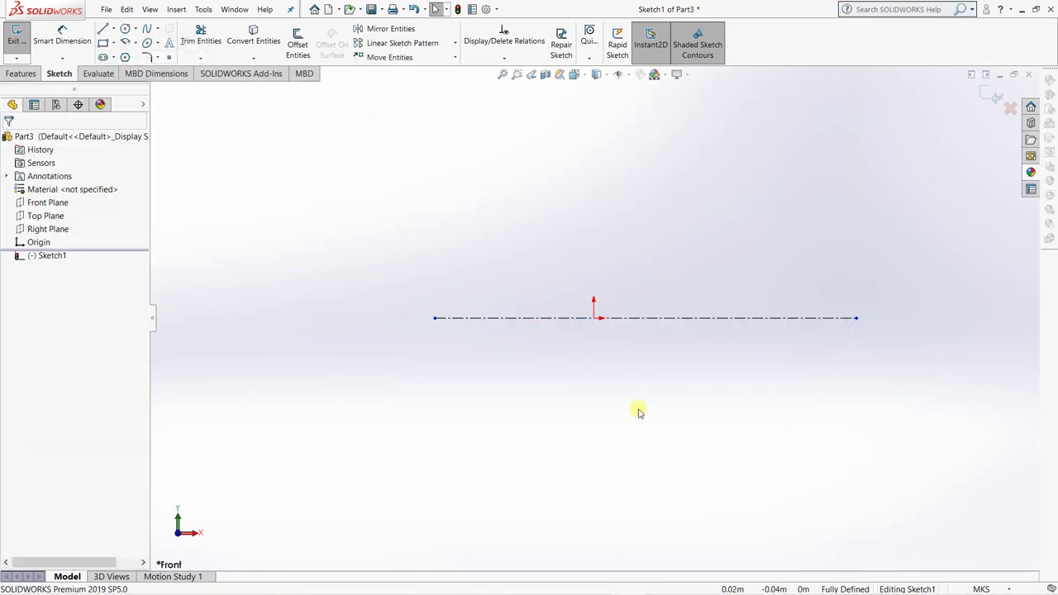
pyautogui.scroll(-5, 665, 338)
pyautogui.scroll(2, 521, 297)
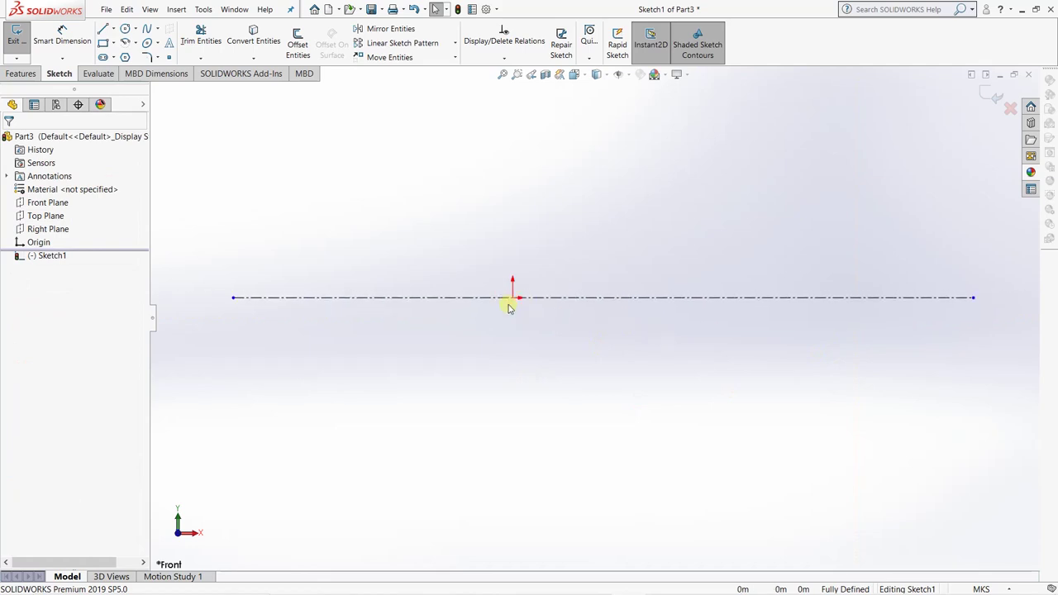
# Set the unit system to MMGS and reopen Sketch1 for editing.
pyautogui.click(103, 32)
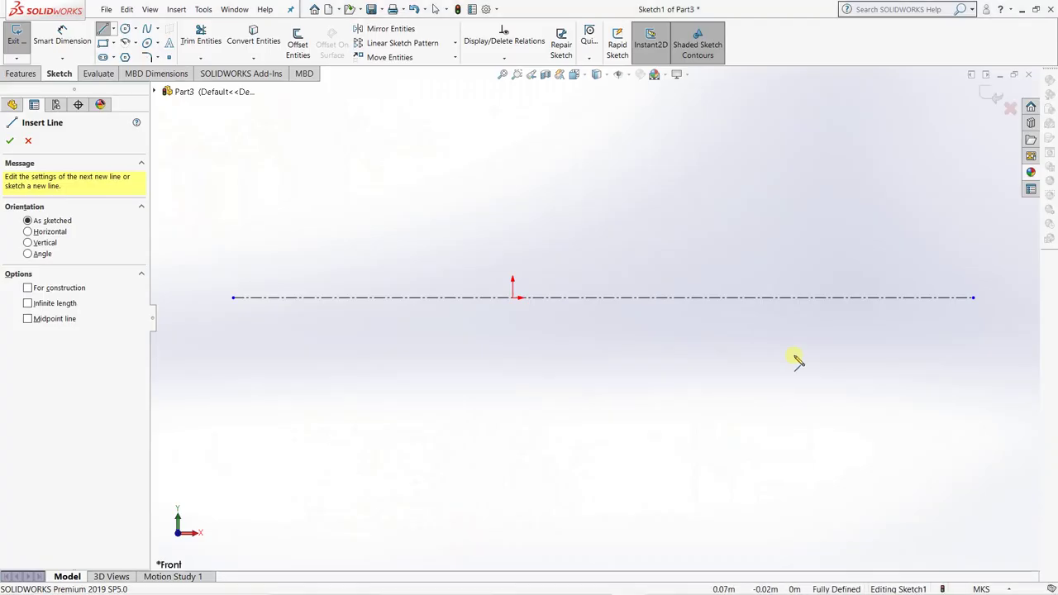
pyautogui.click(512, 297)
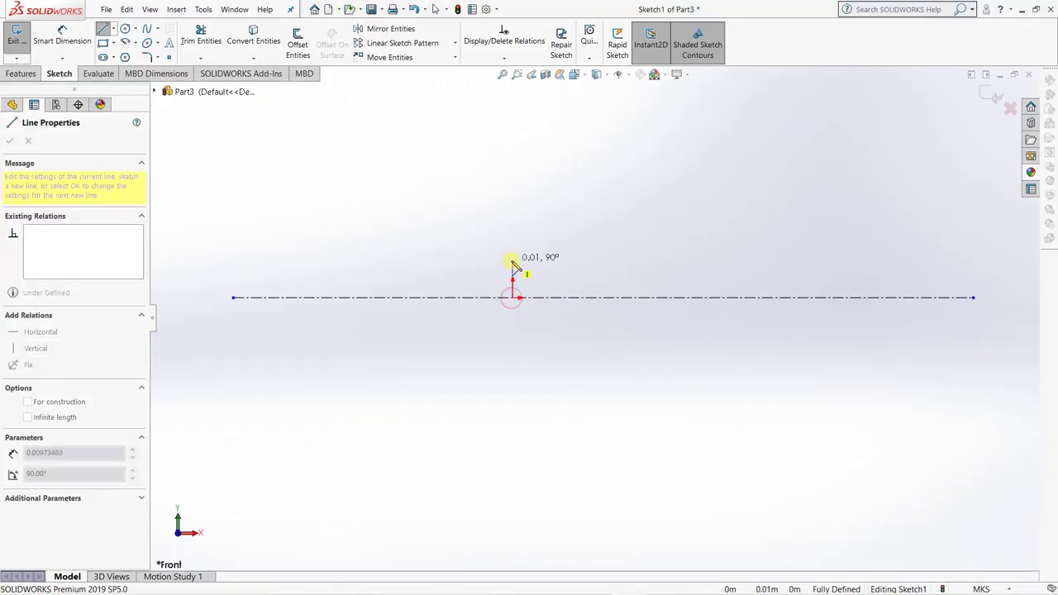
pyautogui.press('Escape')
pyautogui.press('Escape')
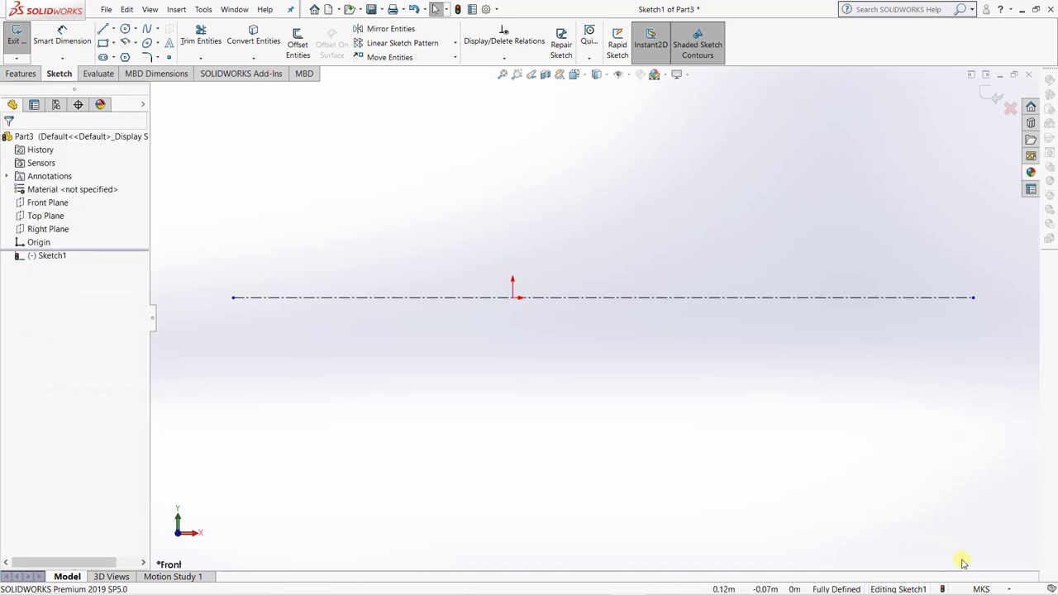
pyautogui.click(981, 588)
pyautogui.click(975, 539)
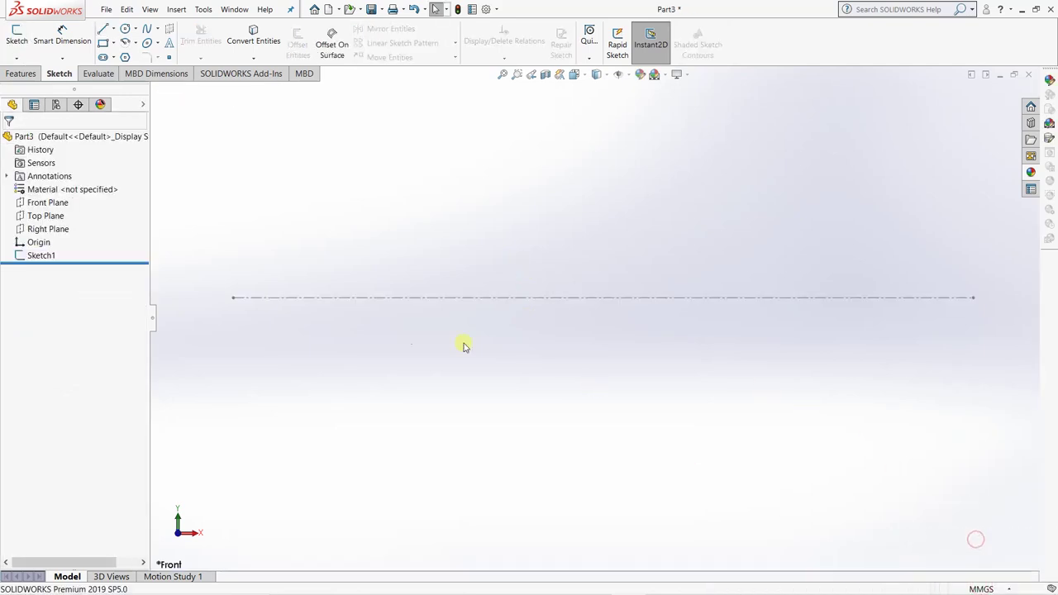
pyautogui.click(41, 255)
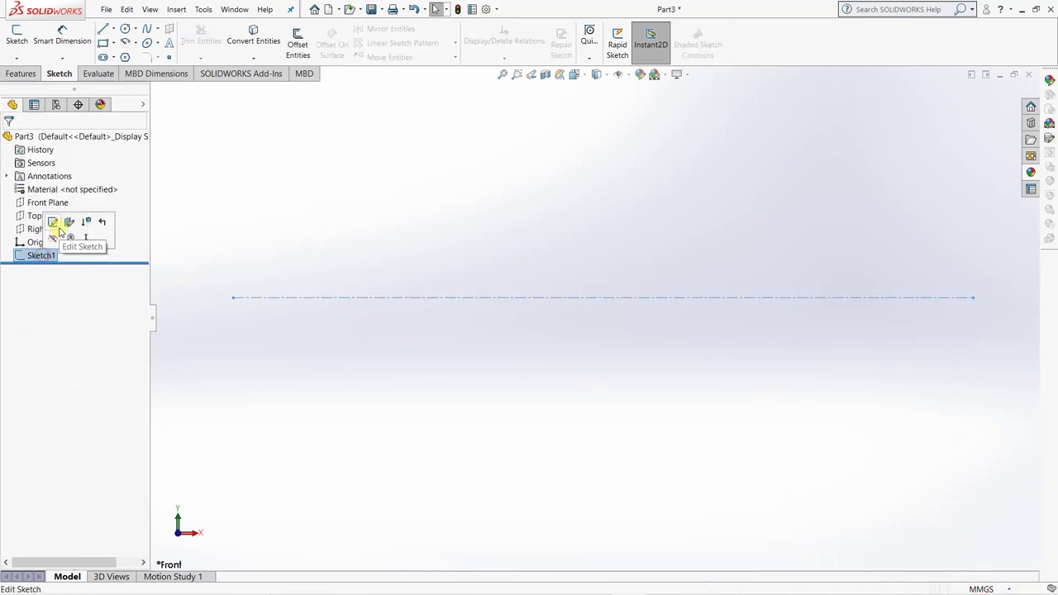
pyautogui.click(55, 225)
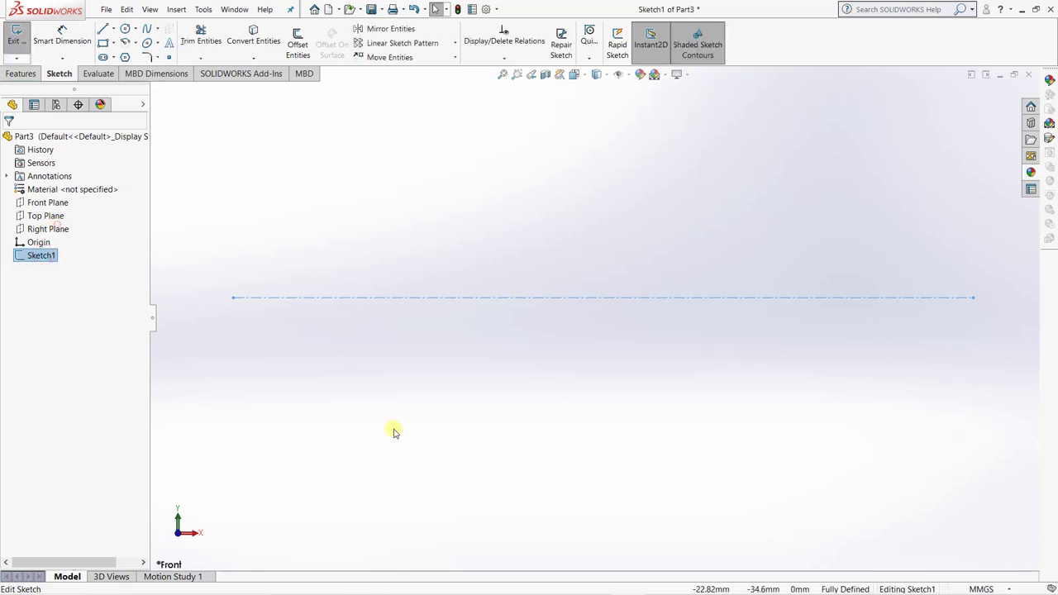
pyautogui.click(64, 41)
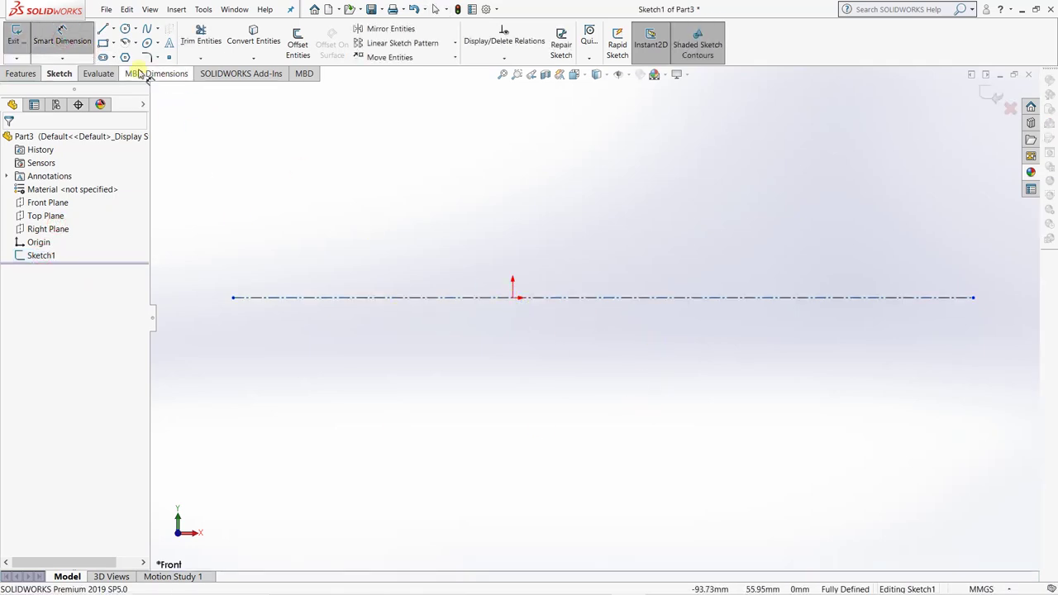
pyautogui.click(102, 28)
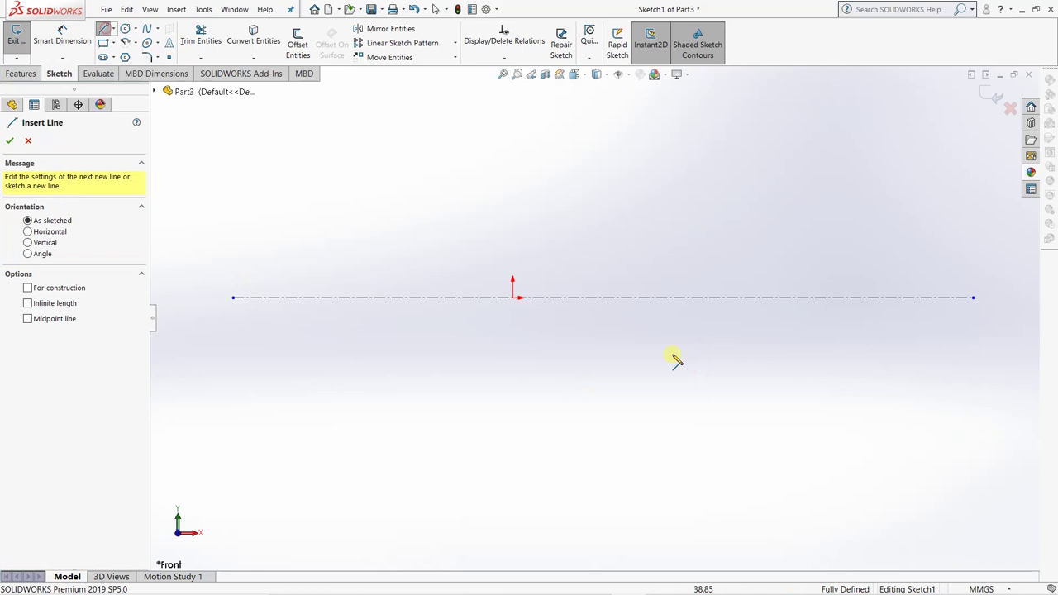
# Draw the profile chain from the origin: short vertical, horizontal step, 45° chamfer, long top edge.
pyautogui.click(512, 297)
pyautogui.click(513, 262)
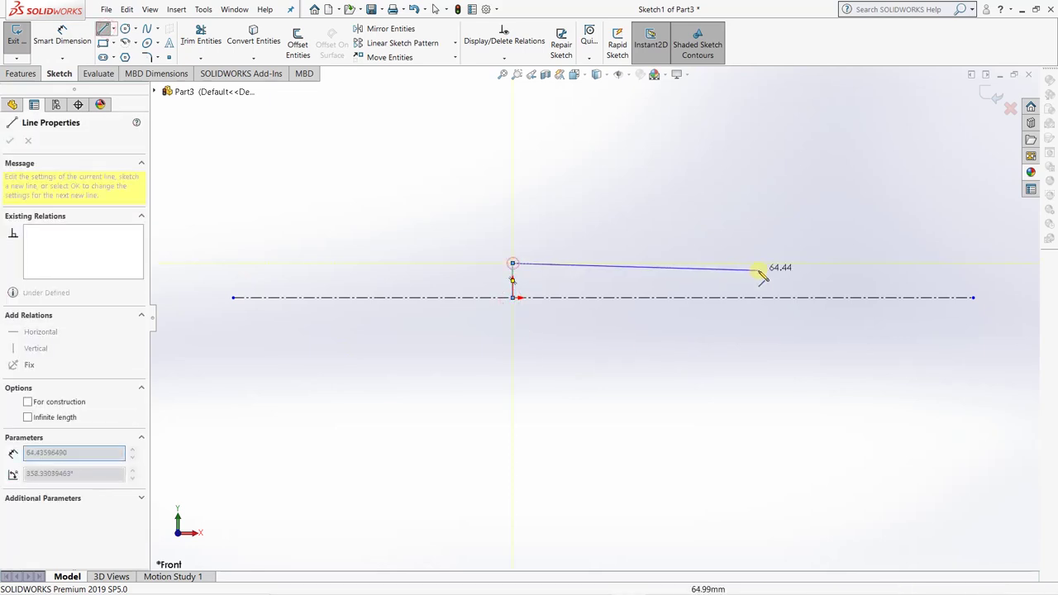
pyautogui.click(624, 263)
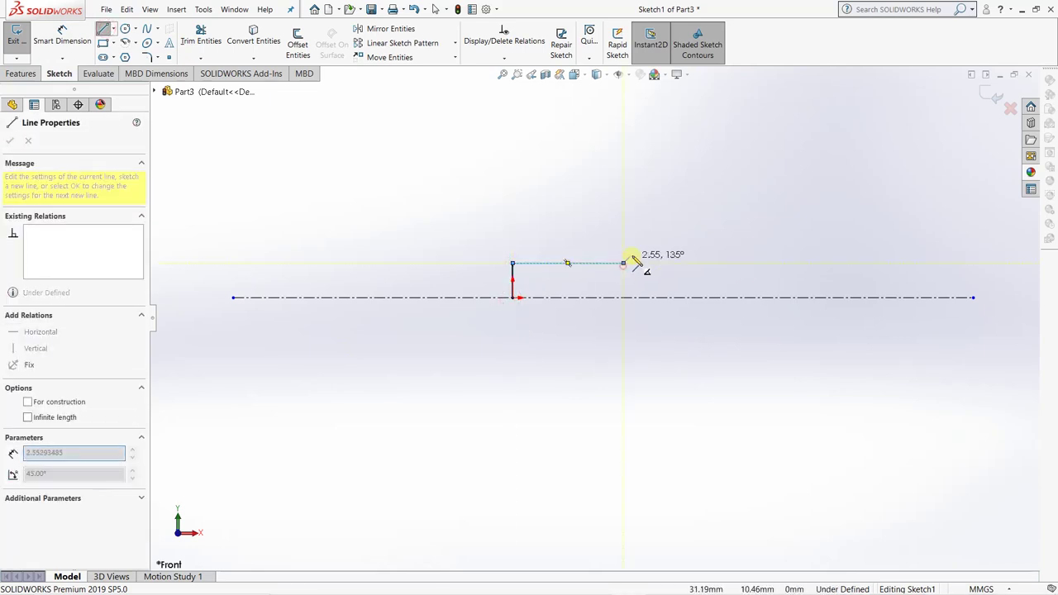
pyautogui.click(639, 246)
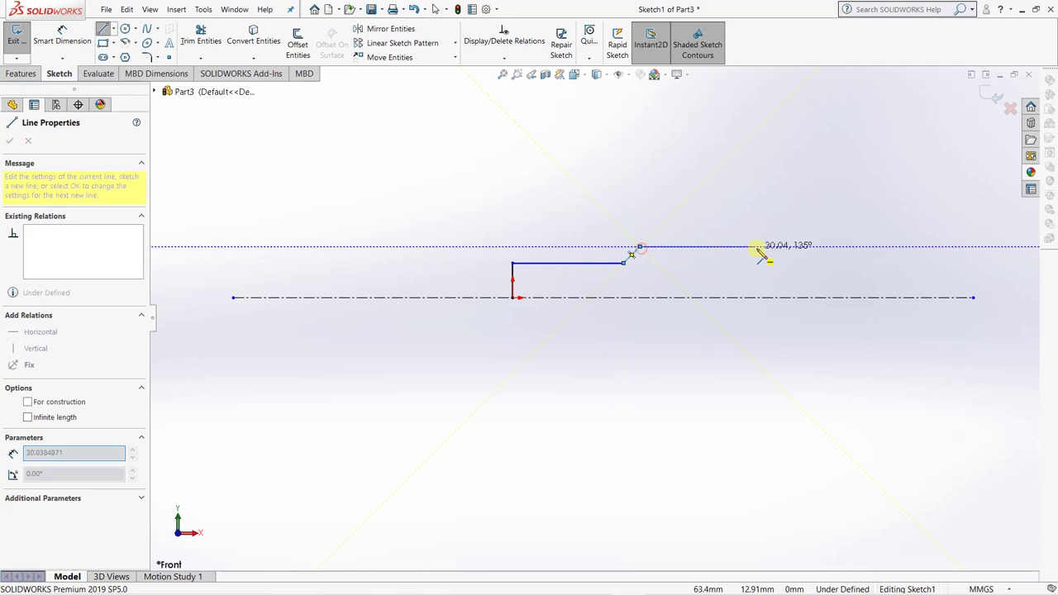
pyautogui.doubleClick(828, 246)
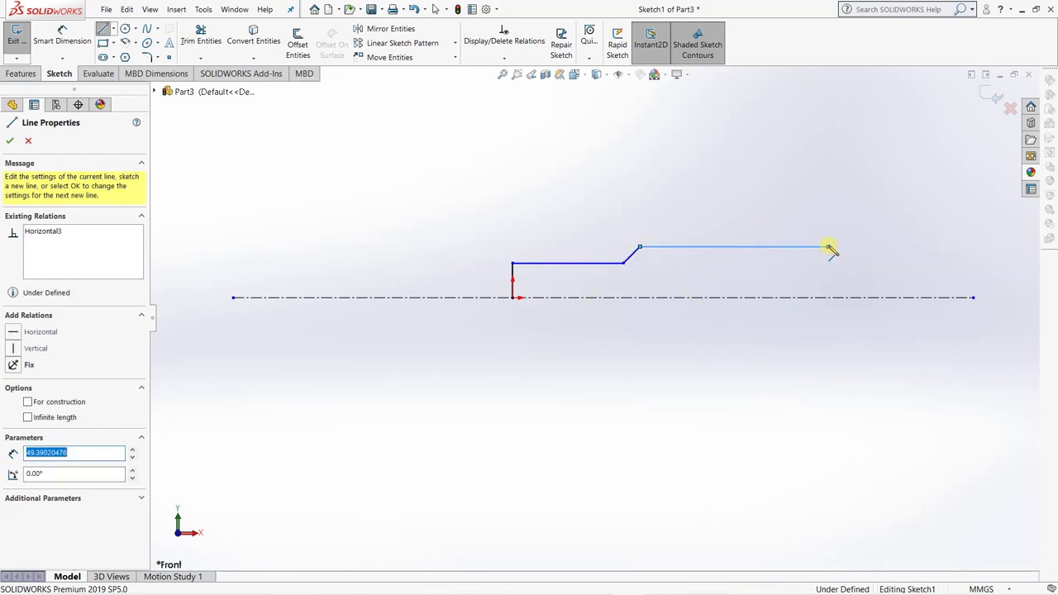
pyautogui.click(828, 247)
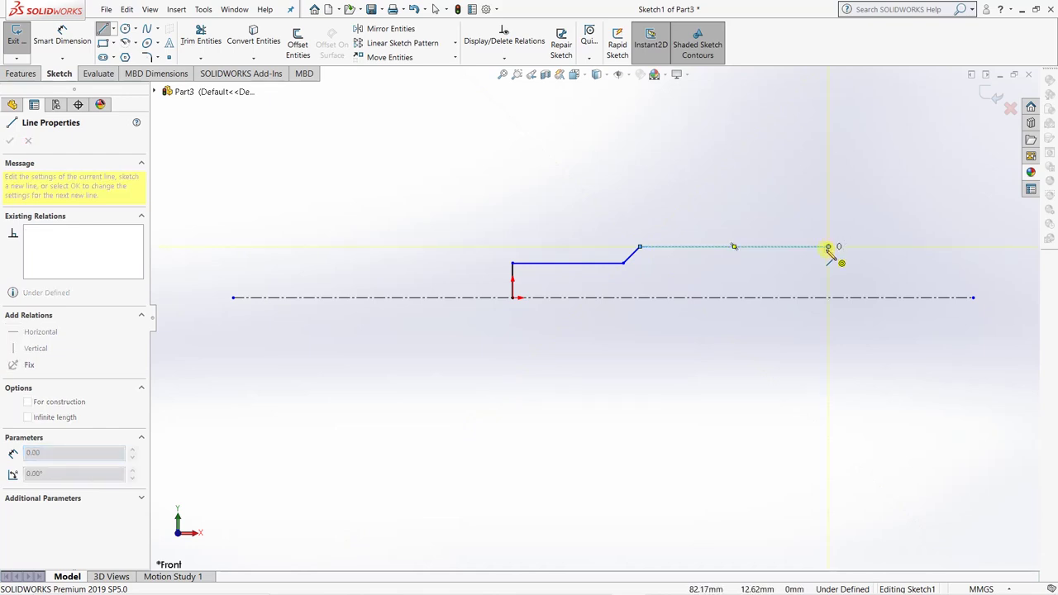
pyautogui.press('Escape')
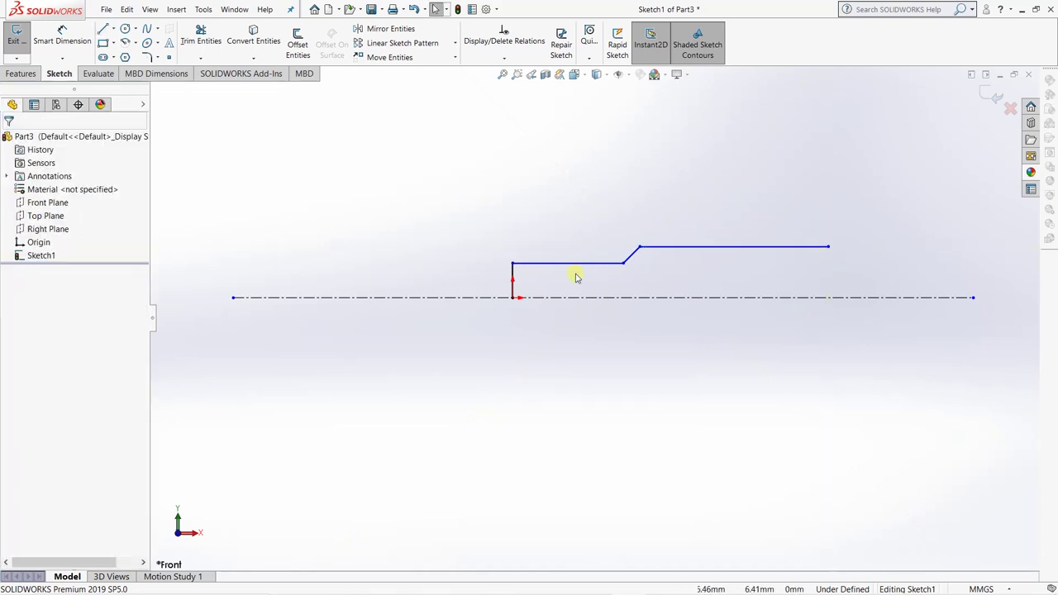
# Draw a centerpoint arc from the top edge's end down to the centerline, centred on the centerline.
pyautogui.click(136, 42)
pyautogui.click(157, 42)
pyautogui.click(133, 45)
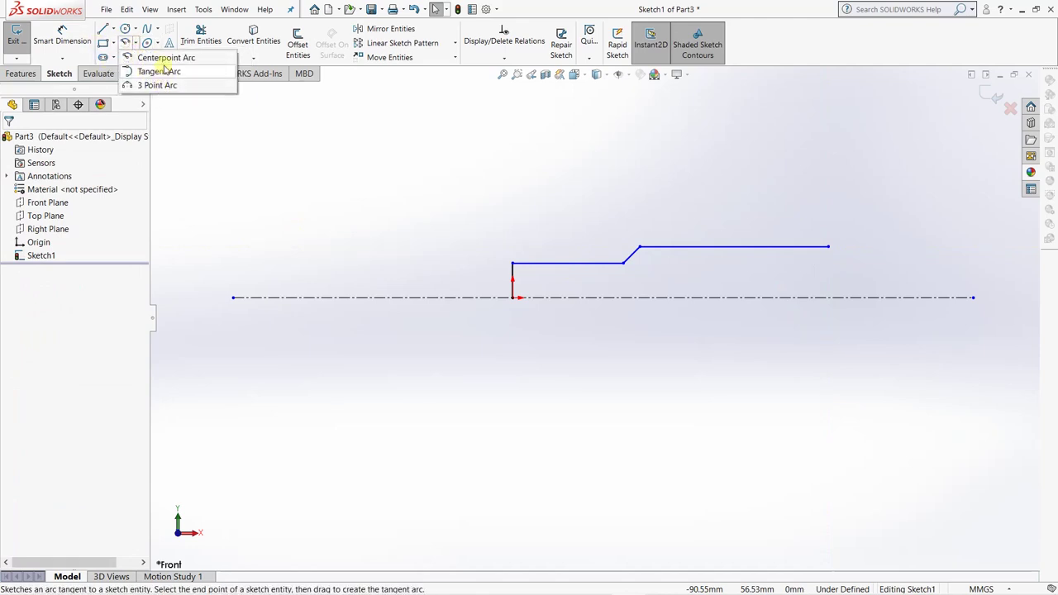
pyautogui.click(166, 60)
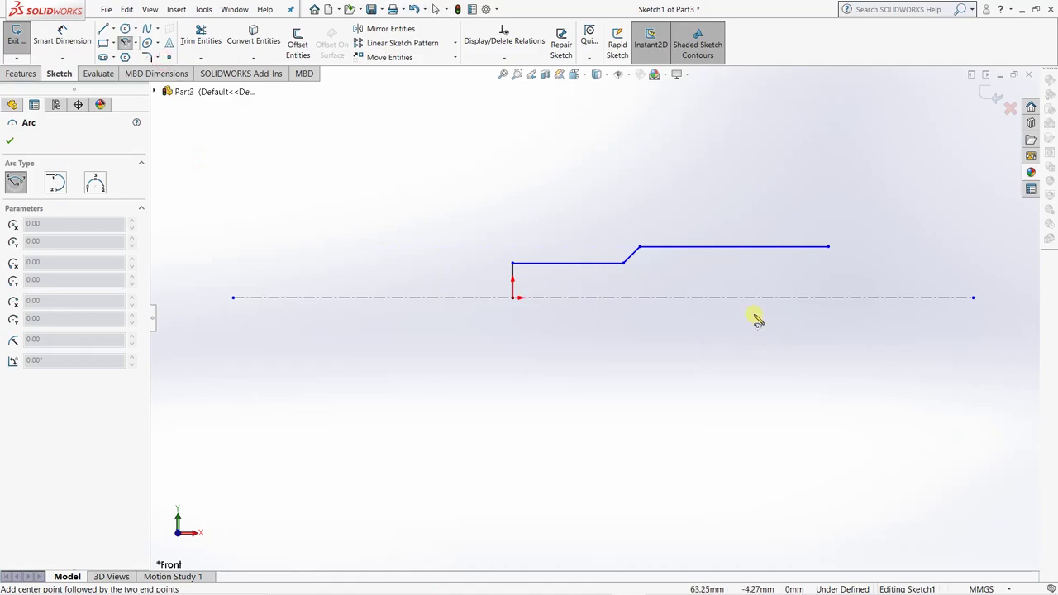
pyautogui.hotkey('alt', 'Tab')
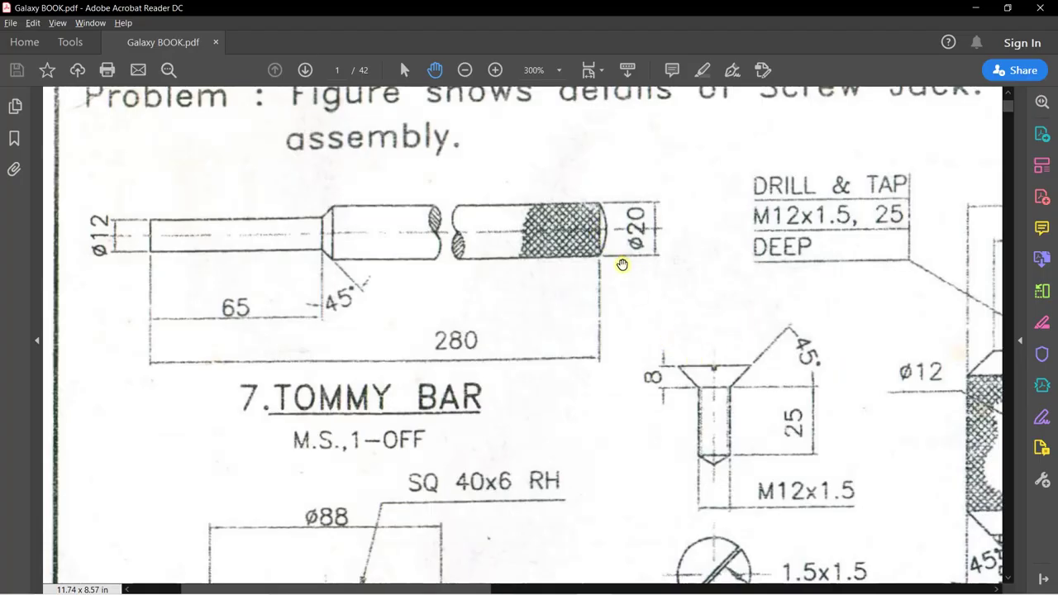
pyautogui.hotkey('alt', 'Tab')
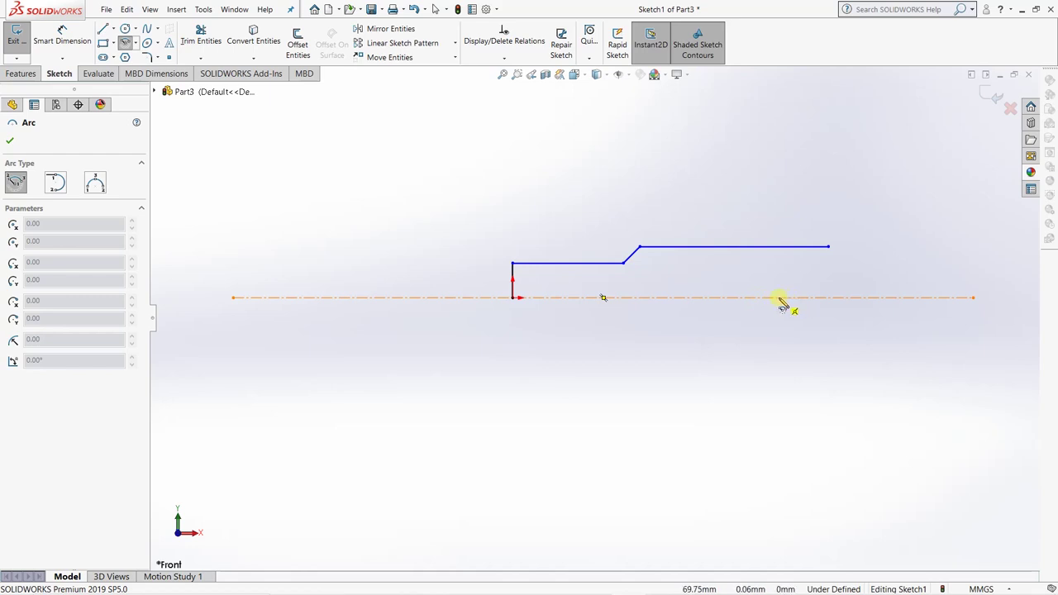
pyautogui.hotkey('alt', 'Tab')
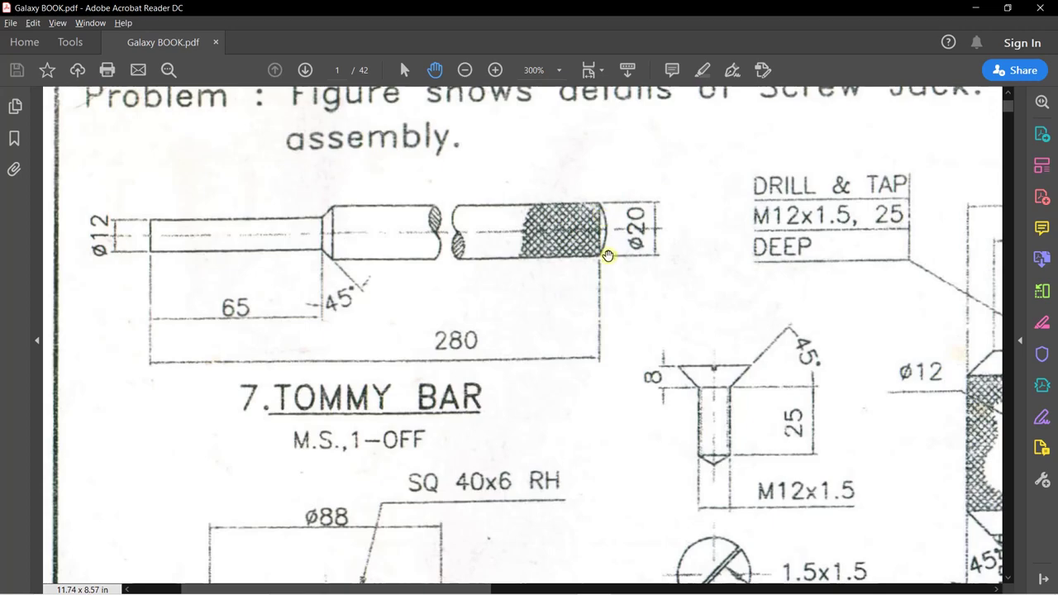
pyautogui.hotkey('alt', 'Tab')
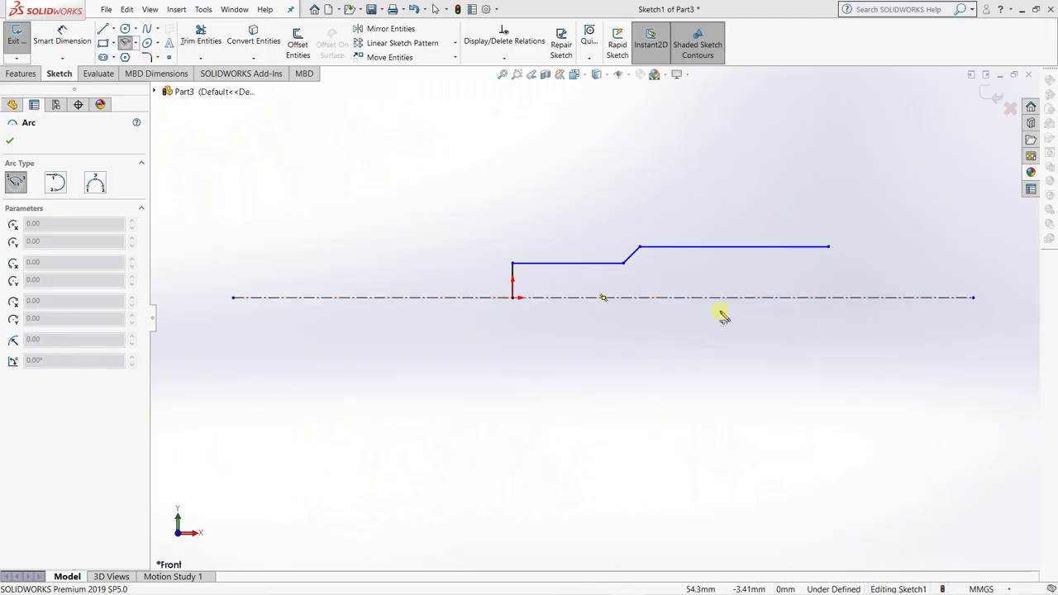
pyautogui.click(788, 298)
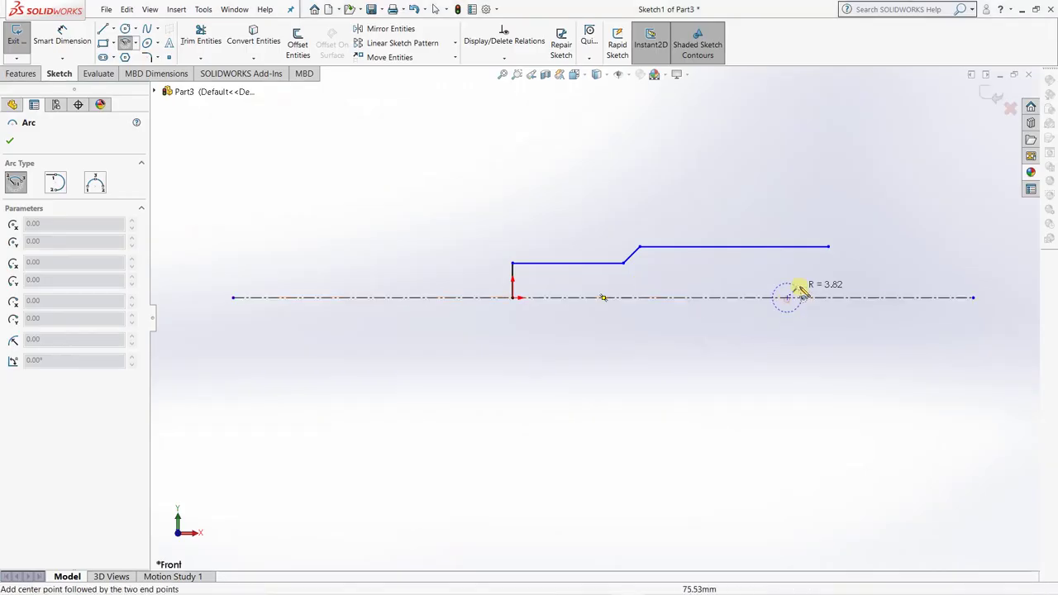
pyautogui.click(827, 246)
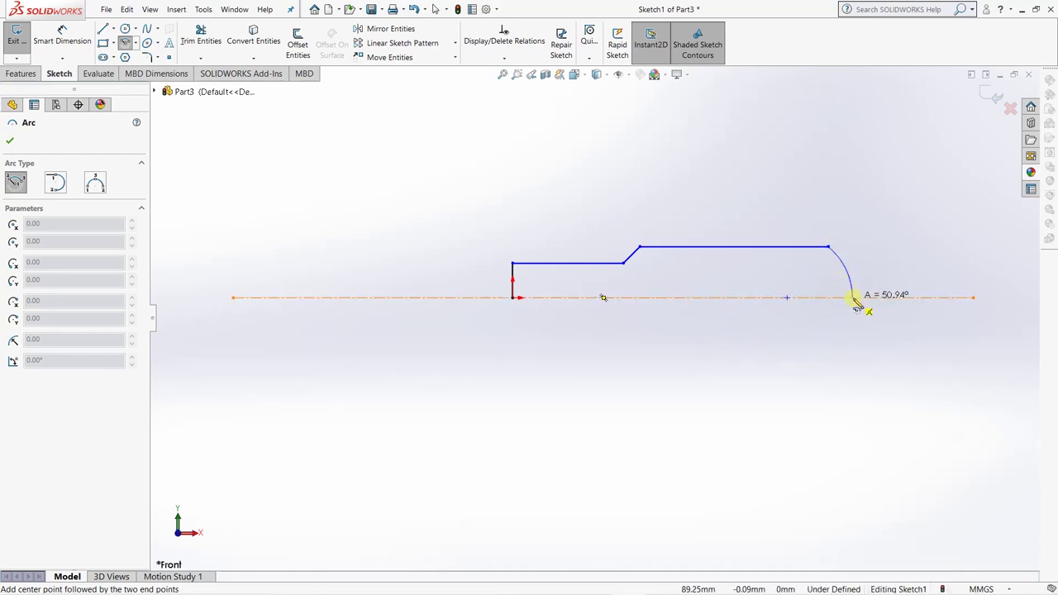
pyautogui.click(853, 299)
pyautogui.press('Escape')
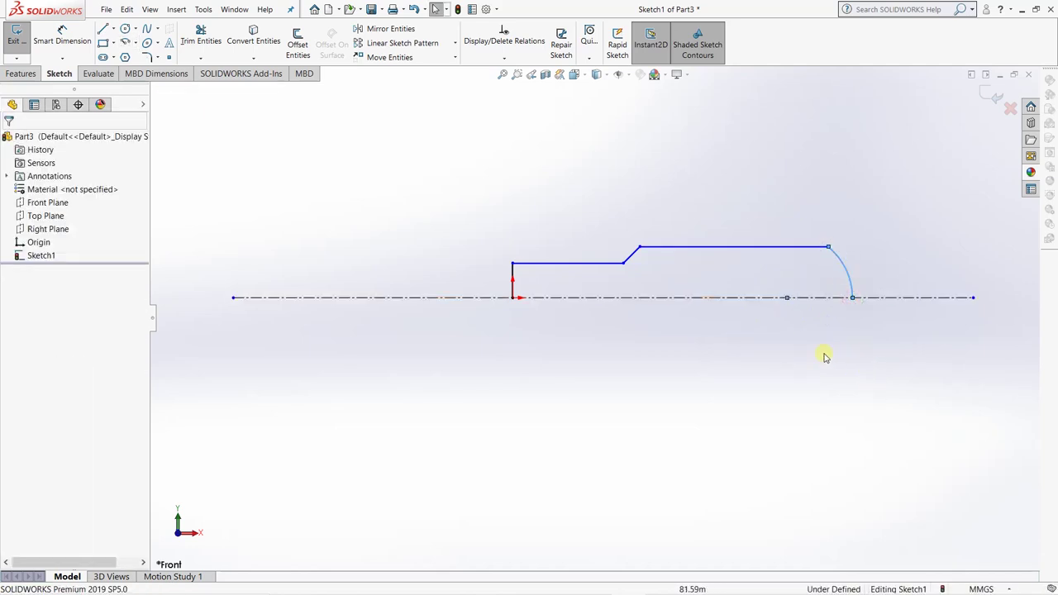
pyautogui.click(872, 367)
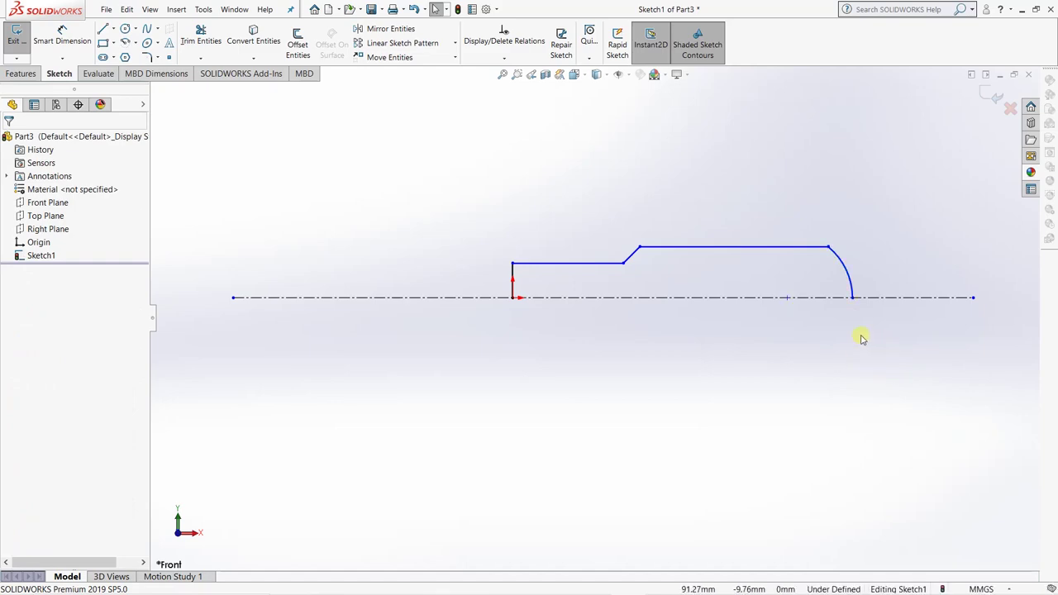
# Shift the arc centre slightly along the centerline after comparing with the drawing.
pyautogui.hotkey('alt', 'Tab')
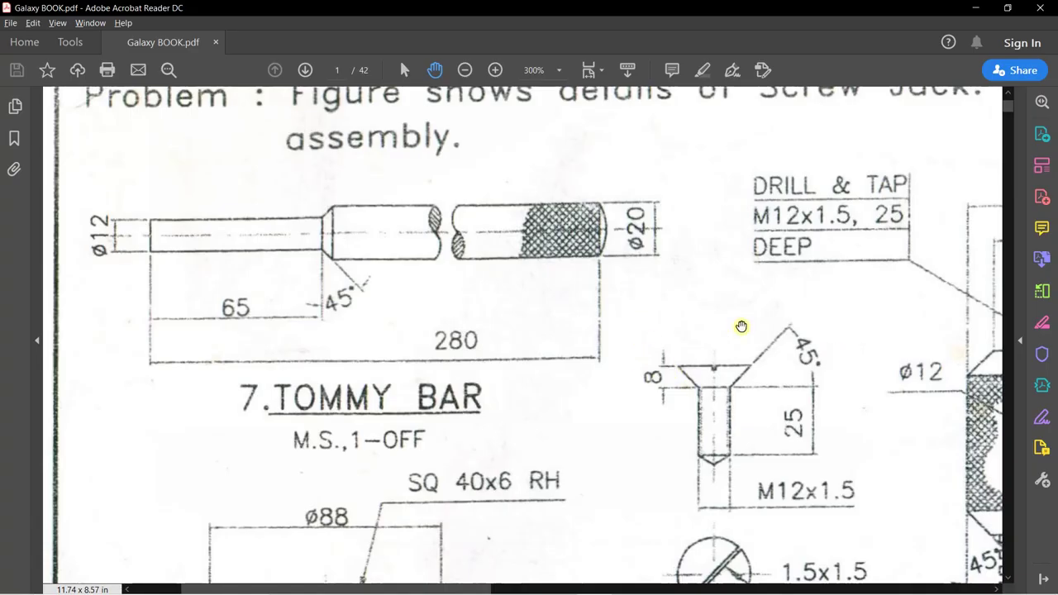
pyautogui.hotkey('alt', 'Tab')
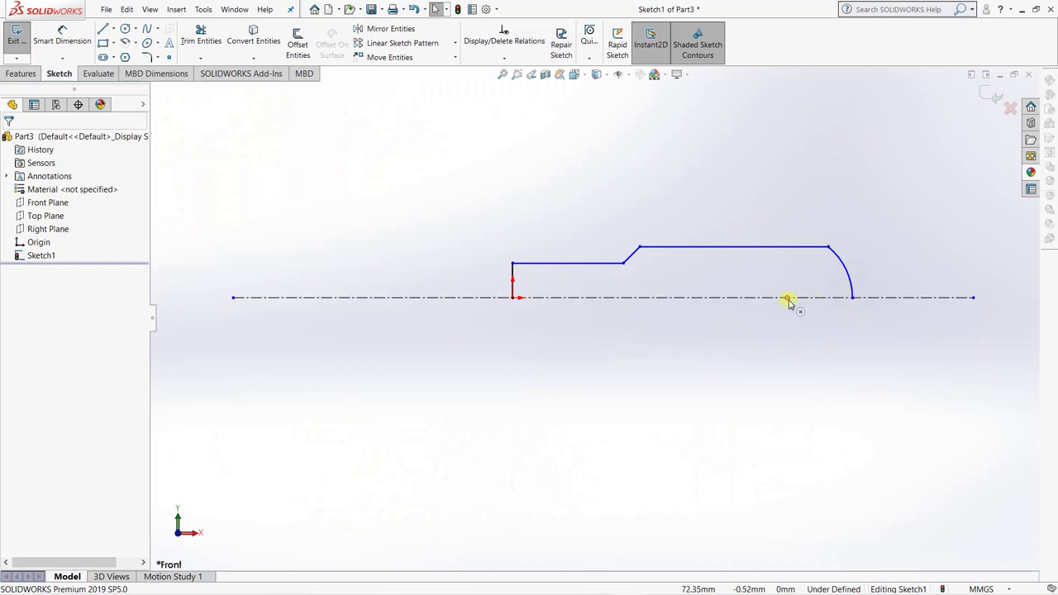
pyautogui.moveTo(788, 299)
pyautogui.mouseDown()
pyautogui.moveTo(768, 299)
pyautogui.moveTo(793, 298)
pyautogui.mouseUp()
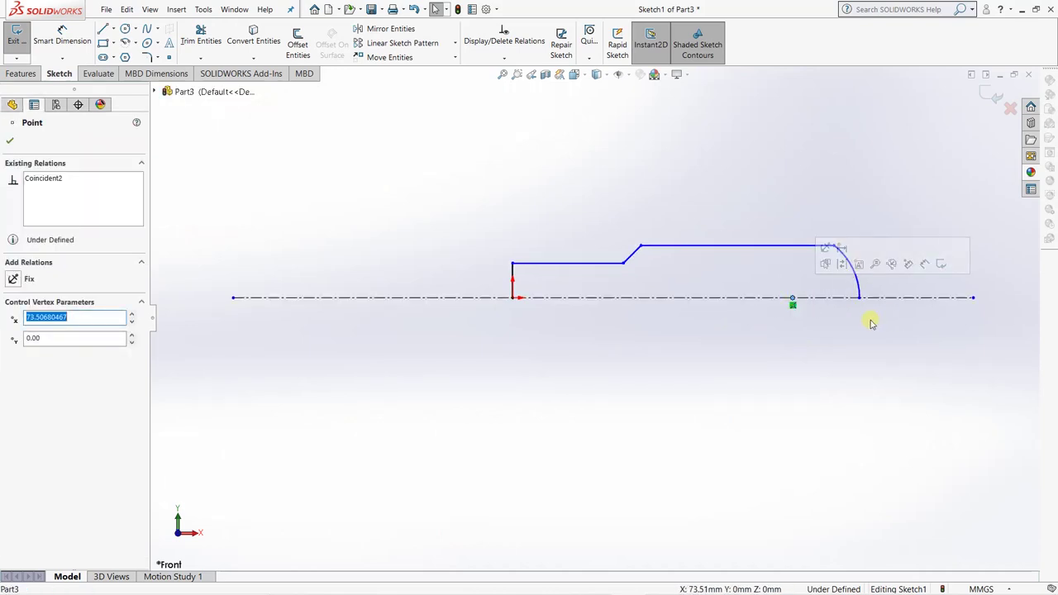
pyautogui.click(866, 357)
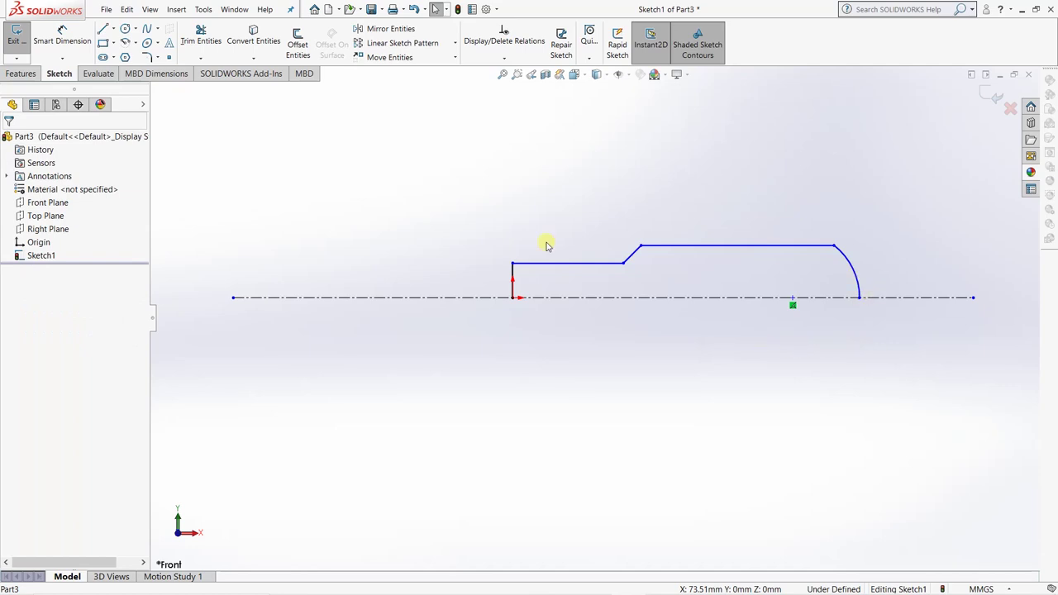
pyautogui.click(62, 37)
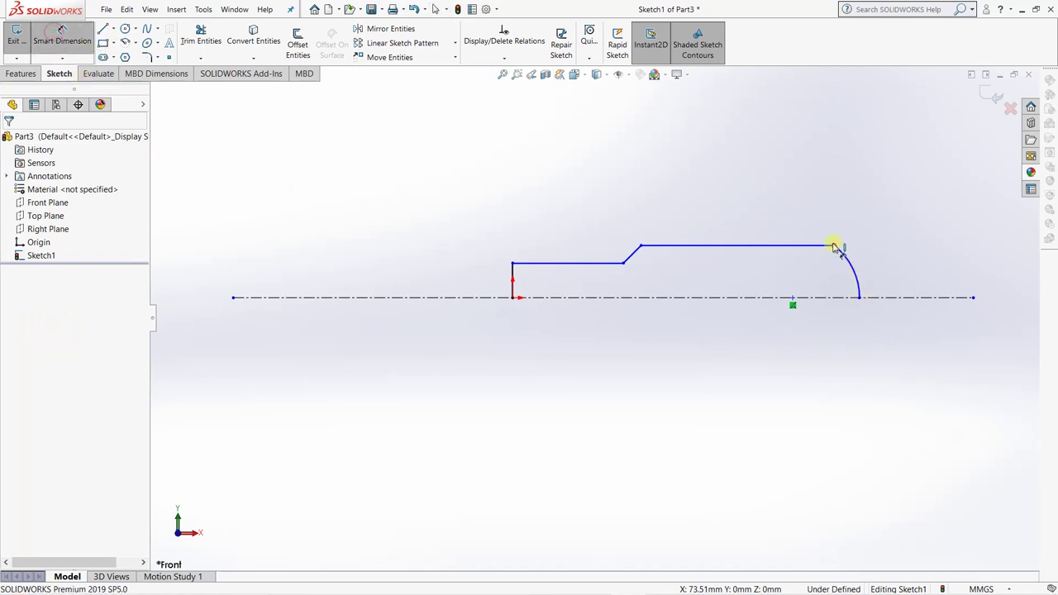
pyautogui.hotkey('alt', 'Tab')
pyautogui.hotkey('alt', 'Tab')
pyautogui.press('Escape')
# Close the profile with a line along the centerline from the origin to the arc end.
pyautogui.click(103, 29)
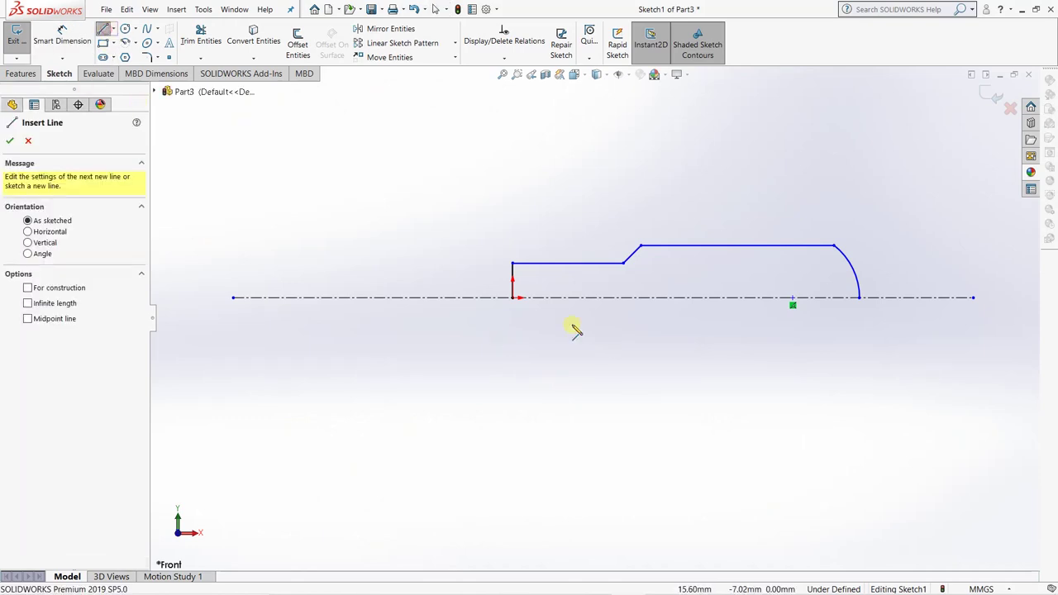
pyautogui.click(513, 298)
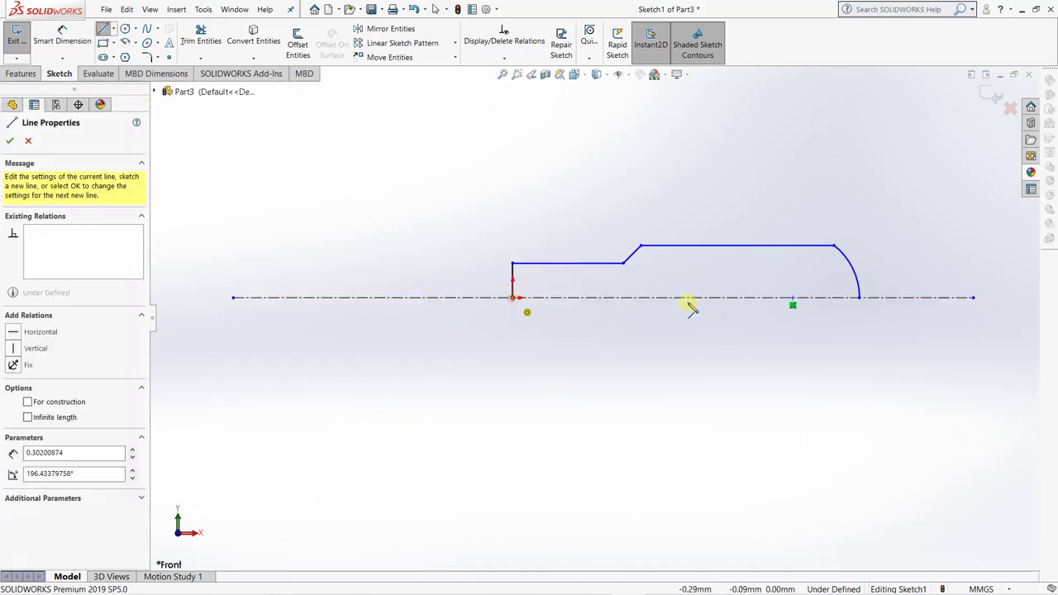
pyautogui.click(858, 299)
pyautogui.press('Escape')
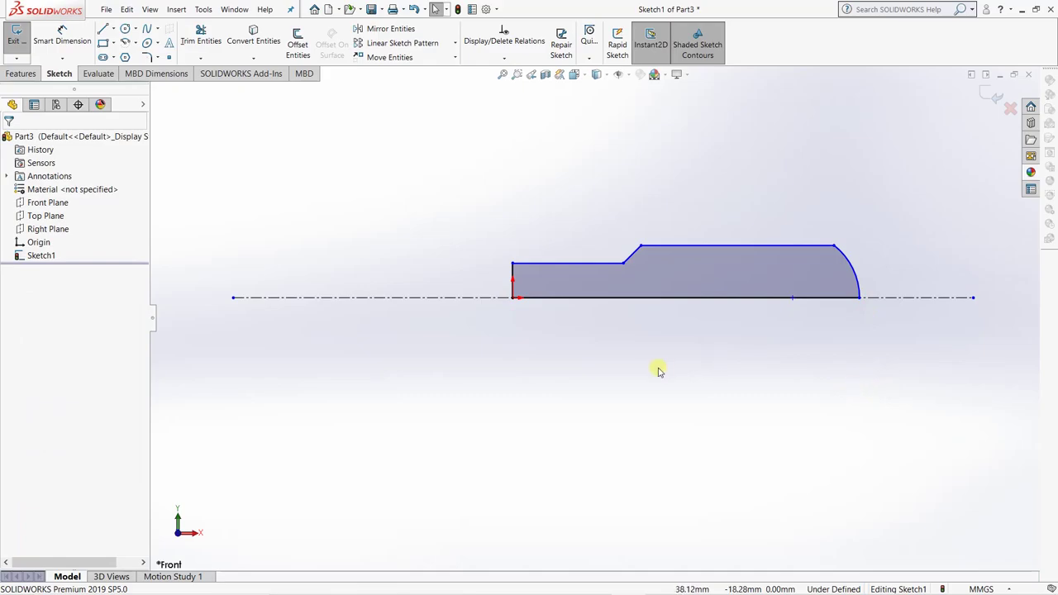
pyautogui.hotkey('alt', 'Tab')
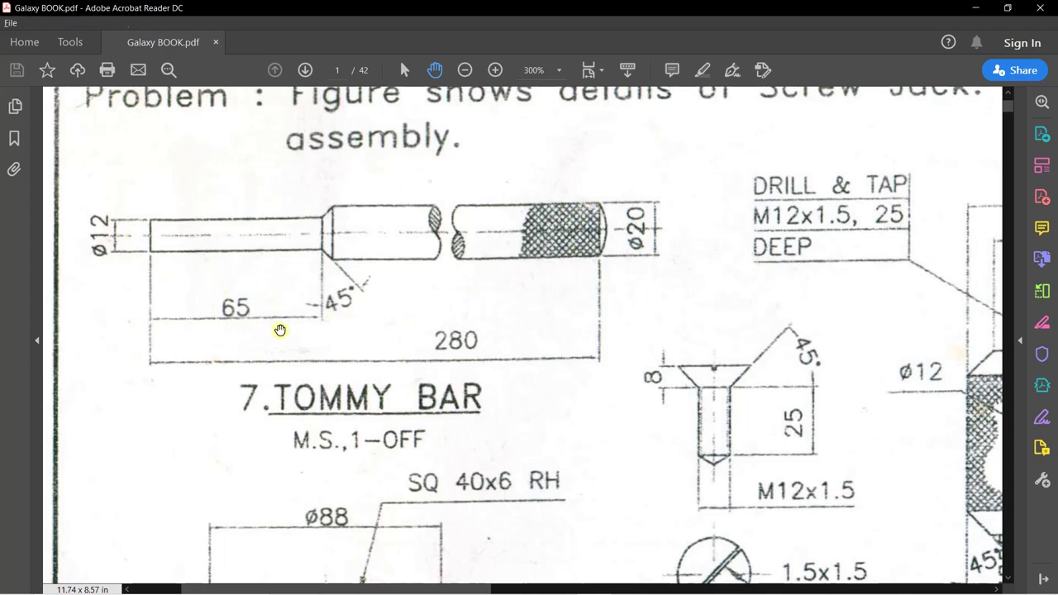
pyautogui.hotkey('alt', 'Tab')
# Dimension the left end height to 6 mm and the top edge to 10 mm above the centerline.
pyautogui.click(61, 33)
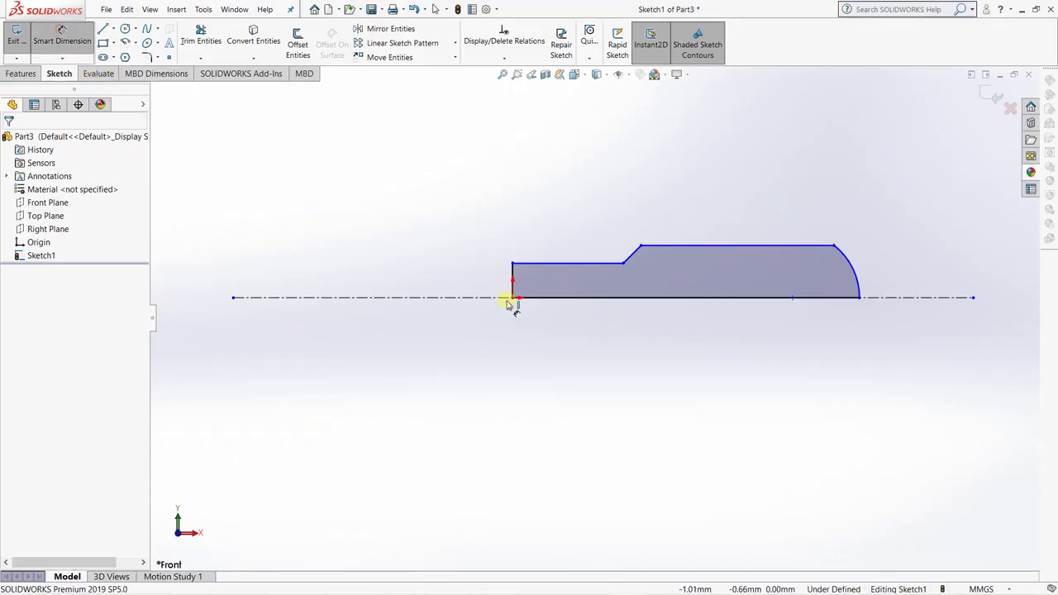
pyautogui.click(499, 280)
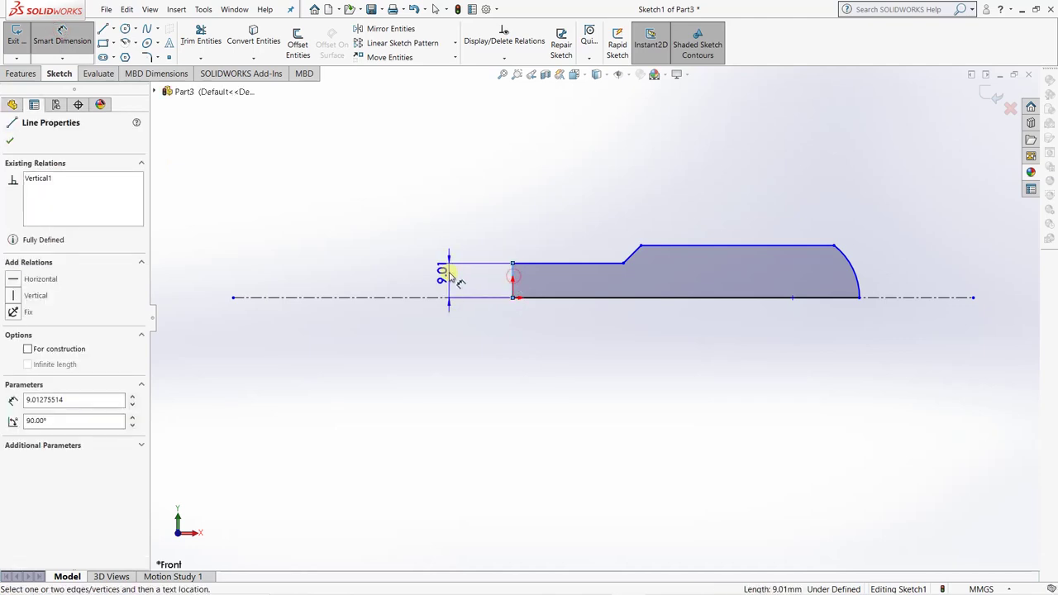
pyautogui.click(416, 402)
pyautogui.write('6')
pyautogui.press('Return')
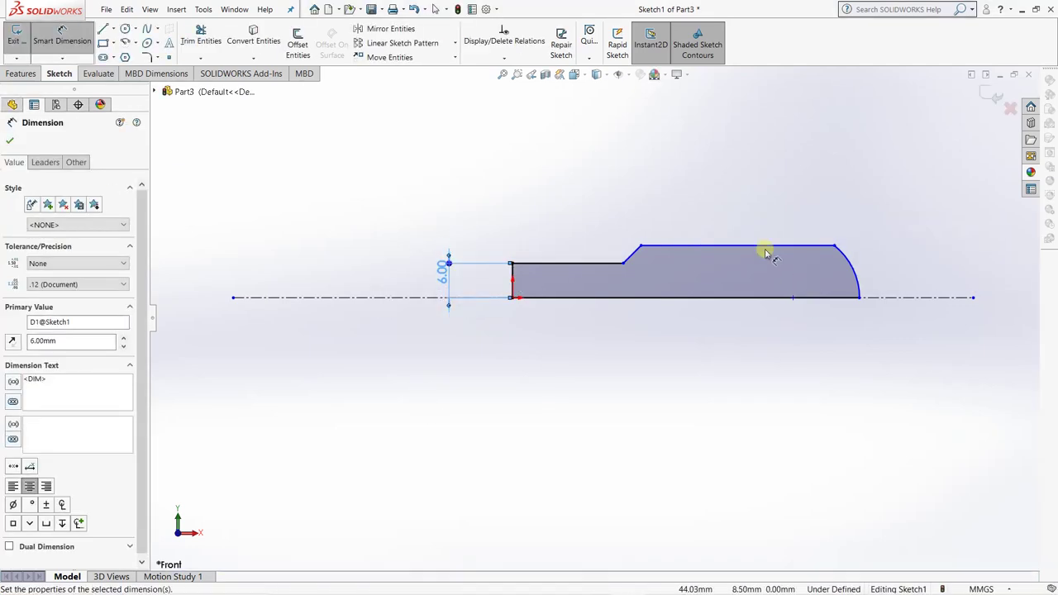
pyautogui.click(762, 279)
pyautogui.click(763, 296)
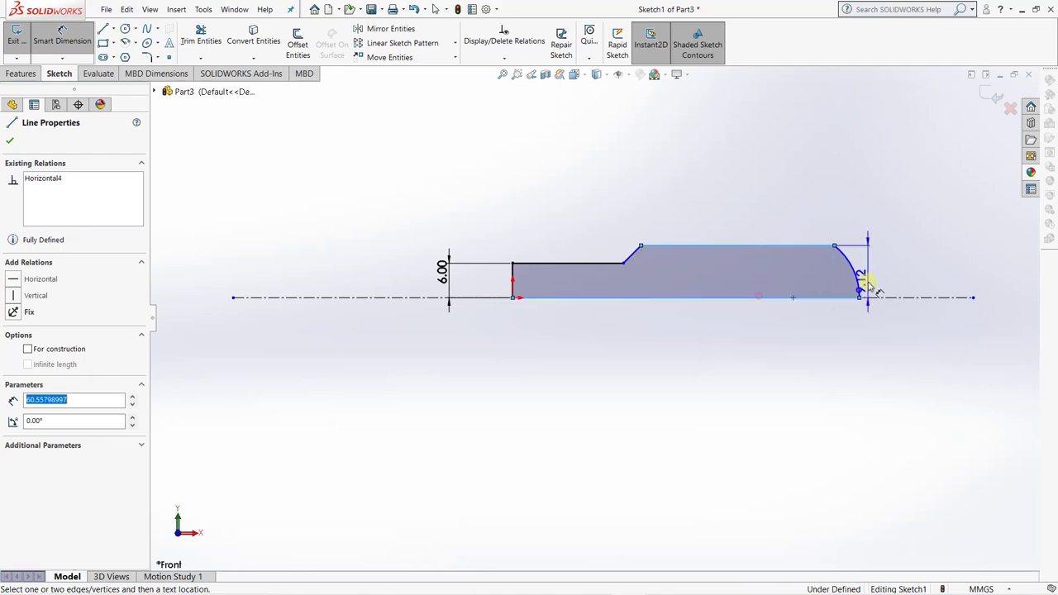
pyautogui.click(913, 277)
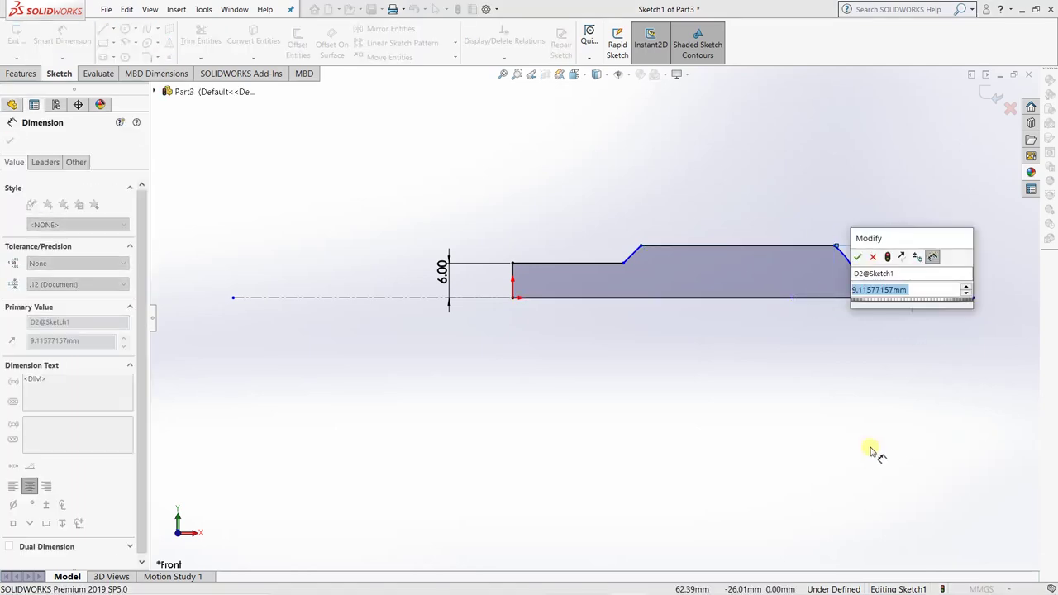
pyautogui.write('10')
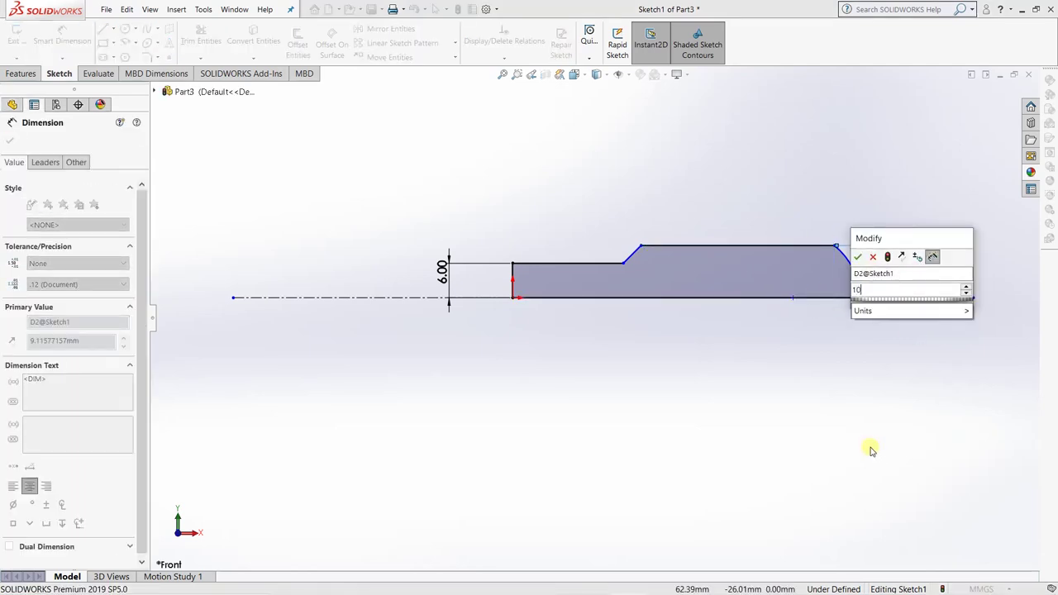
pyautogui.press('Return')
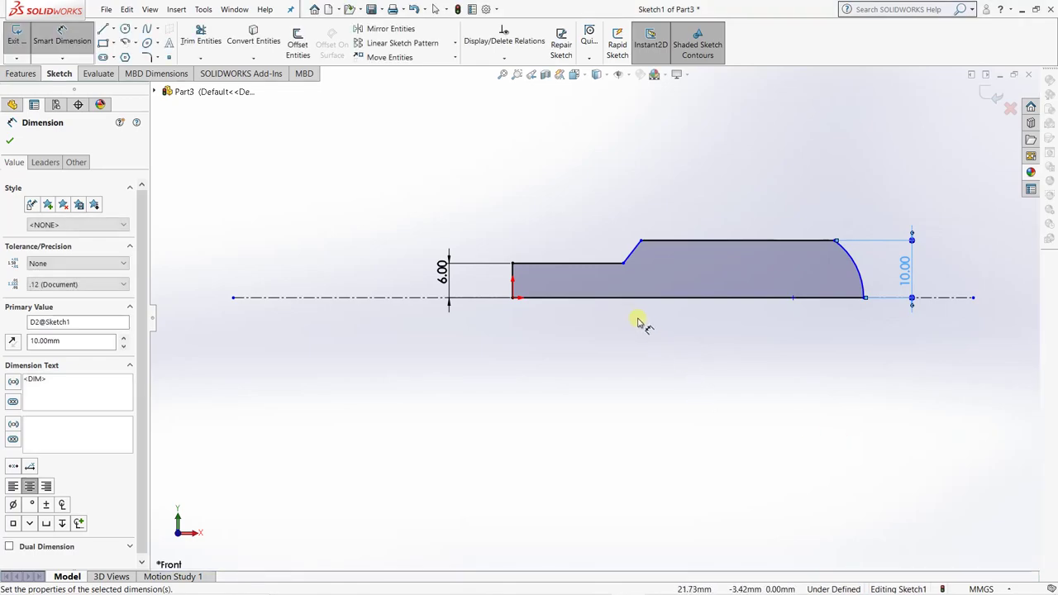
# Dimension the narrow section's top edge to a 65 mm length.
pyautogui.hotkey('alt', 'Tab')
pyautogui.hotkey('alt', 'Tab')
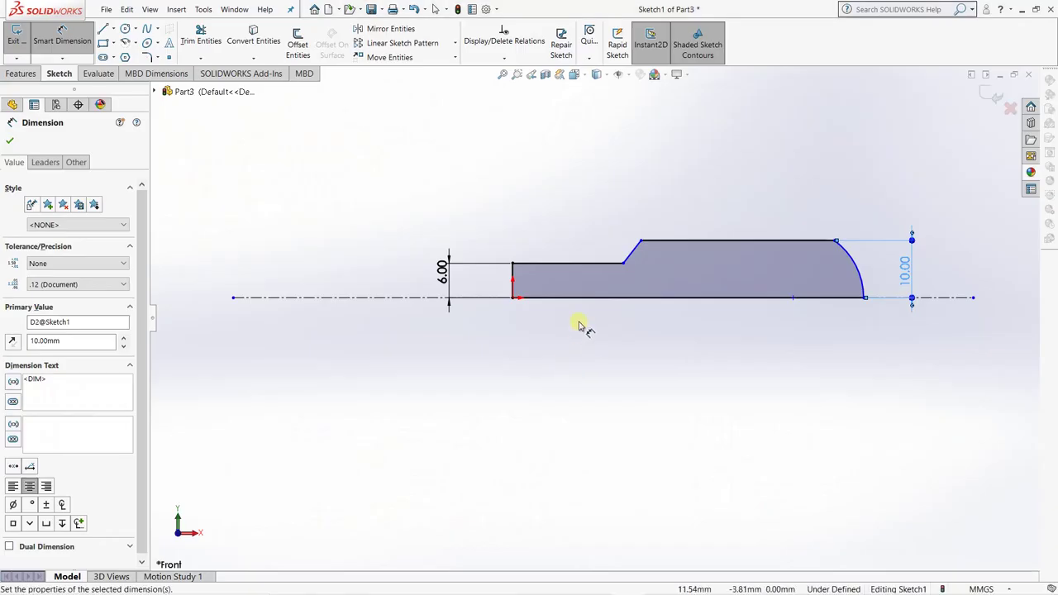
pyautogui.click(579, 266)
pyautogui.click(578, 195)
pyautogui.write('6')
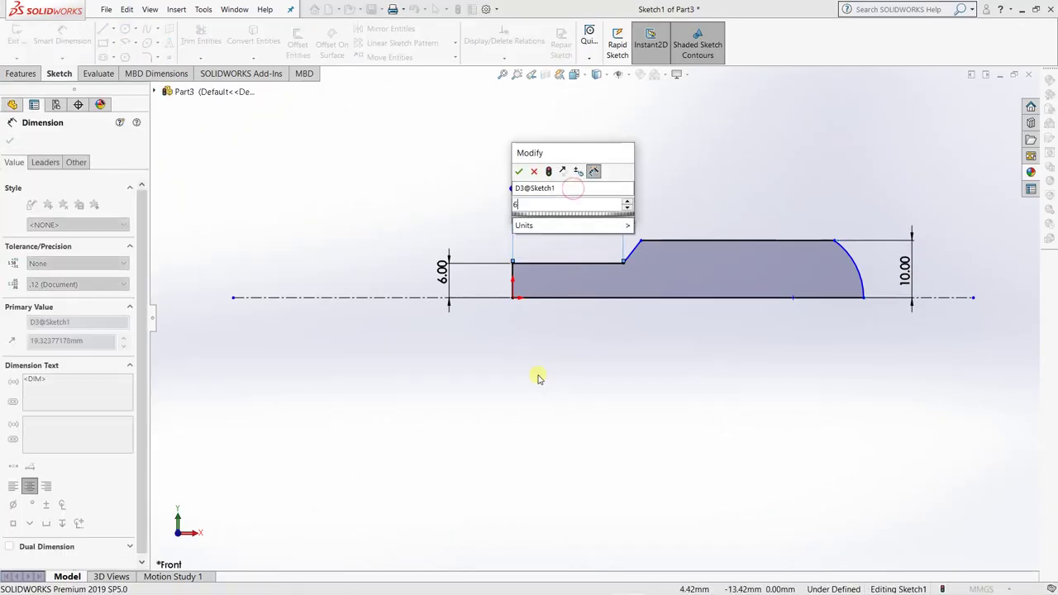
pyautogui.write('5')
pyautogui.press('Return')
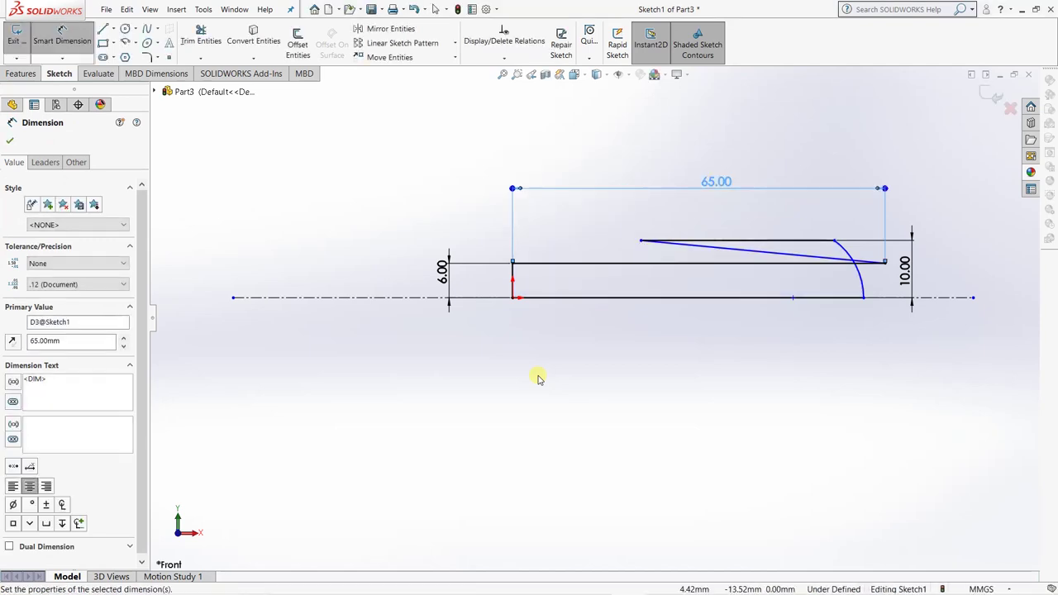
pyautogui.click(723, 341)
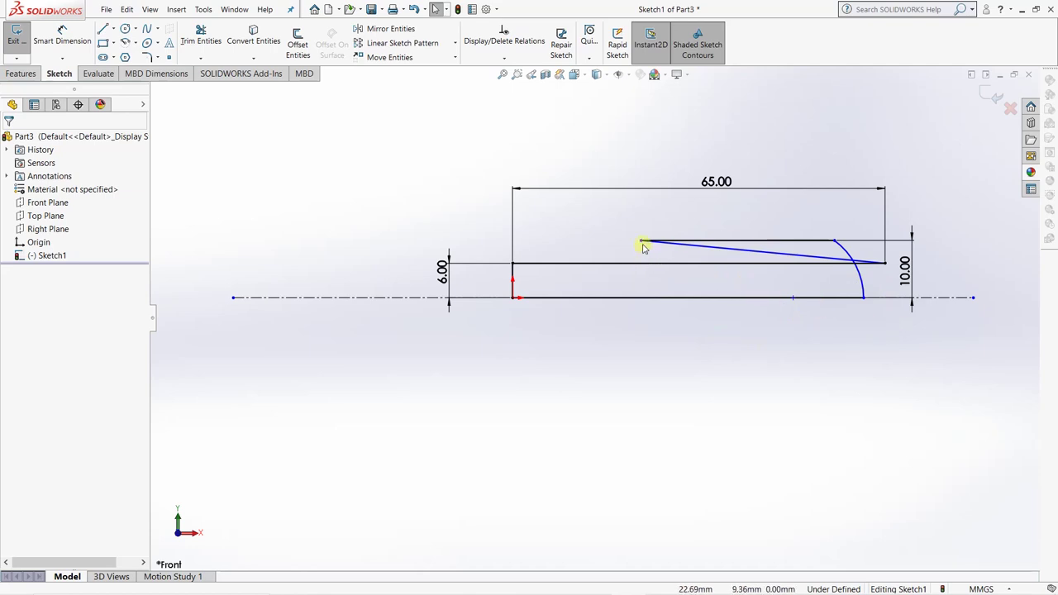
# Drag the slanted line's endpoint and the arc's top point out to the shaft end.
pyautogui.moveTo(641, 243); pyautogui.dragTo(940, 238)
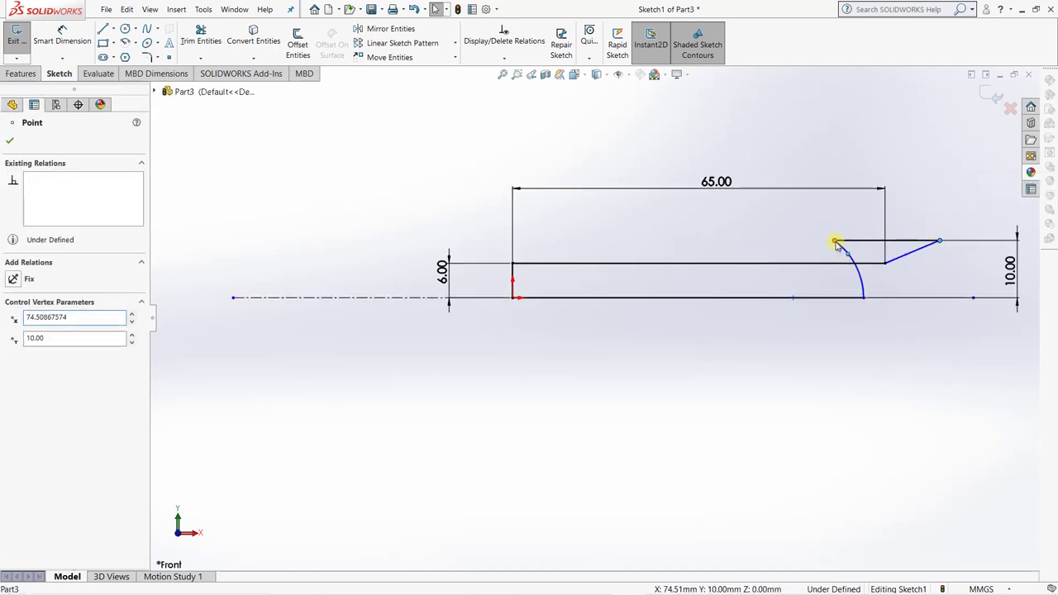
pyautogui.moveTo(836, 243); pyautogui.dragTo(999, 240)
pyautogui.press('f')
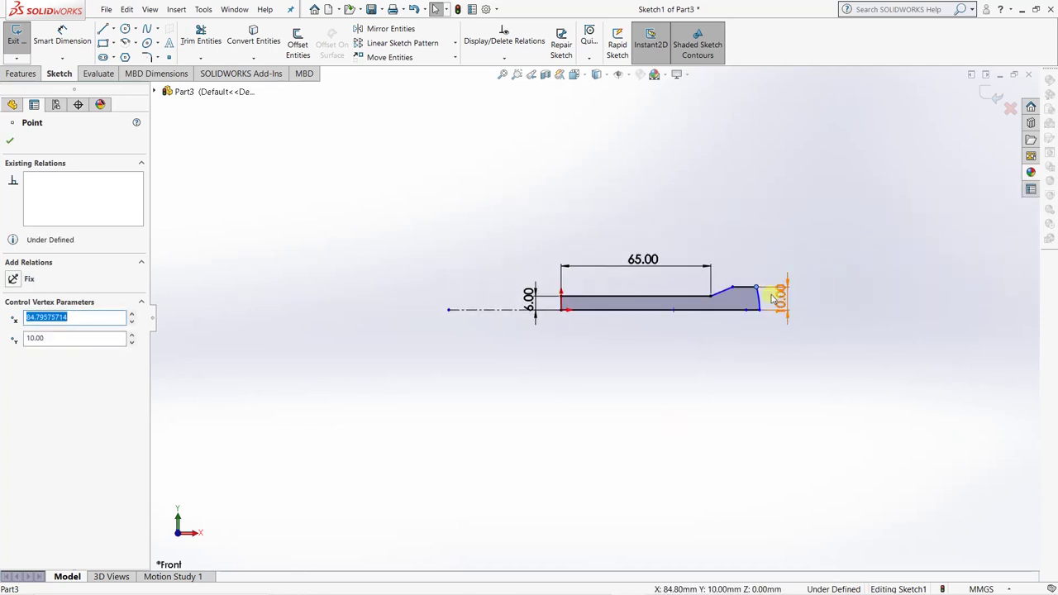
pyautogui.scroll(-5, 585, 300)
pyautogui.scroll(4, 581, 336)
pyautogui.scroll(-1, 585, 331)
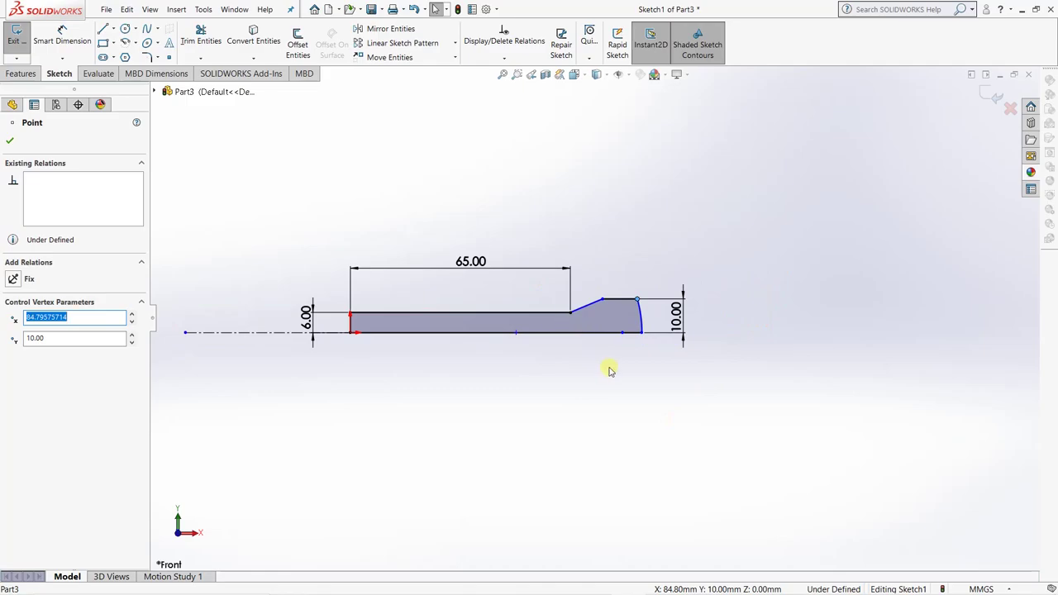
pyautogui.hotkey('alt', 'Tab')
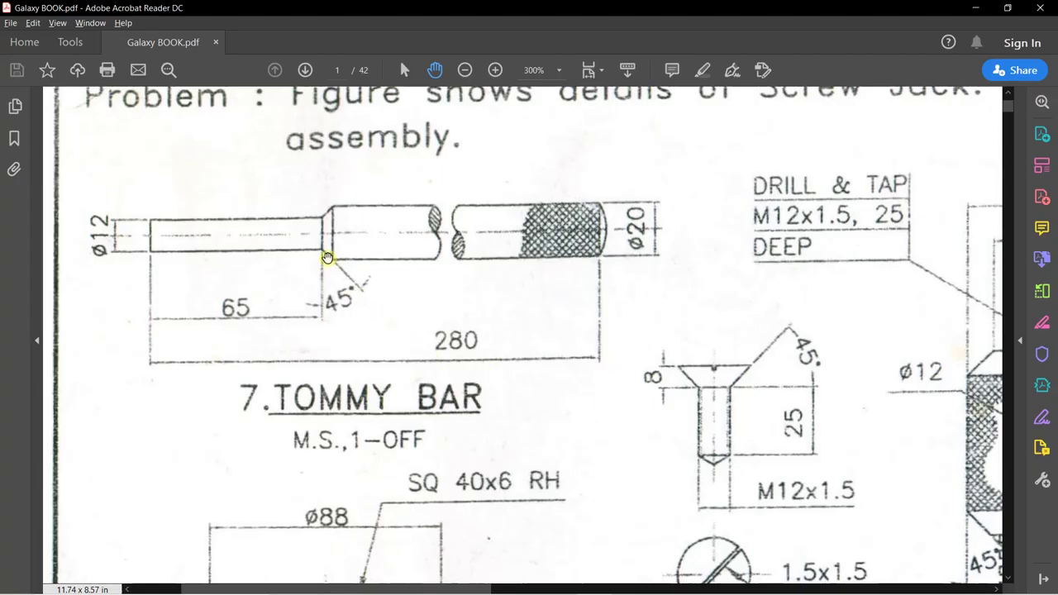
pyautogui.hotkey('alt', 'Tab')
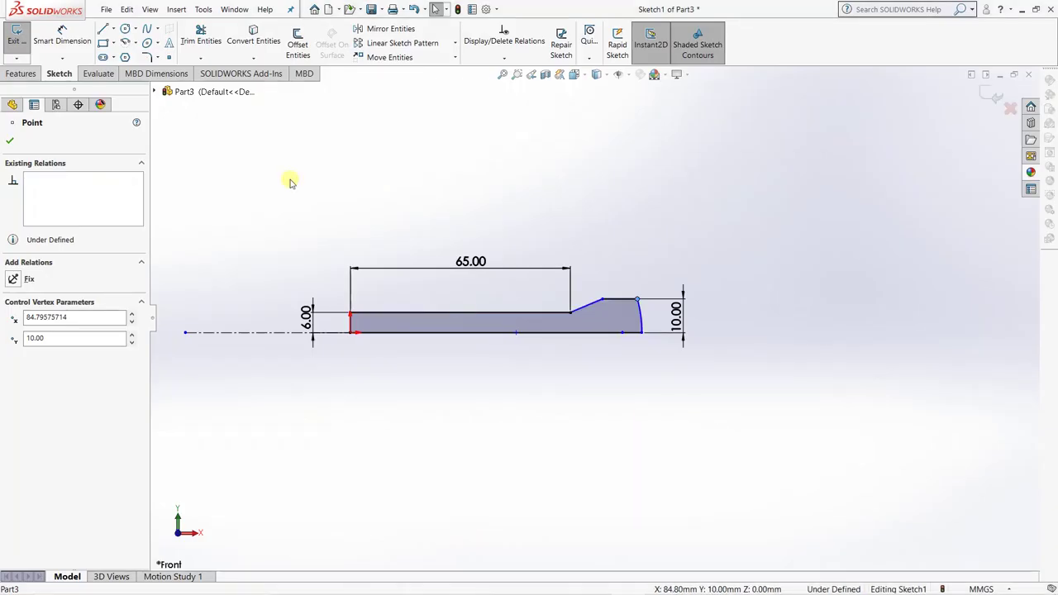
# Dimension the angle between the narrow section's top edge and the slanted chamfer edge as 135°.
pyautogui.click(62, 40)
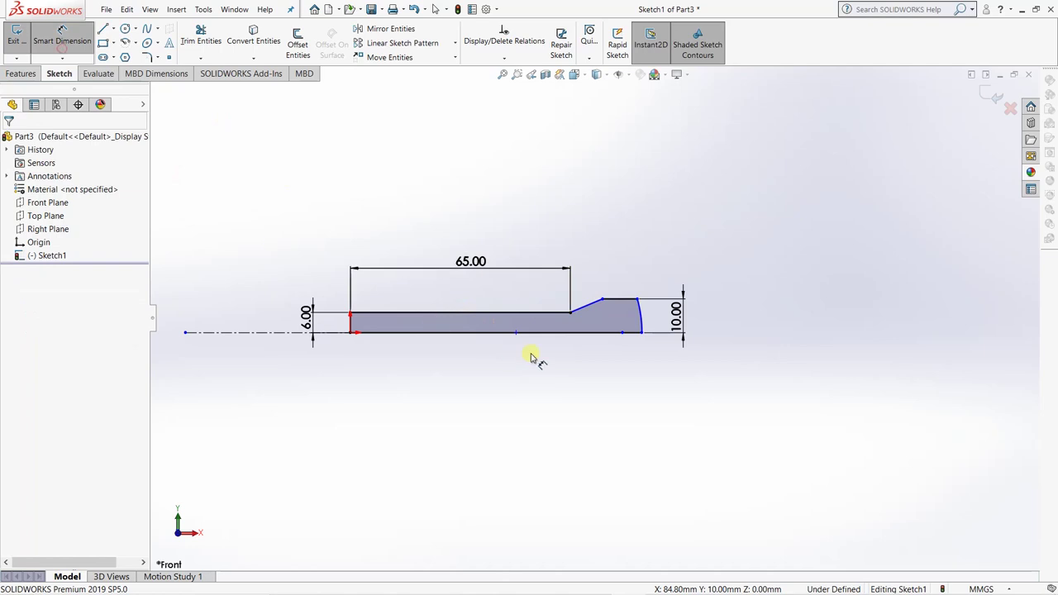
pyautogui.click(576, 312)
pyautogui.click(583, 306)
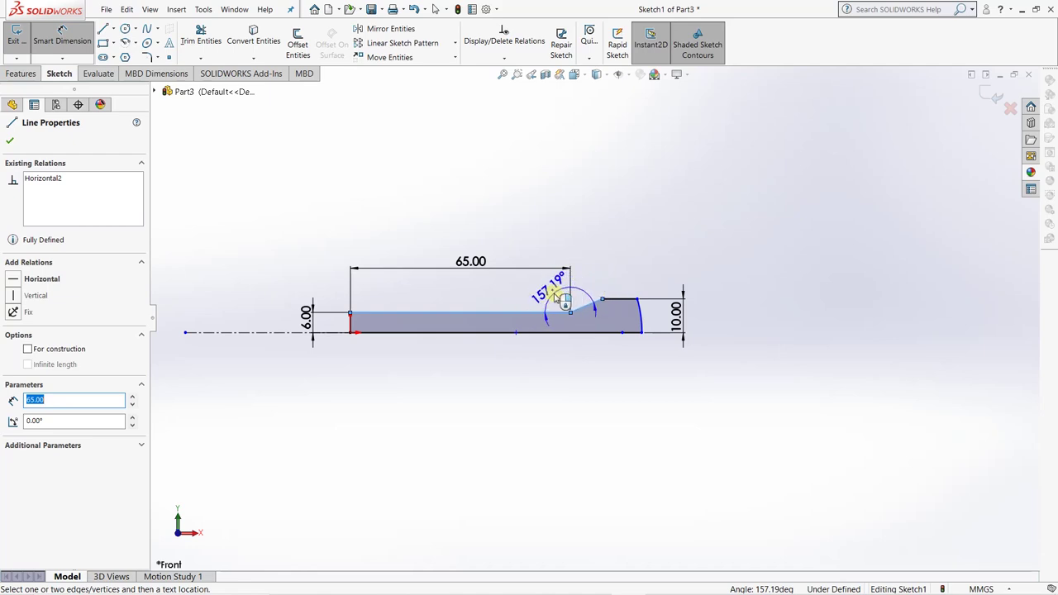
pyautogui.click(558, 295)
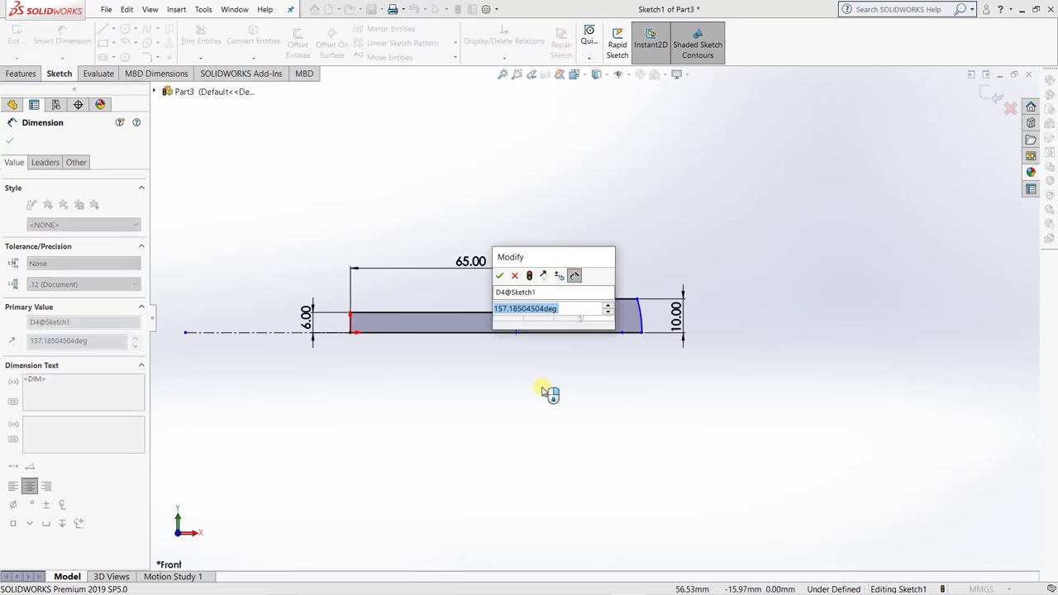
pyautogui.write('135')
pyautogui.press('Return')
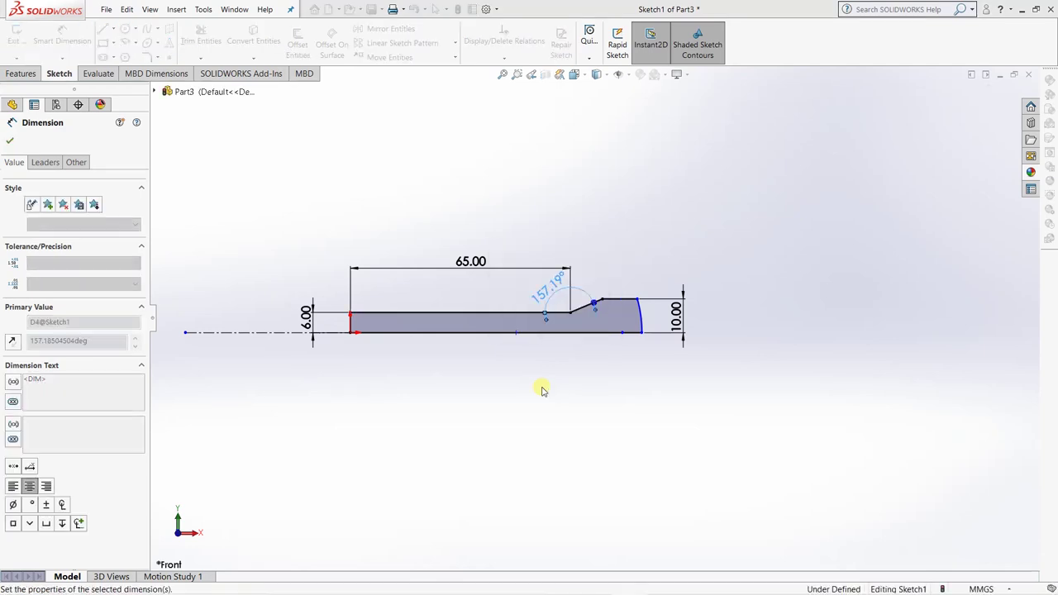
pyautogui.click(600, 383)
pyautogui.hotkey('alt', 'Tab')
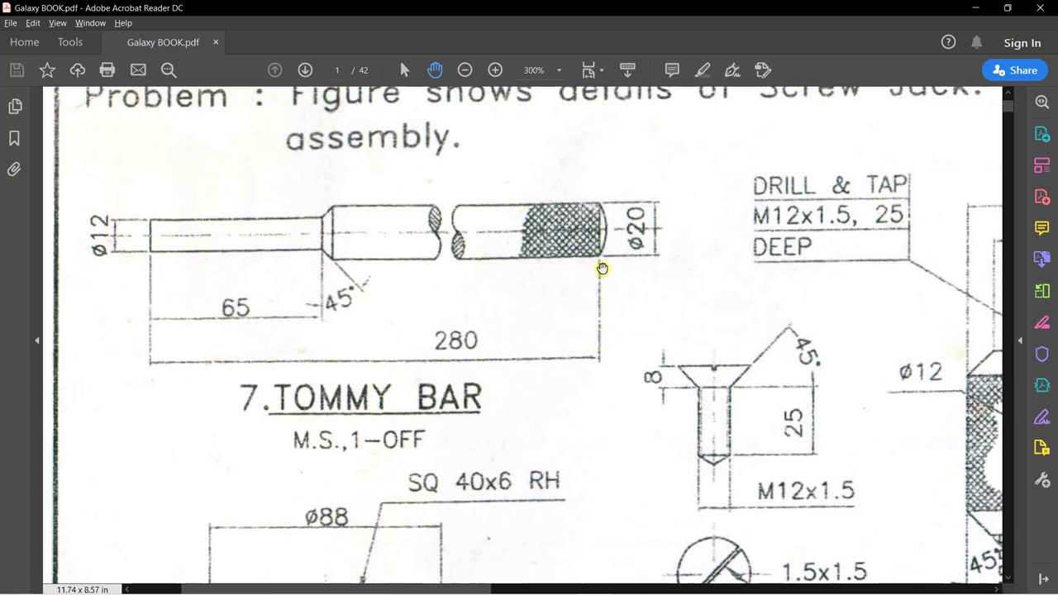
pyautogui.hotkey('alt', 'Tab')
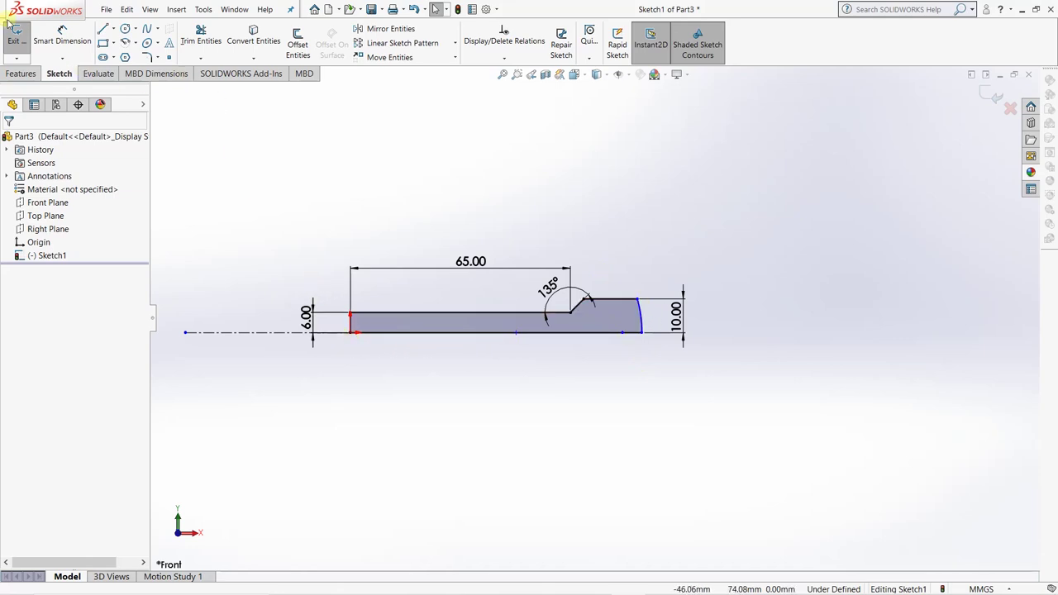
# Dimension the profile from the origin to its top-right end point as 280 mm.
pyautogui.click(68, 33)
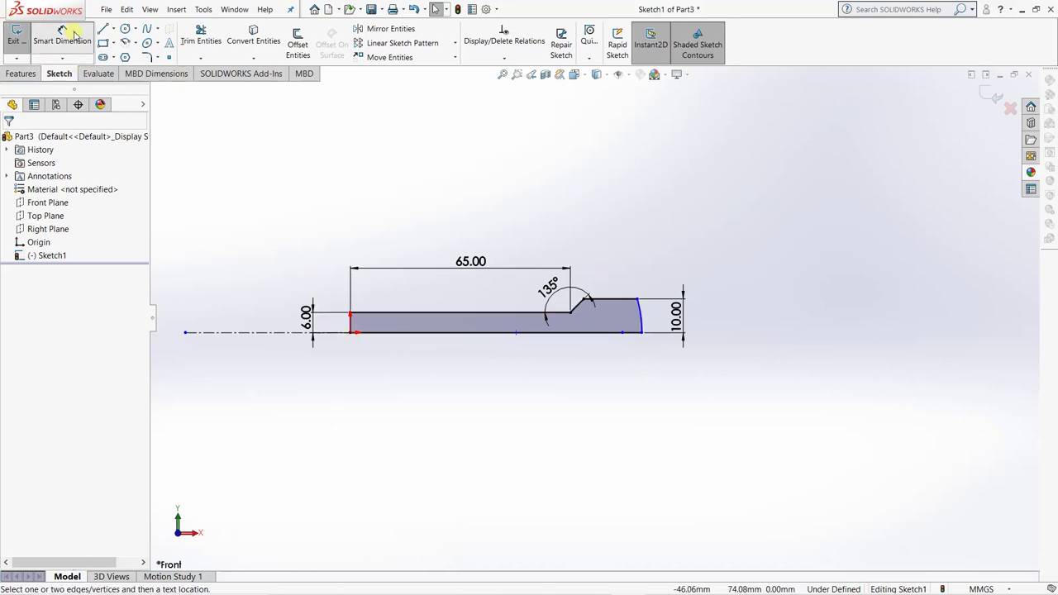
pyautogui.click(639, 300)
pyautogui.click(351, 331)
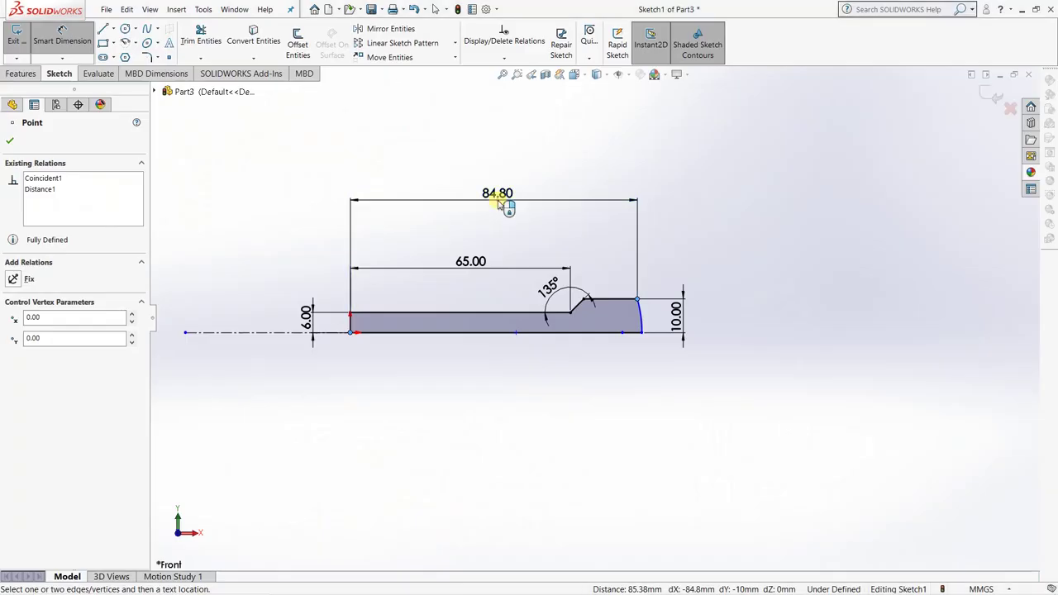
pyautogui.click(498, 201)
pyautogui.write('100')
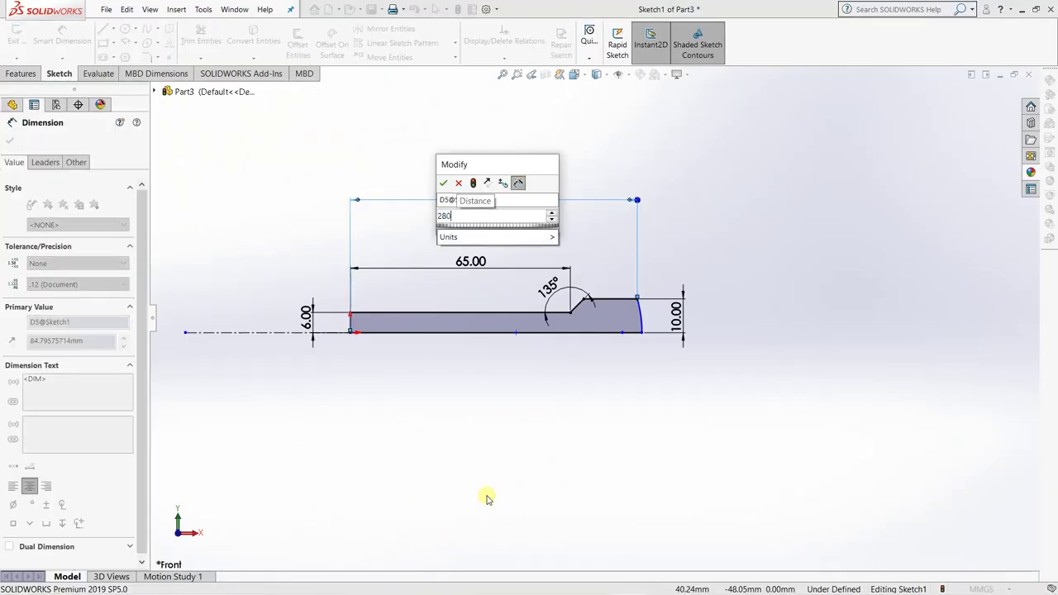
pyautogui.press('Return')
pyautogui.scroll(-2, 496, 462)
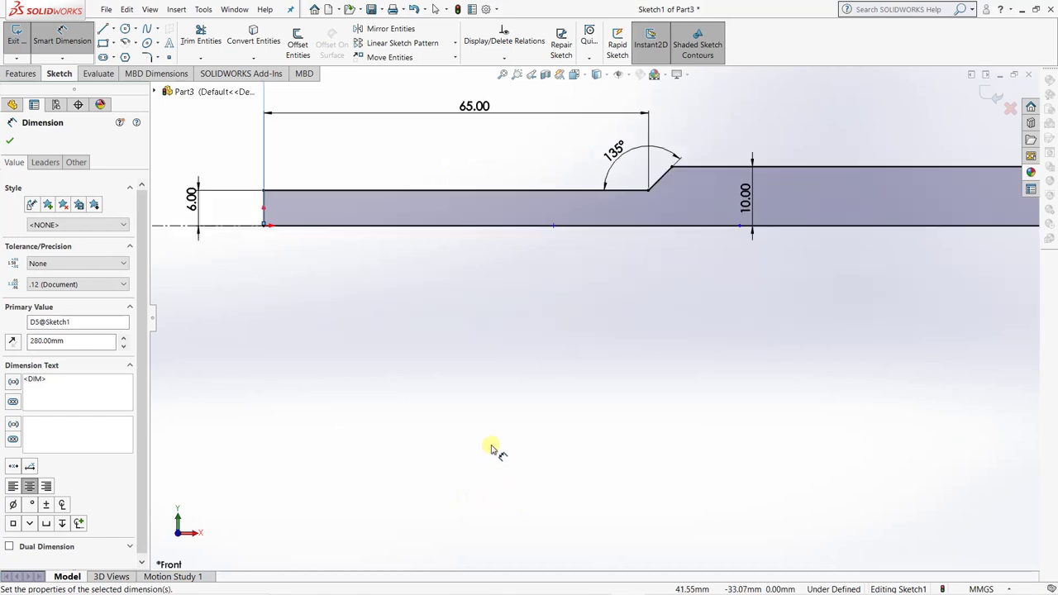
pyautogui.scroll(4, 491, 446)
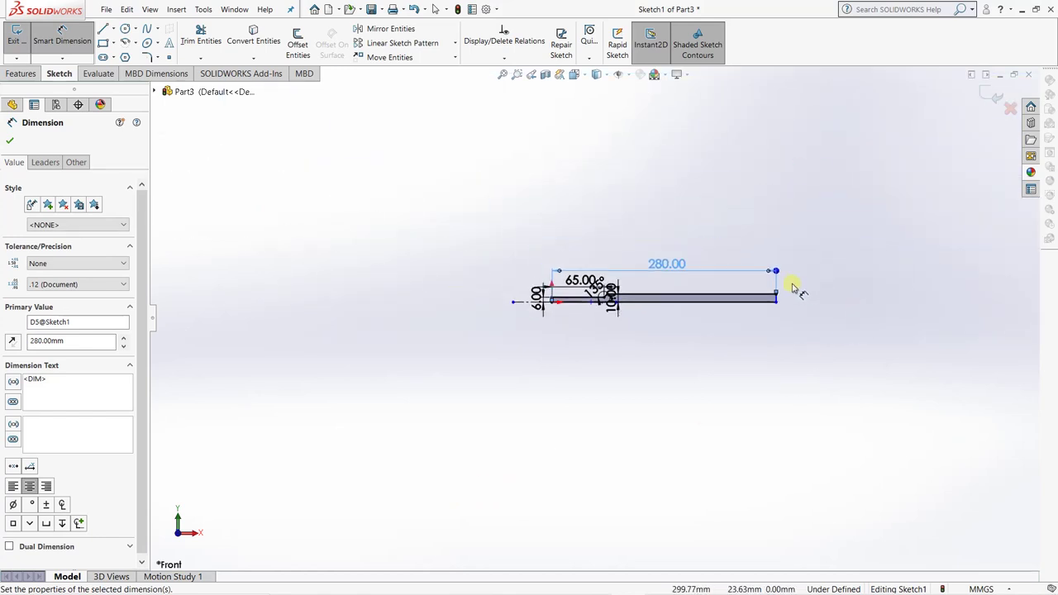
pyautogui.scroll(-2, 699, 307)
pyautogui.scroll(-4, 699, 308)
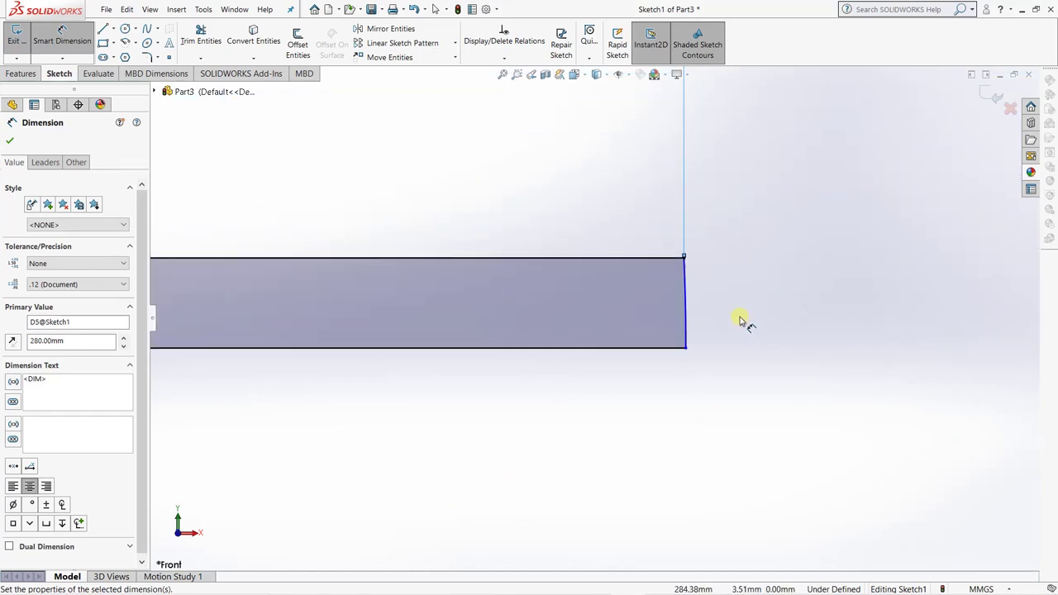
pyautogui.scroll(1, 653, 334)
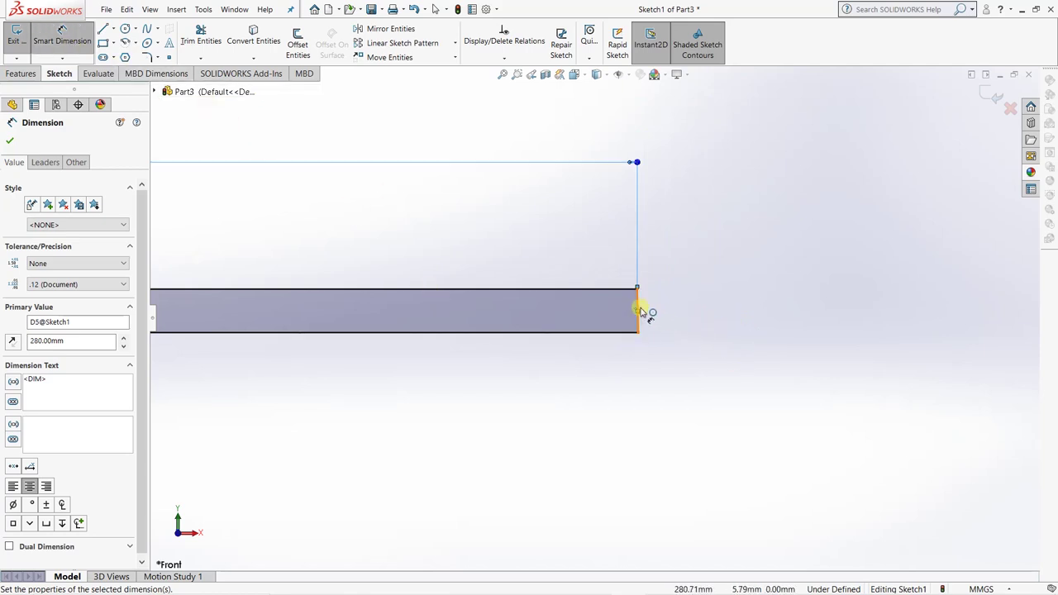
# Draw an arc from the profile's right end and set its radius to 150 mm.
pyautogui.press('a')
pyautogui.click(639, 310)
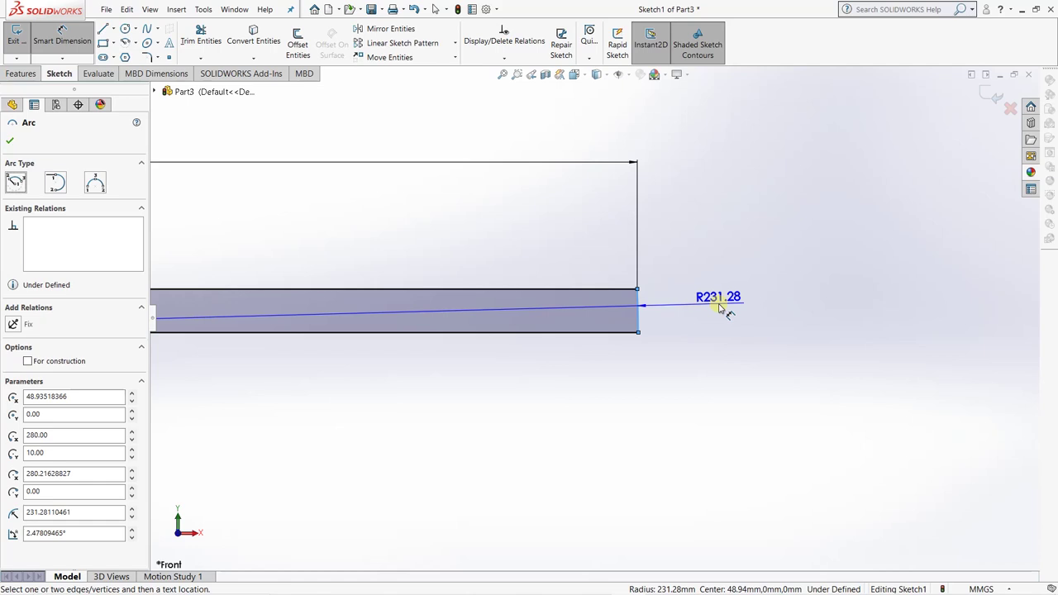
pyautogui.click(719, 308)
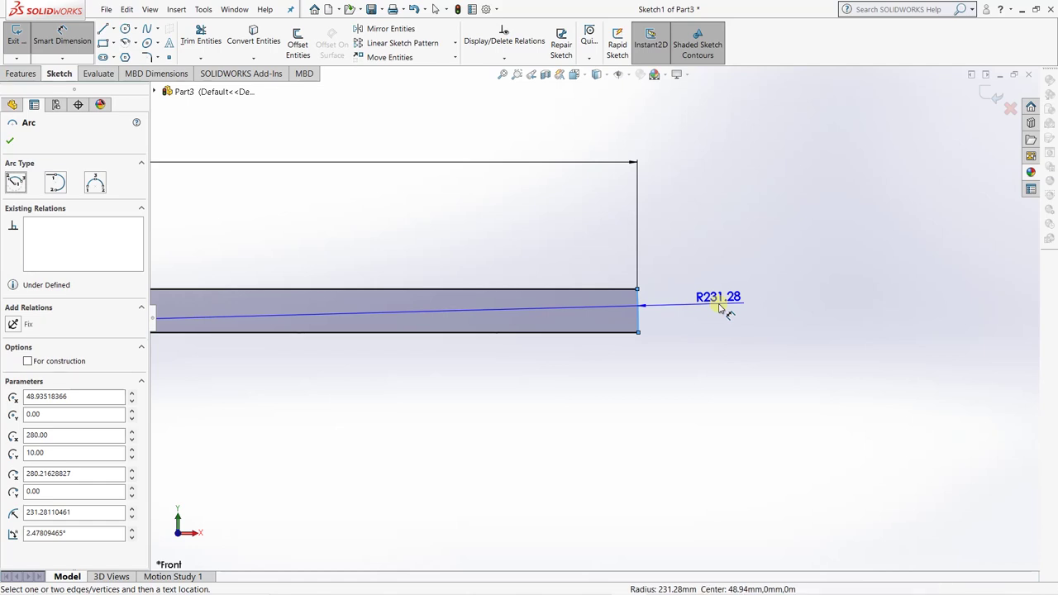
pyautogui.write('200')
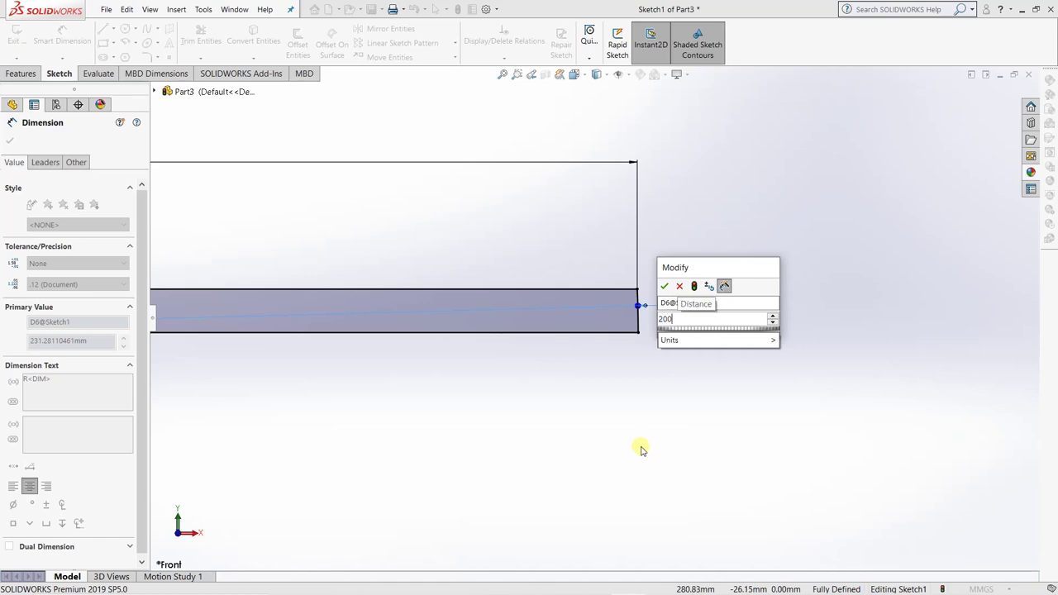
pyautogui.press('Return')
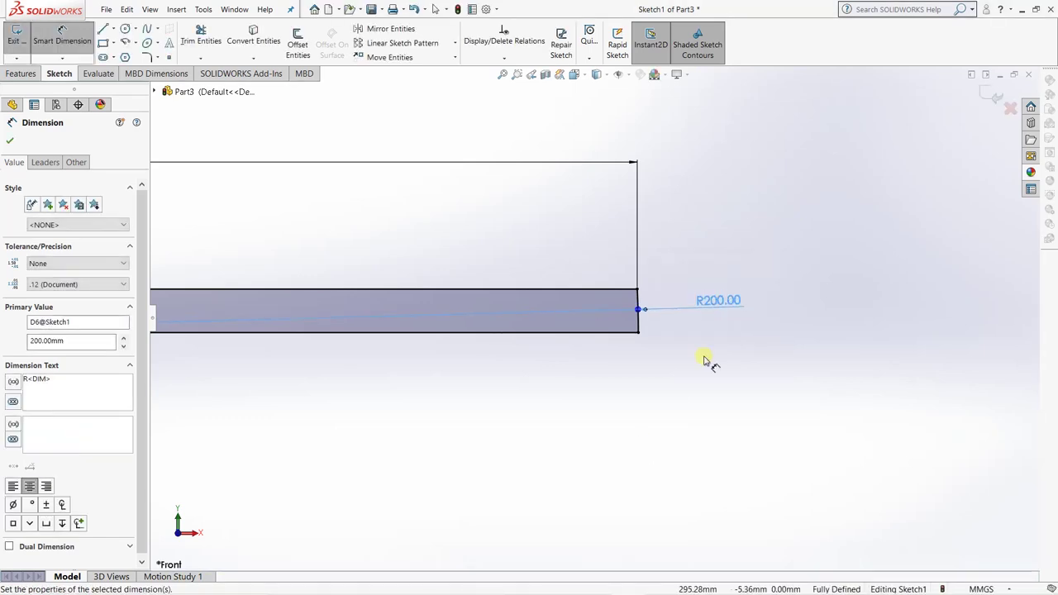
pyautogui.doubleClick(718, 301)
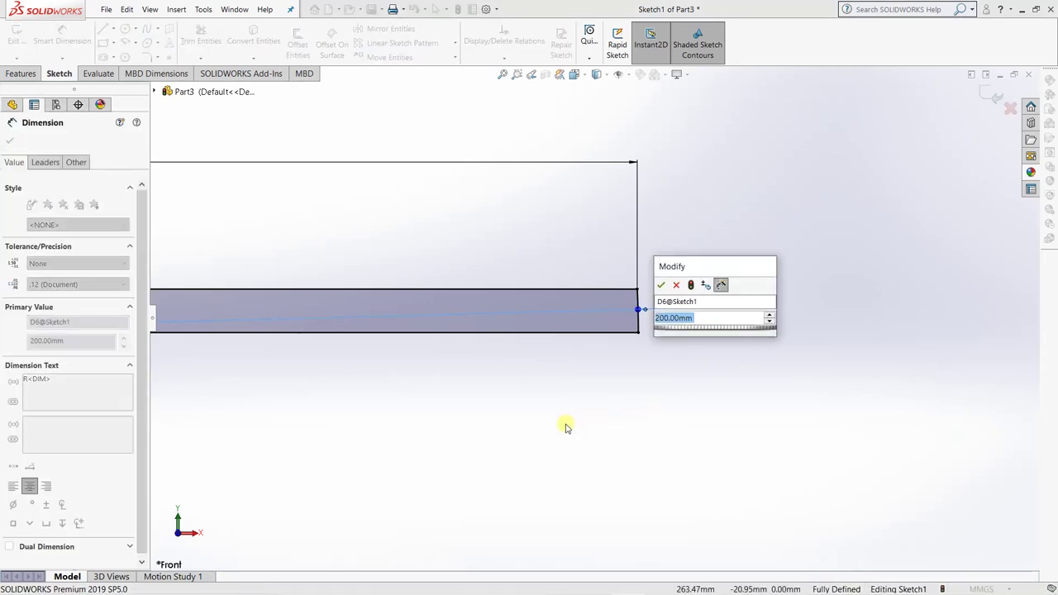
pyautogui.write('150')
pyautogui.press('Return')
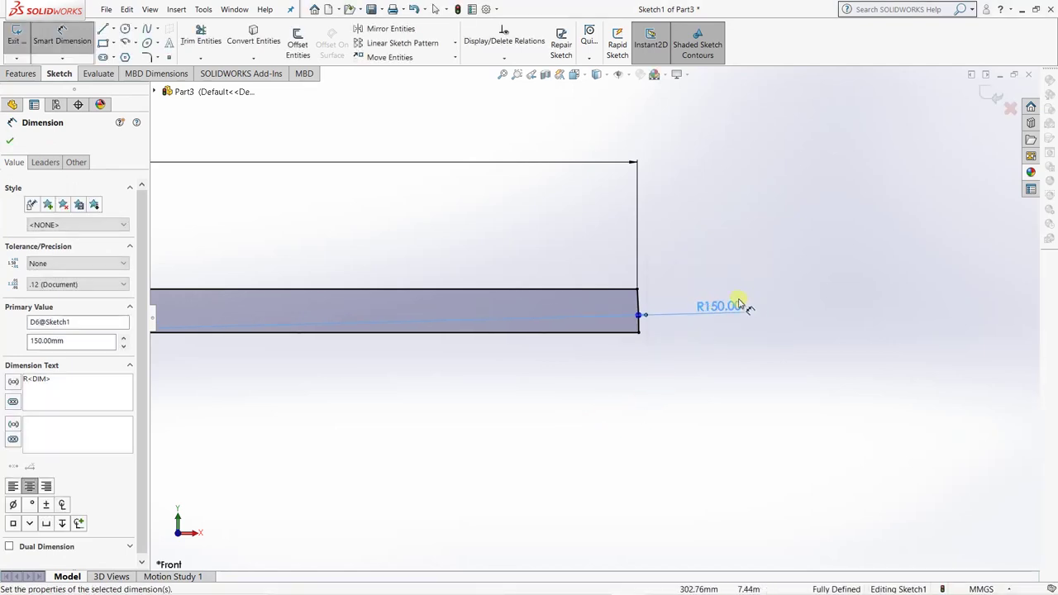
# Dimension the shaft end's corner radius, refining it from 100 to 50 to R25.
pyautogui.click(705, 341)
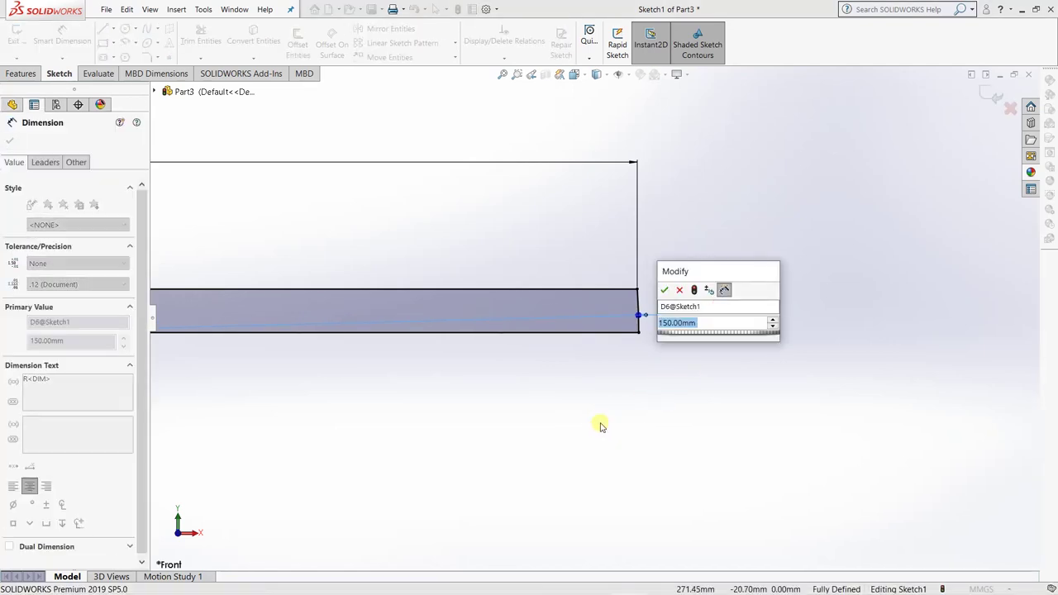
pyautogui.write('100')
pyautogui.press('Return')
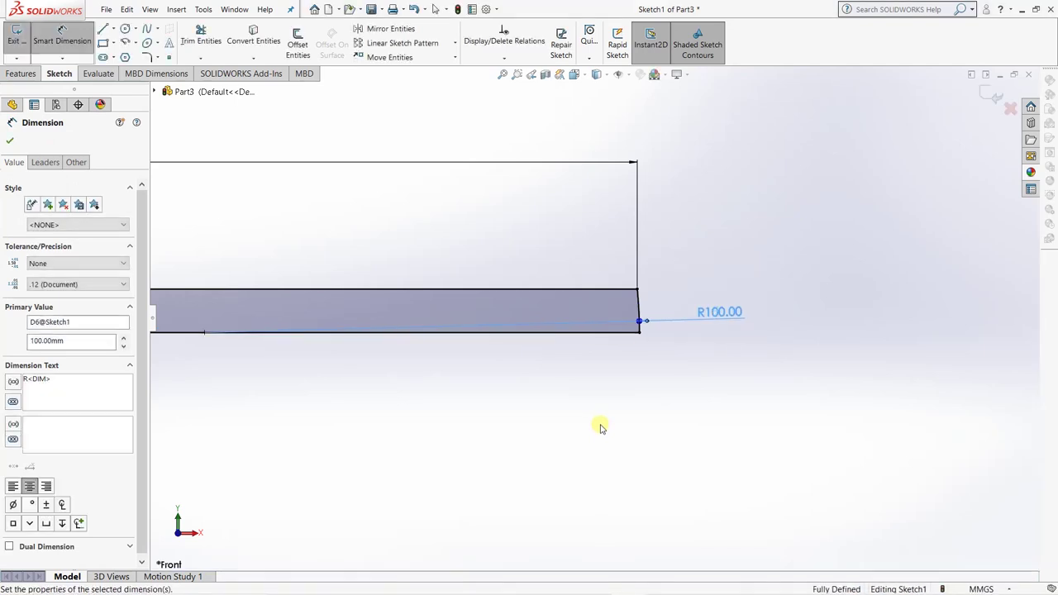
pyautogui.doubleClick(721, 314)
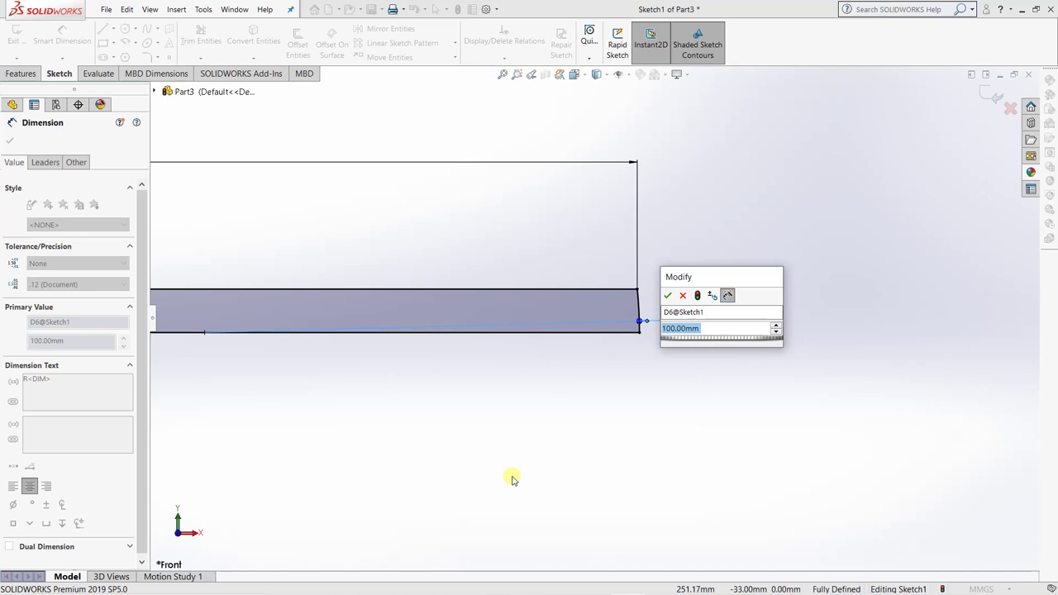
pyautogui.write('50')
pyautogui.press('Return')
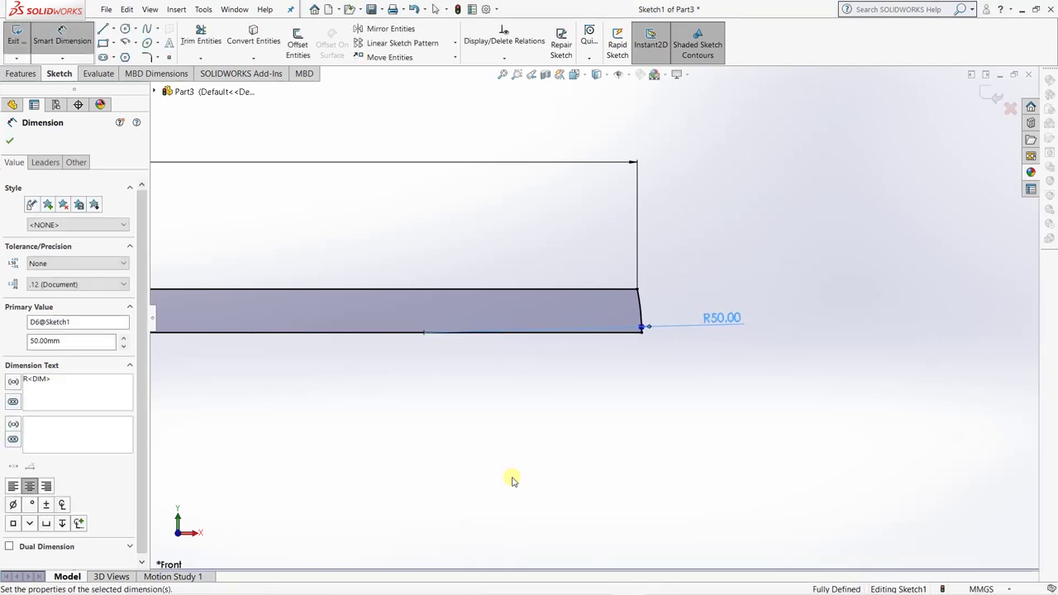
pyautogui.doubleClick(723, 321)
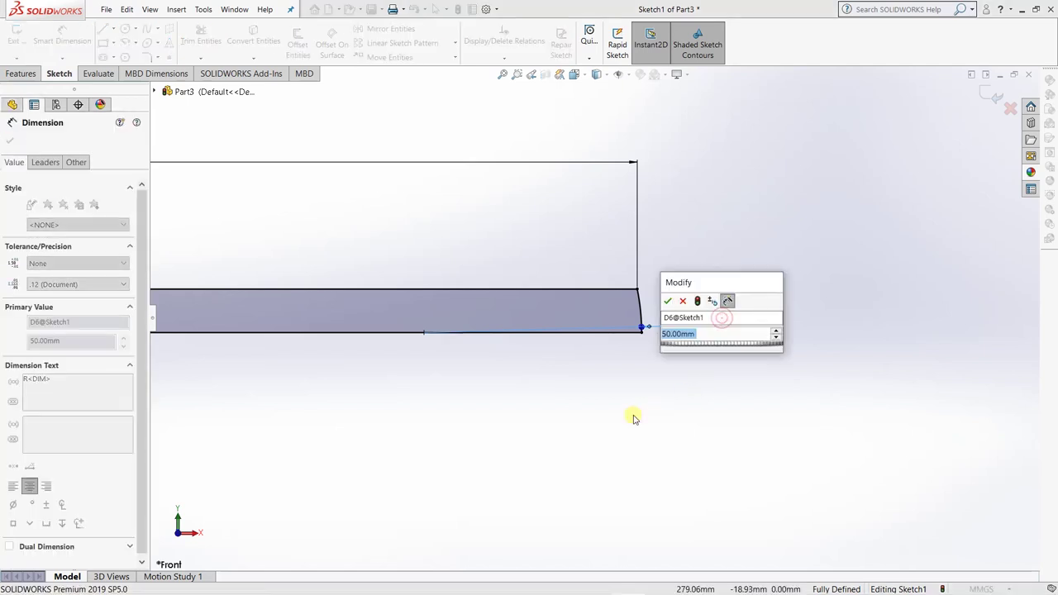
pyautogui.write('25')
pyautogui.press('Return')
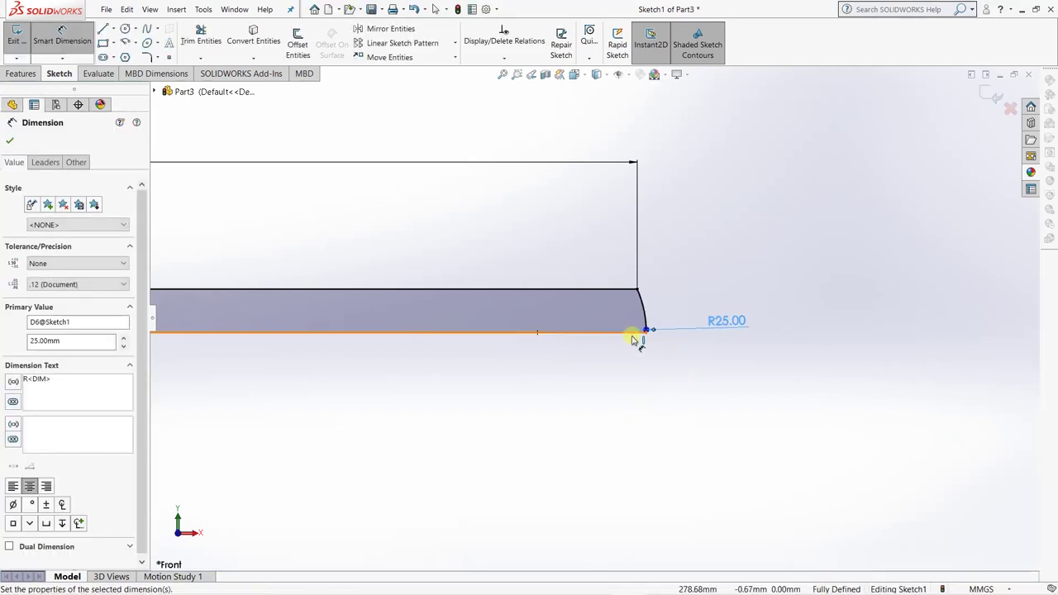
pyautogui.scroll(5, 633, 339)
pyautogui.scroll(-3, 330, 312)
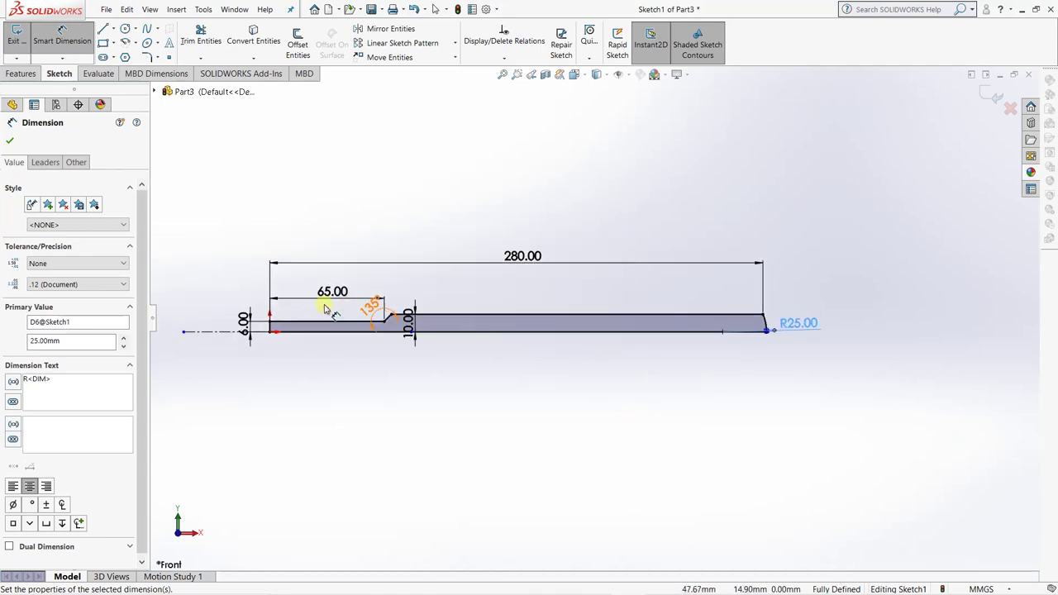
pyautogui.scroll(-3, 521, 326)
pyautogui.scroll(3, 876, 319)
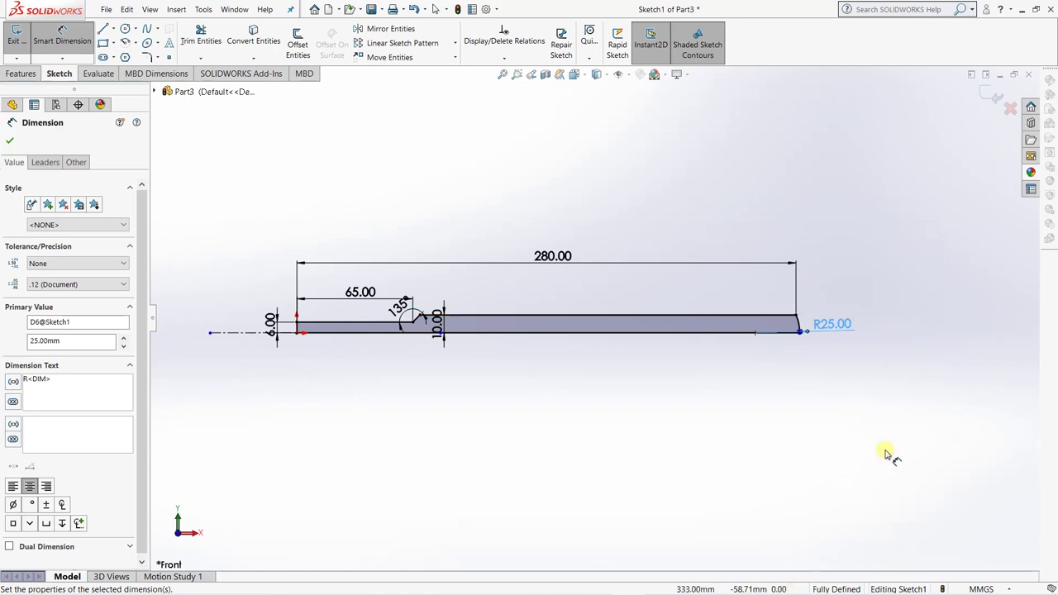
# Exit the sketch and revolve the shaft profile into a solid stepped bar.
pyautogui.click(992, 96)
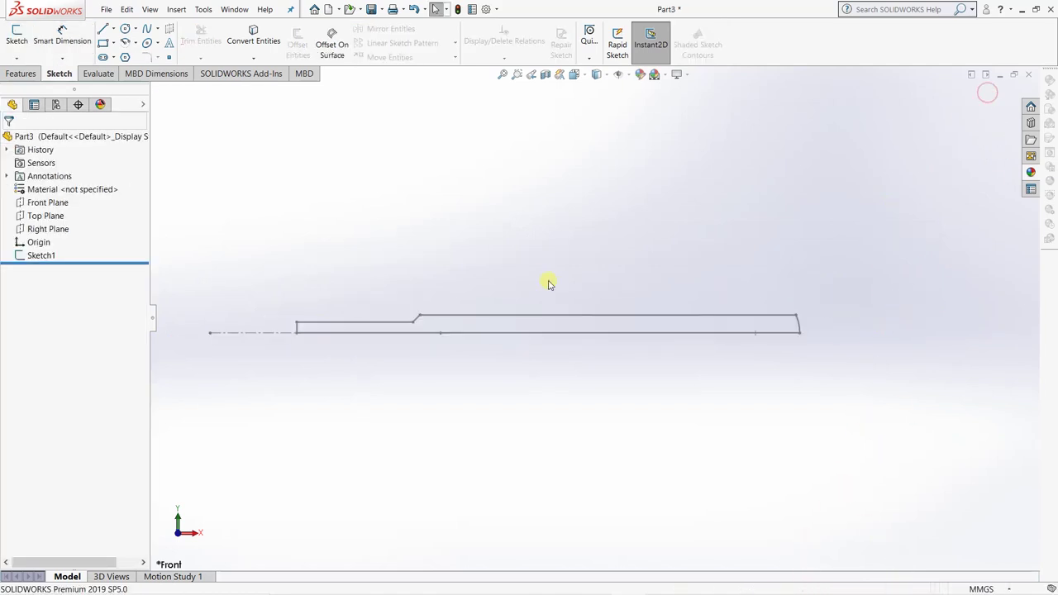
pyautogui.click(22, 74)
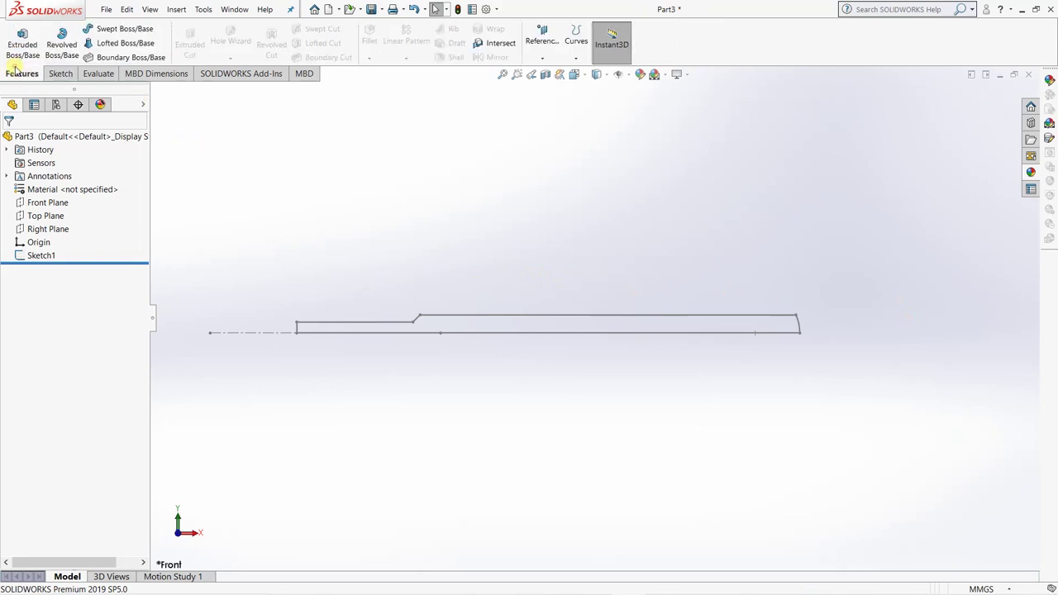
pyautogui.click(62, 50)
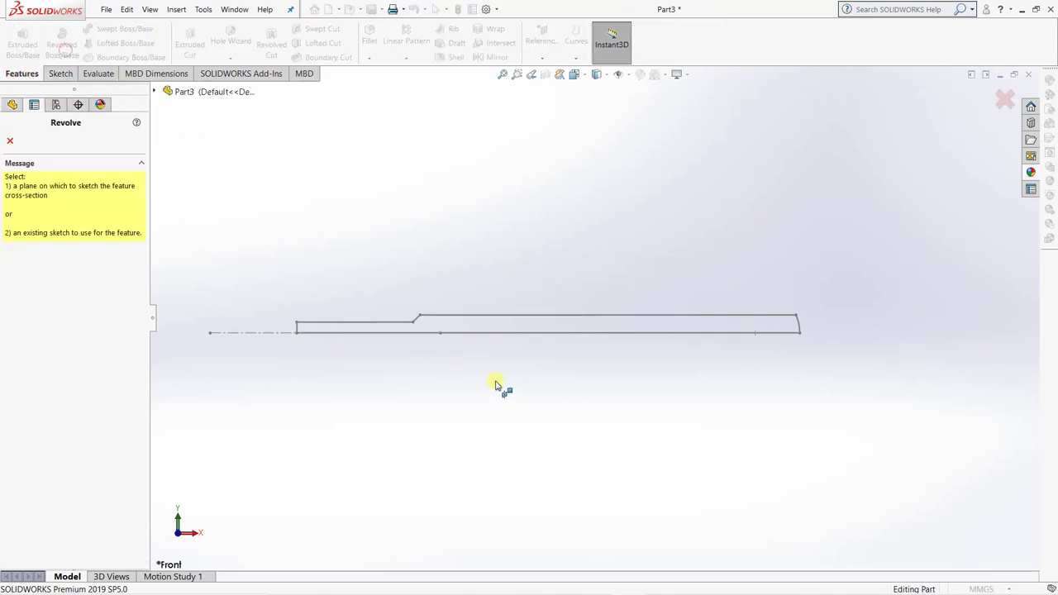
pyautogui.click(511, 333)
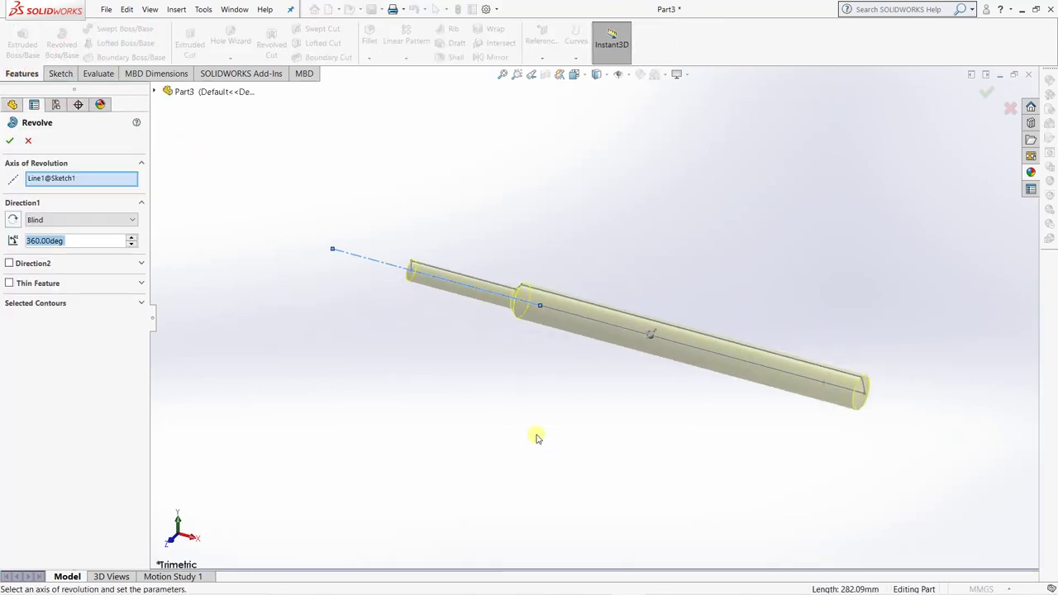
pyautogui.click(10, 141)
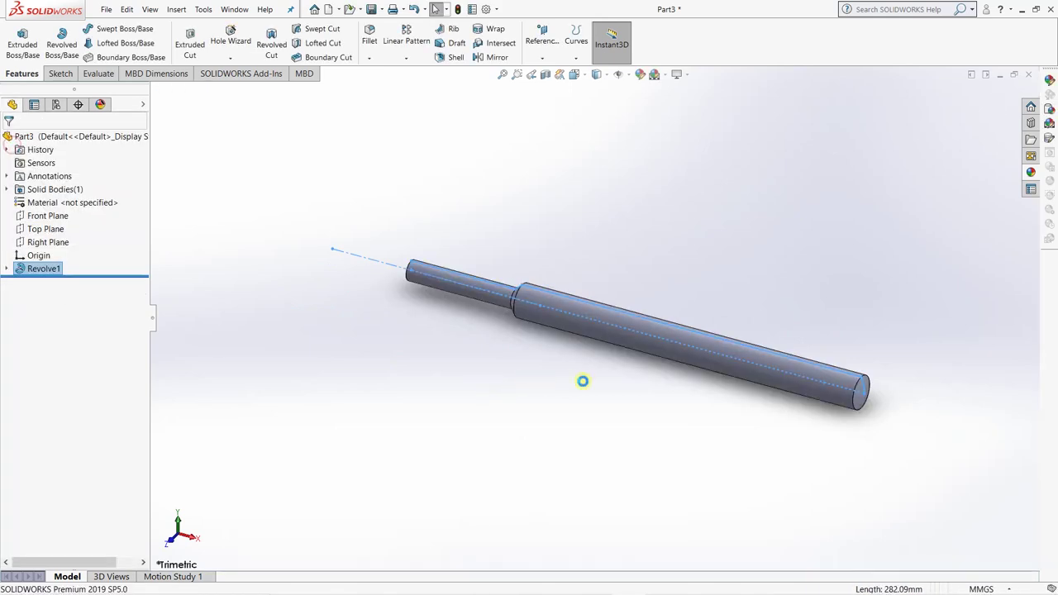
pyautogui.click(669, 409)
pyautogui.moveTo(543, 411)
pyautogui.mouseDown(button='middle')
pyautogui.moveTo(546, 385)
pyautogui.moveTo(604, 316)
pyautogui.moveTo(571, 354)
pyautogui.mouseUp(button='middle')
pyautogui.hotkey('alt', 'Tab')
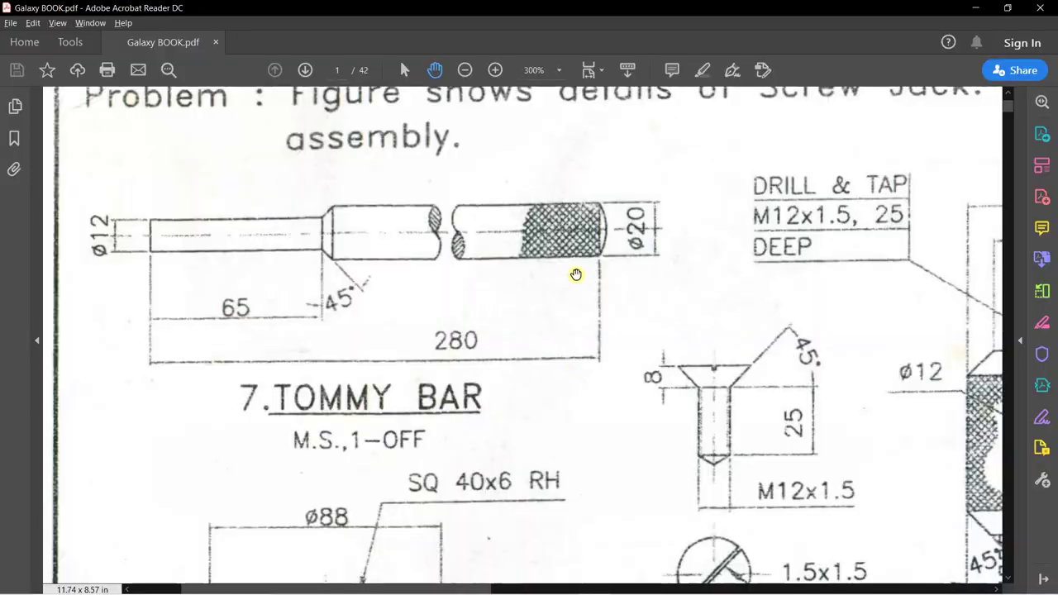
pyautogui.hotkey('alt', 'Tab')
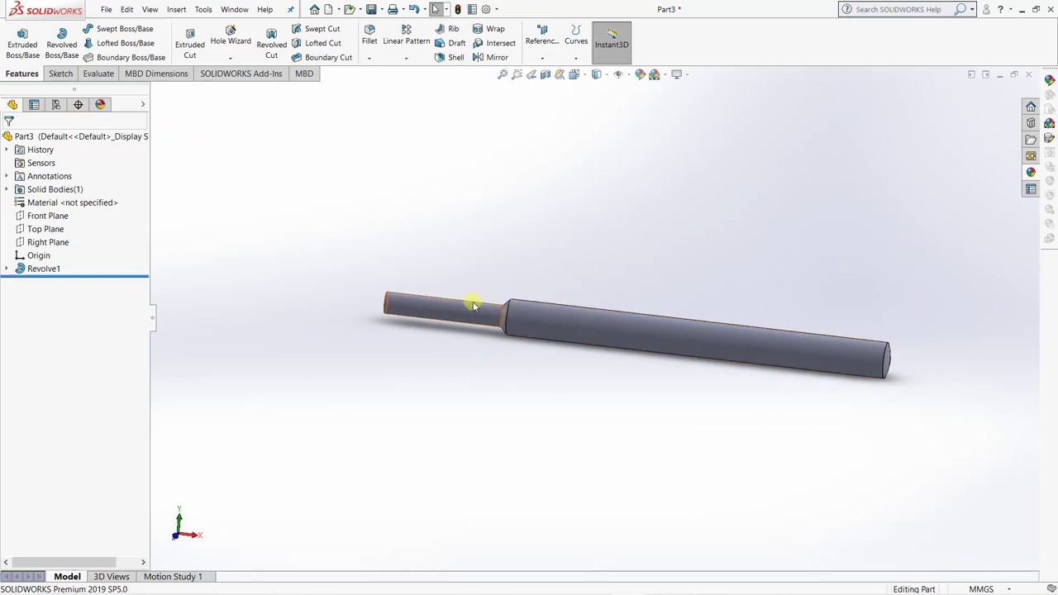
pyautogui.moveTo(588, 209); pyautogui.dragTo(524, 196, button='middle')
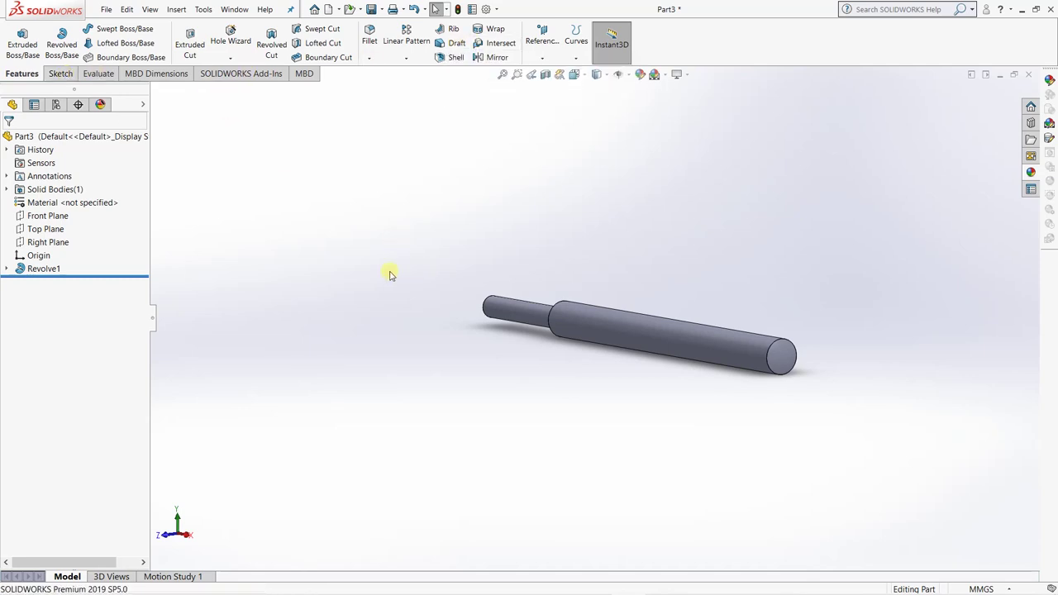
pyautogui.moveTo(390, 275); pyautogui.dragTo(537, 246, button='middle')
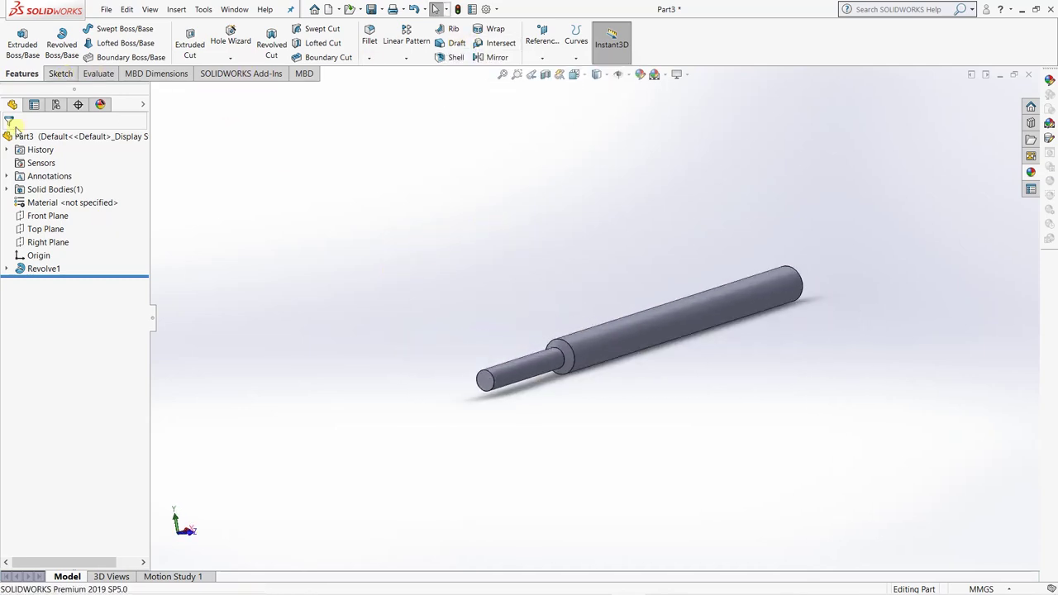
pyautogui.click(61, 74)
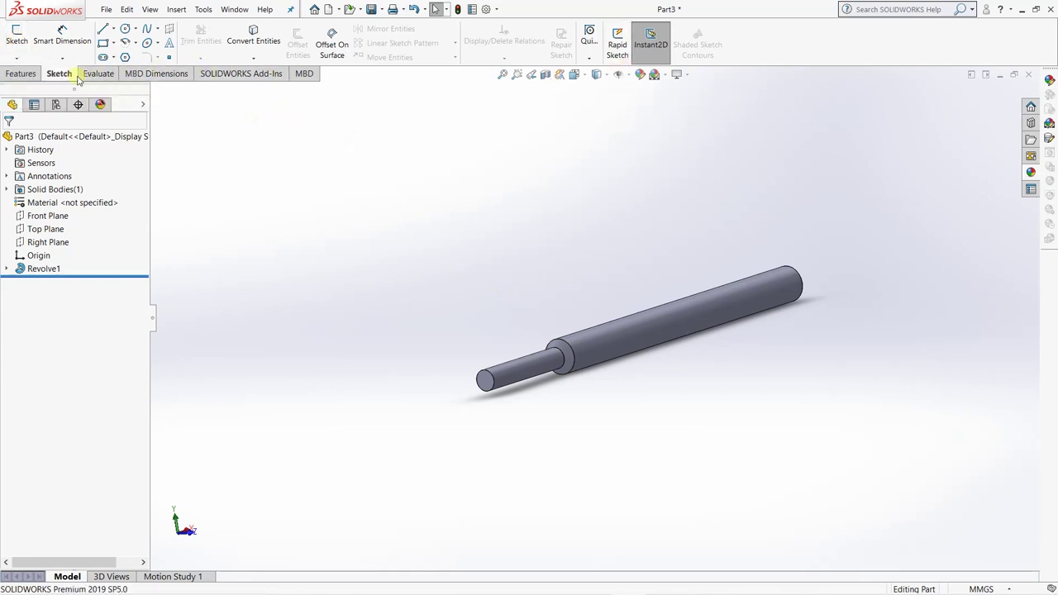
# Start a new reference plane using the Right Plane as its reference.
pyautogui.click(21, 73)
pyautogui.click(539, 60)
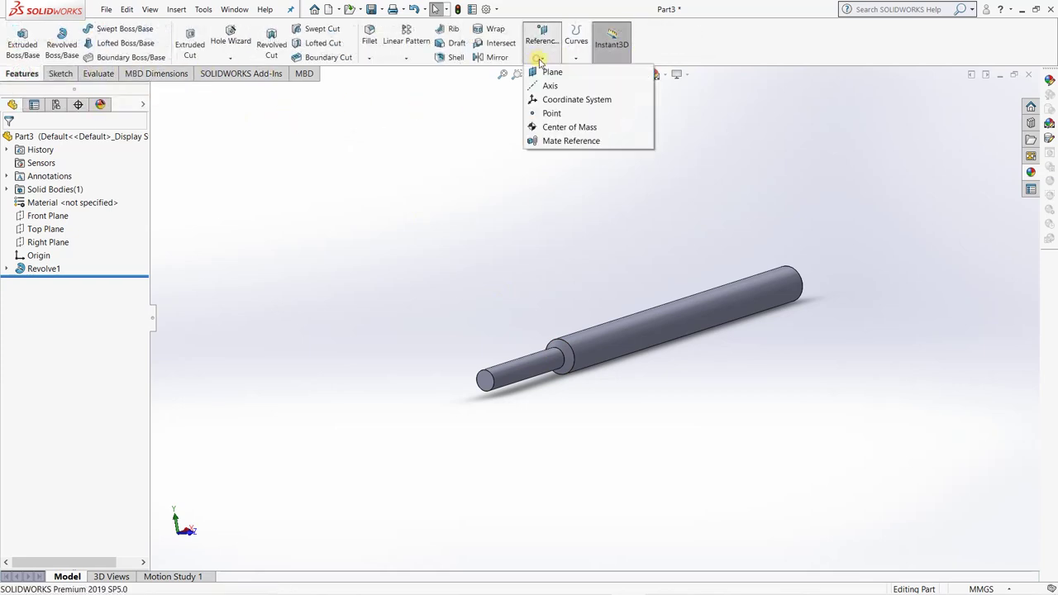
pyautogui.click(561, 76)
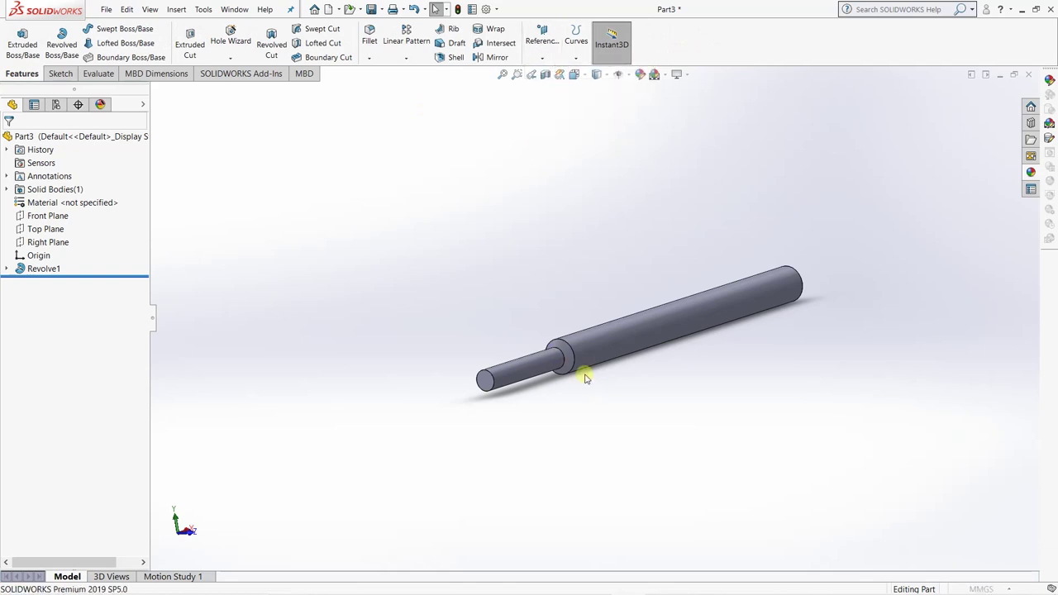
pyautogui.scroll(-3, 592, 372)
pyautogui.scroll(-3, 592, 372)
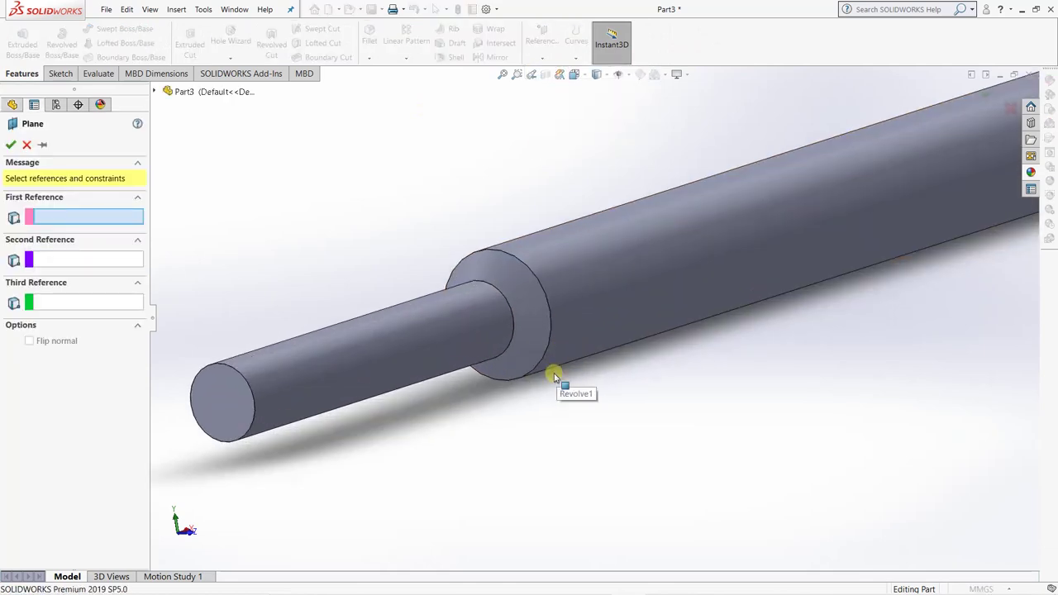
pyautogui.scroll(2, 562, 380)
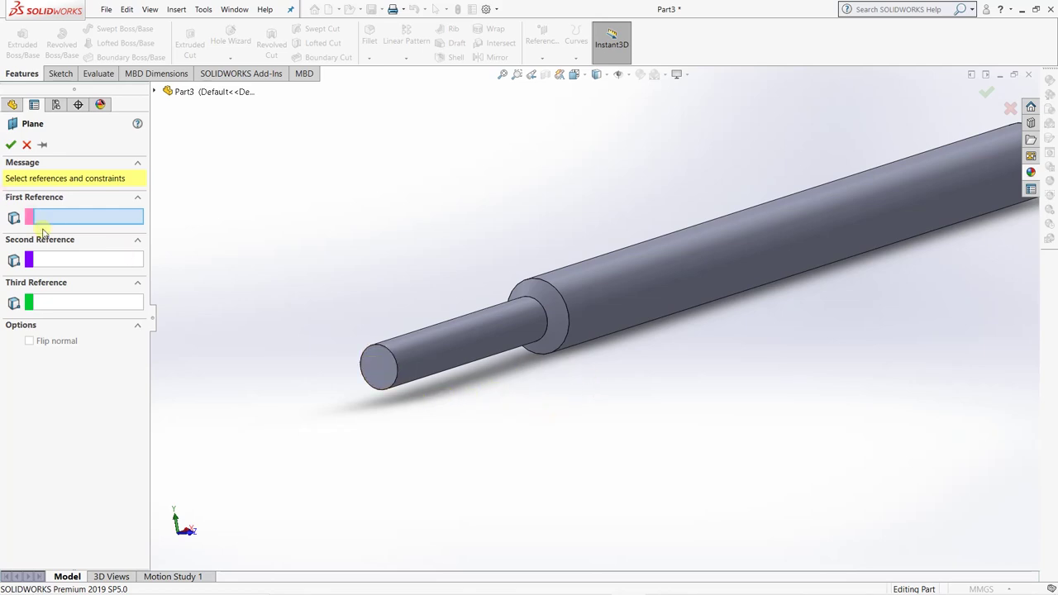
pyautogui.click(153, 94)
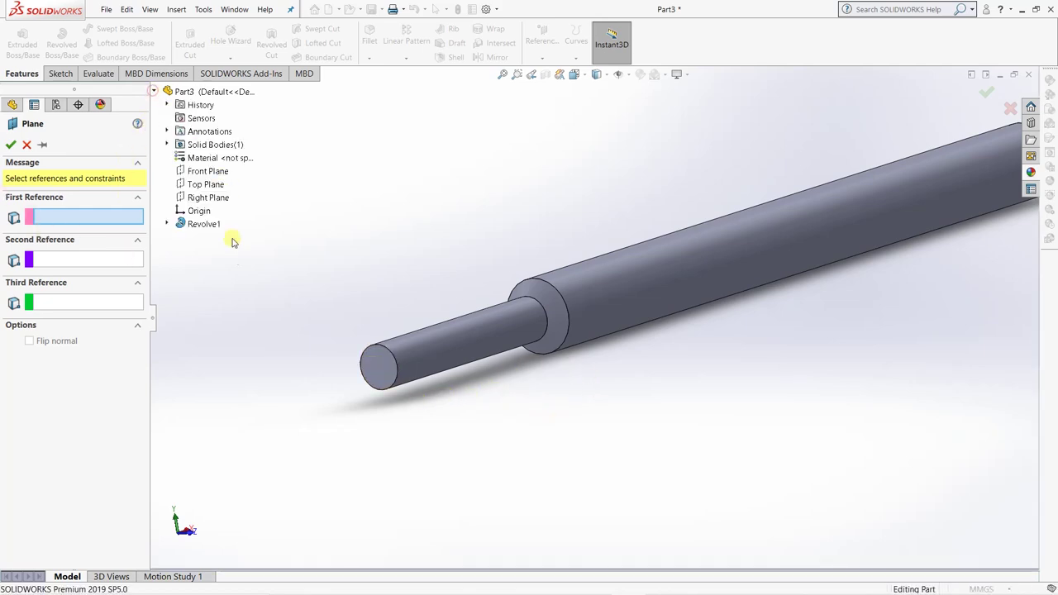
pyautogui.click(207, 198)
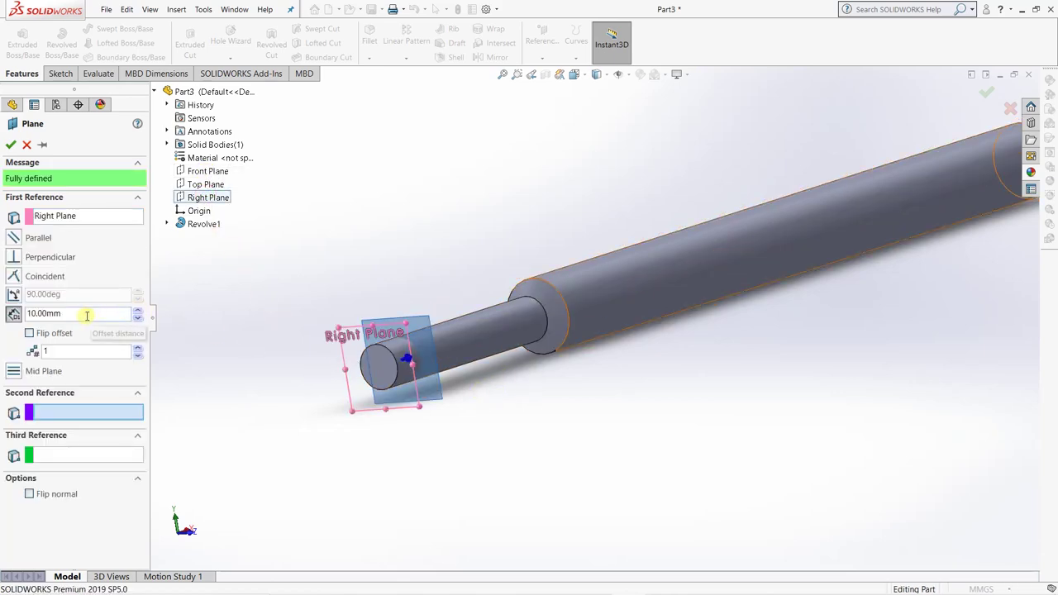
# Offset the plane 67 mm so it sits at the shaft's shoulder, and accept it.
pyautogui.moveTo(649, 413); pyautogui.dragTo(583, 413, button='middle')
pyautogui.scroll(3, 518, 428)
pyautogui.scroll(-2, 428, 350)
pyautogui.scroll(-1, 429, 351)
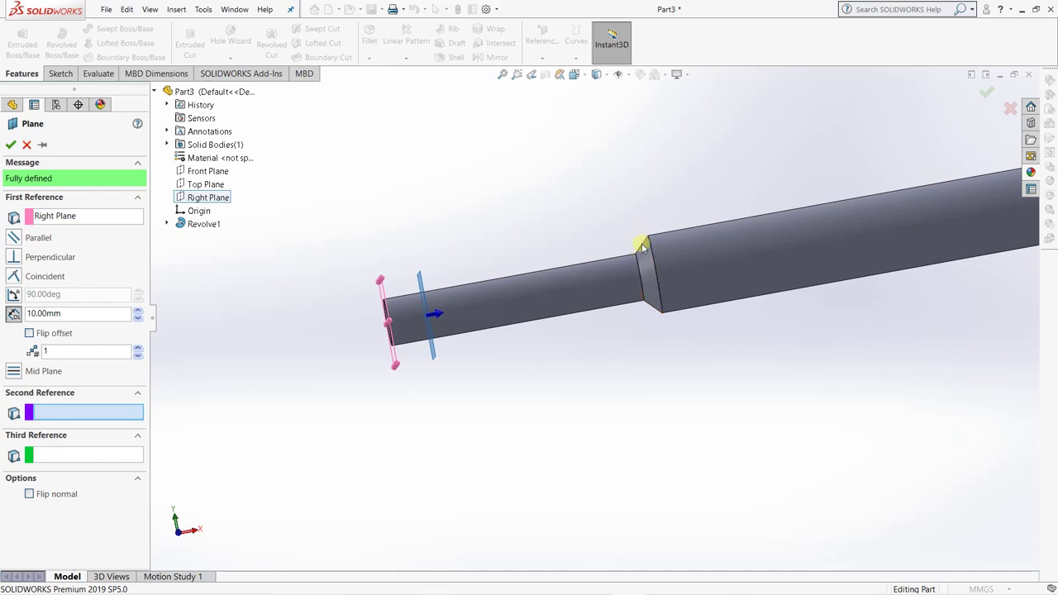
pyautogui.doubleClick(70, 314)
pyautogui.write('67')
pyautogui.press('Return')
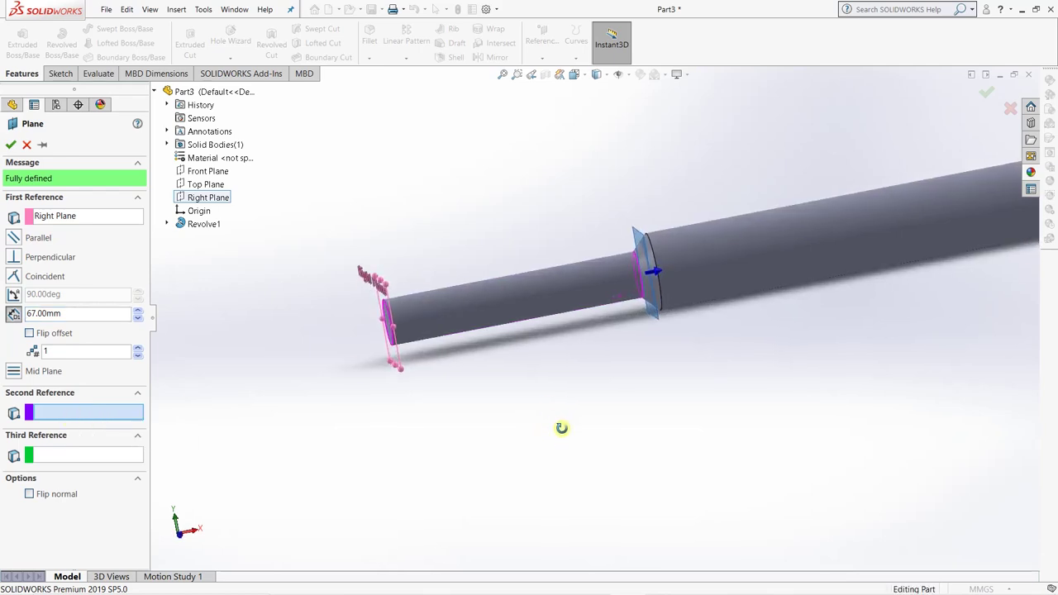
pyautogui.click(10, 144)
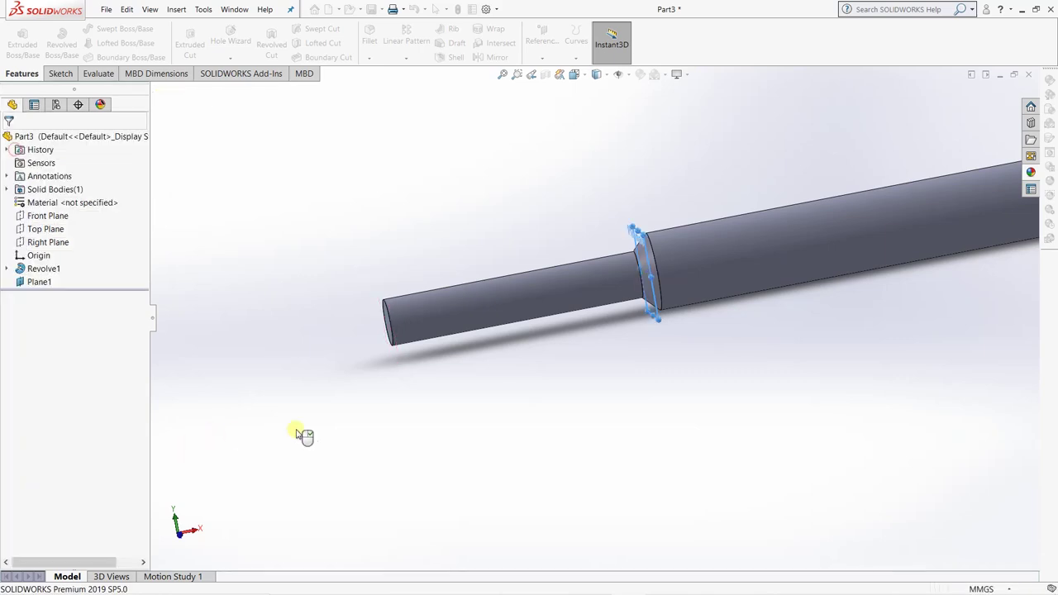
# Sketch on Plane1, convert the shaft step's circular edge into a 20 mm circle, and exit.
pyautogui.click(65, 75)
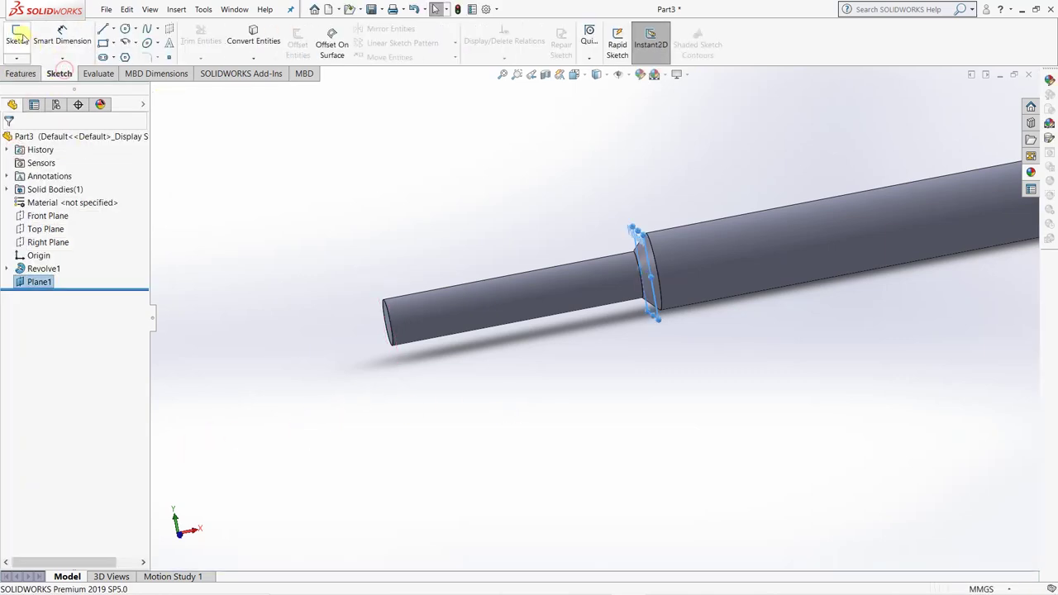
pyautogui.click(17, 36)
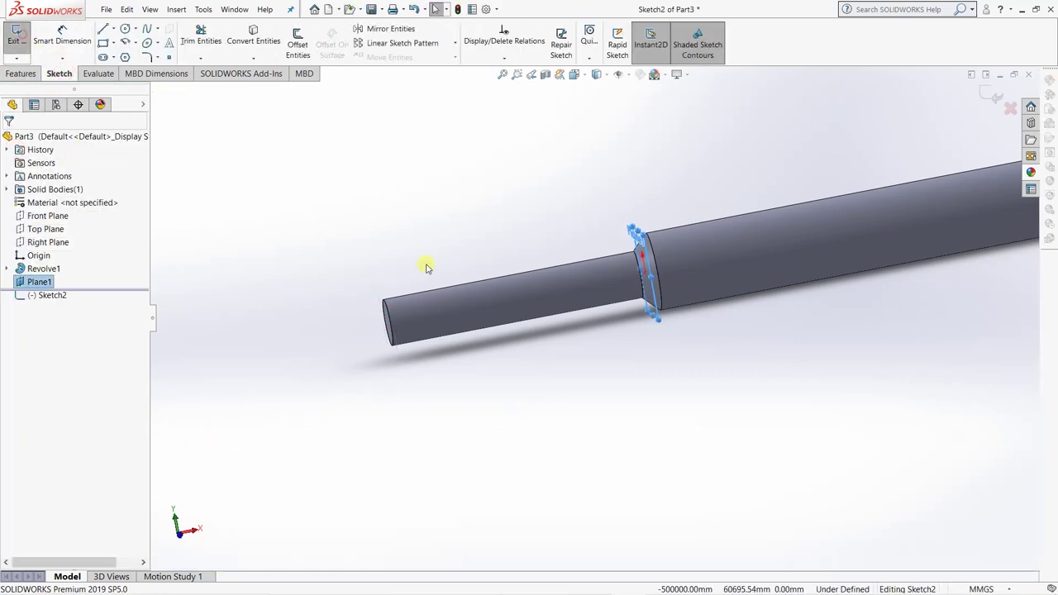
pyautogui.click(246, 33)
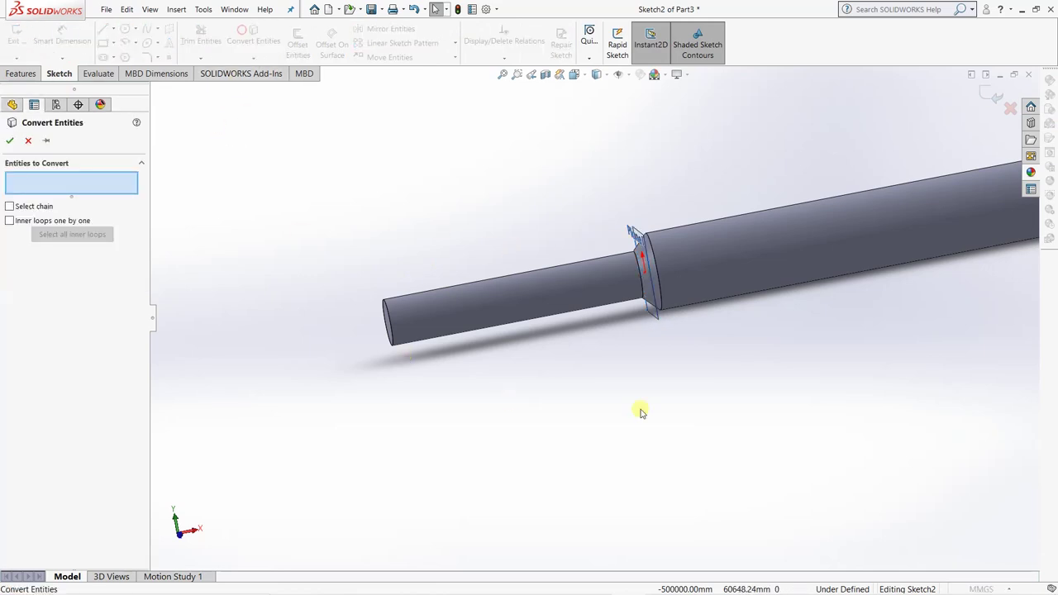
pyautogui.click(659, 275)
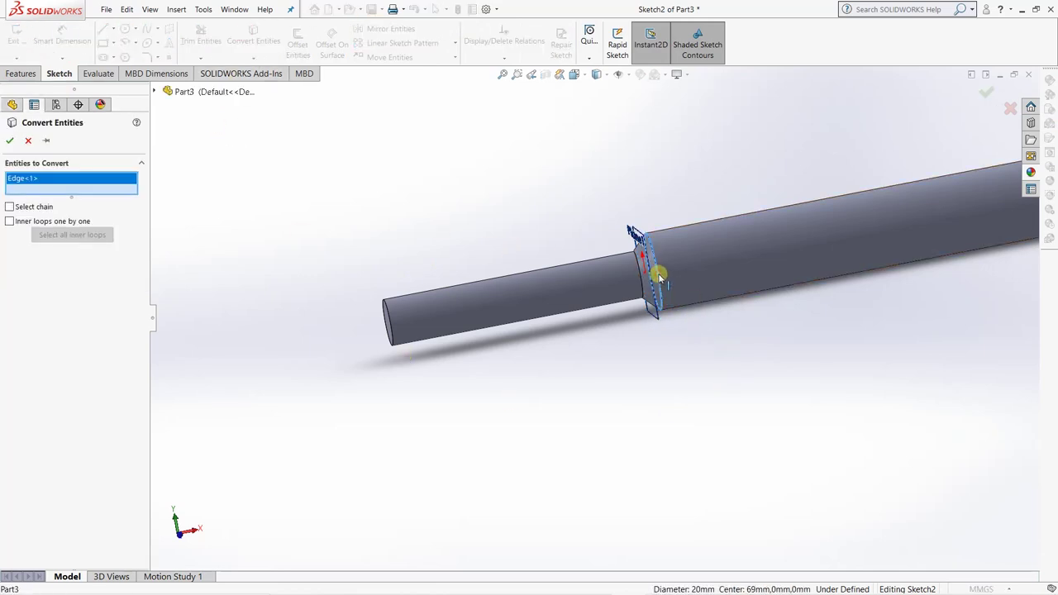
pyautogui.click(10, 141)
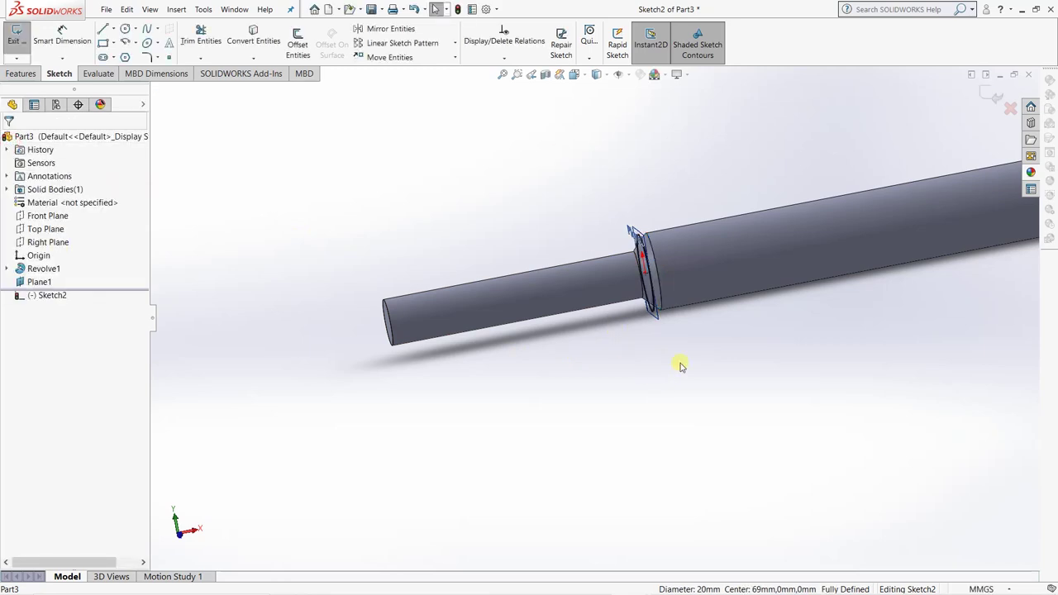
pyautogui.scroll(-4, 661, 281)
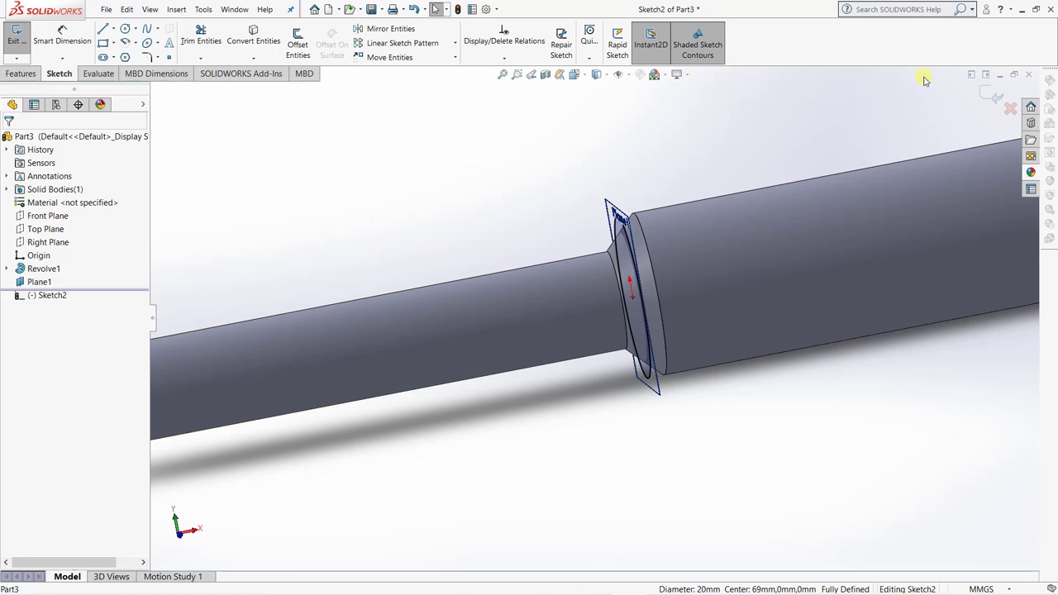
pyautogui.click(991, 95)
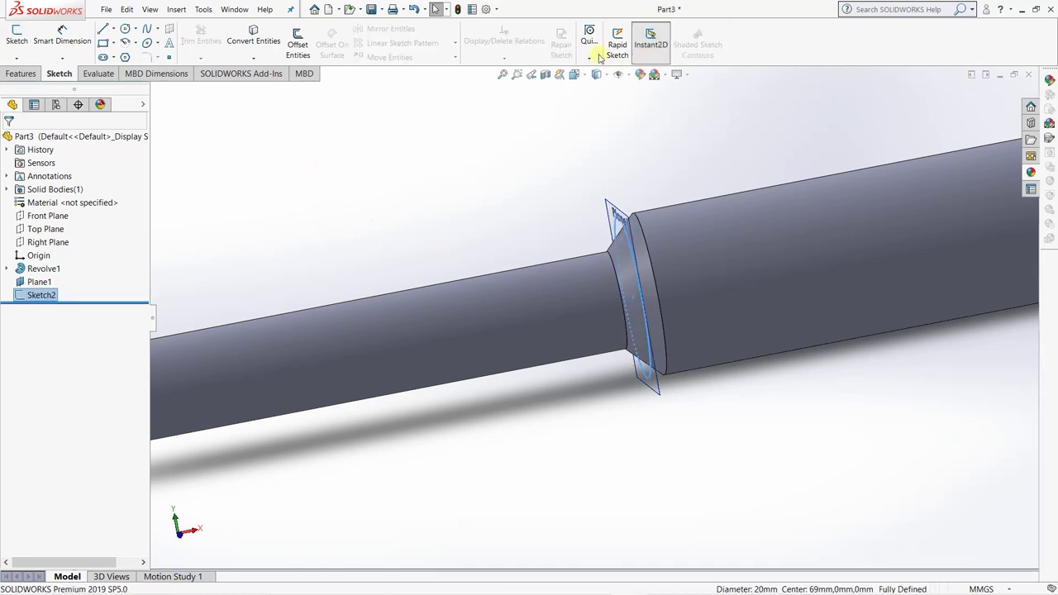
# Start a helix on the 20 mm circle, defined by Height and Revolution.
pyautogui.click(21, 73)
pyautogui.click(576, 41)
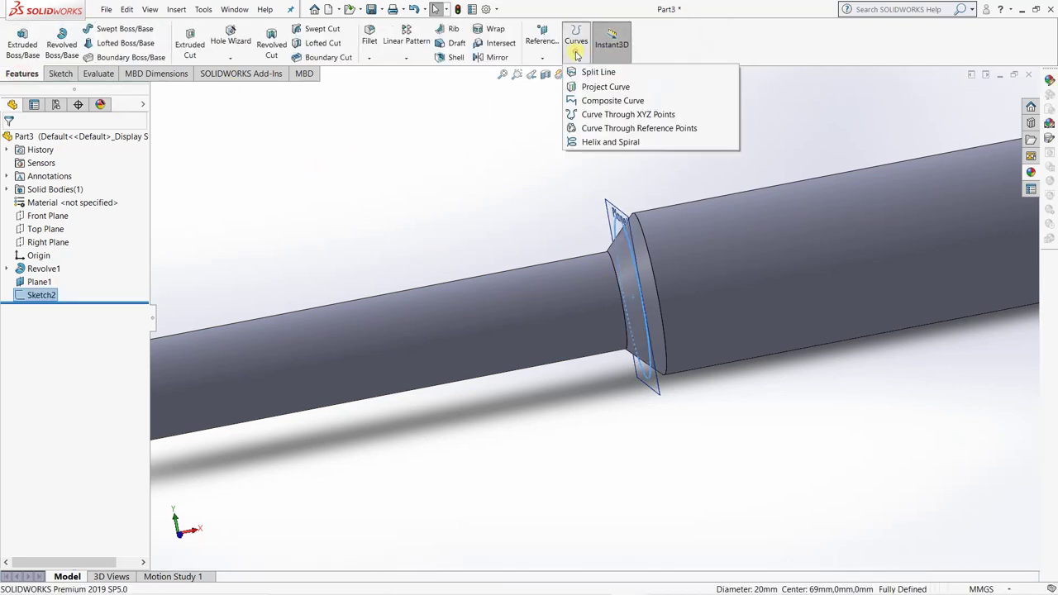
pyautogui.click(619, 142)
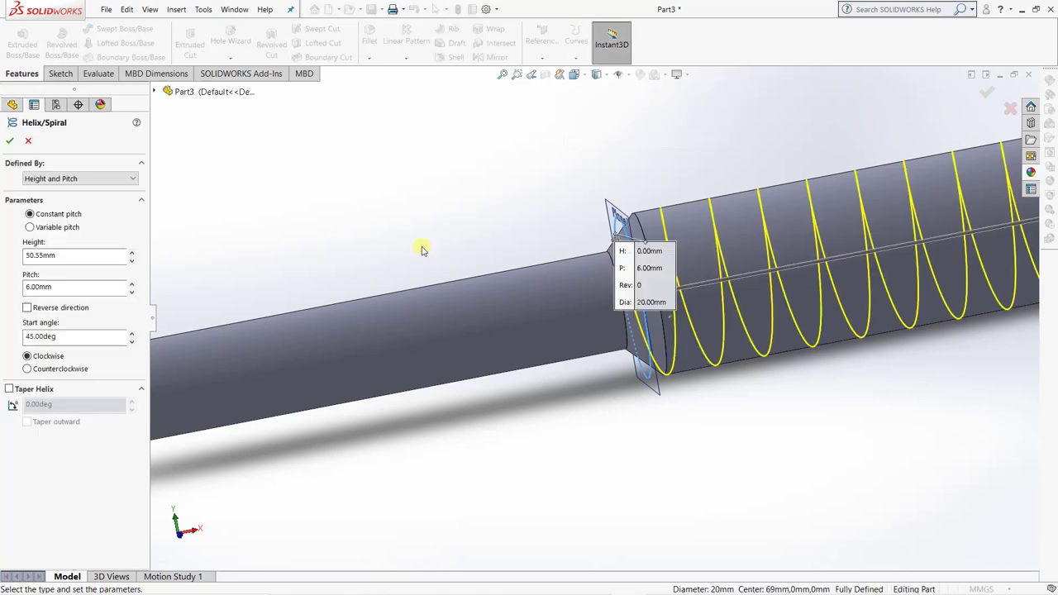
pyautogui.scroll(3, 431, 259)
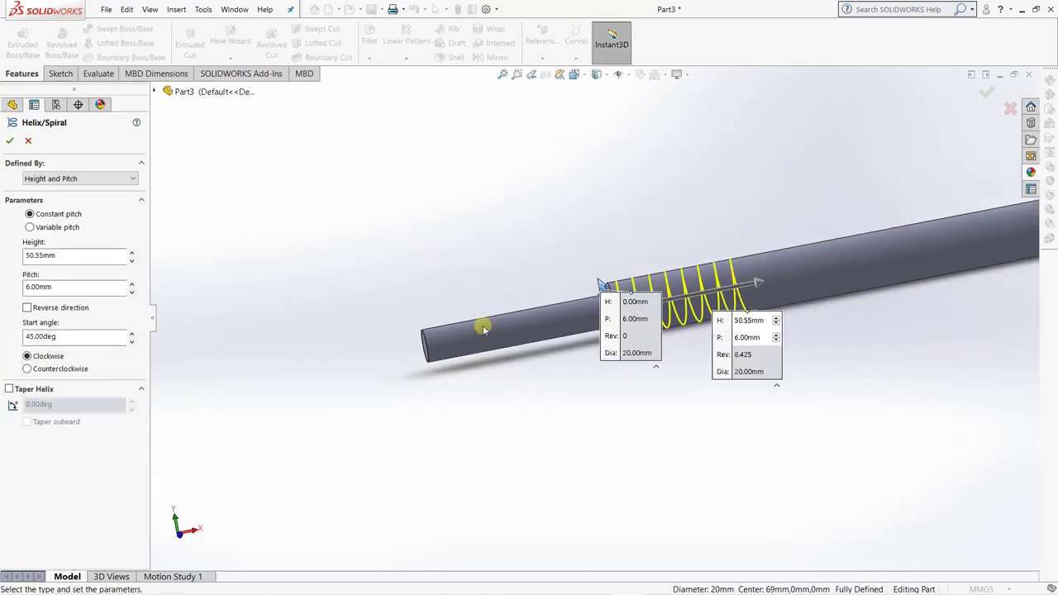
pyautogui.click(73, 183)
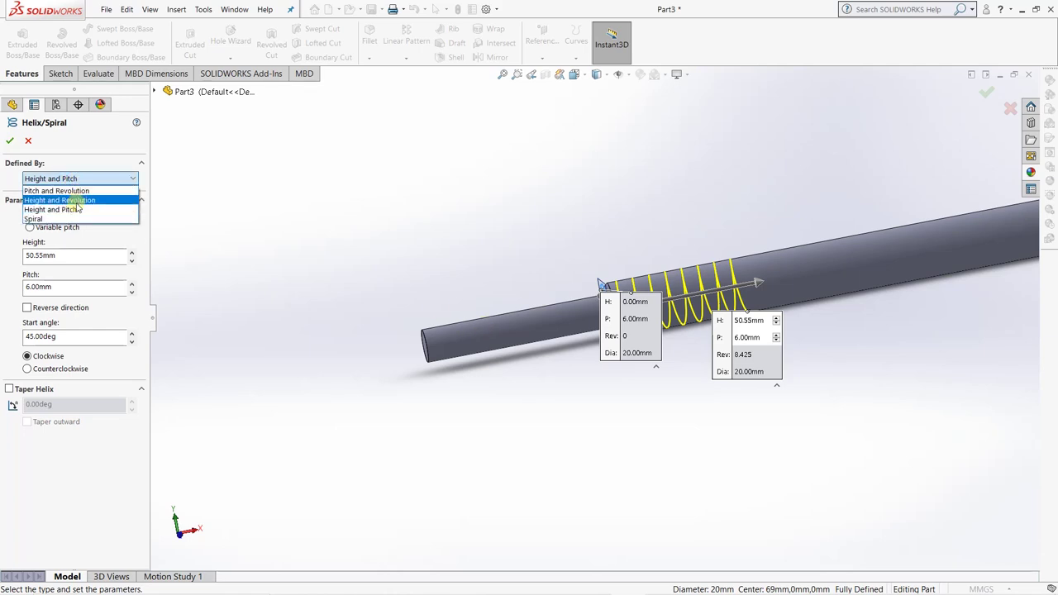
pyautogui.click(73, 202)
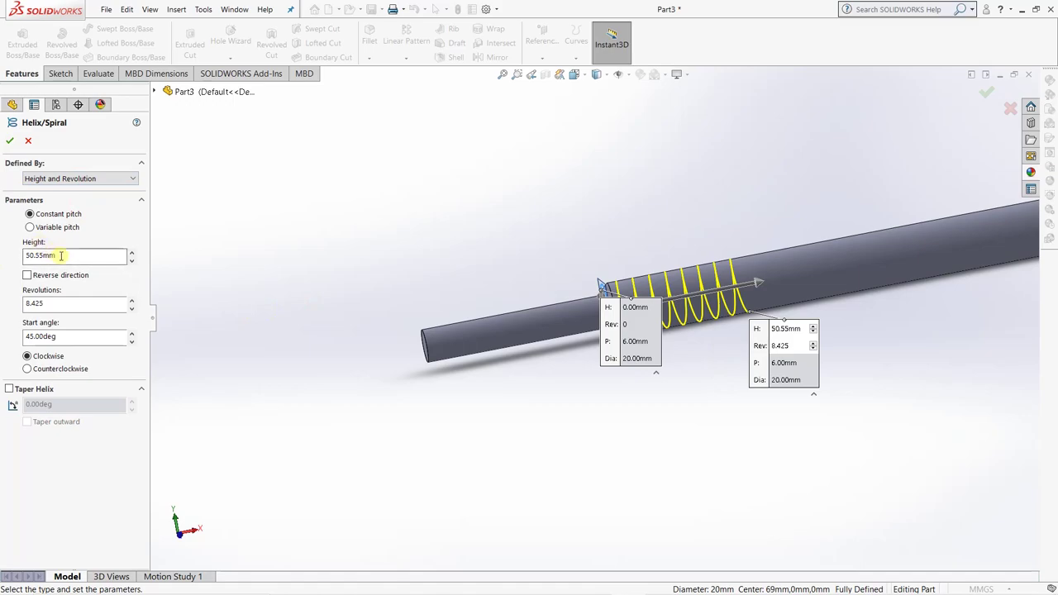
pyautogui.hotkey('alt', 'Tab')
# Set the helix height to 215 mm with 0.5 revolutions and accept it.
pyautogui.click(64, 255)
pyautogui.doubleClick(63, 256)
pyautogui.write('215')
pyautogui.press('Return')
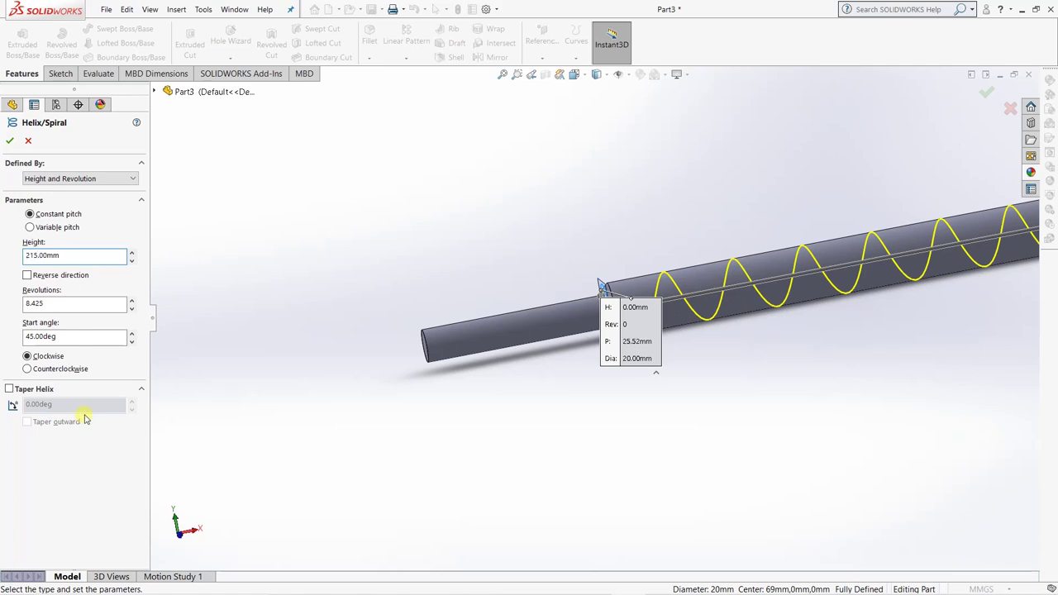
pyautogui.doubleClick(49, 304)
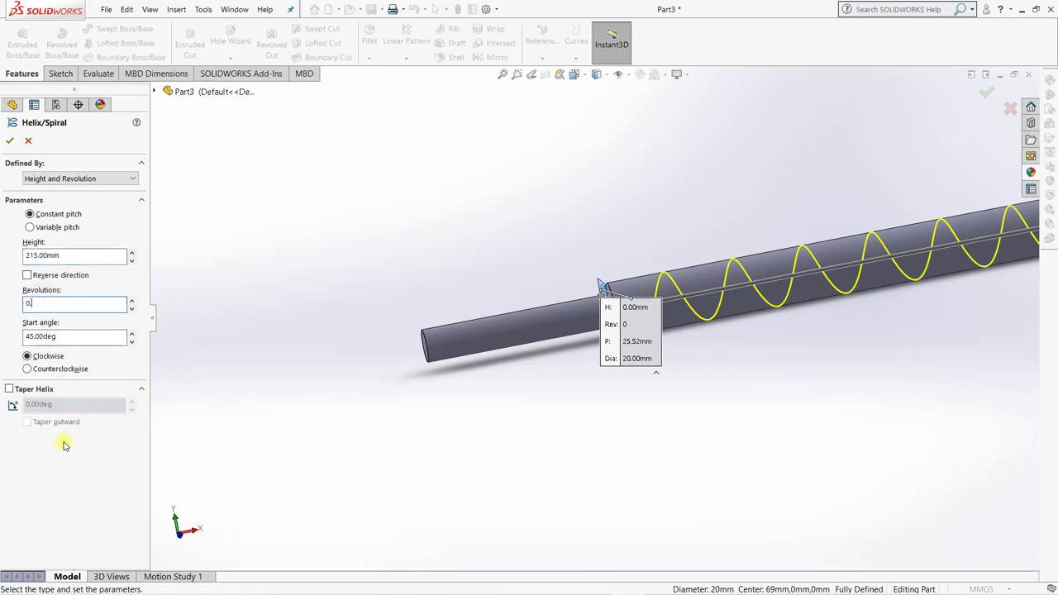
pyautogui.press('Return')
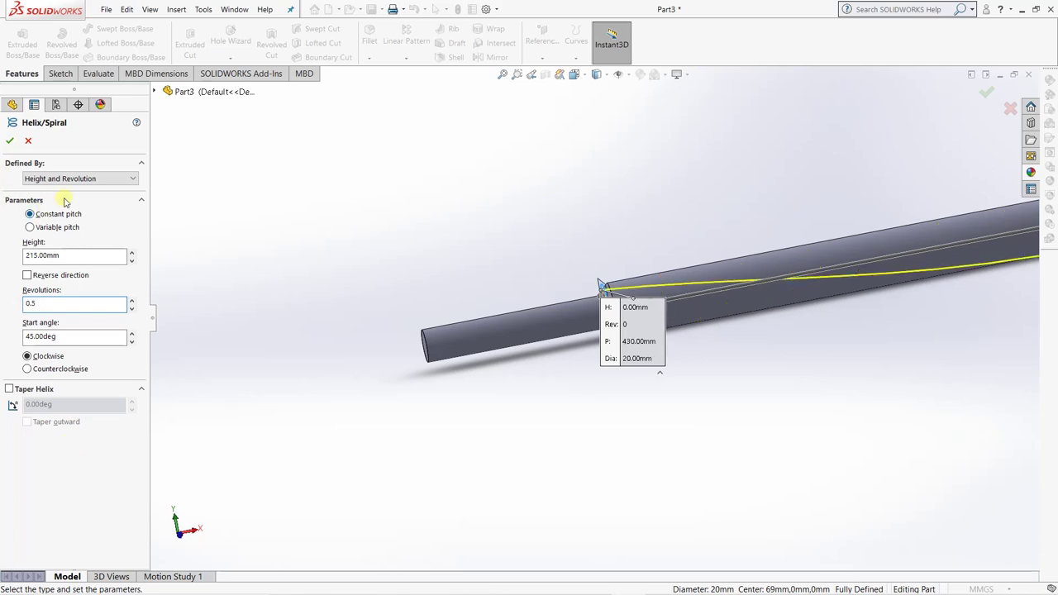
pyautogui.scroll(5, 373, 248)
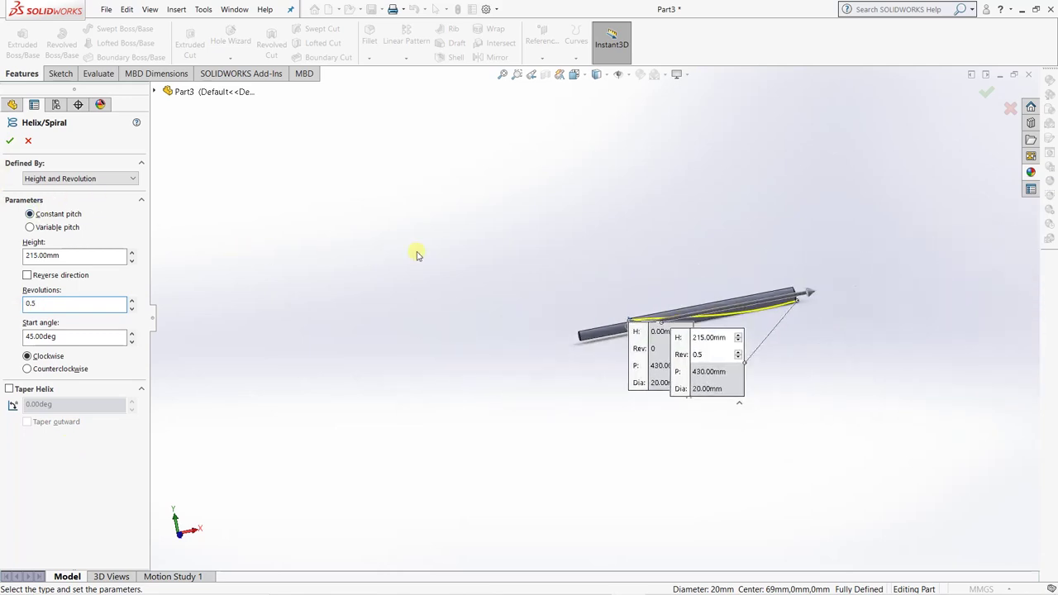
pyautogui.scroll(-5, 767, 339)
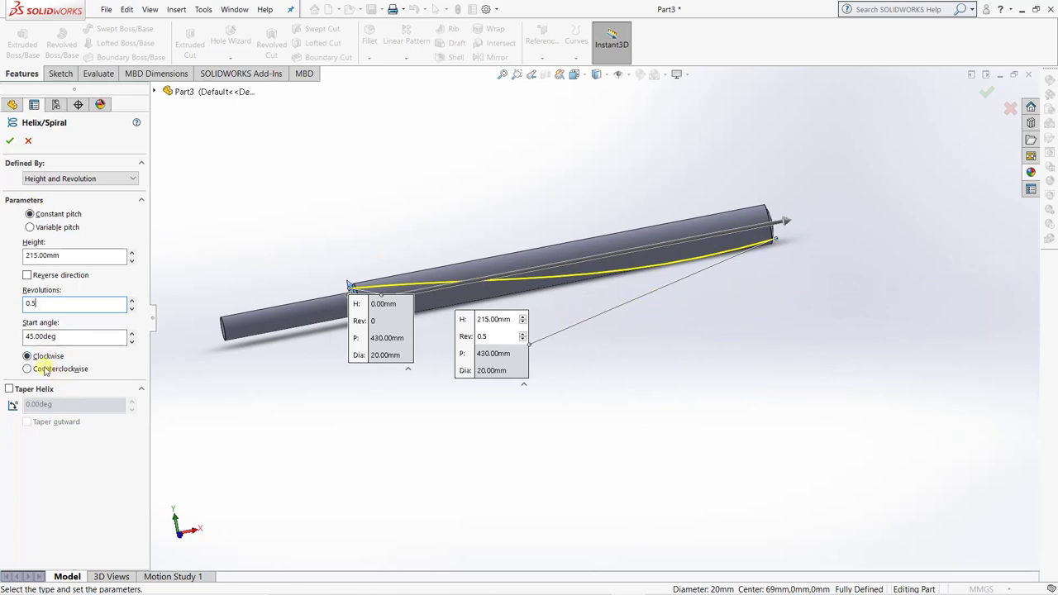
pyautogui.click(9, 142)
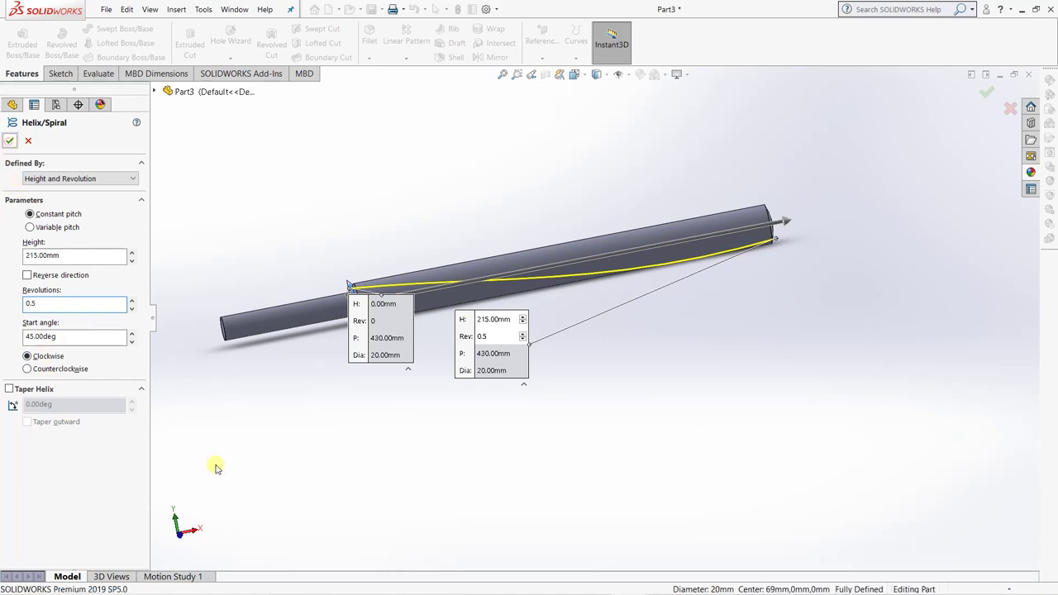
# Orbit the shaft to view its end at Plane1, then bring up the Tommy Bar drawing.
pyautogui.click(336, 469)
pyautogui.scroll(-3, 350, 302)
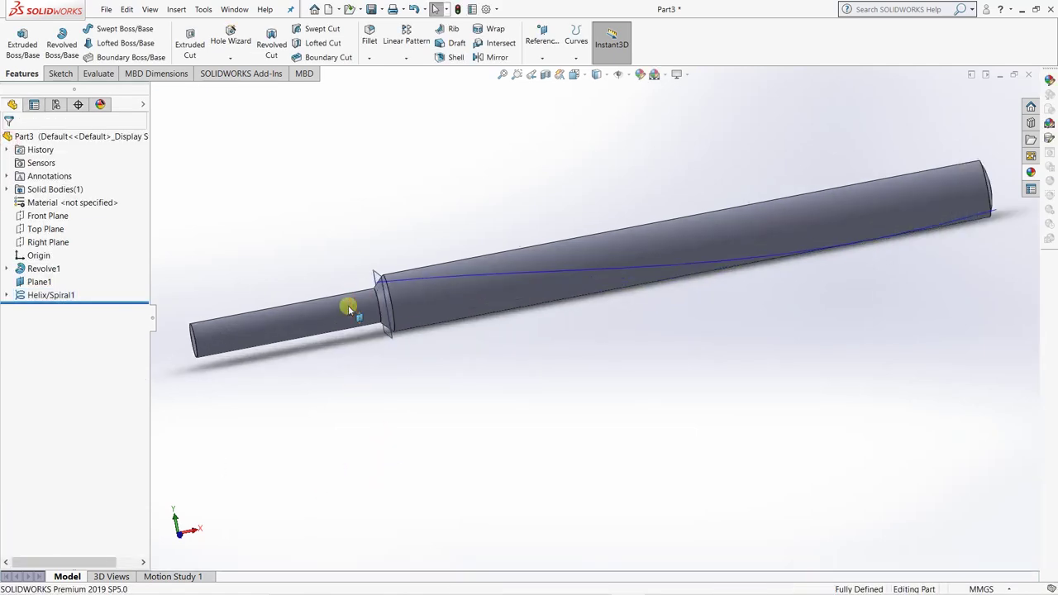
pyautogui.moveTo(422, 428); pyautogui.dragTo(446, 418, button='middle')
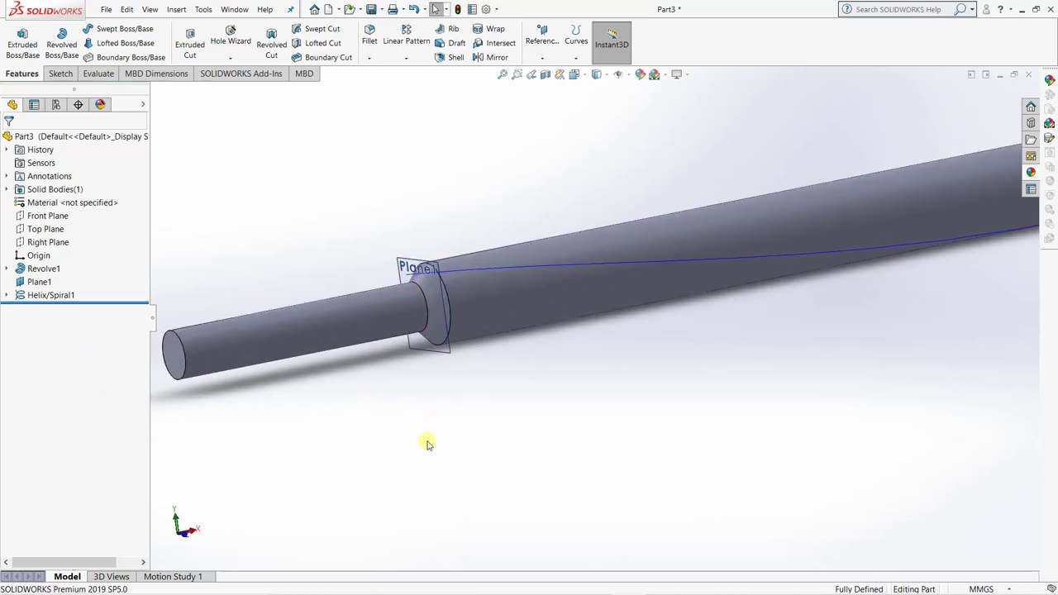
pyautogui.scroll(2, 423, 438)
pyautogui.moveTo(418, 438); pyautogui.dragTo(503, 425, button='middle')
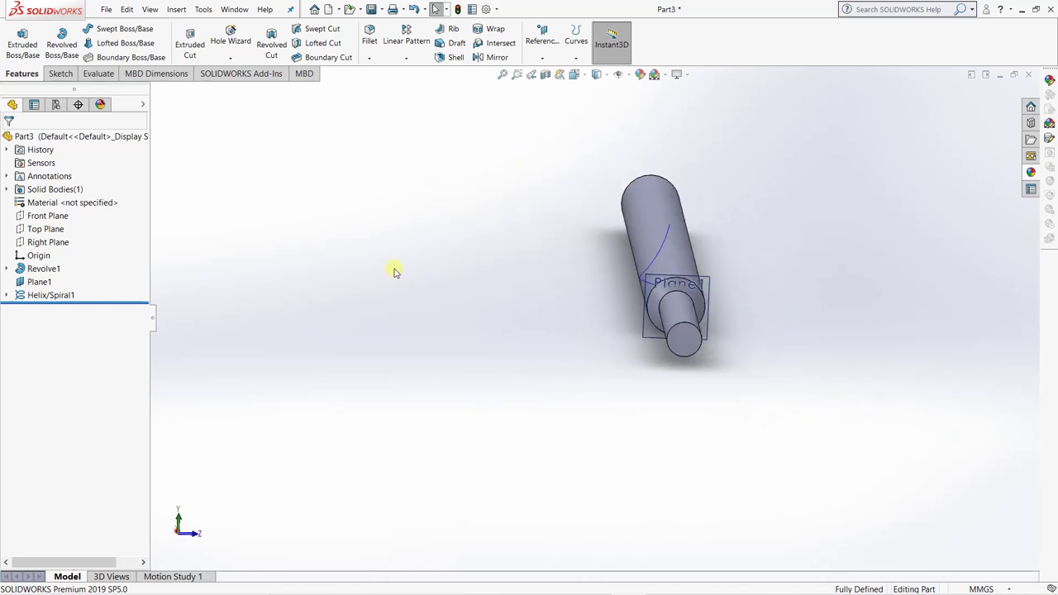
pyautogui.click(60, 74)
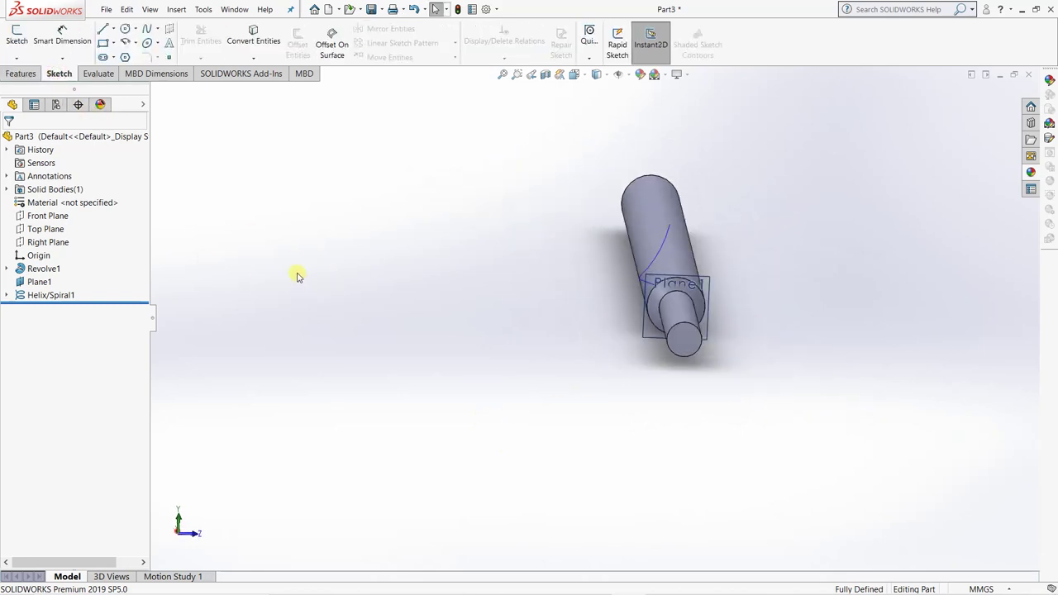
pyautogui.hotkey('alt', 'Tab')
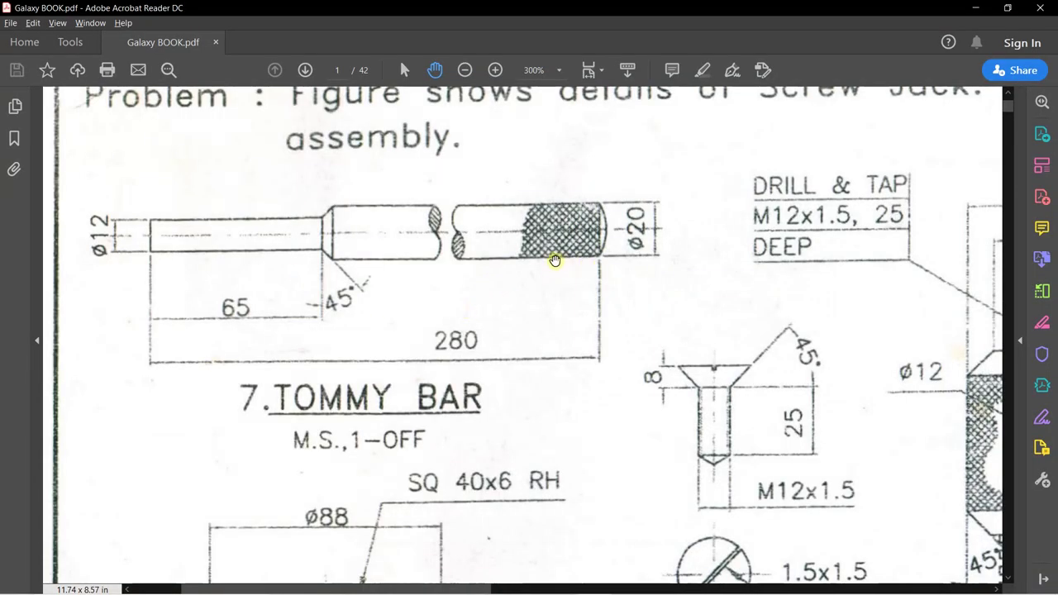
# Return from the Tommy Bar drawing to the SOLIDWORKS part.
pyautogui.hotkey('alt', 'Tab')
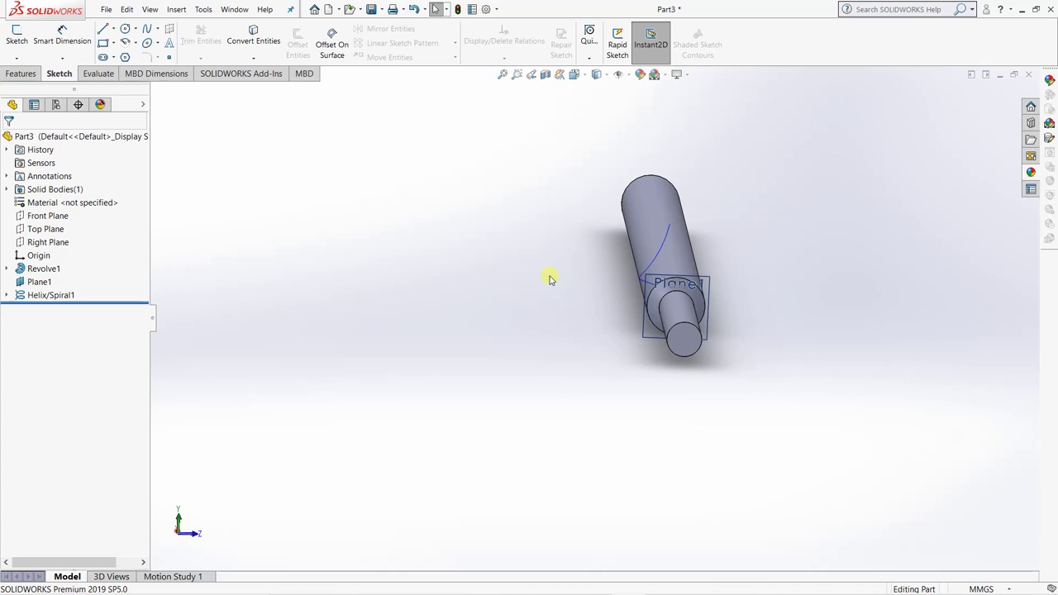
# Sketch on Plane1, convert the shaft's circular edge into a 20 mm circle, and exit Sketch3.
pyautogui.click(710, 281)
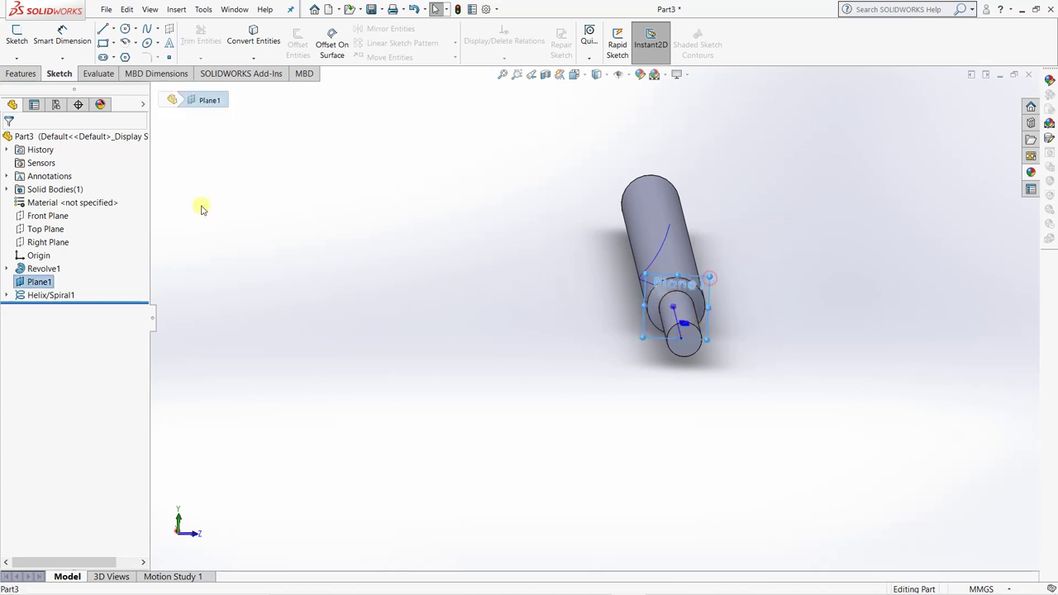
pyautogui.click(16, 34)
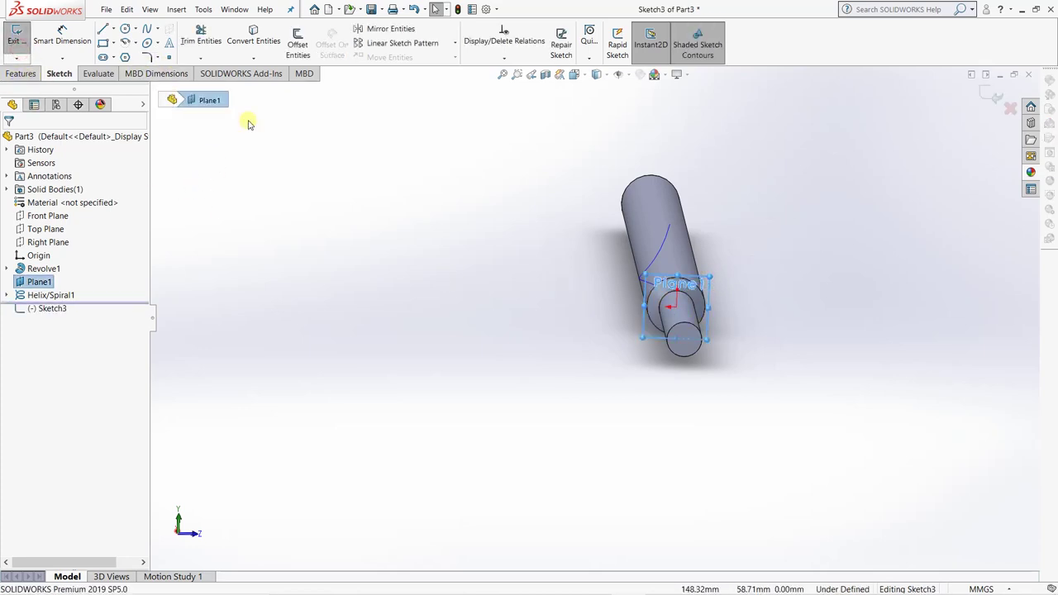
pyautogui.click(258, 35)
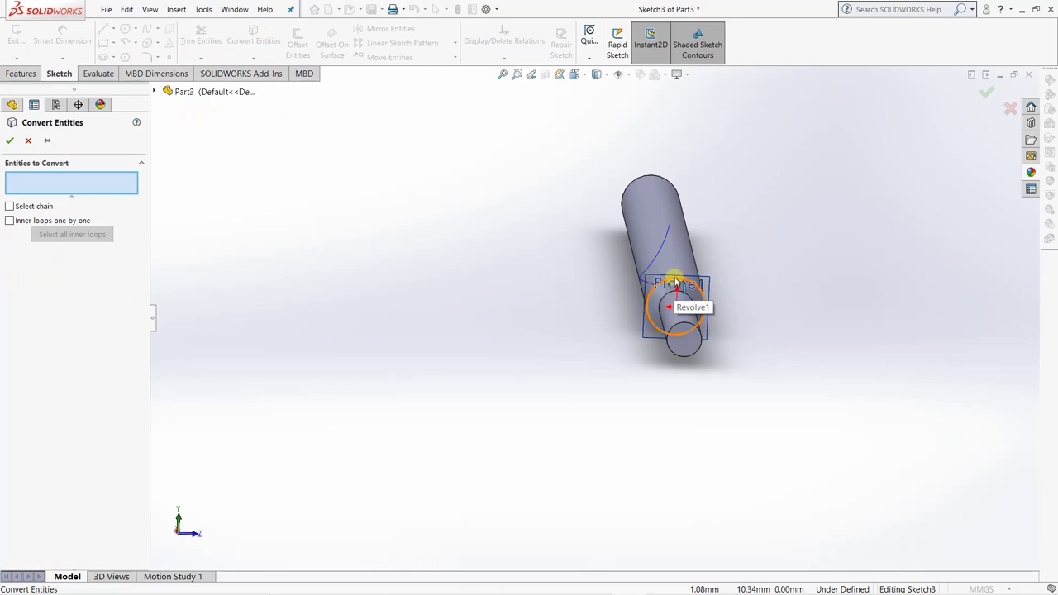
pyautogui.click(675, 282)
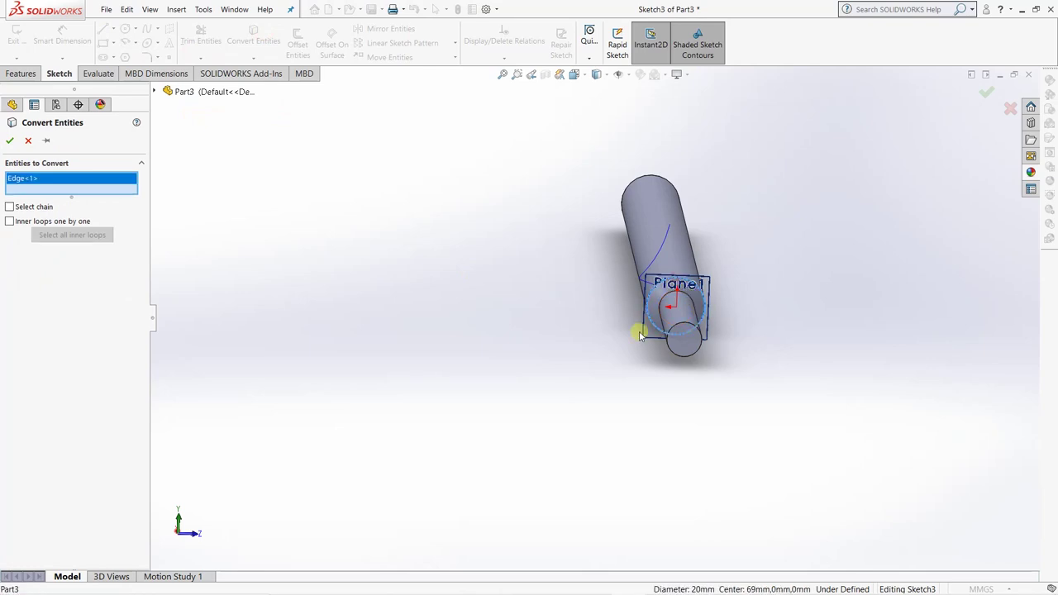
pyautogui.click(10, 139)
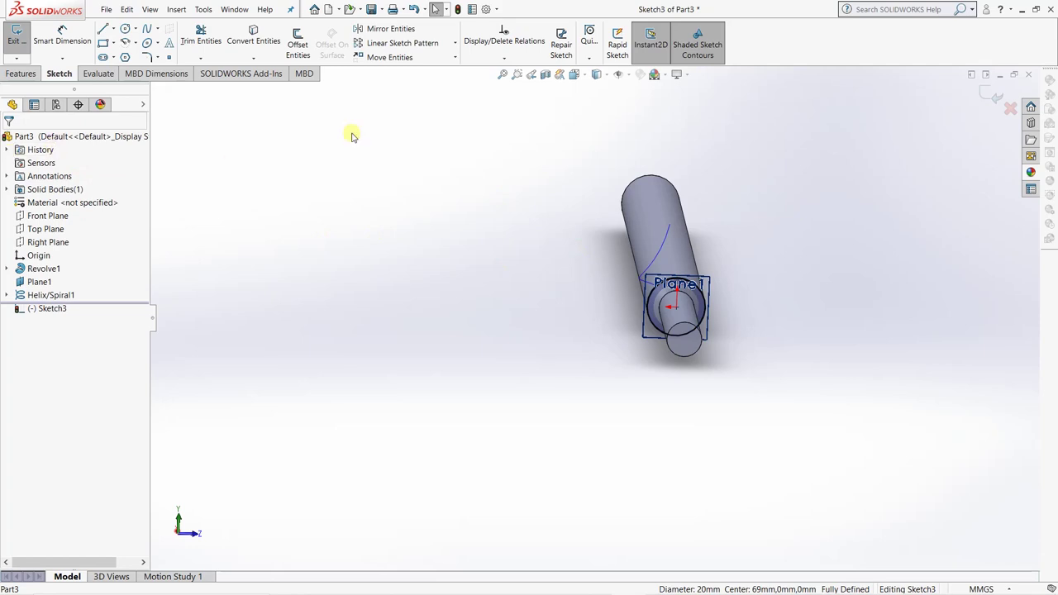
pyautogui.click(23, 75)
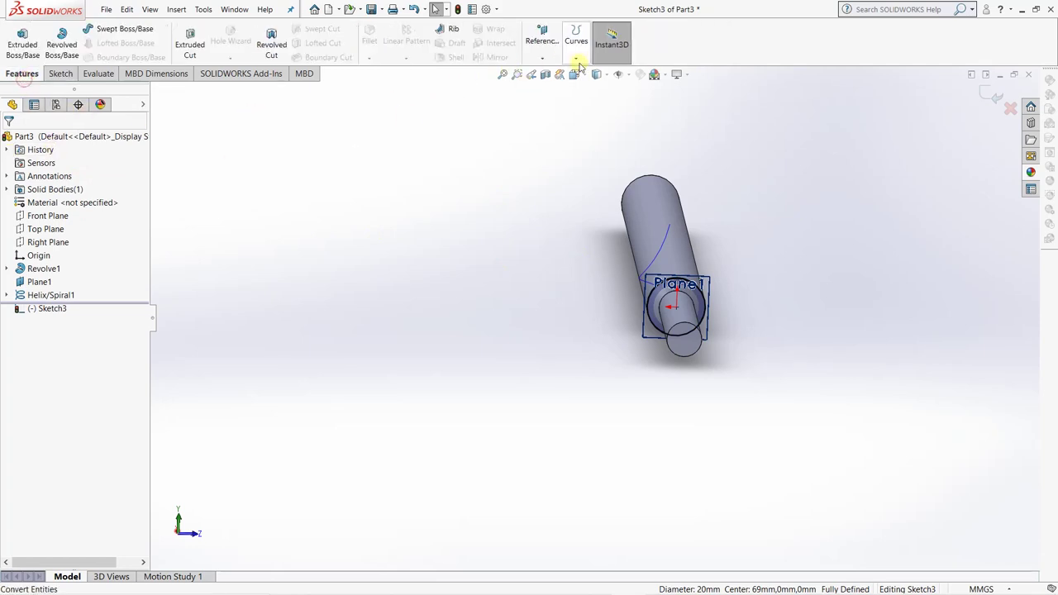
pyautogui.click(988, 97)
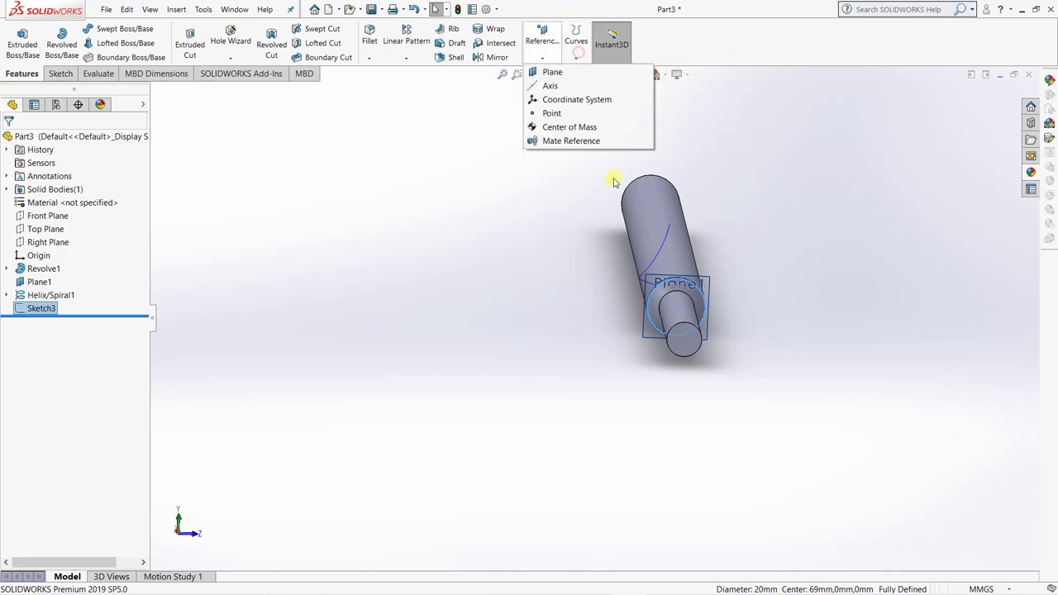
# Create a counterclockwise 215 mm, 0.5-revolution helix on Sketch3's circle, dismissing the low-memory warning.
pyautogui.click(576, 57)
pyautogui.click(607, 142)
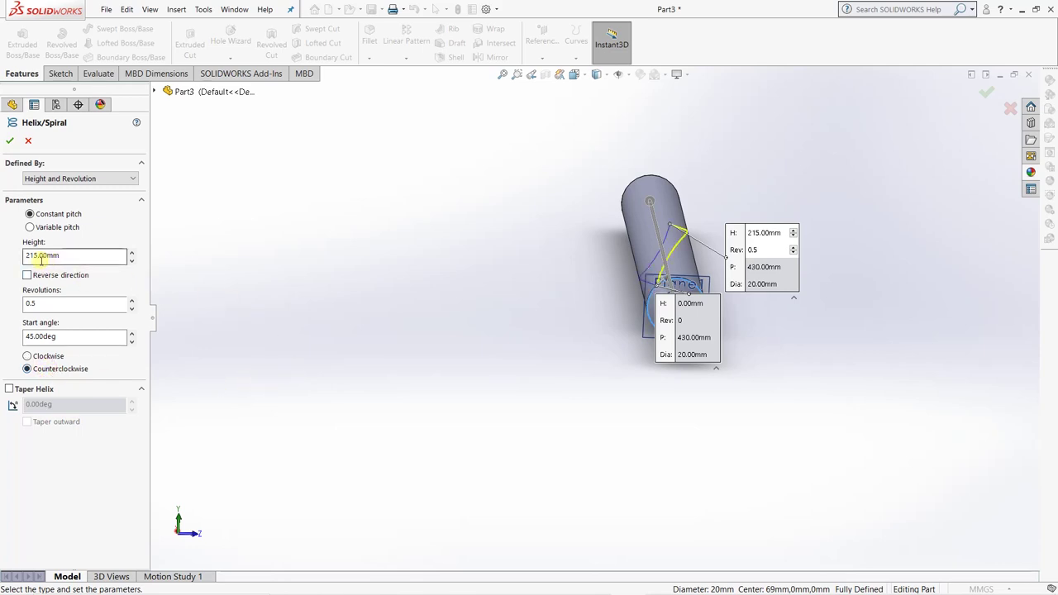
pyautogui.click(71, 302)
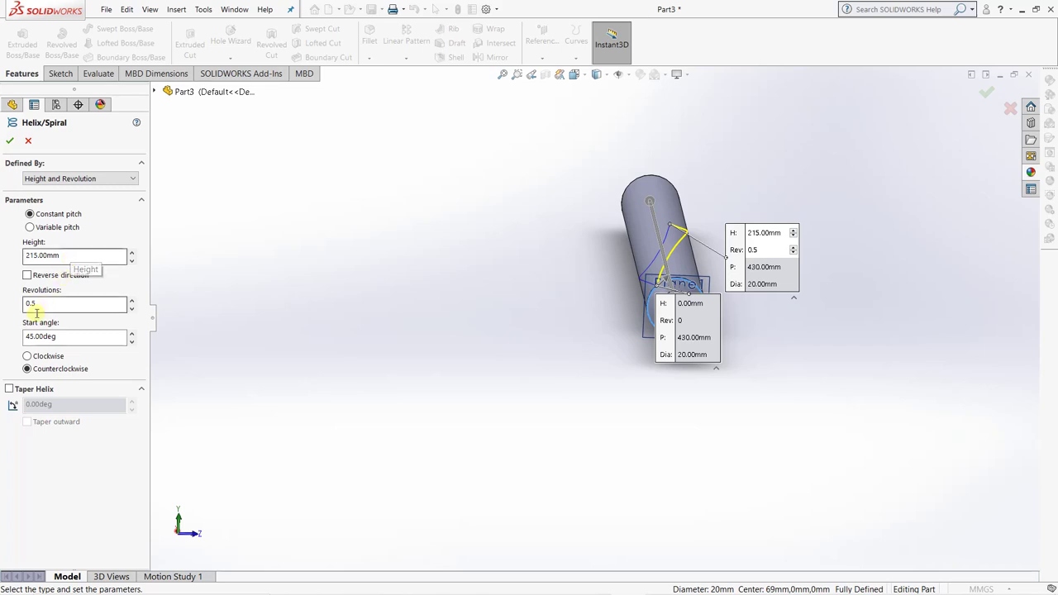
pyautogui.click(40, 256)
pyautogui.click(10, 142)
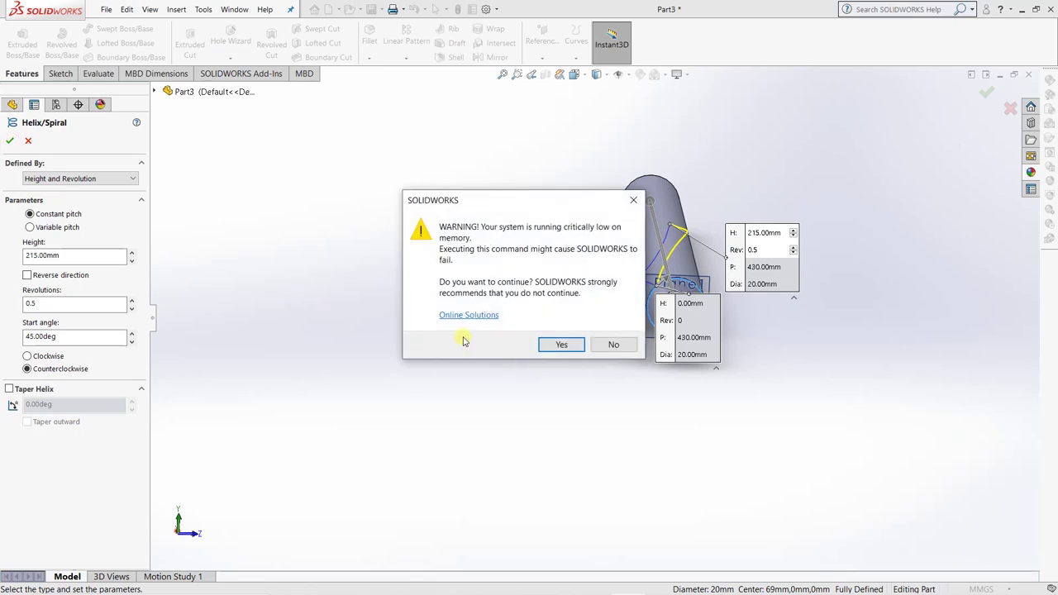
pyautogui.click(569, 349)
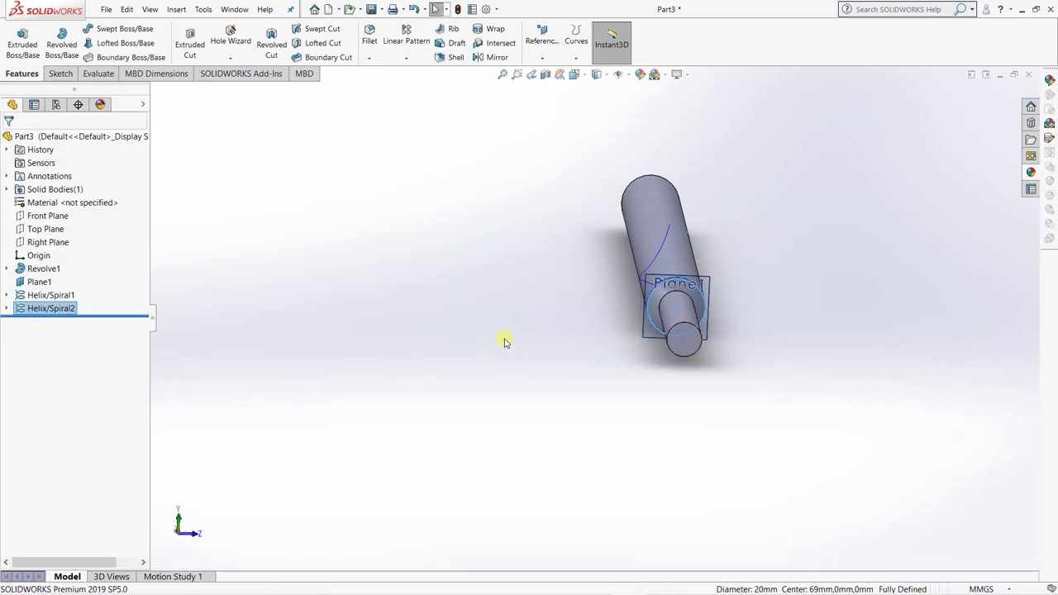
pyautogui.moveTo(892, 295)
pyautogui.mouseDown(button='middle')
pyautogui.moveTo(859, 283)
pyautogui.moveTo(838, 229)
pyautogui.moveTo(852, 284)
pyautogui.moveTo(879, 314)
pyautogui.moveTo(896, 310)
pyautogui.mouseUp(button='middle')
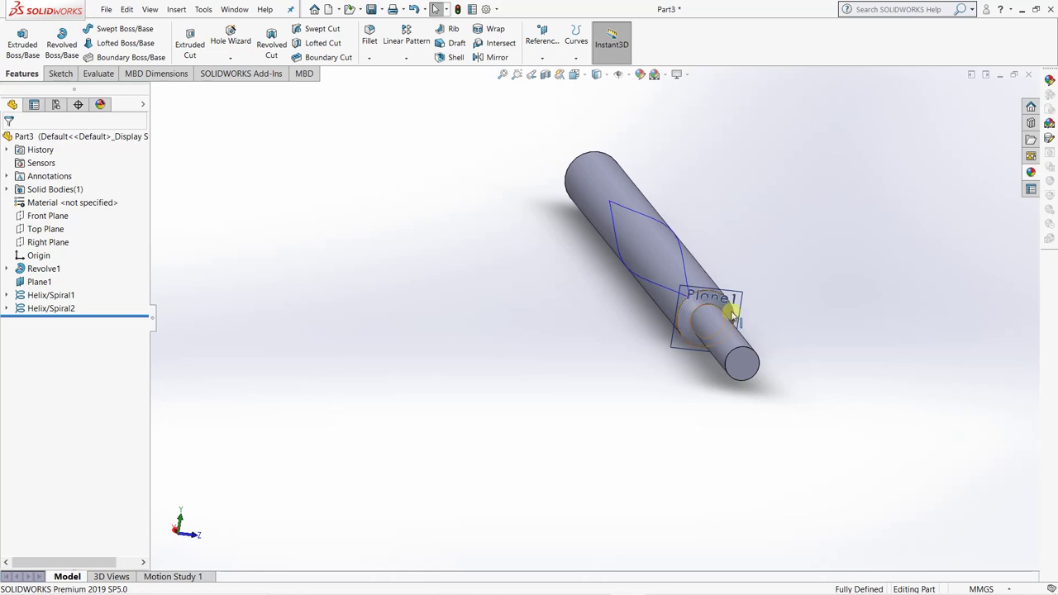
pyautogui.scroll(-6, 732, 306)
pyautogui.scroll(8, 316, 349)
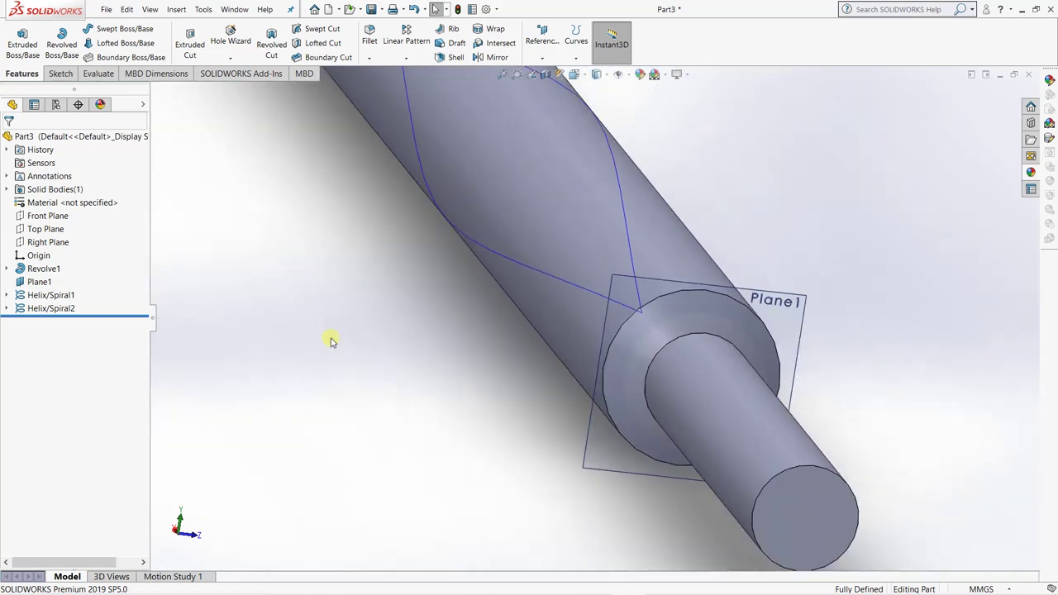
pyautogui.moveTo(435, 350)
pyautogui.mouseDown(button='middle')
pyautogui.moveTo(413, 323)
pyautogui.moveTo(428, 338)
pyautogui.moveTo(451, 336)
pyautogui.moveTo(432, 352)
pyautogui.mouseUp(button='middle')
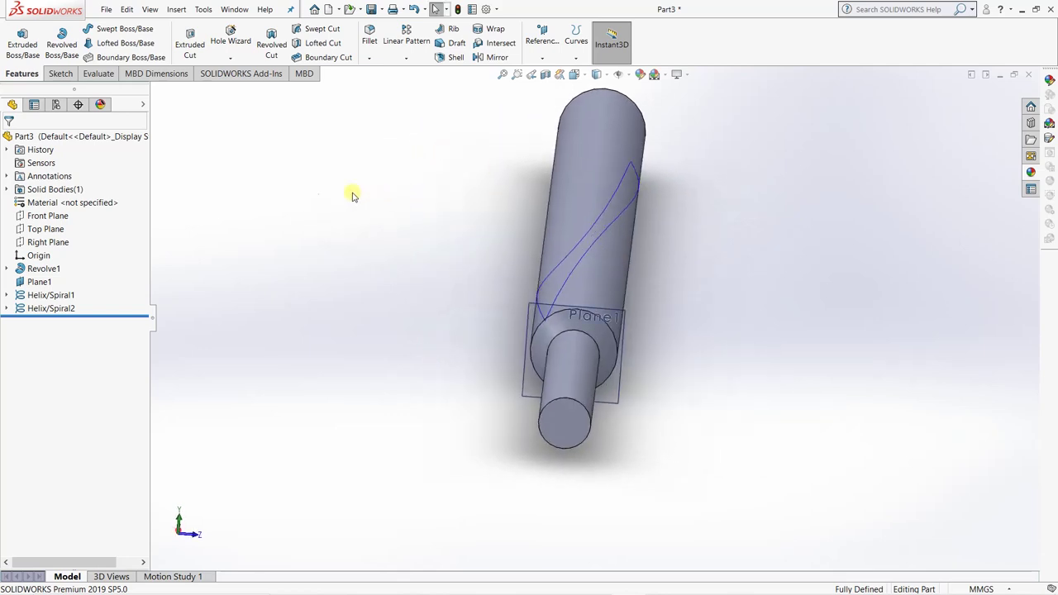
pyautogui.click(61, 74)
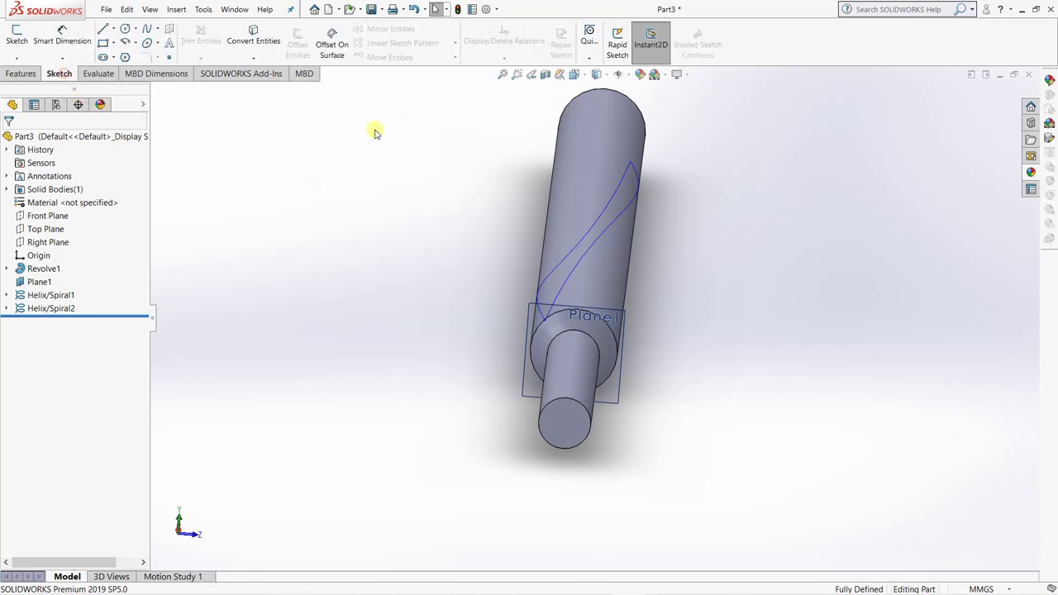
pyautogui.click(21, 74)
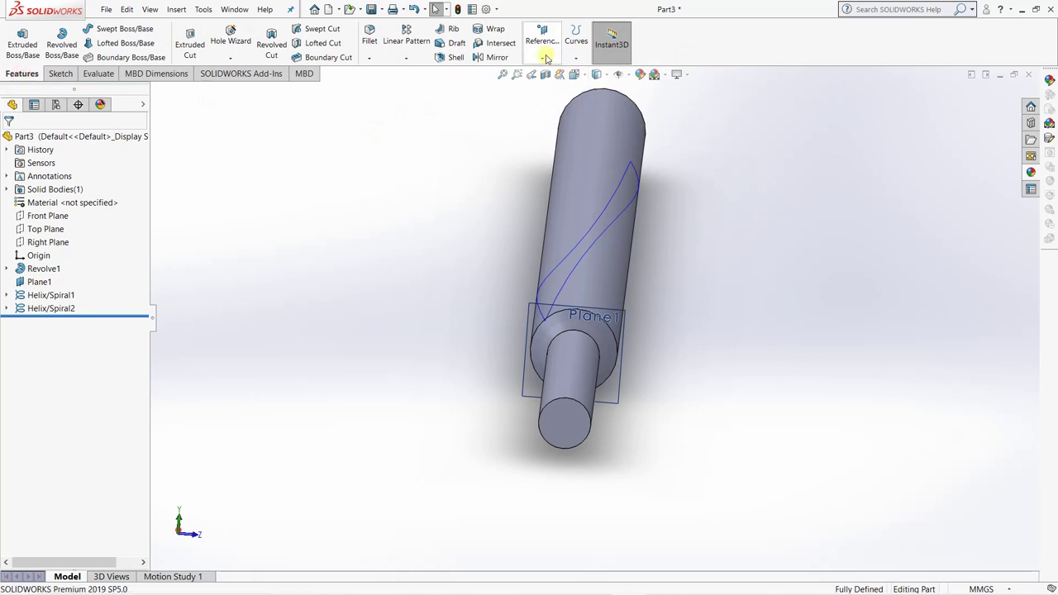
pyautogui.click(541, 56)
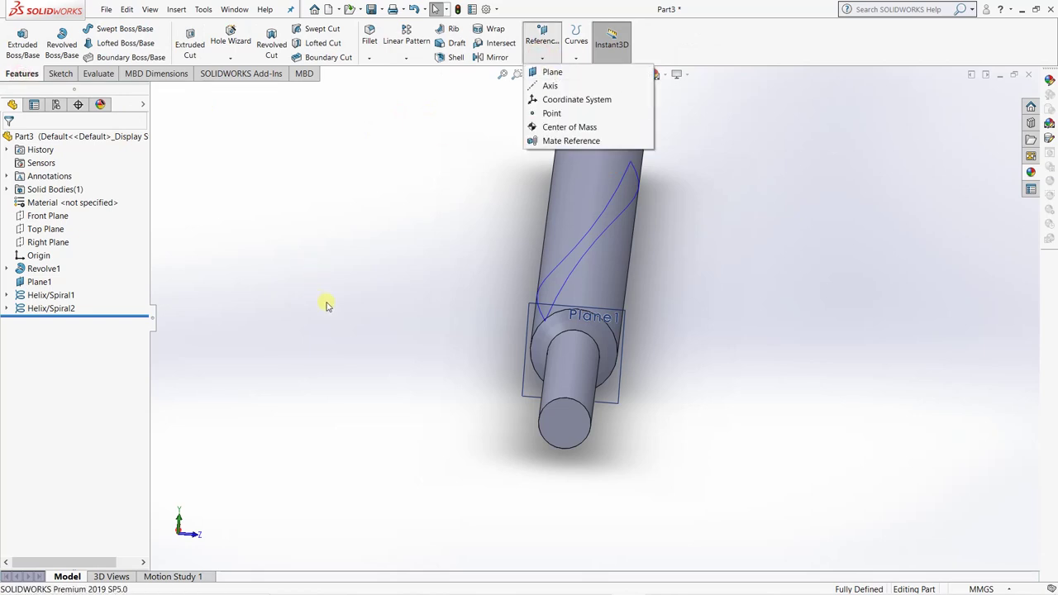
pyautogui.click(399, 314)
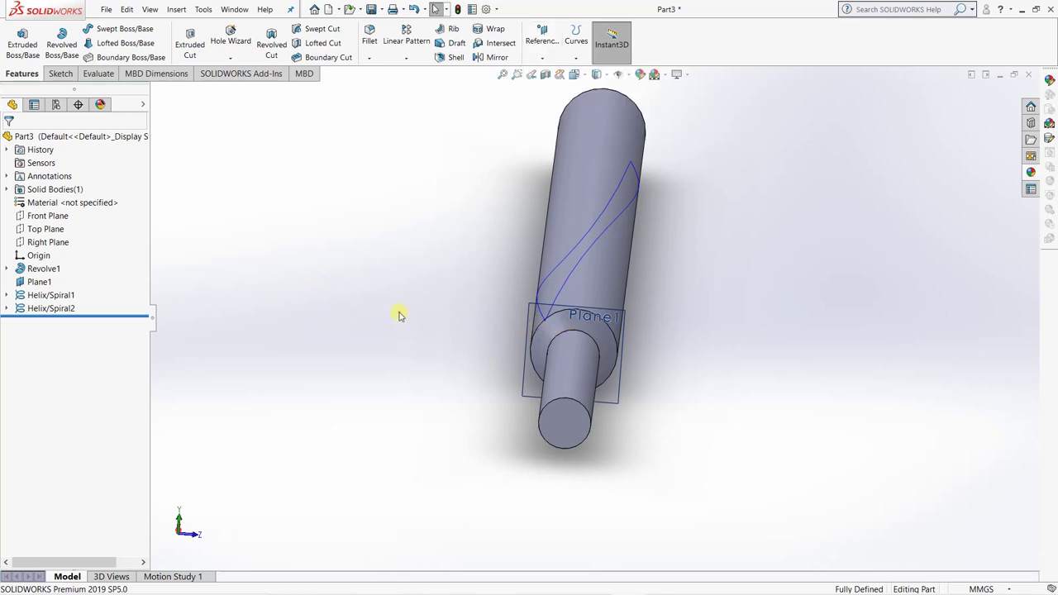
pyautogui.click(625, 315)
pyautogui.moveTo(694, 363)
pyautogui.mouseDown(button='middle')
pyautogui.moveTo(692, 342)
pyautogui.moveTo(703, 362)
pyautogui.moveTo(718, 309)
pyautogui.moveTo(816, 333)
pyautogui.moveTo(739, 350)
pyautogui.moveTo(697, 340)
pyautogui.moveTo(697, 350)
pyautogui.mouseUp(button='middle')
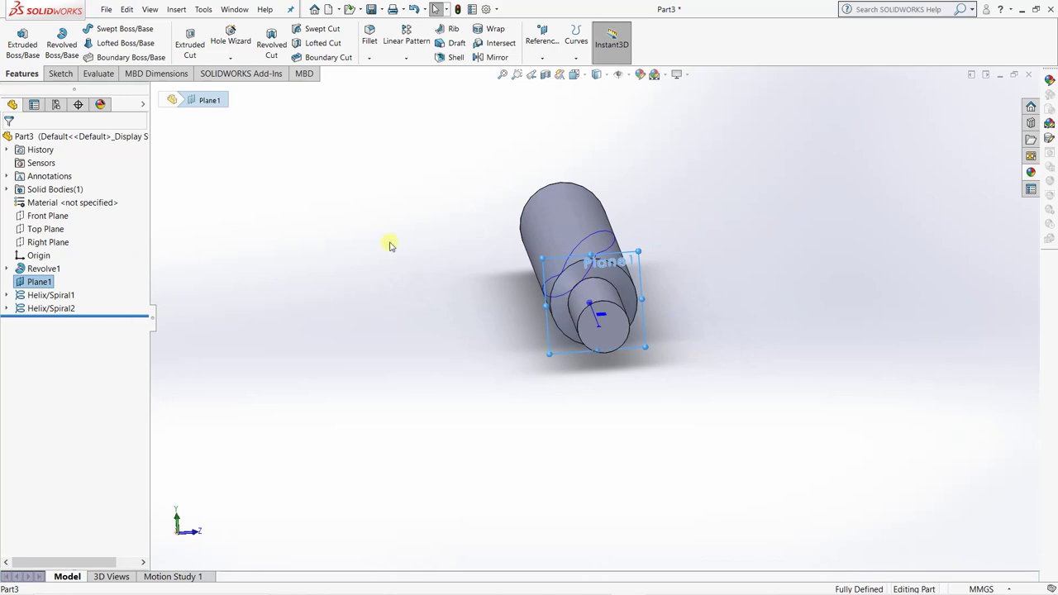
# Start a new sketch on Plane1 and view it Normal To.
pyautogui.click(59, 74)
pyautogui.click(16, 36)
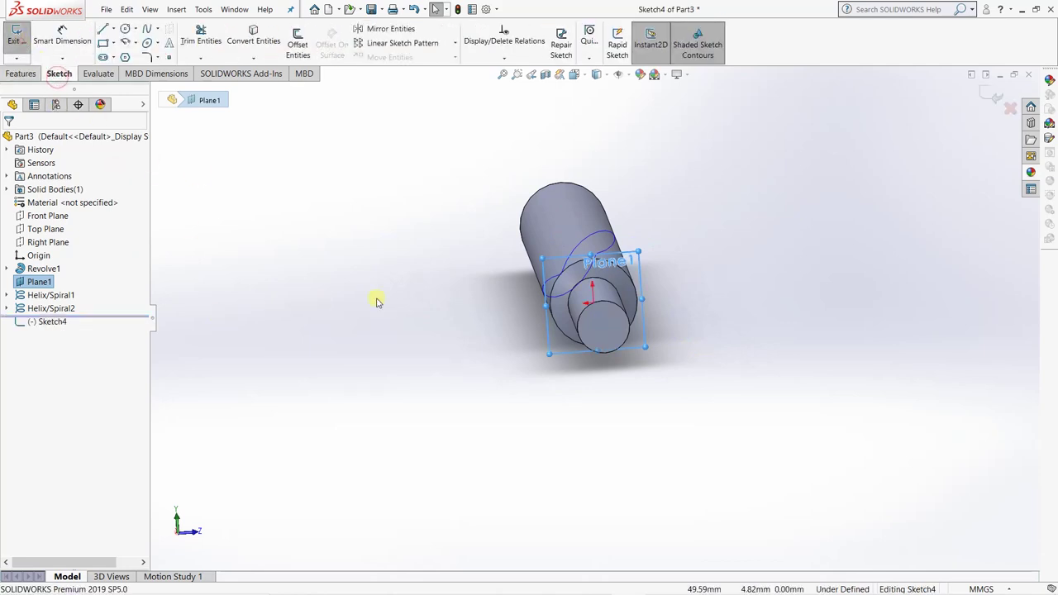
pyautogui.click(576, 75)
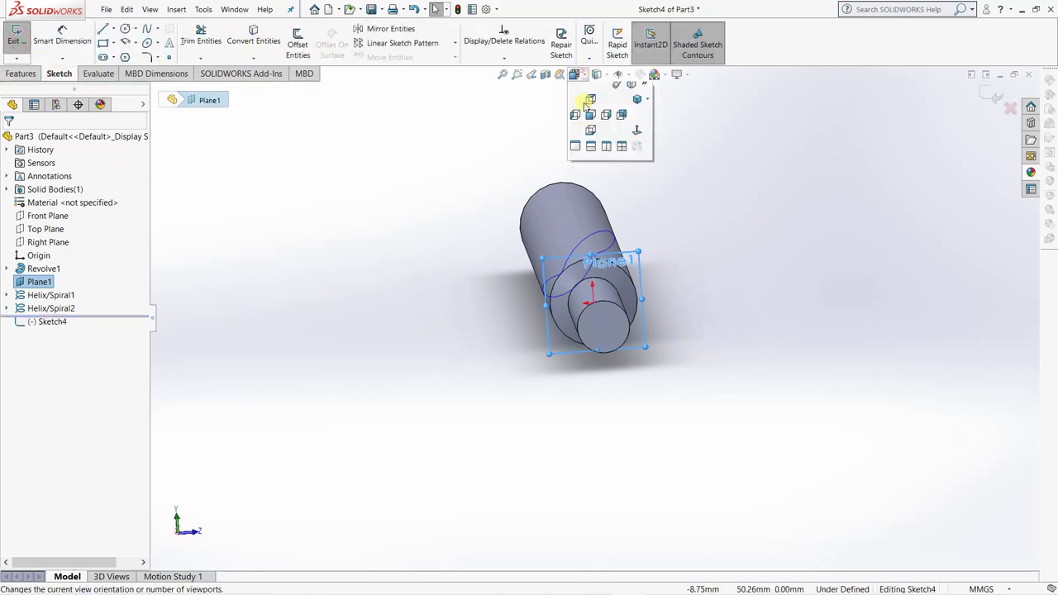
pyautogui.click(636, 138)
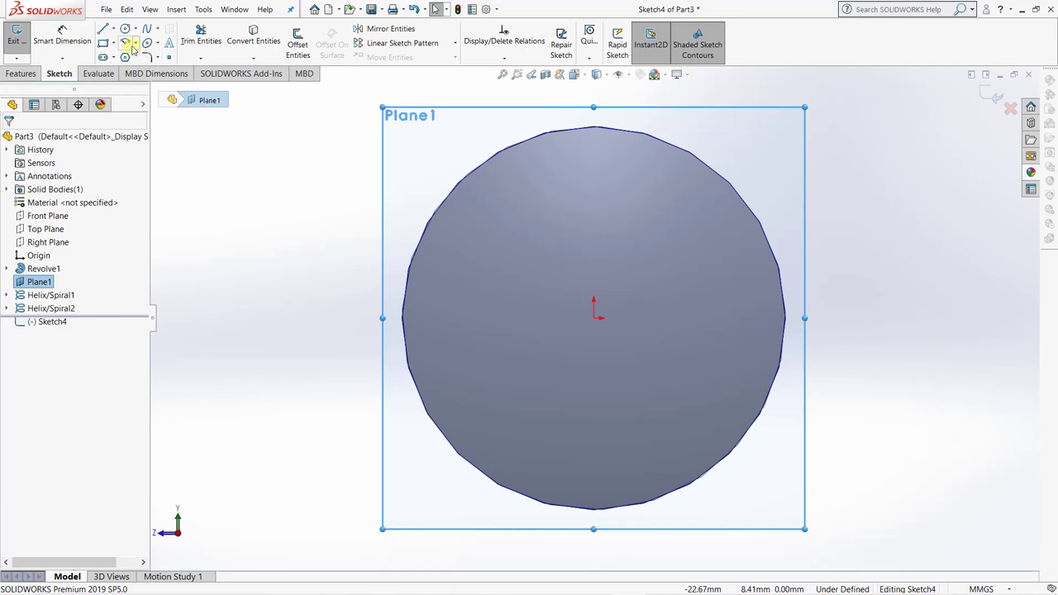
# Draw a closed inverted triangle with lines at the top of the shaft's end circle.
pyautogui.click(103, 32)
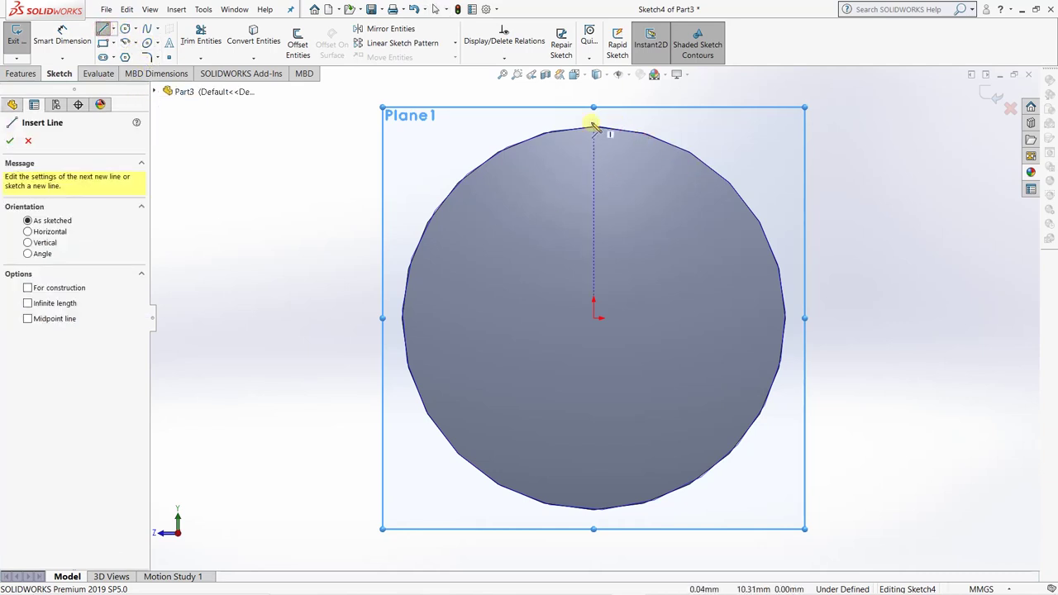
pyautogui.scroll(-3, 599, 140)
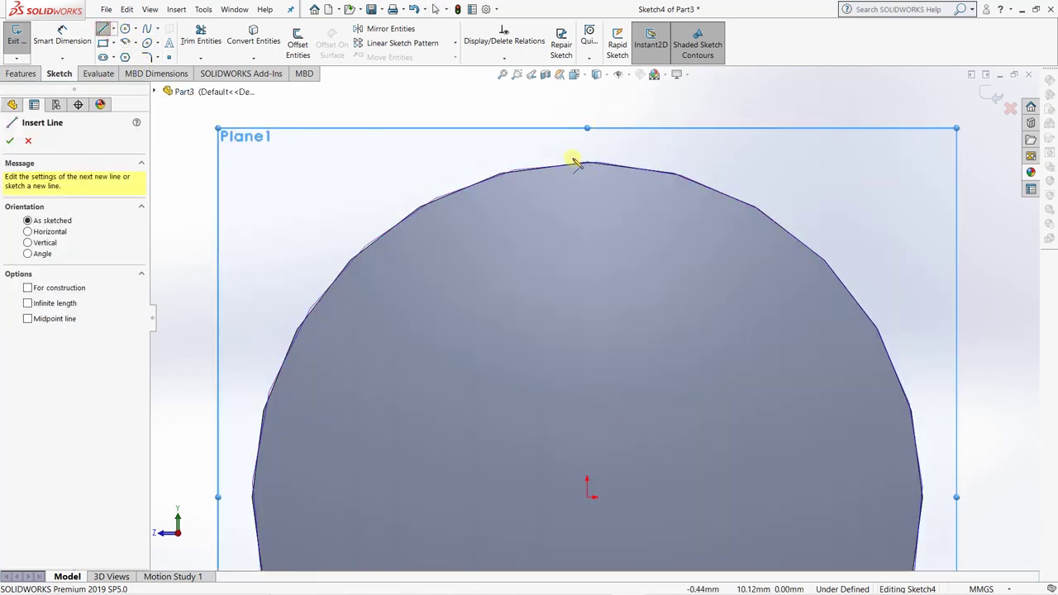
pyautogui.click(565, 158)
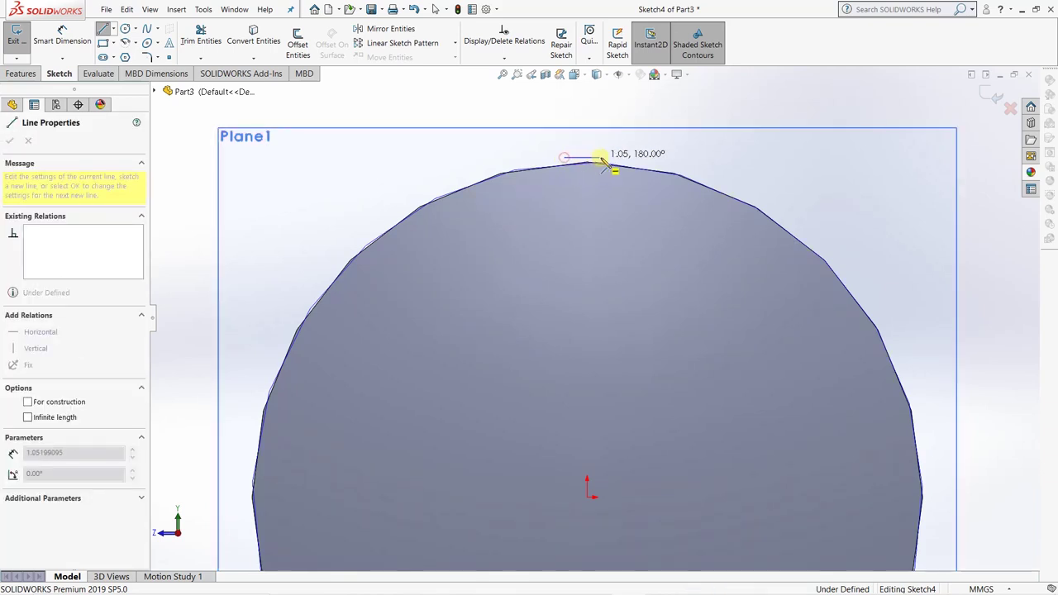
pyautogui.click(612, 158)
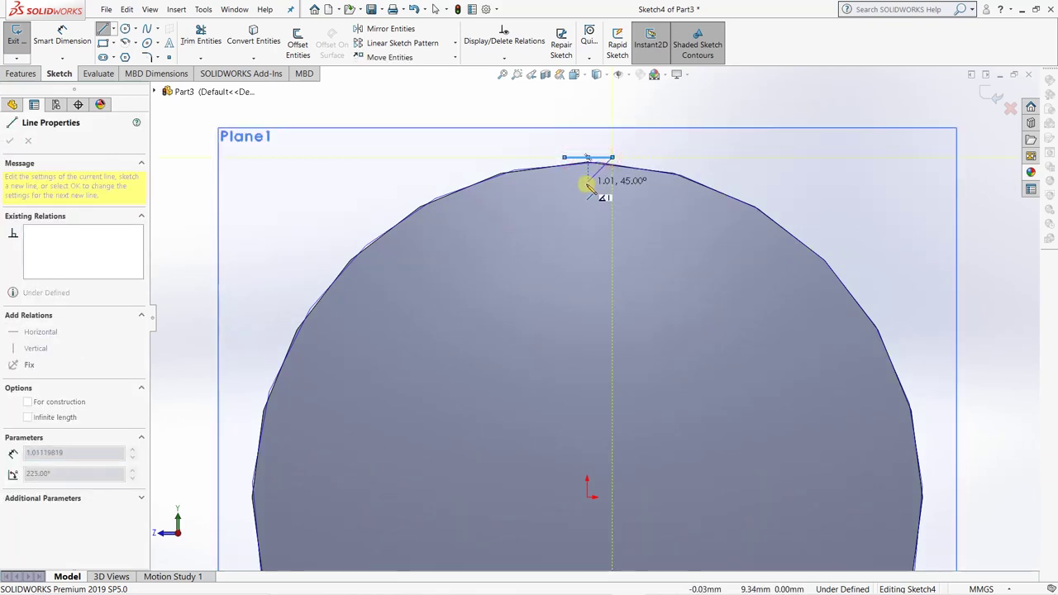
pyautogui.click(588, 181)
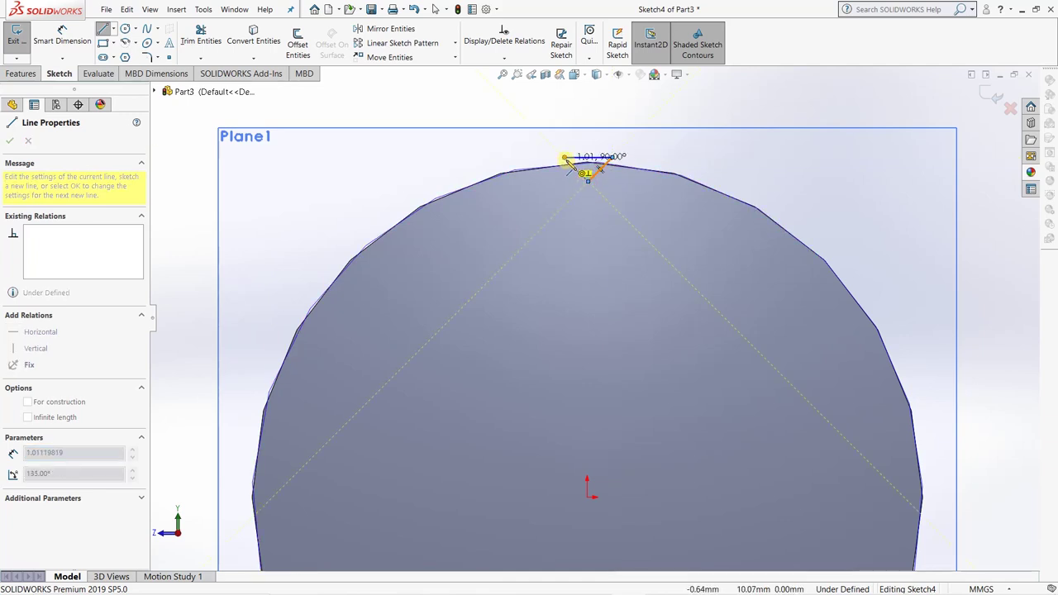
pyautogui.click(565, 158)
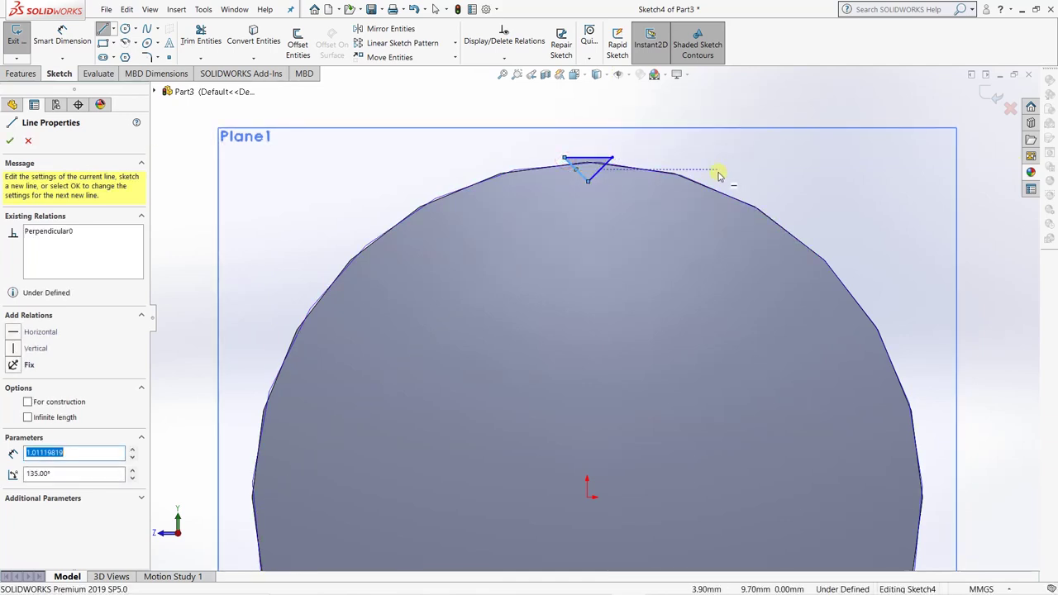
pyautogui.press('Escape')
pyautogui.press('Escape')
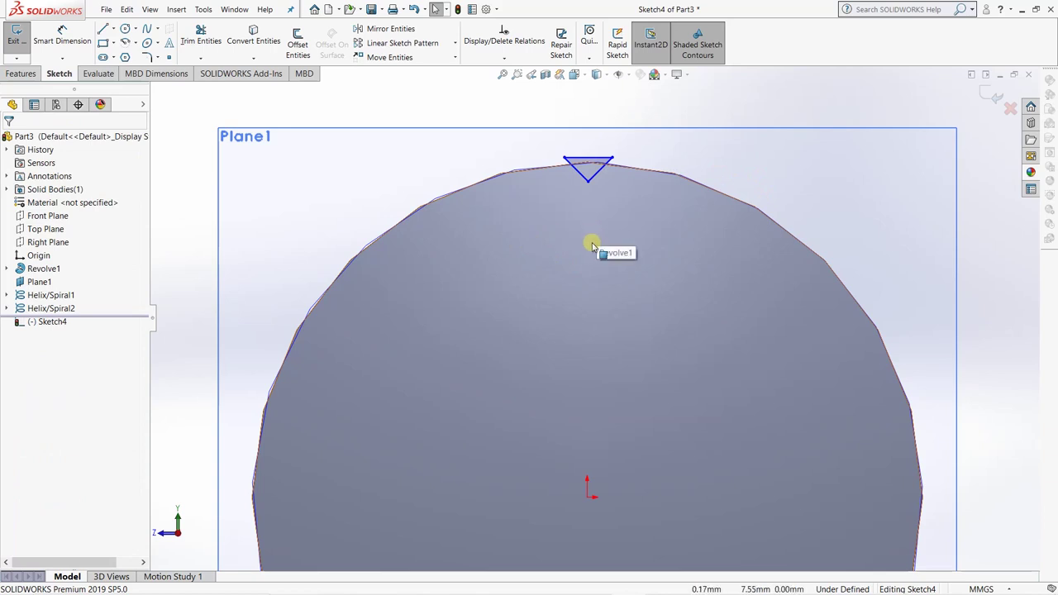
# Dimension the triangle's top edge to 1.40 mm and a slanted side to 1.00 mm.
pyautogui.click(51, 38)
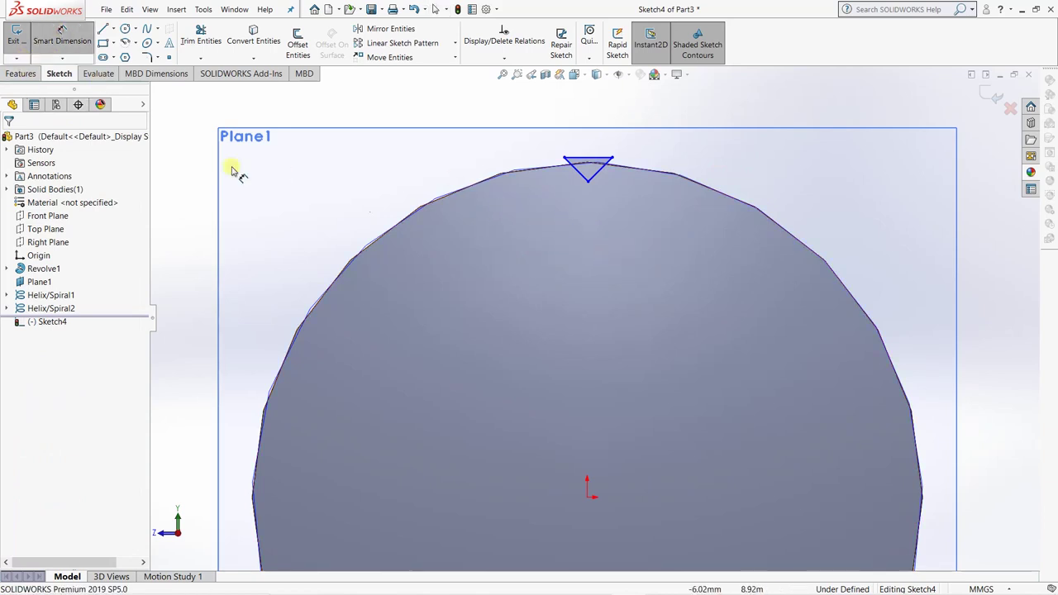
pyautogui.click(587, 158)
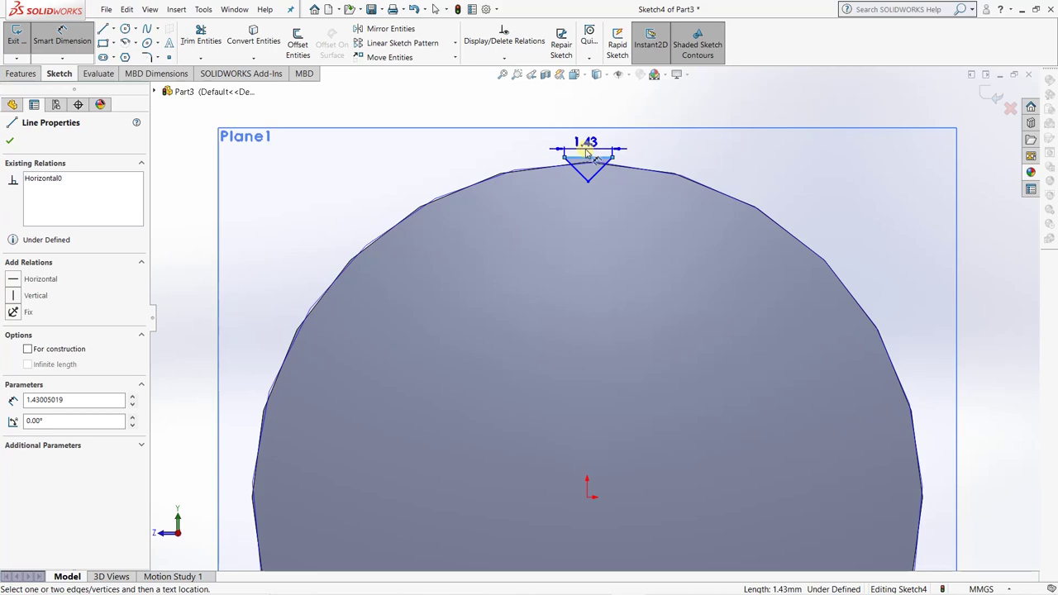
pyautogui.click(585, 151)
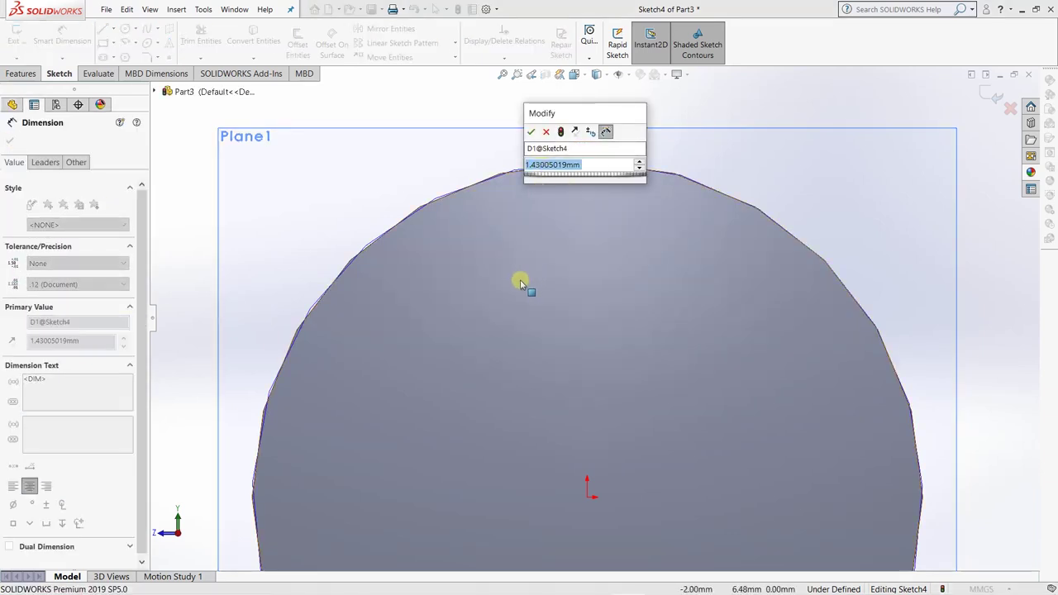
pyautogui.write('1.4')
pyautogui.press('Return')
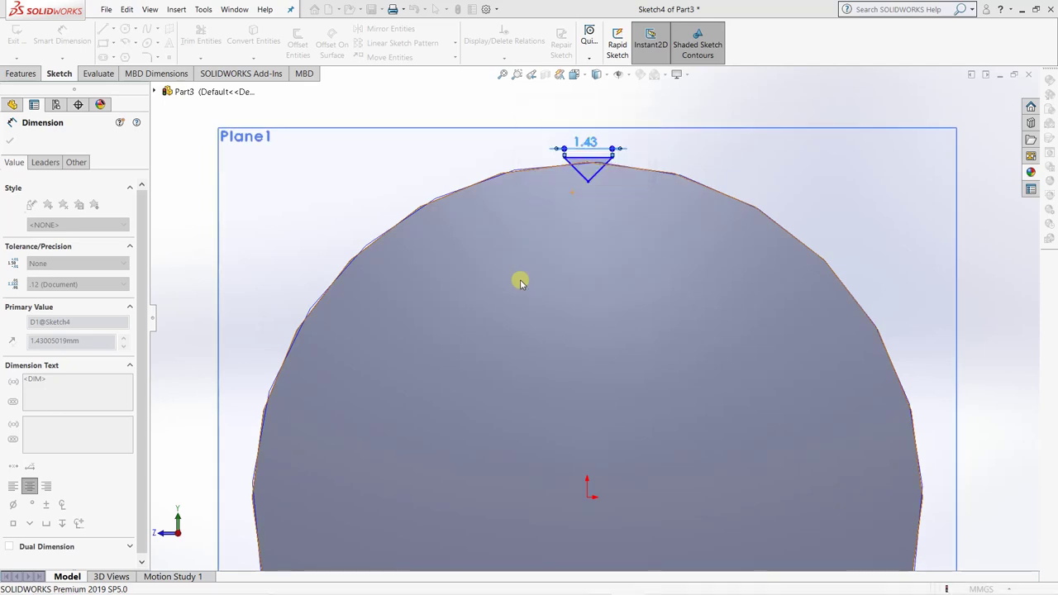
pyautogui.click(602, 177)
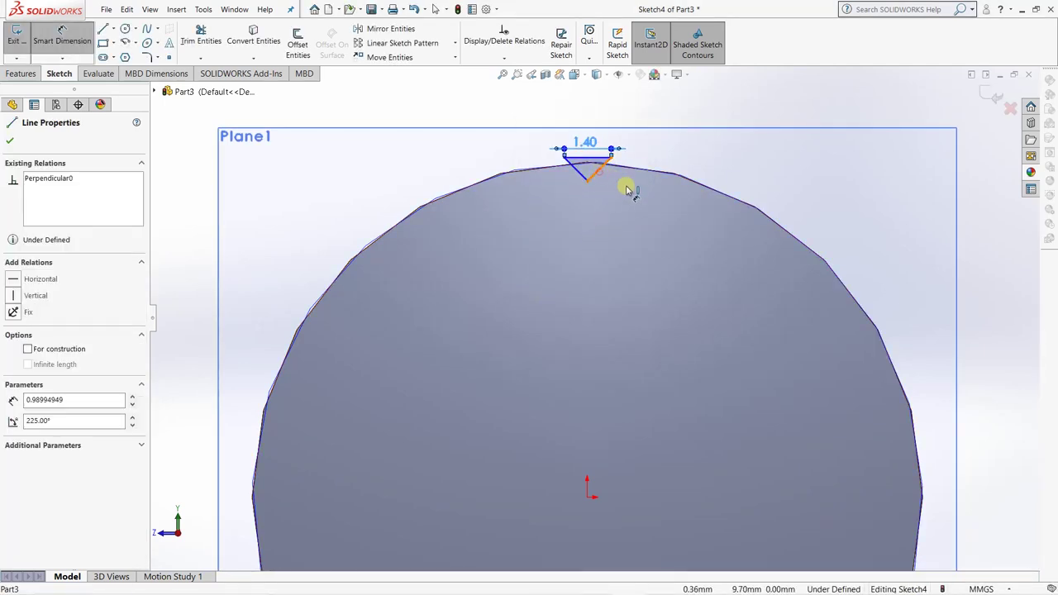
pyautogui.click(624, 189)
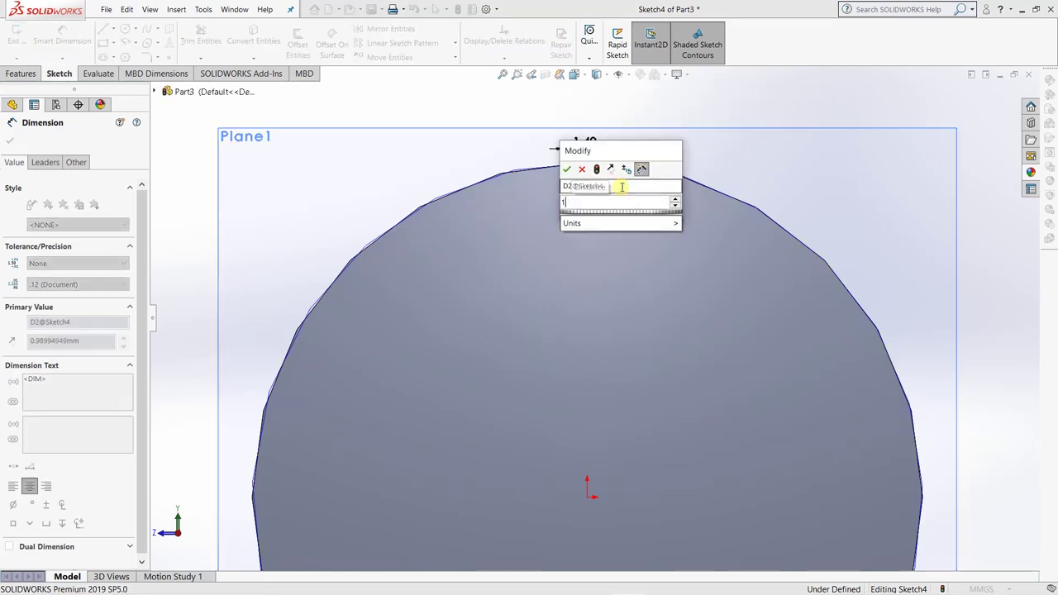
pyautogui.write('1')
pyautogui.press('Return')
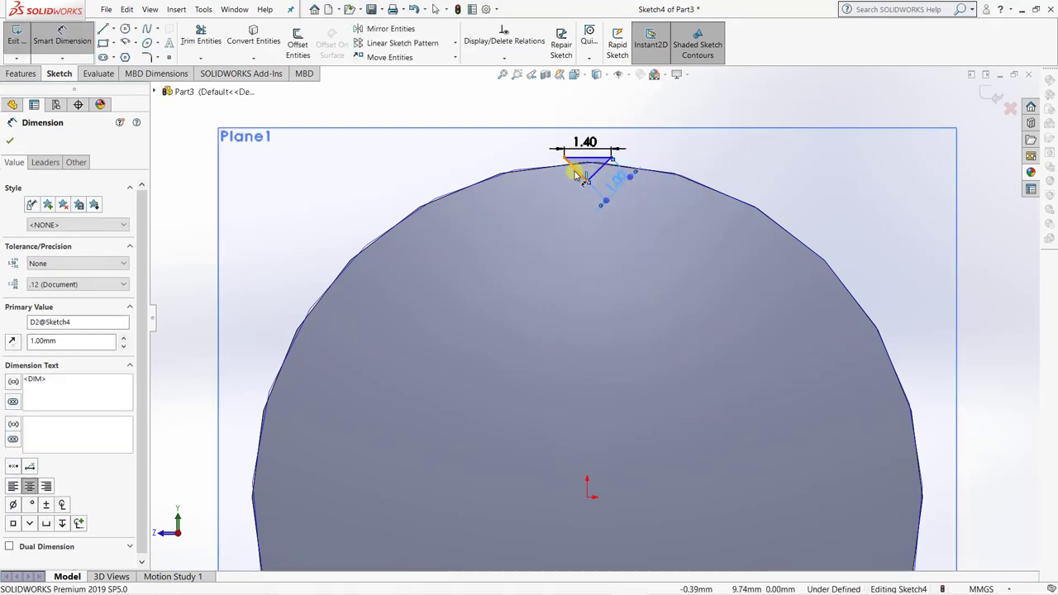
# Cancel the over-defining dimension on the other side and exit Sketch4.
pyautogui.click(575, 172)
pyautogui.click(561, 200)
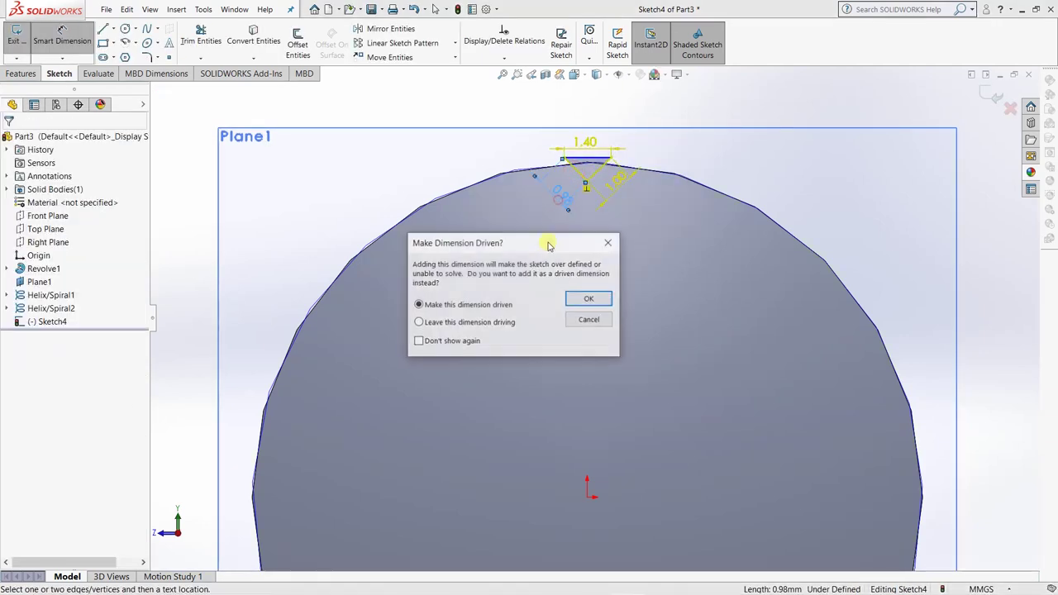
pyautogui.click(590, 319)
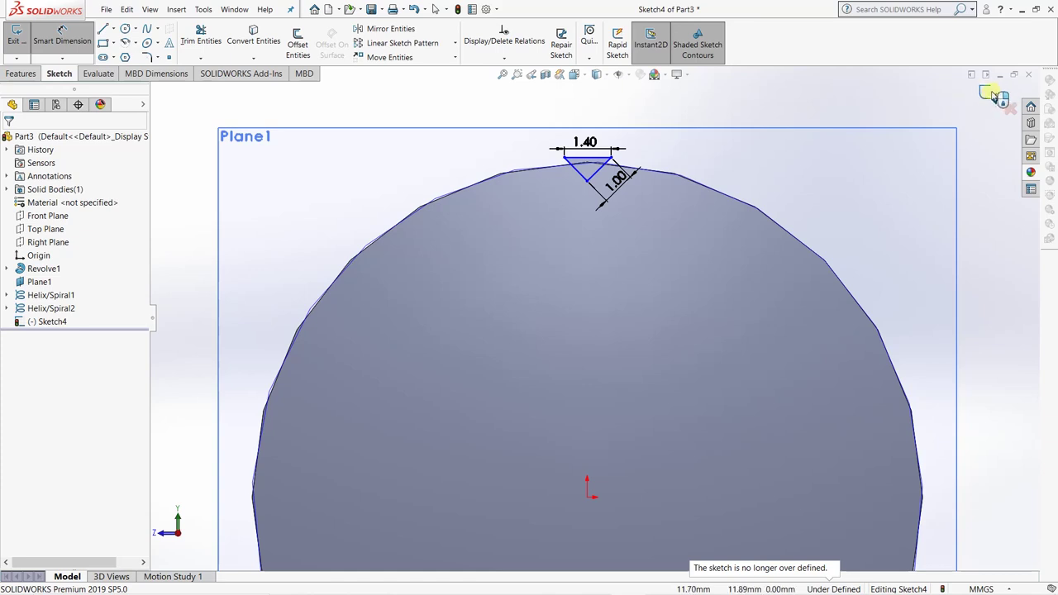
pyautogui.click(991, 97)
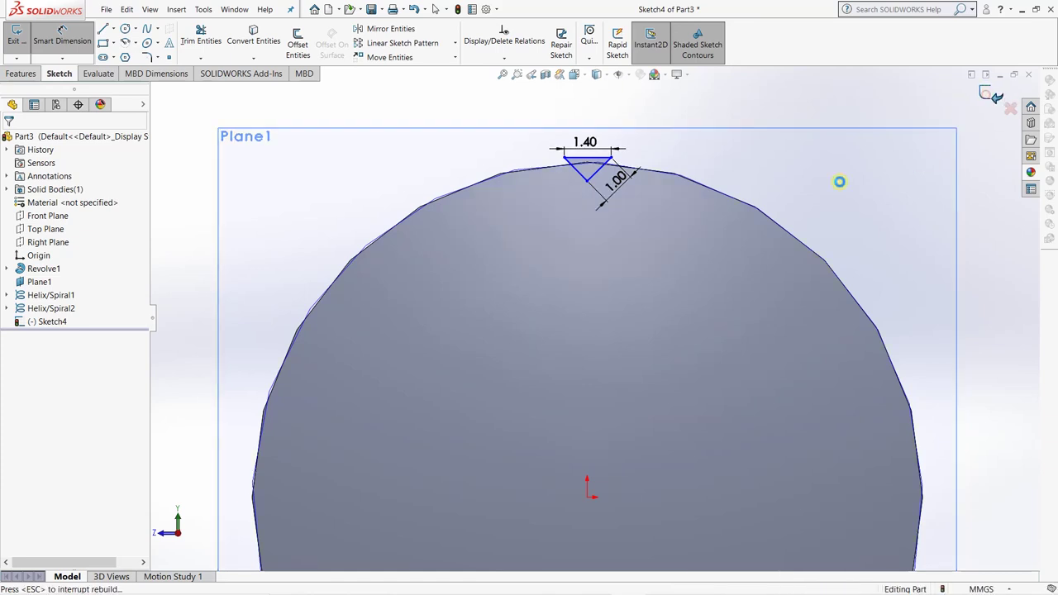
# Set up a Swept Cut with Sketch4 as profile and Helix/Spiral1 as path.
pyautogui.click(198, 145)
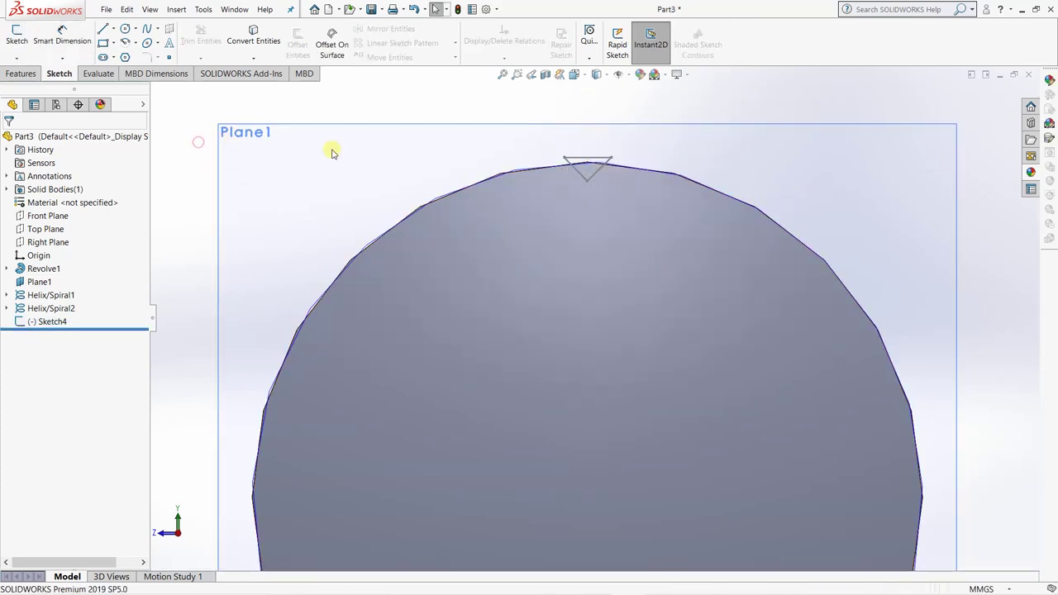
pyautogui.click(22, 74)
pyautogui.click(319, 32)
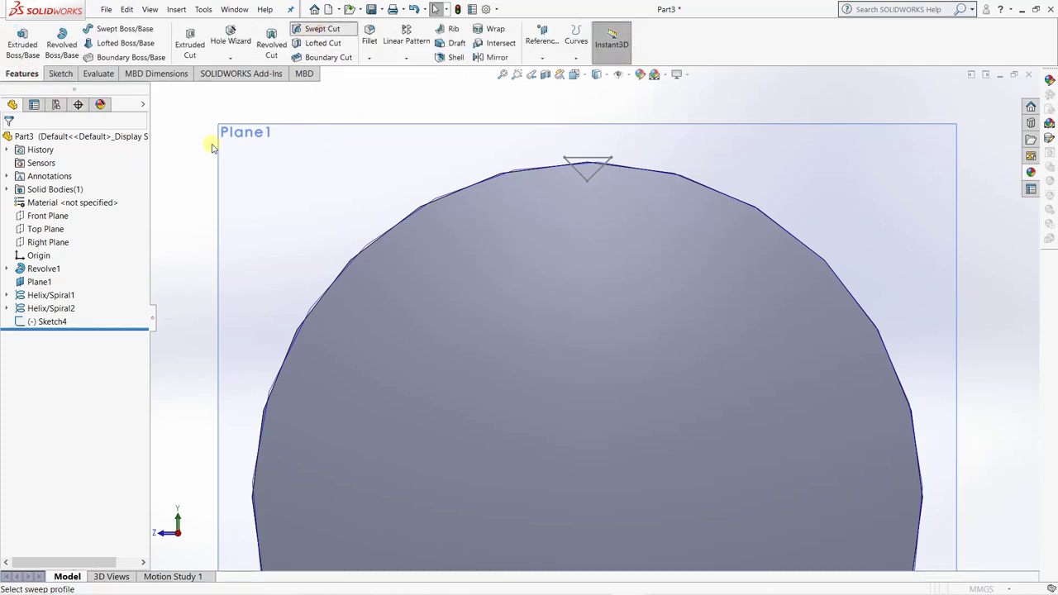
pyautogui.click(571, 160)
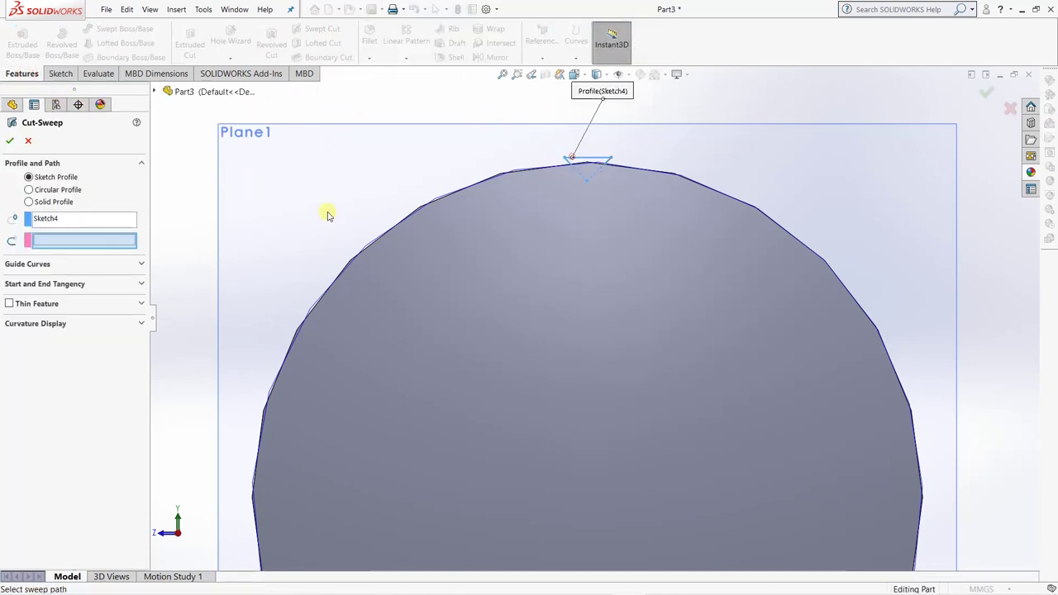
pyautogui.click(155, 91)
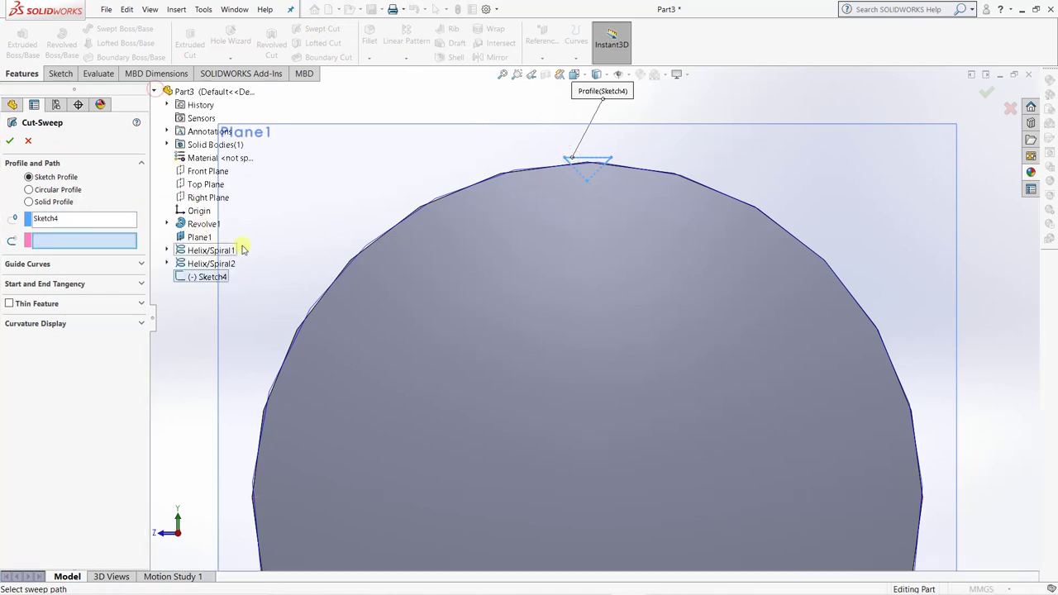
pyautogui.click(208, 250)
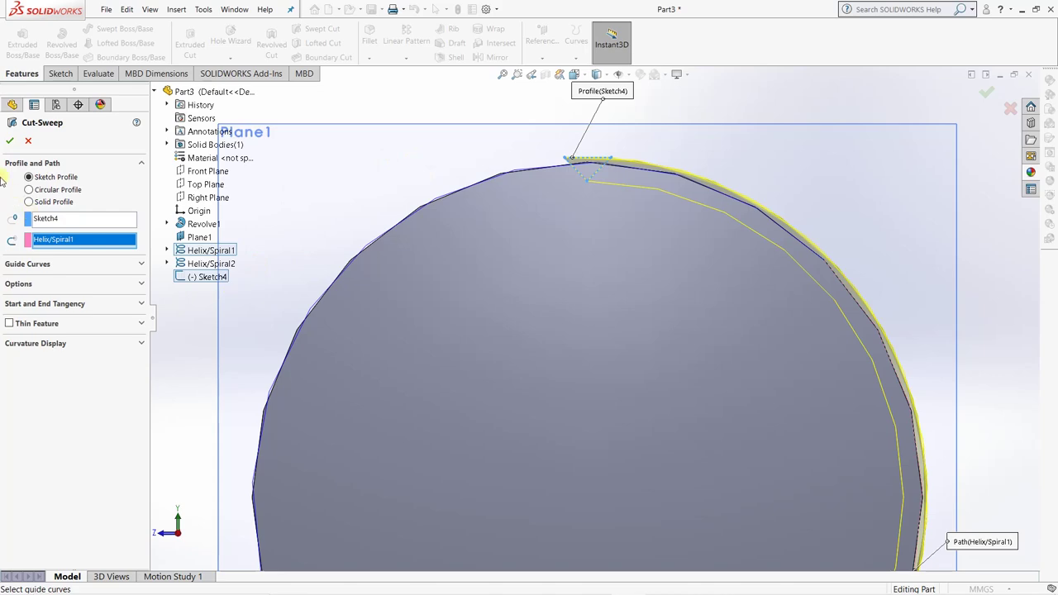
# Check the cut preview along the whole shaft and confirm Cut-Sweep1.
pyautogui.scroll(-3, 692, 157)
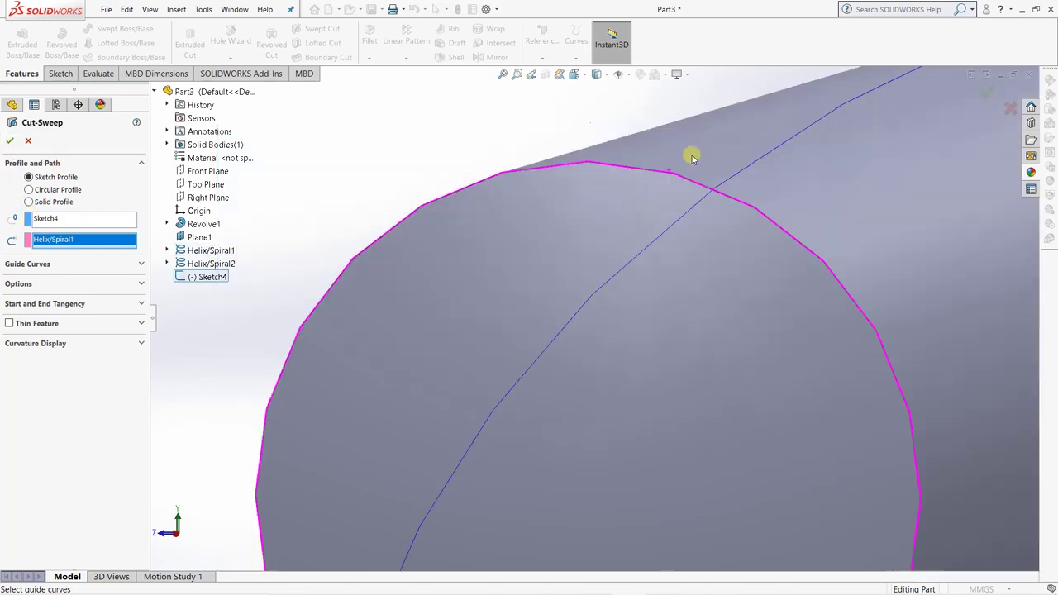
pyautogui.hotkey('ctrl', '7')
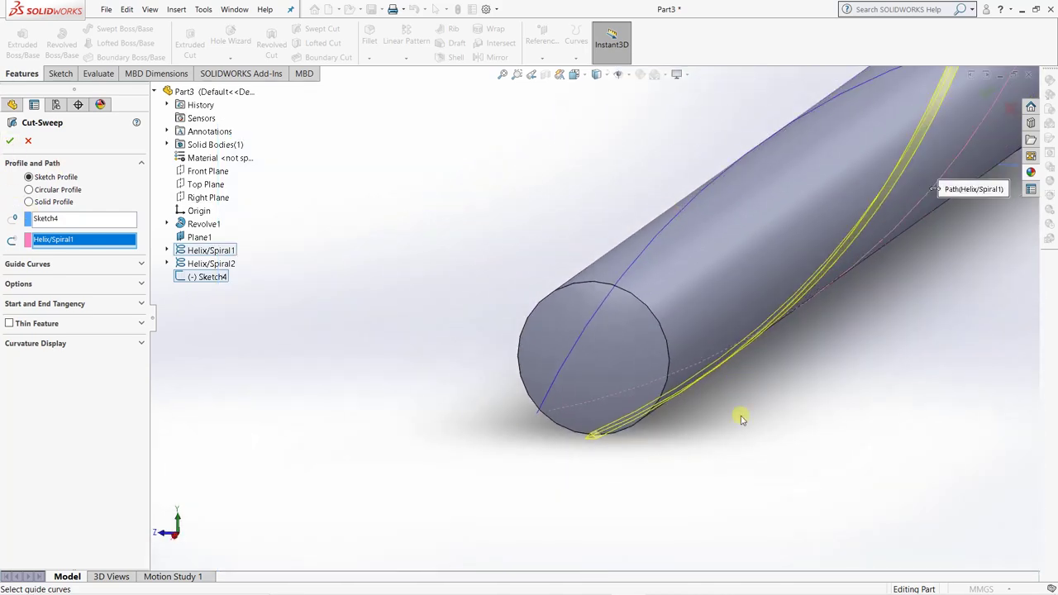
pyautogui.moveTo(741, 419); pyautogui.dragTo(692, 349, button='middle')
pyautogui.scroll(-5, 708, 255)
pyautogui.scroll(3, 685, 222)
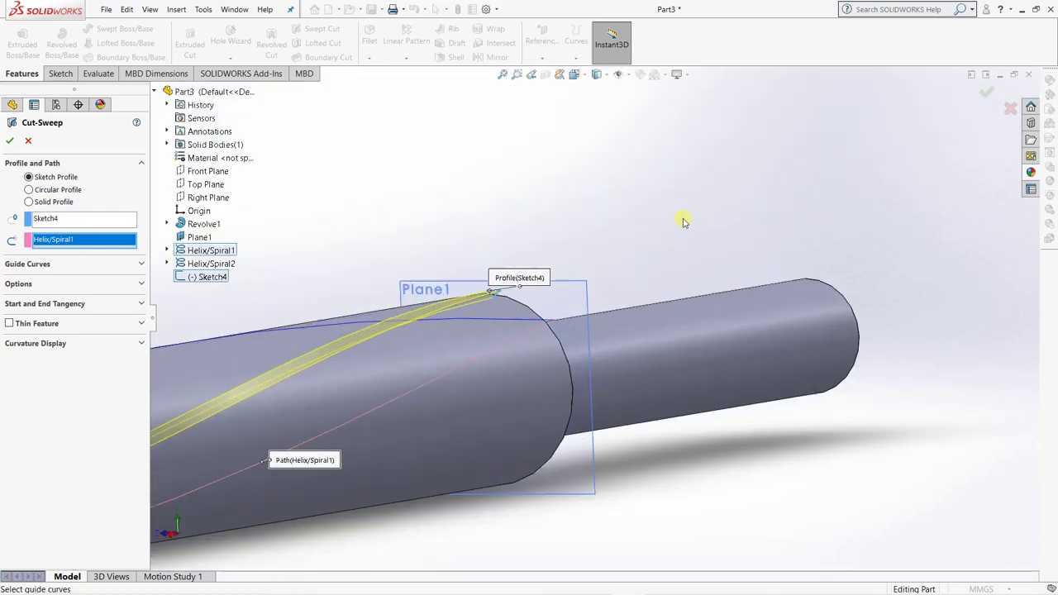
pyautogui.scroll(2, 557, 306)
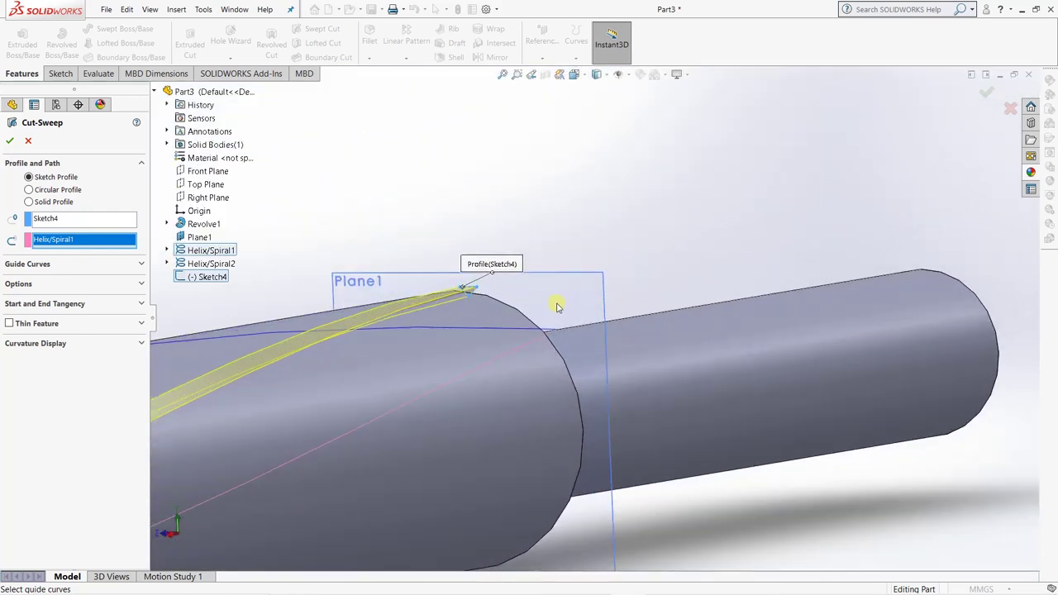
pyautogui.click(10, 142)
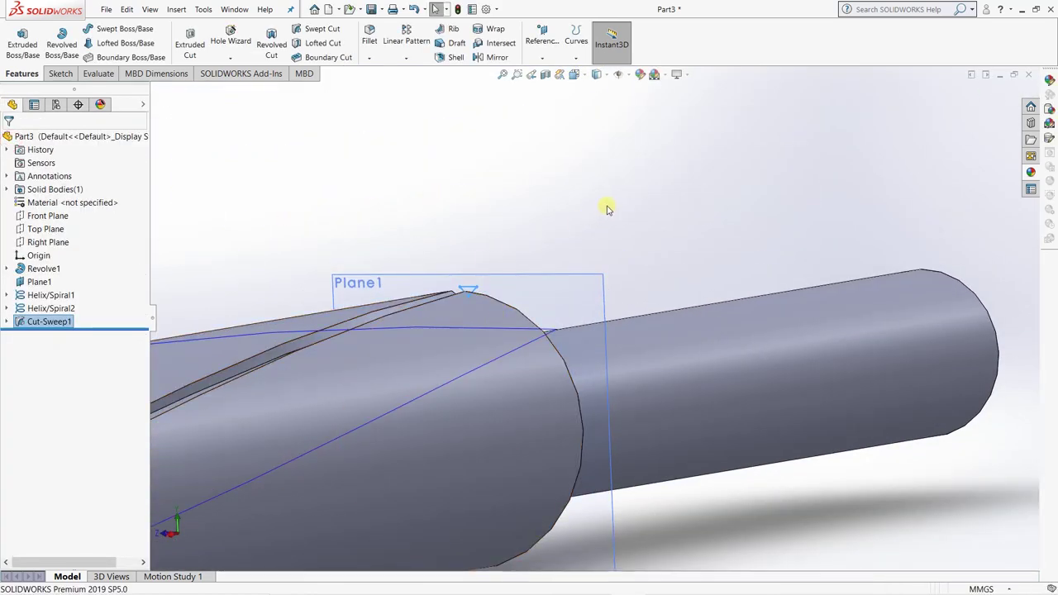
# Inspect the groove at the shoulder, clear the selection, and expand Cut-Sweep1 in the tree.
pyautogui.moveTo(607, 209); pyautogui.dragTo(482, 314, button='middle')
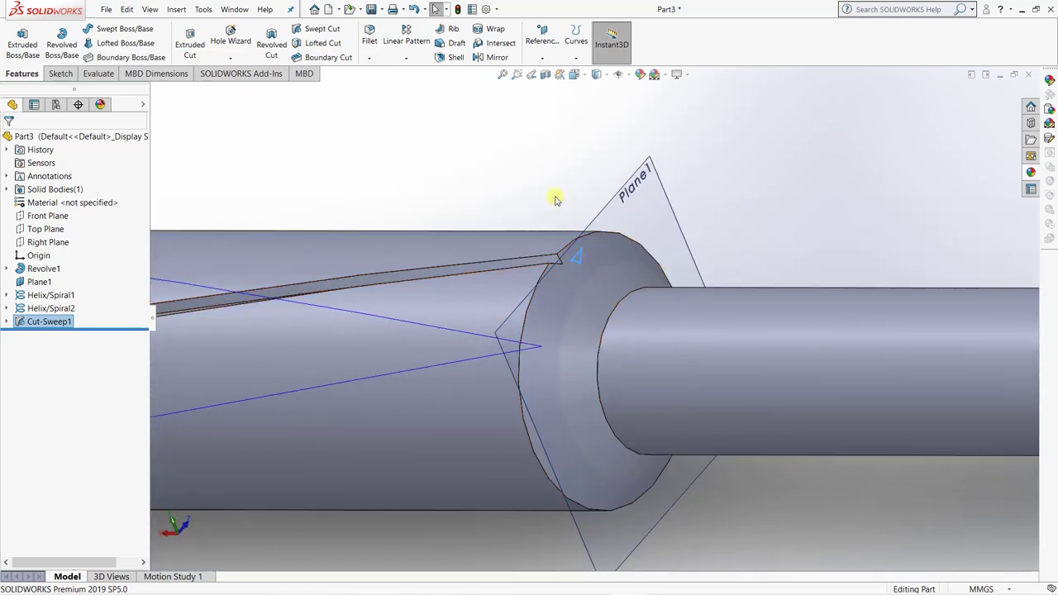
pyautogui.scroll(5, 556, 198)
pyautogui.scroll(-2, 545, 201)
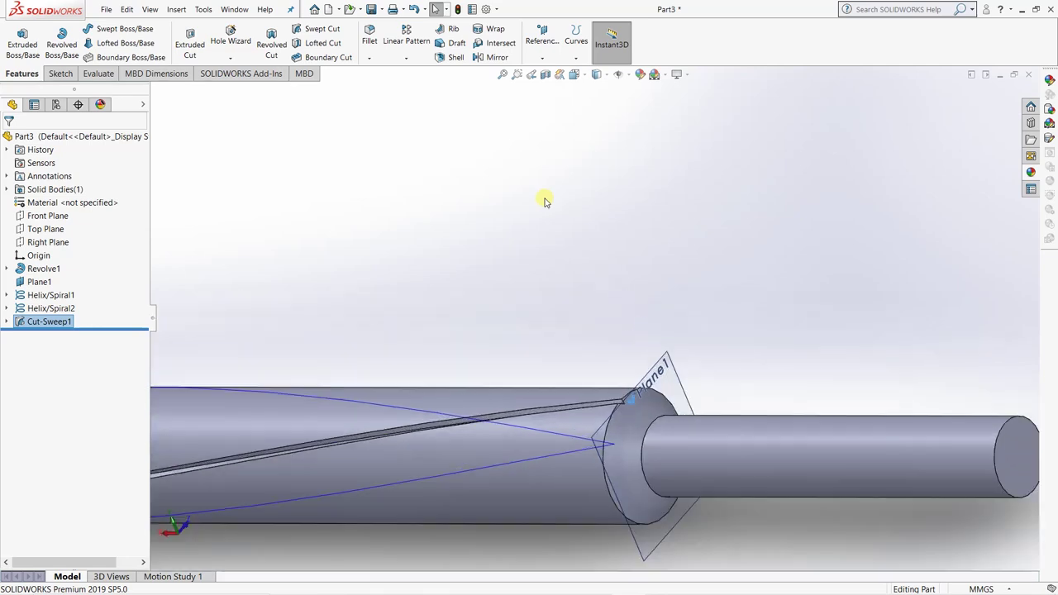
pyautogui.click(533, 226)
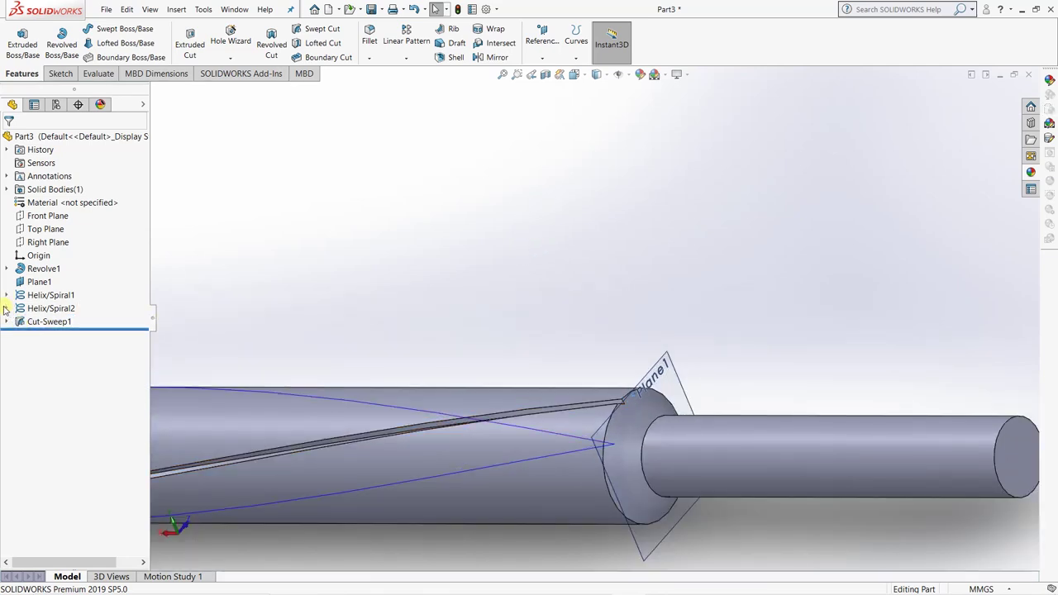
pyautogui.click(6, 321)
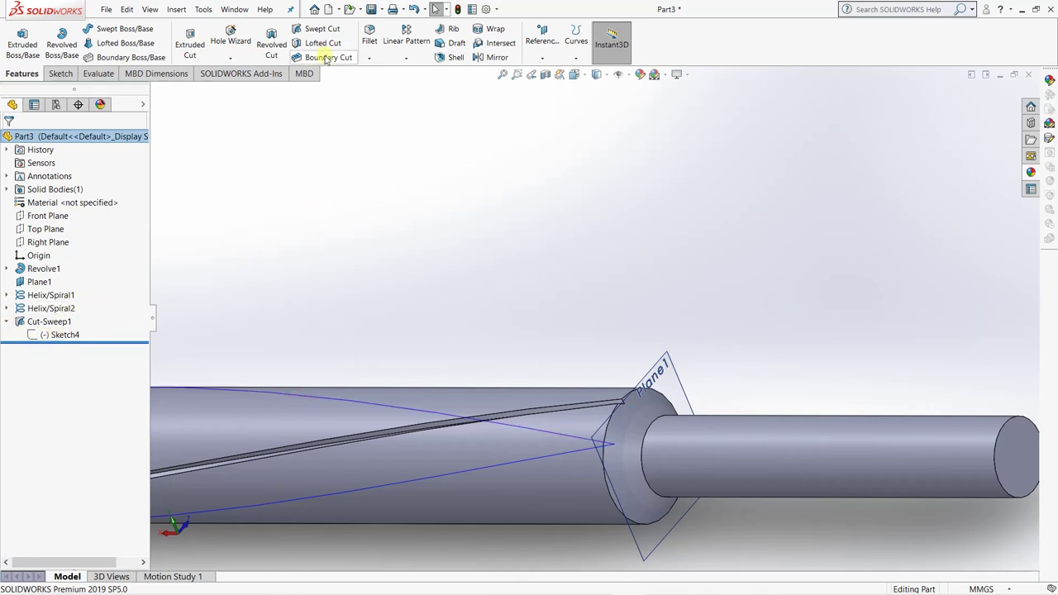
# Create a Swept Cut using Sketch4 as profile and Helix/Spiral2 as path.
pyautogui.click(321, 29)
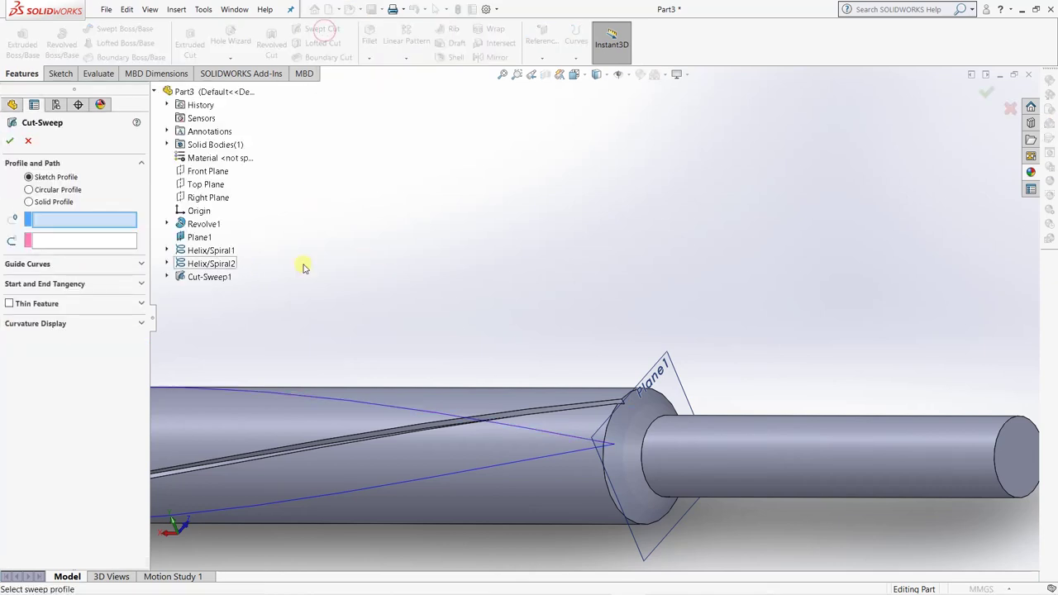
pyautogui.click(167, 278)
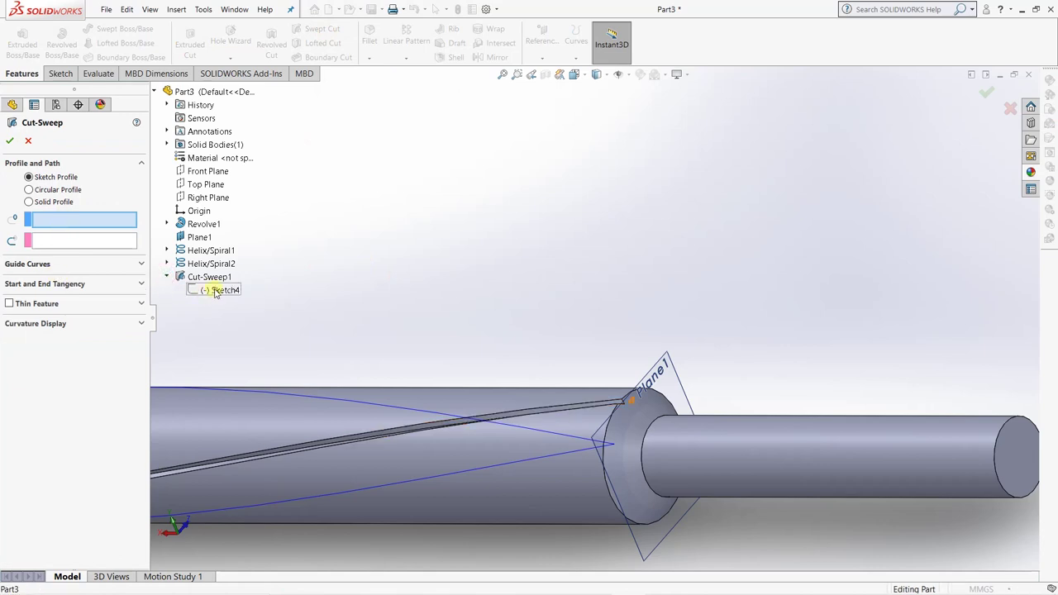
pyautogui.click(215, 291)
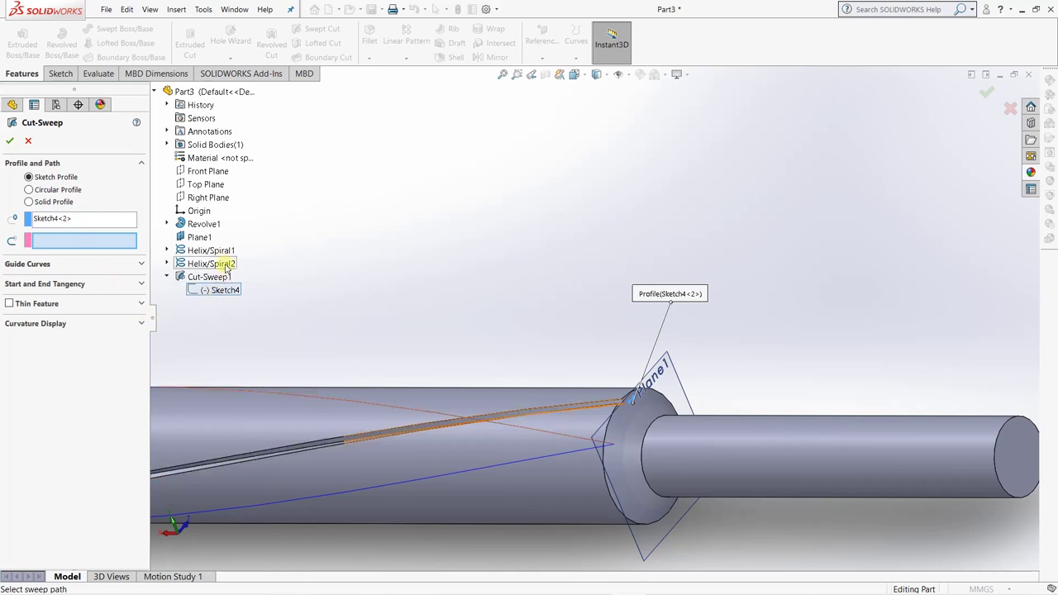
pyautogui.click(225, 264)
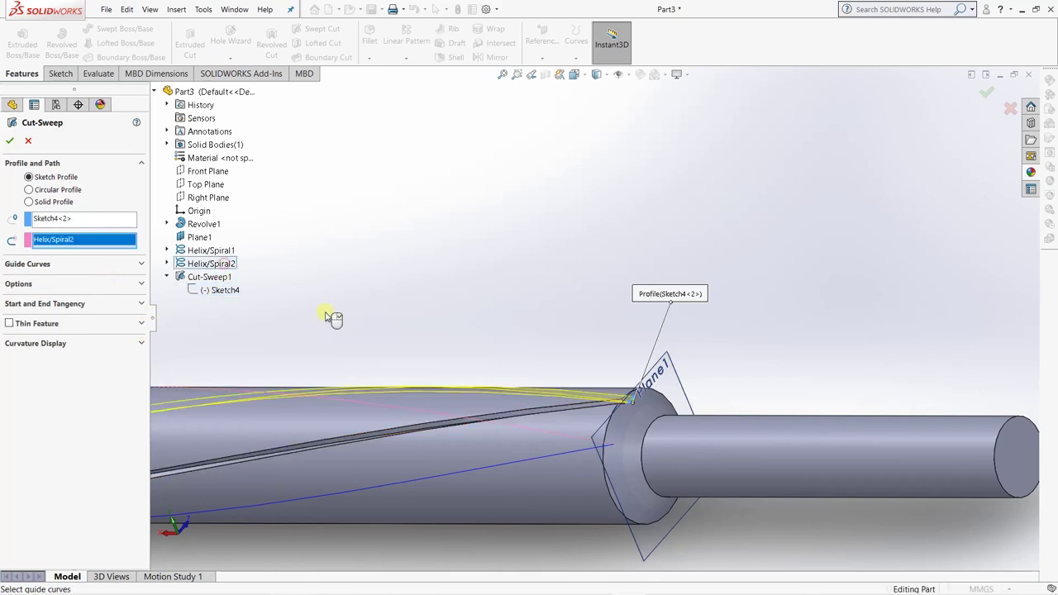
pyautogui.click(10, 142)
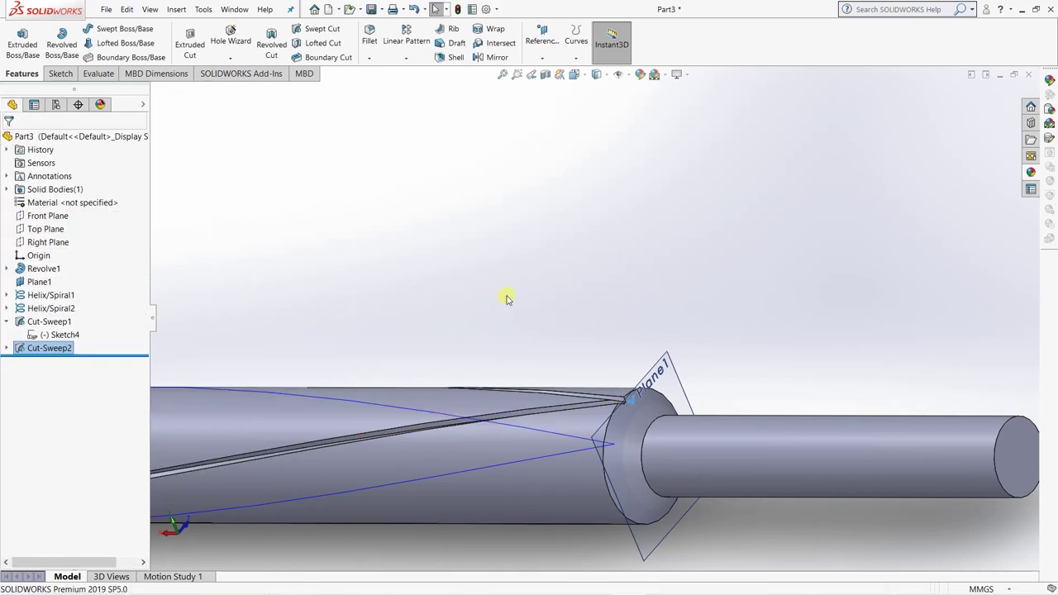
# Zoom to inspect the second groove, clear the selection, and collapse Cut-Sweep1.
pyautogui.scroll(-4, 616, 403)
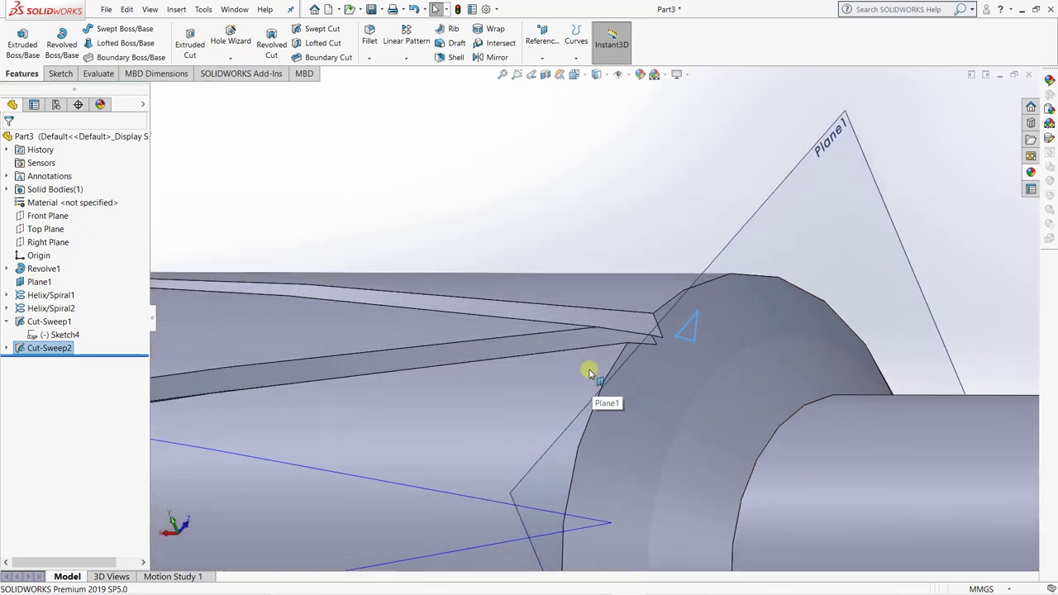
pyautogui.scroll(3, 590, 363)
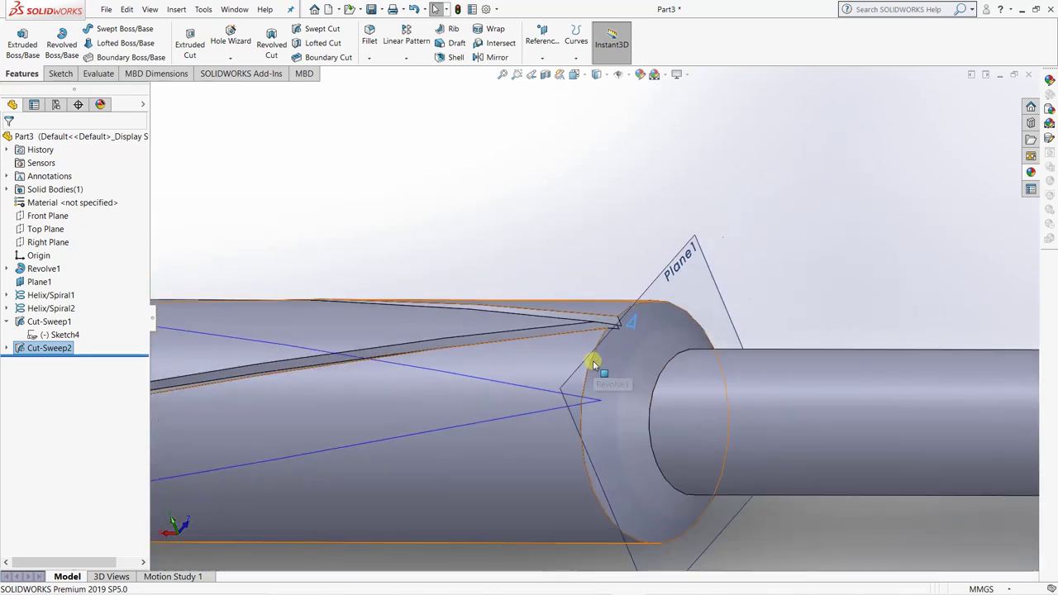
pyautogui.scroll(3, 592, 364)
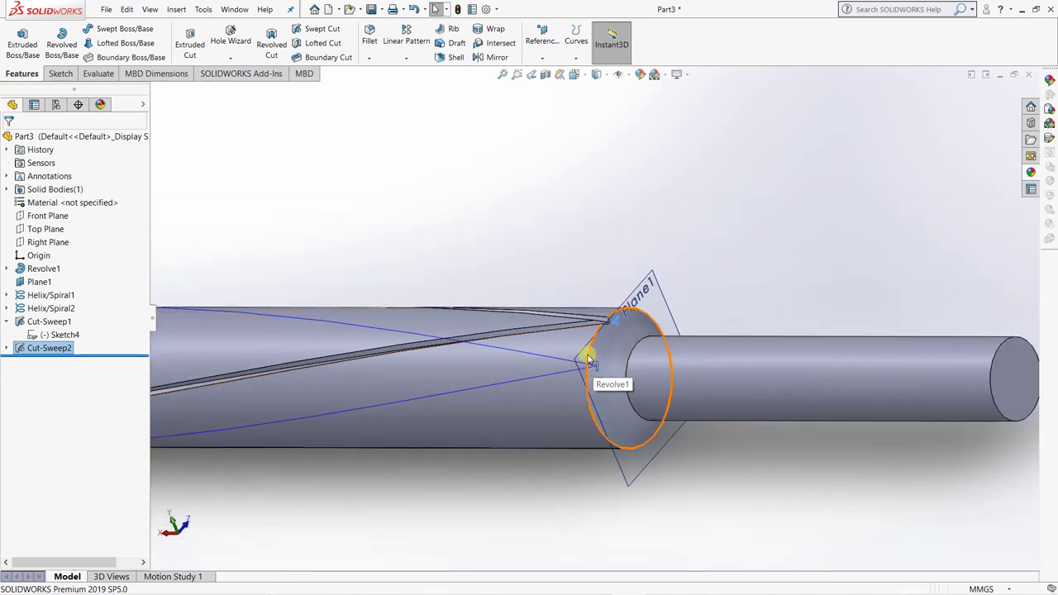
pyautogui.scroll(-5, 589, 357)
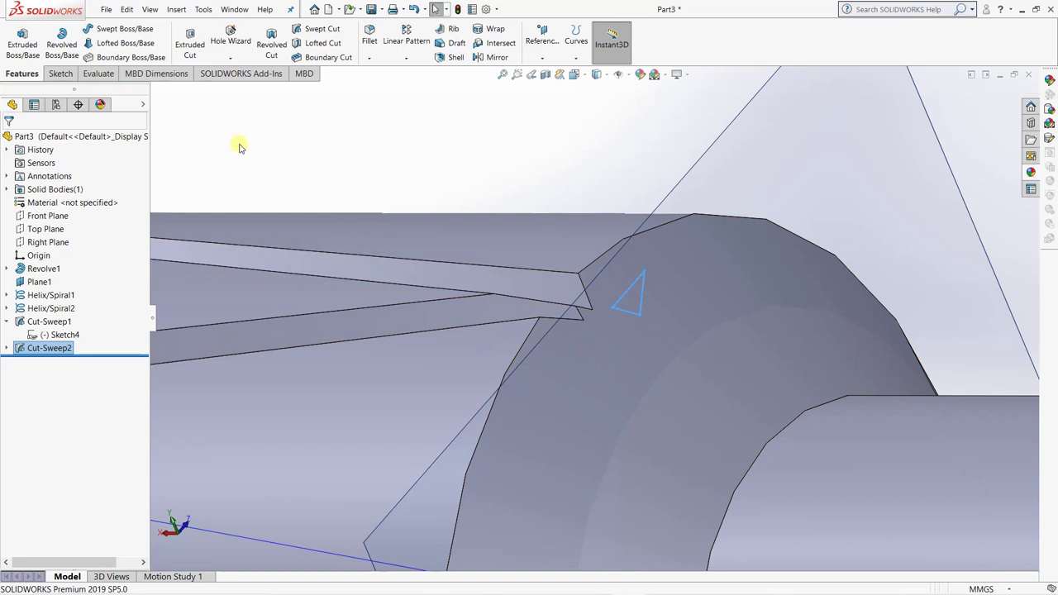
pyautogui.click(271, 130)
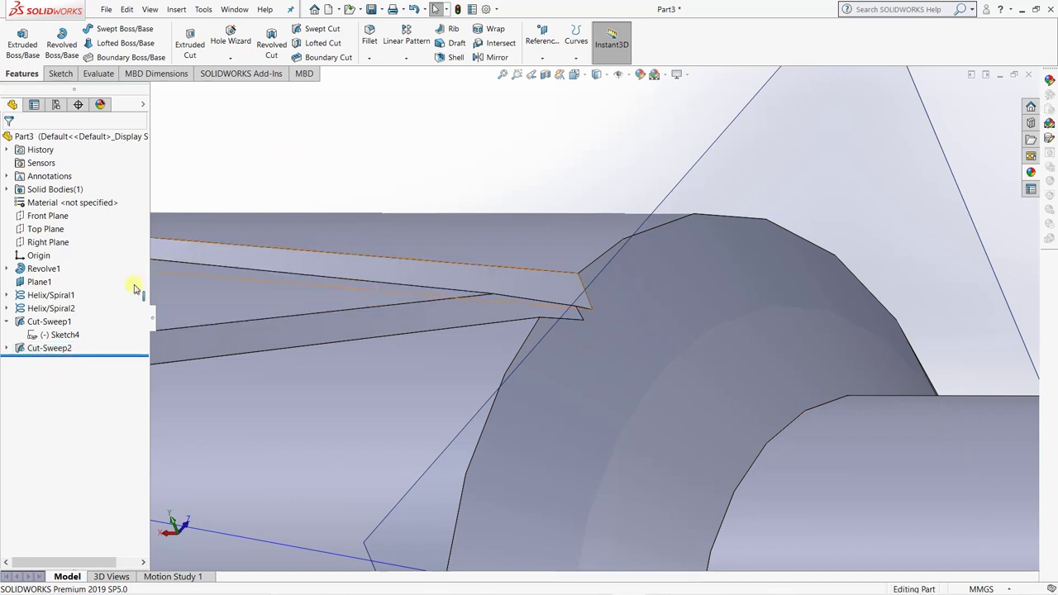
pyautogui.click(6, 322)
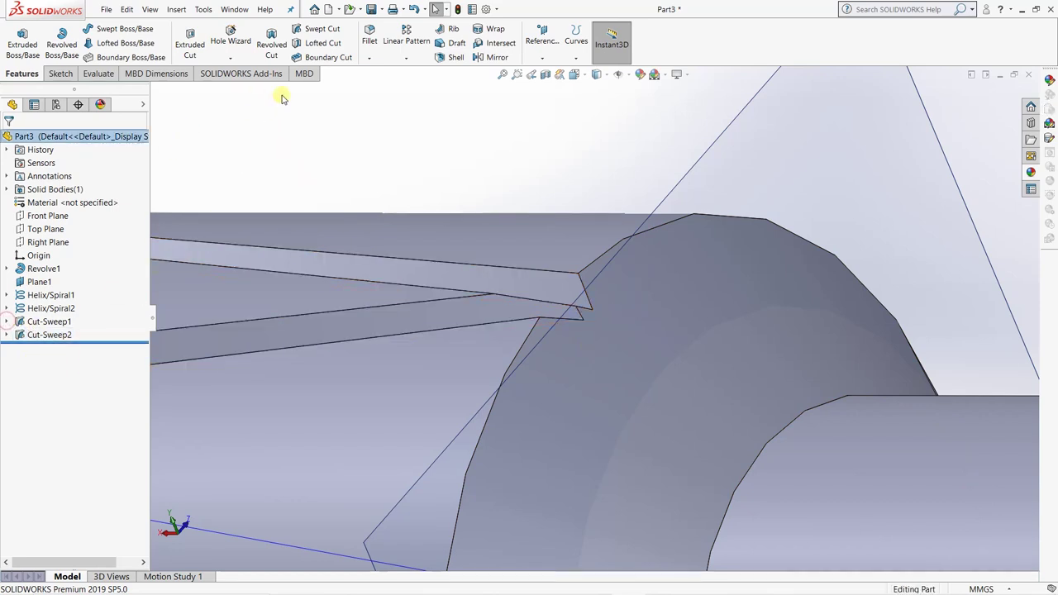
# Start a circular pattern of Cut-Sweep1 around the shaft's cylindrical face.
pyautogui.click(405, 58)
pyautogui.click(403, 59)
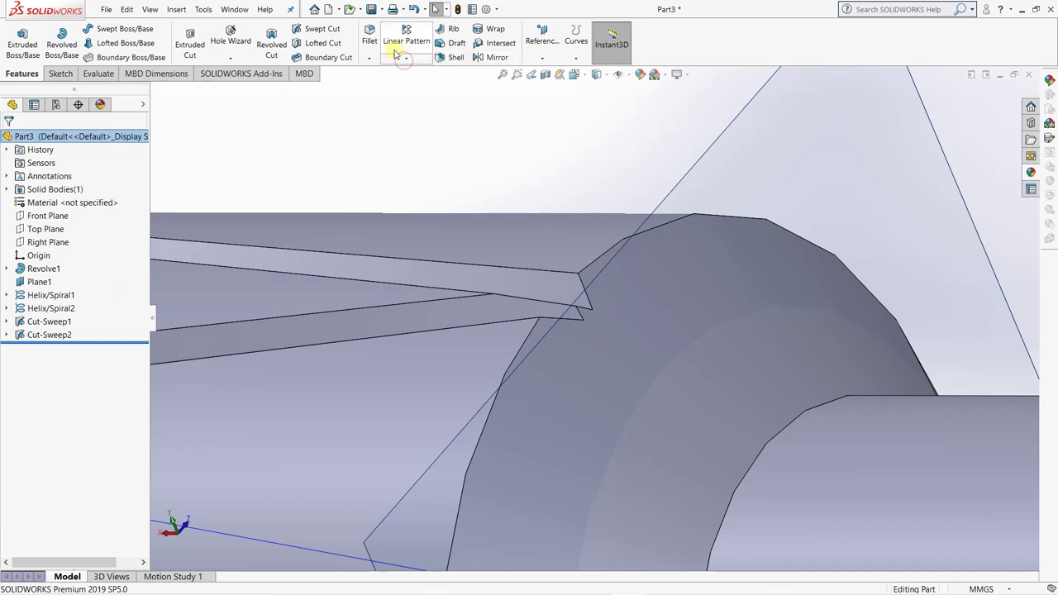
pyautogui.click(405, 58)
pyautogui.click(405, 86)
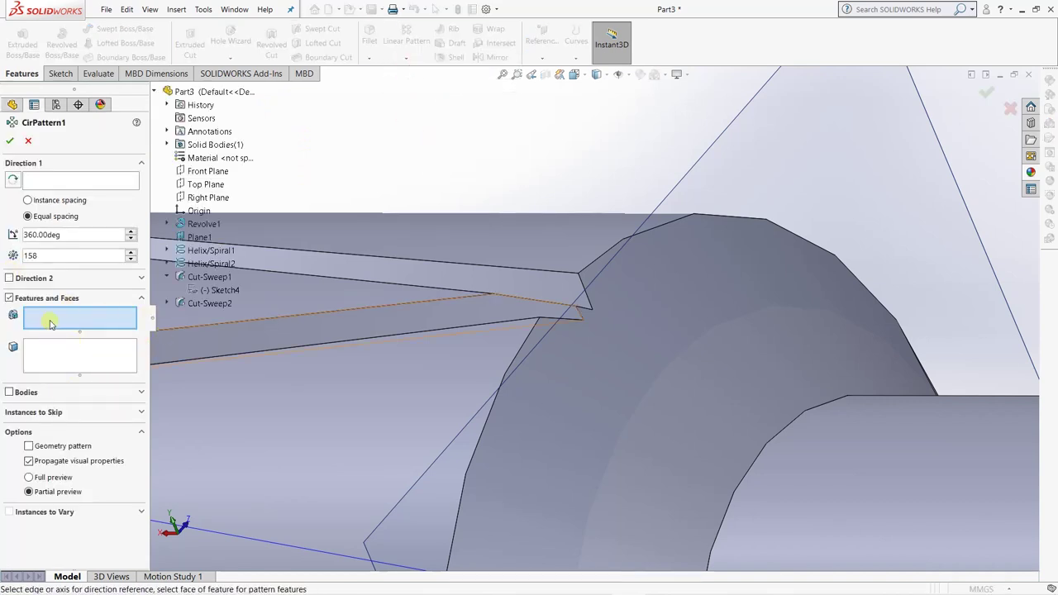
pyautogui.click(207, 278)
pyautogui.click(53, 184)
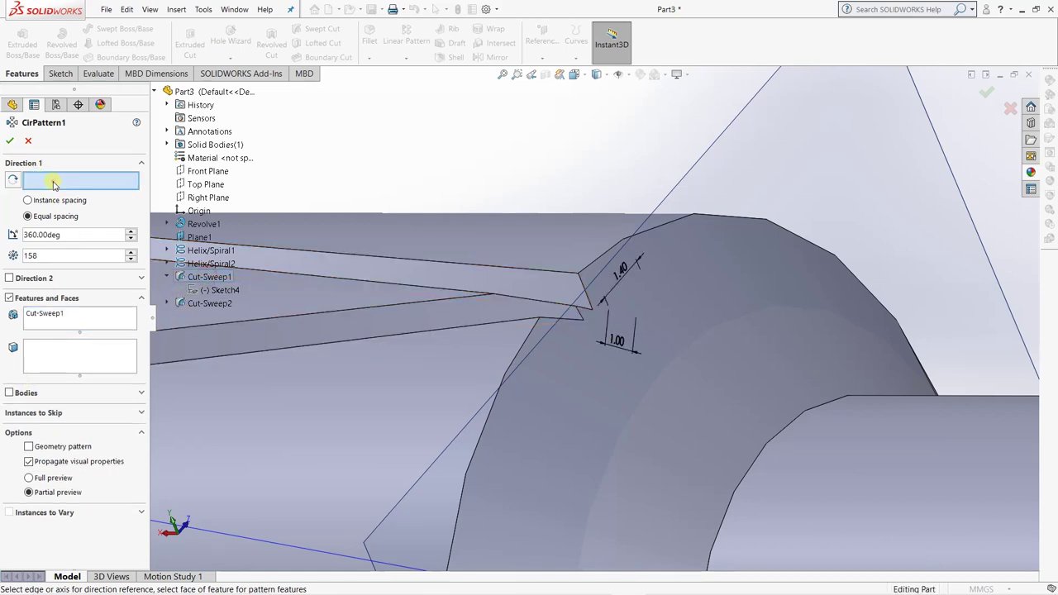
pyautogui.scroll(10, 350, 229)
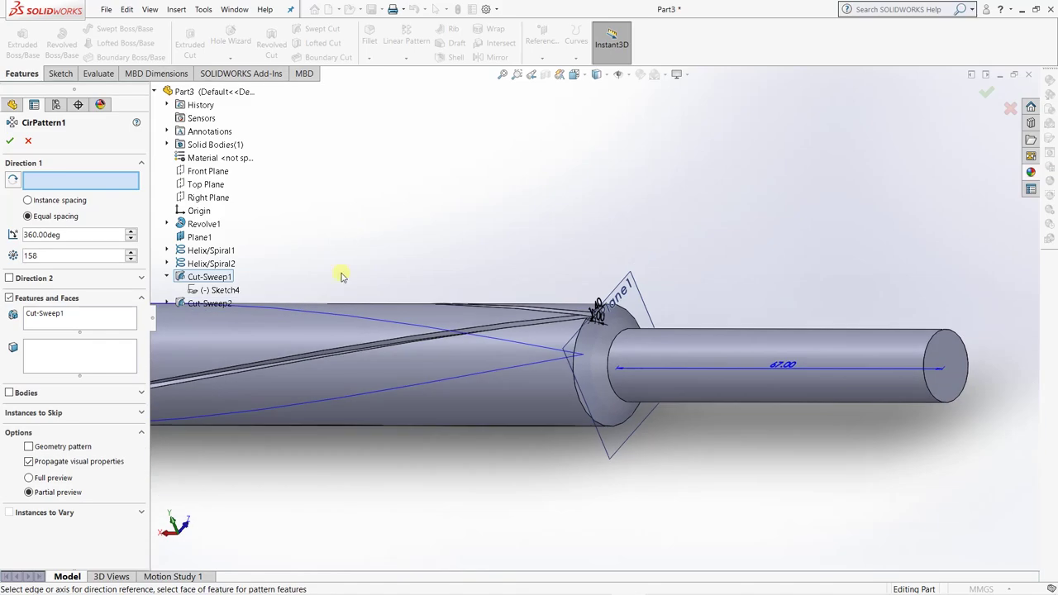
pyautogui.click(367, 373)
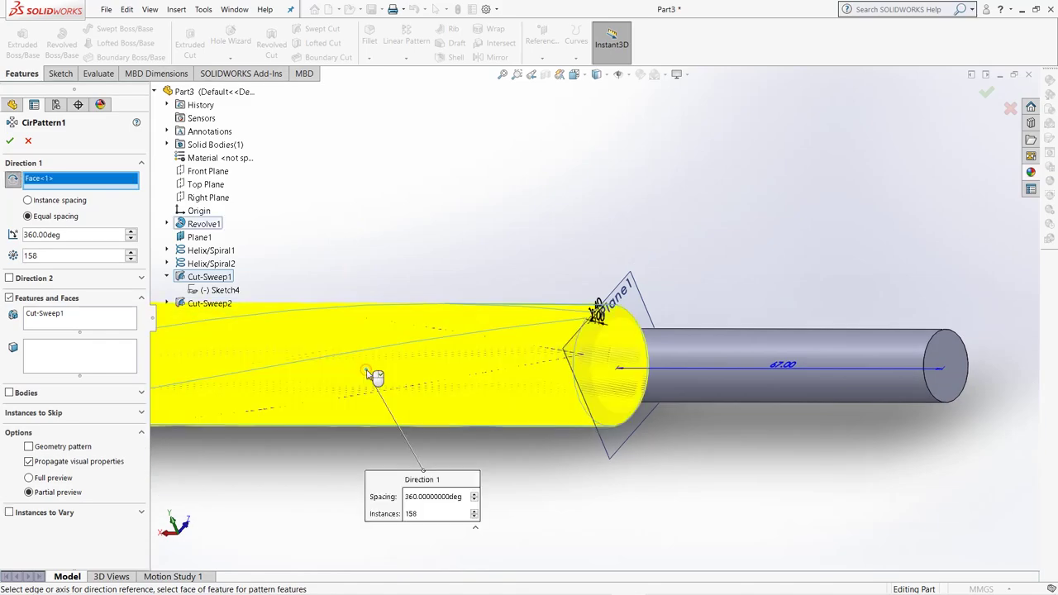
# Lower the instance count from 158 to 140 over 360° and orbit to check the preview.
pyautogui.scroll(-6, 591, 330)
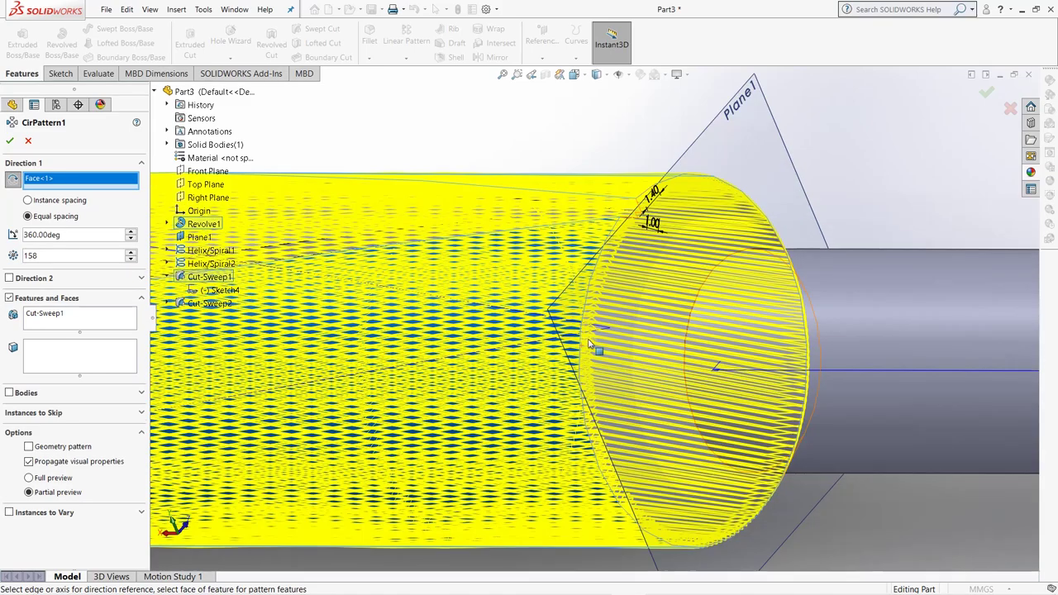
pyautogui.scroll(-2, 585, 308)
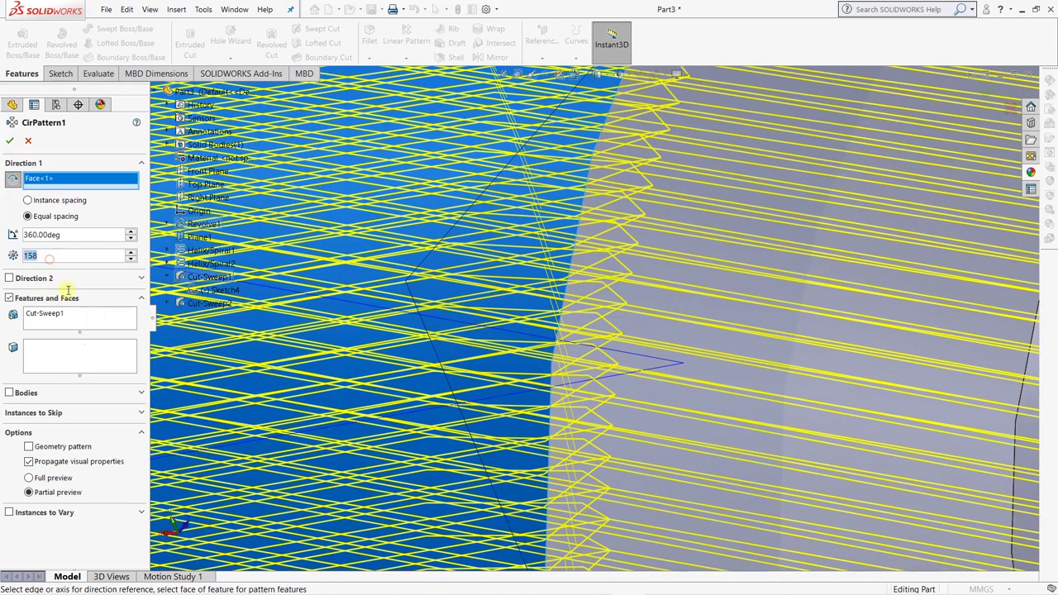
pyautogui.scroll(-18, 74, 255)
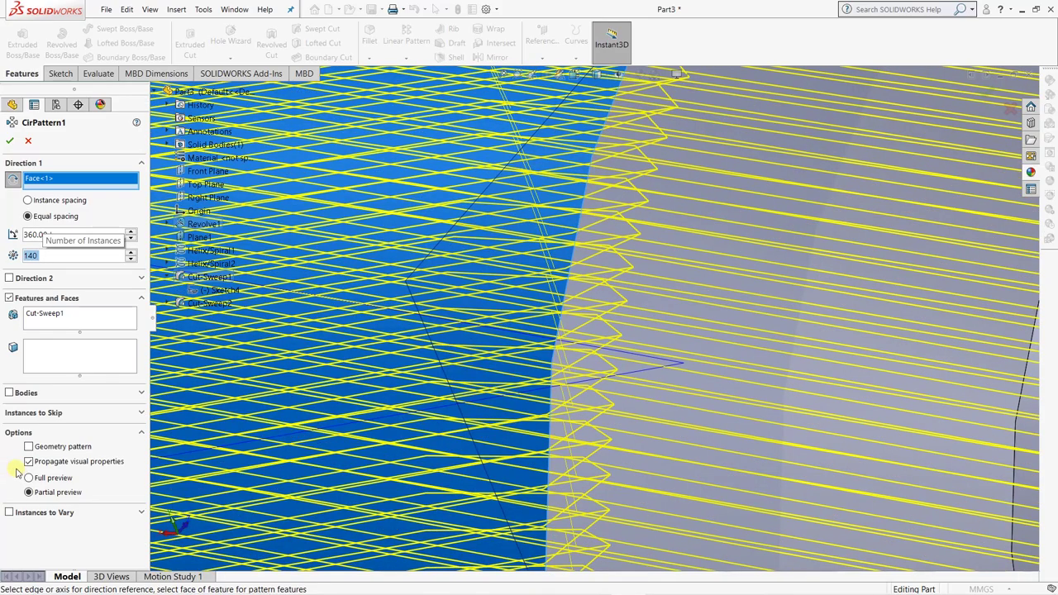
pyautogui.scroll(8, 405, 339)
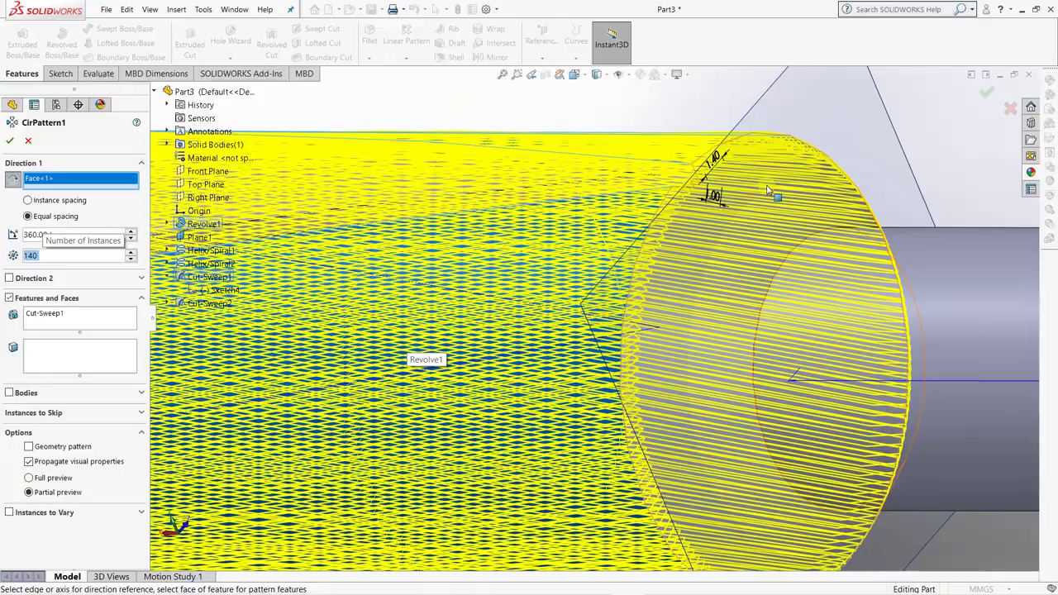
pyautogui.moveTo(767, 192); pyautogui.dragTo(708, 169, button='middle')
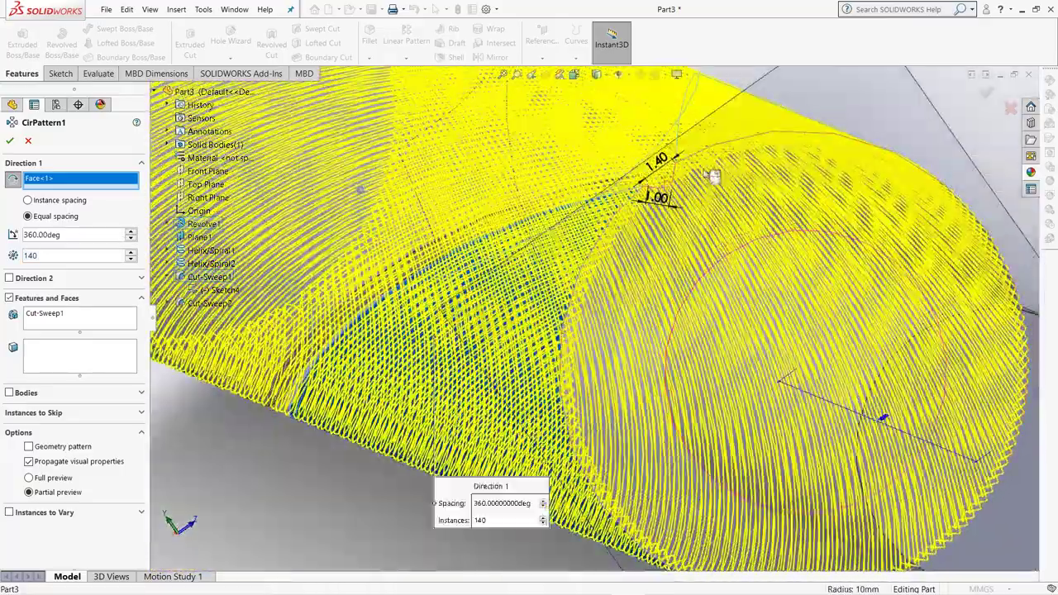
# Change the pattern's instance count to 110 and review the preview.
pyautogui.scroll(-5, 709, 168)
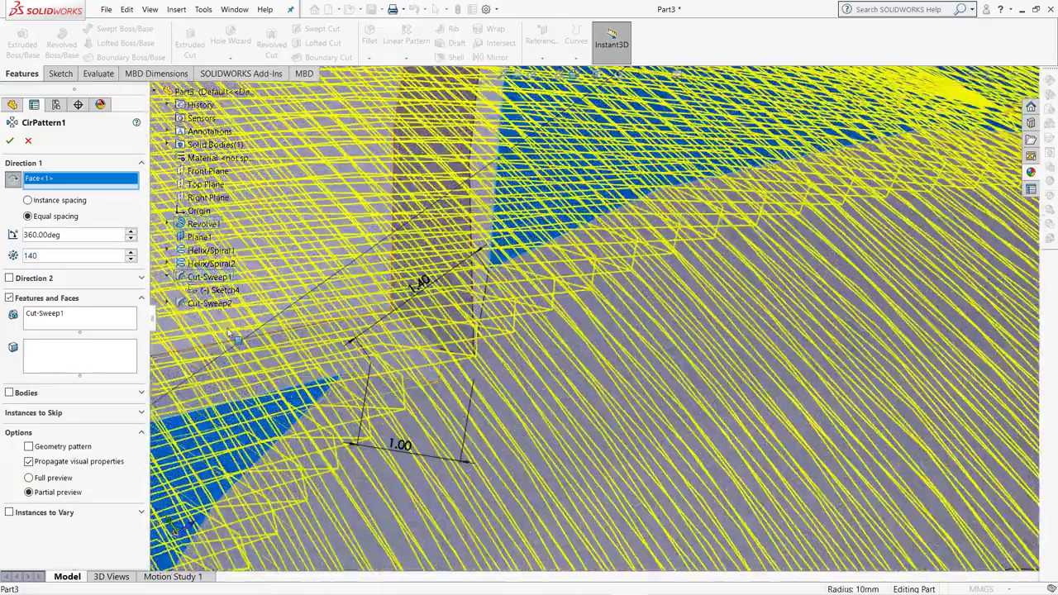
pyautogui.doubleClick(58, 254)
pyautogui.write('11')
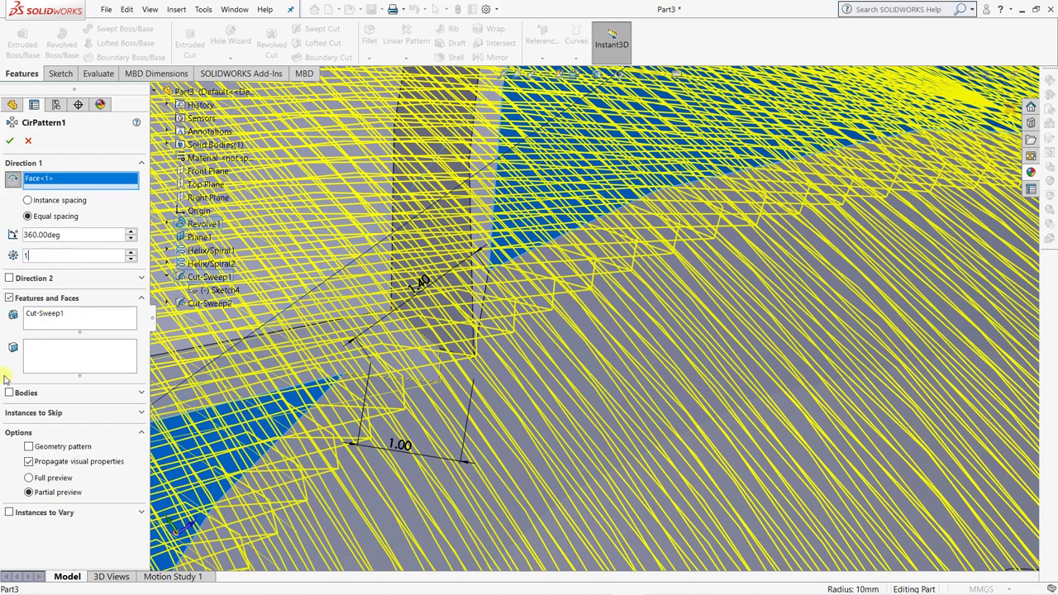
pyautogui.write('0')
pyautogui.press('Return')
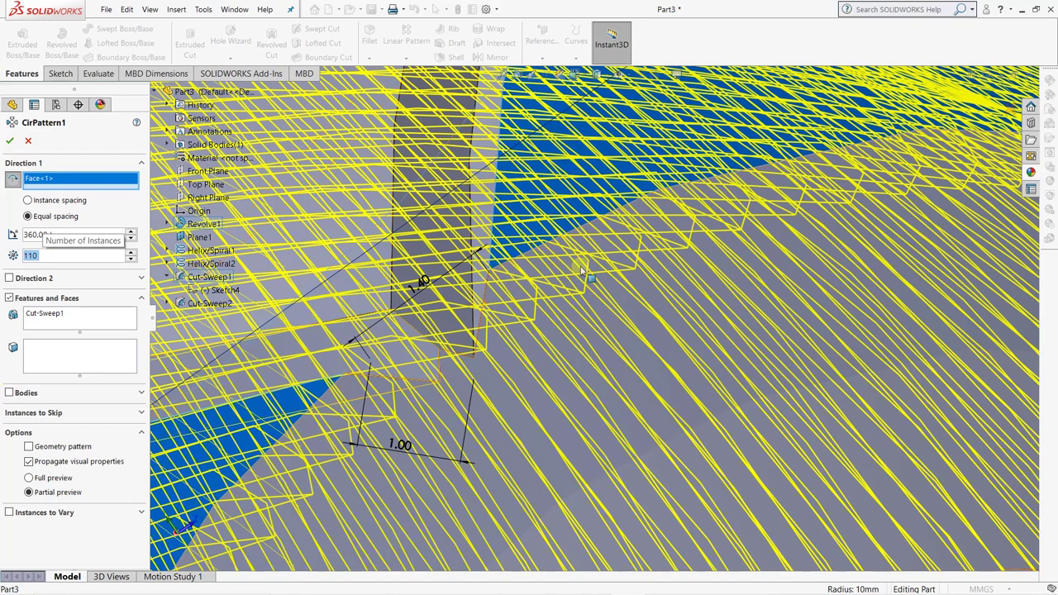
pyautogui.scroll(-5, 599, 269)
pyautogui.scroll(-3, 619, 274)
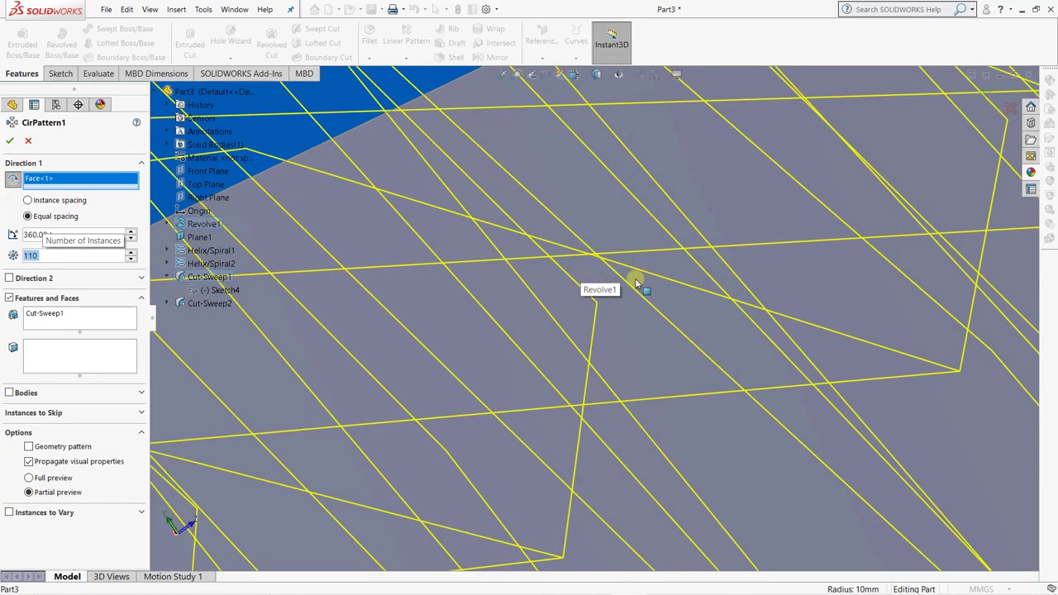
pyautogui.scroll(4, 634, 283)
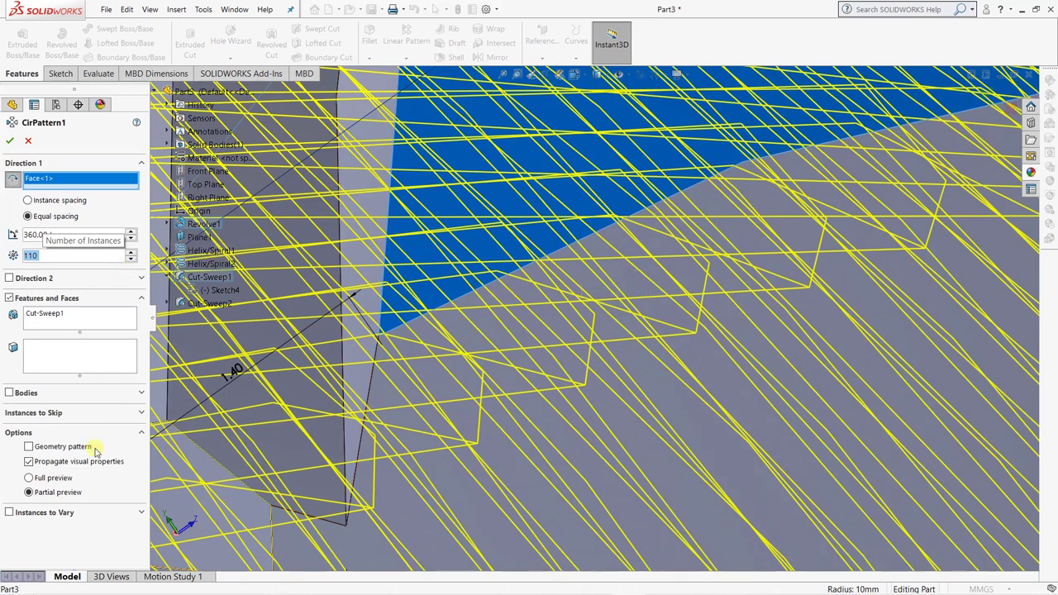
# Try 120 and 125 instances, settle on 126, and accept the circular pattern.
pyautogui.doubleClick(49, 257)
pyautogui.write('120')
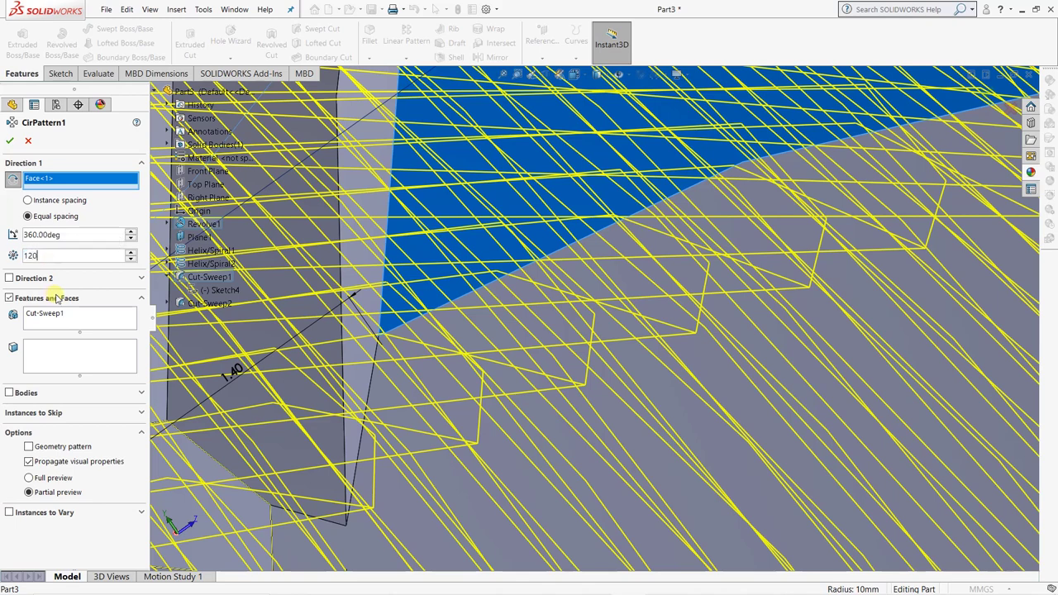
pyautogui.press('Return')
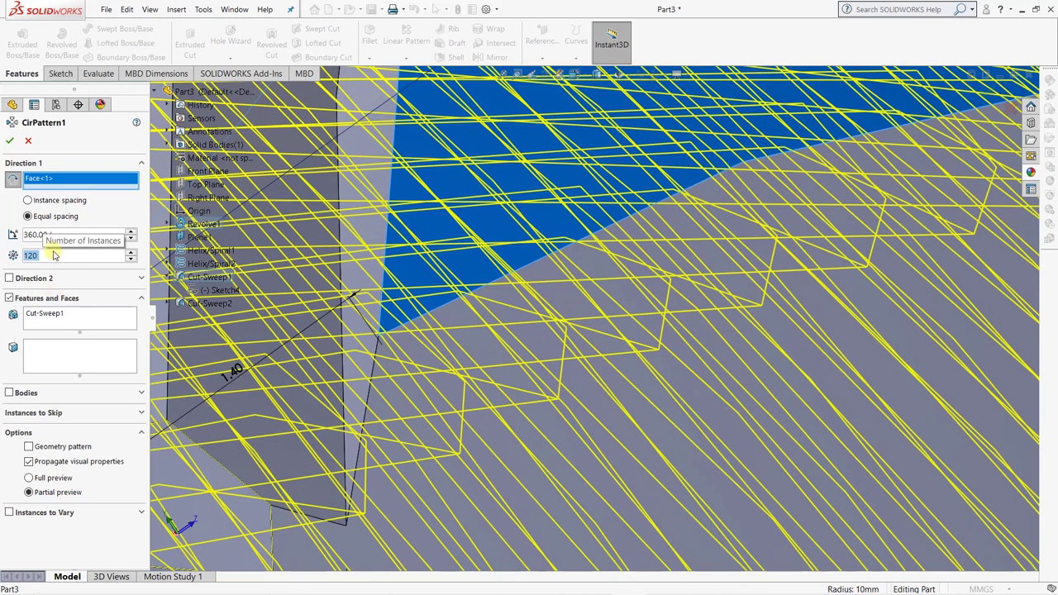
pyautogui.write('125')
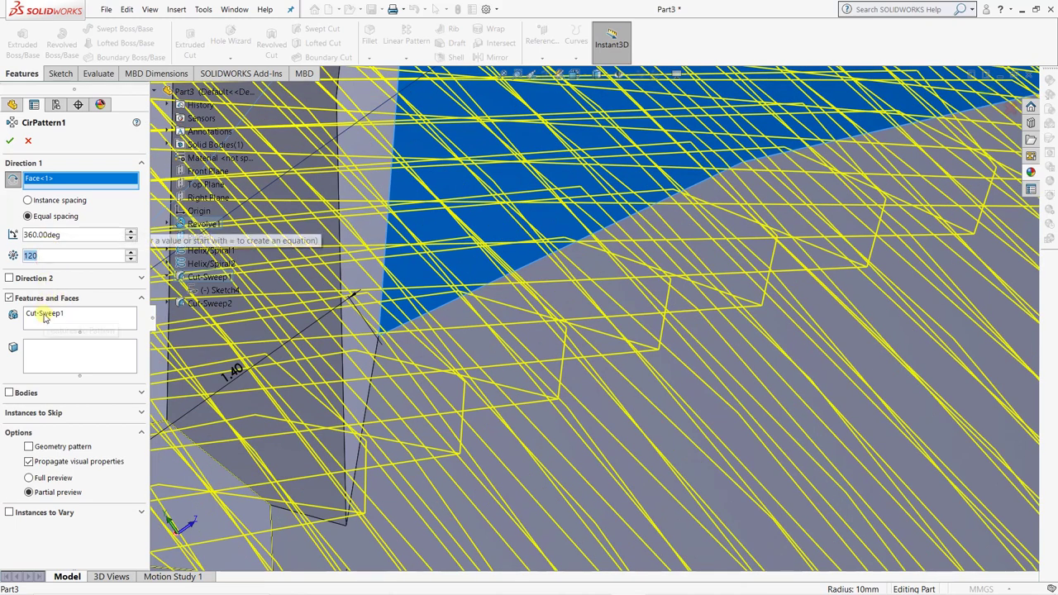
pyautogui.press('Return')
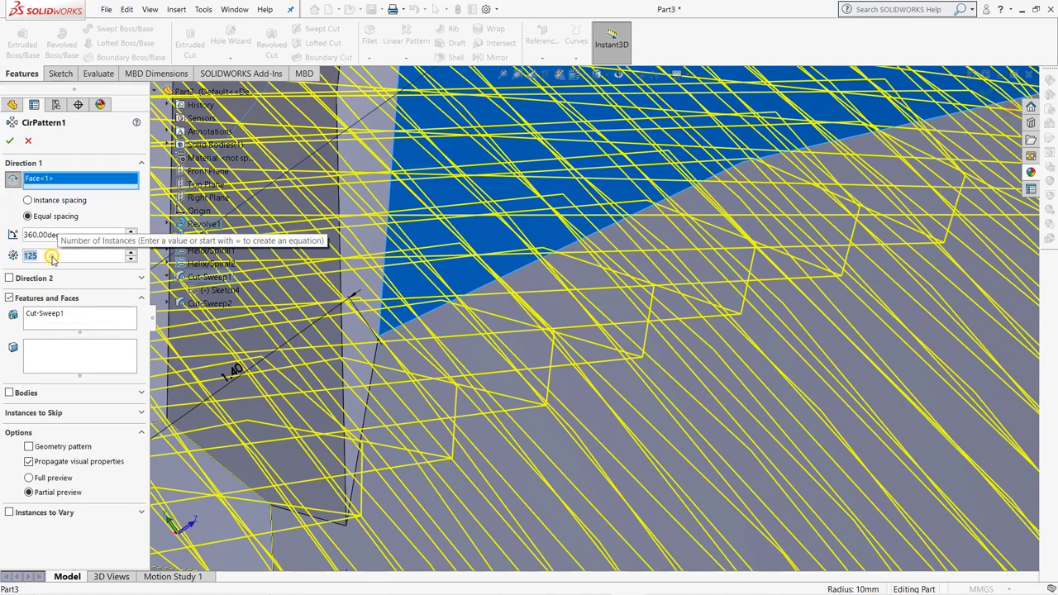
pyautogui.scroll(1, 52, 258)
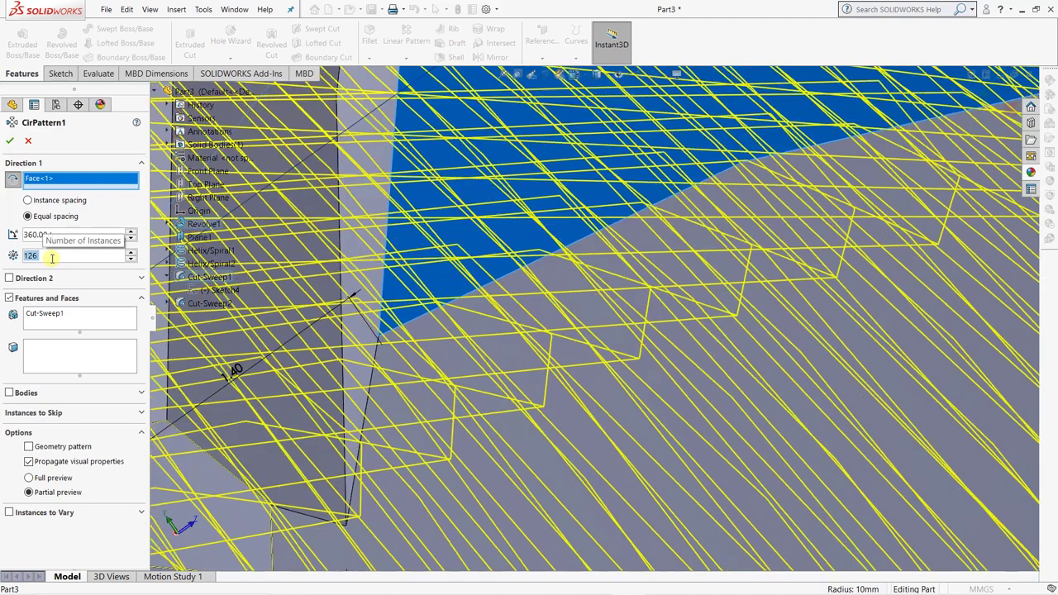
pyautogui.click(9, 140)
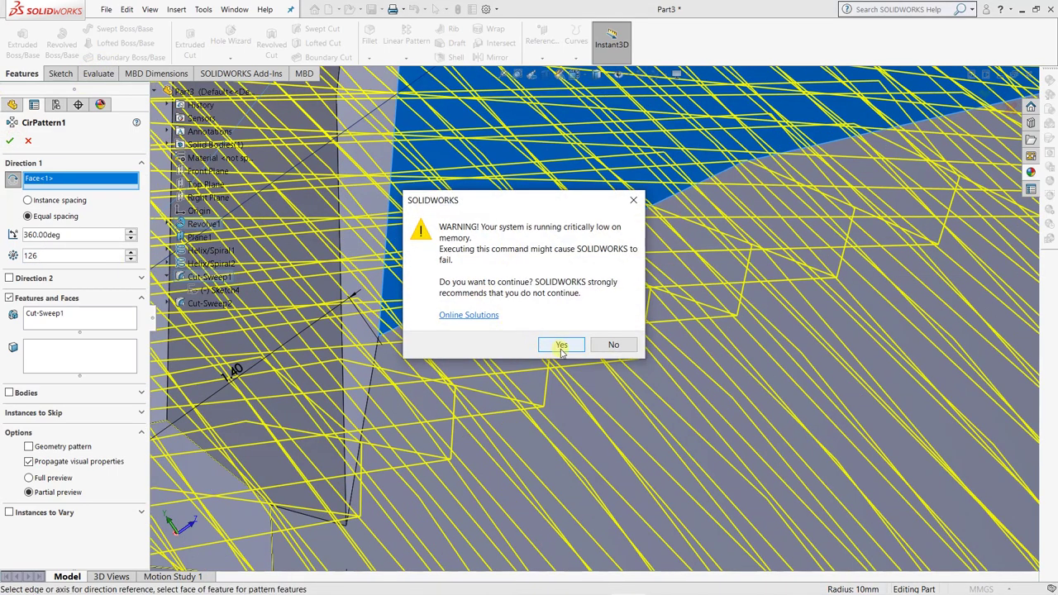
# Continue past the low-memory warning, finish CirPattern1 with 126 instances, and rotate to inspect the knurling.
pyautogui.click(561, 346)
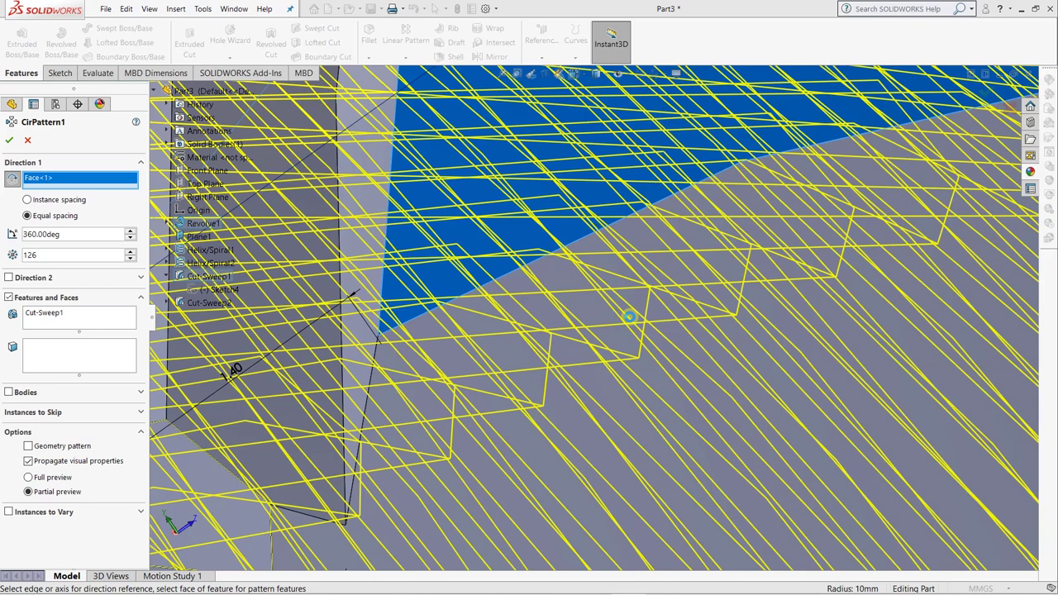
pyautogui.press('Return')
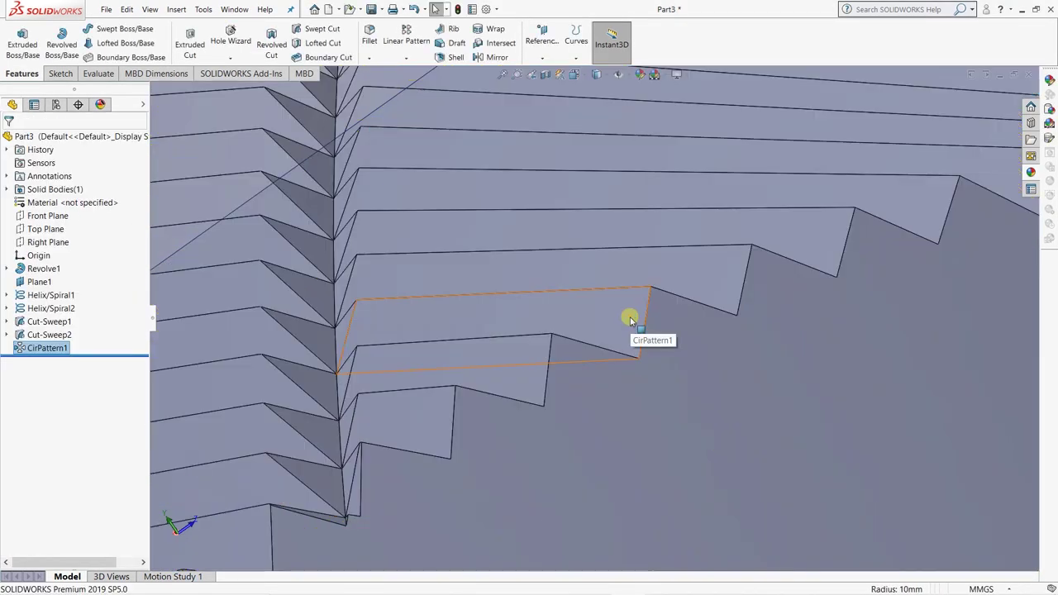
pyautogui.scroll(10, 559, 349)
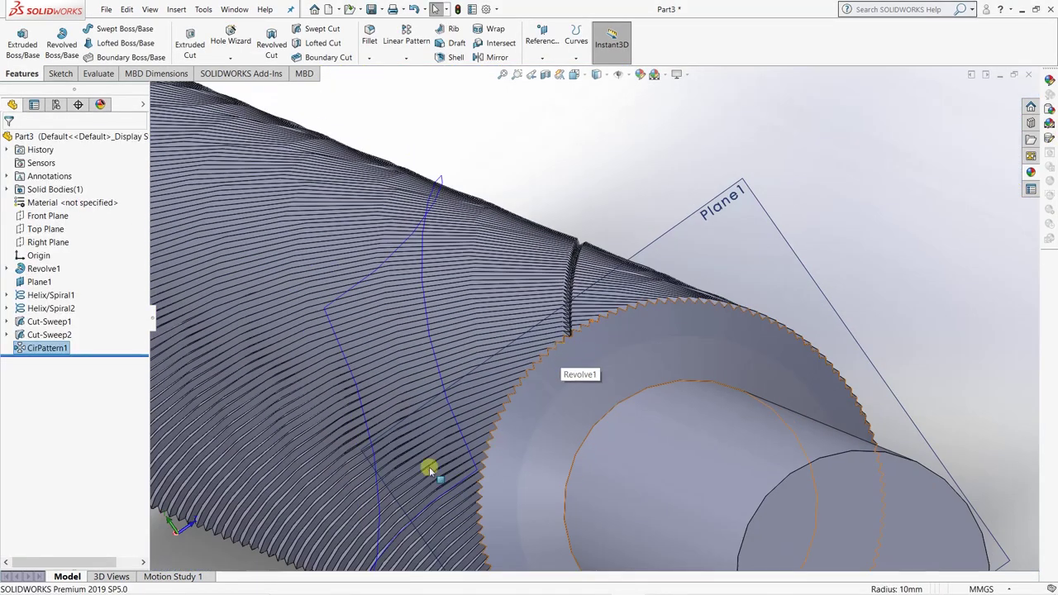
pyautogui.scroll(-3, 460, 389)
pyautogui.scroll(5, 460, 392)
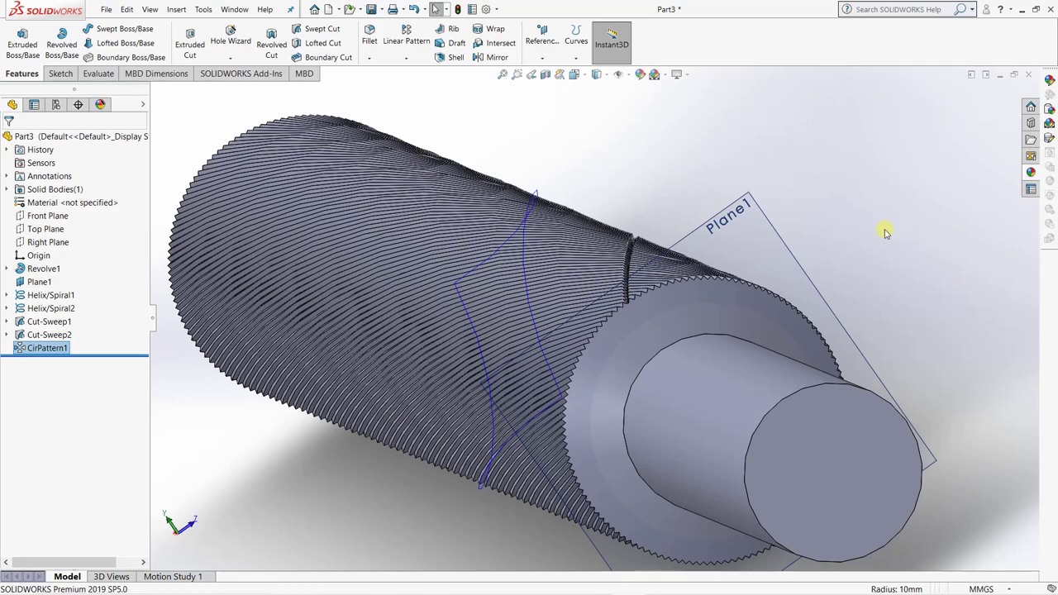
pyautogui.press('Left')
pyautogui.press('Left')
pyautogui.press('Left')
pyautogui.press('Left')
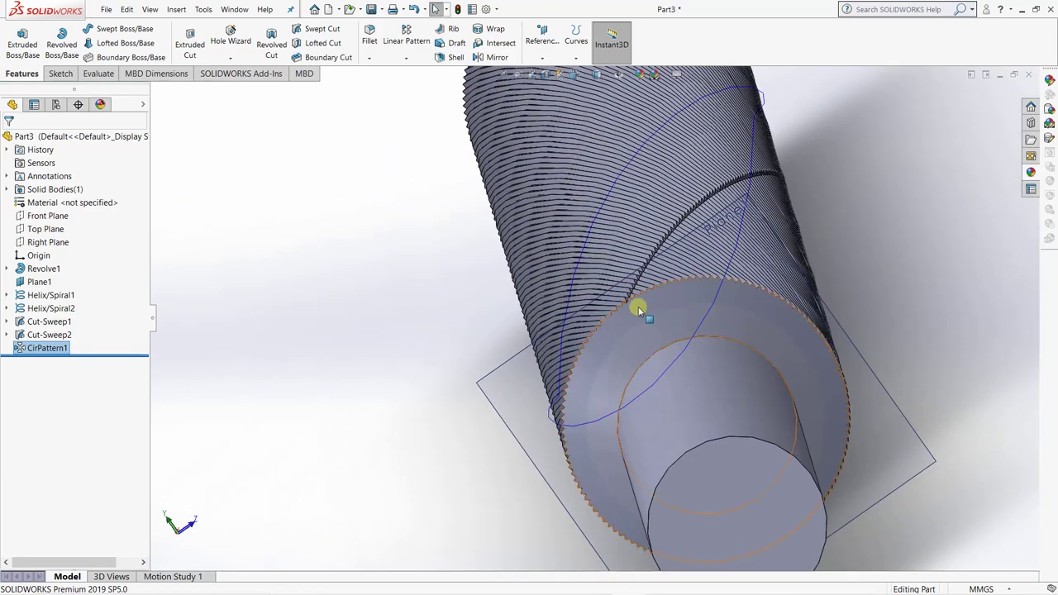
# Zoom in on the knurled grooves and open the pattern type dropdown under Linear Pattern.
pyautogui.scroll(-5, 639, 309)
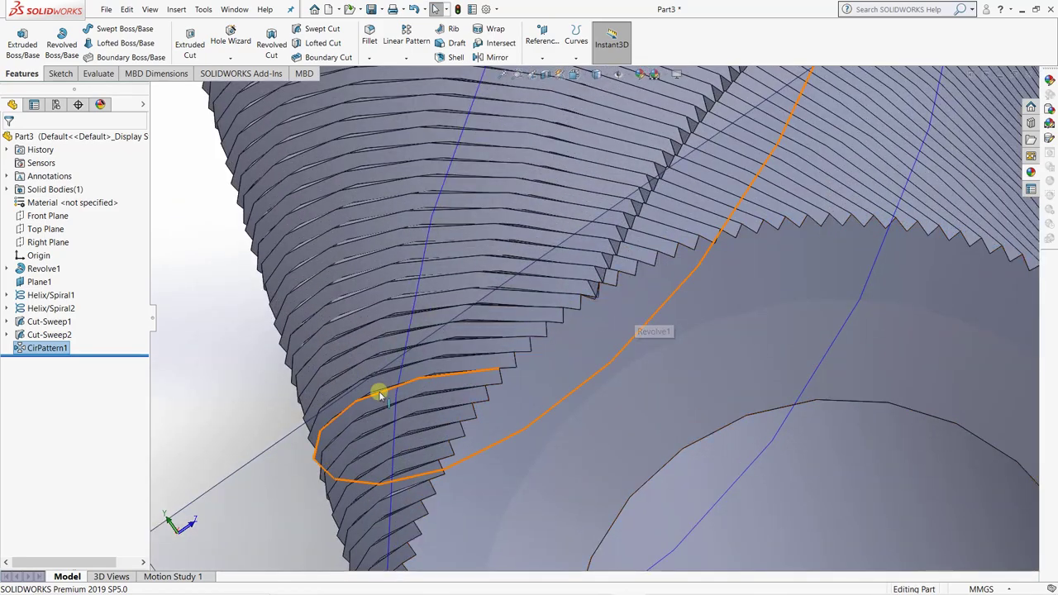
pyautogui.scroll(-5, 608, 302)
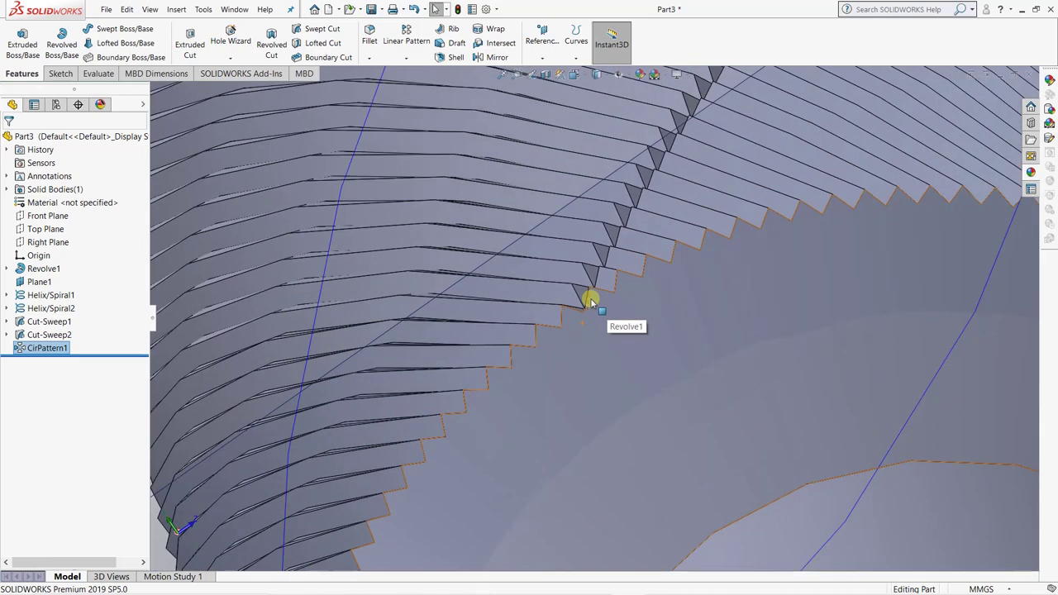
pyautogui.click(406, 58)
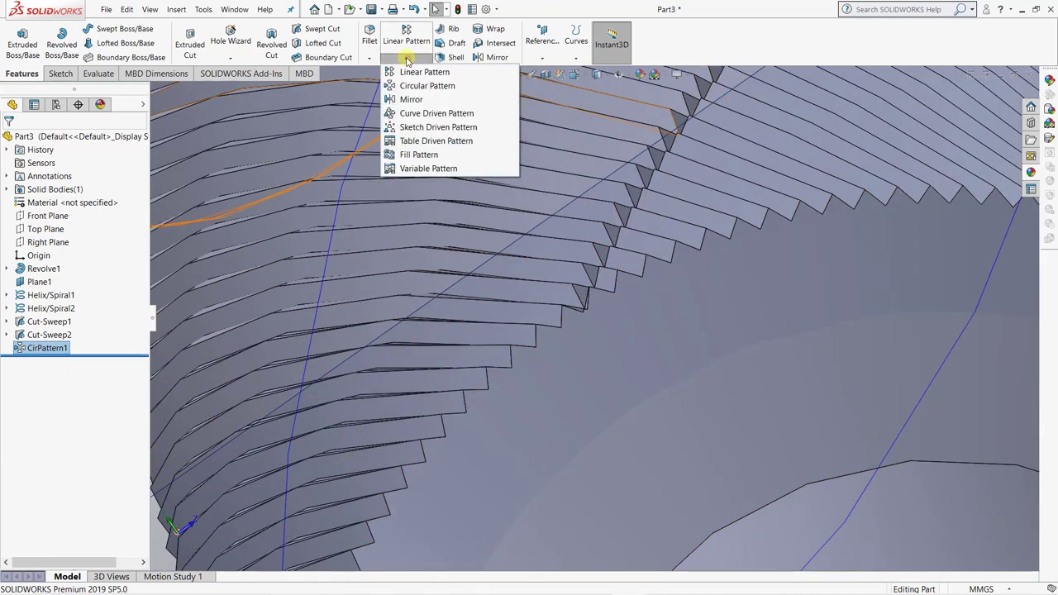
# Start a circular pattern, replacing CirPattern1 with Cut-Sweep2 as the feature to repeat.
pyautogui.click(442, 86)
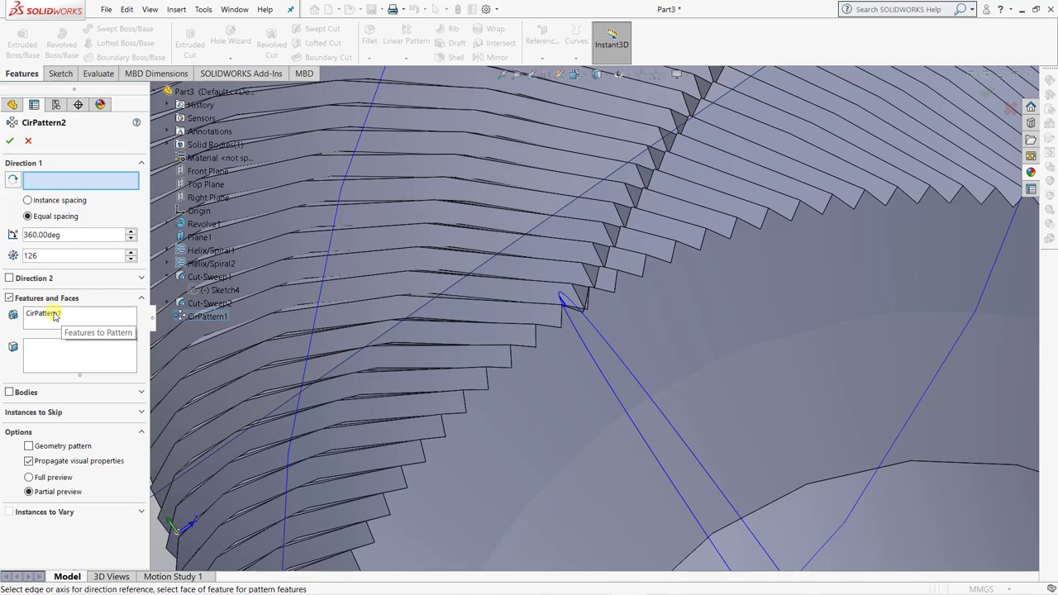
pyautogui.click(73, 321)
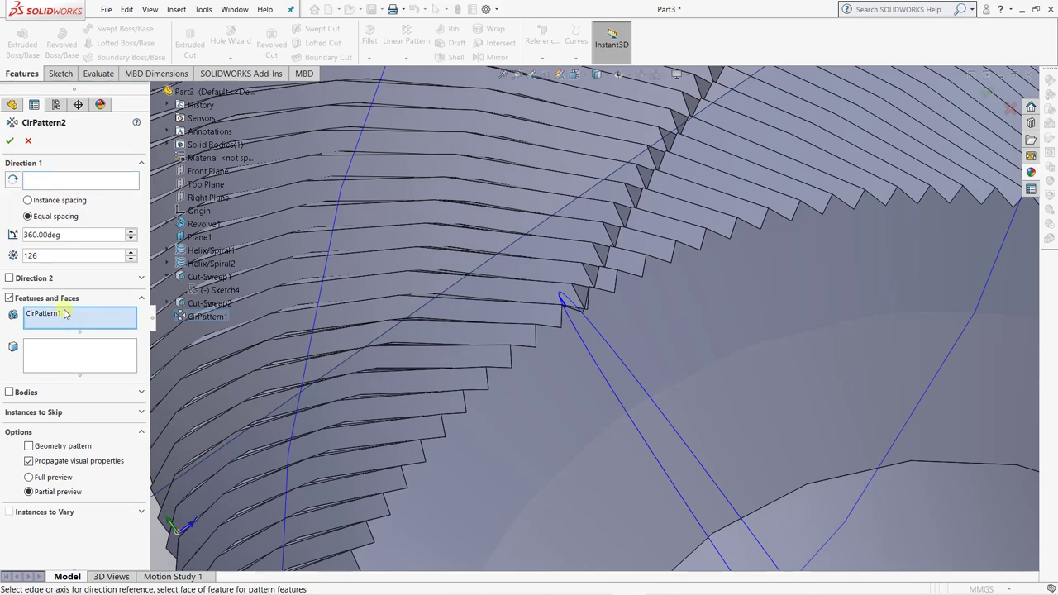
pyautogui.rightClick(64, 314)
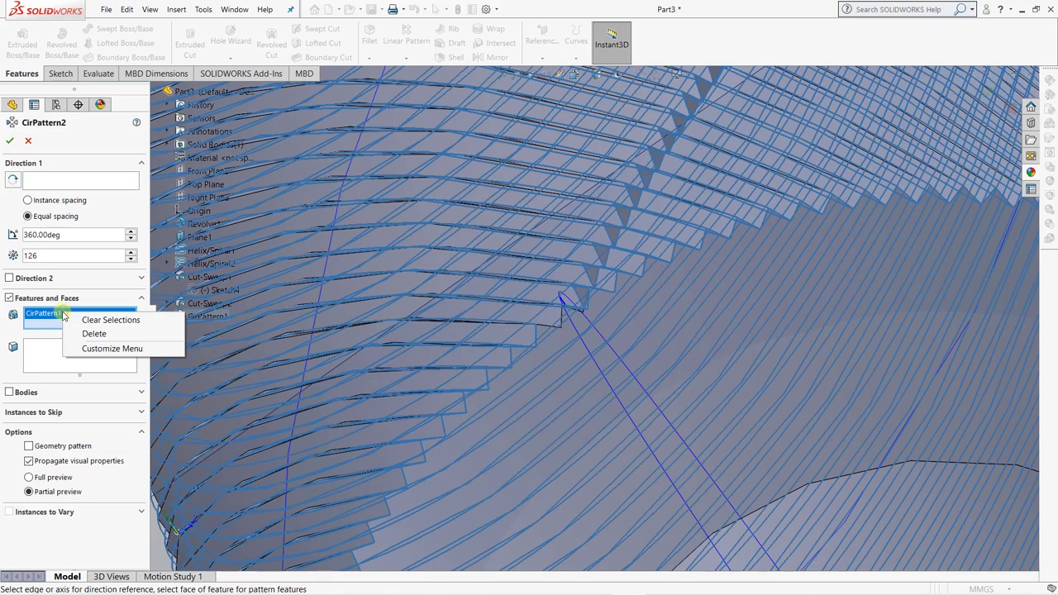
pyautogui.click(101, 333)
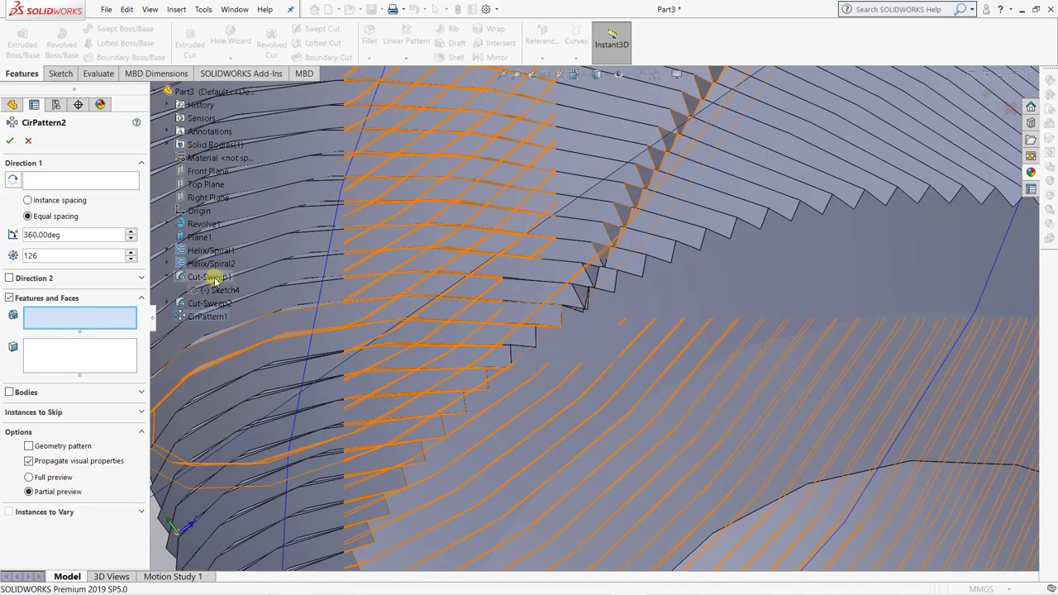
pyautogui.click(209, 303)
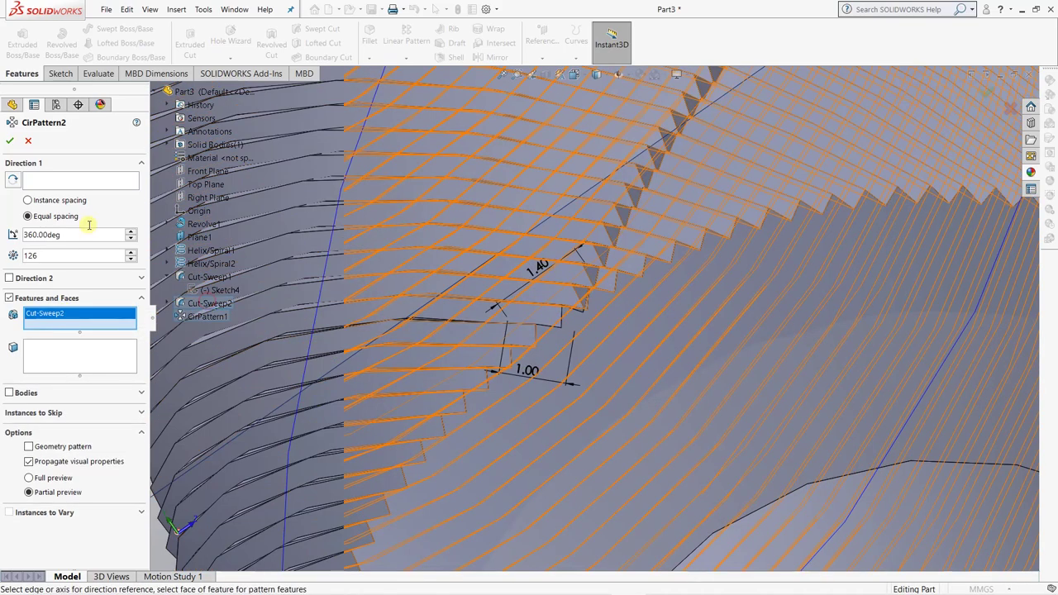
pyautogui.click(80, 181)
pyautogui.scroll(5, 306, 305)
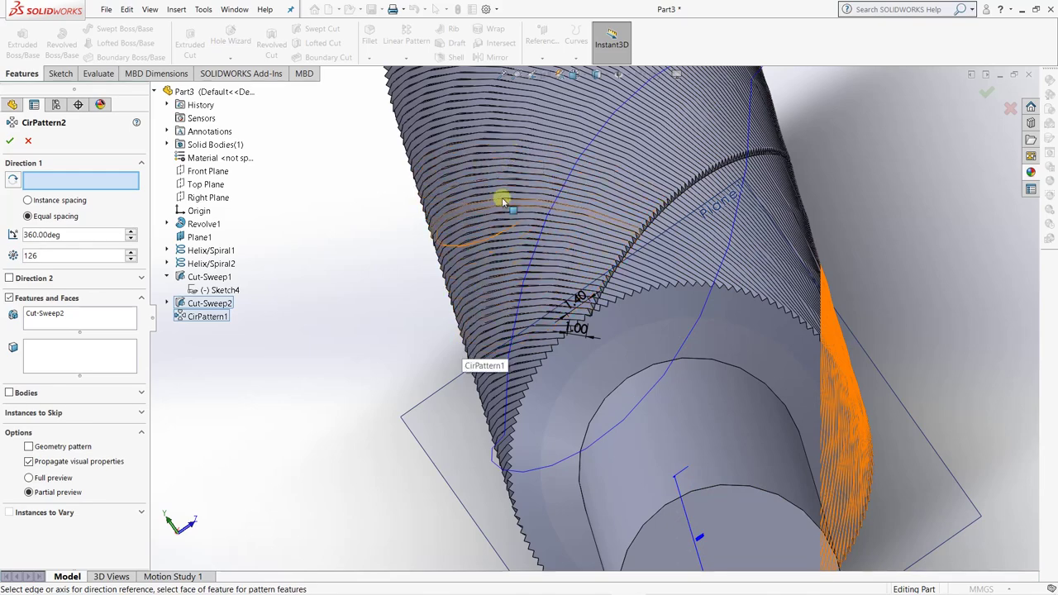
pyautogui.scroll(6, 357, 381)
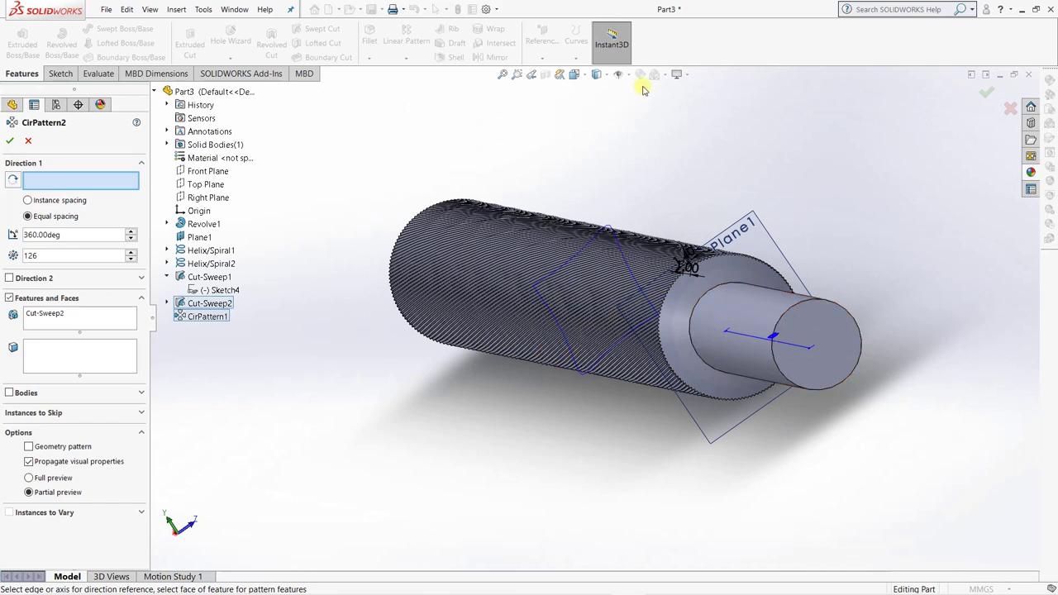
# Show temporary axes and pick Axis<1> as the direction for 126 copies over 360°.
pyautogui.click(627, 75)
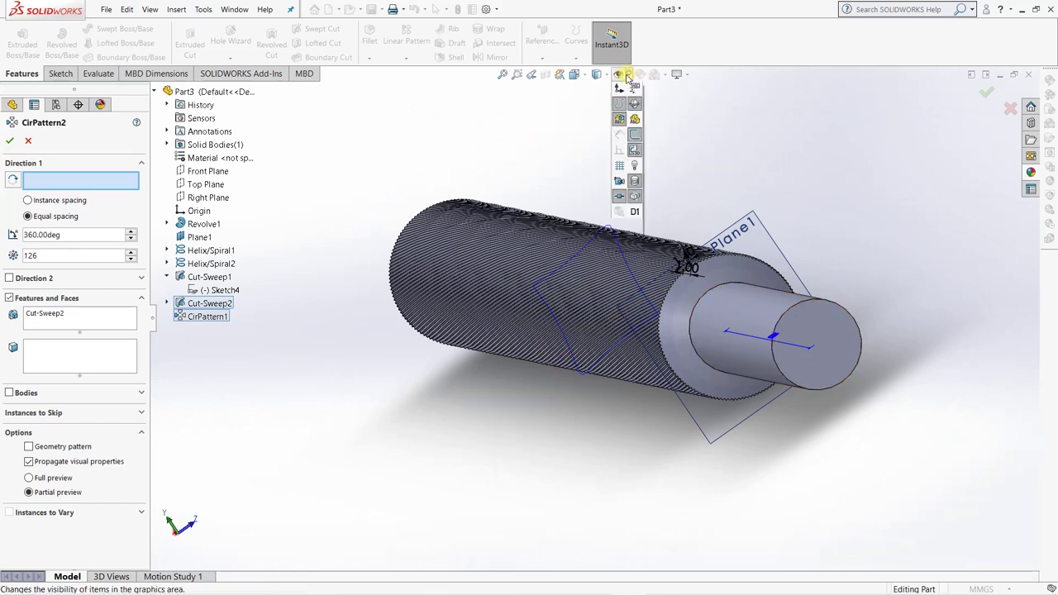
pyautogui.click(635, 107)
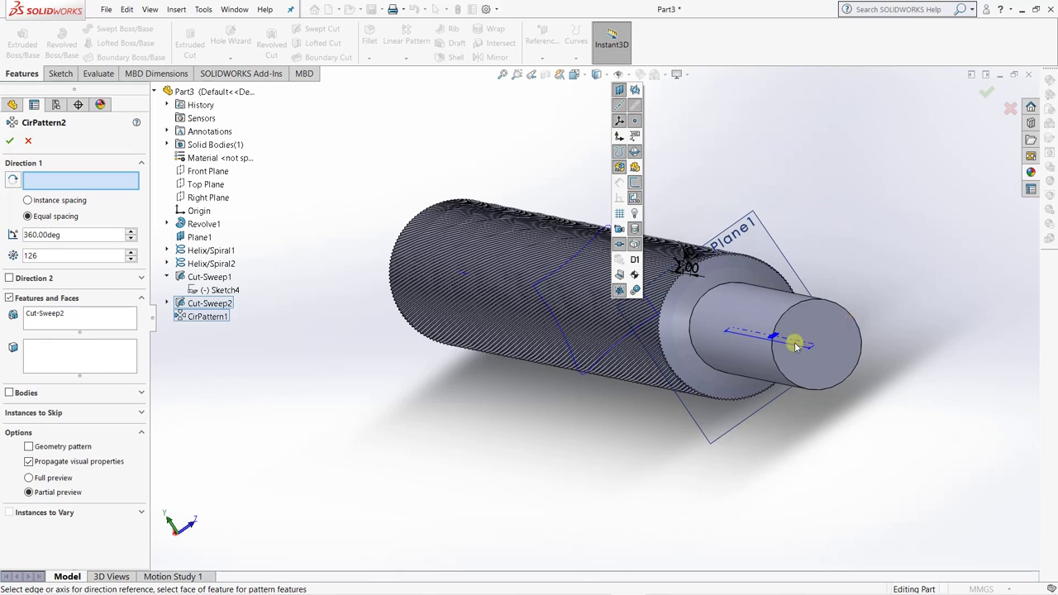
pyautogui.click(775, 141)
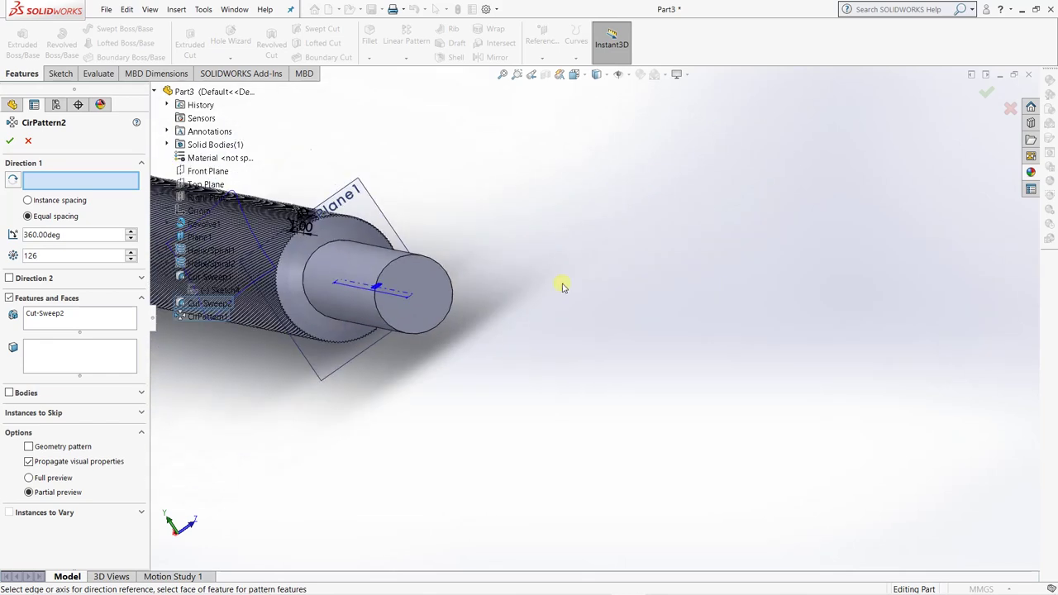
pyautogui.scroll(5, 278, 290)
pyautogui.scroll(-10, 465, 322)
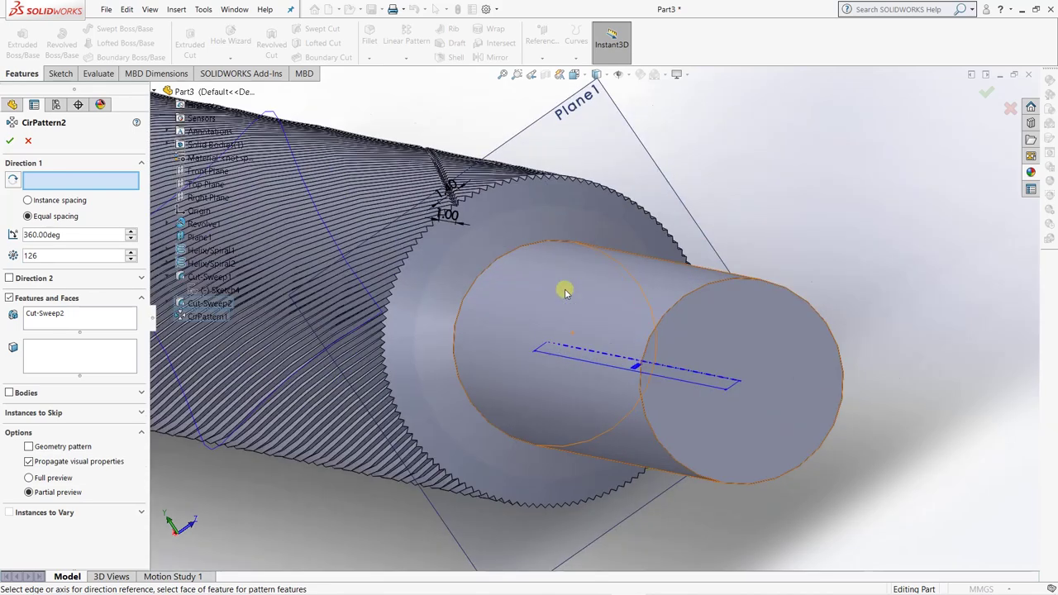
pyautogui.scroll(-2, 565, 293)
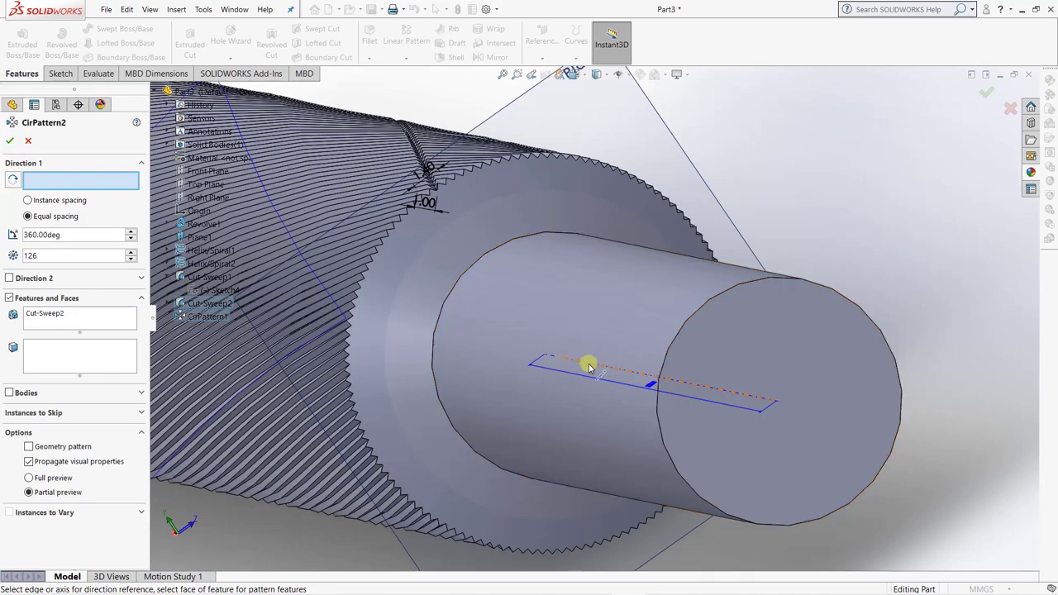
pyautogui.click(590, 366)
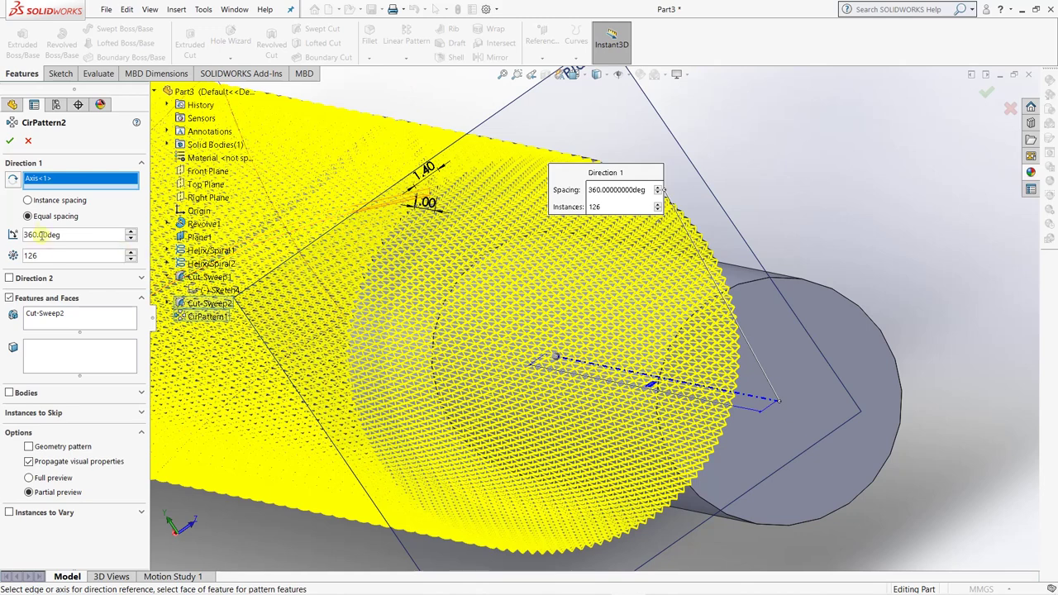
# Confirm CirPattern2 with 126 copies of the second groove, then switch to Acrobat Reader.
pyautogui.click(10, 142)
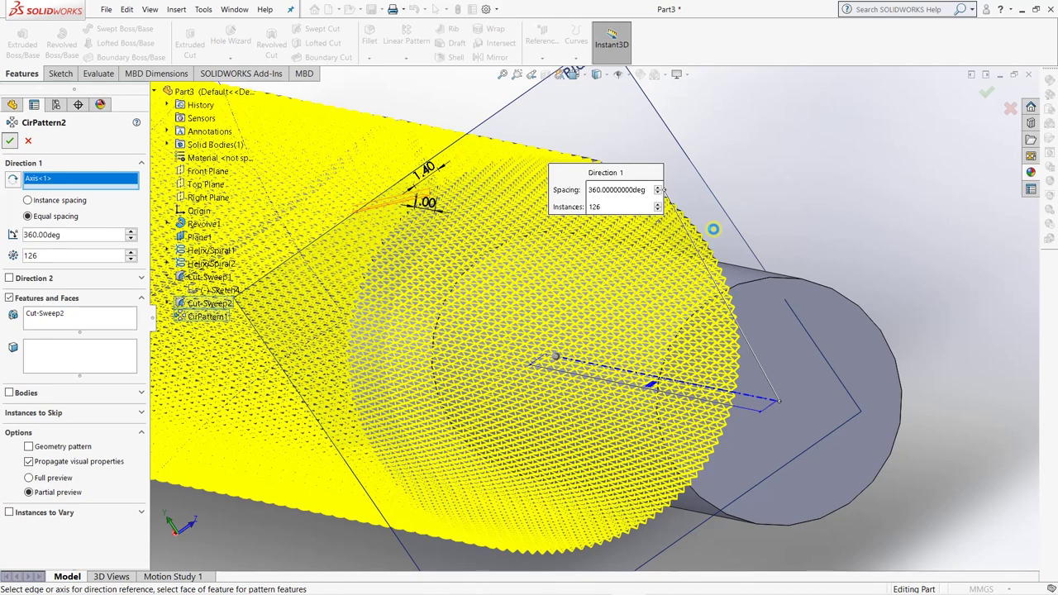
pyautogui.hotkey('alt', 'Tab')
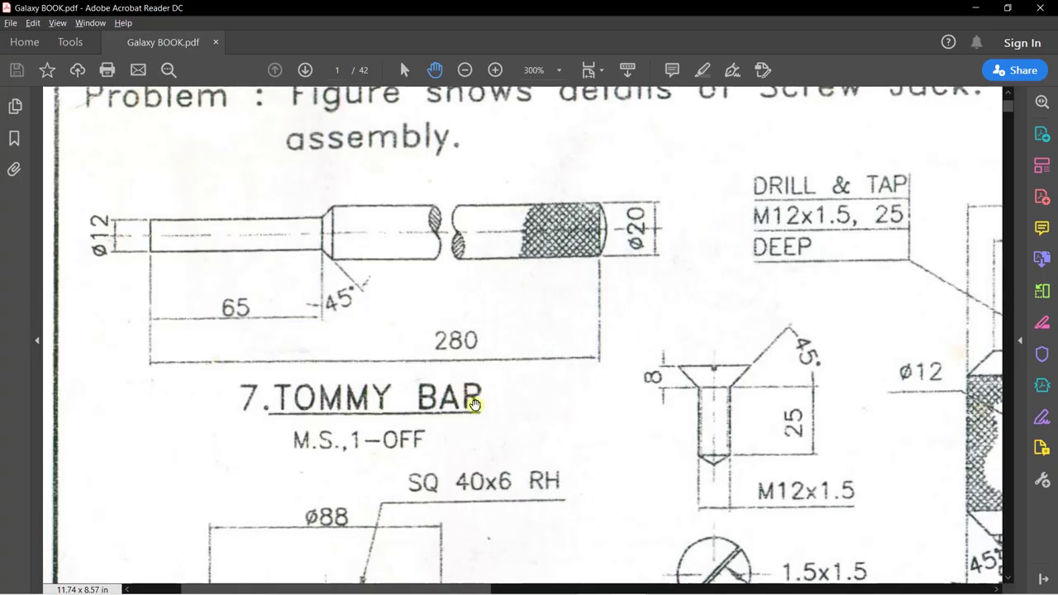
# Zoom the PDF out toward 125% to view the Tommy Bar detail sheet.
pyautogui.scroll(1, 490, 413)
pyautogui.scroll(-2, 490, 413)
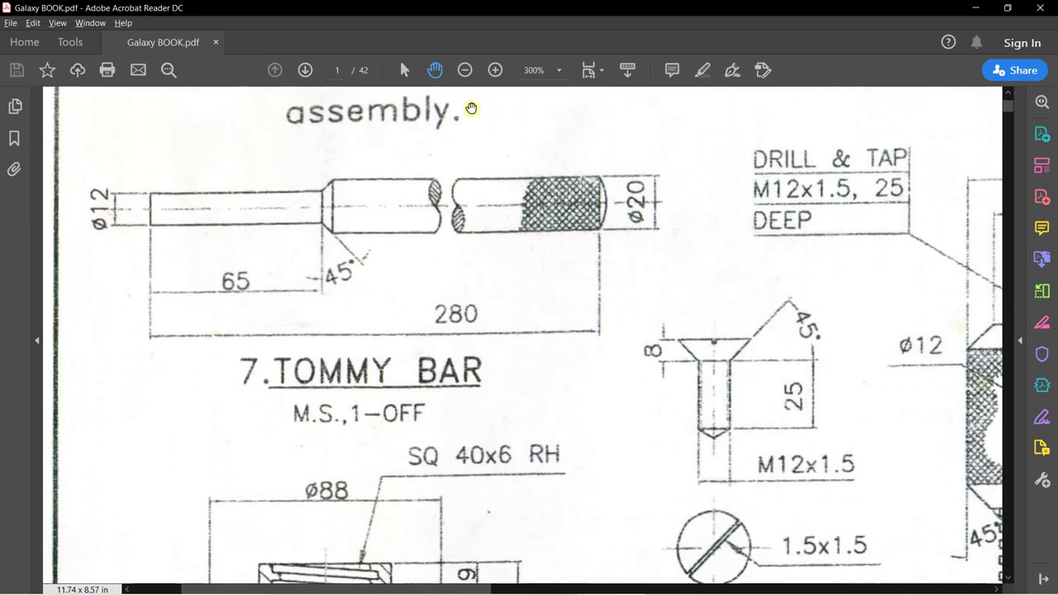
pyautogui.click(466, 72)
pyautogui.click(465, 72)
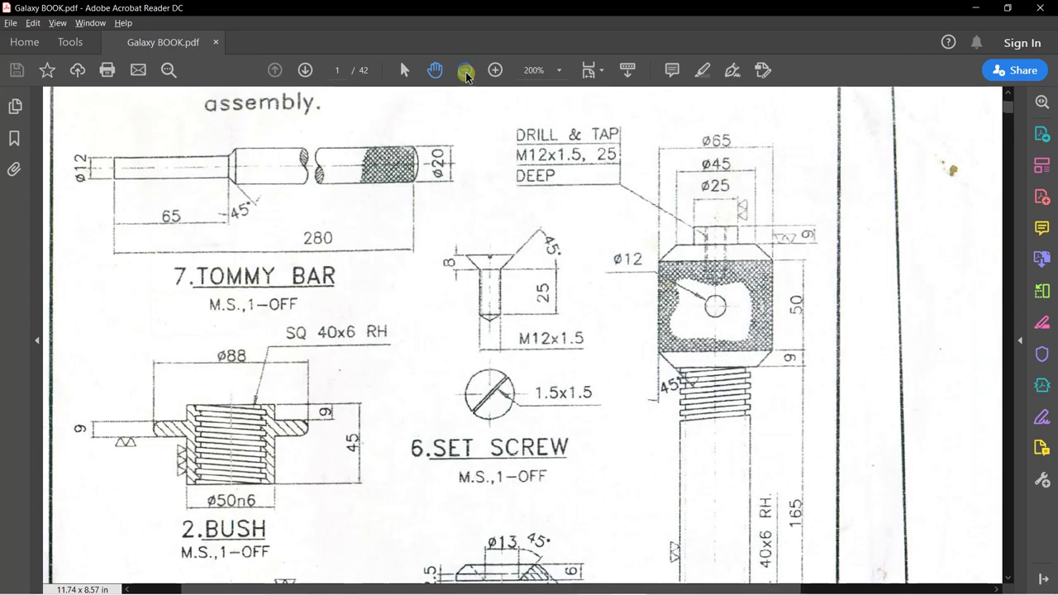
pyautogui.scroll(-1, 443, 329)
pyautogui.scroll(-5, 444, 330)
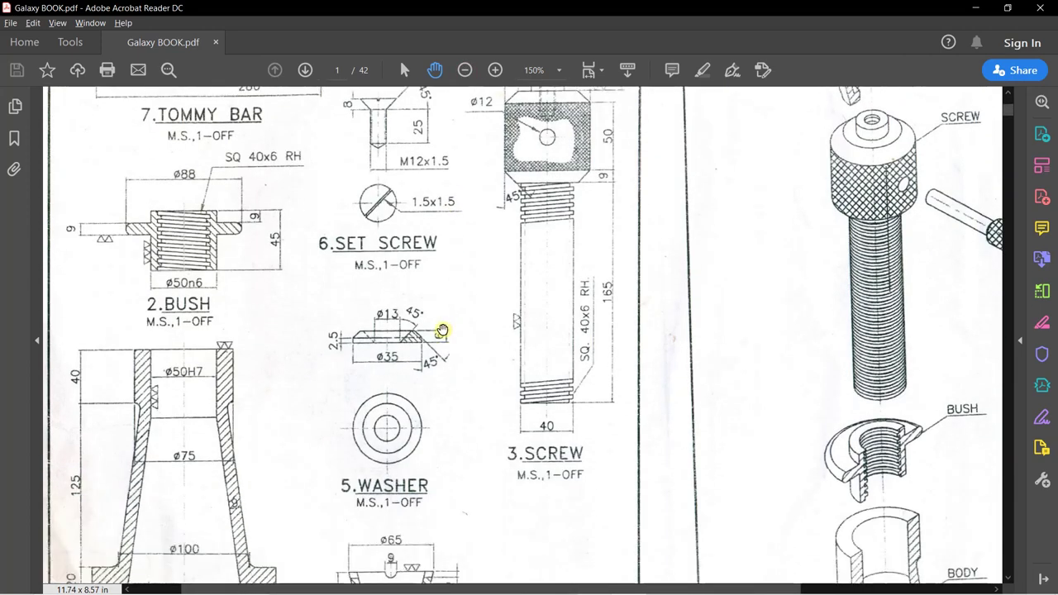
pyautogui.scroll(2, 480, 382)
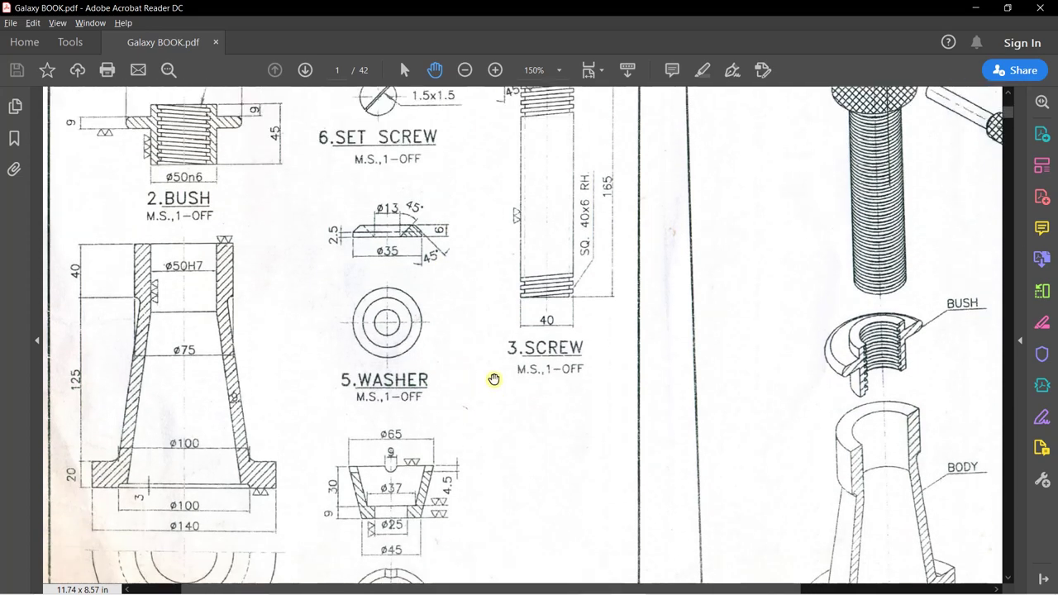
pyautogui.scroll(-1, 581, 508)
pyautogui.scroll(-1, 612, 333)
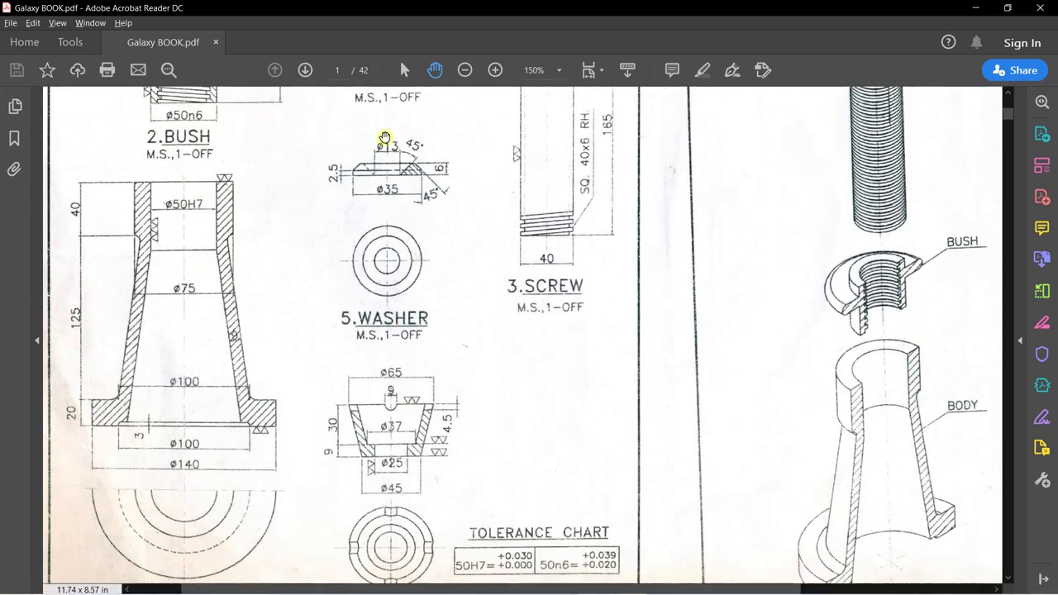
pyautogui.click(465, 71)
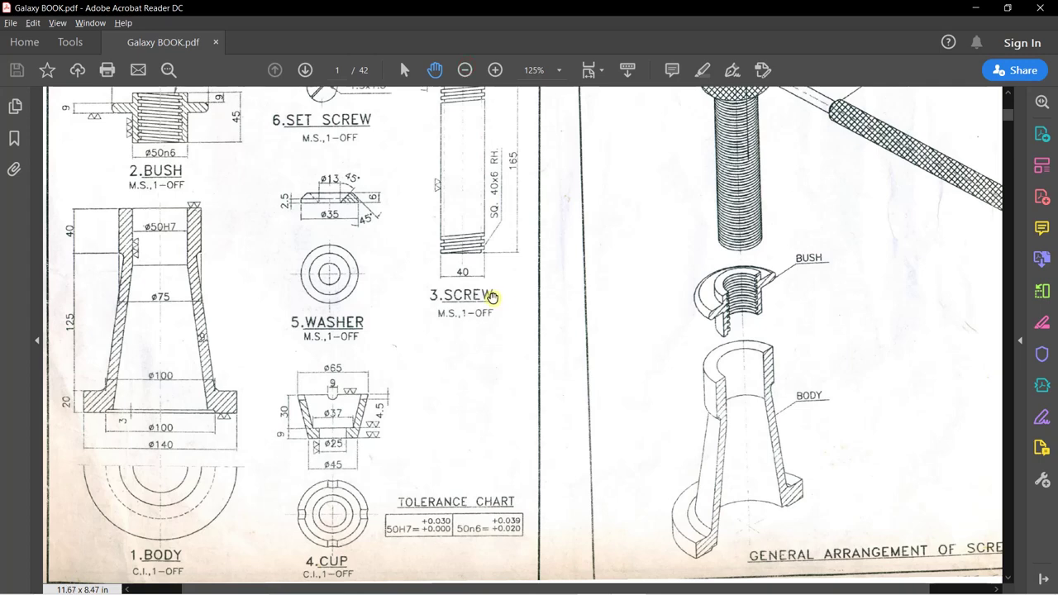
# Scroll through the page 2 screw jack assembly drawing and back up.
pyautogui.scroll(-5, 491, 295)
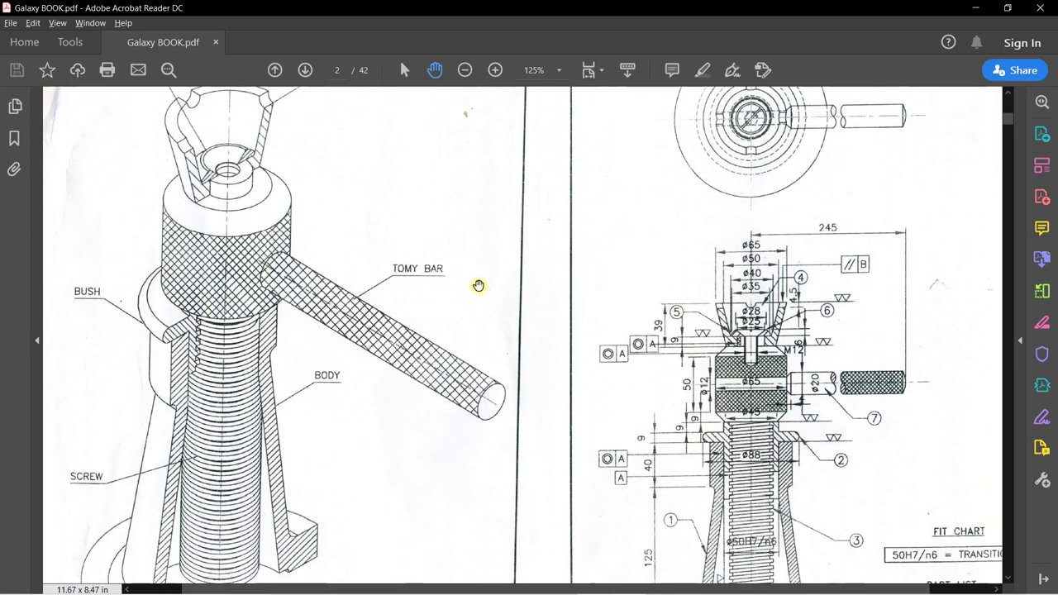
pyautogui.scroll(3, 479, 285)
pyautogui.scroll(-6, 212, 294)
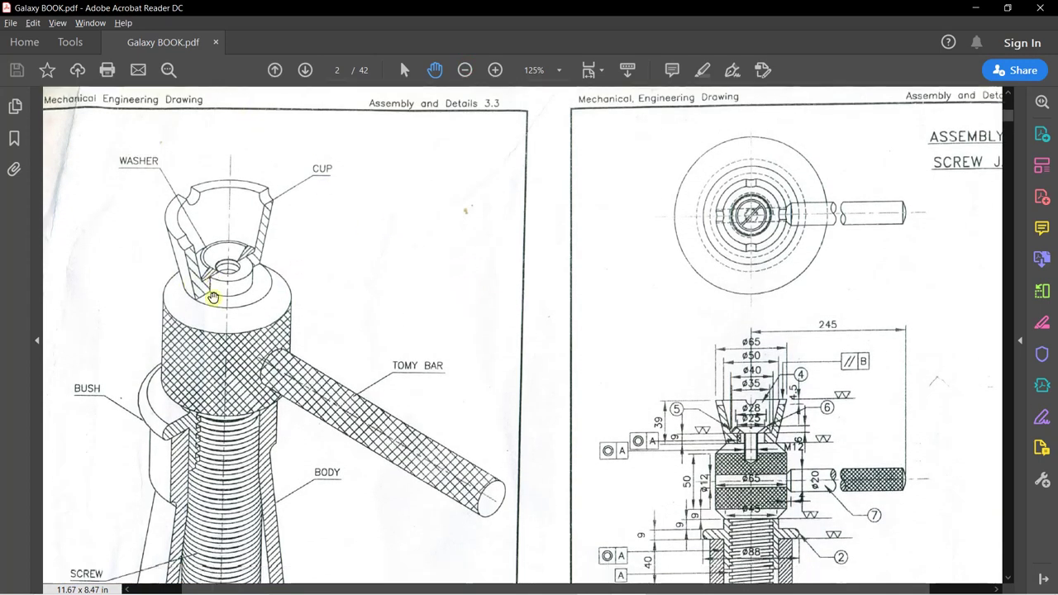
pyautogui.scroll(-1, 213, 294)
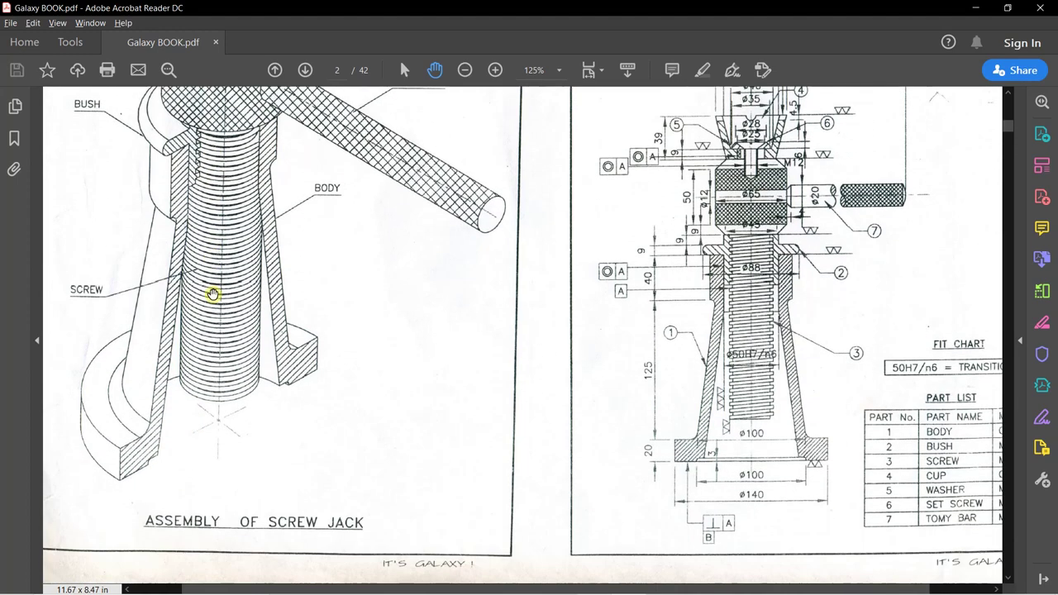
pyautogui.scroll(2, 213, 294)
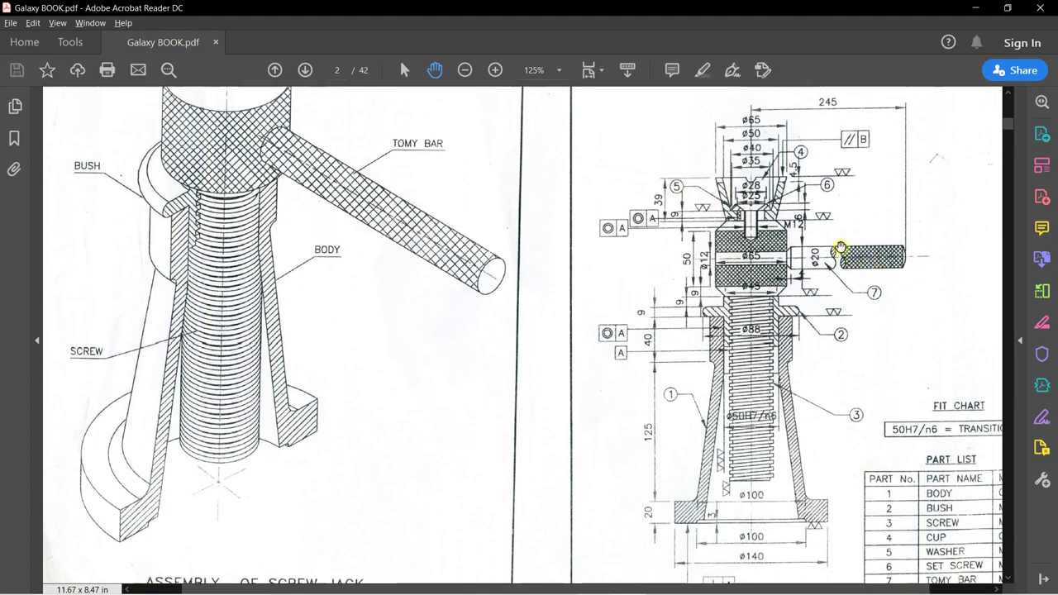
pyautogui.scroll(-12, 777, 353)
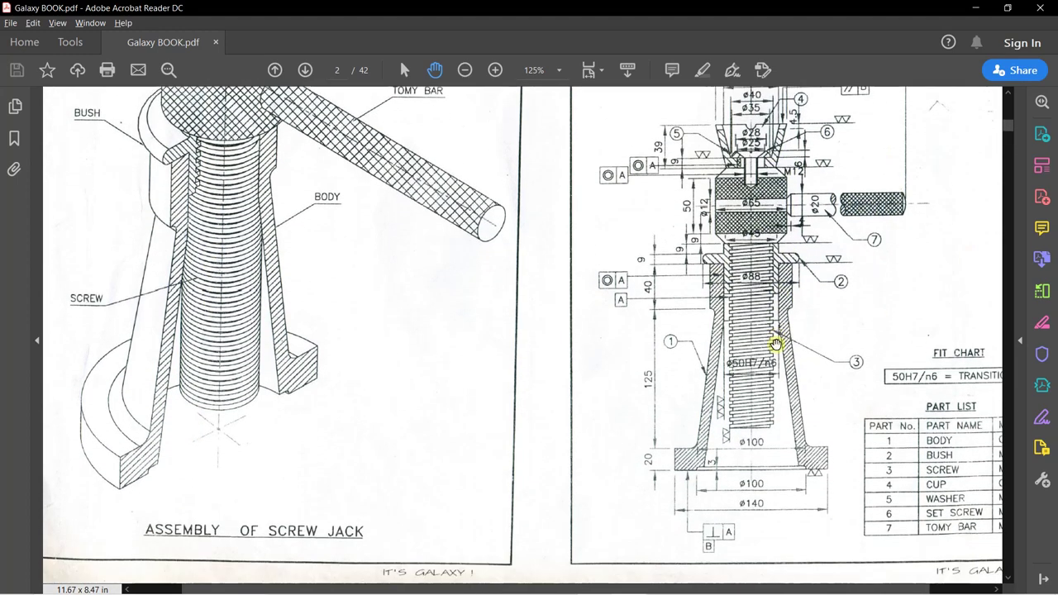
pyautogui.scroll(12, 744, 339)
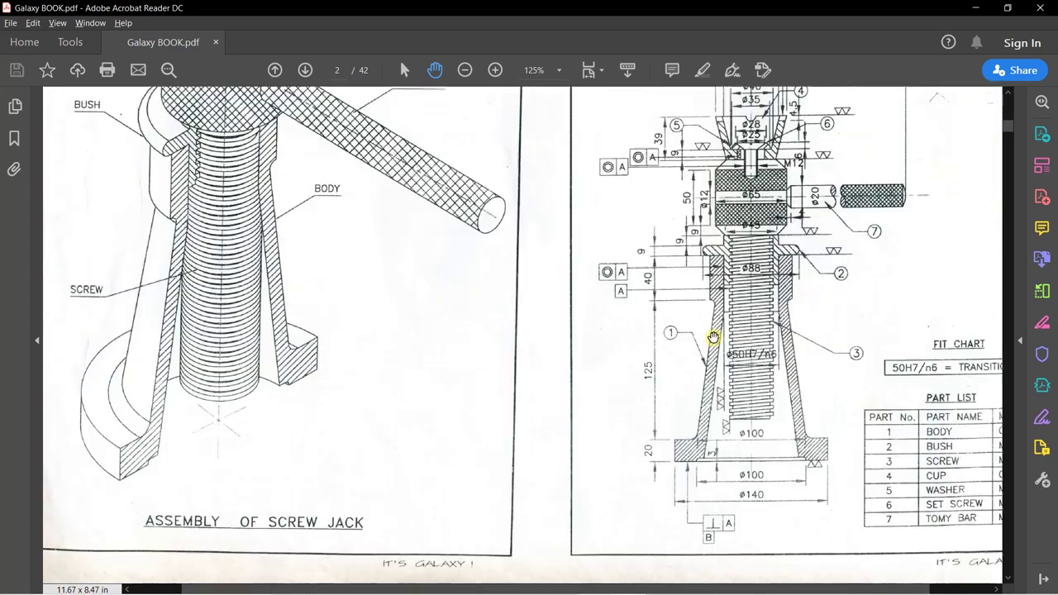
pyautogui.scroll(1, 868, 427)
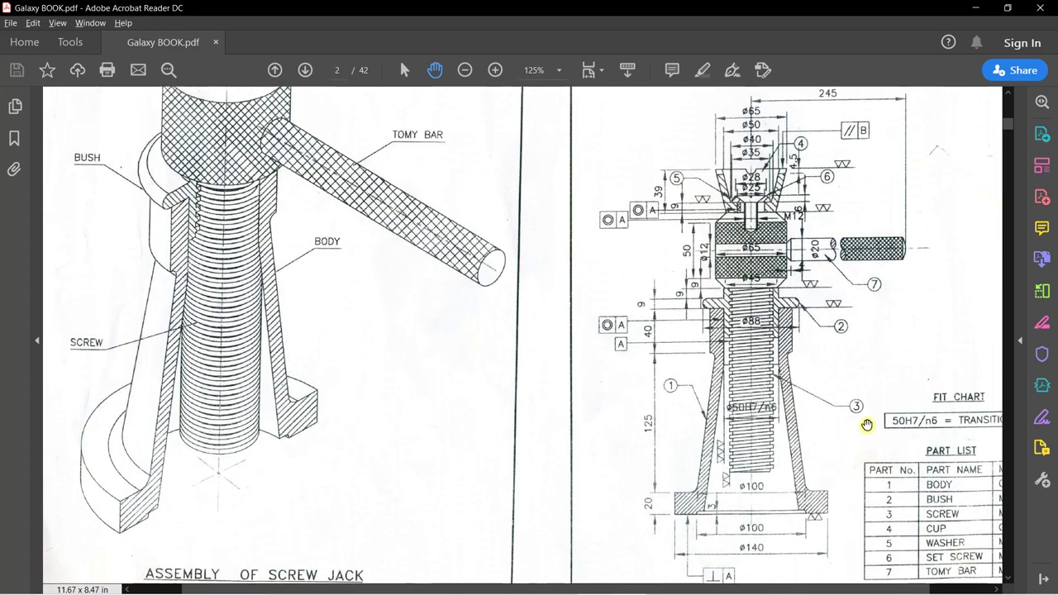
pyautogui.hscroll(2, 769, 579)
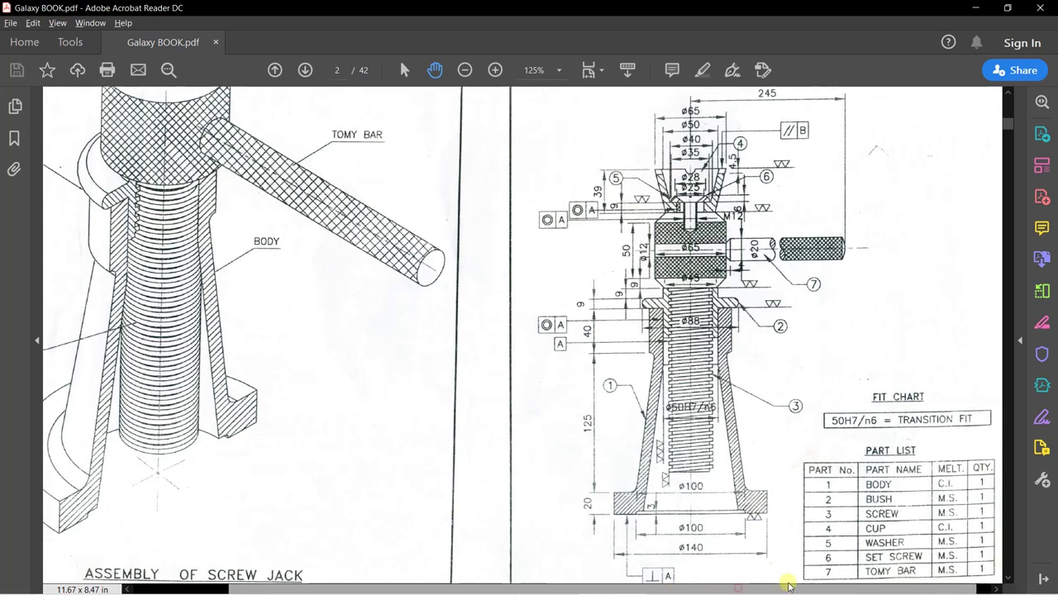
pyautogui.scroll(2, 735, 347)
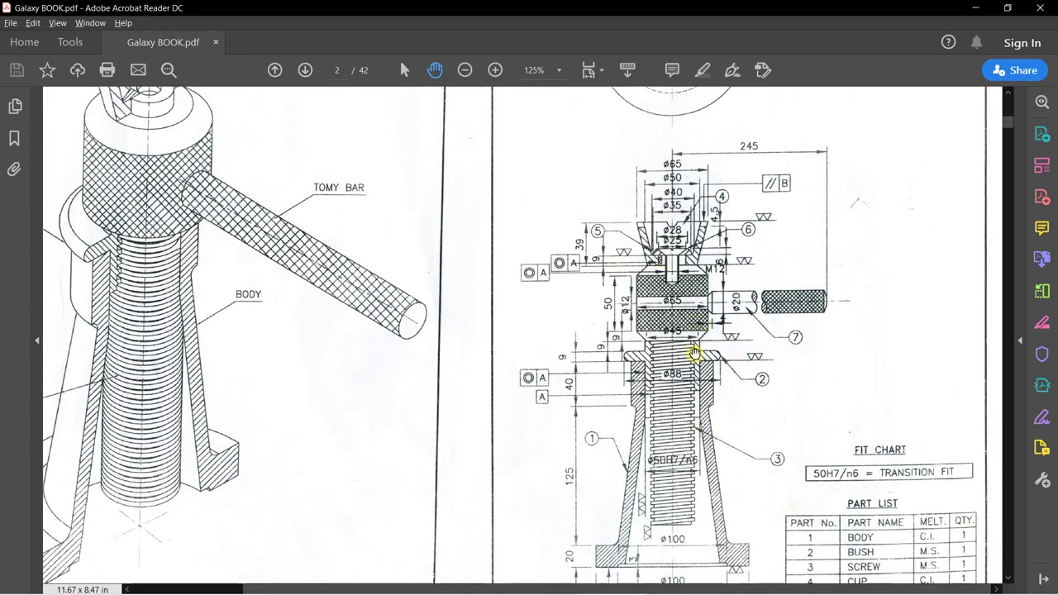
# Minimize Acrobat Reader to return to SOLIDWORKS with CirPattern2 still open.
pyautogui.hotkey('alt', 'Tab')
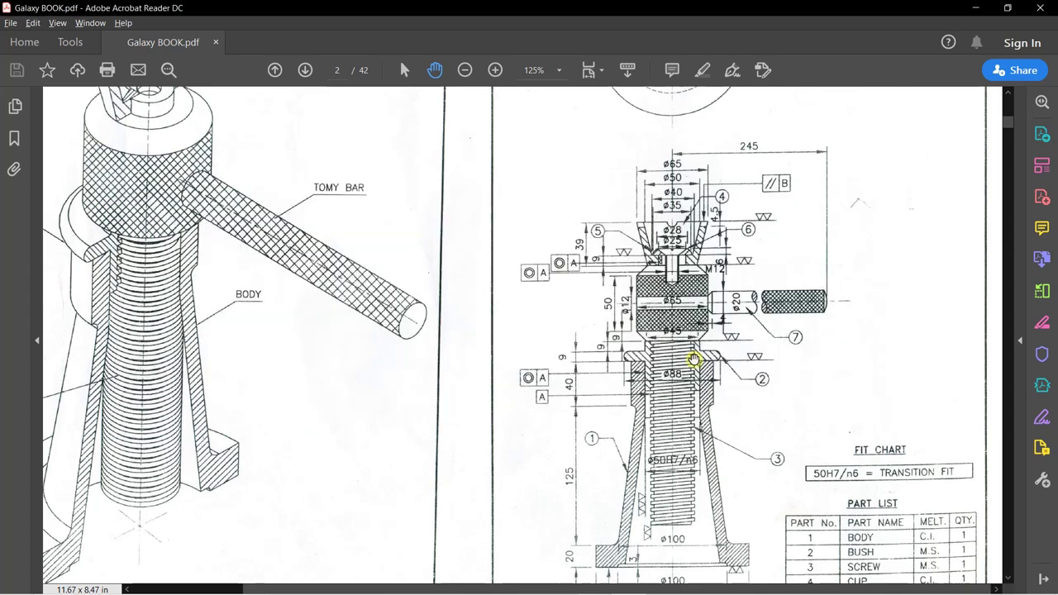
pyautogui.hotkey('alt', 'Tab')
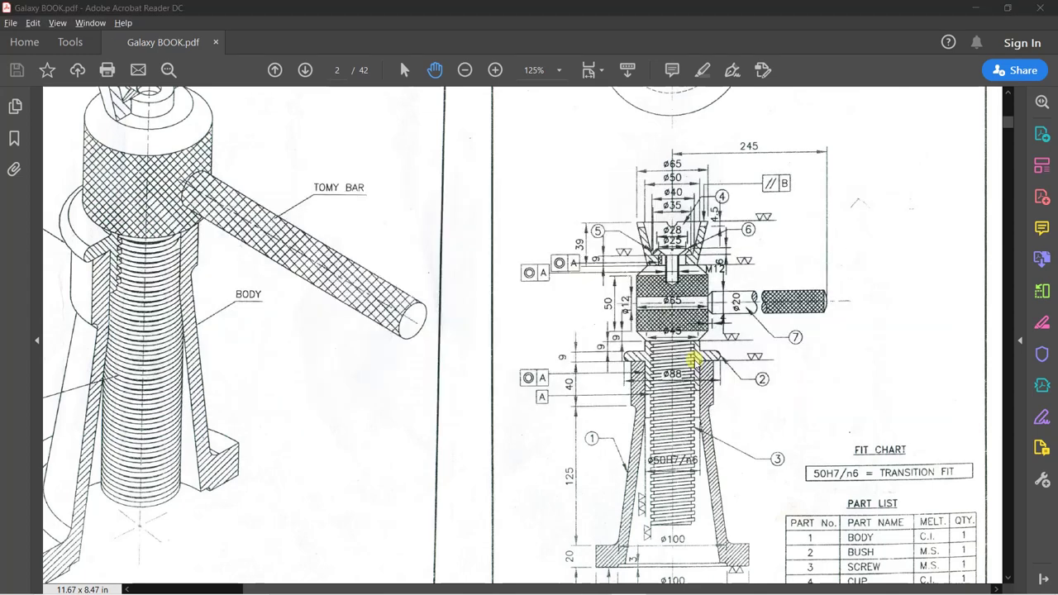
pyautogui.click(982, 7)
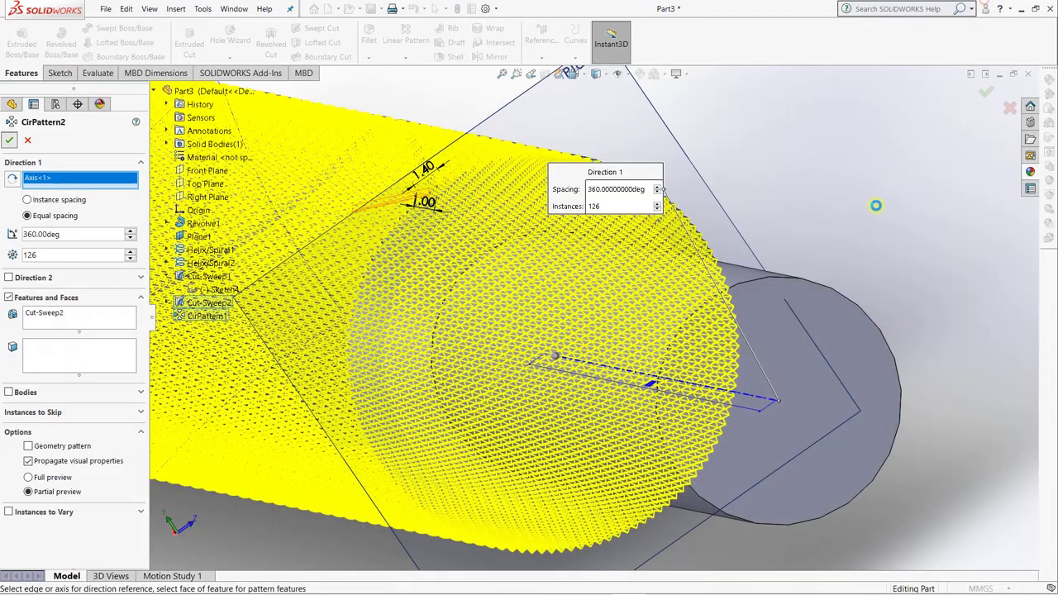